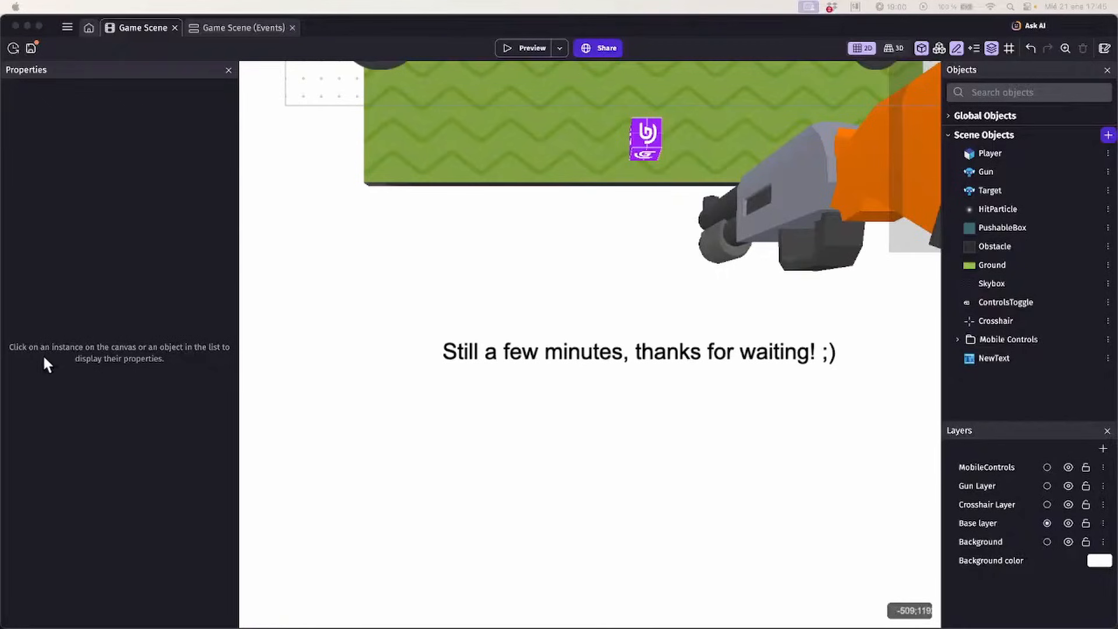
Delete the "Still a few minutes, thanks for waiting! ;)" text instance from the scene
{"action": "left_click", "coordinate": [454, 291]}
{"action": "left_click", "coordinate": [519, 364]}
{"action": "key", "text": "Delete"}
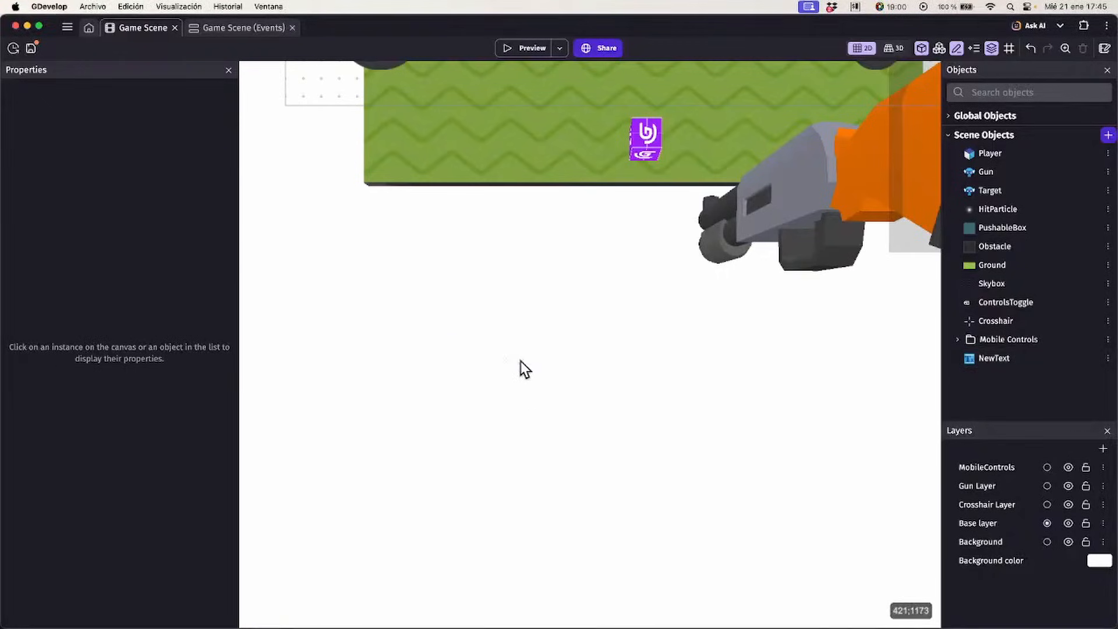
{"action": "scroll", "coordinate": [497, 359], "scroll_direction": "up", "scroll_amount": 10}
{"action": "scroll", "coordinate": [497, 360], "scroll_direction": "right", "scroll_amount": 3}
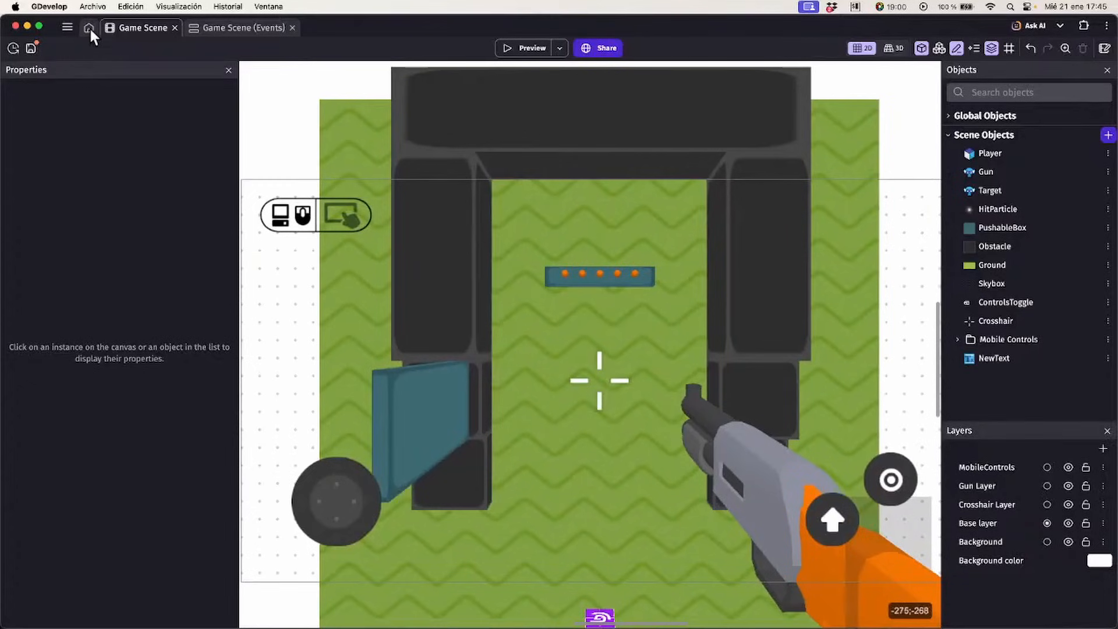
Browse the full list of starter templates for creating a new game, down to the 3D FPS ones, and return to the game scene
{"action": "left_click", "coordinate": [89, 27]}
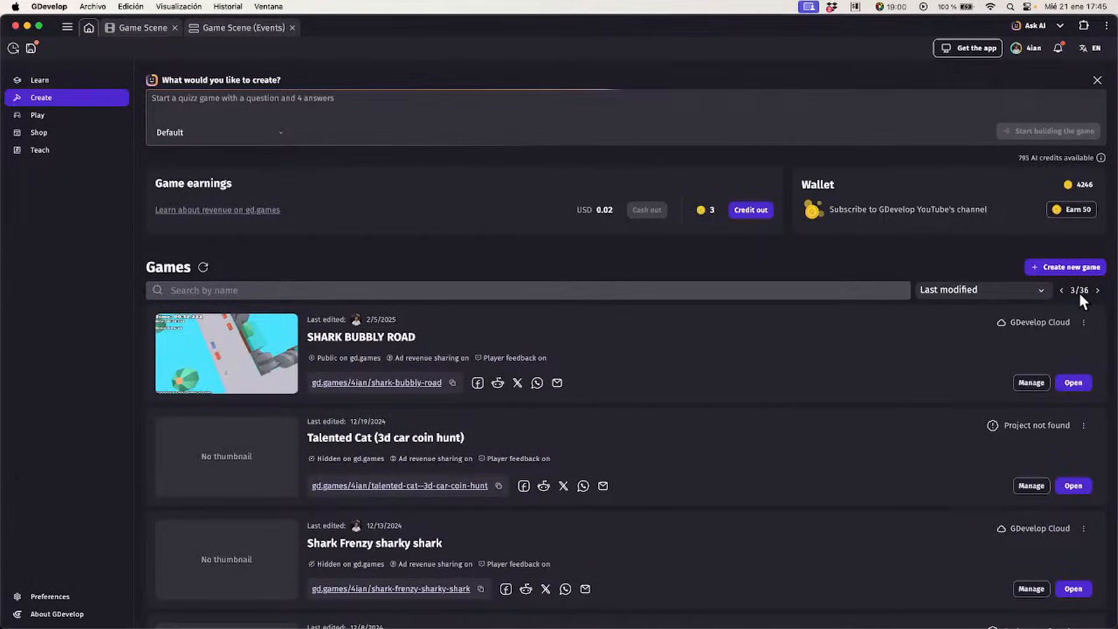
{"action": "left_click", "coordinate": [1069, 267]}
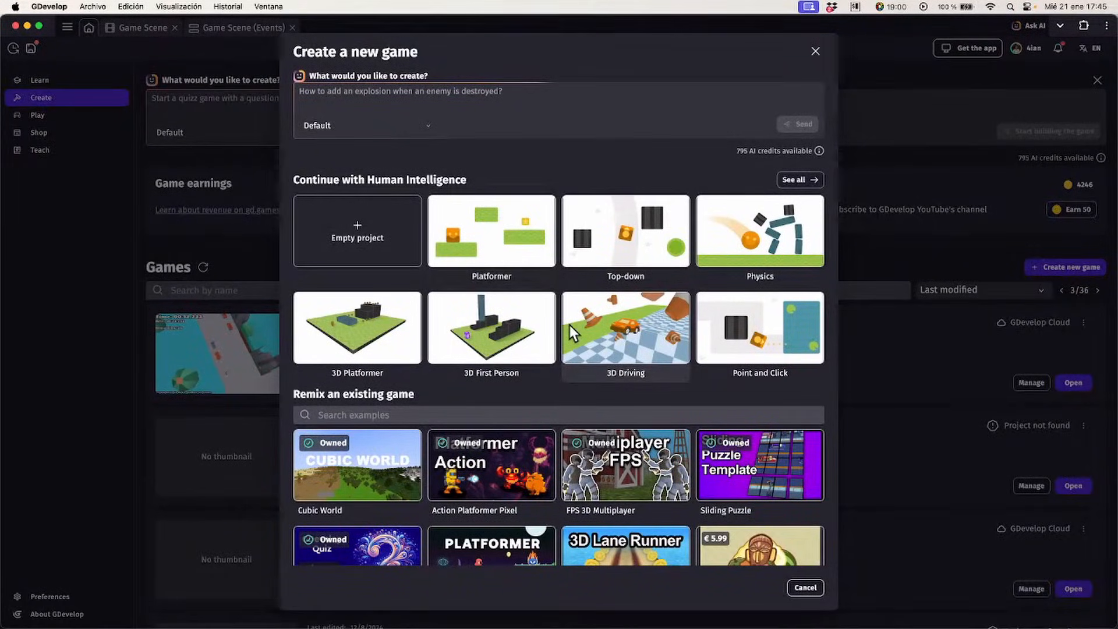
{"action": "left_click", "coordinate": [803, 179]}
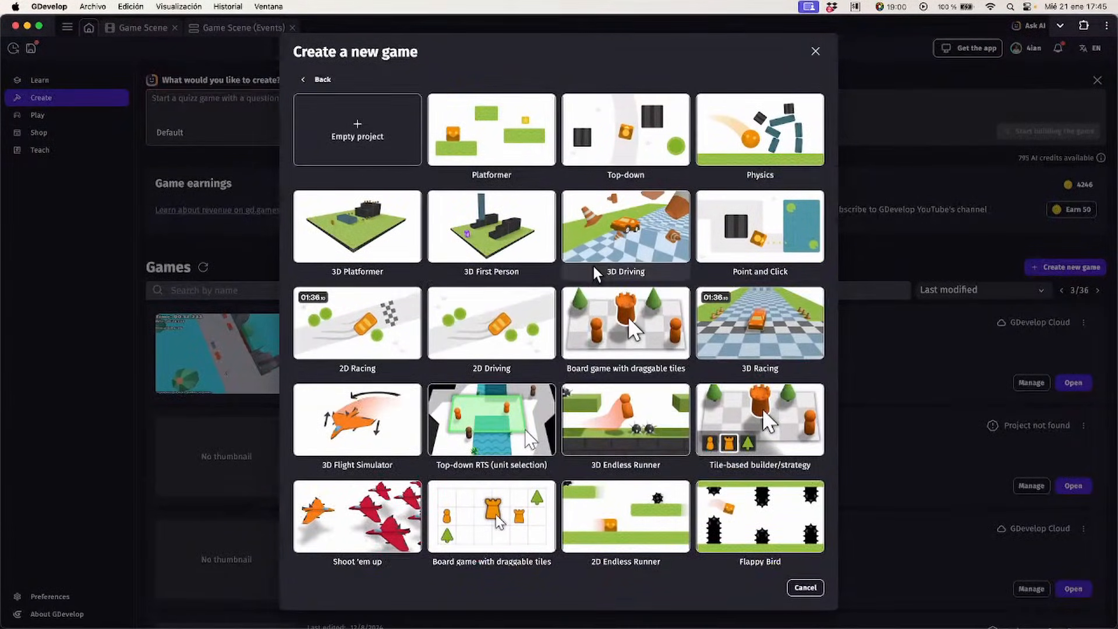
{"action": "scroll", "coordinate": [593, 267], "scroll_direction": "down", "scroll_amount": 5}
{"action": "scroll", "coordinate": [593, 267], "scroll_direction": "down", "scroll_amount": 4}
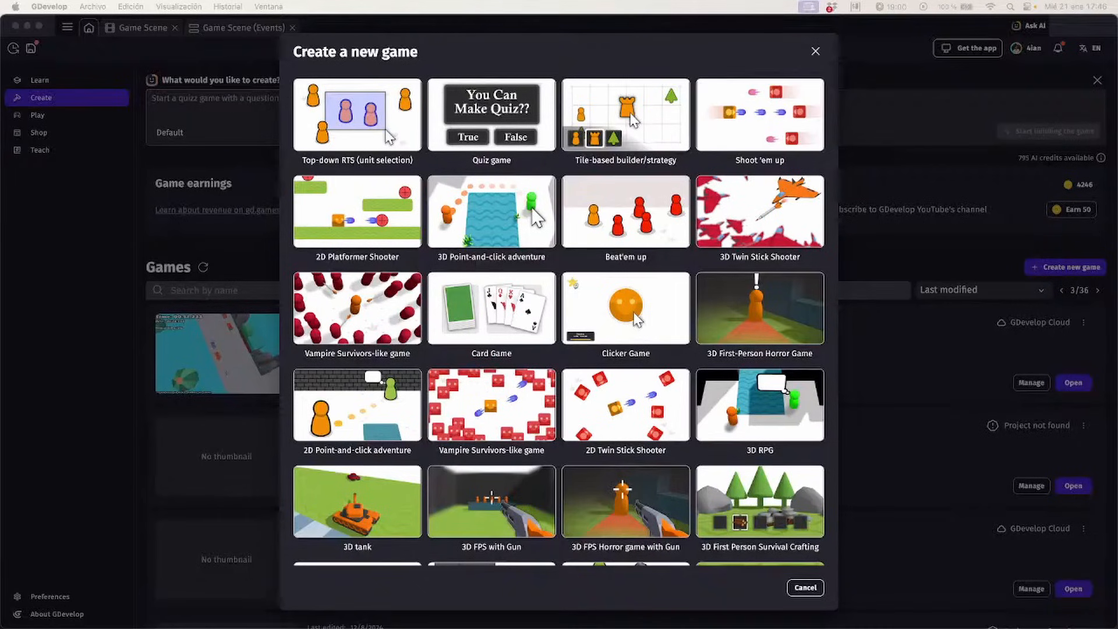
{"action": "scroll", "coordinate": [614, 451], "scroll_direction": "down", "scroll_amount": 3}
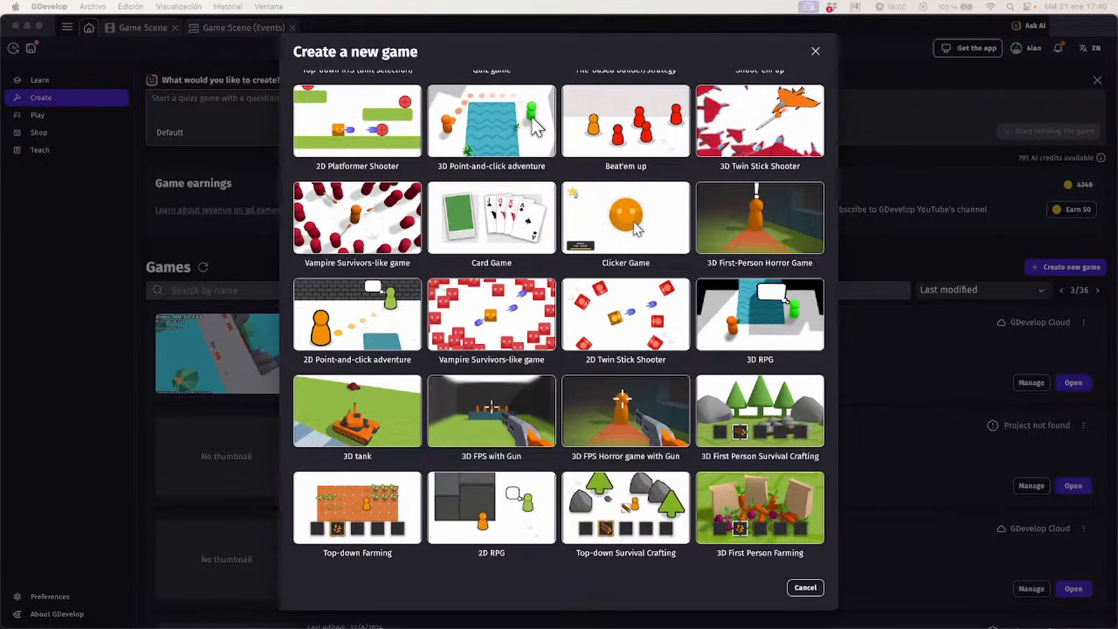
{"action": "left_click", "coordinate": [644, 34]}
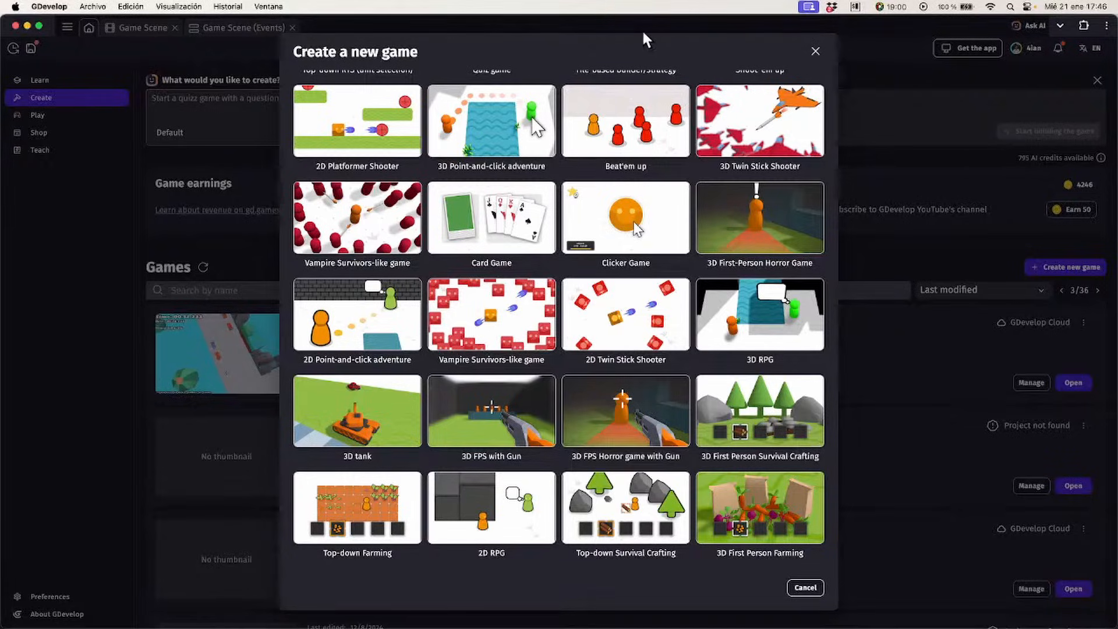
{"action": "left_click", "coordinate": [643, 31]}
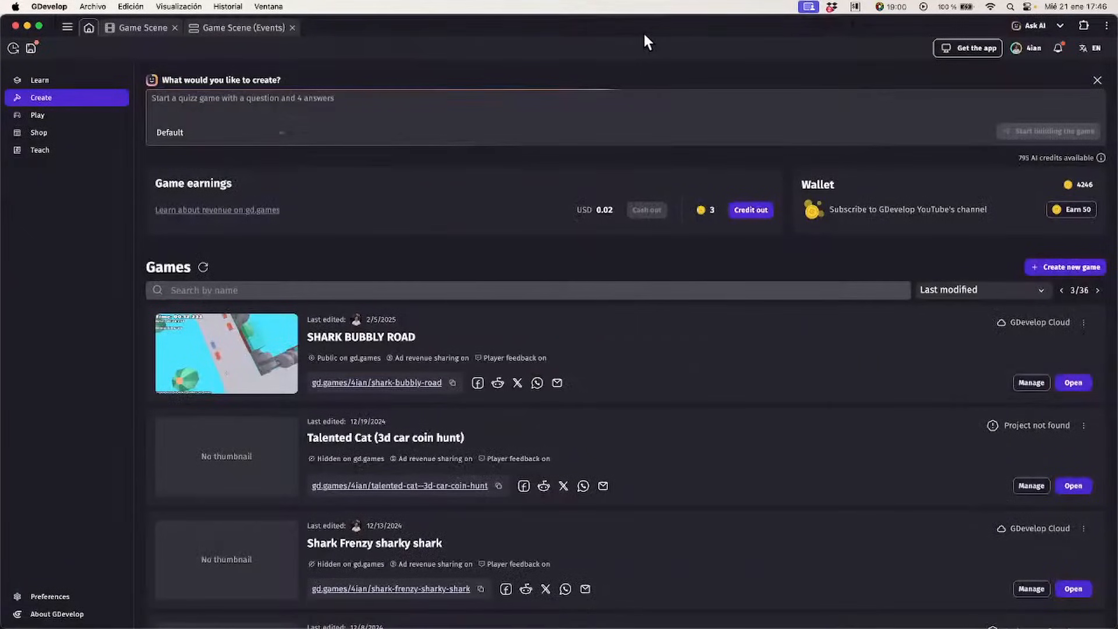
{"action": "left_click", "coordinate": [141, 26]}
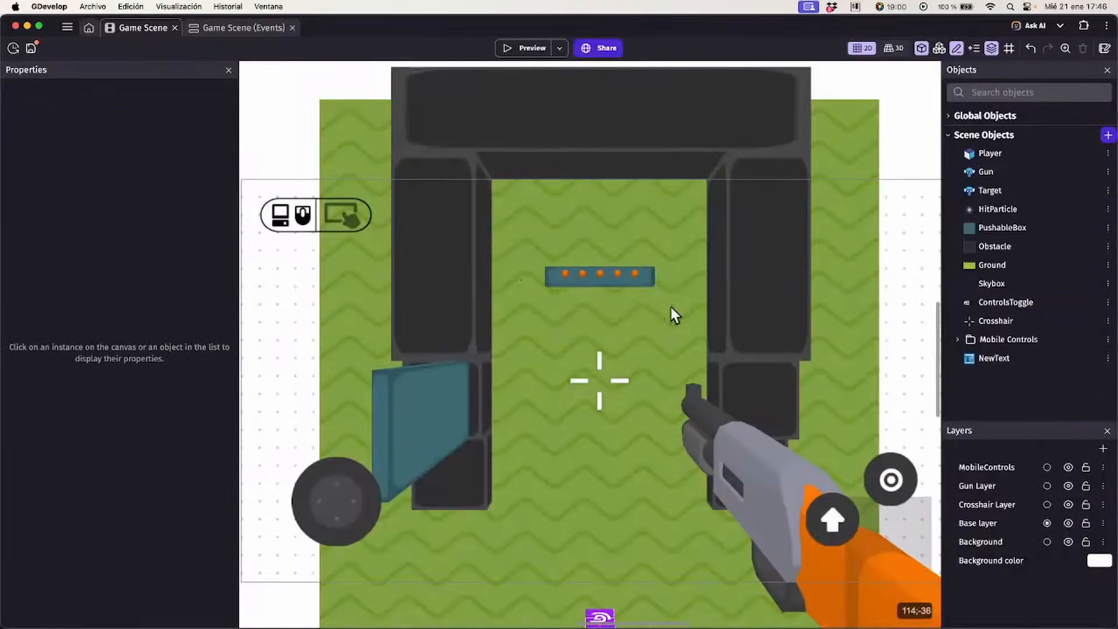
View the project's file history with its saved versions and close it
{"action": "scroll", "coordinate": [657, 336], "scroll_direction": "up", "scroll_amount": 4}
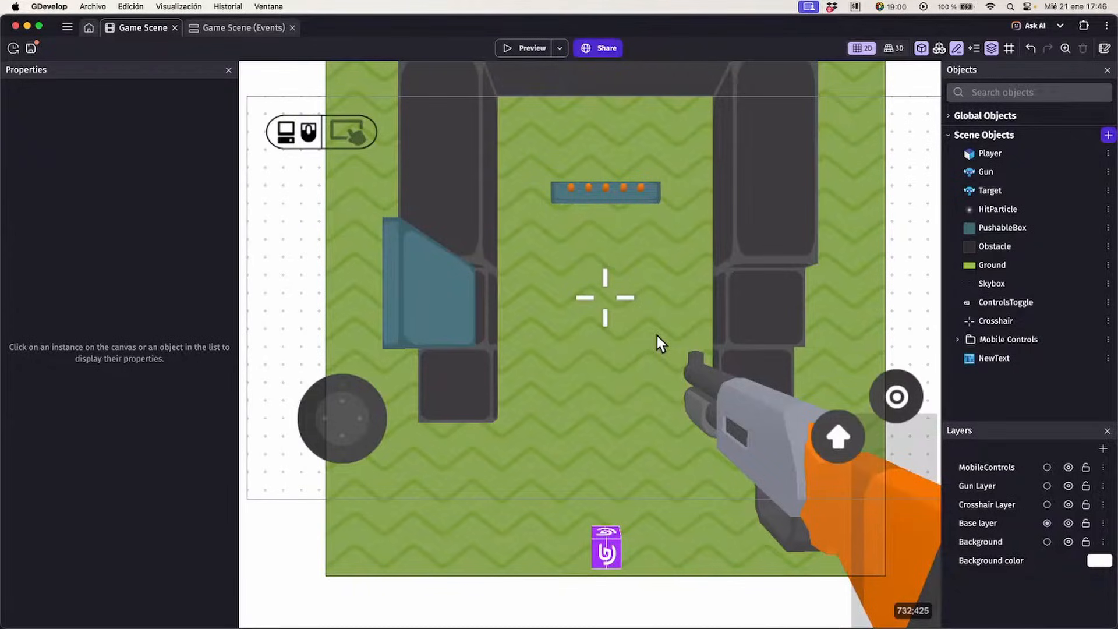
{"action": "left_click", "coordinate": [13, 49]}
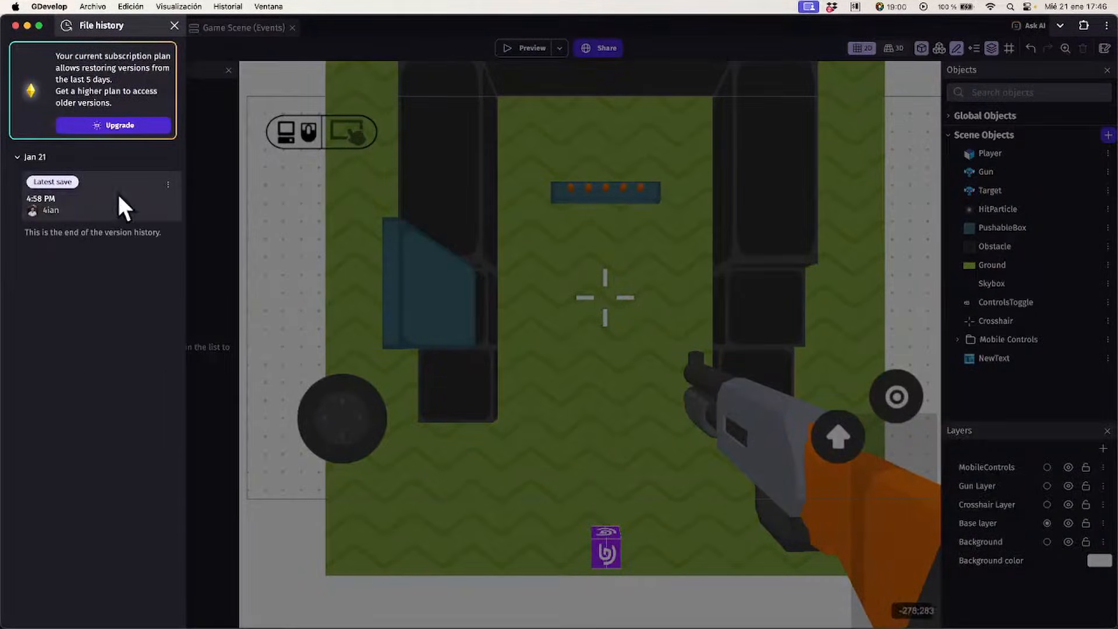
{"action": "left_click", "coordinate": [174, 26]}
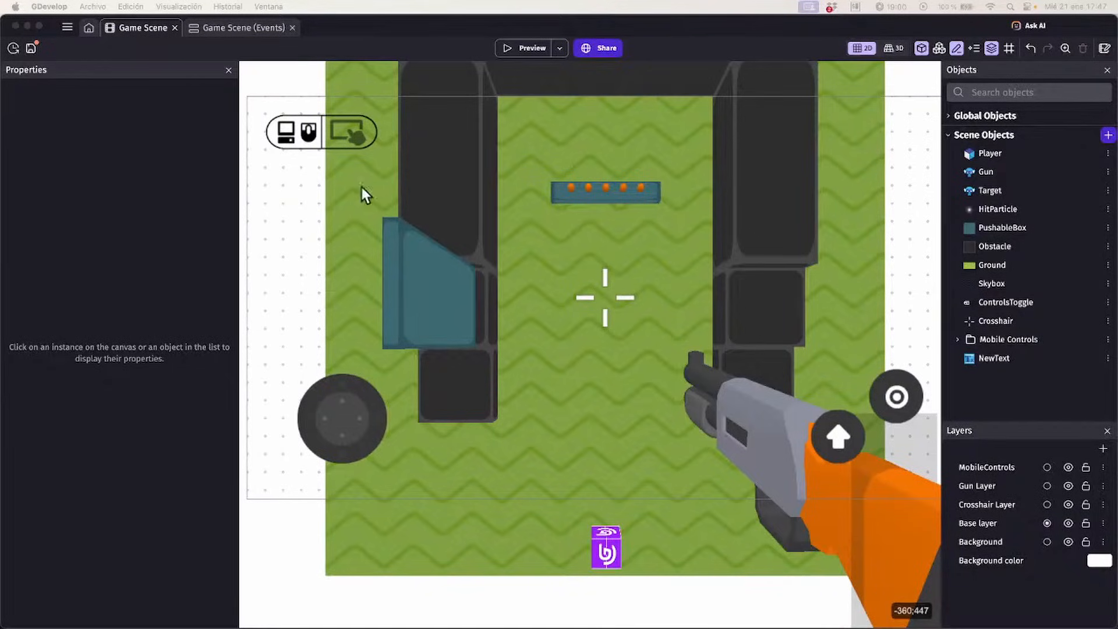
Preview the game, look around in first person, and close the preview
{"action": "left_click", "coordinate": [526, 47]}
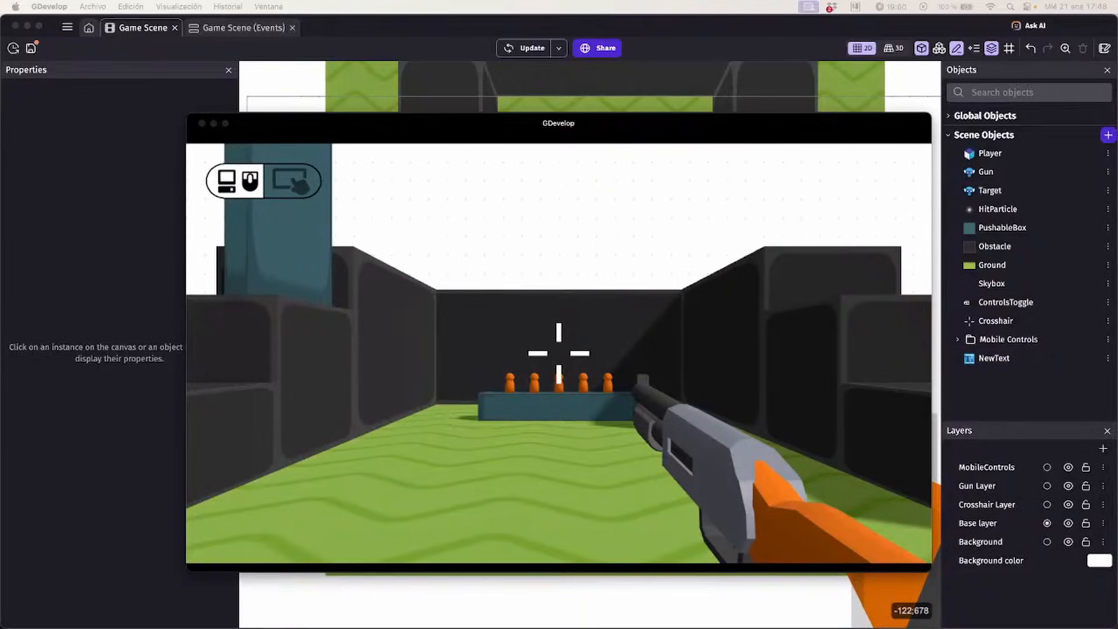
{"action": "left_click", "coordinate": [323, 350]}
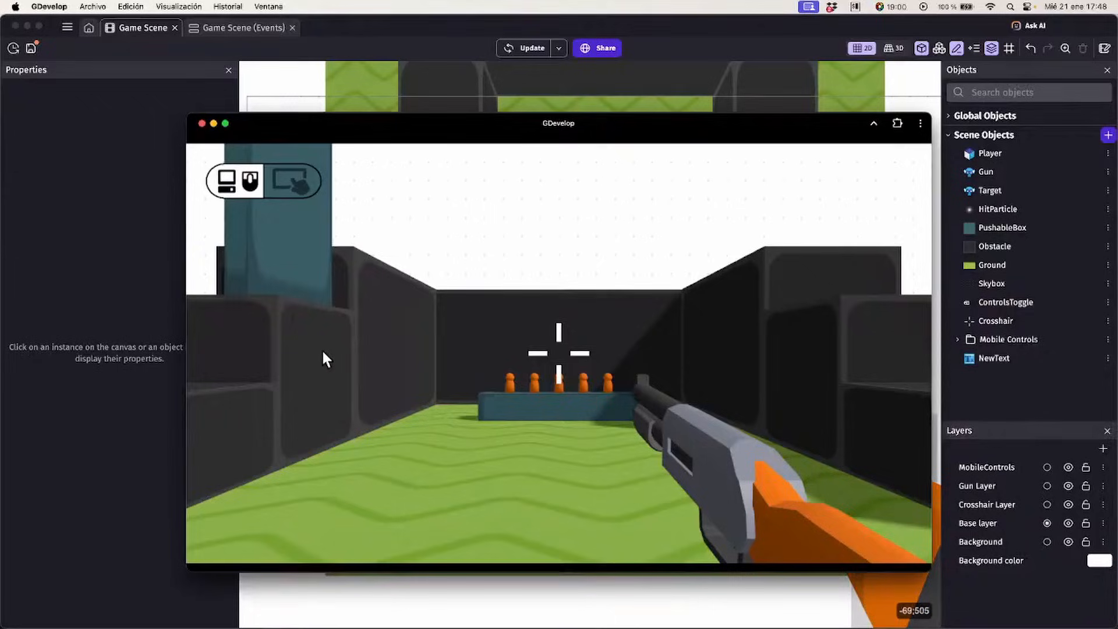
{"action": "left_click", "coordinate": [422, 349]}
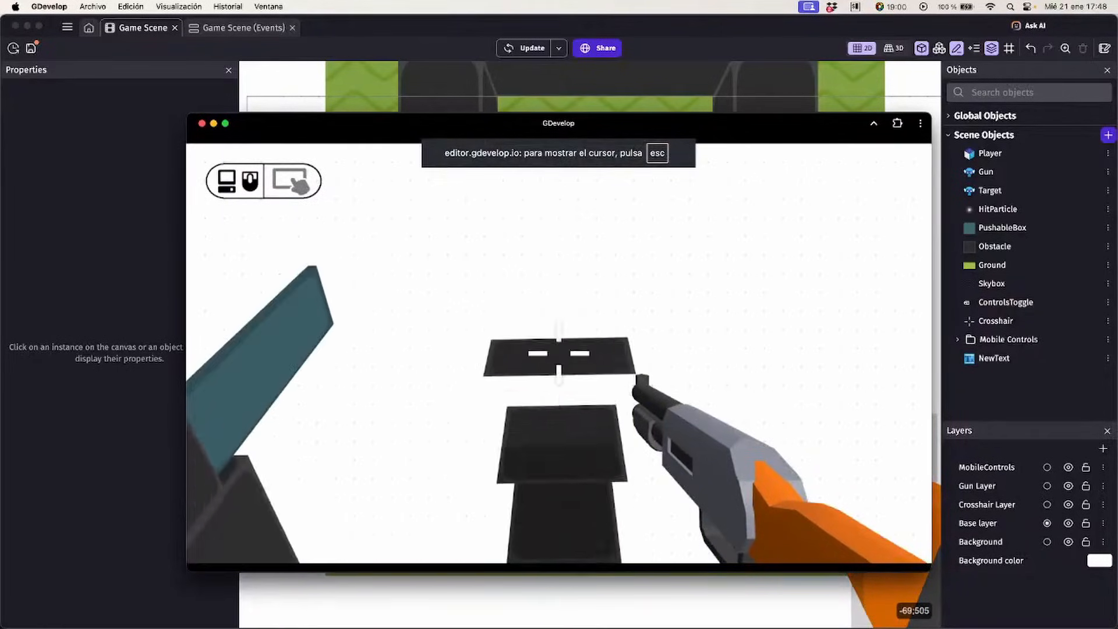
{"action": "key", "text": "Escape"}
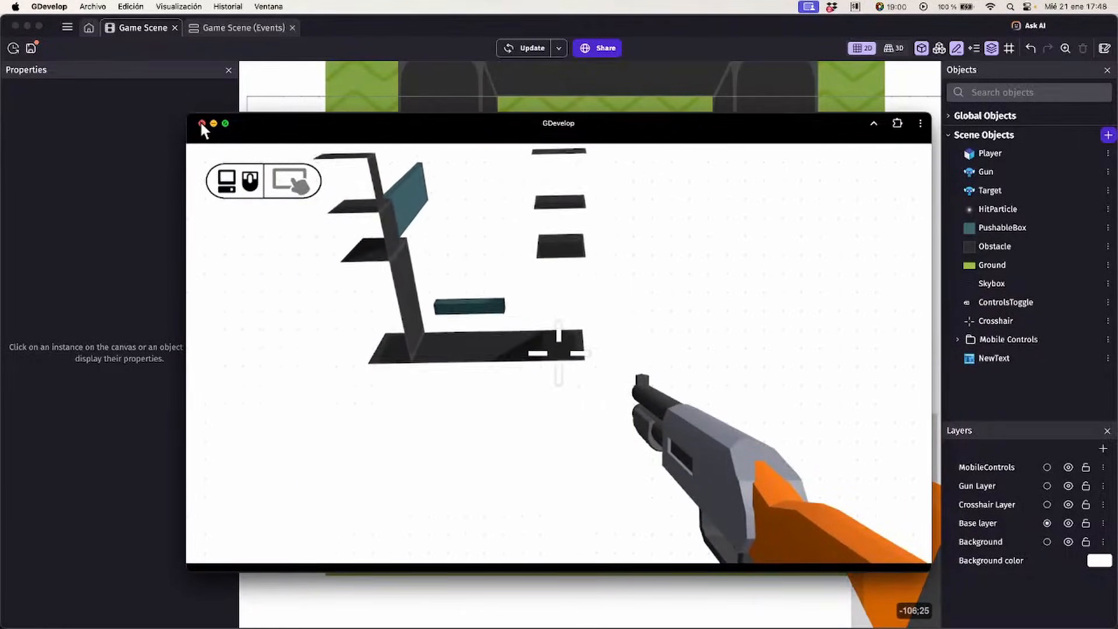
{"action": "left_click", "coordinate": [201, 123]}
Preview the game again, walk and jump toward the orange targets, shoot at them, and close the preview
{"action": "left_click", "coordinate": [534, 48]}
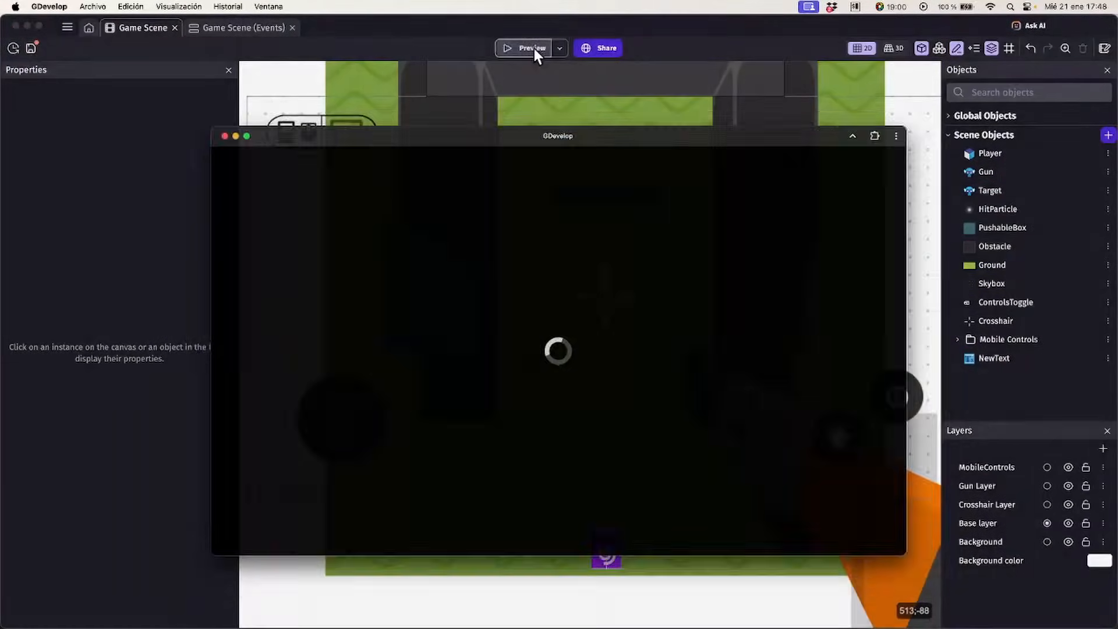
{"action": "left_click", "coordinate": [594, 235]}
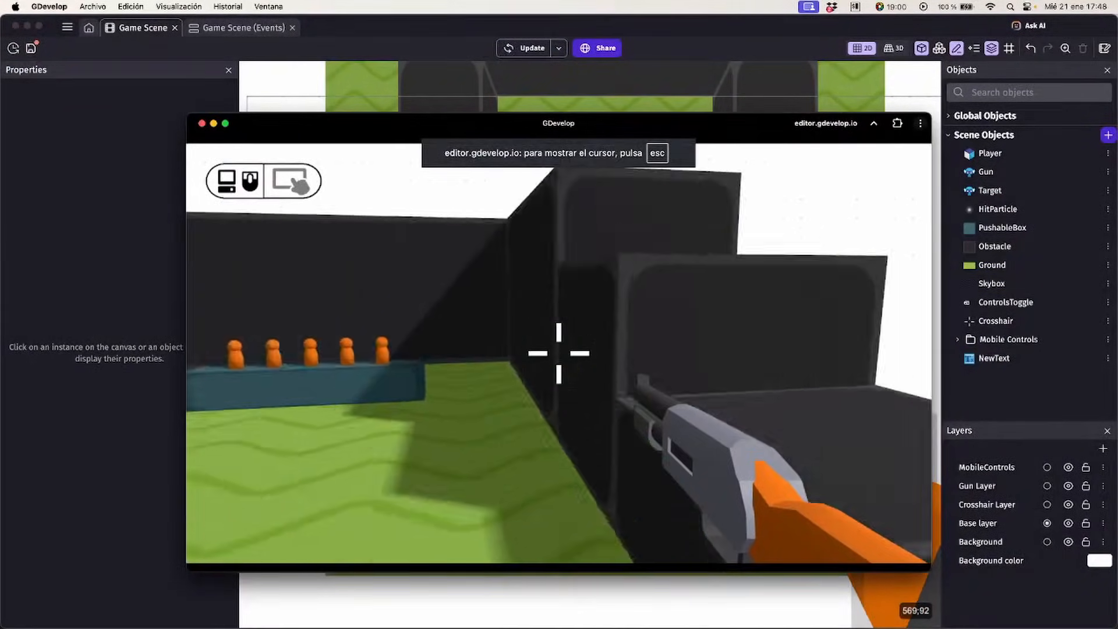
{"action": "key", "text": "w"}
{"action": "key", "text": "space"}
{"action": "key", "text": "space"}
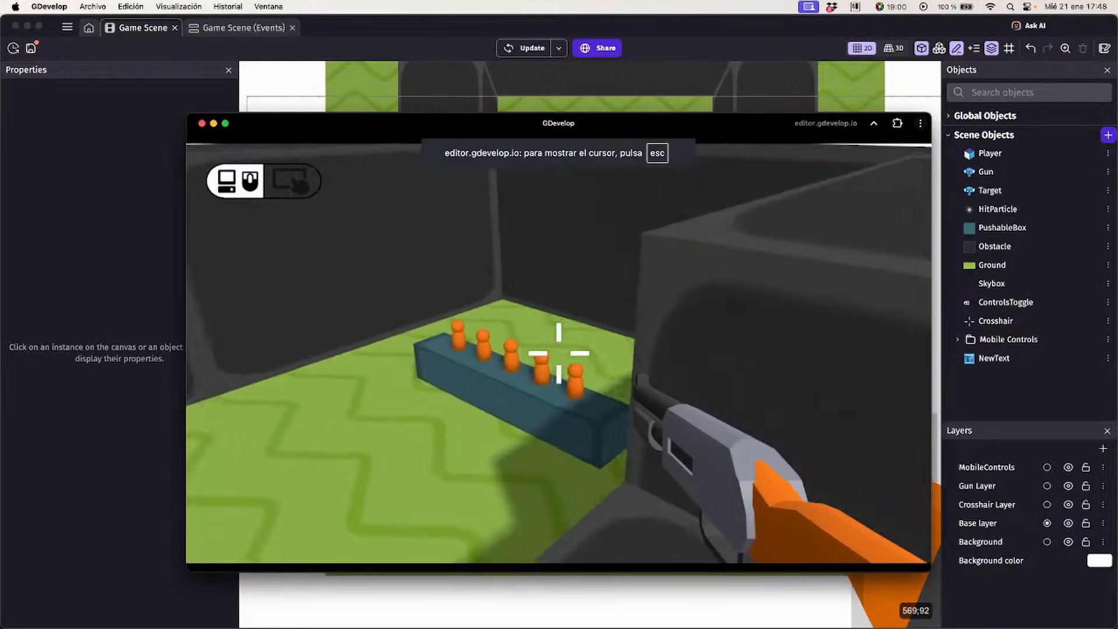
{"action": "key", "text": "w"}
{"action": "left_click", "coordinate": [559, 353]}
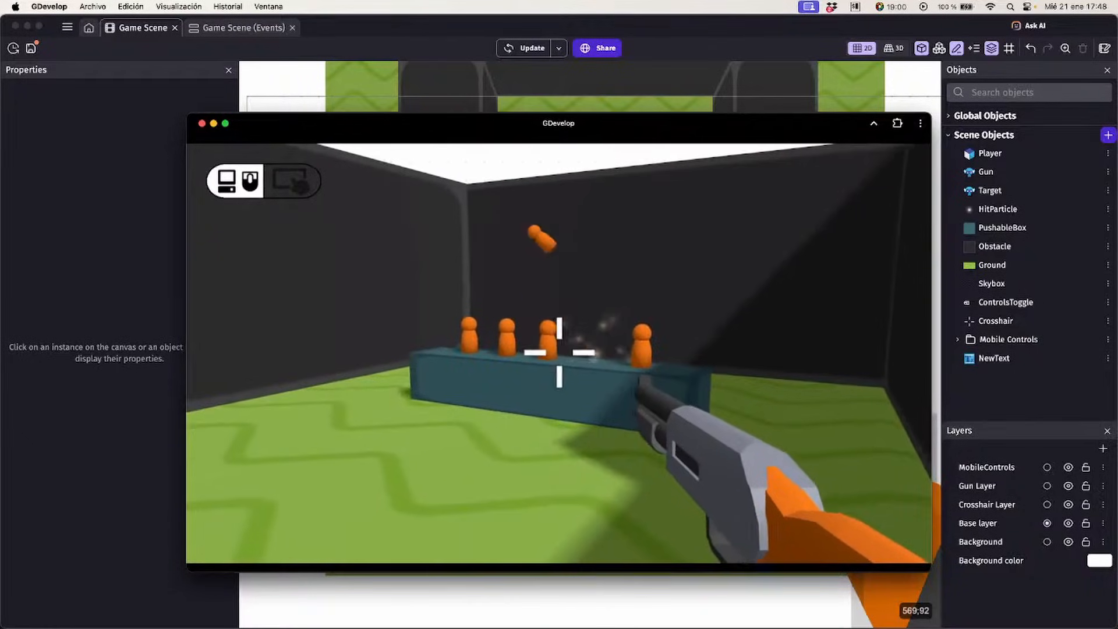
{"action": "left_click", "coordinate": [559, 353]}
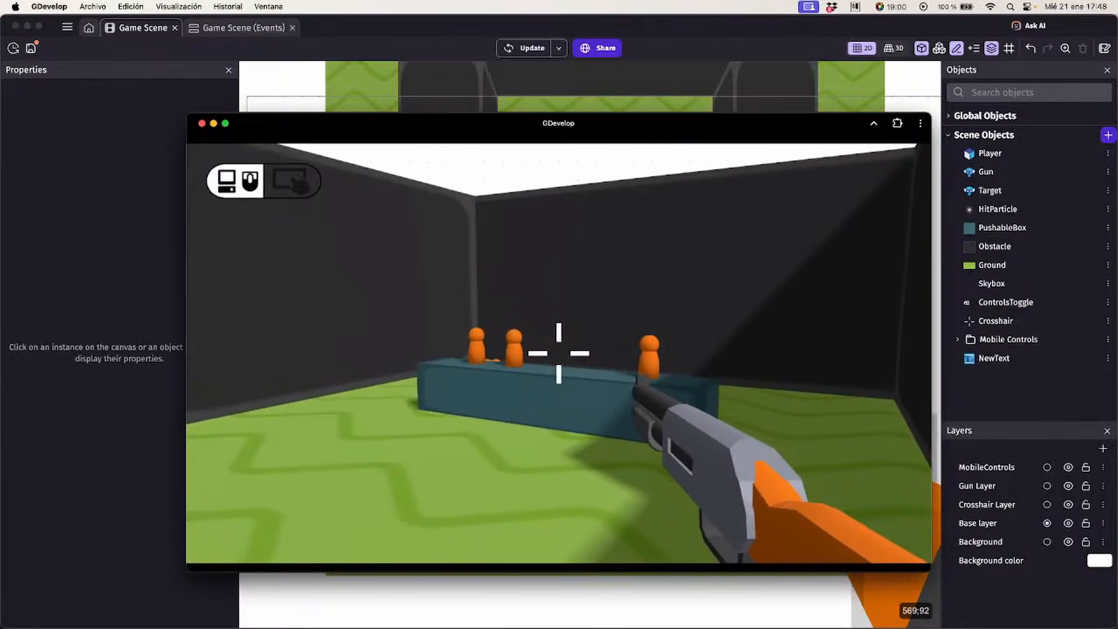
{"action": "key", "text": "Escape"}
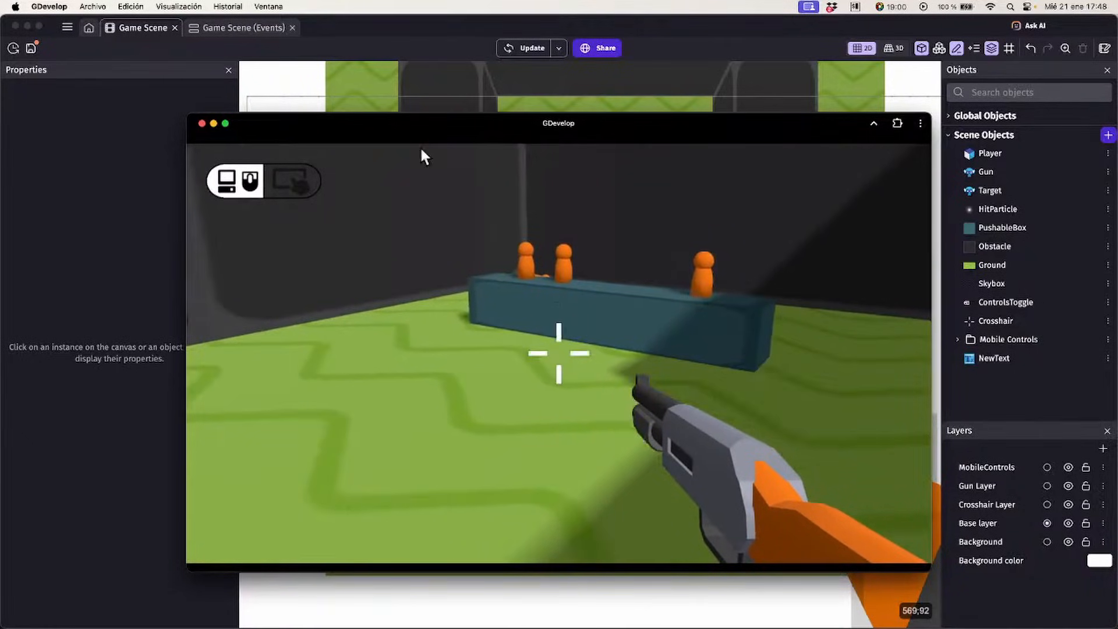
{"action": "left_click", "coordinate": [201, 123]}
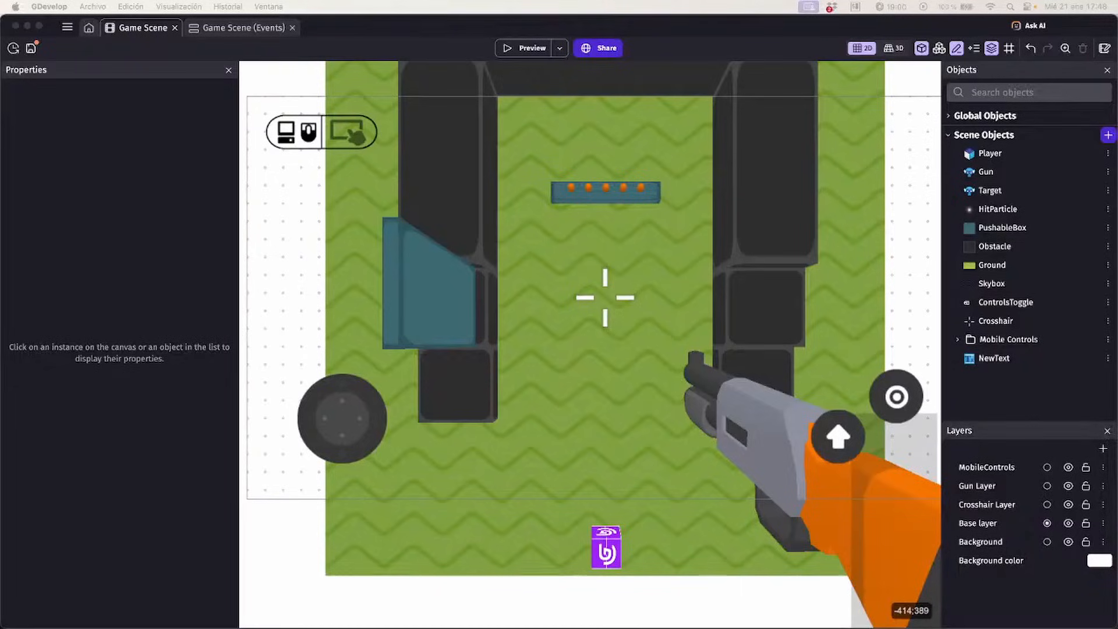
In the Shooting events, set the volume of the Gunshot.mp3 sound action to 10 and return to the game scene
{"action": "left_click", "coordinate": [547, 247]}
{"action": "left_click", "coordinate": [266, 28]}
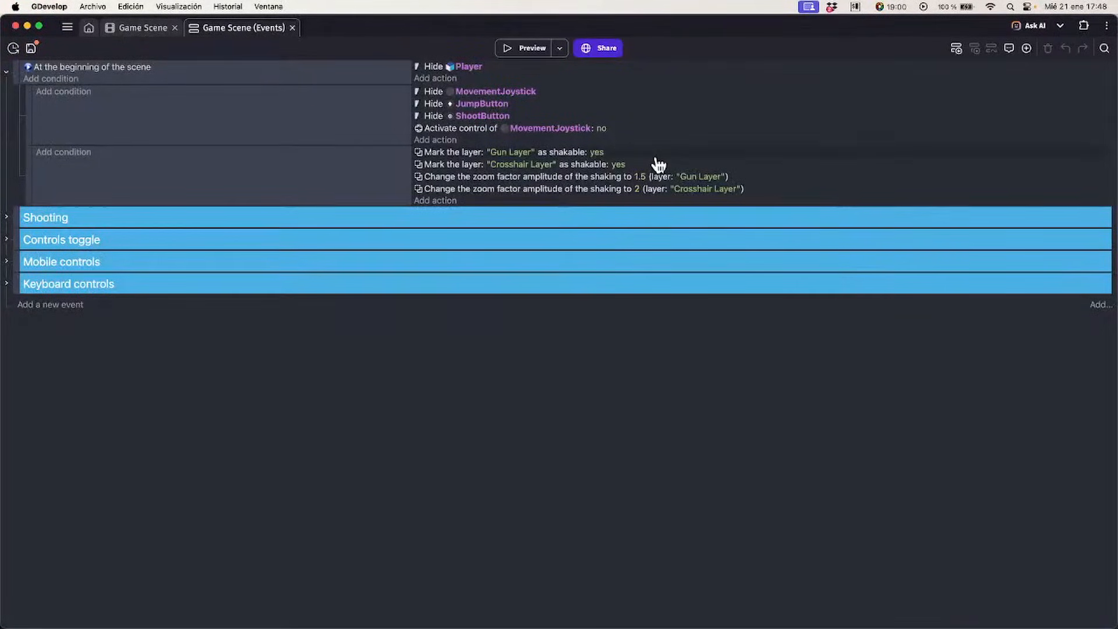
{"action": "left_click", "coordinate": [6, 219]}
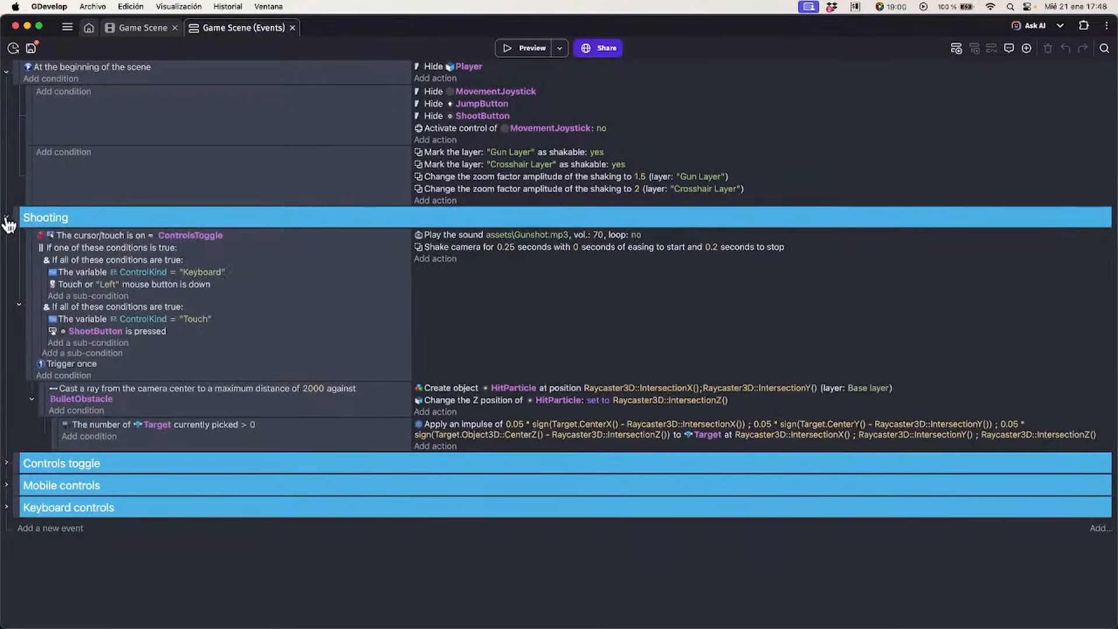
{"action": "left_click", "coordinate": [596, 234]}
{"action": "key", "text": "BackSpace"}
{"action": "key", "text": "BackSpace"}
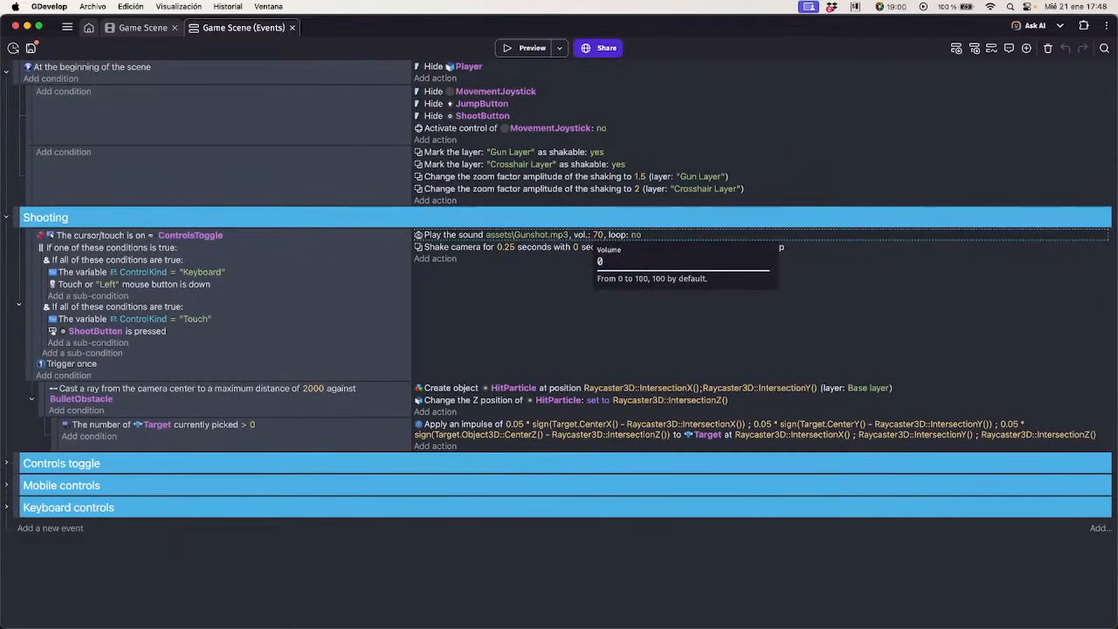
{"action": "type", "text": "10"}
{"action": "left_click", "coordinate": [544, 306]}
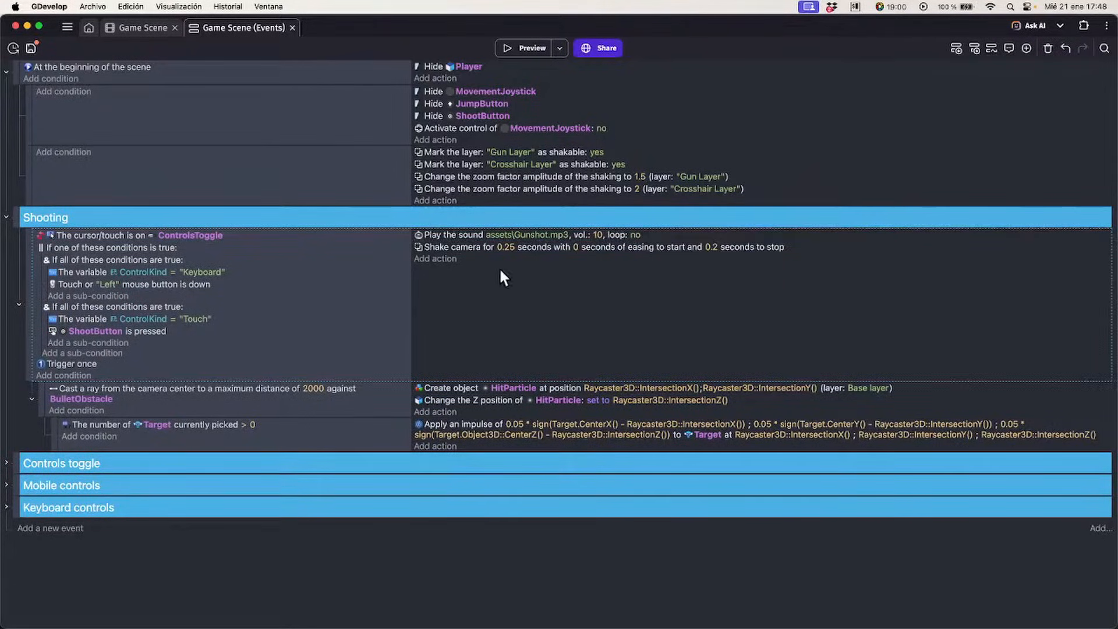
{"action": "left_click", "coordinate": [138, 29]}
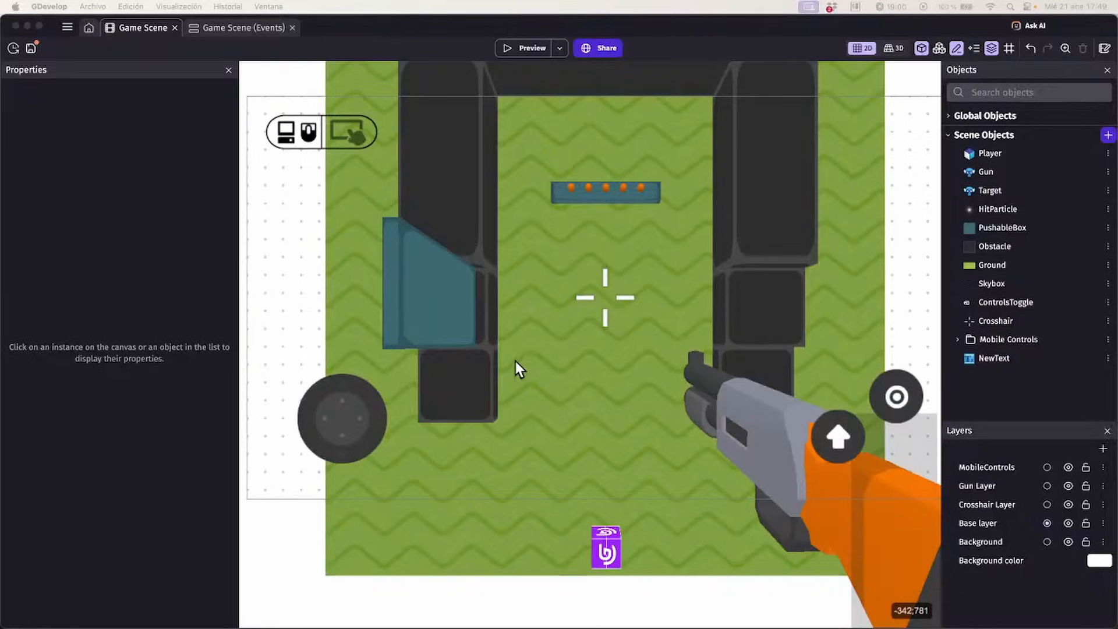
Find the 3D Deer model by Quaternius in the Asset Store and add it to the scene objects
{"action": "left_click", "coordinate": [1038, 389]}
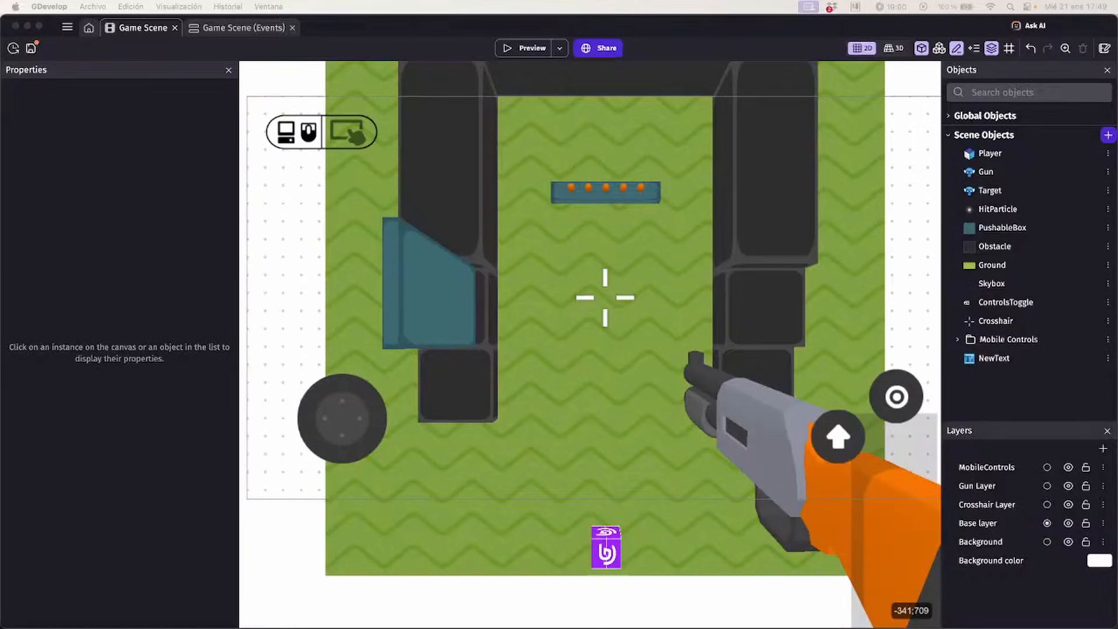
{"action": "left_click", "coordinate": [873, 201]}
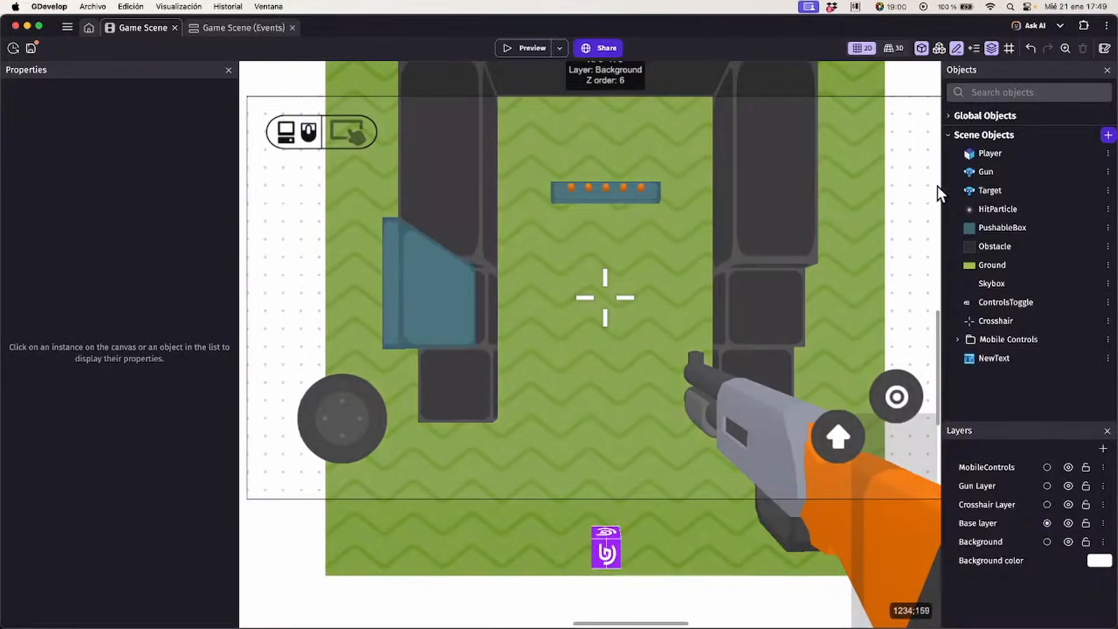
{"action": "left_click", "coordinate": [1108, 135]}
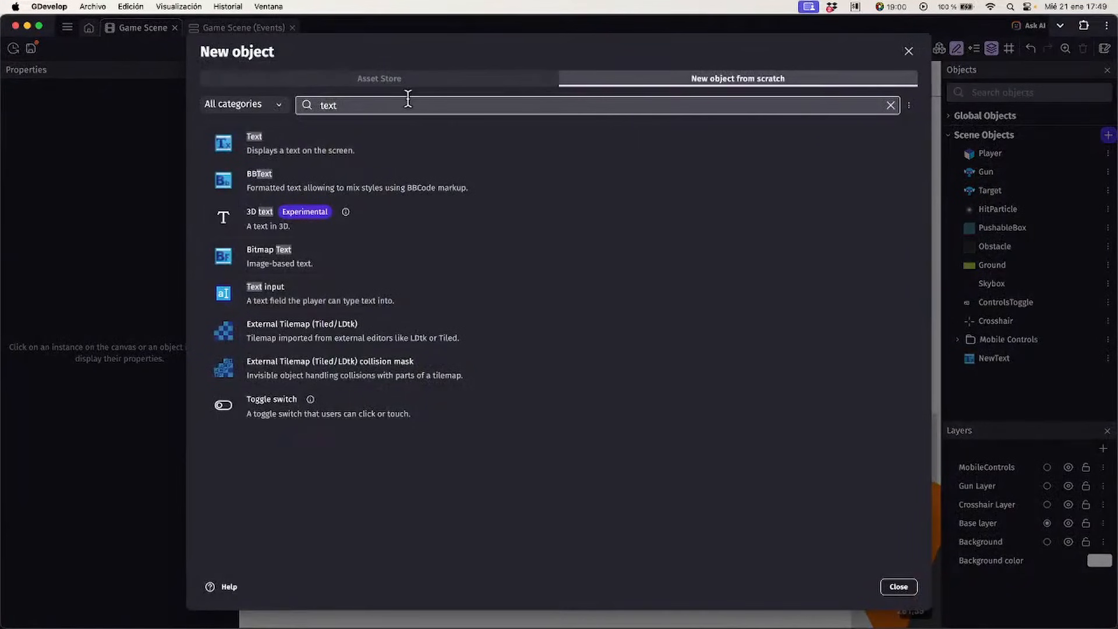
{"action": "key", "text": "BackSpace"}
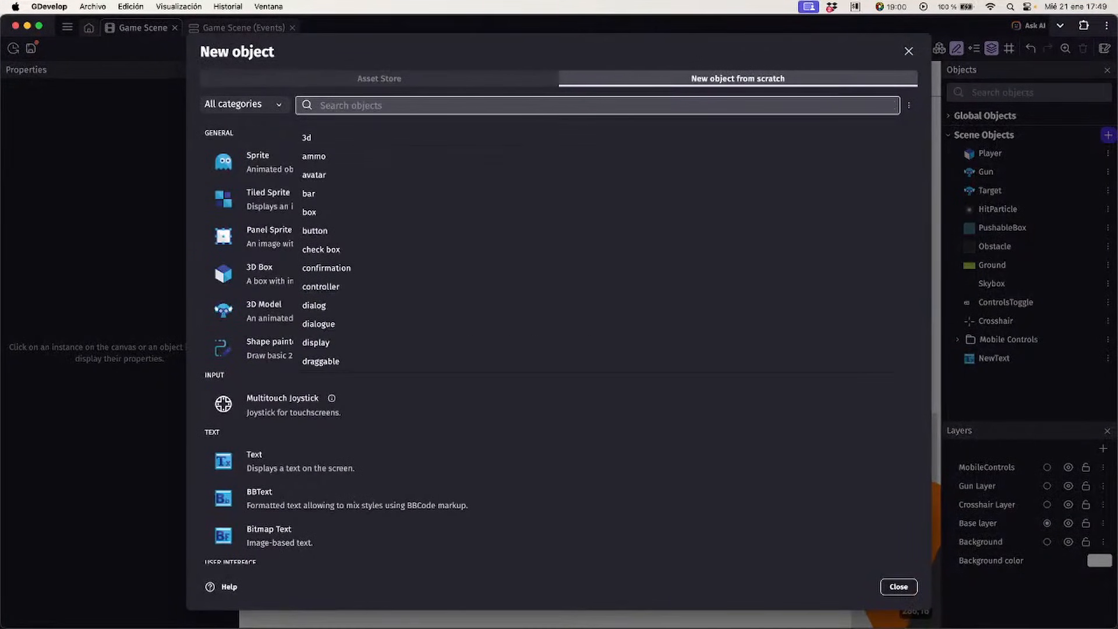
{"action": "left_click", "coordinate": [386, 72]}
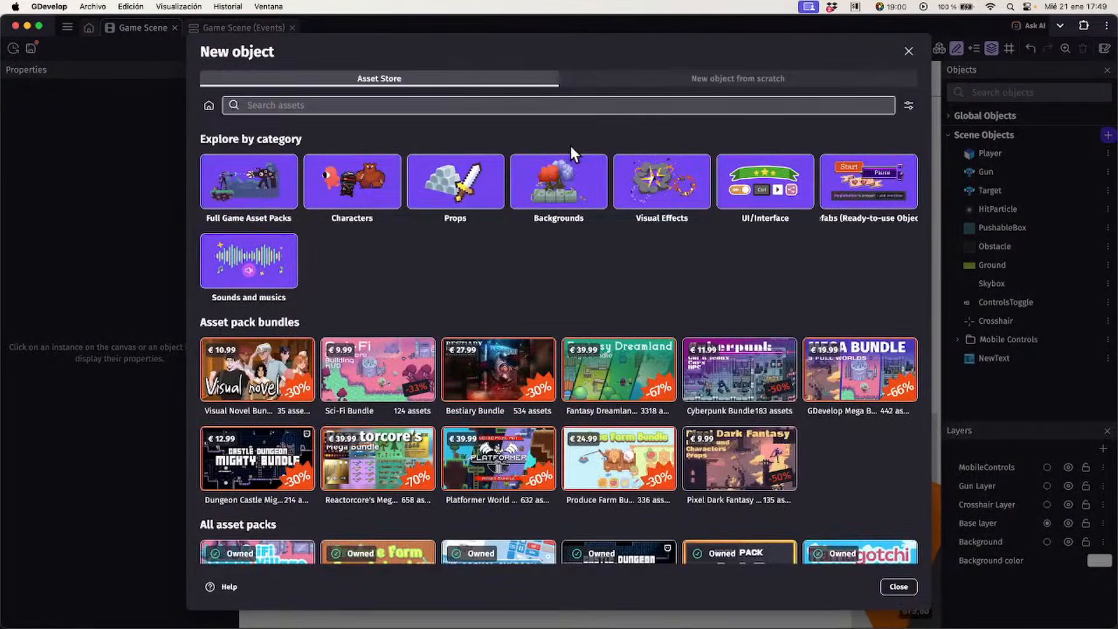
{"action": "left_click", "coordinate": [463, 105]}
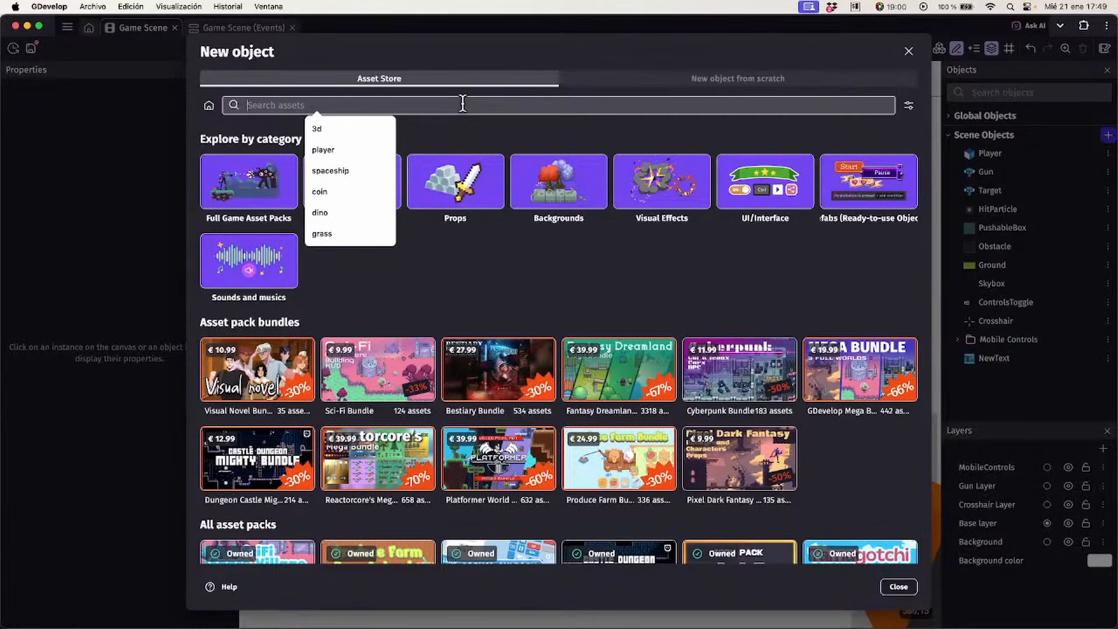
{"action": "type", "text": "deer"}
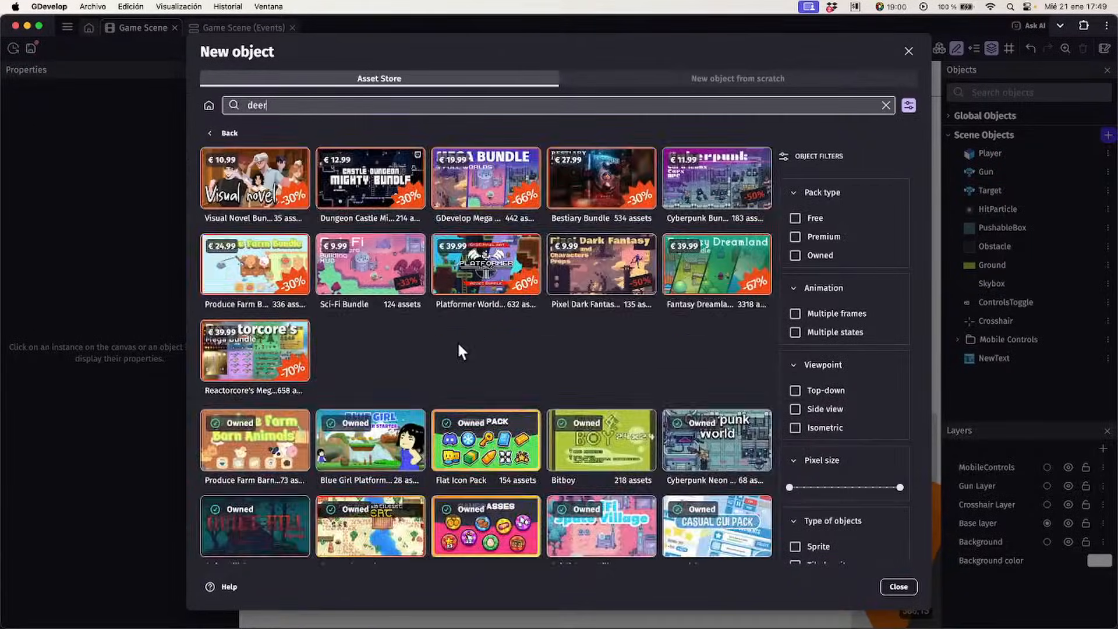
{"action": "left_click", "coordinate": [240, 254]}
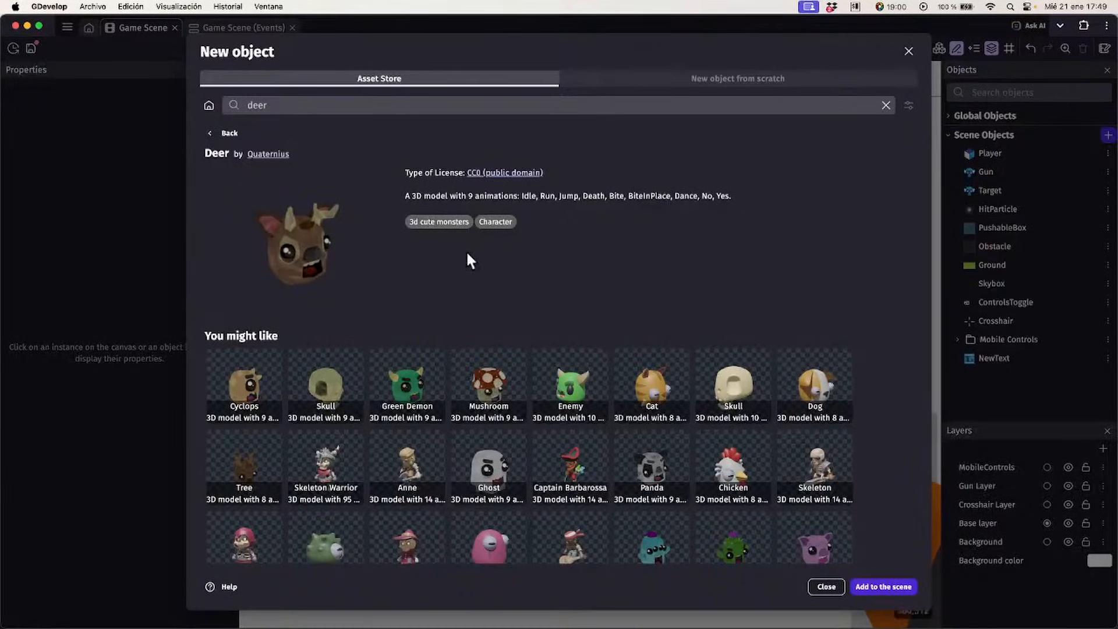
{"action": "left_click", "coordinate": [895, 585]}
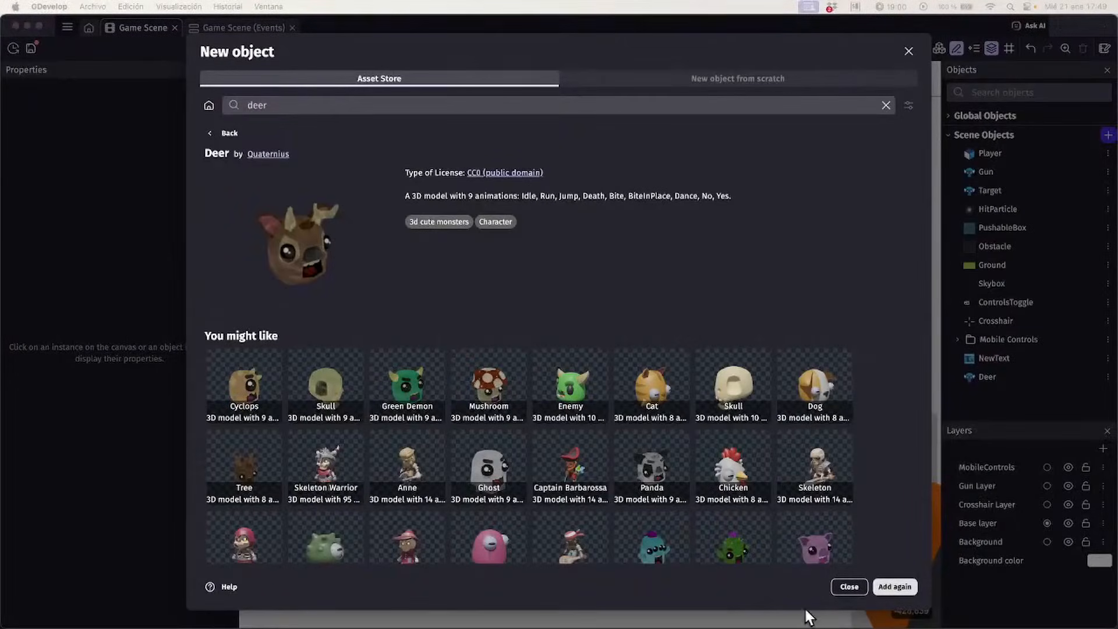
{"action": "left_click", "coordinate": [849, 587]}
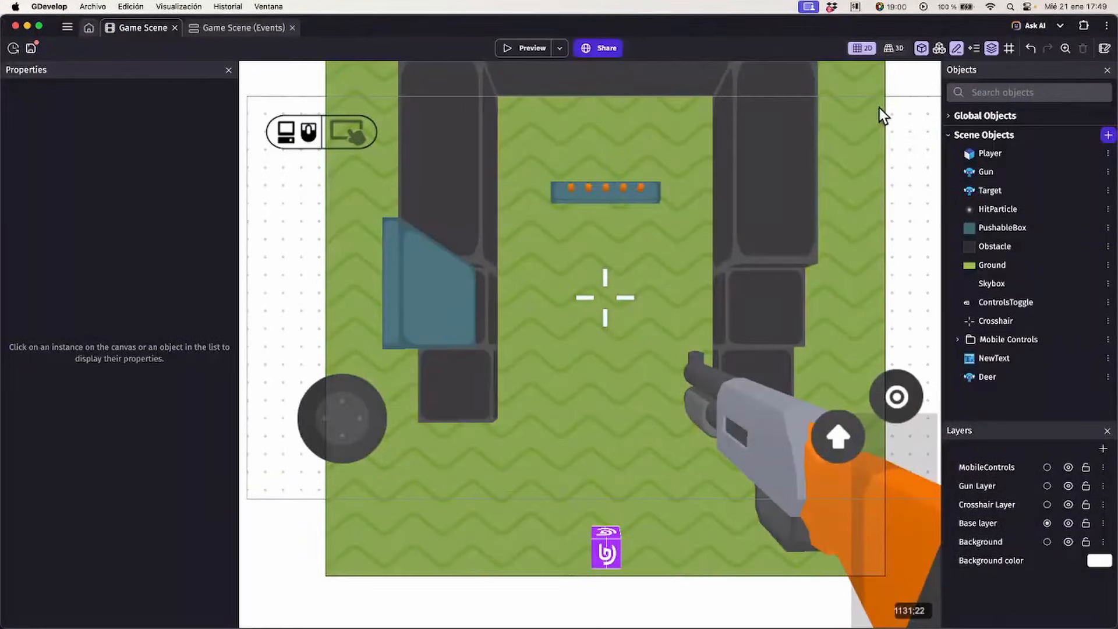
Place three Deer instances on the ground at about (522, 478), (689, 450) and (520, 585)
{"action": "left_click_drag", "start_coordinate": [985, 377], "coordinate": [539, 366]}
{"action": "left_click_drag", "start_coordinate": [998, 376], "coordinate": [634, 348]}
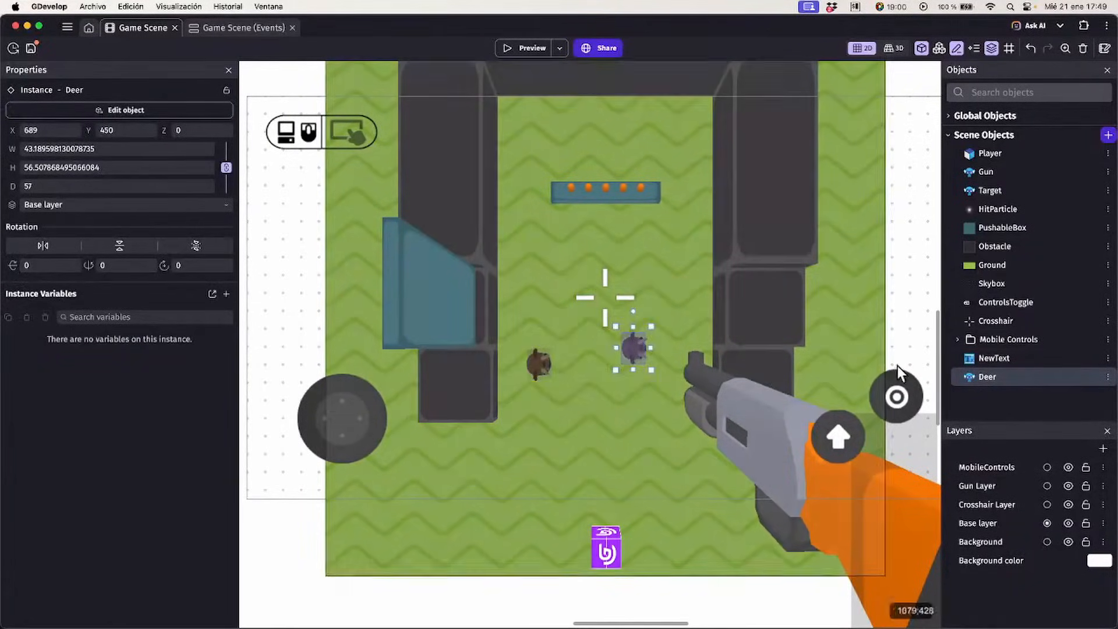
{"action": "left_click_drag", "start_coordinate": [987, 379], "coordinate": [539, 424]}
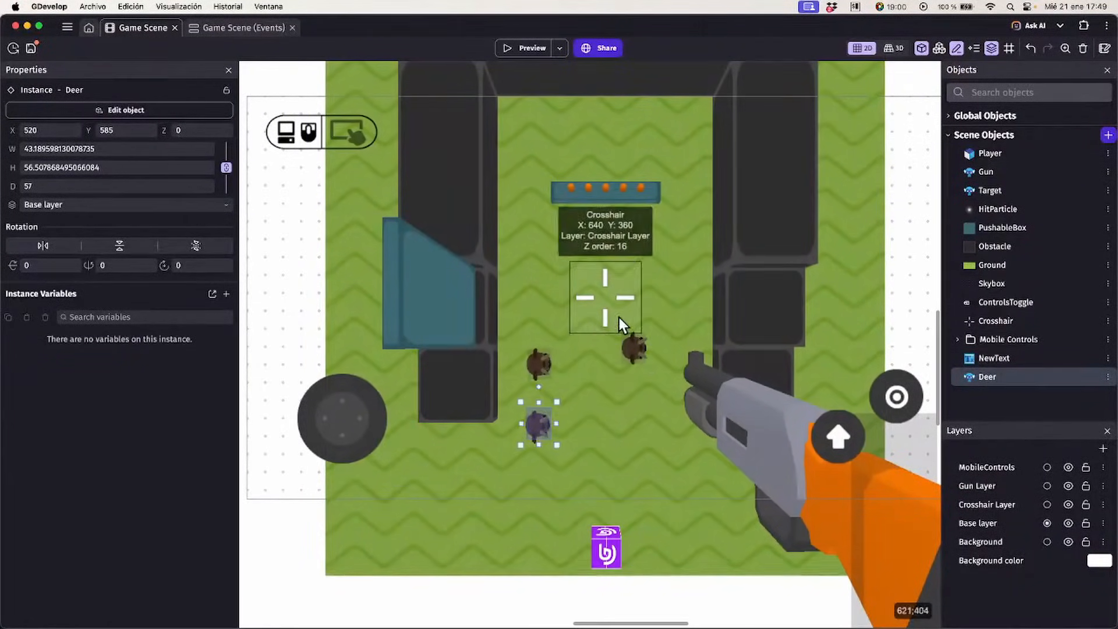
Switch the scene editor to 3D and set the Deer object's center point to Object center
{"action": "left_click", "coordinate": [895, 47]}
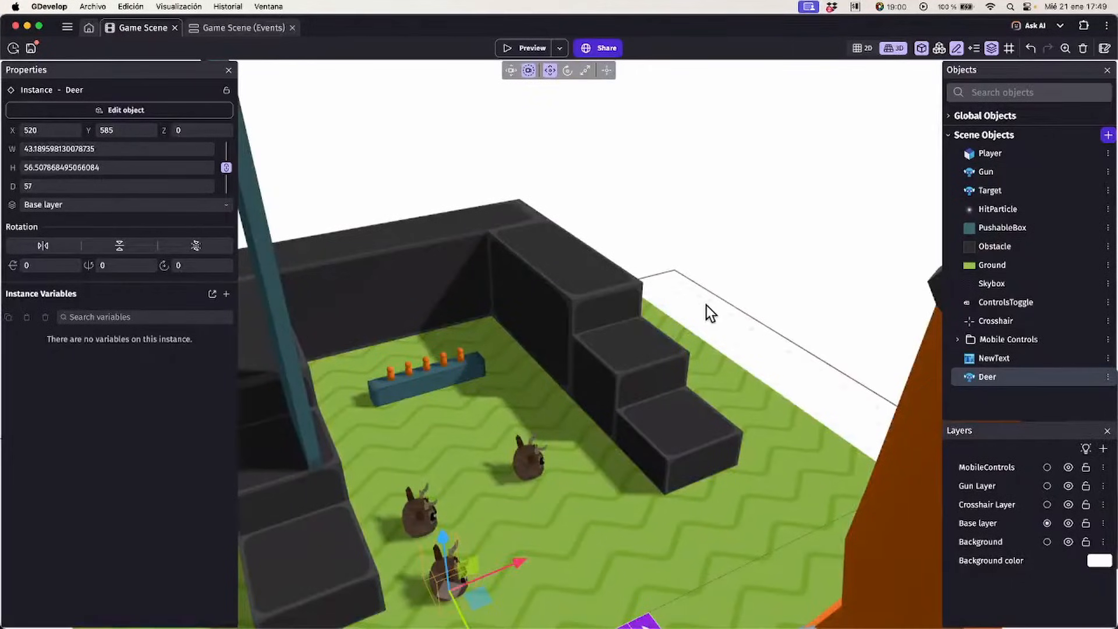
{"action": "right_click_drag", "start_coordinate": [774, 265], "coordinate": [582, 308]}
{"action": "key", "text": "w"}
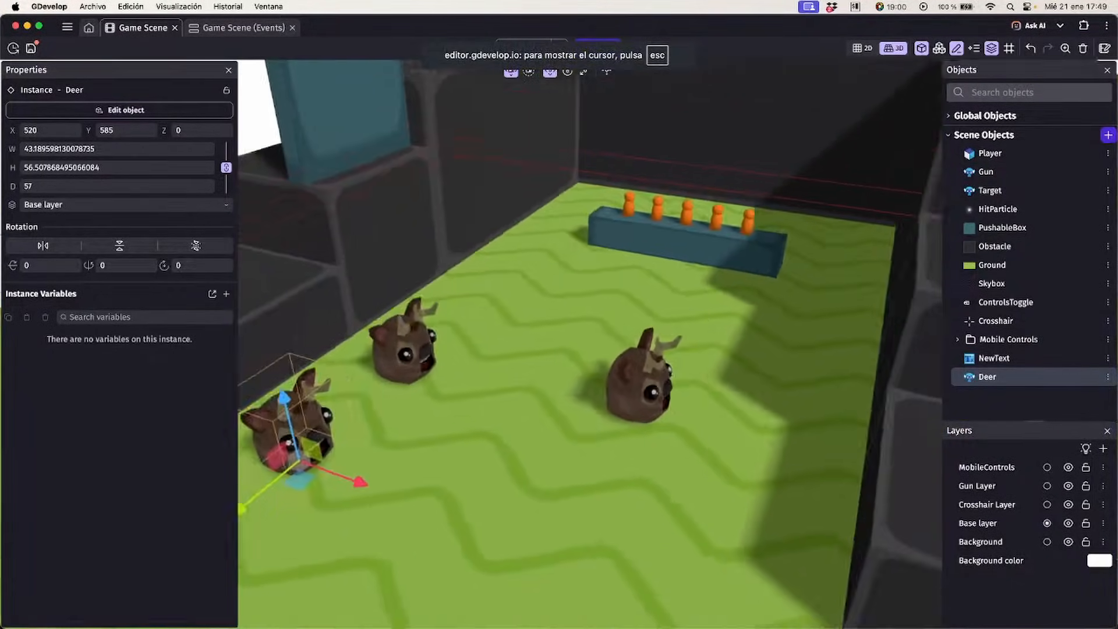
{"action": "right_click_drag", "start_coordinate": [704, 318], "coordinate": [686, 318]}
{"action": "key", "text": "s"}
{"action": "left_click", "coordinate": [540, 352]}
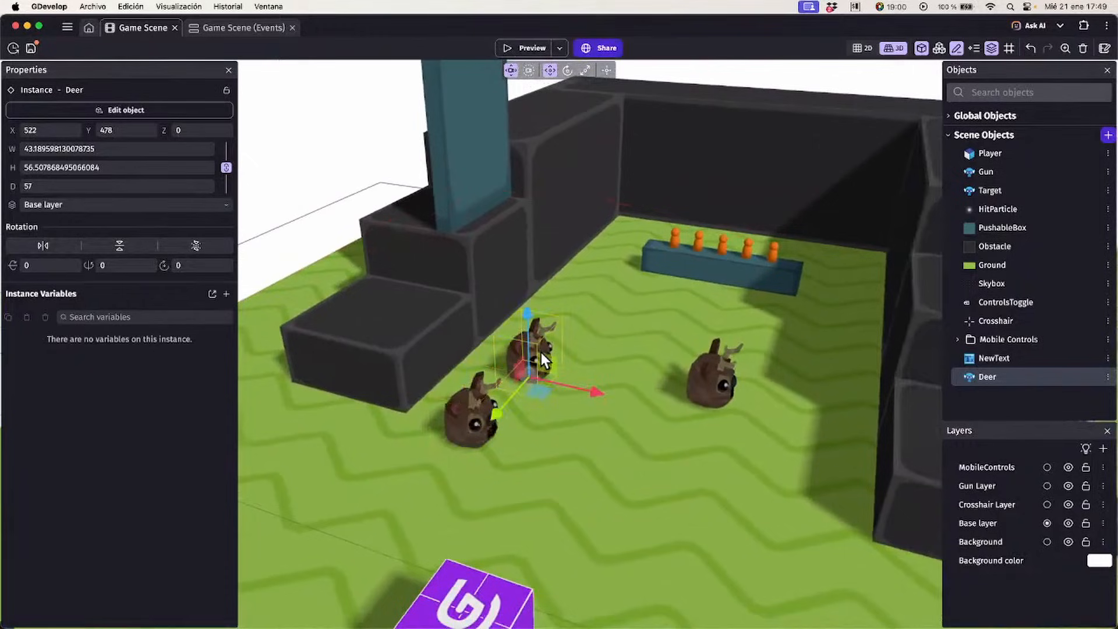
{"action": "left_click", "coordinate": [167, 114]}
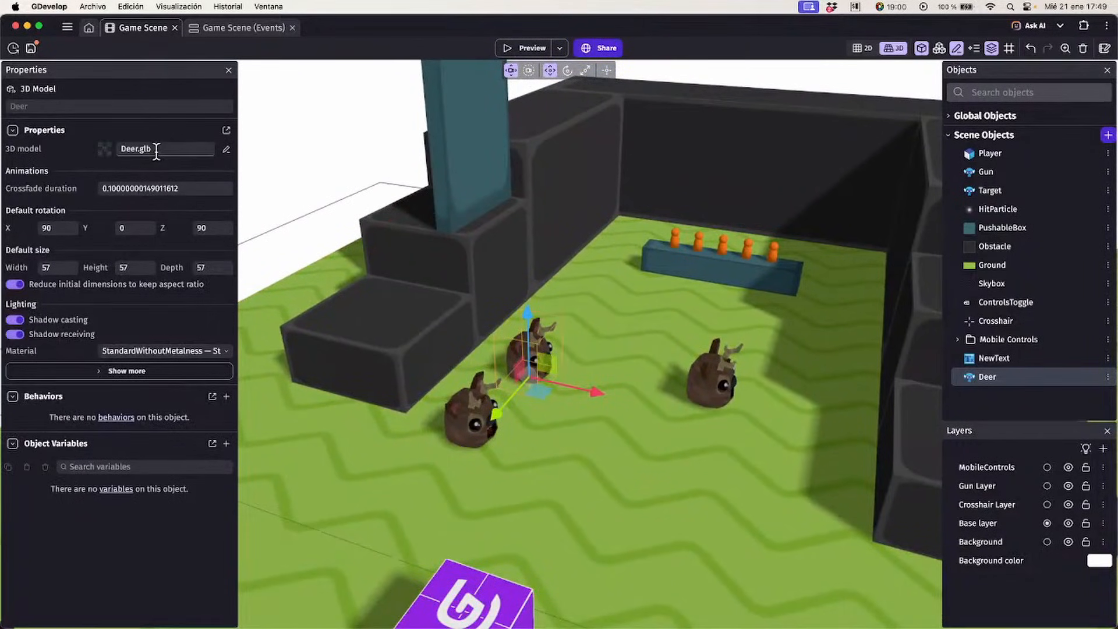
{"action": "left_click", "coordinate": [96, 372]}
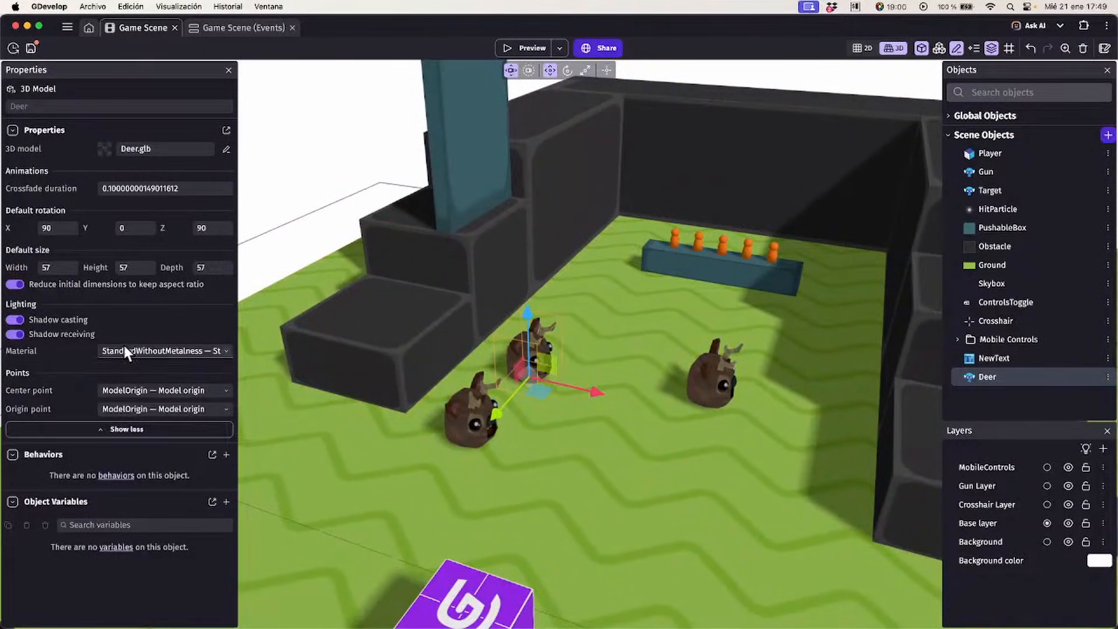
{"action": "left_click", "coordinate": [129, 389]}
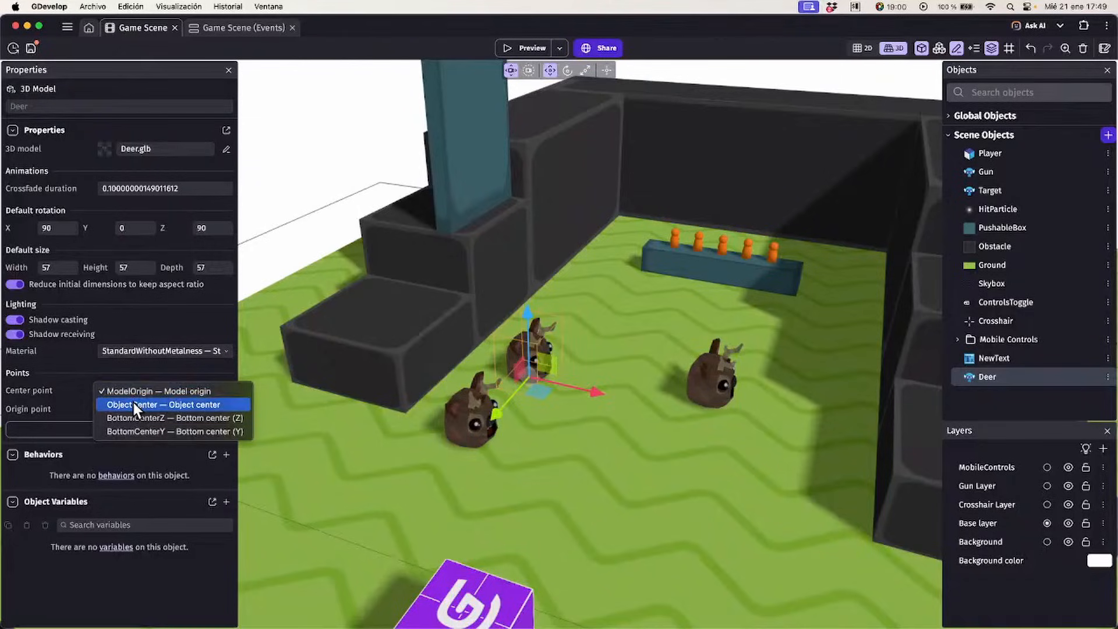
{"action": "left_click", "coordinate": [133, 403]}
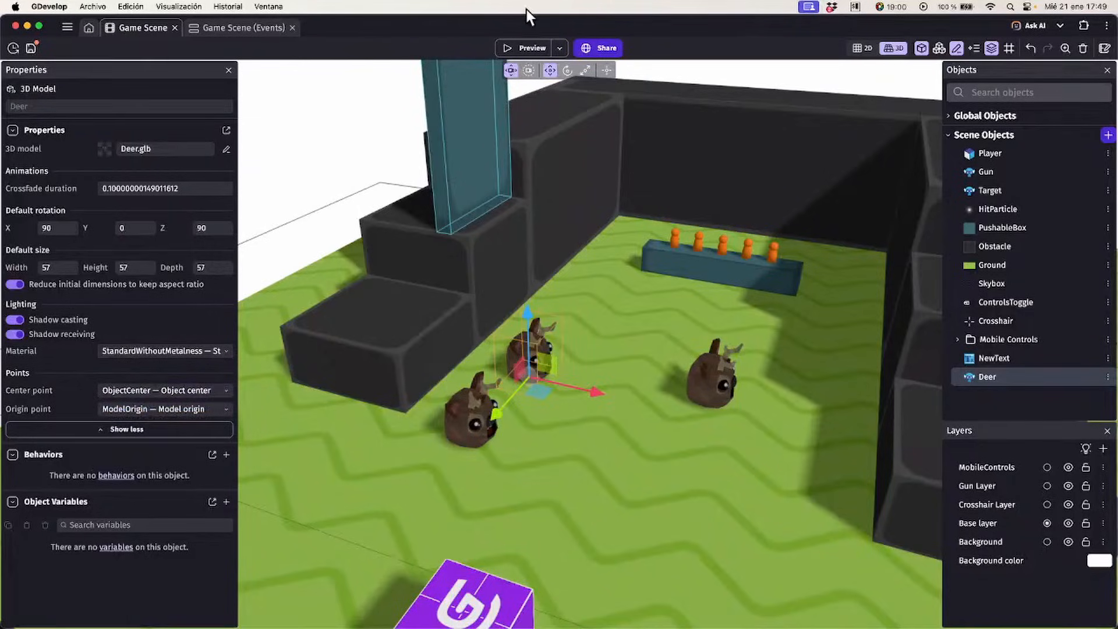
Preview the game, walk up to the deer and back away, and close the preview
{"action": "left_click", "coordinate": [523, 48]}
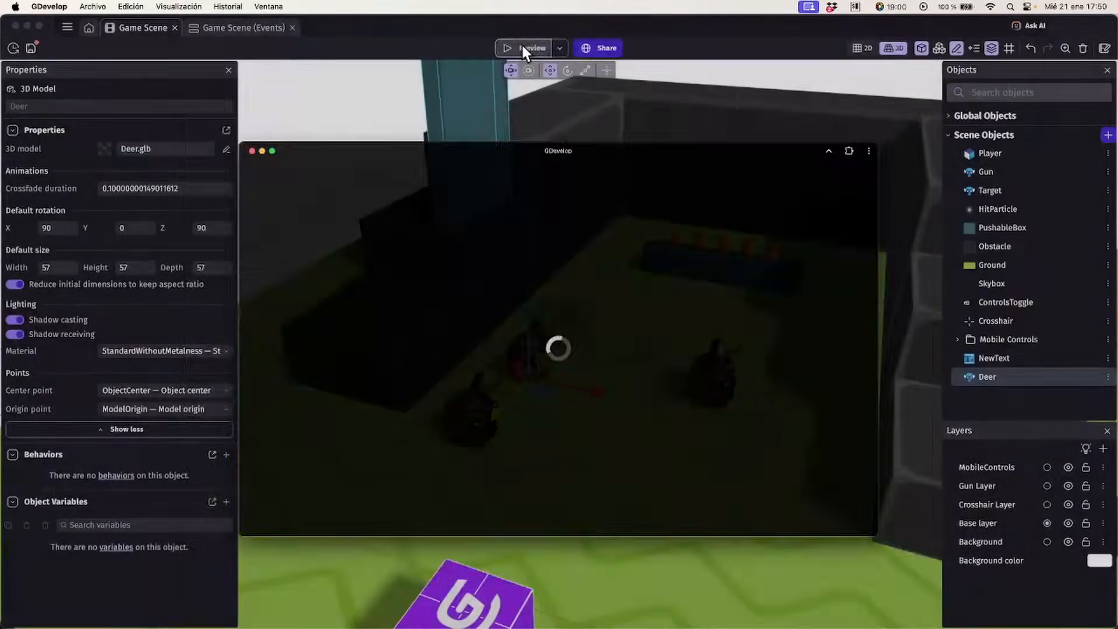
{"action": "left_click", "coordinate": [519, 208]}
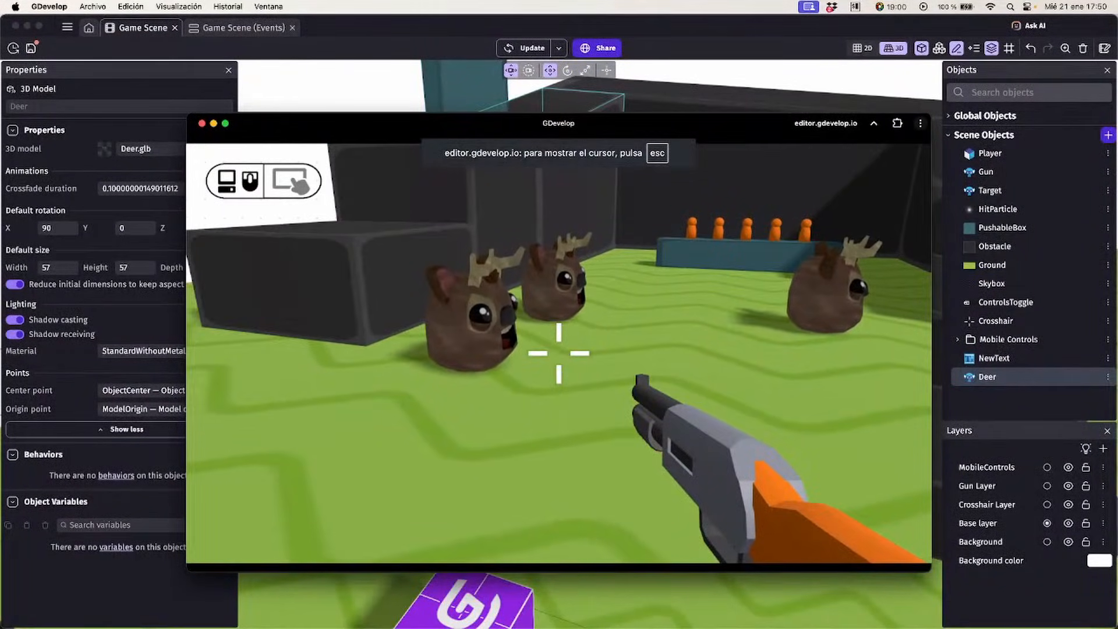
{"action": "key", "text": "w"}
{"action": "key", "text": "s"}
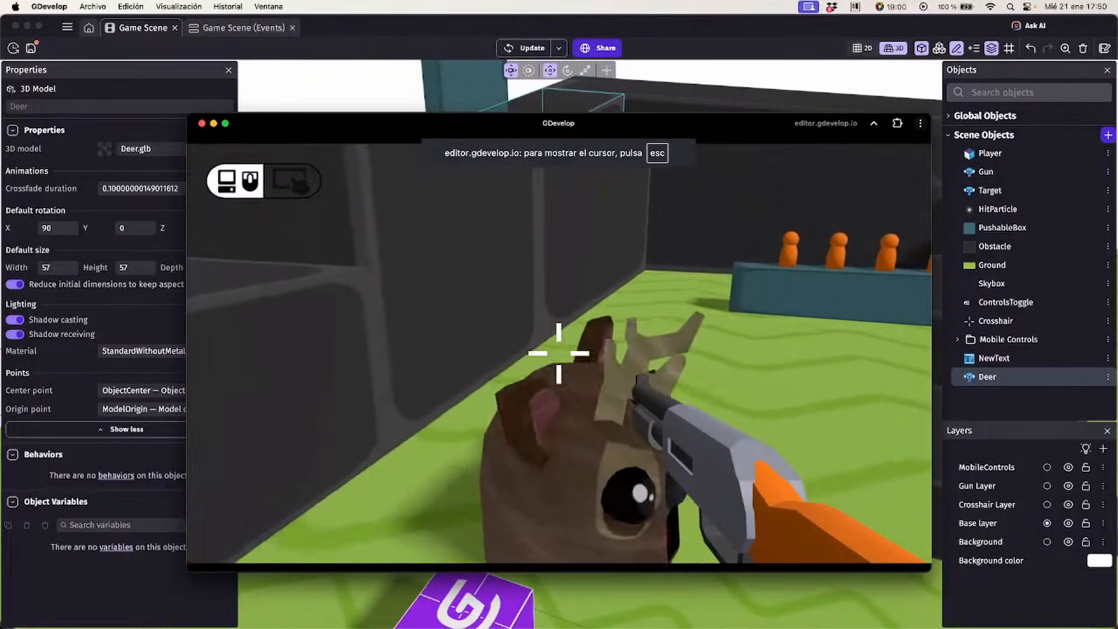
{"action": "key", "text": "Escape"}
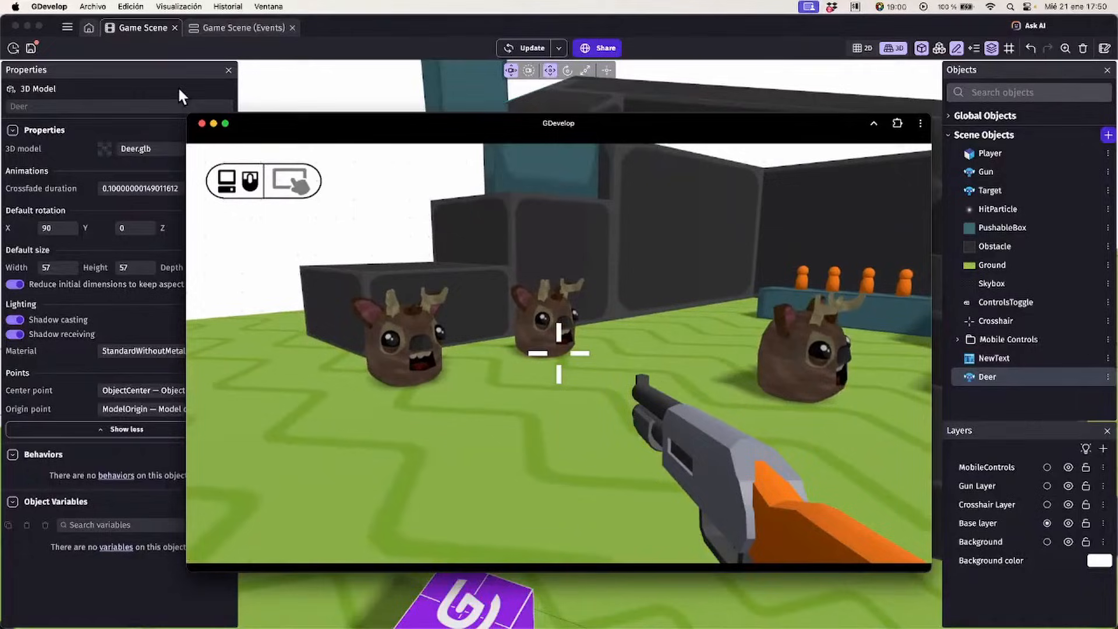
{"action": "left_click", "coordinate": [201, 123]}
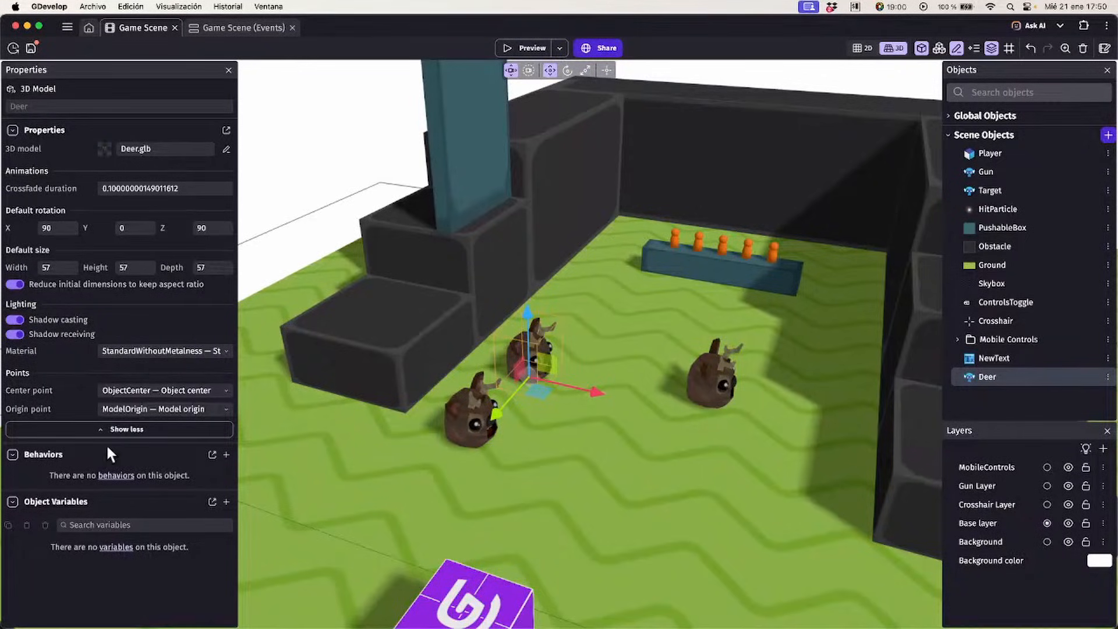
Add the 3D physics engine behavior to the Deer object
{"action": "left_click", "coordinate": [227, 454]}
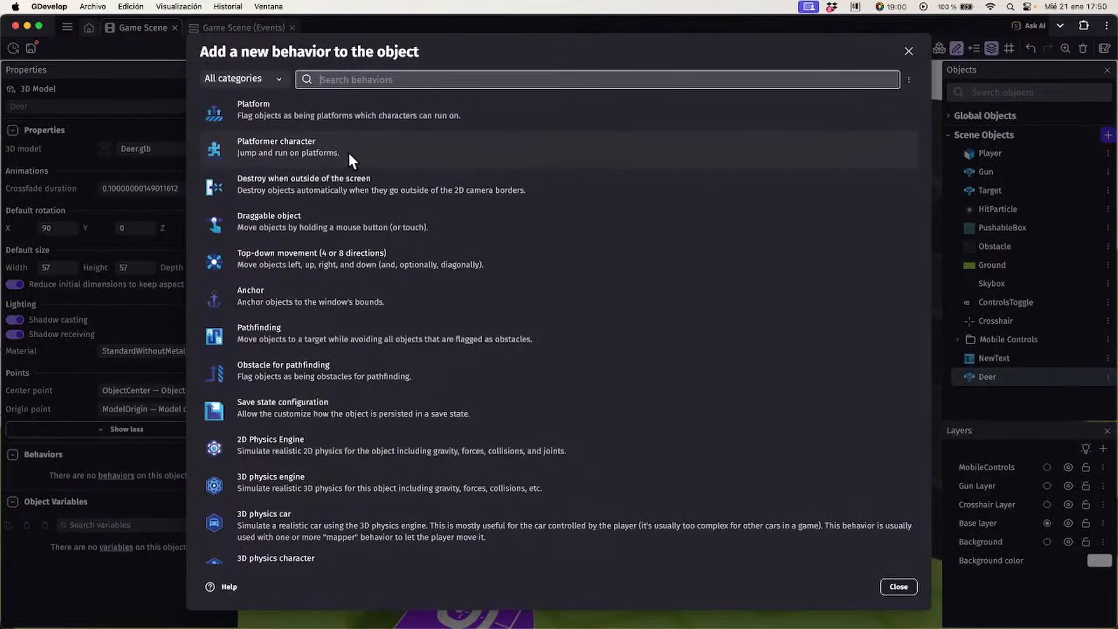
{"action": "type", "text": "physics"}
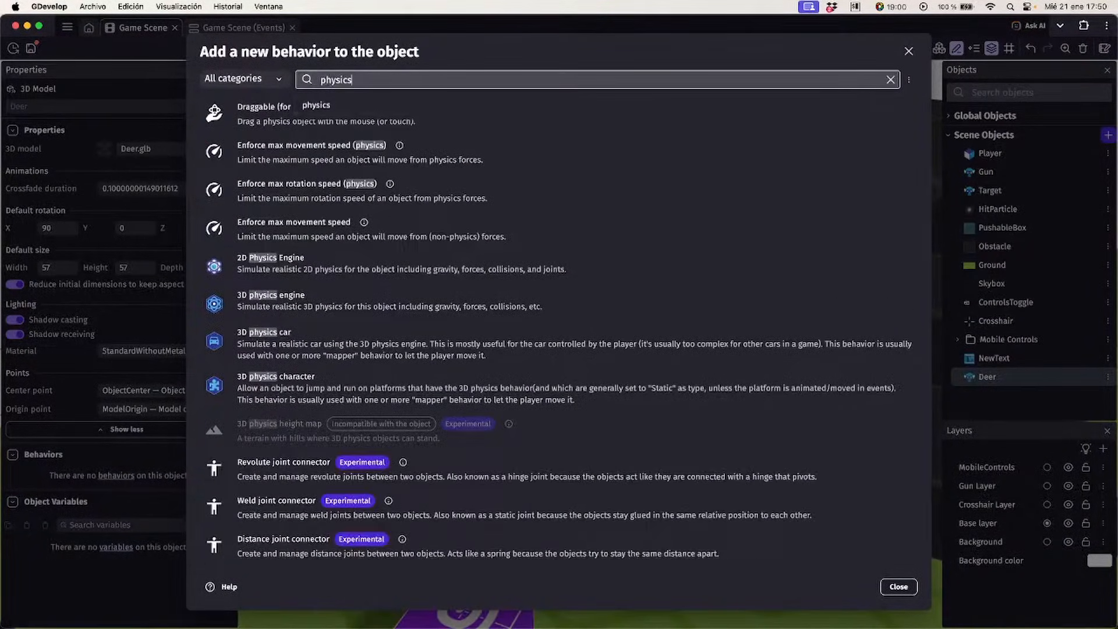
{"action": "left_click", "coordinate": [373, 51]}
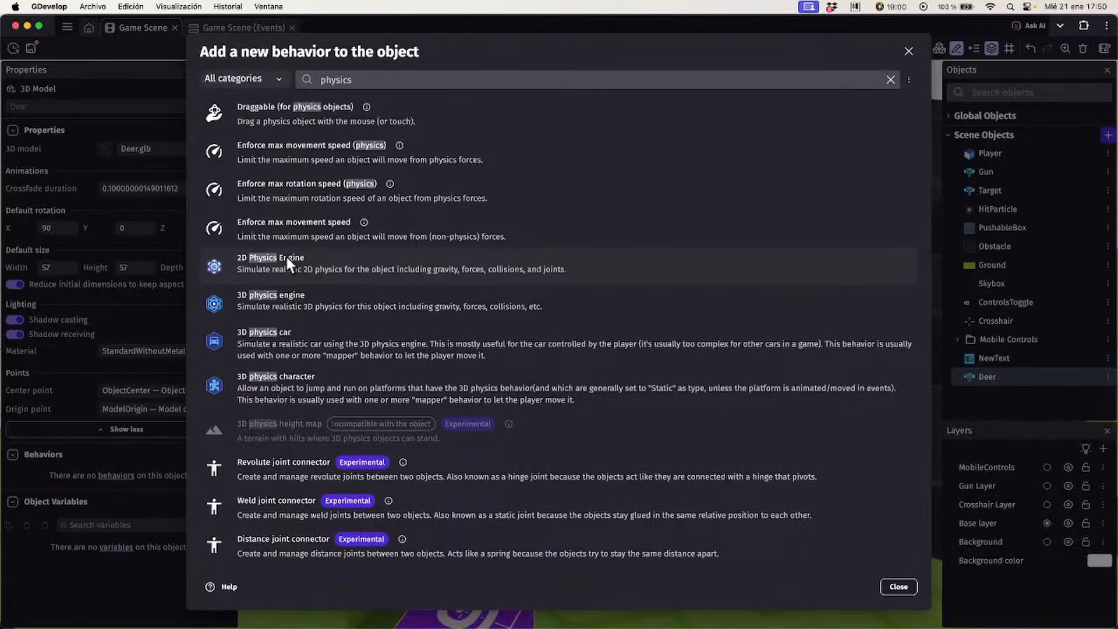
{"action": "left_click", "coordinate": [271, 303]}
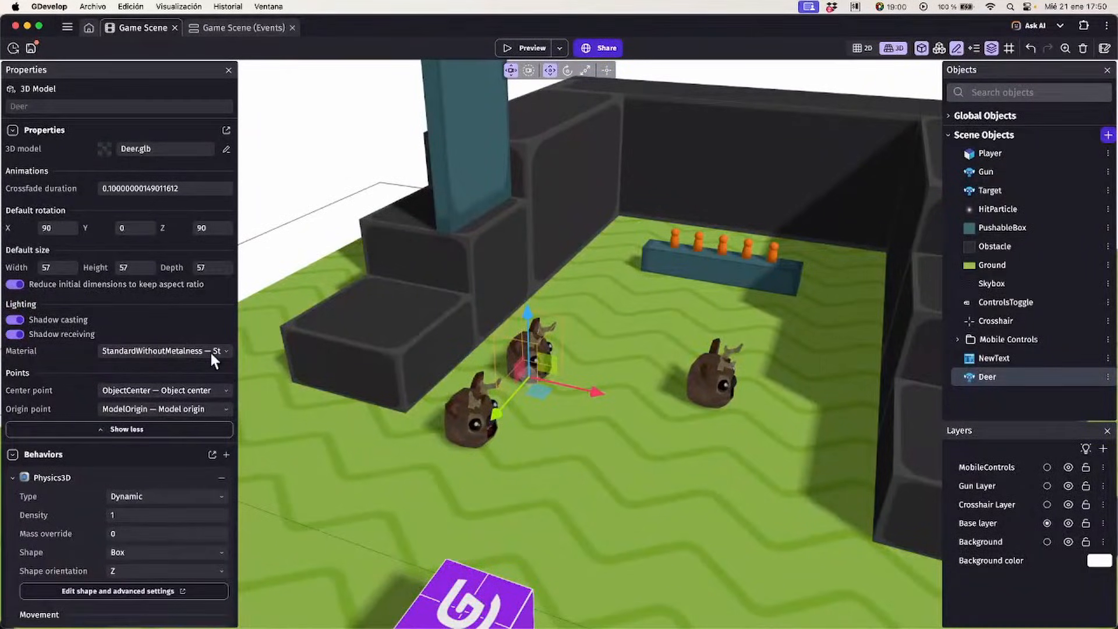
Preview the game again, walk into the deer to test their physics, and close the preview
{"action": "left_click", "coordinate": [531, 48]}
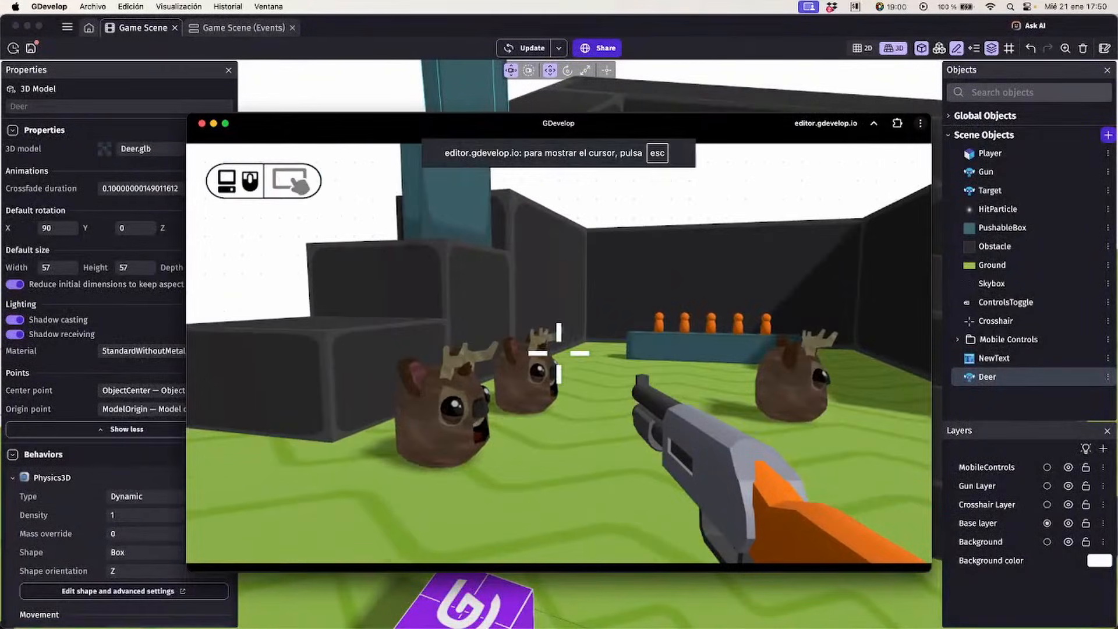
{"action": "key", "text": "w"}
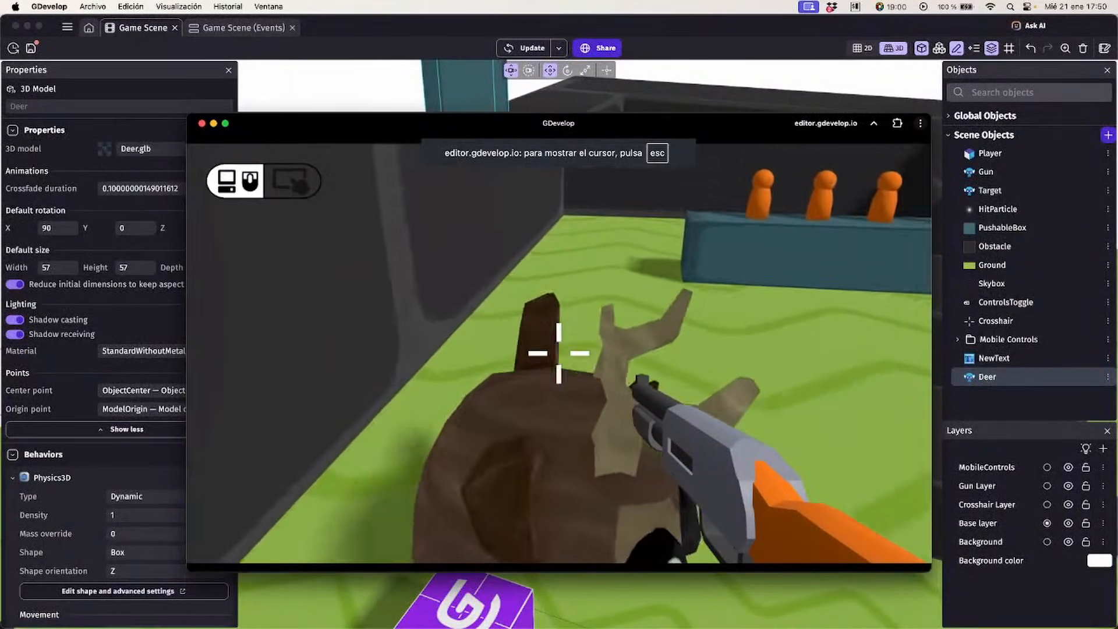
{"action": "key", "text": "w"}
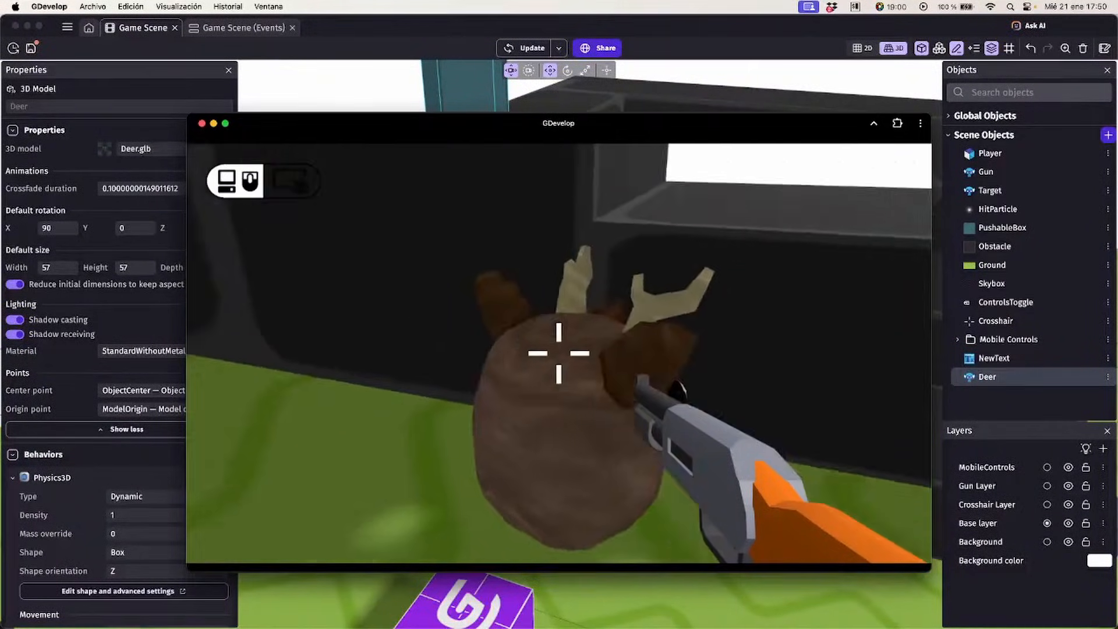
{"action": "key", "text": "s"}
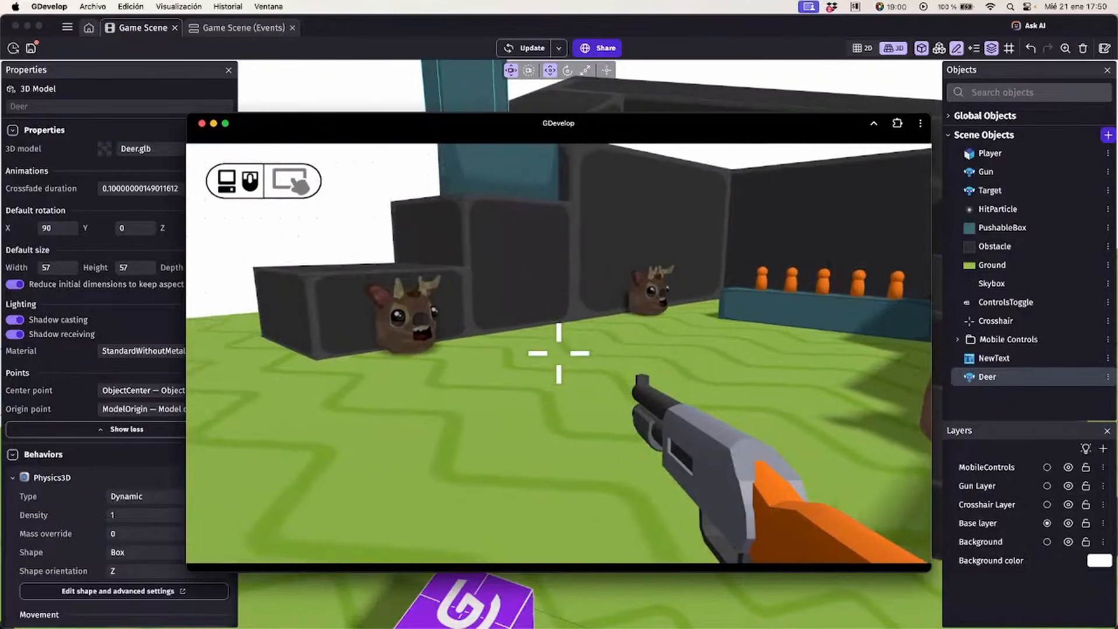
{"action": "key", "text": "Escape"}
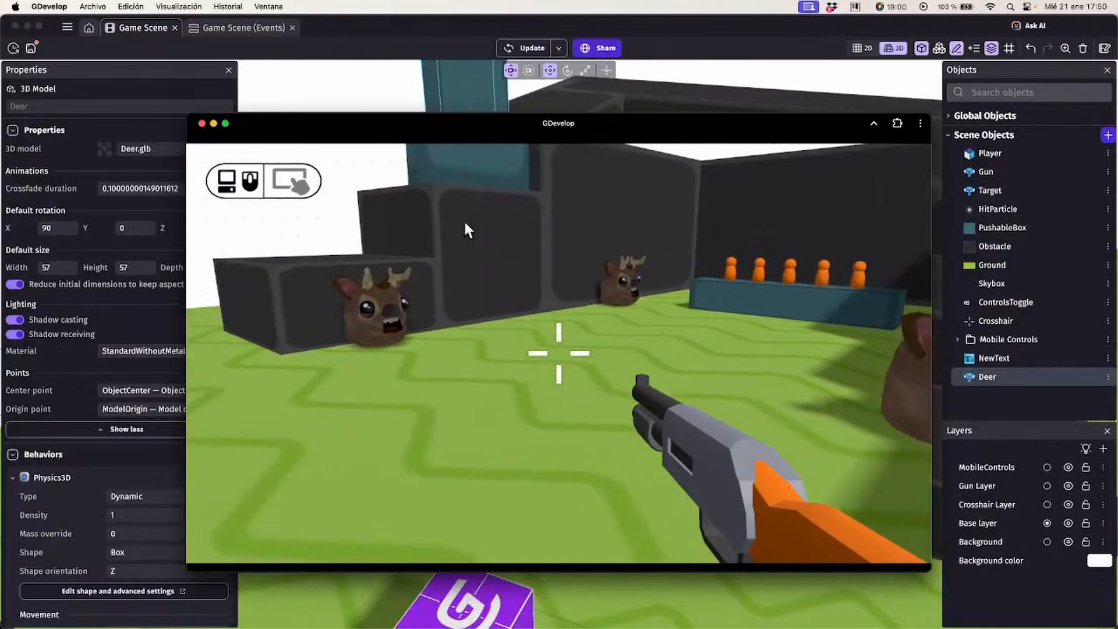
{"action": "left_click", "coordinate": [202, 123]}
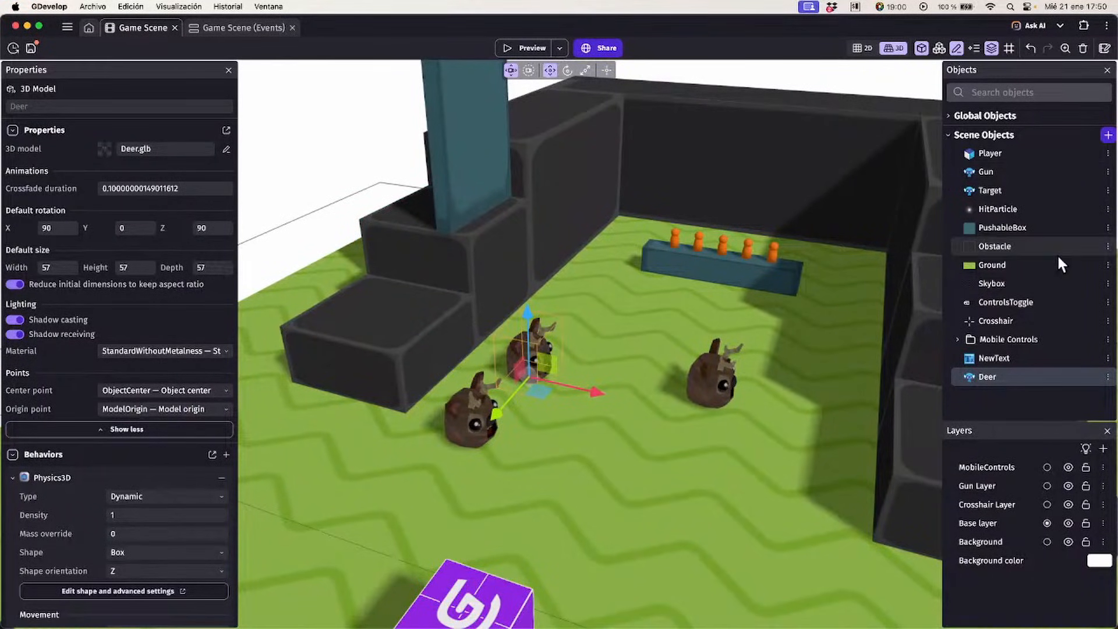
Look up the BulletObstacle scene group and inspect the Shooting raycast condition that tests against it
{"action": "left_click", "coordinate": [936, 48]}
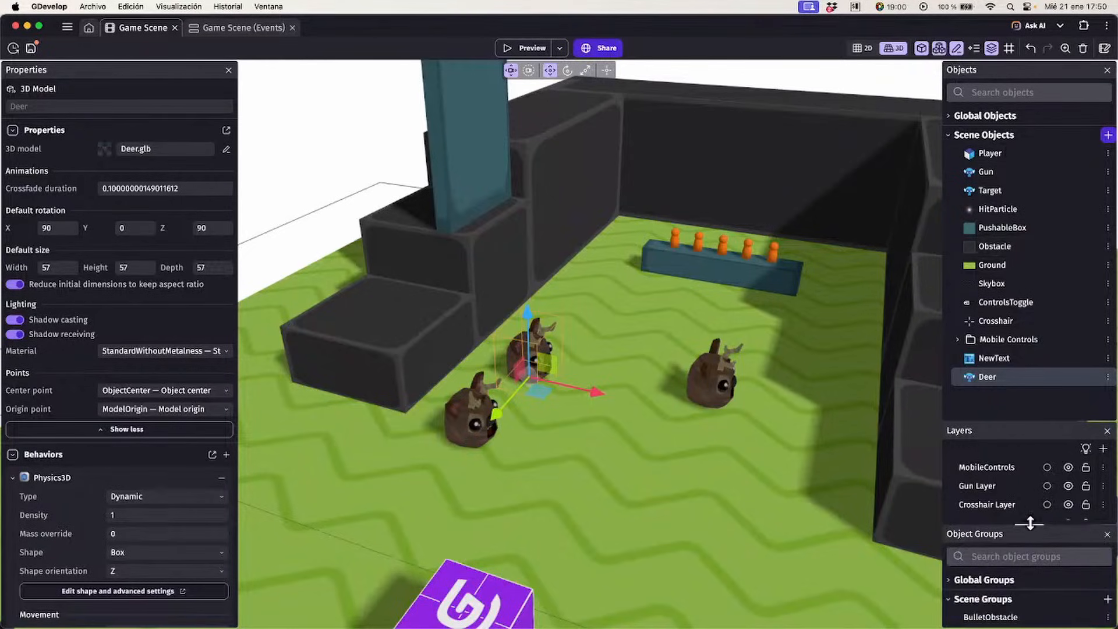
{"action": "left_click_drag", "start_coordinate": [1029, 522], "coordinate": [1028, 483]}
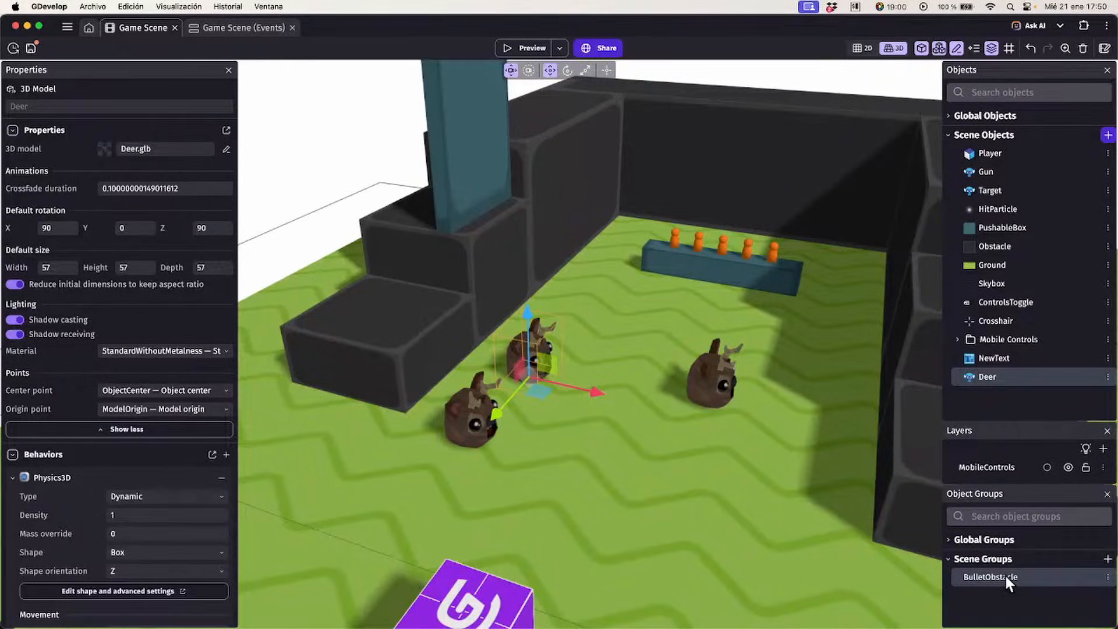
{"action": "left_click", "coordinate": [1107, 494]}
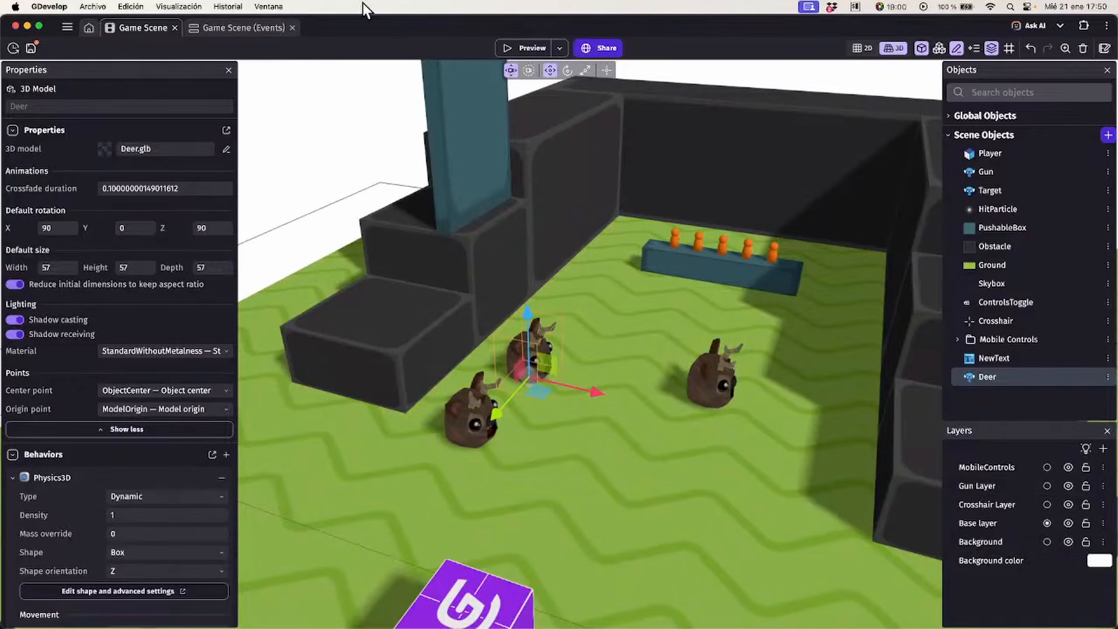
{"action": "left_click", "coordinate": [252, 26]}
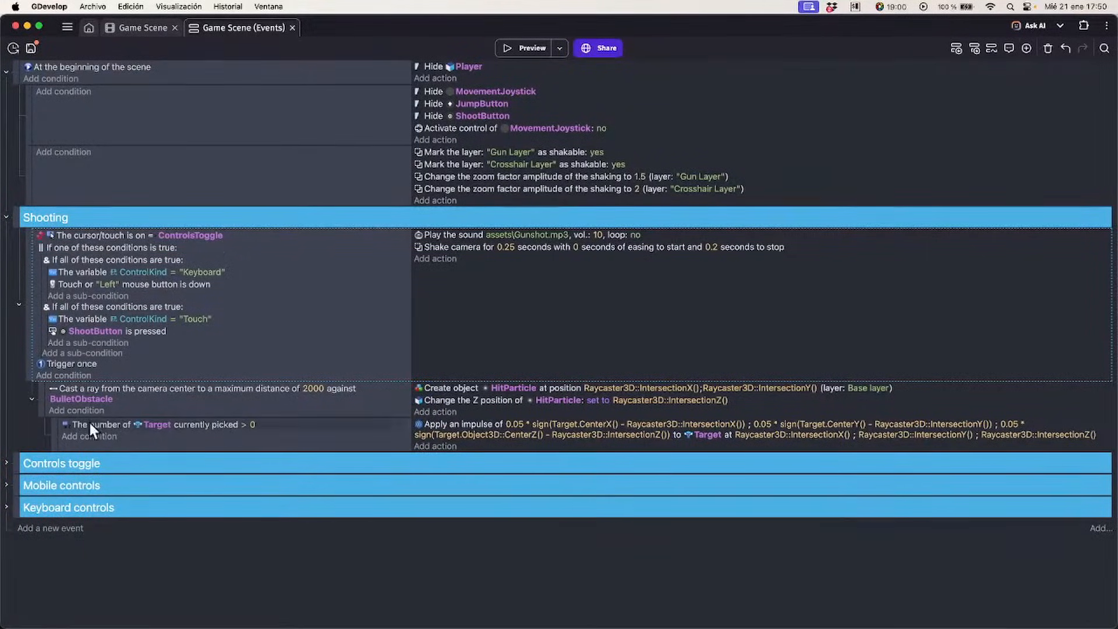
{"action": "left_click", "coordinate": [194, 402]}
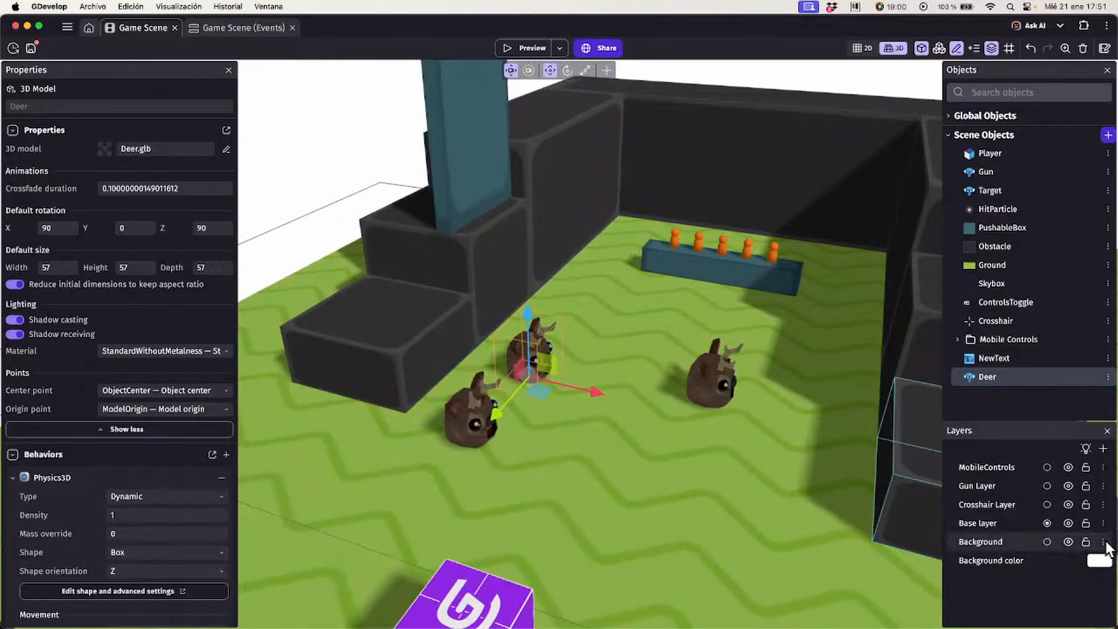
Add the Deer object to the BulletObstacle scene group and apply the change
{"action": "left_click", "coordinate": [945, 47]}
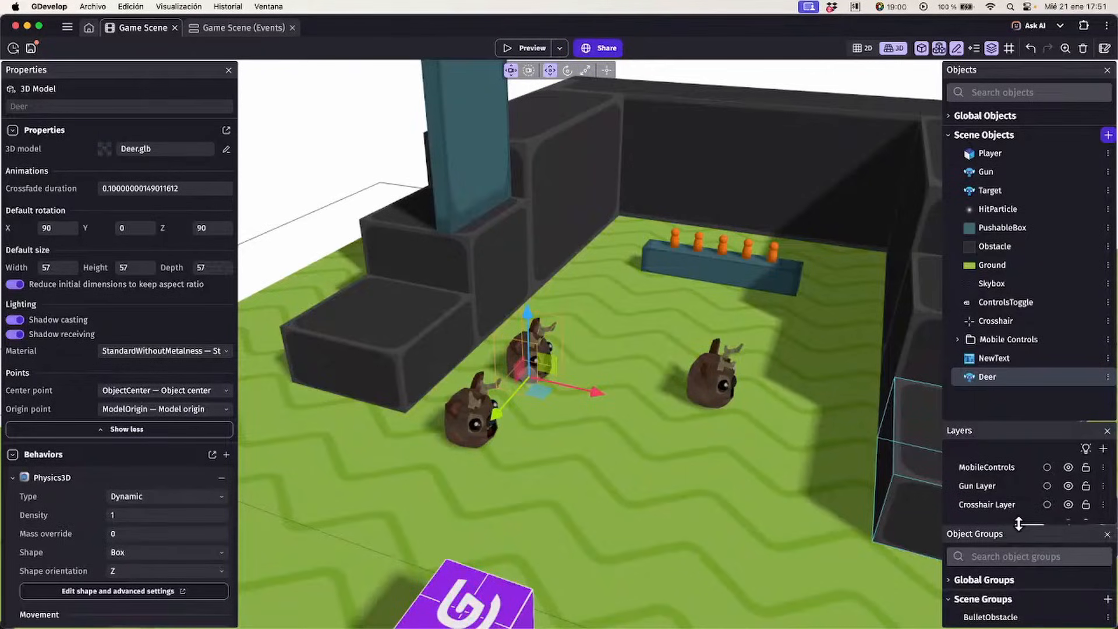
{"action": "left_click_drag", "start_coordinate": [1019, 521], "coordinate": [1020, 498]}
{"action": "double_click", "coordinate": [1011, 586]}
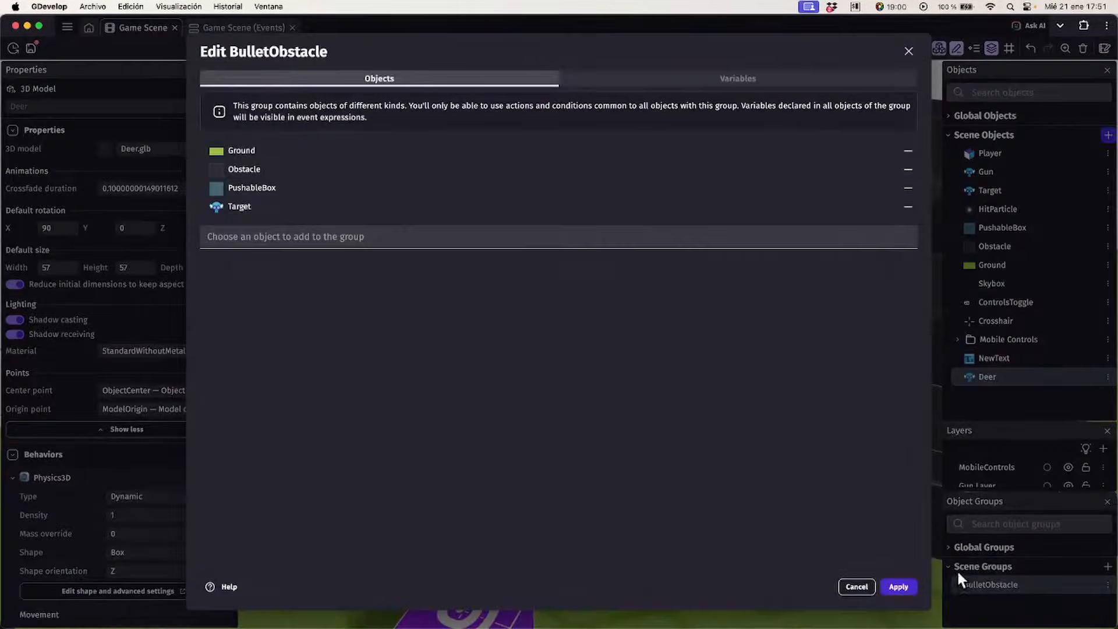
{"action": "left_click", "coordinate": [386, 234]}
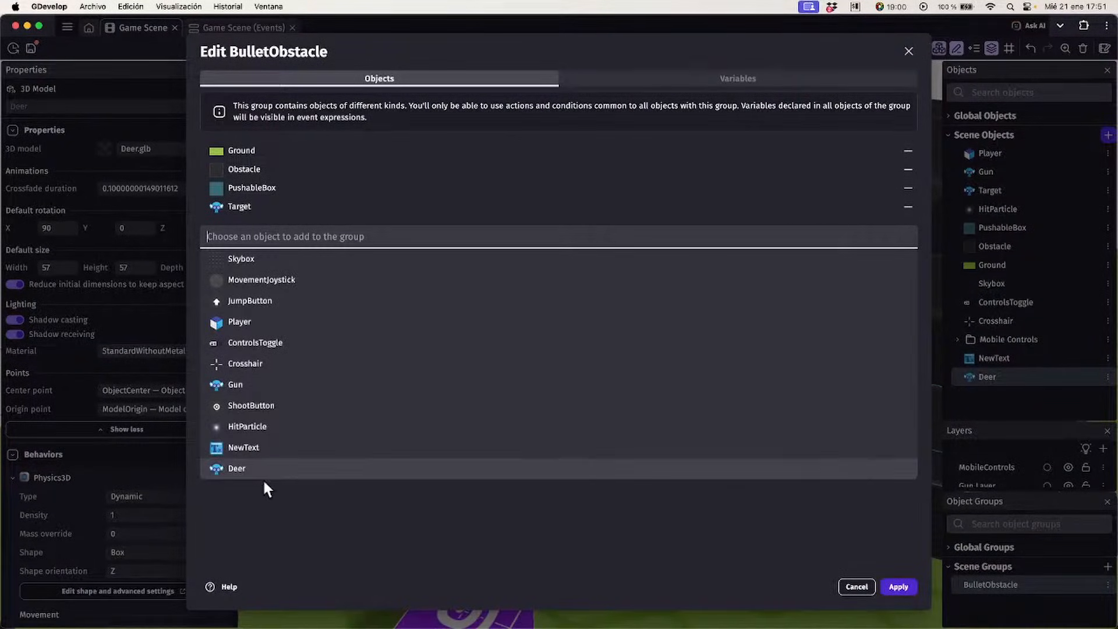
{"action": "left_click", "coordinate": [236, 468]}
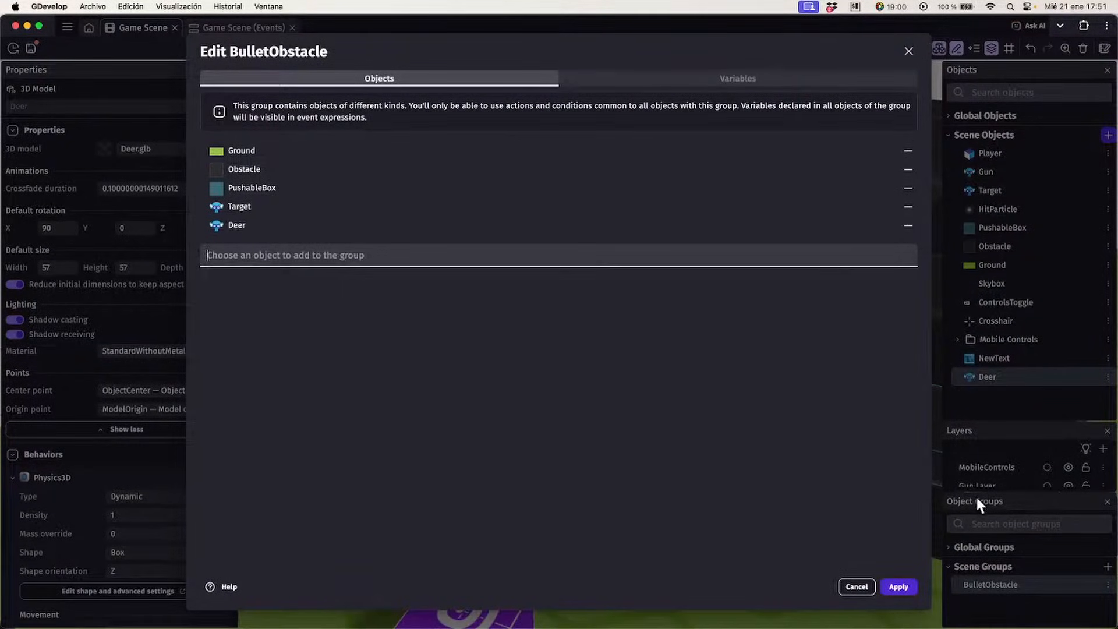
{"action": "left_click", "coordinate": [909, 585]}
Preview the game, shoot at a deer and the orange targets, close the preview, and save the project
{"action": "left_click", "coordinate": [525, 49]}
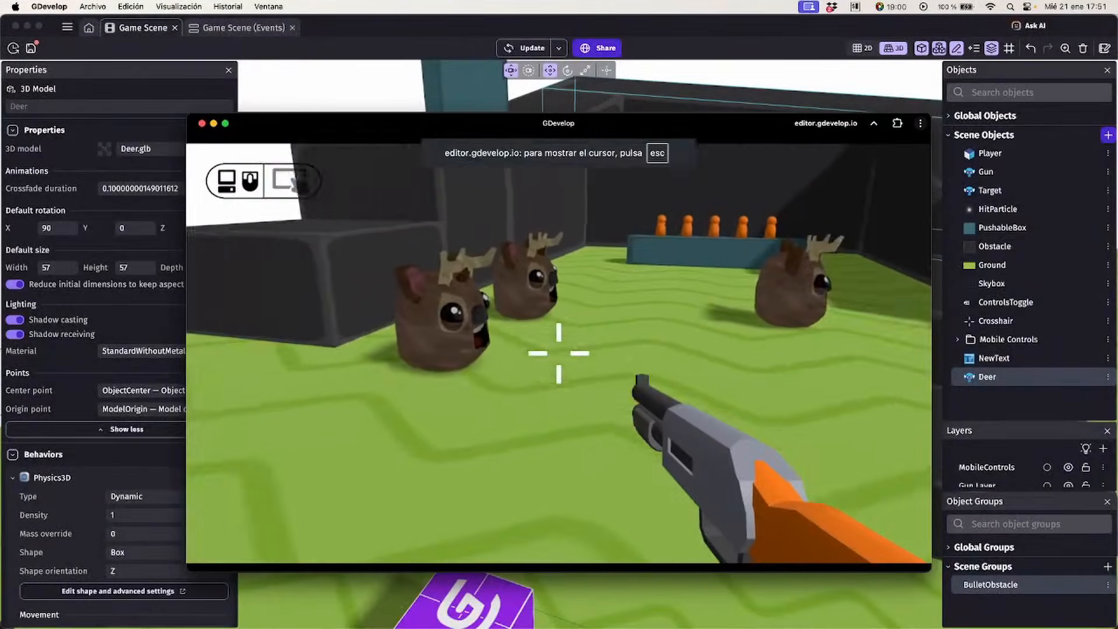
{"action": "left_click", "coordinate": [559, 353]}
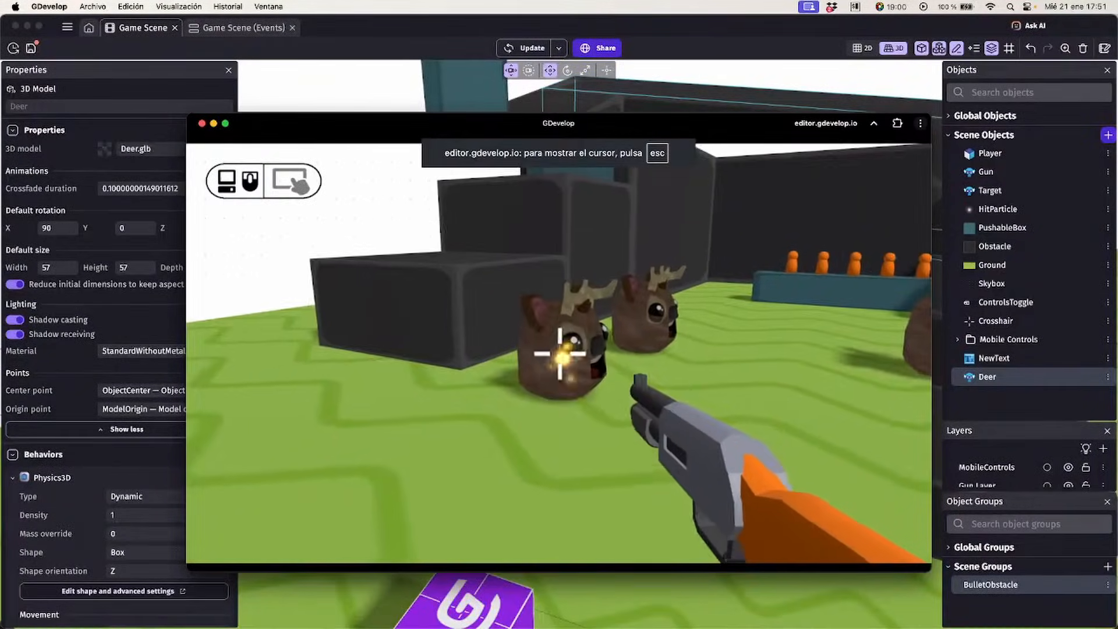
{"action": "left_click", "coordinate": [559, 353]}
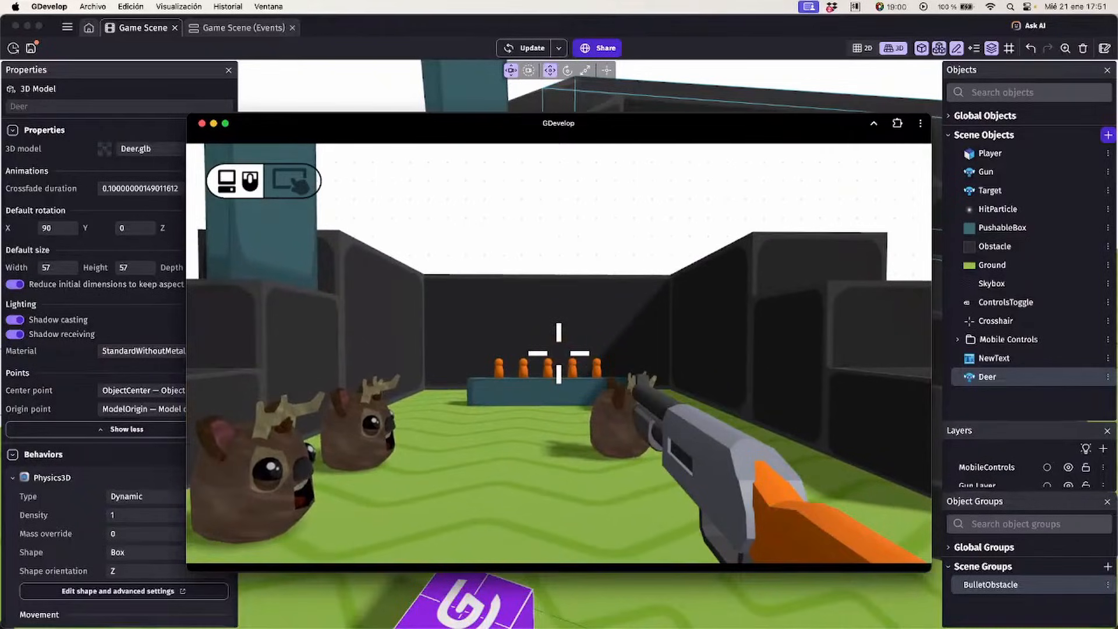
{"action": "key", "text": "w"}
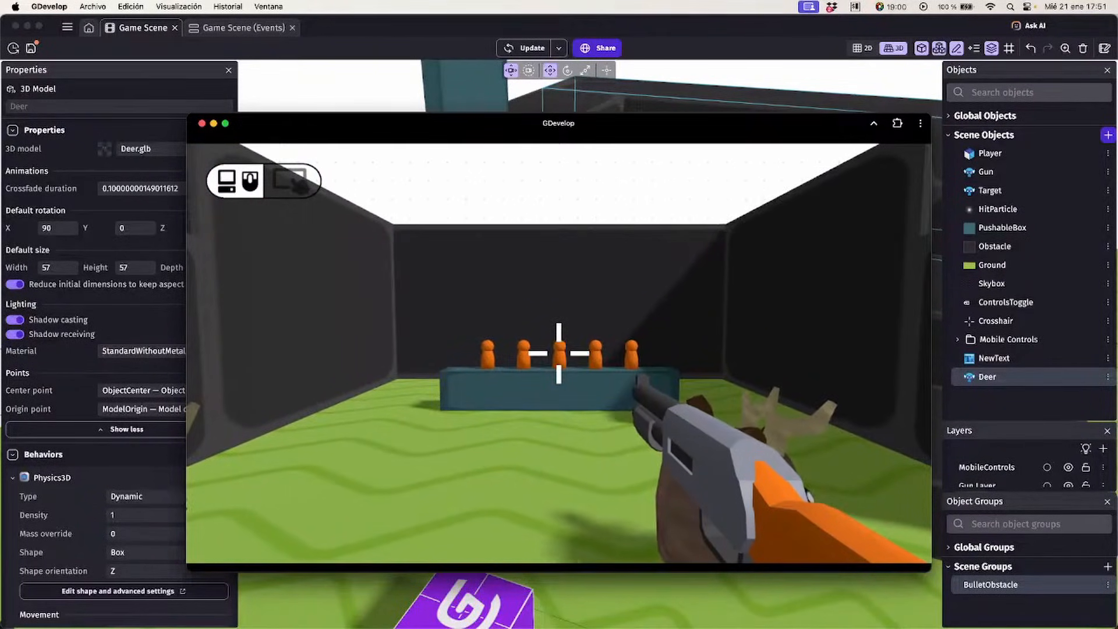
{"action": "left_click", "coordinate": [559, 353]}
{"action": "left_click", "coordinate": [559, 353]}
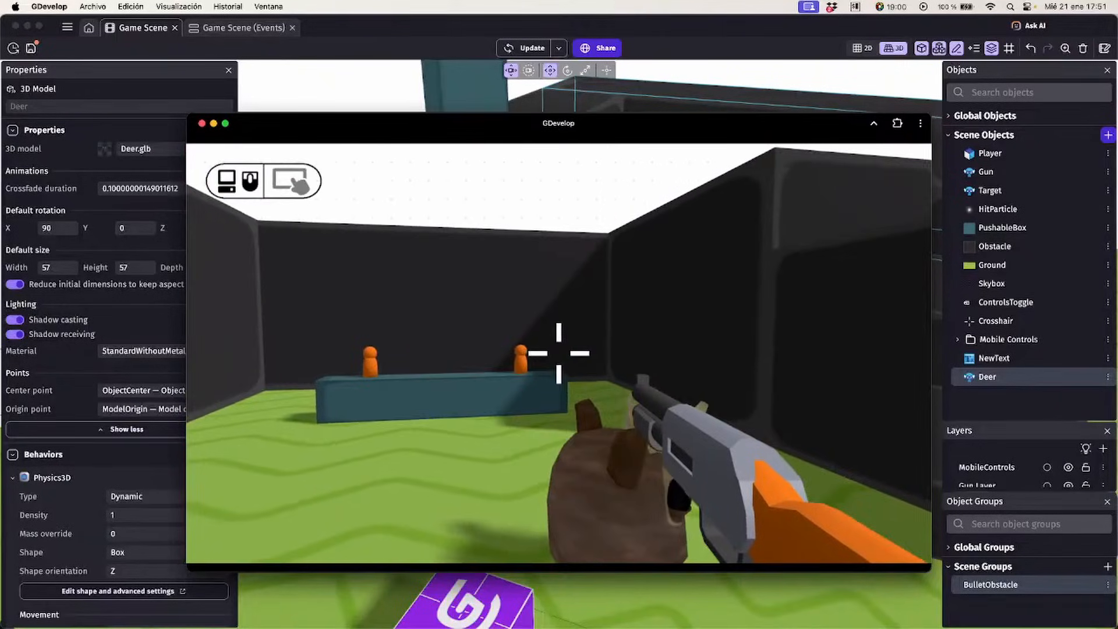
{"action": "left_click", "coordinate": [559, 353]}
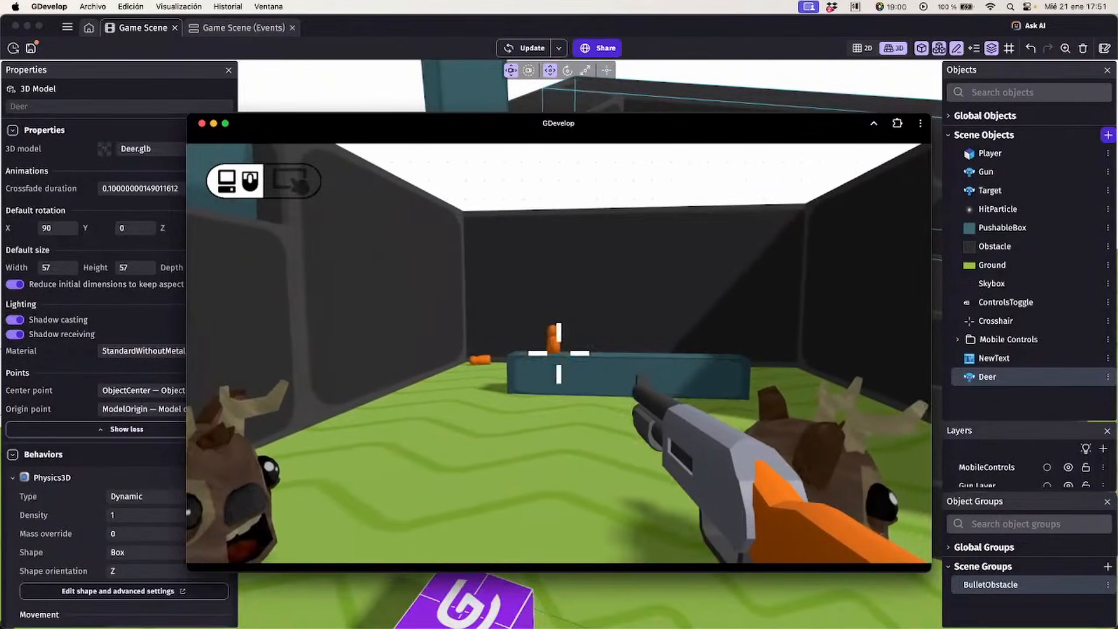
{"action": "left_click", "coordinate": [559, 353]}
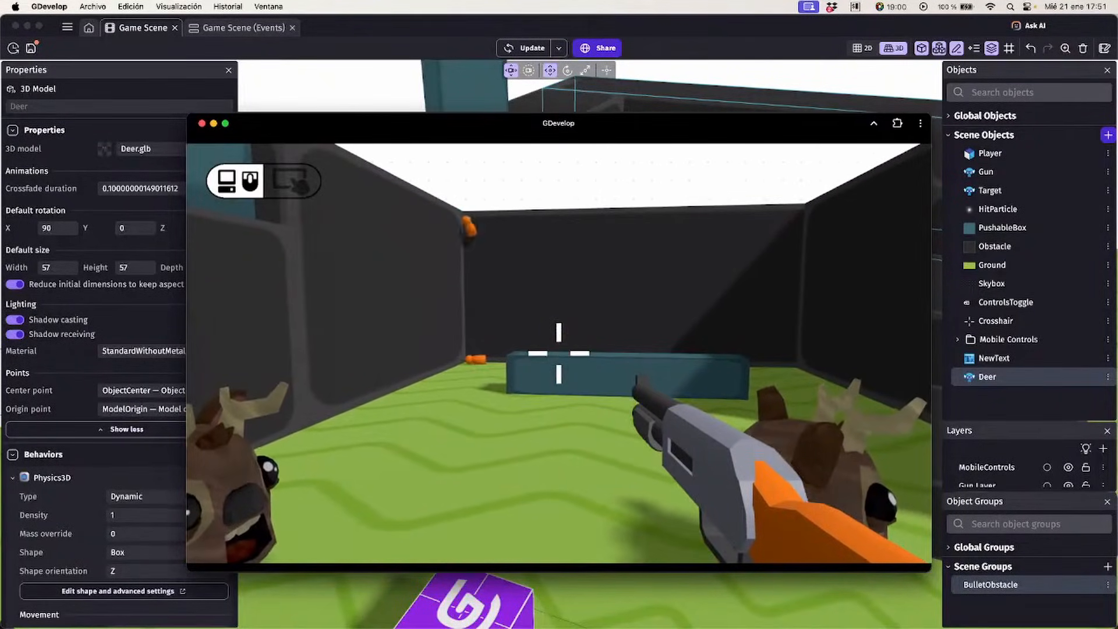
{"action": "left_click", "coordinate": [202, 123]}
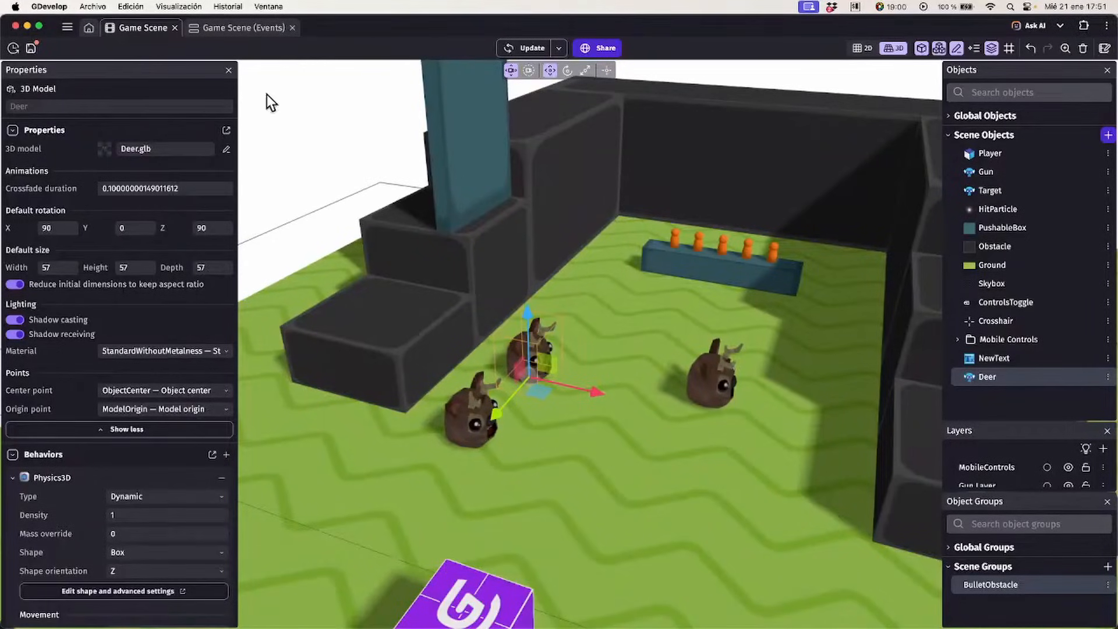
{"action": "key", "text": "super+s"}
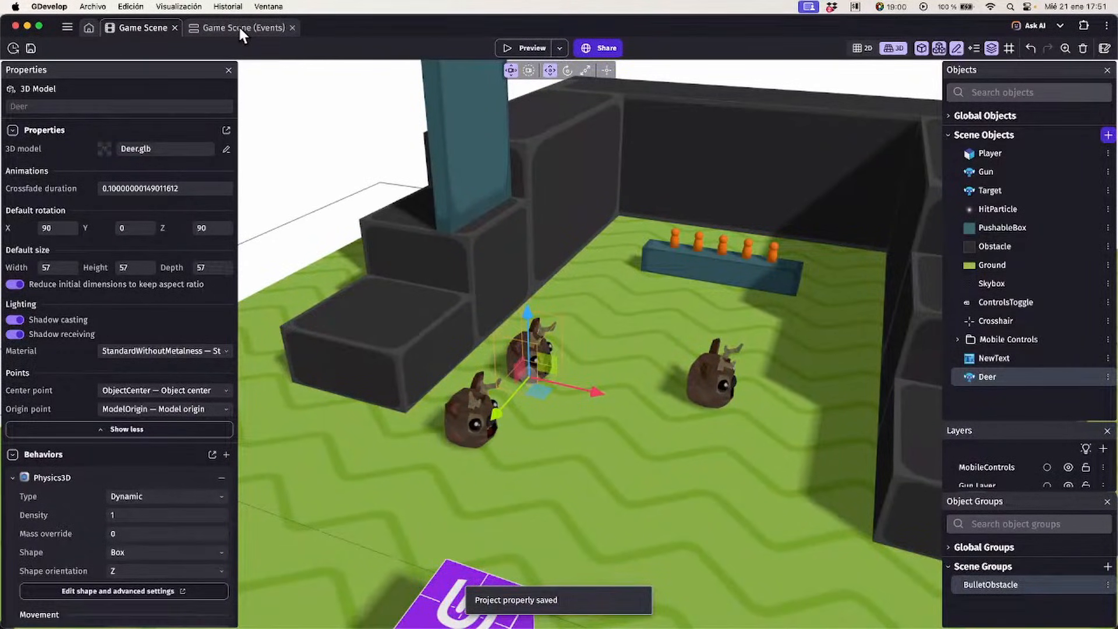
Review the Target impulse sub-event in the Shooting events, and select the separate deer nearest the targets in the scene
{"action": "left_click", "coordinate": [239, 26]}
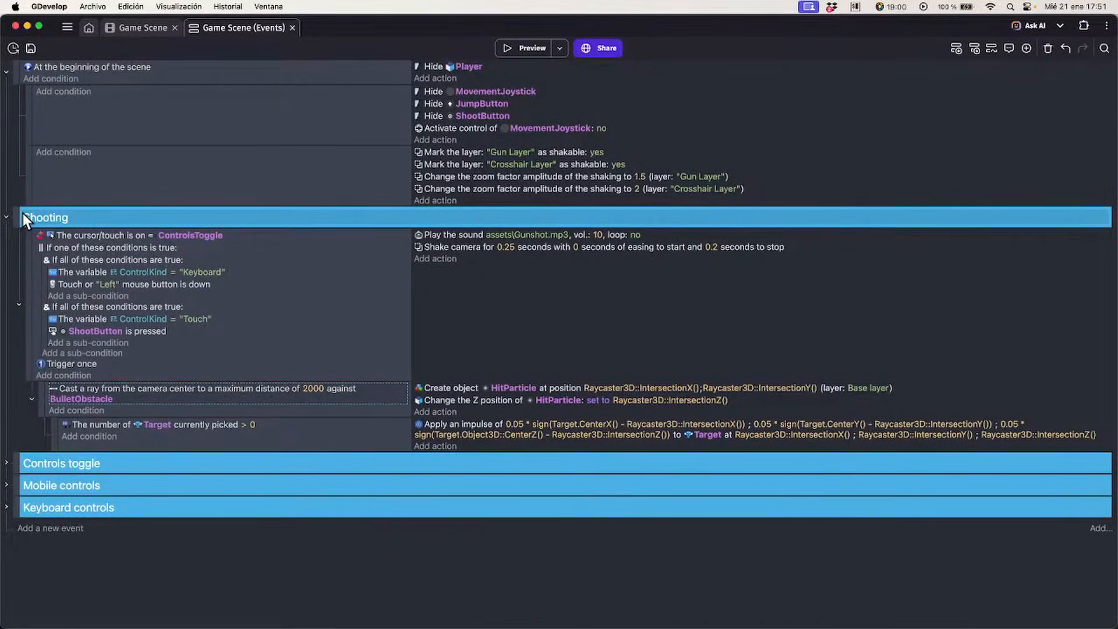
{"action": "left_click", "coordinate": [368, 445]}
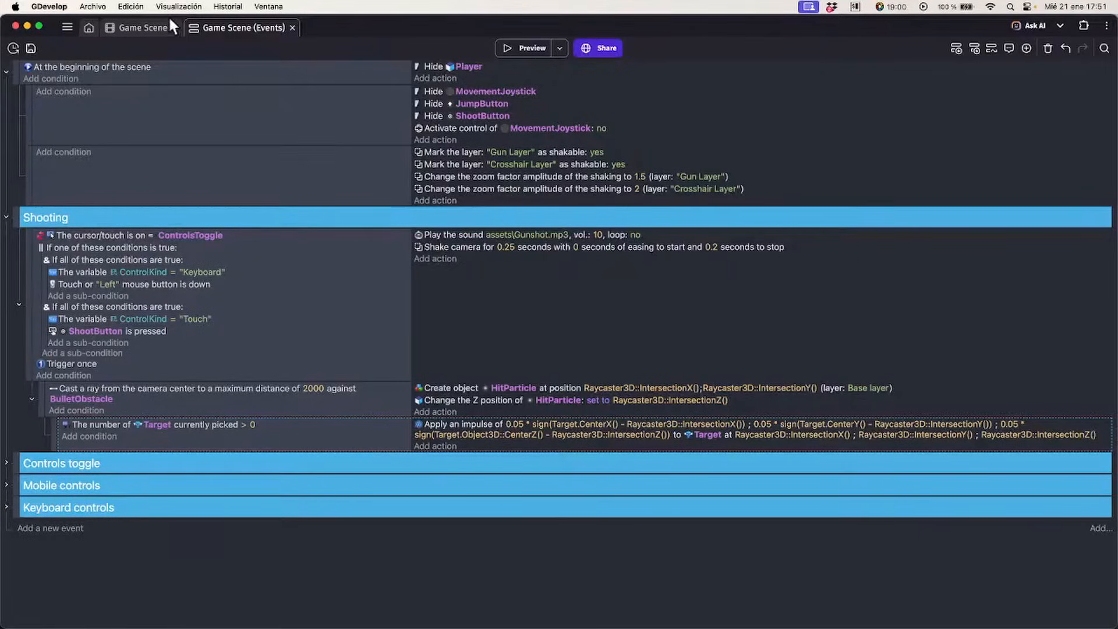
{"action": "left_click", "coordinate": [155, 29]}
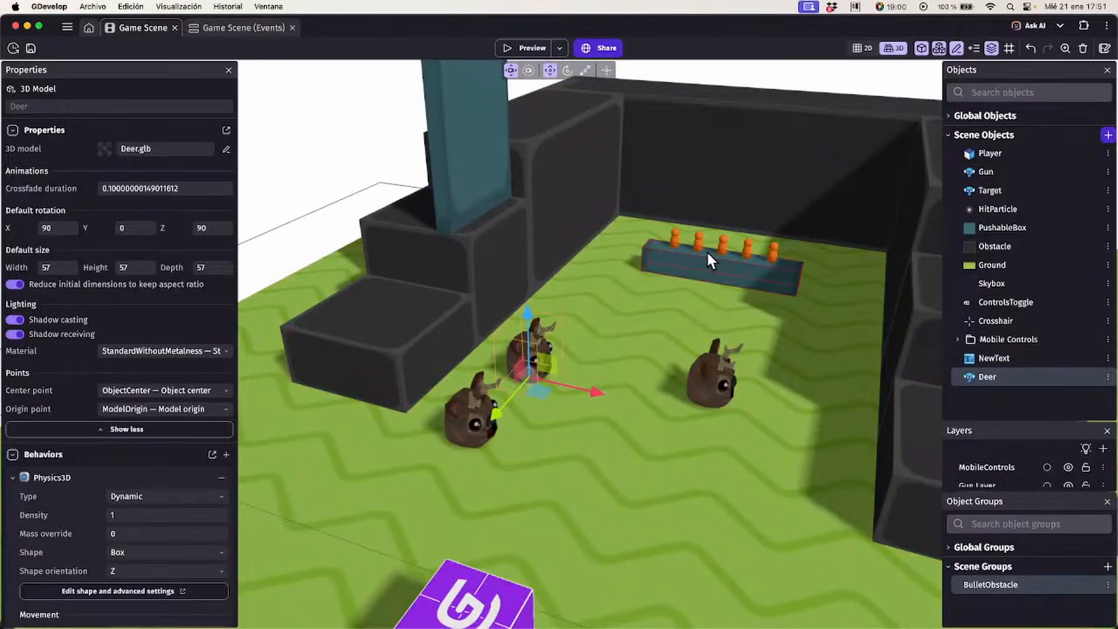
{"action": "left_click", "coordinate": [708, 380]}
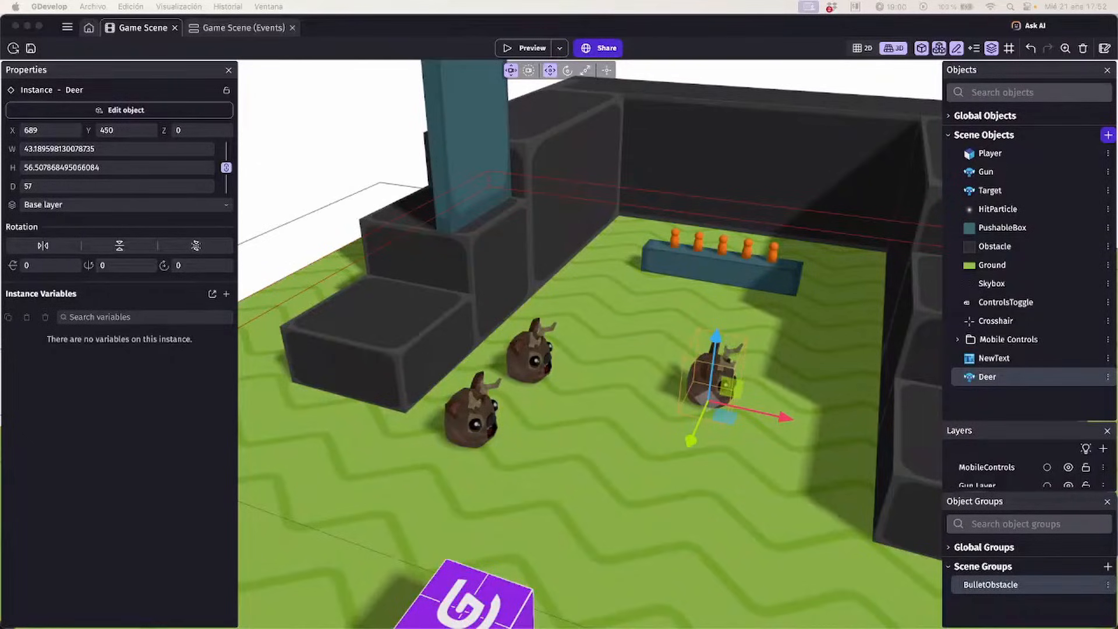
Open the AI assistant in Build mode and enter "Add a "knockback" when a deer is hit, like existing targets (inspect existing events)."
{"action": "left_click", "coordinate": [359, 45]}
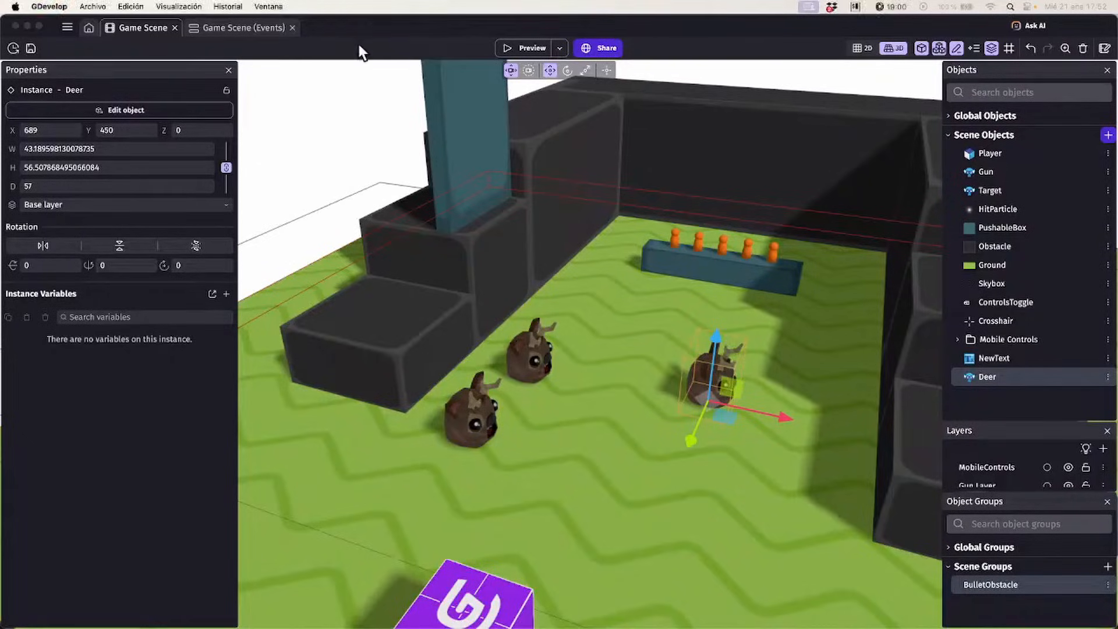
{"action": "left_click", "coordinate": [1030, 25]}
{"action": "left_click", "coordinate": [930, 398]}
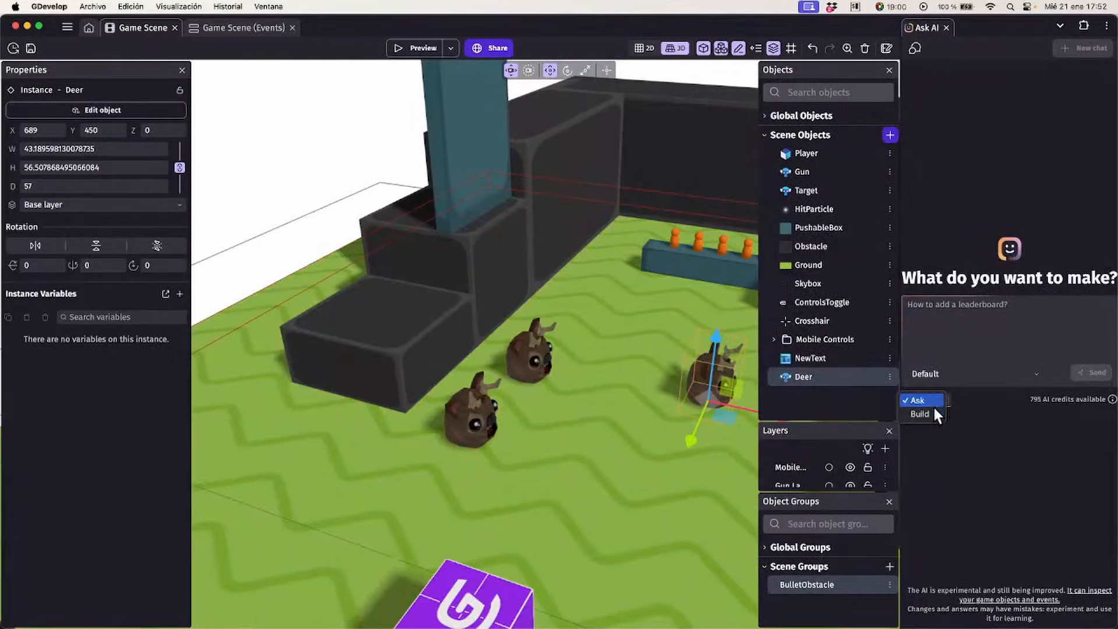
{"action": "left_click", "coordinate": [930, 412]}
{"action": "left_click", "coordinate": [970, 328]}
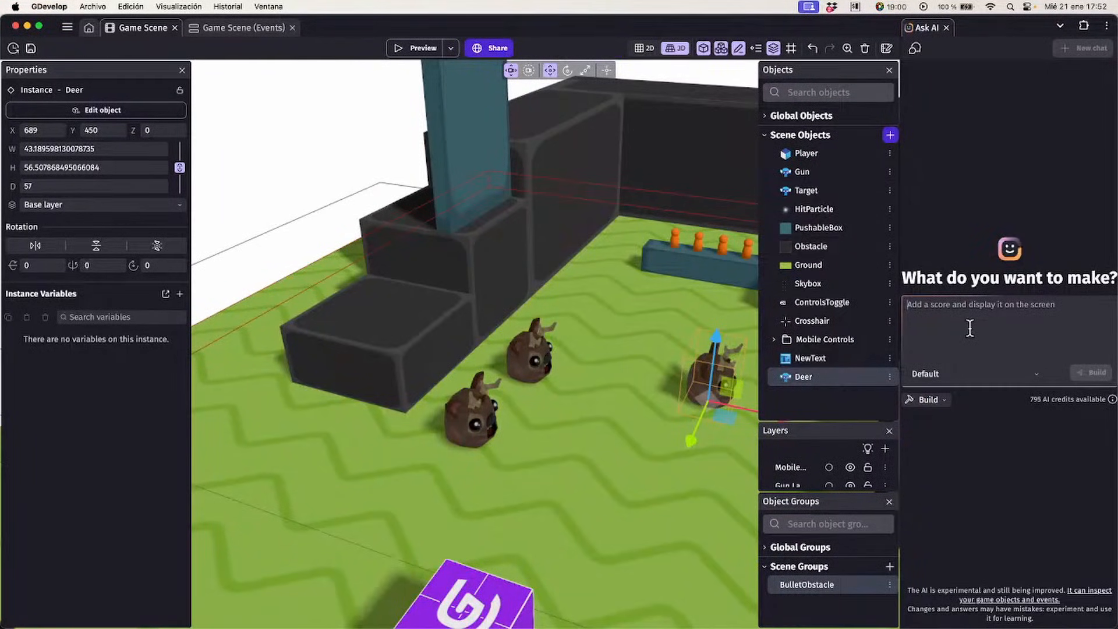
{"action": "type", "text": "Add a \"knockback\" when a deer is hit, like existing targets (inspect existing events)."}
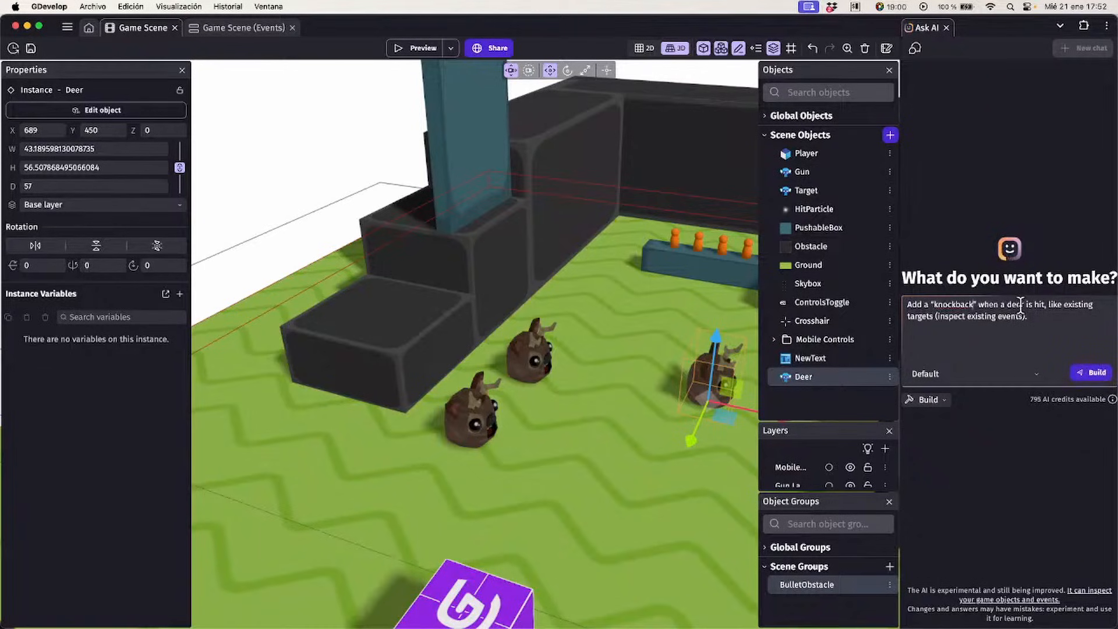
With the scene events open, extend the AI request with "Make it a bit stronger, with a force of 0.7 instead of 0.05" and submit it
{"action": "left_click", "coordinate": [212, 29]}
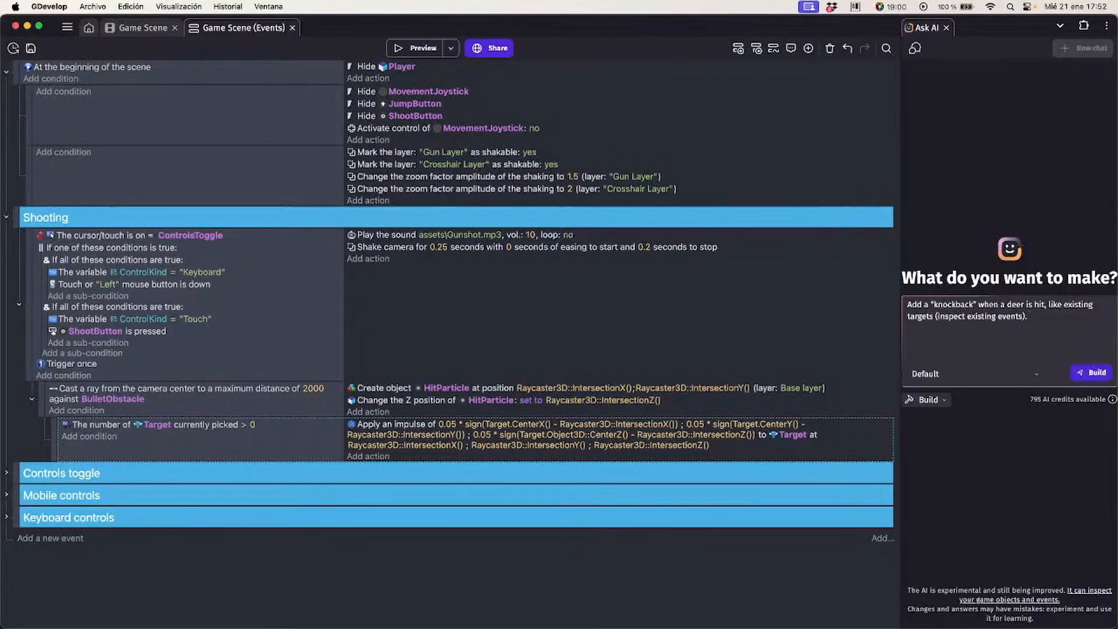
{"action": "type", "text": "Make it a bit stronger, with a froce o"}
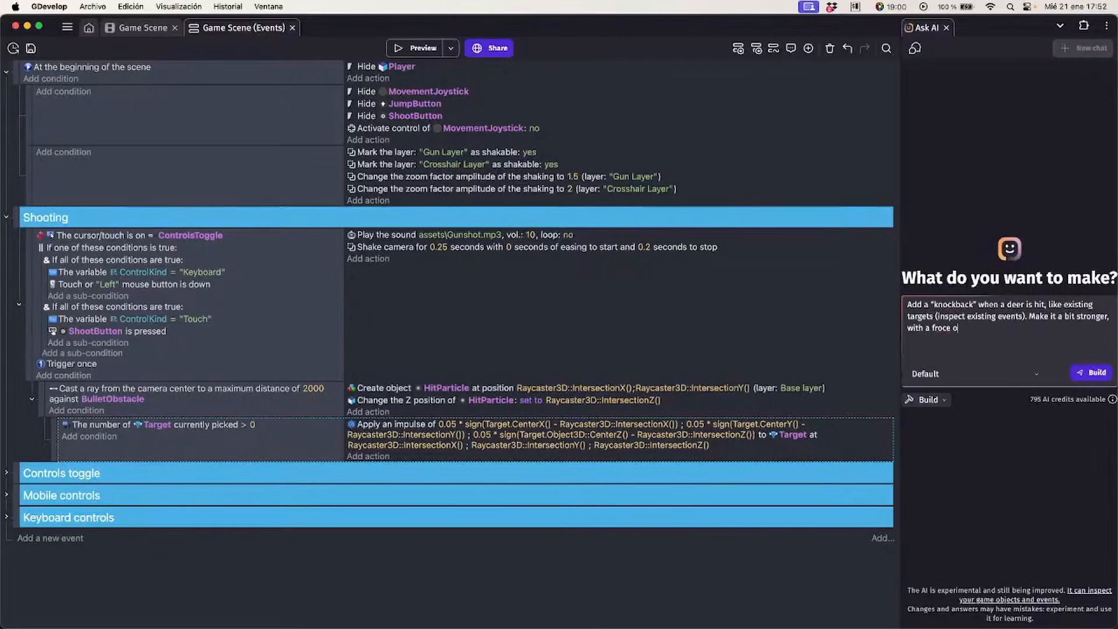
{"action": "key", "text": "alt+shift+Left"}
{"action": "type", "text": "force o"}
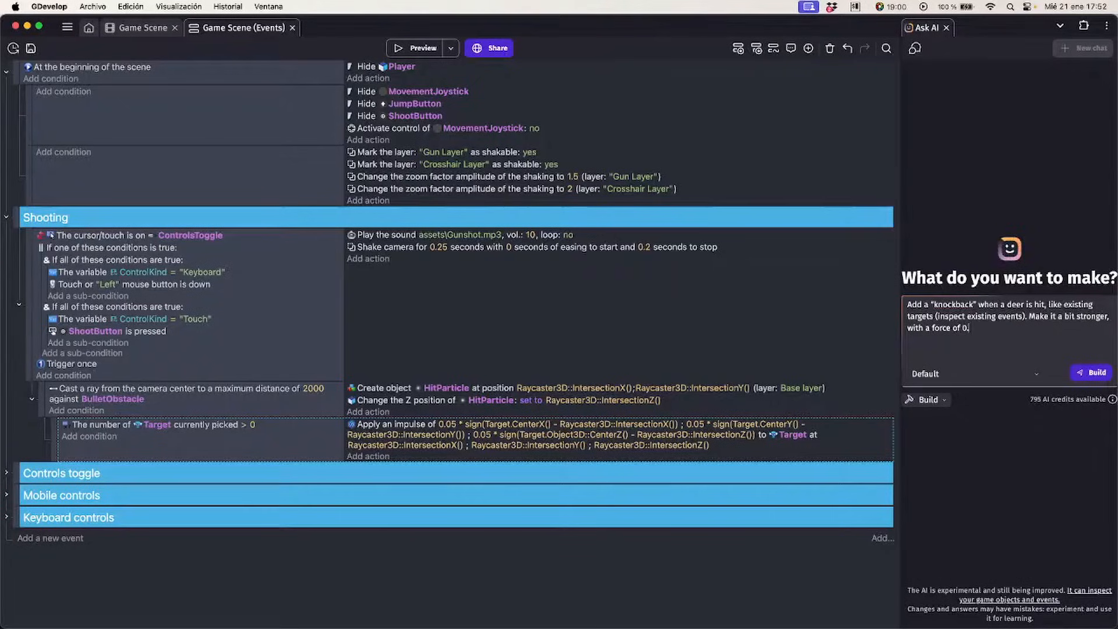
{"action": "type", "text": "f 0.7 instead of 0.05"}
{"action": "left_click", "coordinate": [1092, 373]}
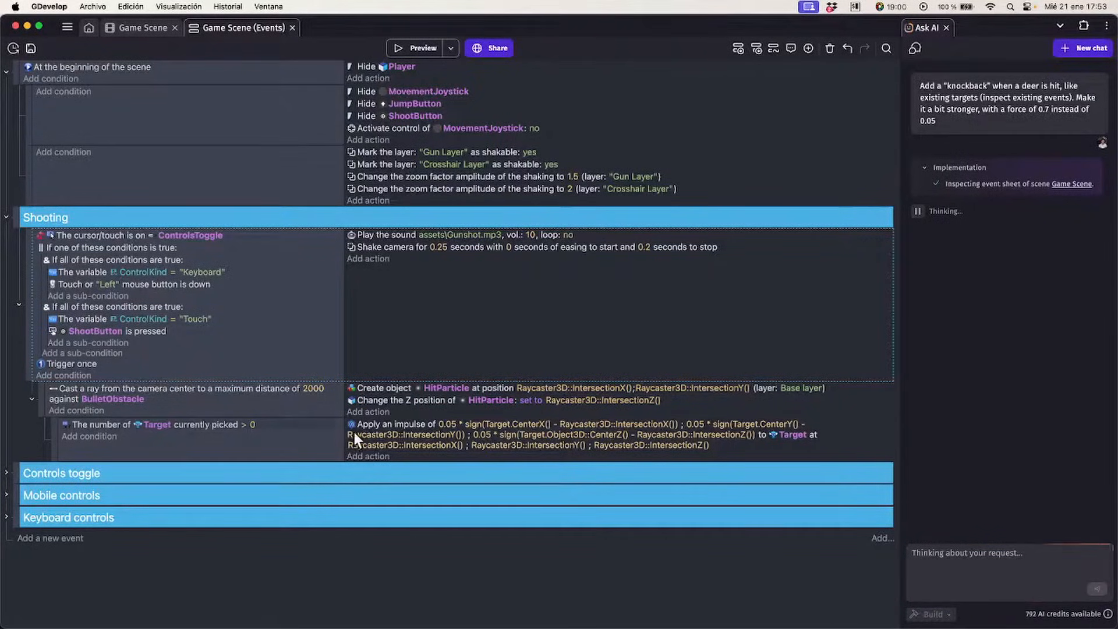
Review the AI's implementation details and compare the Target impulse event with the generated Deer condition and impulse action
{"action": "left_click", "coordinate": [393, 425]}
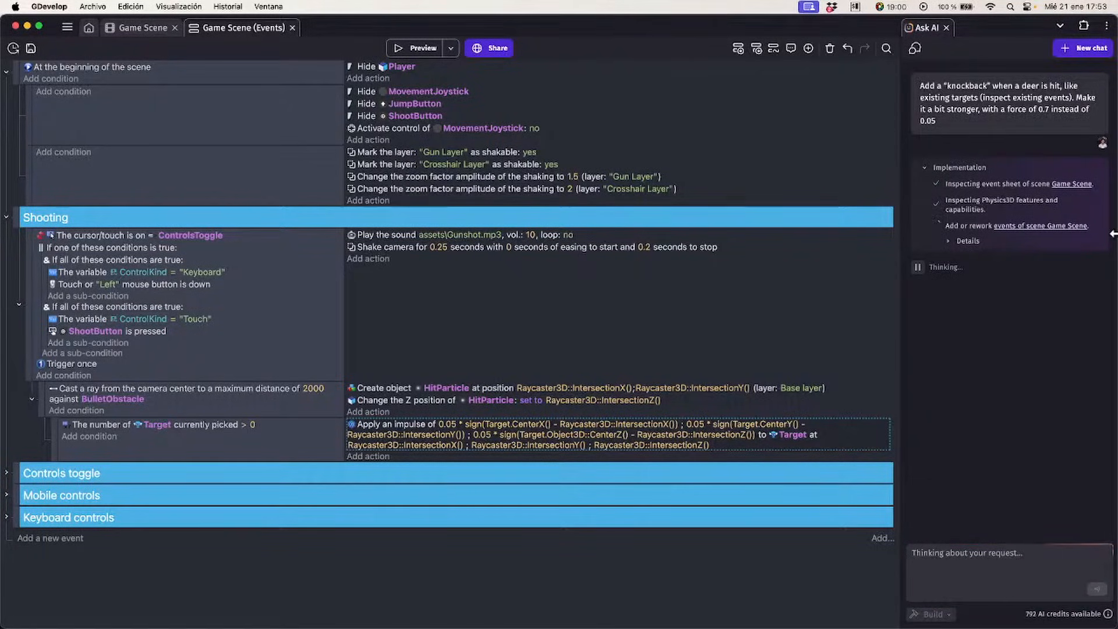
{"action": "left_click", "coordinate": [964, 240]}
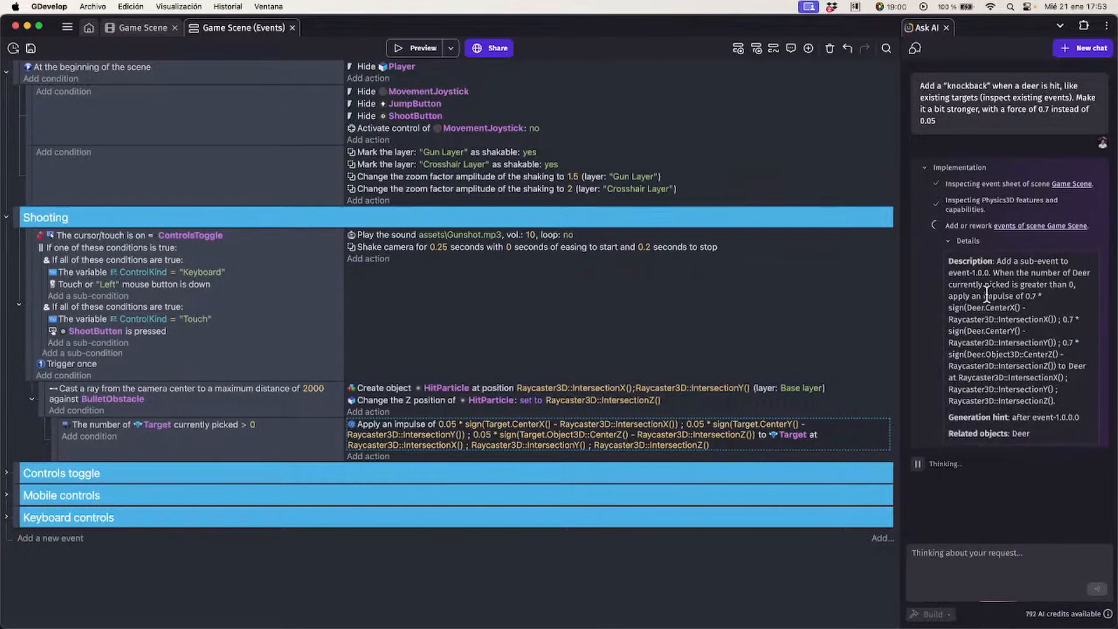
{"action": "left_click_drag", "start_coordinate": [987, 296], "coordinate": [991, 382]}
{"action": "left_click", "coordinate": [991, 382]}
{"action": "left_click", "coordinate": [322, 451]}
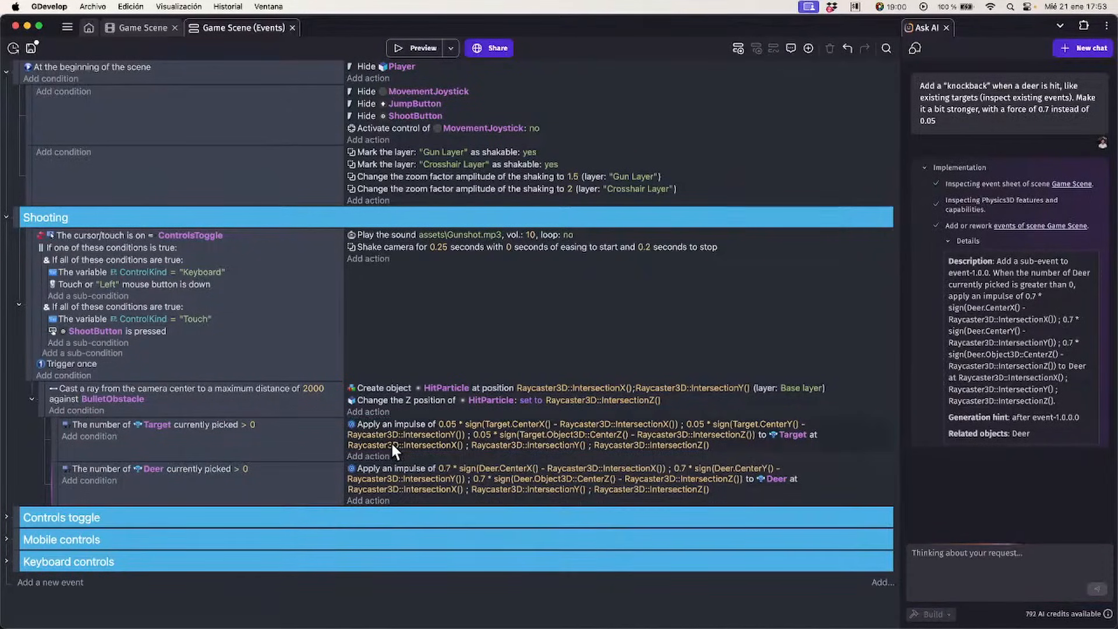
{"action": "left_click", "coordinate": [208, 468]}
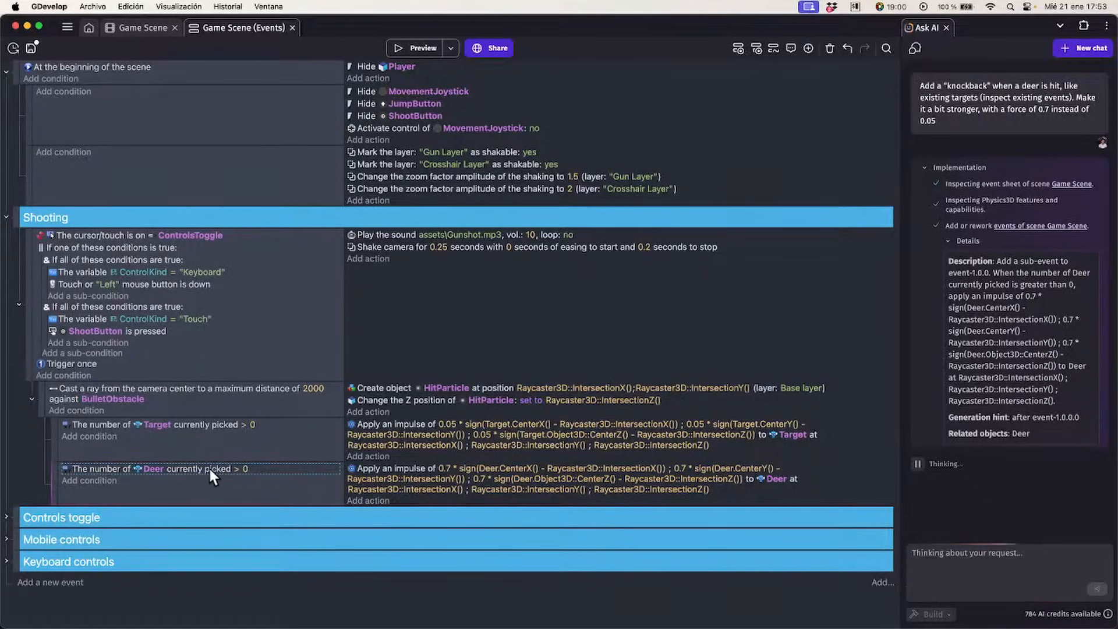
{"action": "left_click", "coordinate": [388, 469]}
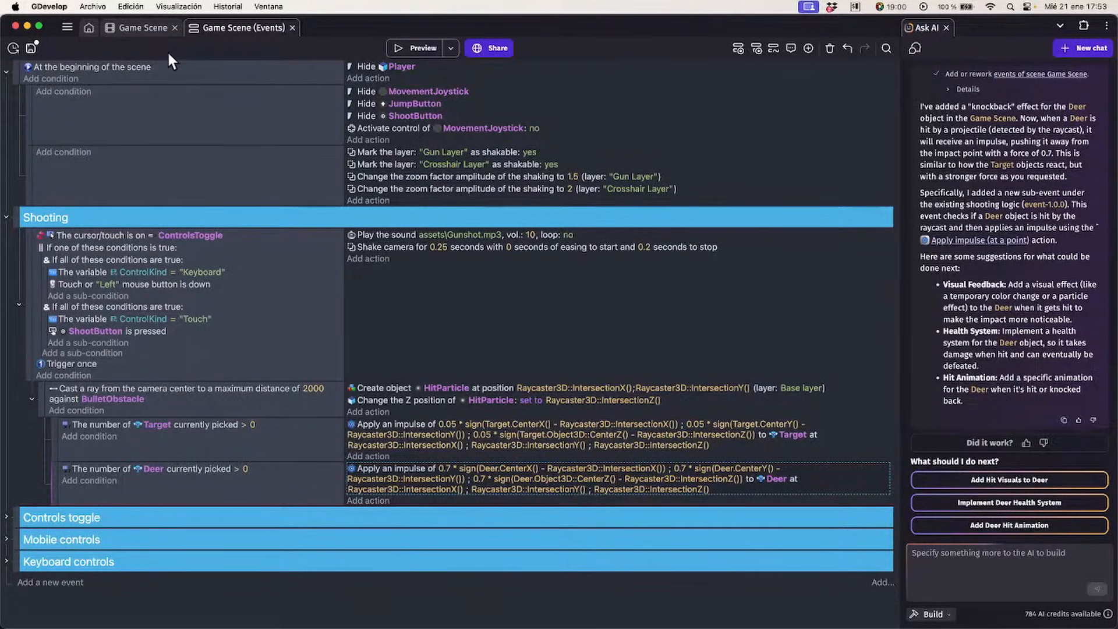
Preview the game, shoot the deer from different positions to test the knockback, and close the preview
{"action": "left_click", "coordinate": [396, 49]}
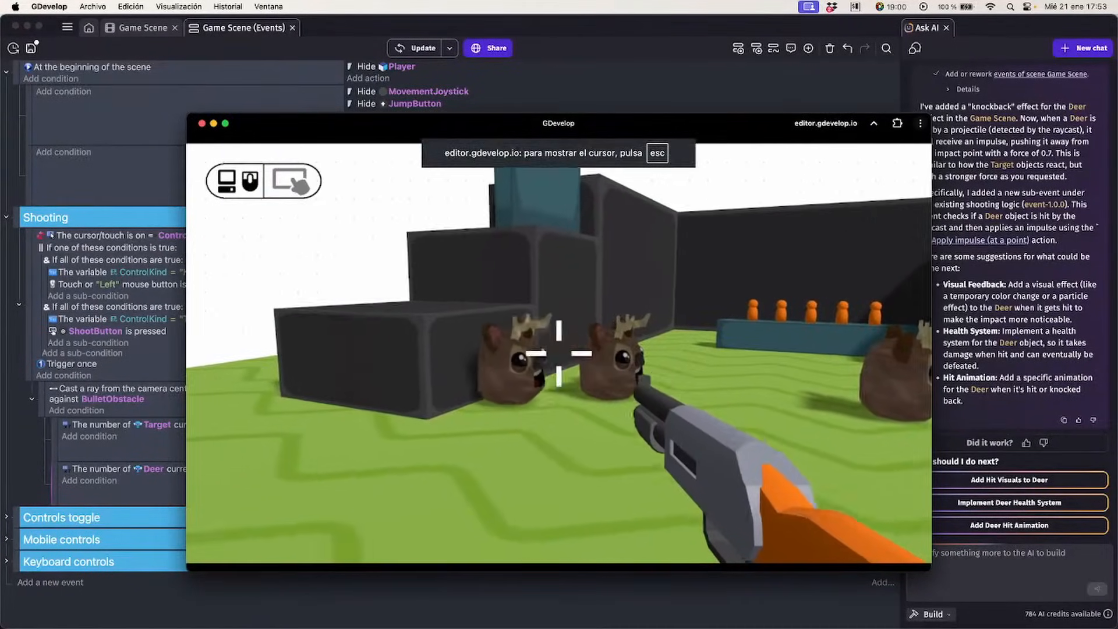
{"action": "left_click", "coordinate": [558, 353]}
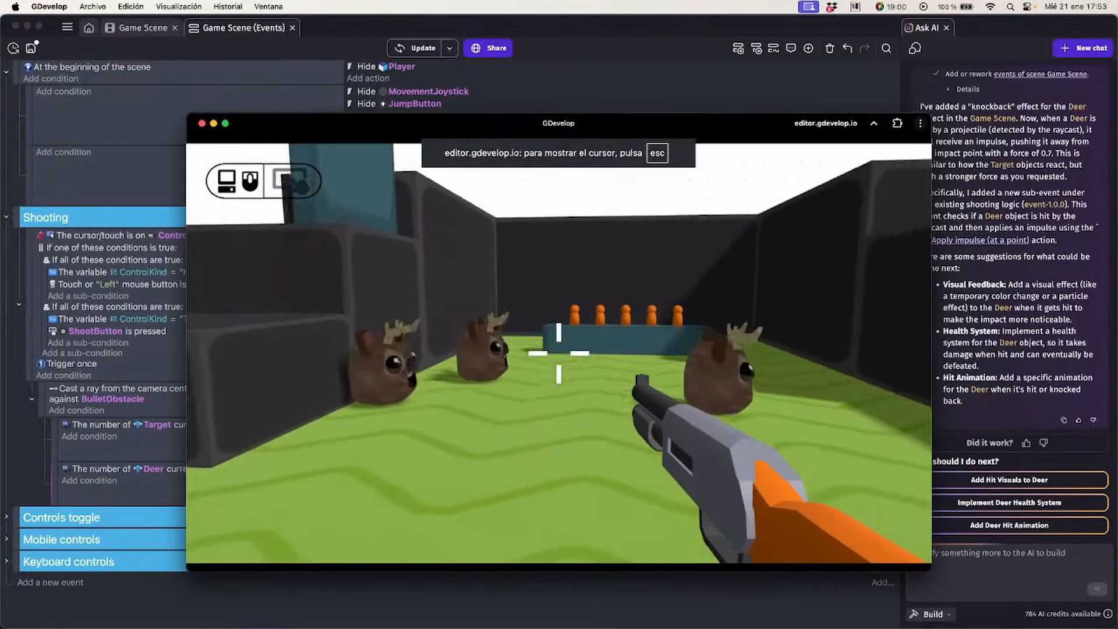
{"action": "left_click", "coordinate": [558, 354]}
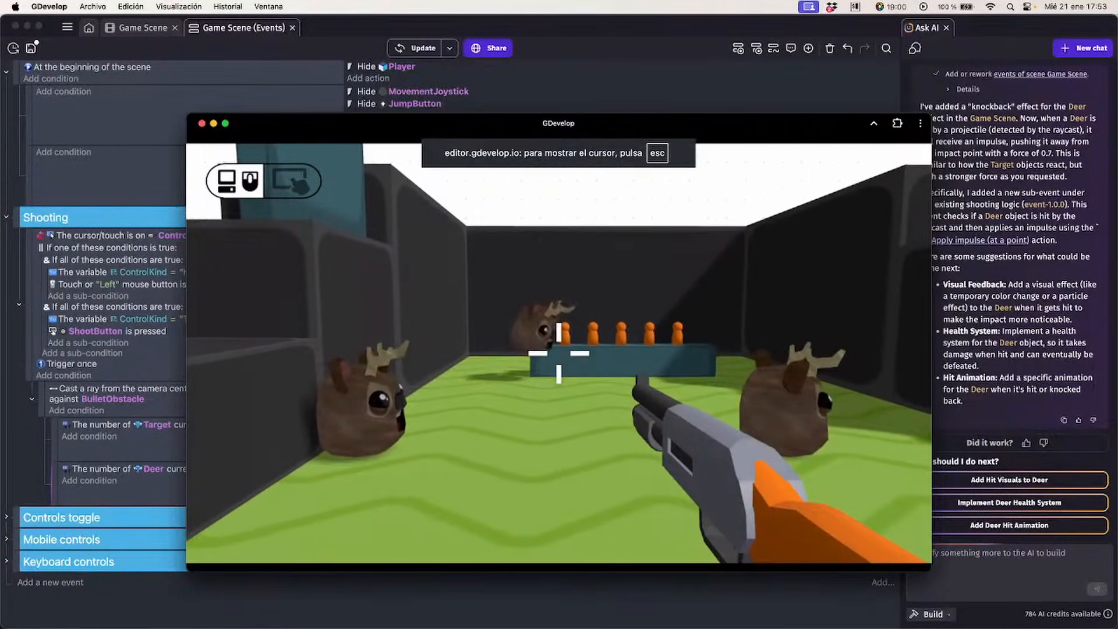
{"action": "key", "text": "a"}
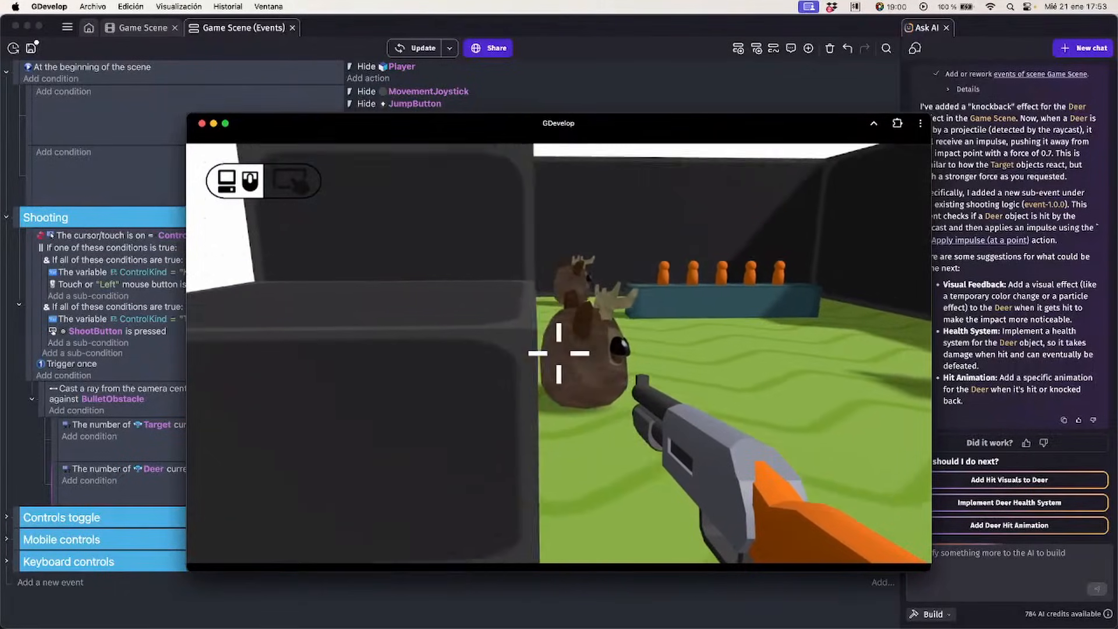
{"action": "left_click", "coordinate": [559, 353]}
{"action": "key", "text": "d"}
{"action": "key", "text": "d"}
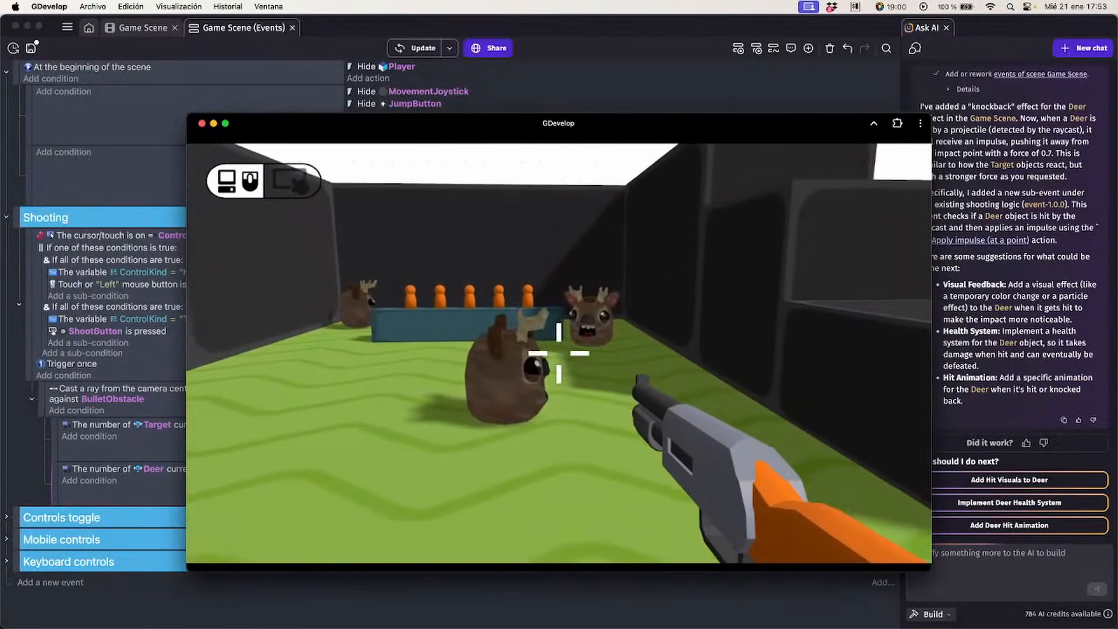
{"action": "left_click", "coordinate": [559, 354]}
{"action": "left_click", "coordinate": [559, 354]}
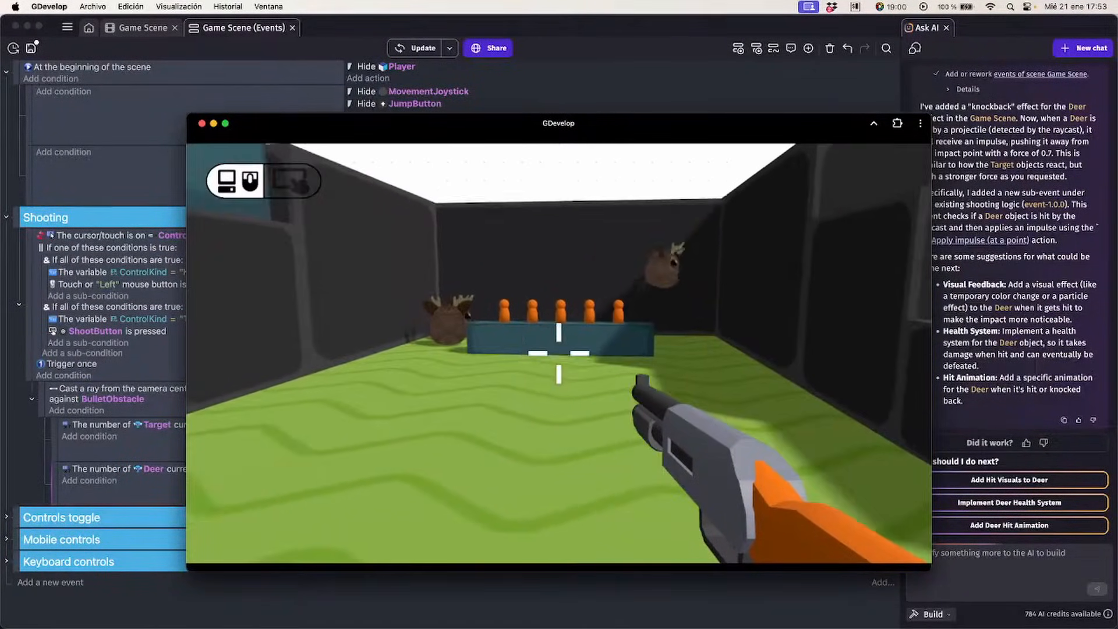
{"action": "left_click", "coordinate": [202, 123]}
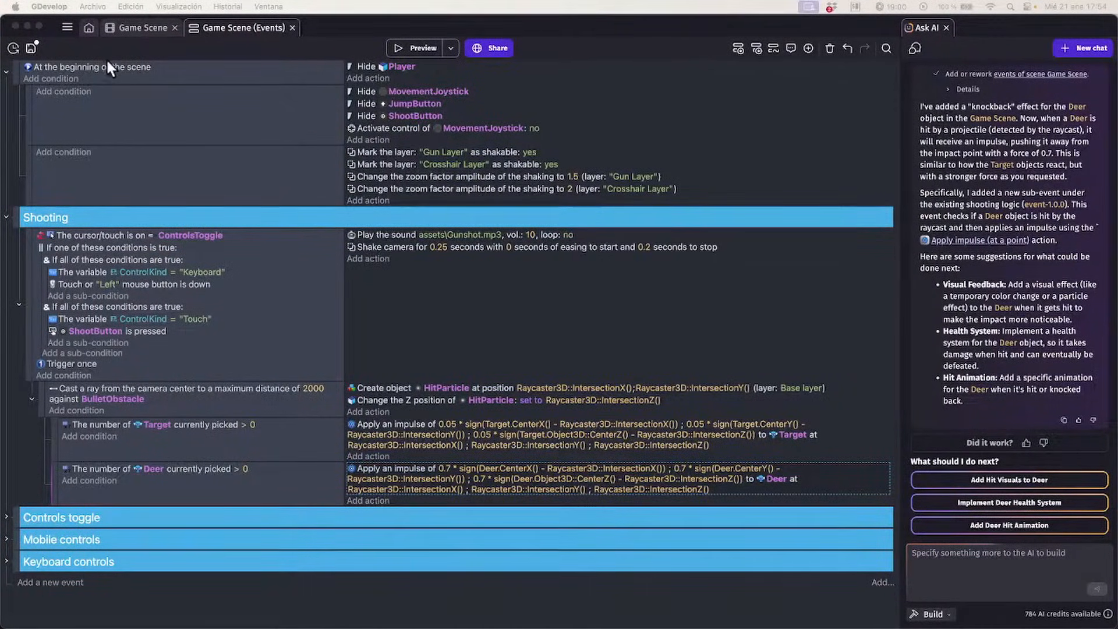
Look over the deer in the Game Scene, and collapse the Shooting group in the scene events
{"action": "left_click", "coordinate": [159, 28]}
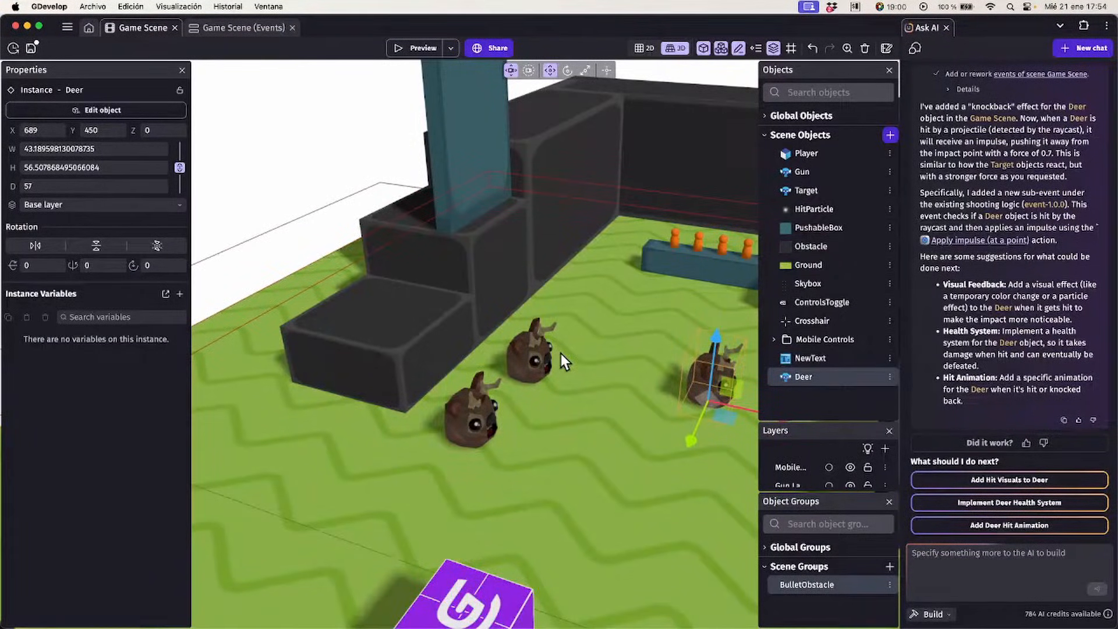
{"action": "scroll", "coordinate": [561, 354], "scroll_direction": "right", "scroll_amount": 5}
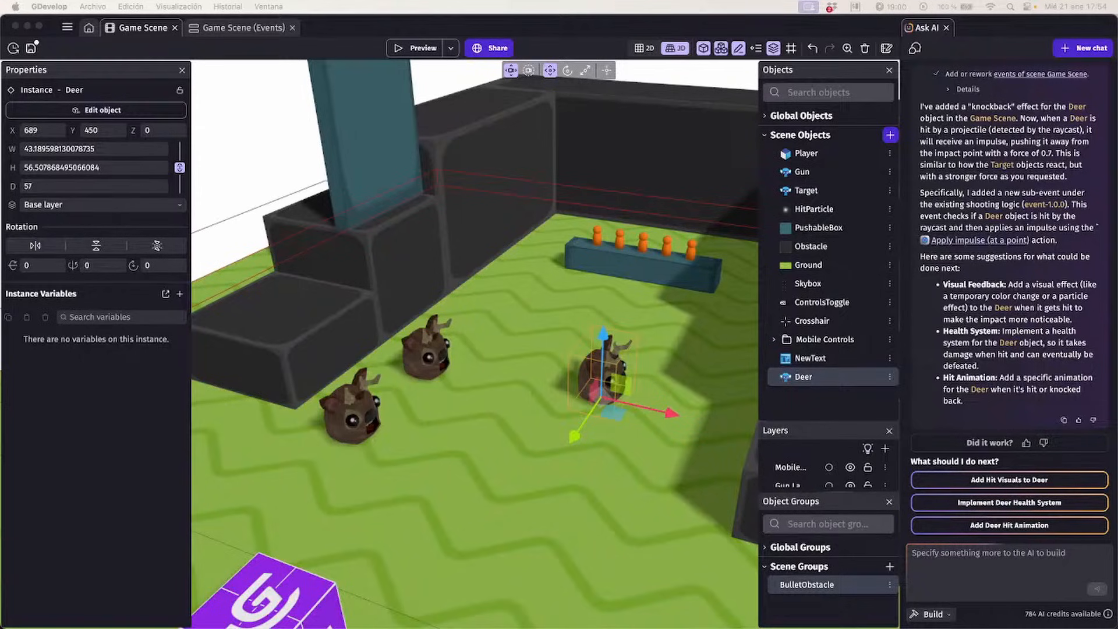
{"action": "left_click", "coordinate": [212, 29]}
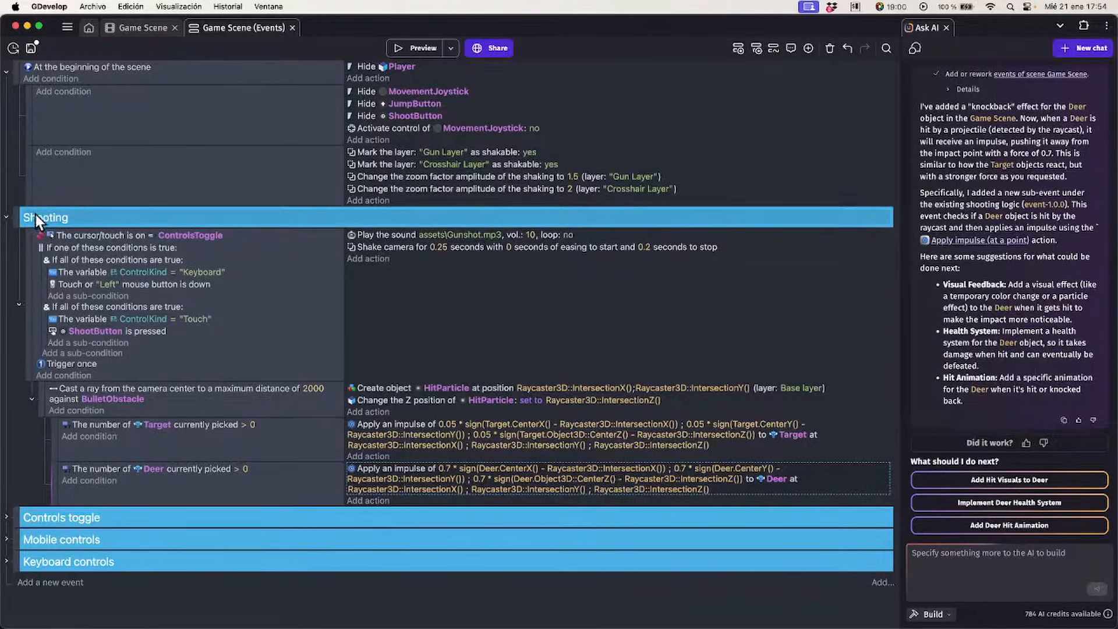
{"action": "left_click", "coordinate": [7, 217]}
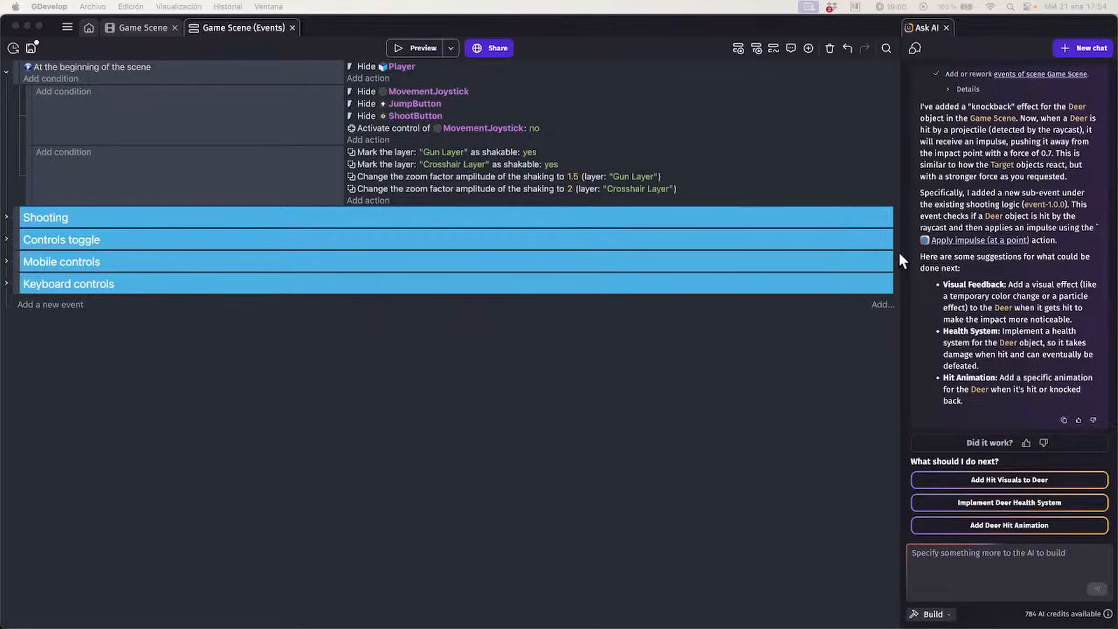
Start a new AI chat and recall the earlier request beginning "-Create a new event group for enemy movement."
{"action": "left_click", "coordinate": [1027, 174]}
{"action": "left_click", "coordinate": [1070, 53]}
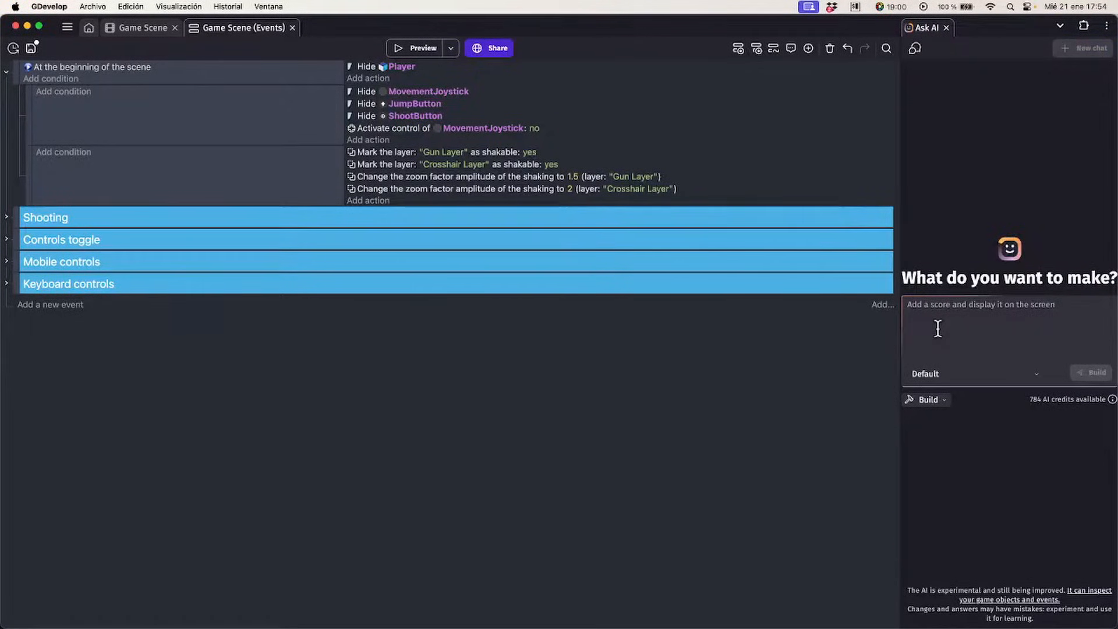
{"action": "key", "text": "Up"}
{"action": "key", "text": "Up"}
{"action": "key", "text": "Up"}
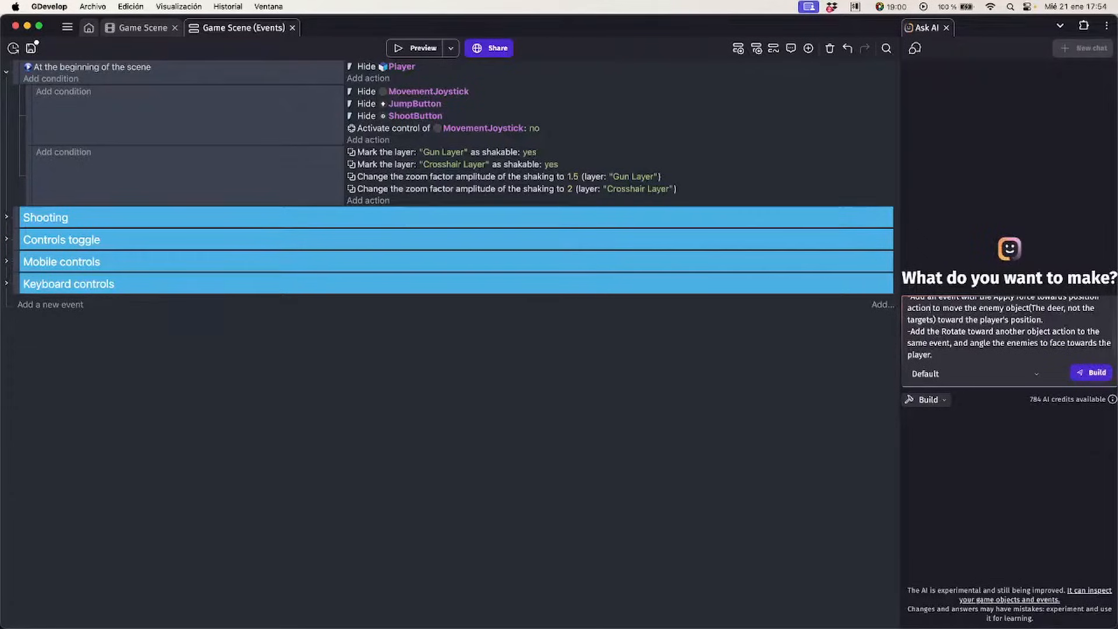
{"action": "key", "text": "Up"}
{"action": "key", "text": "Up"}
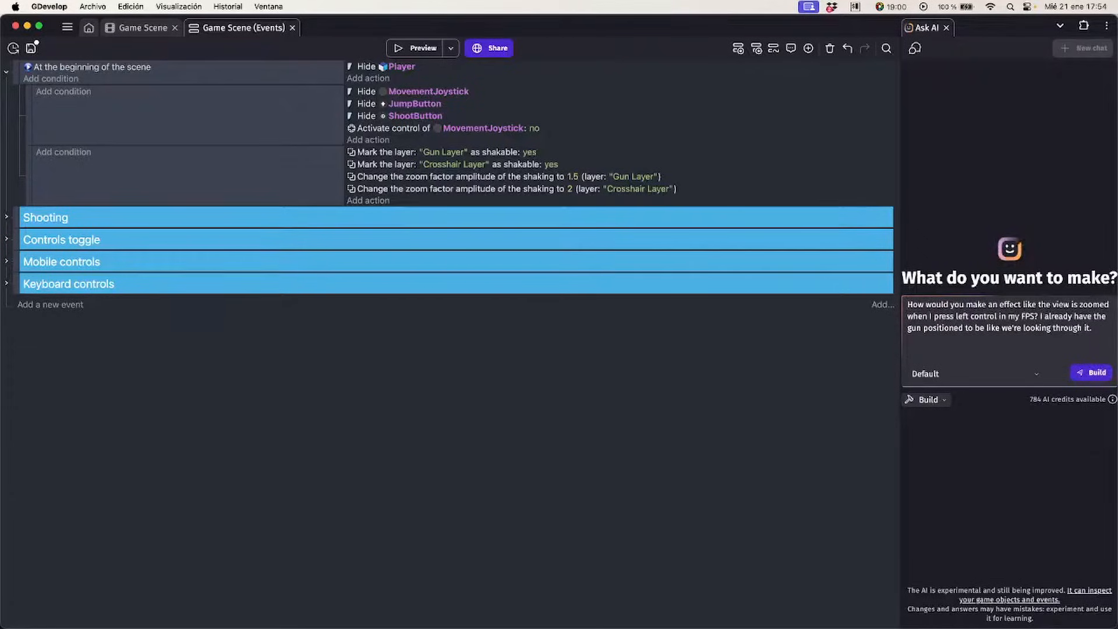
{"action": "scroll", "coordinate": [1046, 314], "scroll_direction": "up", "scroll_amount": 3}
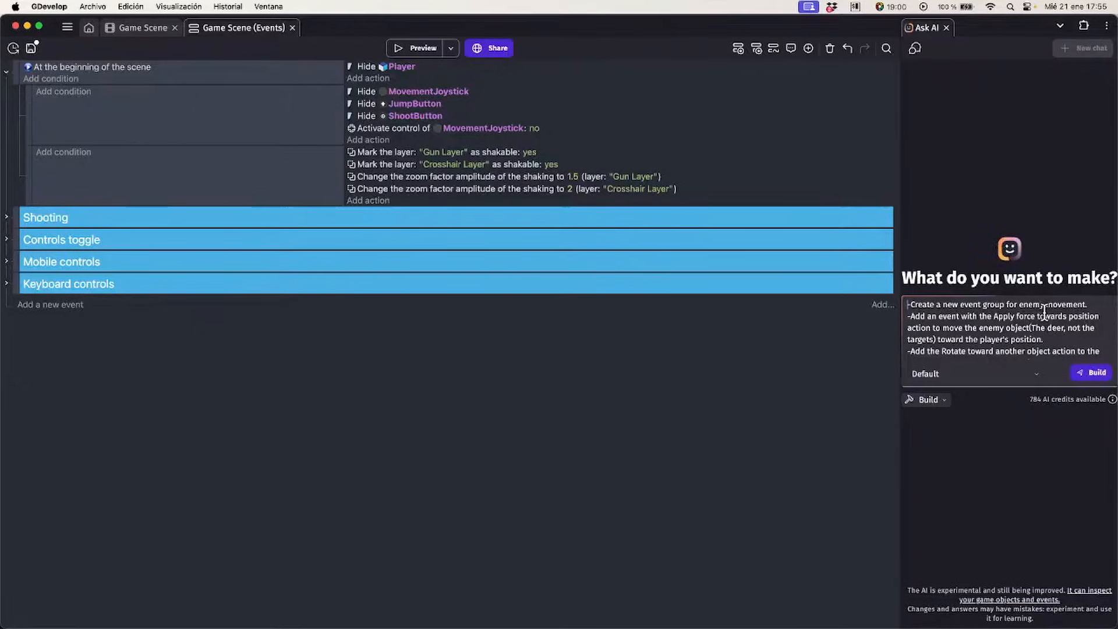
Review the request to apply force moving the deer, not the targets, toward the player and rotate them to face the player, and submit it
{"action": "triple_click", "coordinate": [1045, 305]}
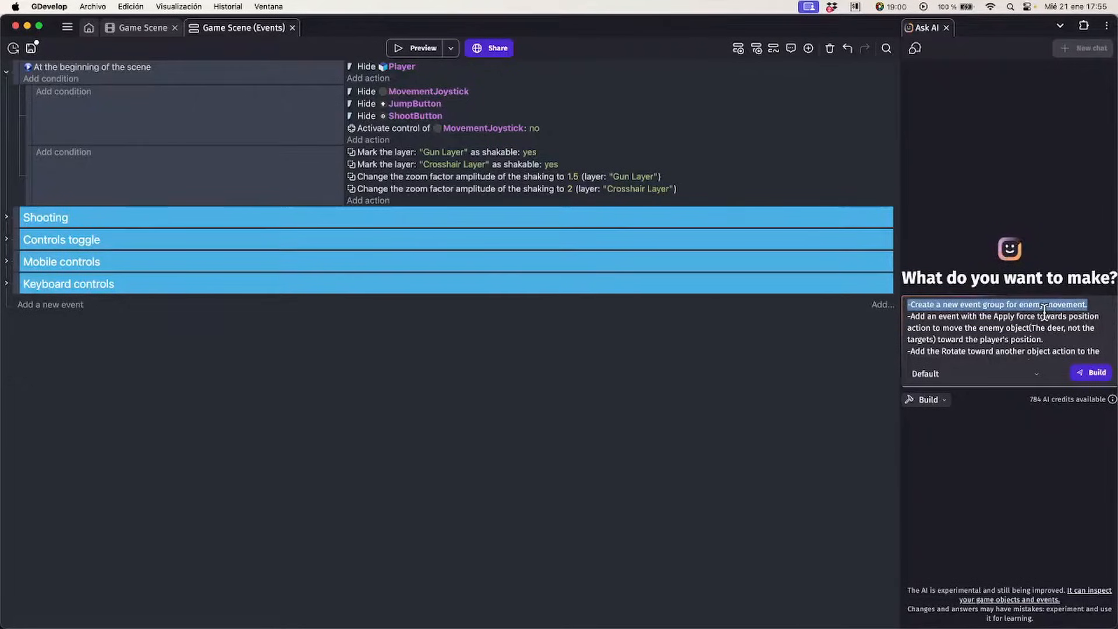
{"action": "key", "text": "Right"}
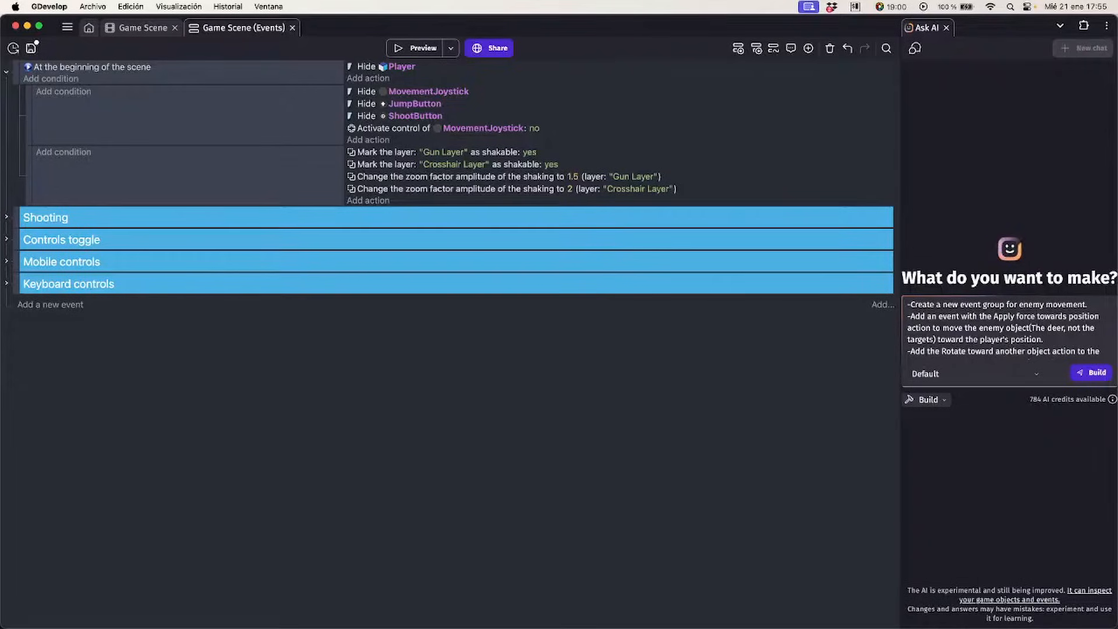
{"action": "scroll", "coordinate": [1034, 323], "scroll_direction": "down", "scroll_amount": 2}
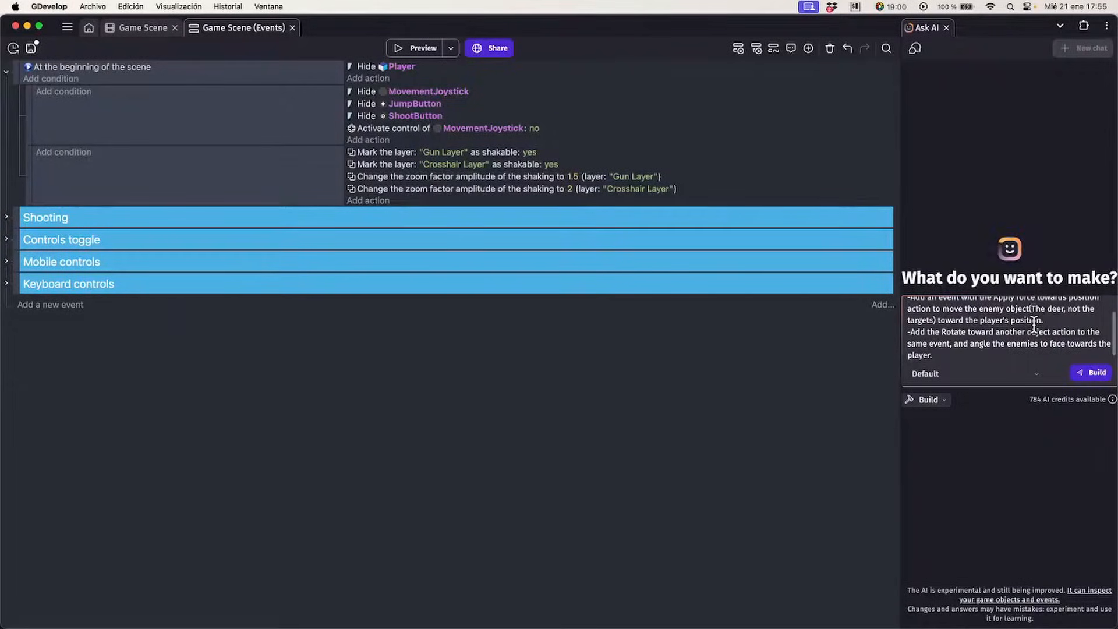
{"action": "left_click_drag", "start_coordinate": [1056, 312], "coordinate": [921, 318]}
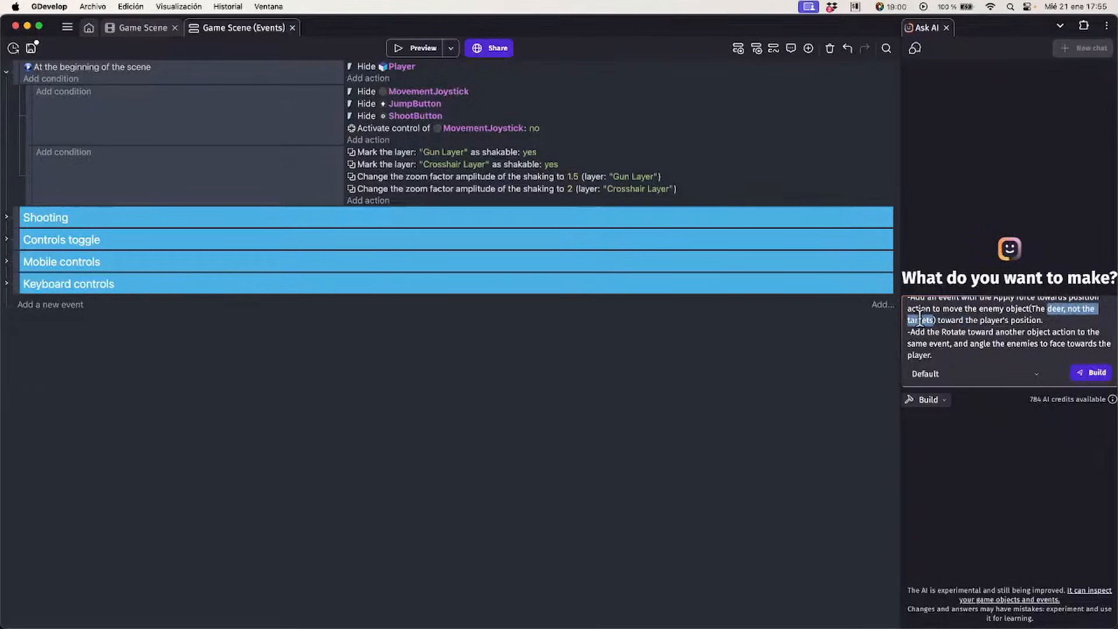
{"action": "left_click", "coordinate": [921, 320]}
{"action": "scroll", "coordinate": [950, 332], "scroll_direction": "down", "scroll_amount": 1}
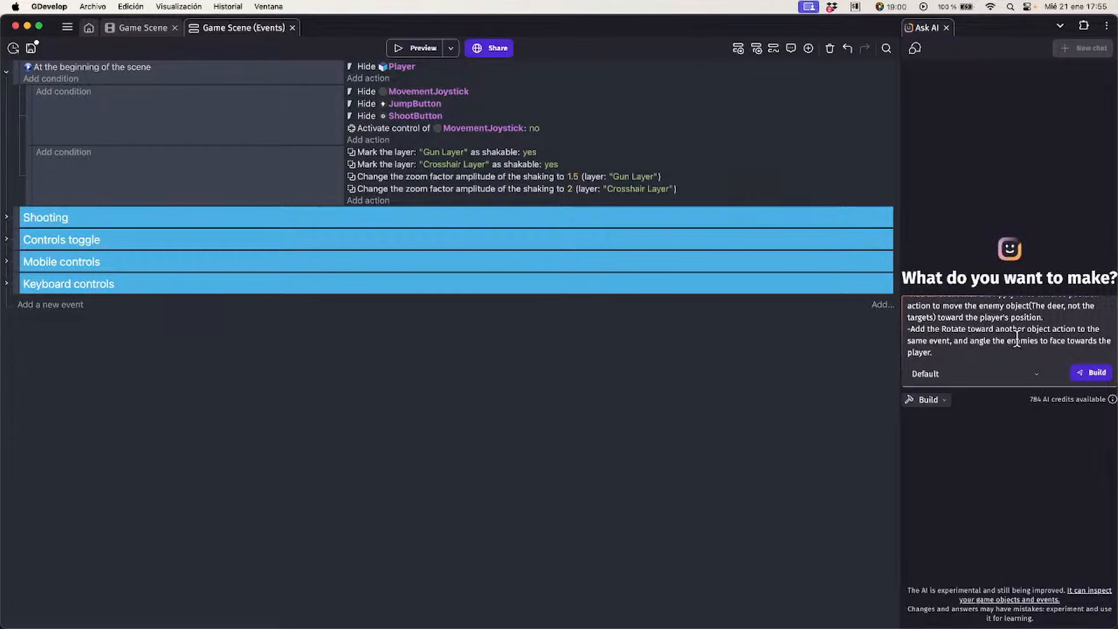
{"action": "left_click", "coordinate": [1081, 374]}
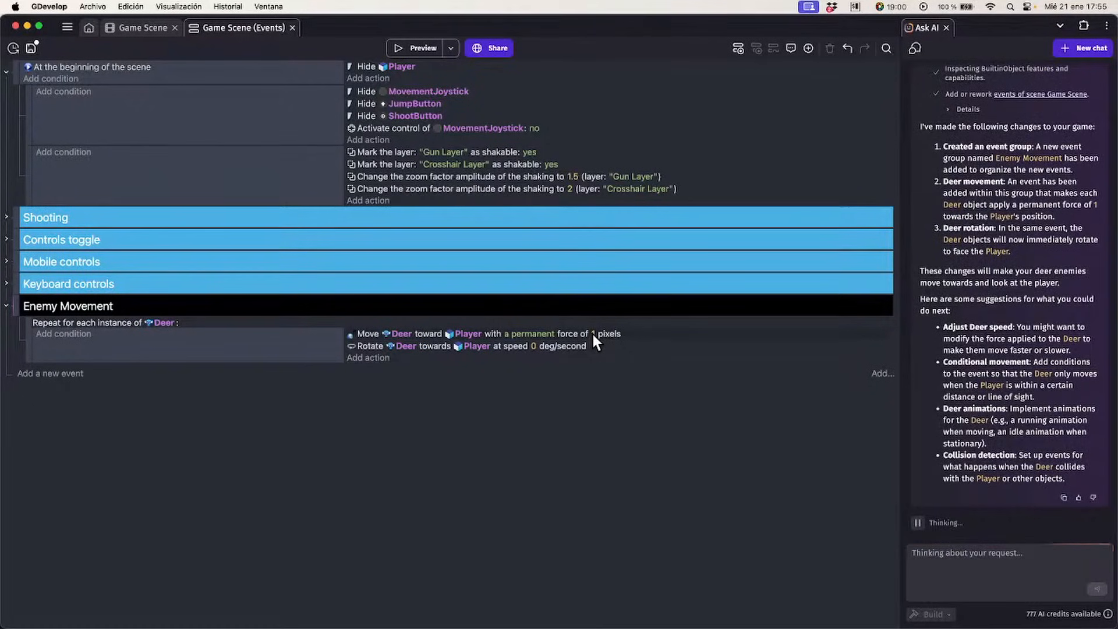
Set the speed of the Deer's force toward the Player to 100 in the Enemy Movement group
{"action": "left_click", "coordinate": [593, 334]}
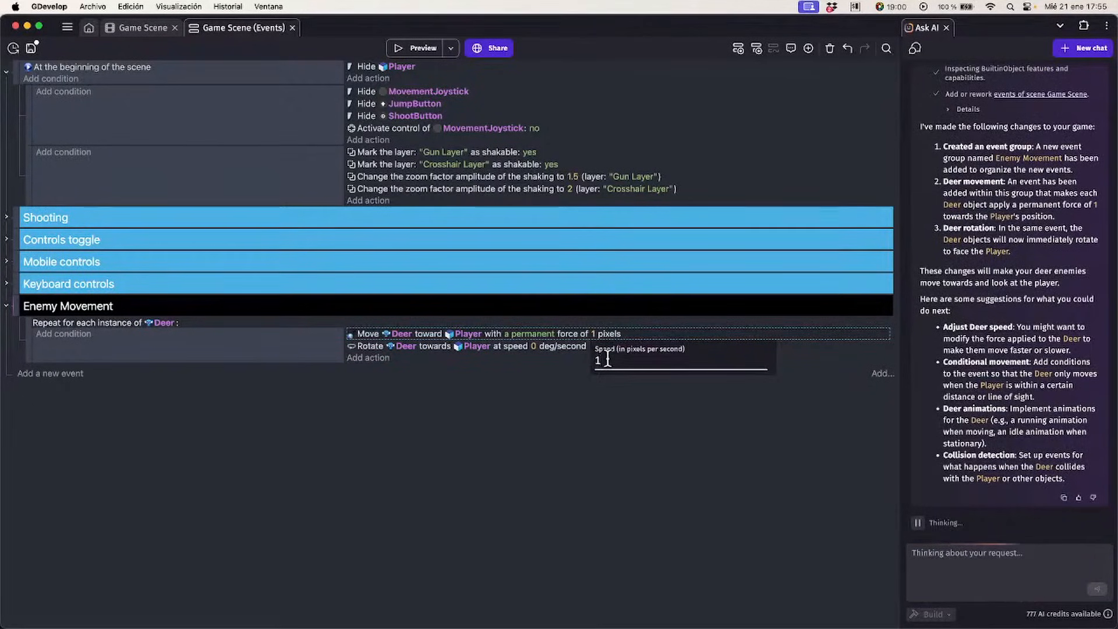
{"action": "type", "text": "00"}
{"action": "left_click", "coordinate": [441, 422]}
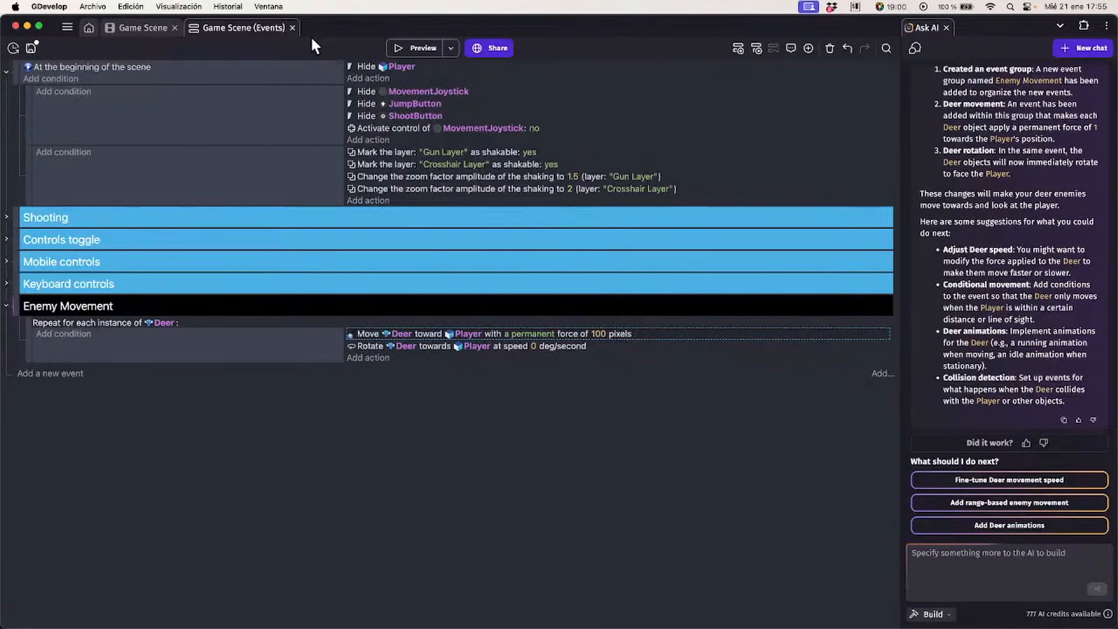
Preview the game from the Game Scene to test the deer's movement toward the player, and close the preview
{"action": "left_click", "coordinate": [140, 27]}
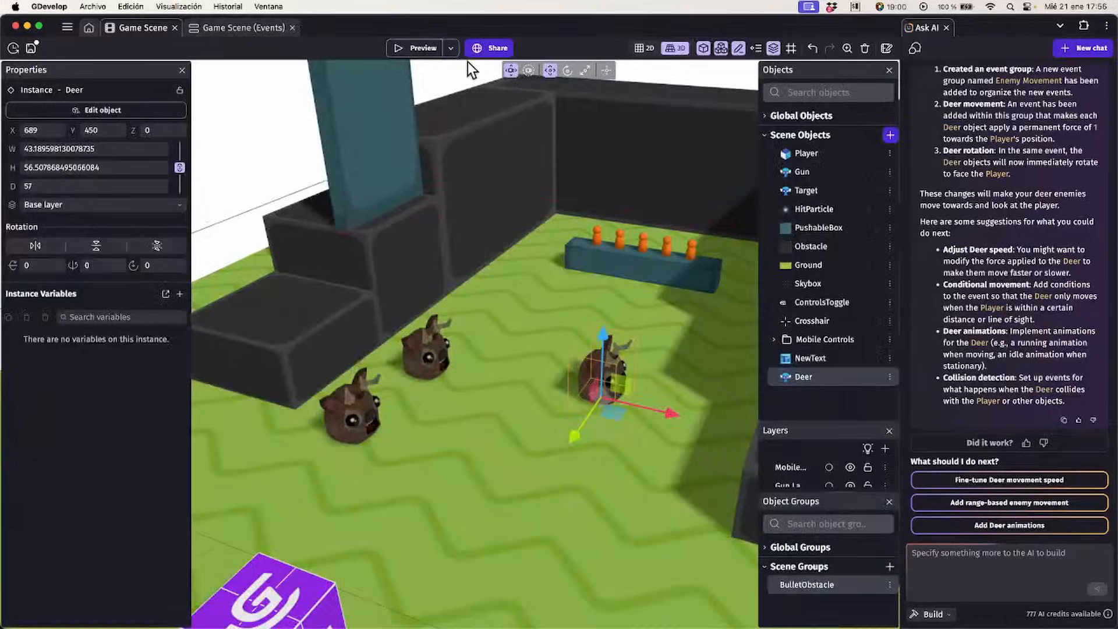
{"action": "left_click", "coordinate": [415, 49]}
{"action": "left_click", "coordinate": [498, 214]}
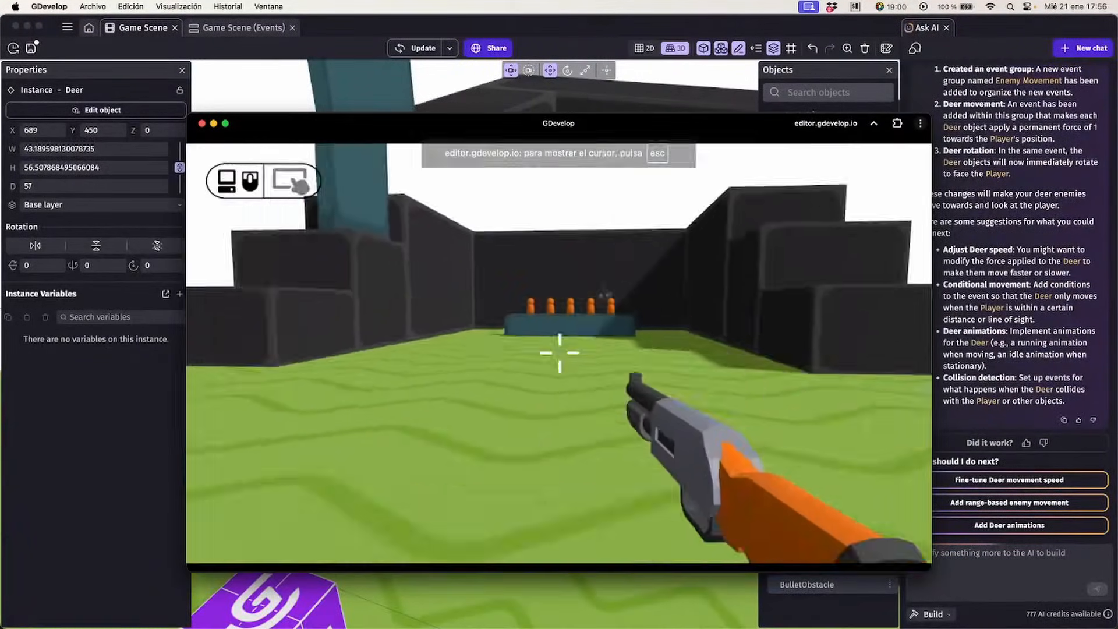
{"action": "key", "text": "Escape"}
{"action": "left_click", "coordinate": [201, 124]}
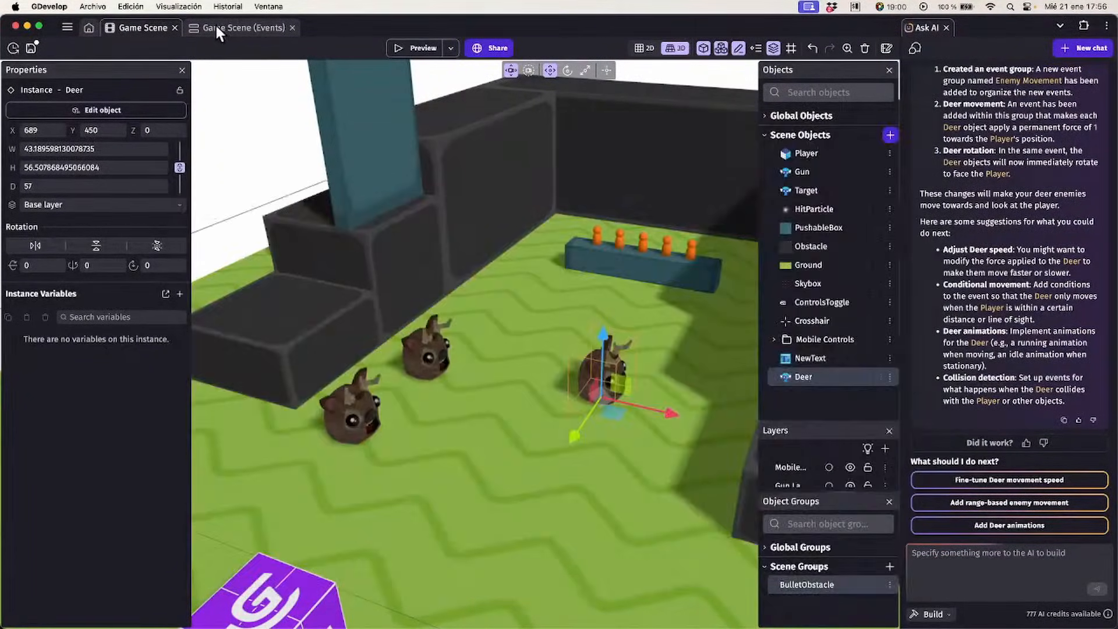
Change the Deer's force toward the Player to Instant in the Enemy Movement event
{"action": "left_click", "coordinate": [216, 27]}
{"action": "left_click", "coordinate": [537, 335]}
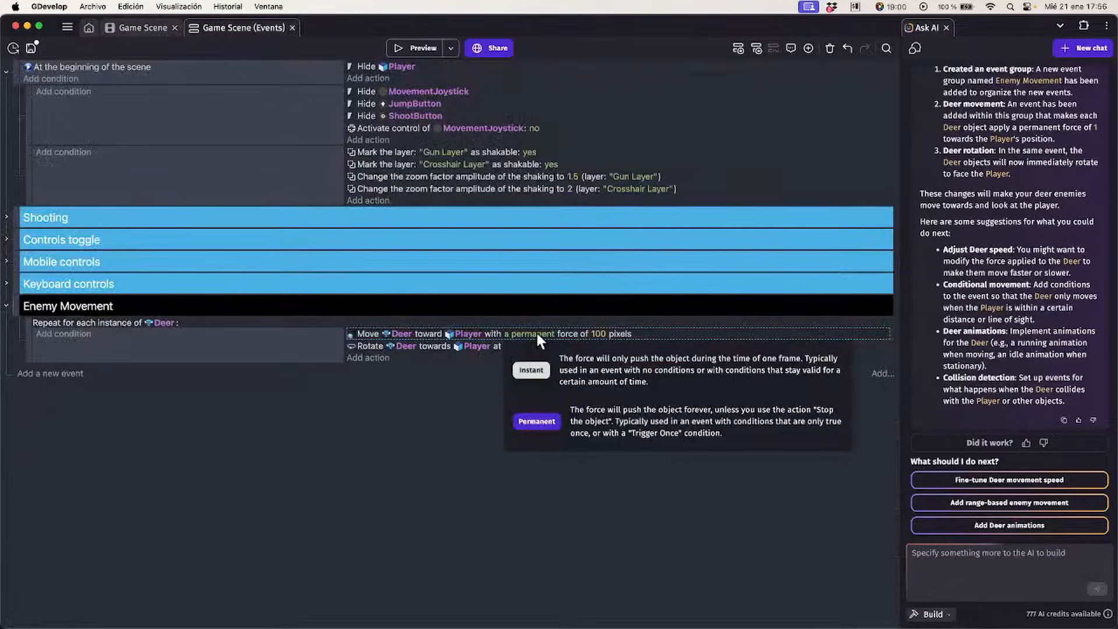
{"action": "left_click", "coordinate": [532, 367]}
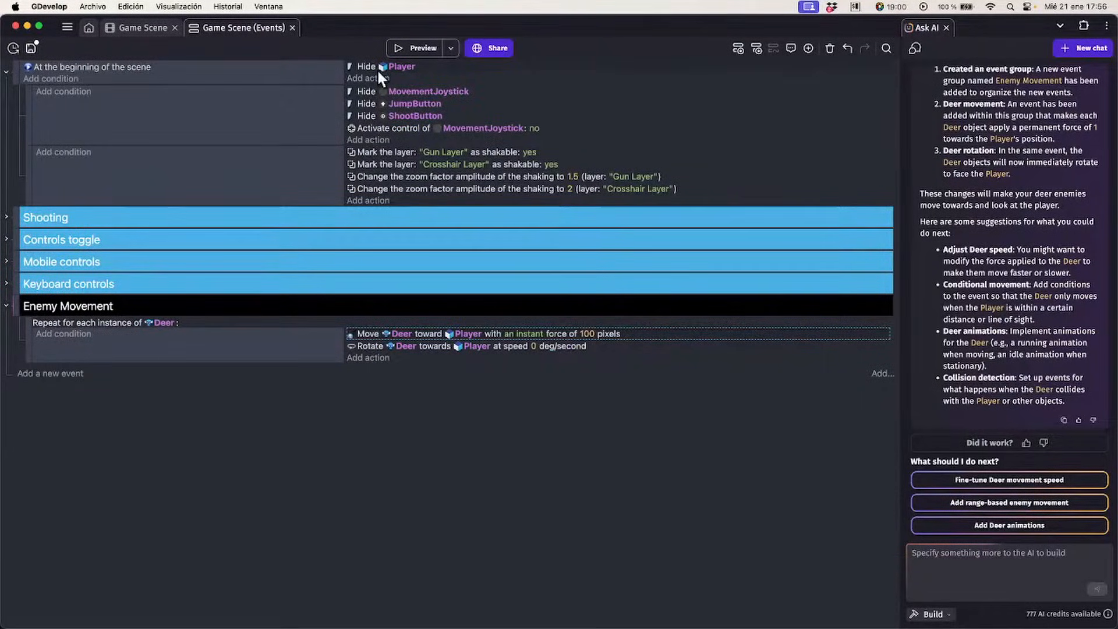
Preview the game, move around and shoot to test the deer chasing the player, then close it and return to the Game Scene
{"action": "left_click", "coordinate": [411, 44]}
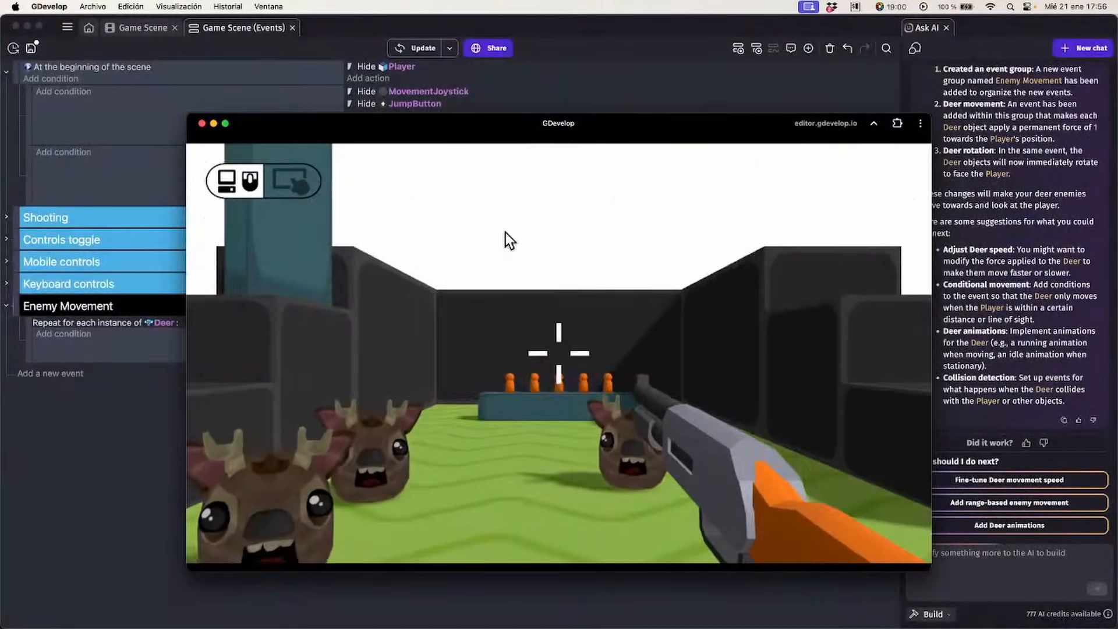
{"action": "left_click", "coordinate": [506, 232]}
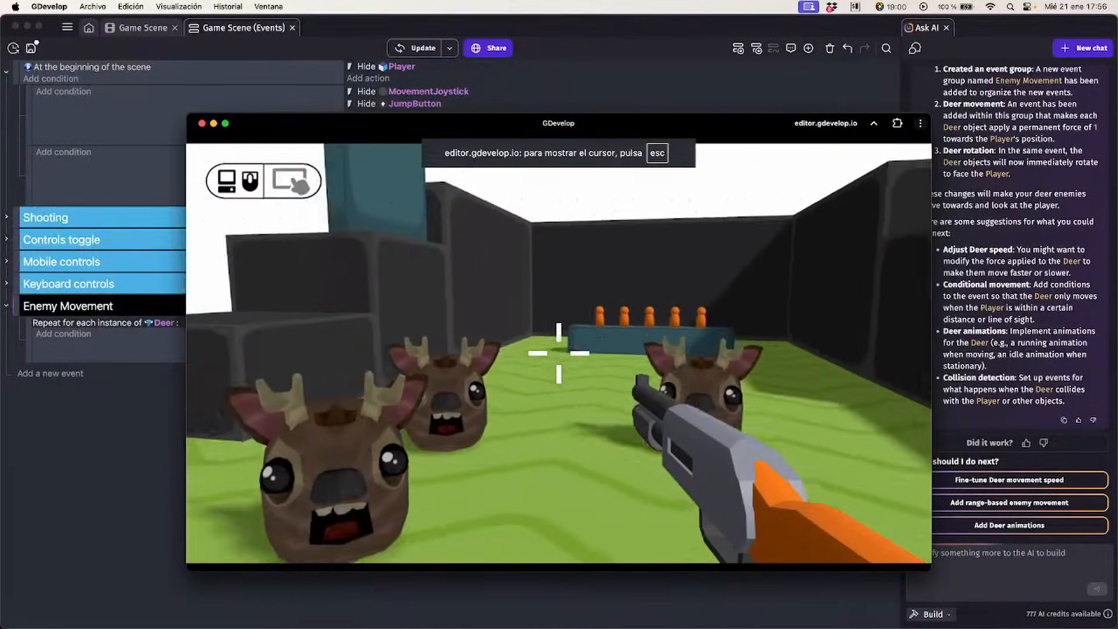
{"action": "key", "text": "w"}
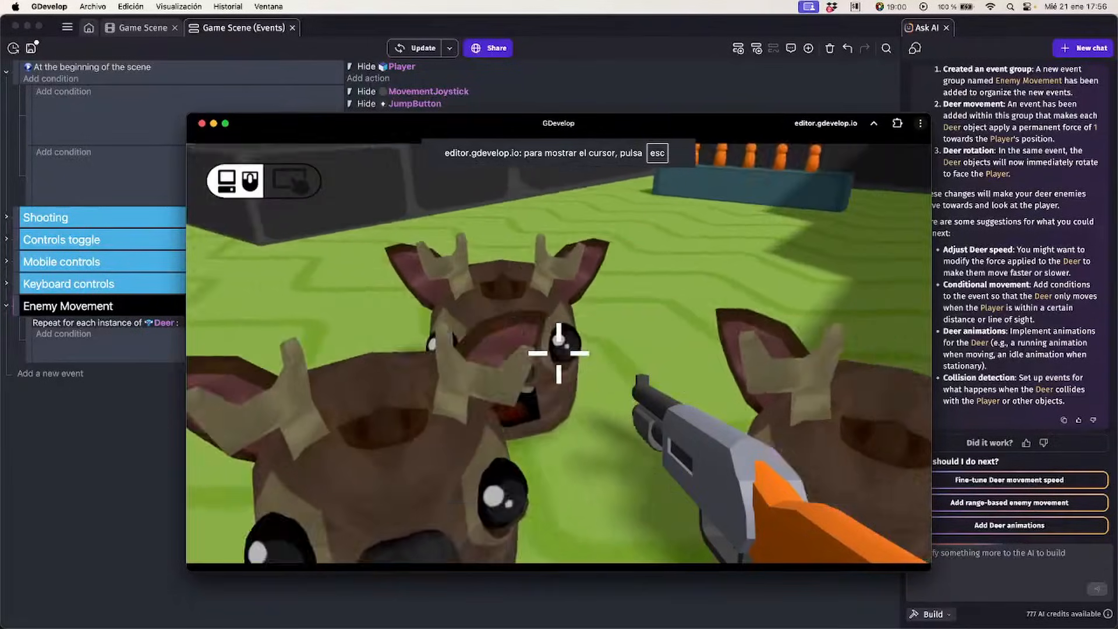
{"action": "key", "text": "s"}
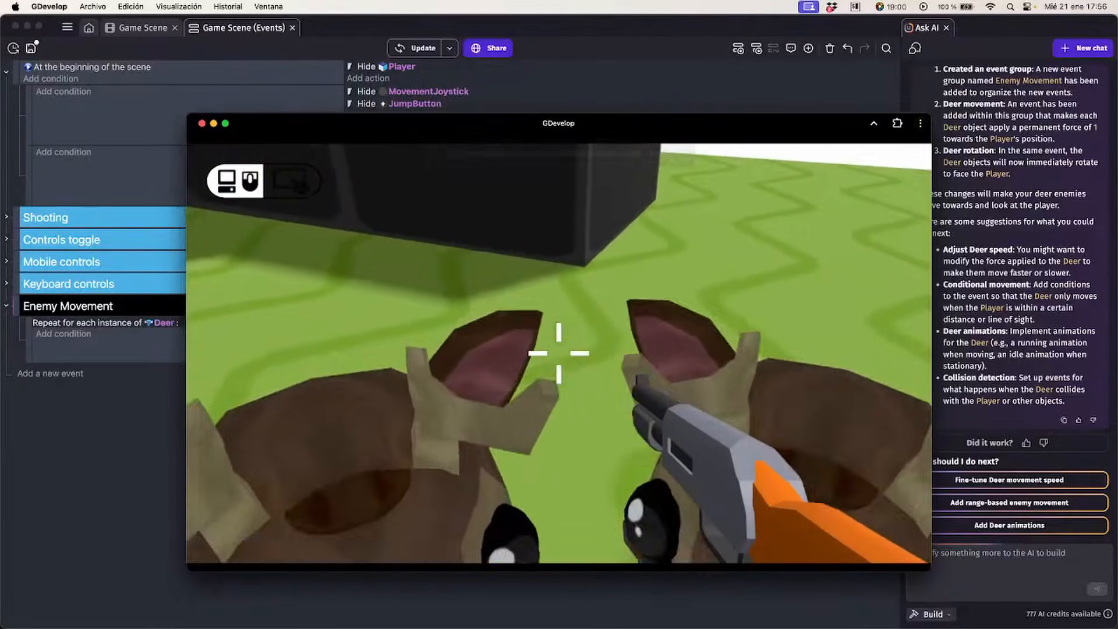
{"action": "left_click", "coordinate": [558, 353]}
{"action": "key", "text": "s"}
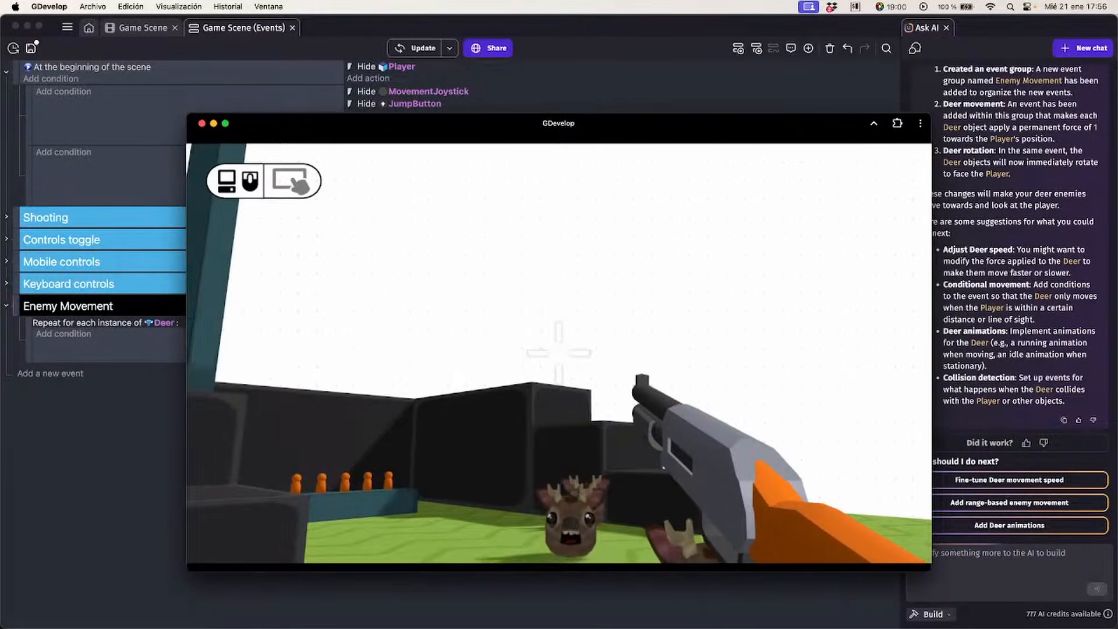
{"action": "key", "text": "Escape"}
{"action": "left_click", "coordinate": [202, 124]}
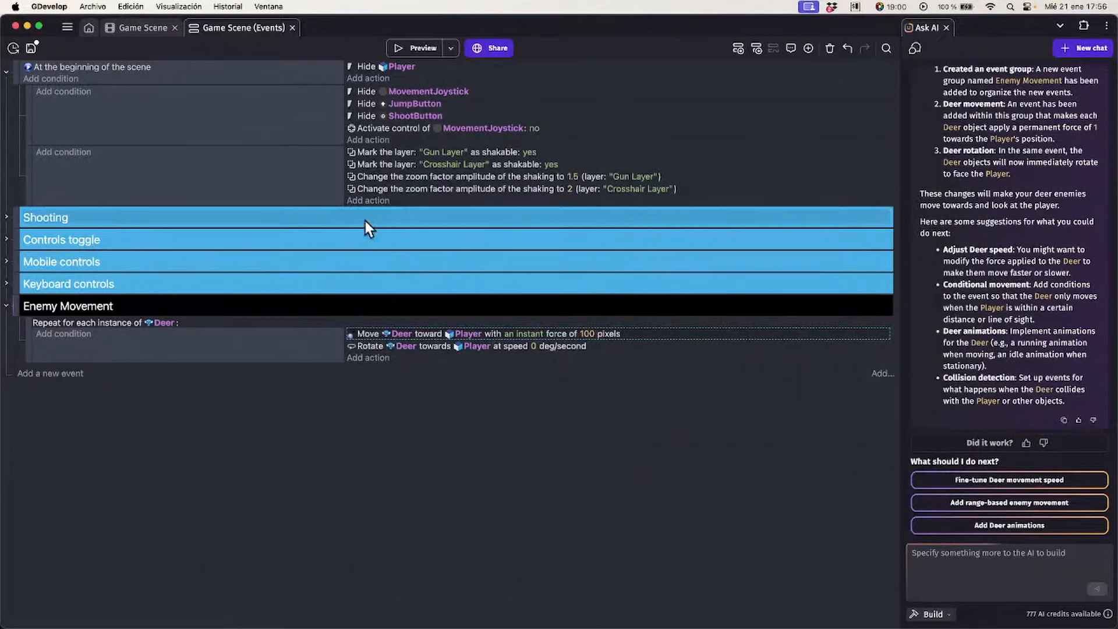
{"action": "left_click", "coordinate": [125, 29]}
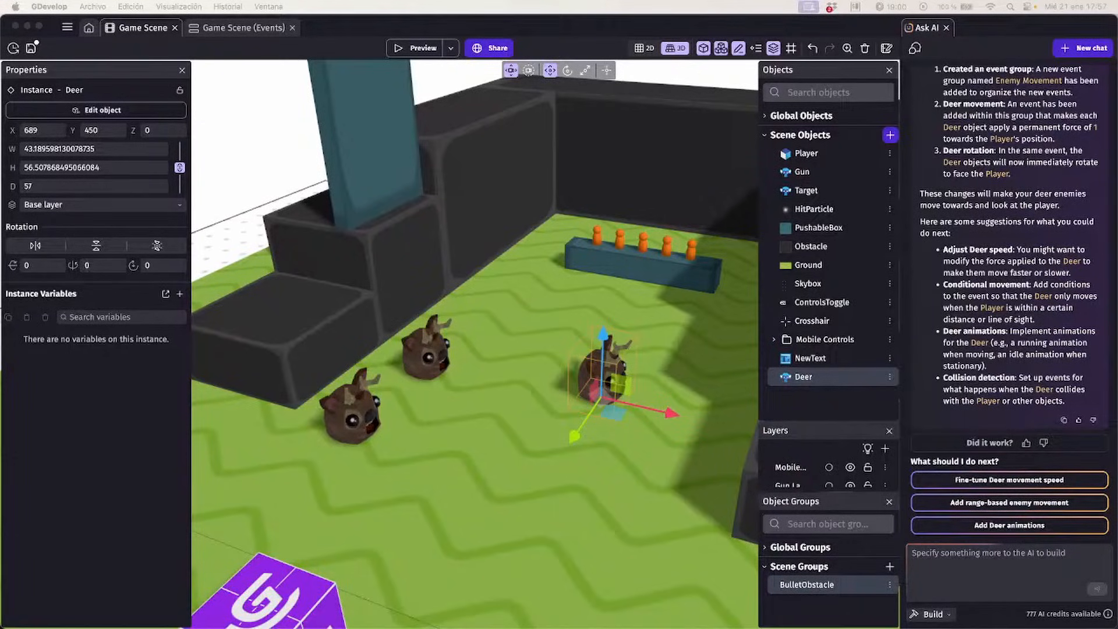
Preview the game from the Game Scene, move and jump around the arena to check the gun view, and close the preview
{"action": "right_click_drag", "start_coordinate": [445, 495], "coordinate": [499, 467]}
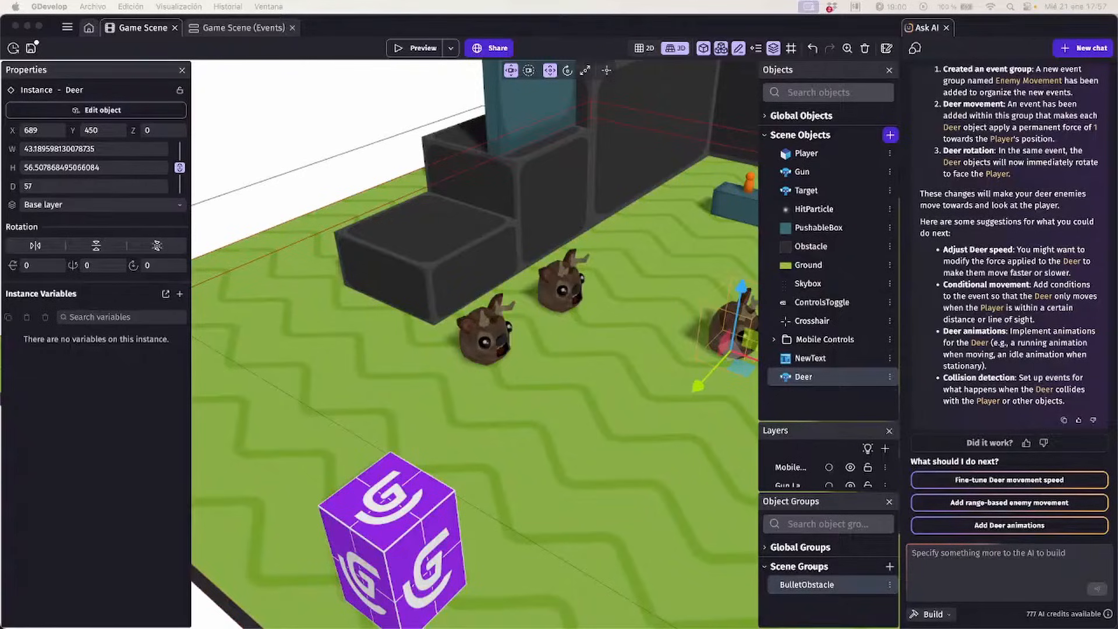
{"action": "right_click_drag", "start_coordinate": [442, 431], "coordinate": [466, 103]}
{"action": "scroll", "coordinate": [494, 436], "scroll_direction": "down", "scroll_amount": 10}
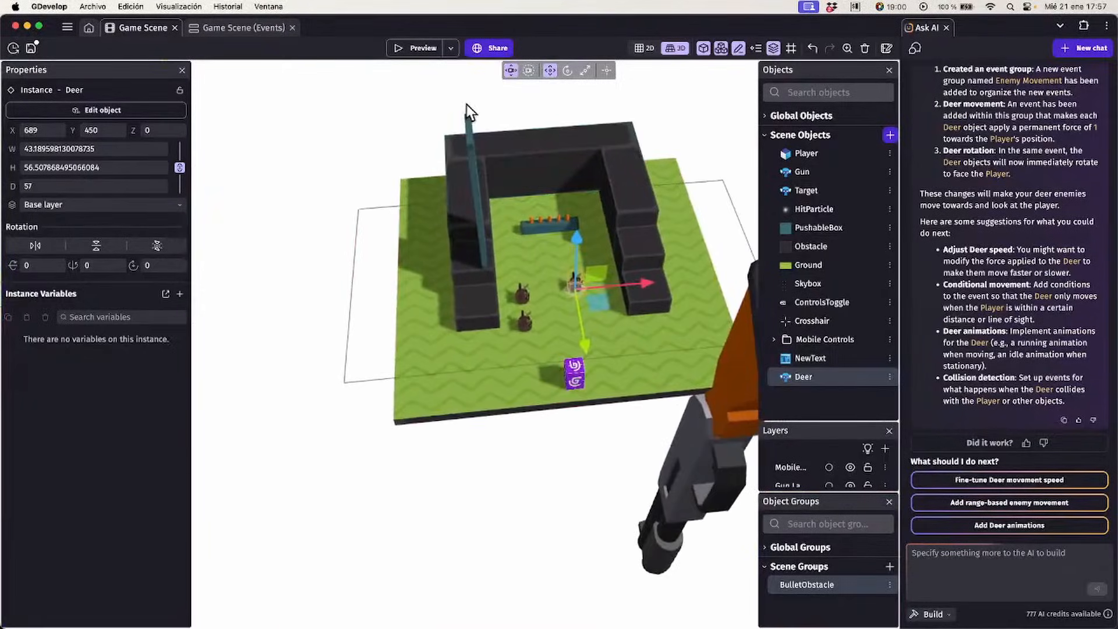
{"action": "left_click", "coordinate": [422, 47]}
{"action": "left_click", "coordinate": [504, 310]}
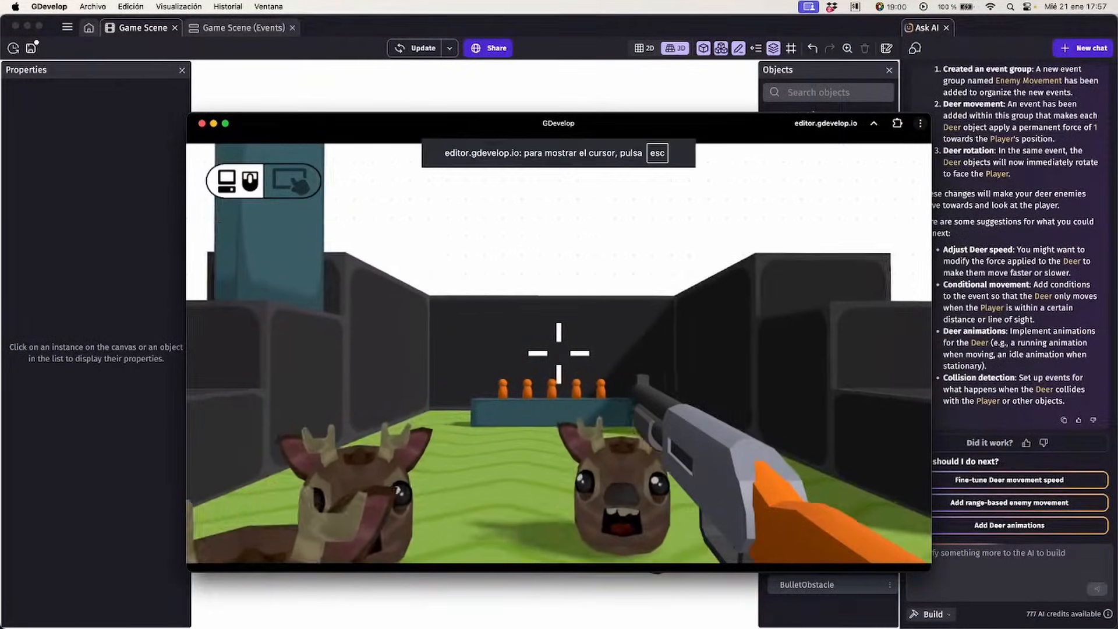
{"action": "key", "text": "w"}
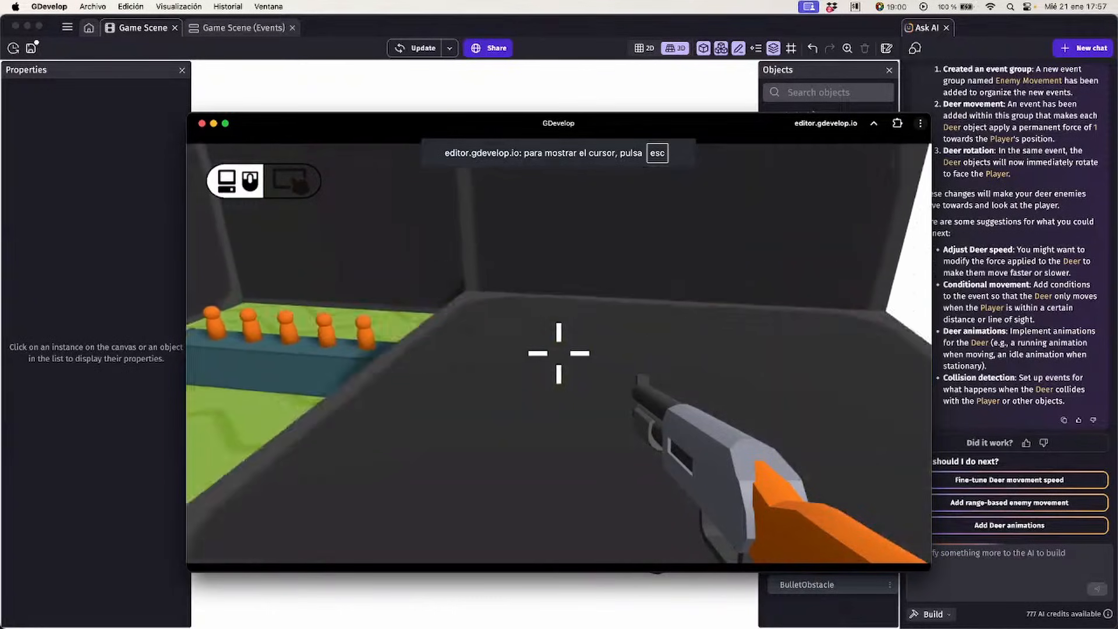
{"action": "key", "text": "space"}
{"action": "key", "text": "s"}
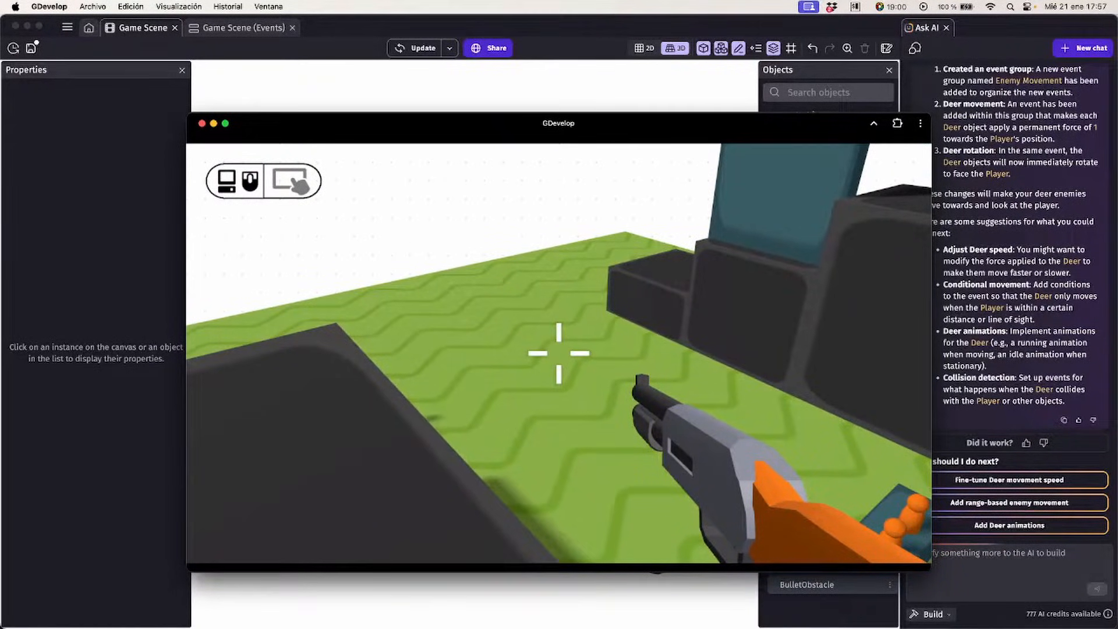
{"action": "key", "text": "Escape"}
{"action": "left_click", "coordinate": [202, 123]}
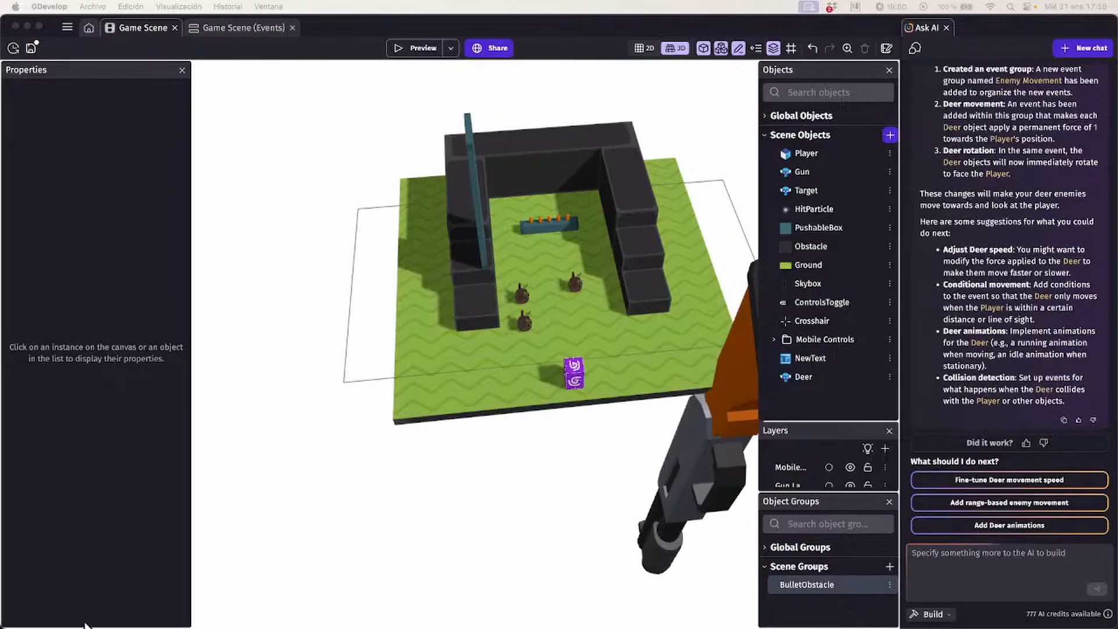
Select the gun instance beside the arena and open the Gun object's properties for editing
{"action": "right_click_drag", "start_coordinate": [734, 482], "coordinate": [629, 352]}
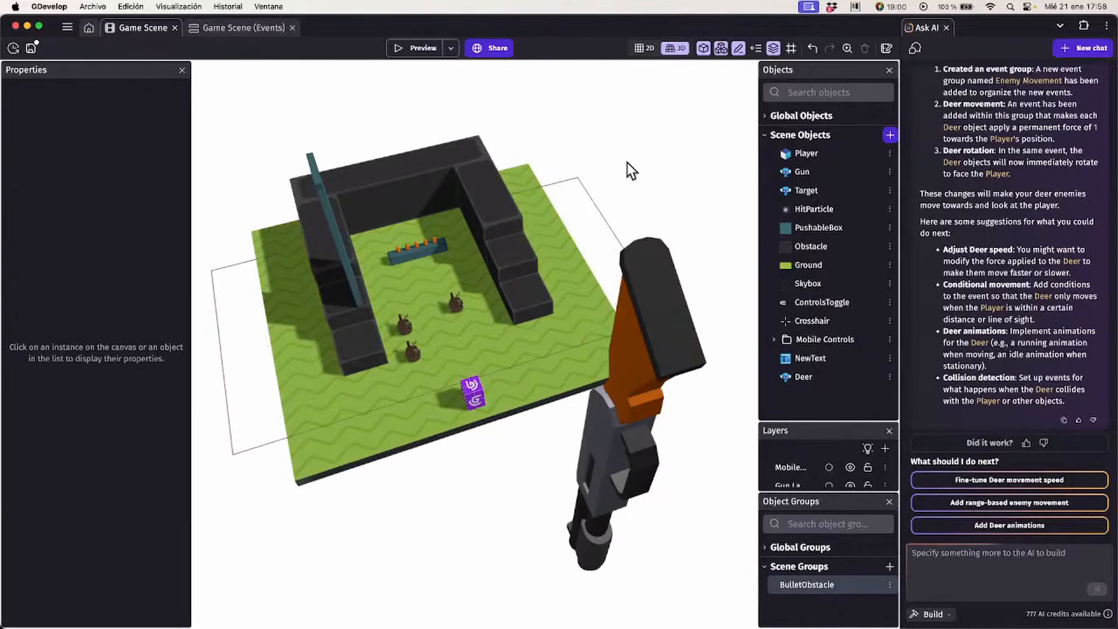
{"action": "scroll", "coordinate": [635, 163], "scroll_direction": "up", "scroll_amount": 5}
{"action": "right_click_drag", "start_coordinate": [624, 125], "coordinate": [604, 228]}
{"action": "scroll", "coordinate": [642, 245], "scroll_direction": "down", "scroll_amount": 5}
{"action": "scroll", "coordinate": [599, 210], "scroll_direction": "up", "scroll_amount": 5}
{"action": "scroll", "coordinate": [603, 228], "scroll_direction": "down", "scroll_amount": 8}
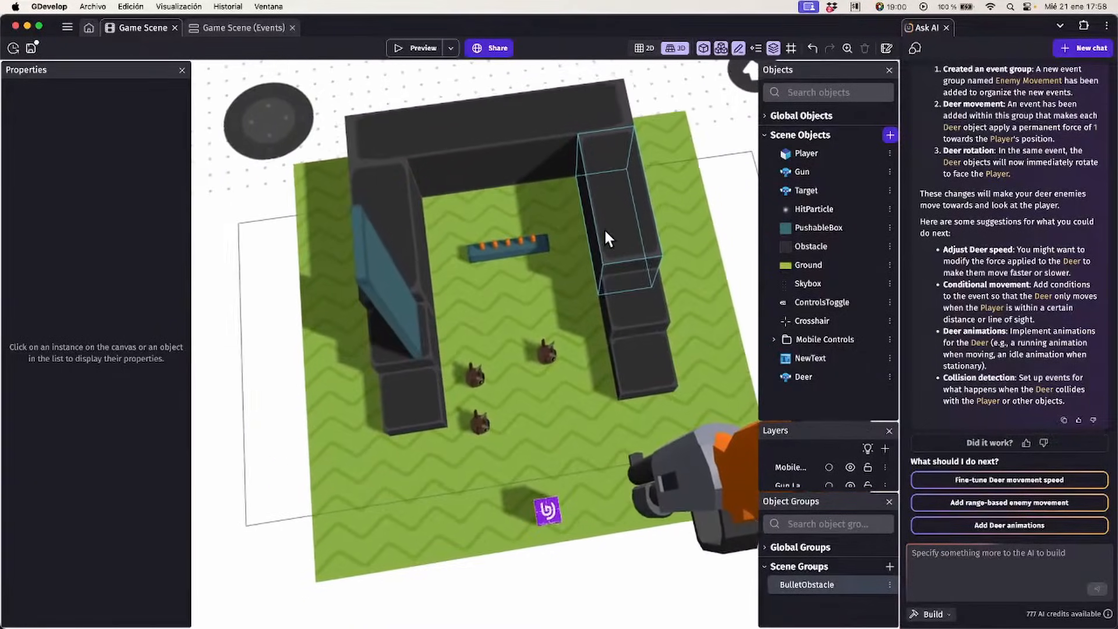
{"action": "scroll", "coordinate": [603, 232], "scroll_direction": "down", "scroll_amount": 2}
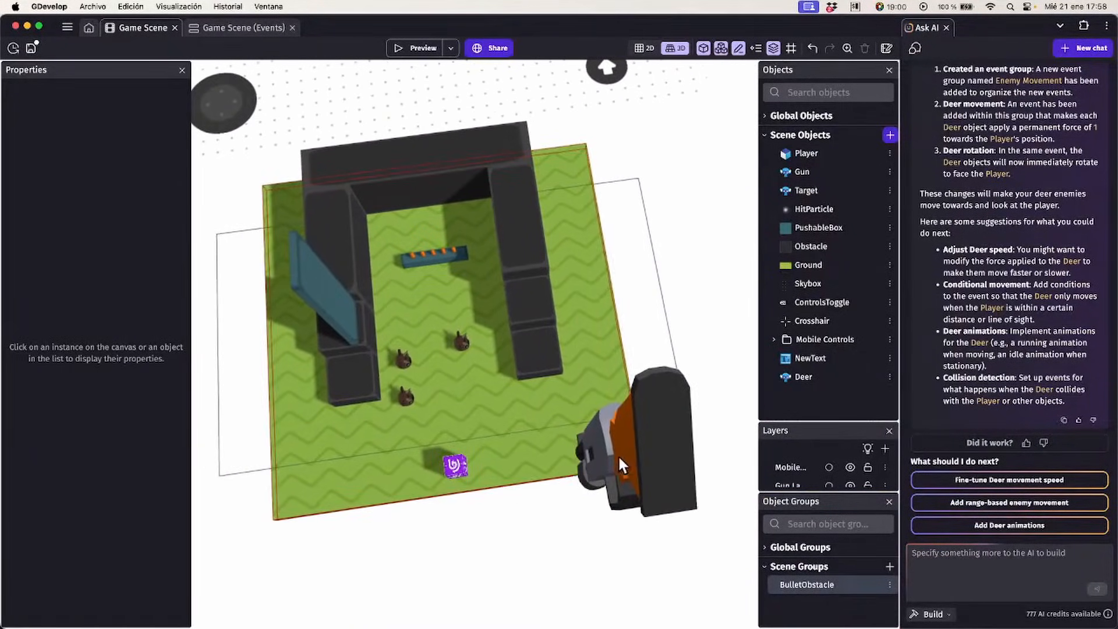
{"action": "left_click", "coordinate": [643, 449]}
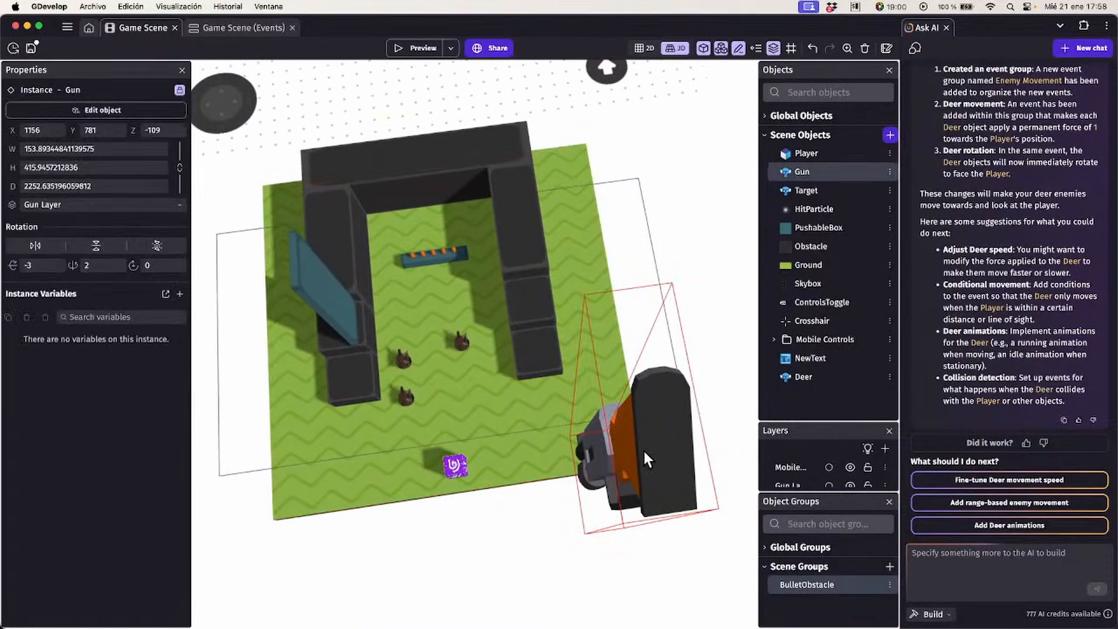
{"action": "left_click", "coordinate": [129, 110]}
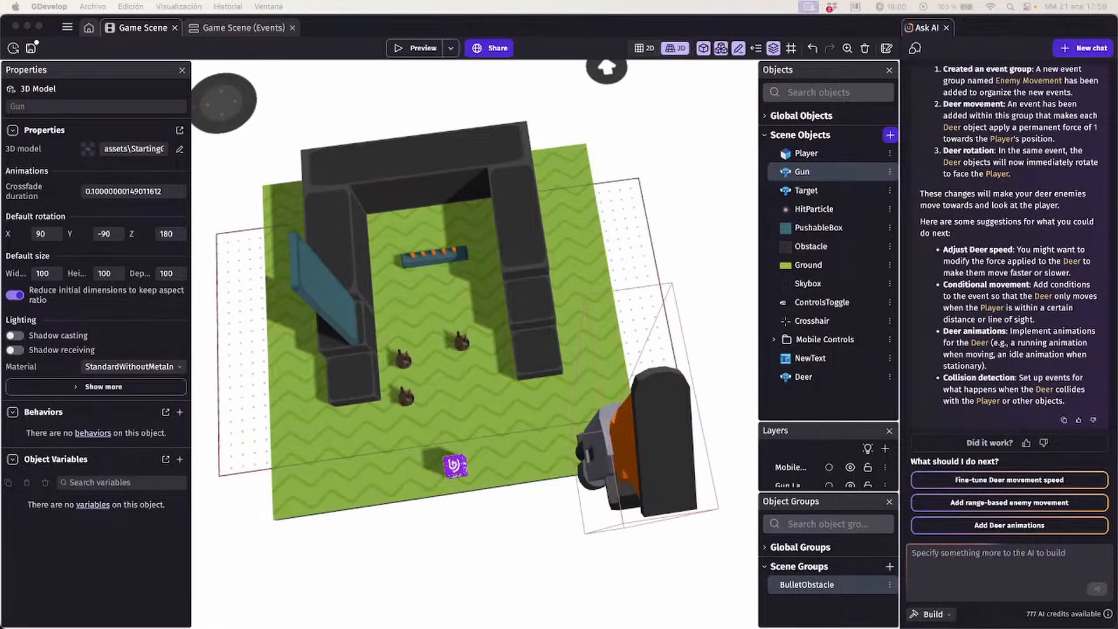
Add an object variable named Positions to the Gun and set its type to Structure
{"action": "left_click", "coordinate": [176, 505]}
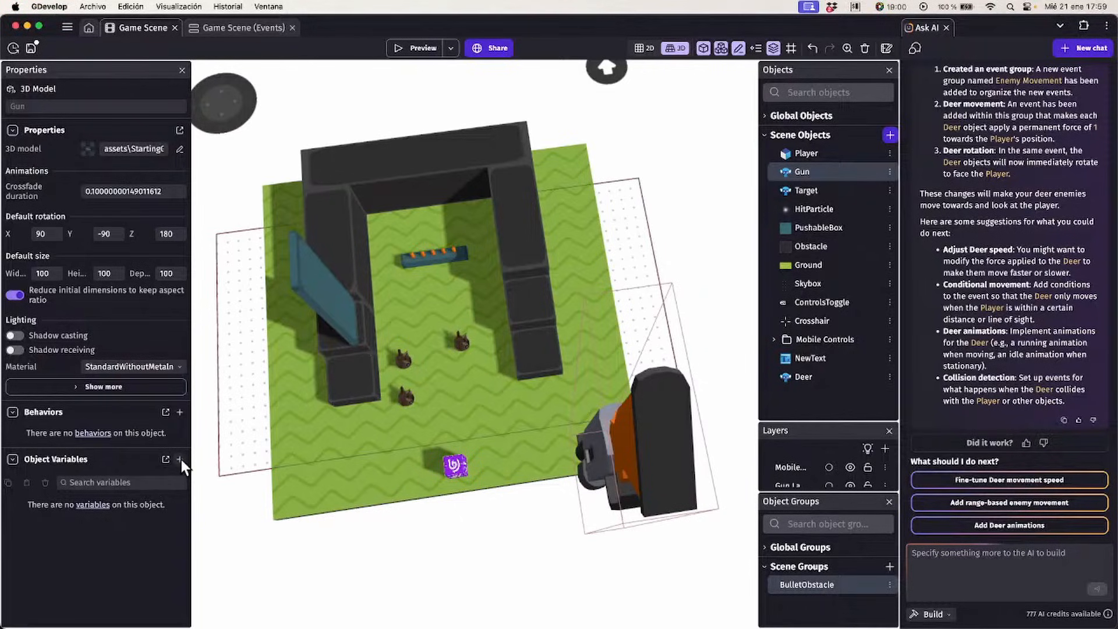
{"action": "left_click", "coordinate": [180, 459]}
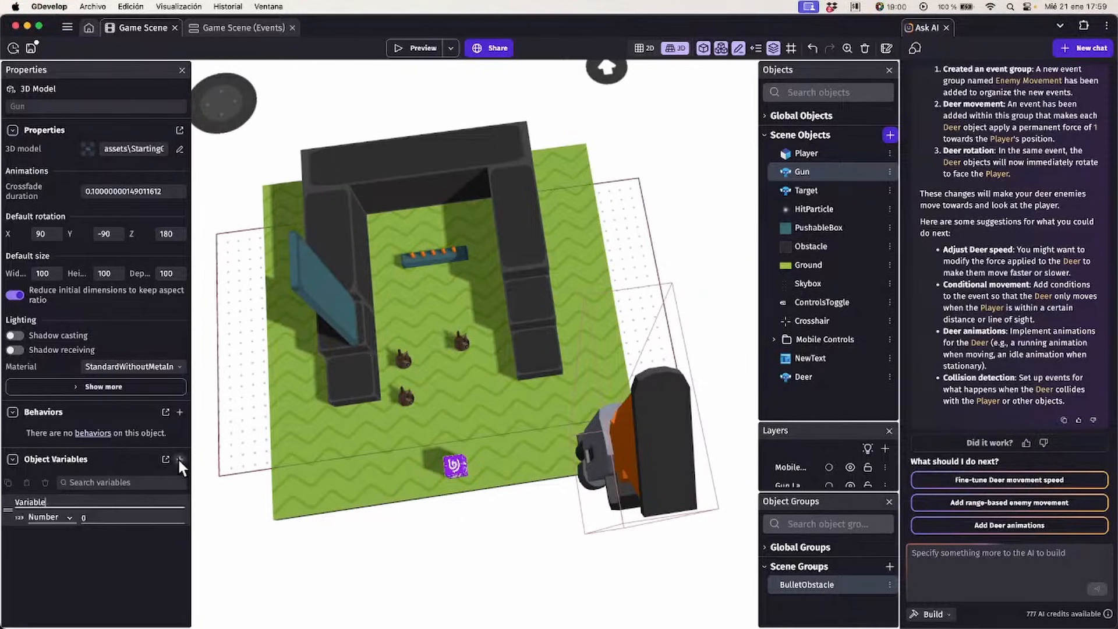
{"action": "double_click", "coordinate": [55, 500]}
{"action": "type", "text": "Positions"}
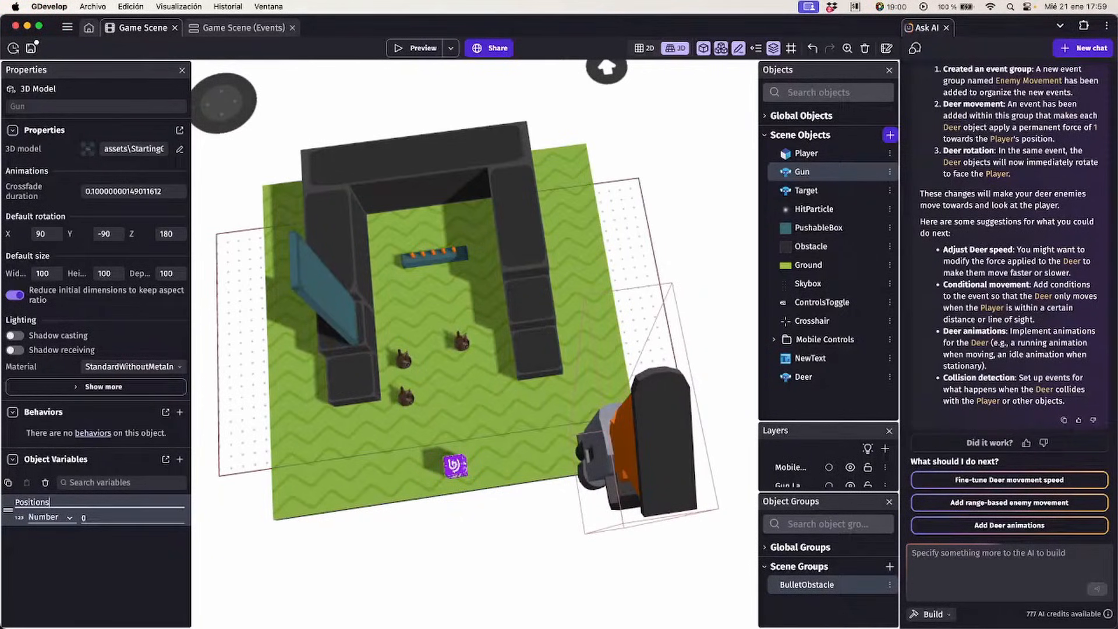
{"action": "left_click", "coordinate": [44, 517]}
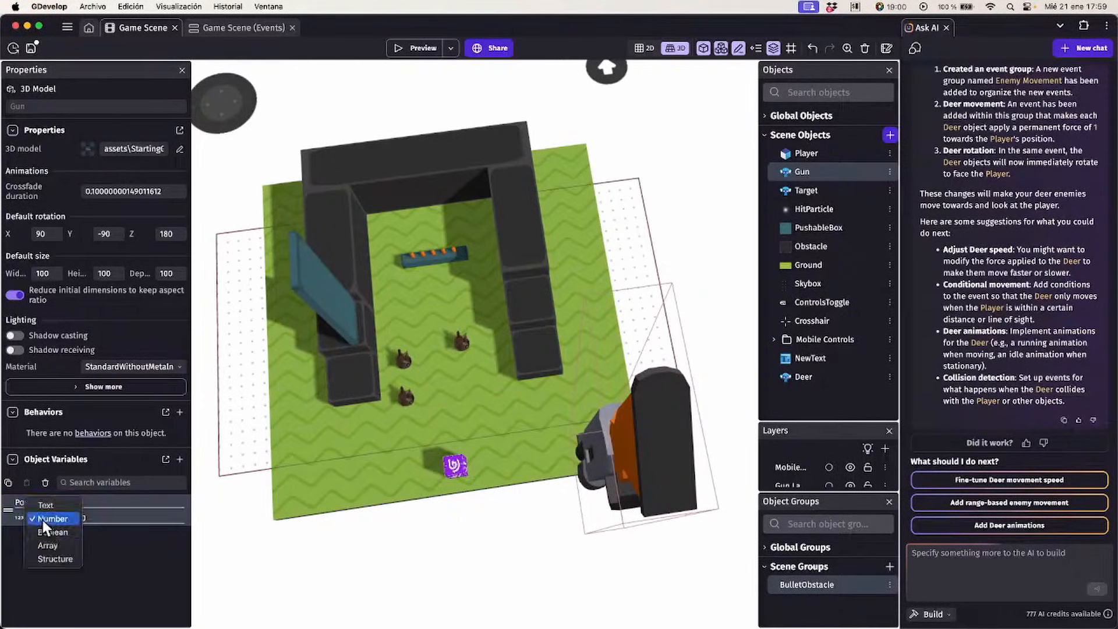
{"action": "left_click", "coordinate": [50, 555]}
Add a child variable named Start to Positions and set its type to Structure
{"action": "left_click", "coordinate": [178, 518]}
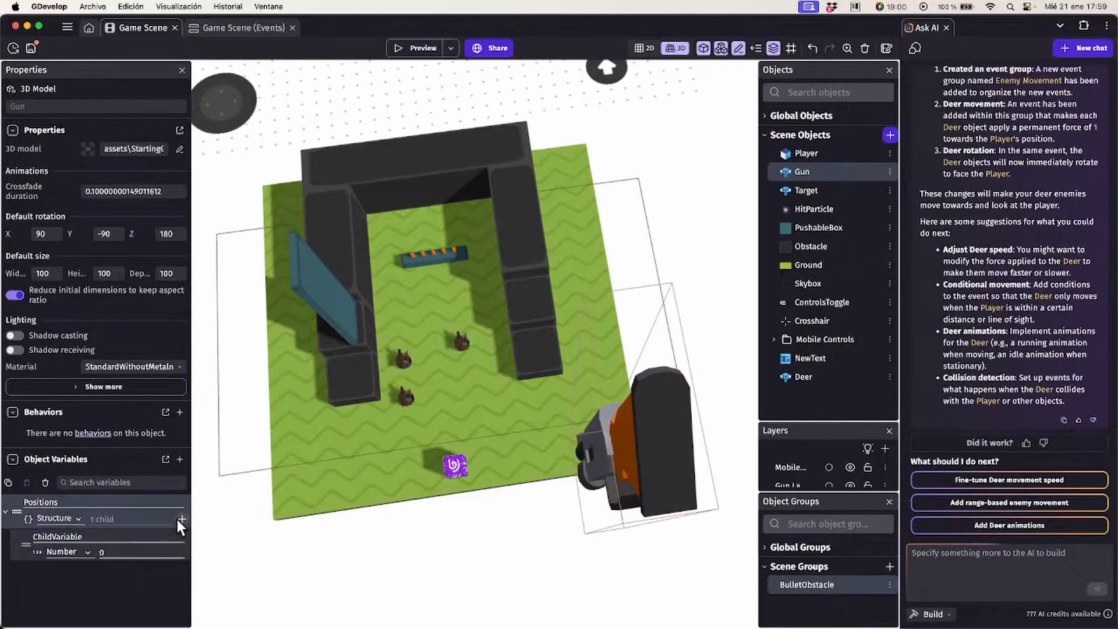
{"action": "double_click", "coordinate": [100, 536]}
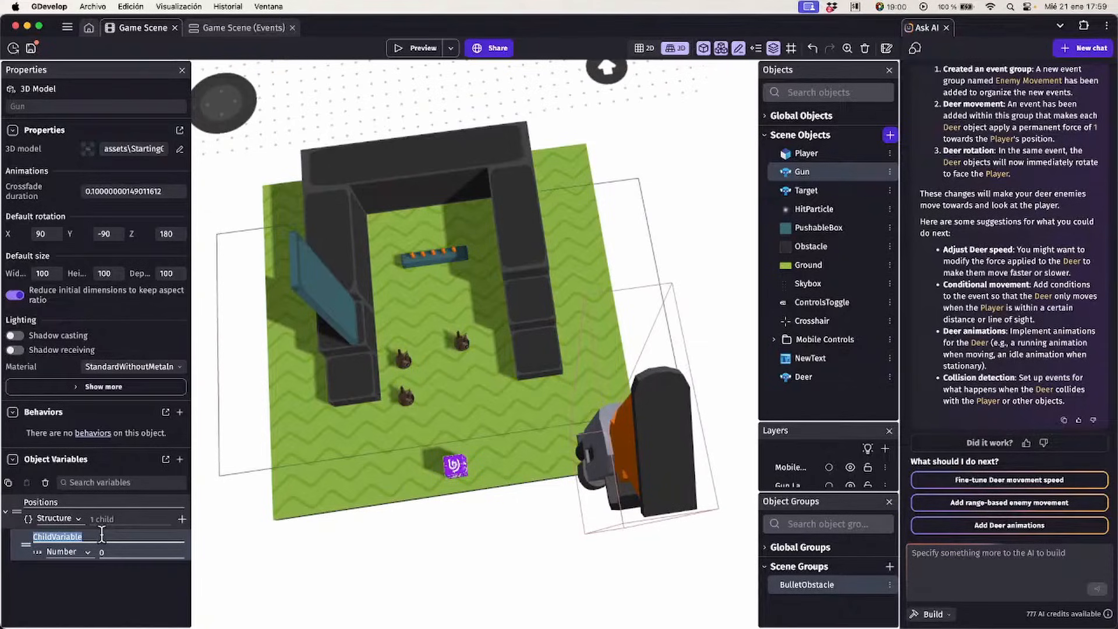
{"action": "type", "text": "Start"}
{"action": "left_click", "coordinate": [81, 553]}
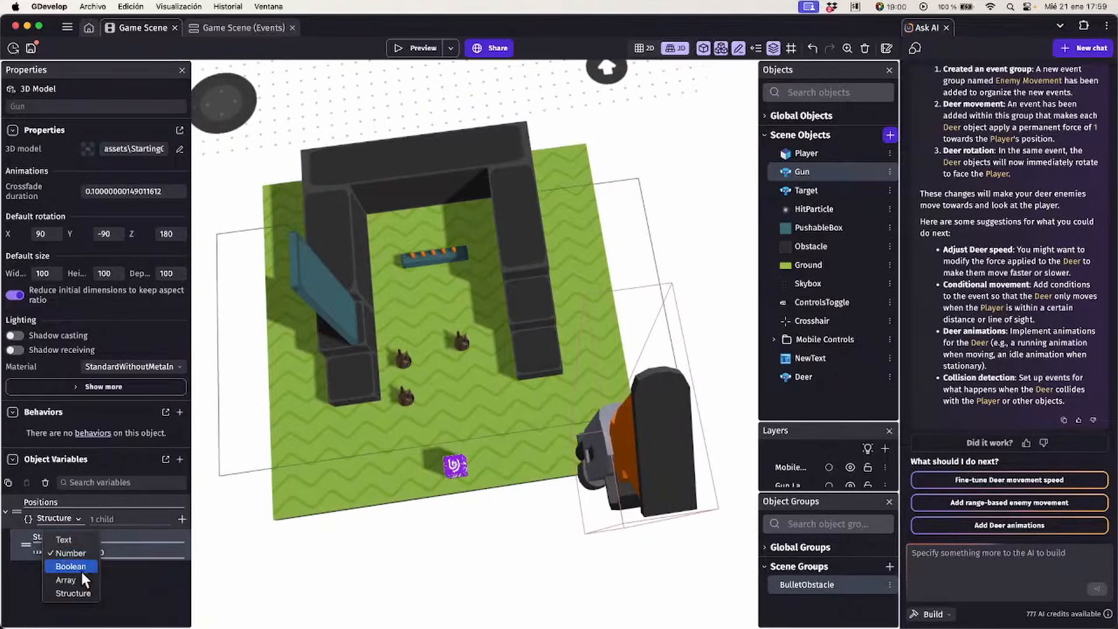
{"action": "left_click", "coordinate": [80, 591]}
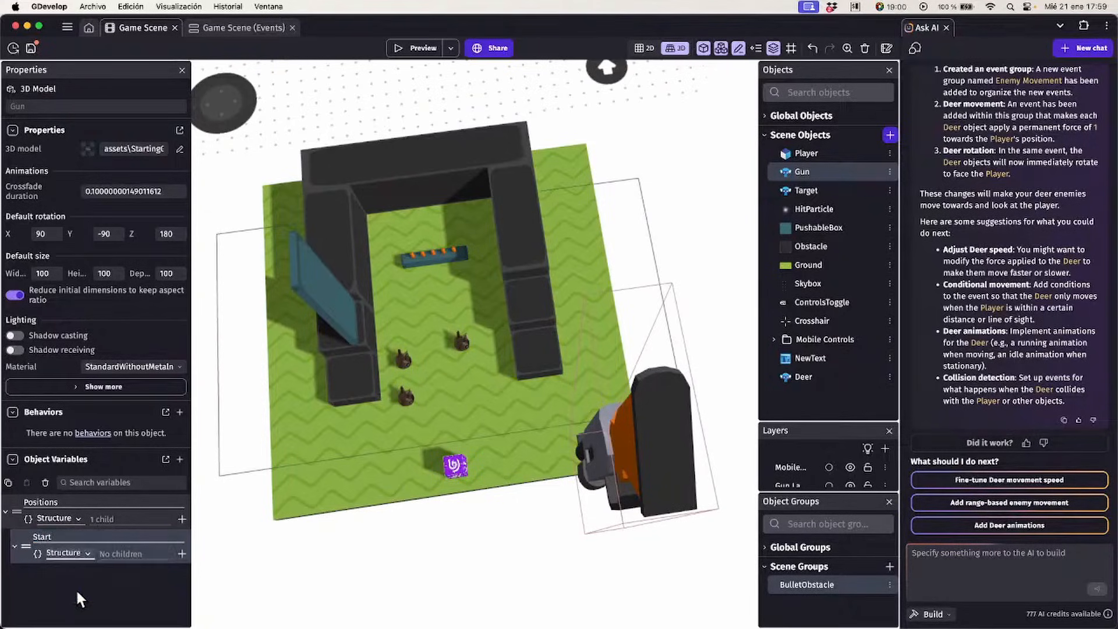
Add six number children to the Start structure, naming the first one X
{"action": "left_click", "coordinate": [182, 553]}
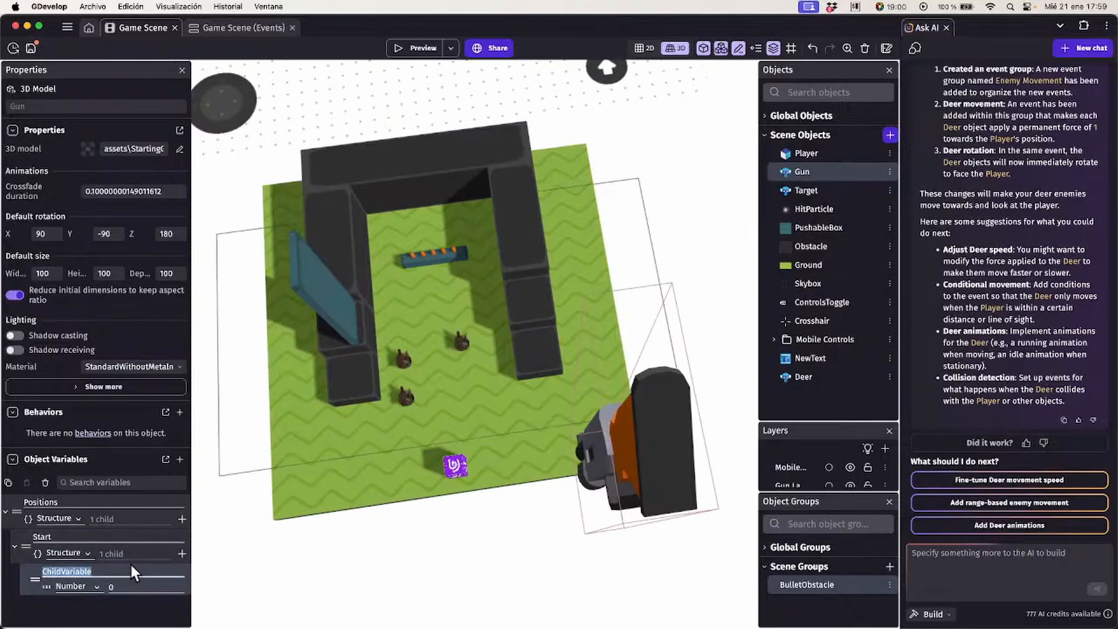
{"action": "type", "text": "X"}
{"action": "left_click", "coordinate": [182, 553]}
{"action": "left_click", "coordinate": [179, 555]}
{"action": "left_click", "coordinate": [179, 555]}
{"action": "left_click", "coordinate": [179, 555]}
{"action": "left_click", "coordinate": [178, 554]}
{"action": "scroll", "coordinate": [134, 566], "scroll_direction": "down", "scroll_amount": 3}
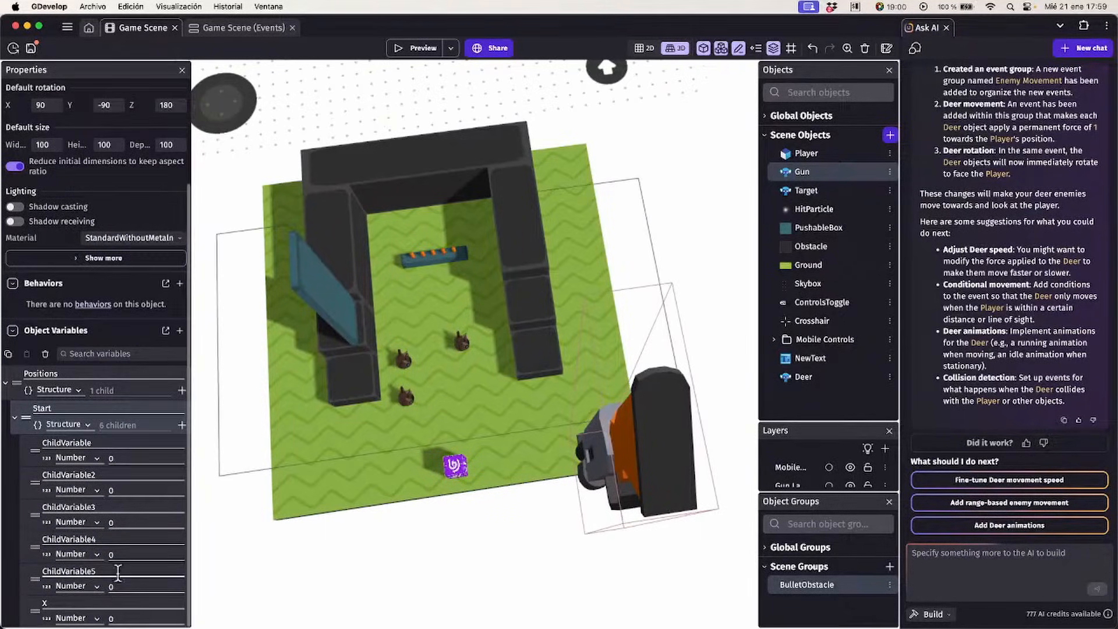
Rename two of the default-named children of Start as Y and Z
{"action": "double_click", "coordinate": [80, 443]}
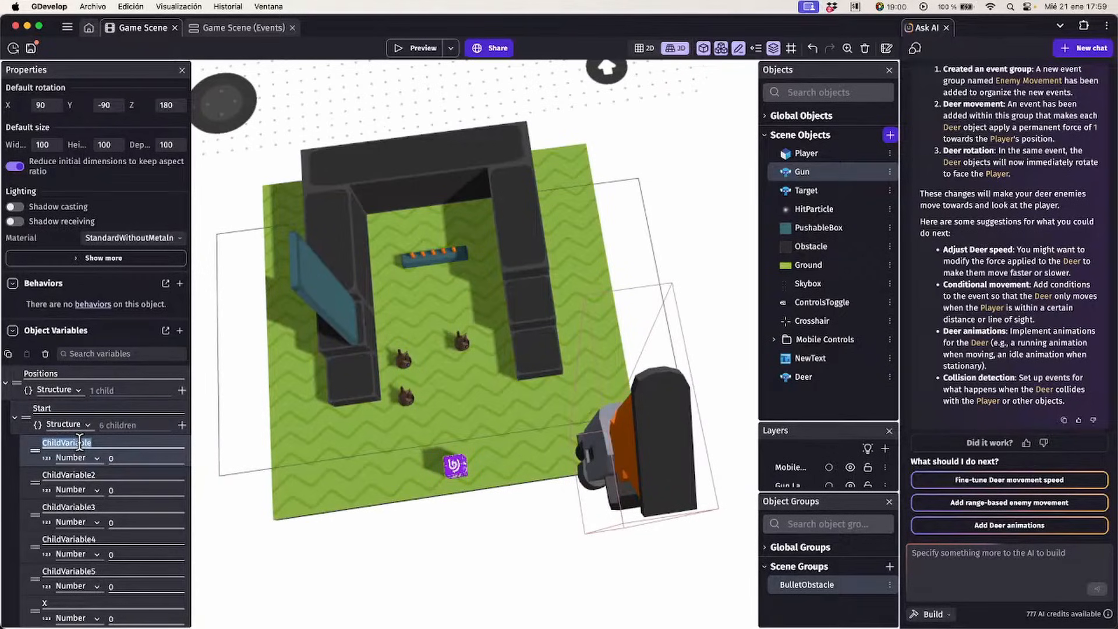
{"action": "type", "text": "Y"}
{"action": "double_click", "coordinate": [80, 442]}
{"action": "type", "text": "Z"}
Rename the remaining three default-named children of Start as RotationX, RotationY and RotationZ
{"action": "double_click", "coordinate": [94, 447]}
{"action": "type", "text": "Roatita"}
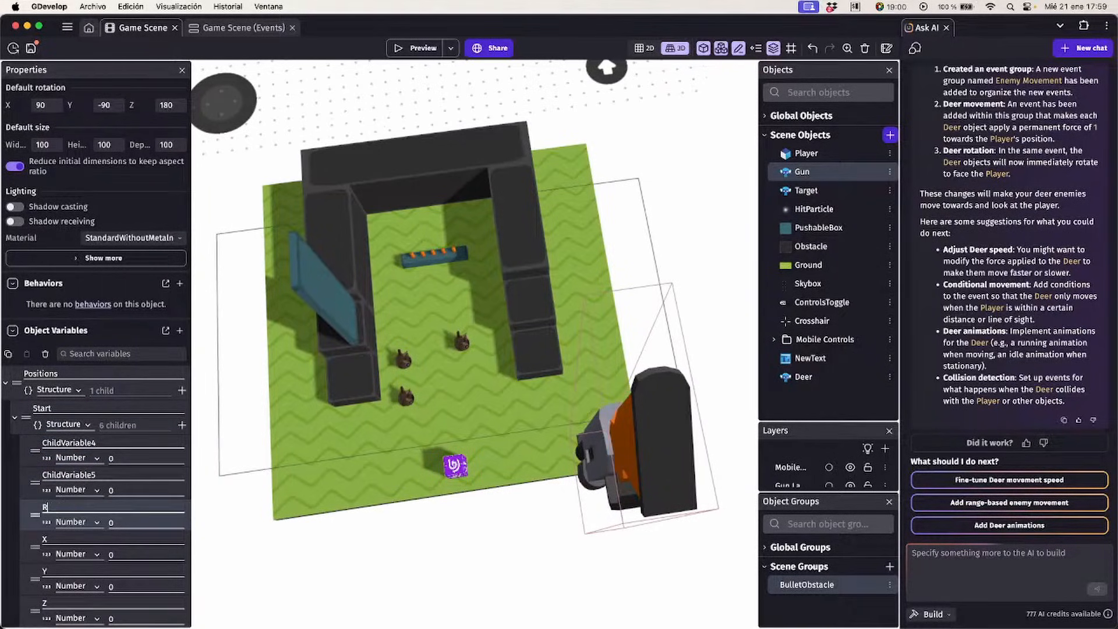
{"action": "key", "text": "BackSpace"}
{"action": "key", "text": "BackSpace"}
{"action": "key", "text": "BackSpace"}
{"action": "key", "text": "BackSpace"}
{"action": "key", "text": "BackSpace"}
{"action": "type", "text": "tationX"}
{"action": "left_click", "coordinate": [87, 444]}
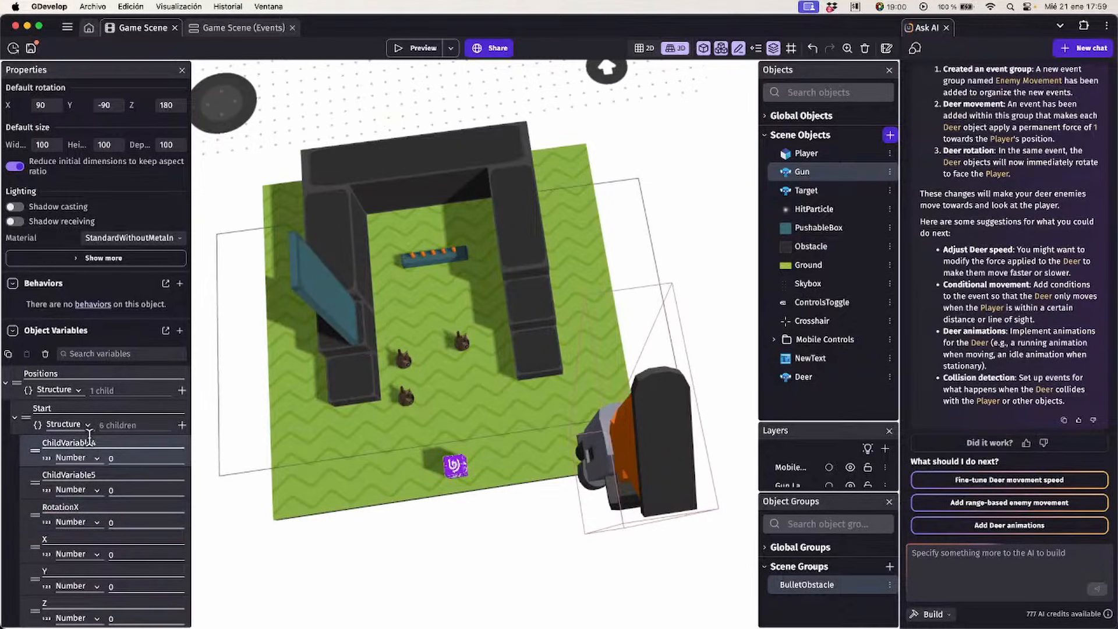
{"action": "double_click", "coordinate": [89, 443]}
{"action": "type", "text": "RotationY"}
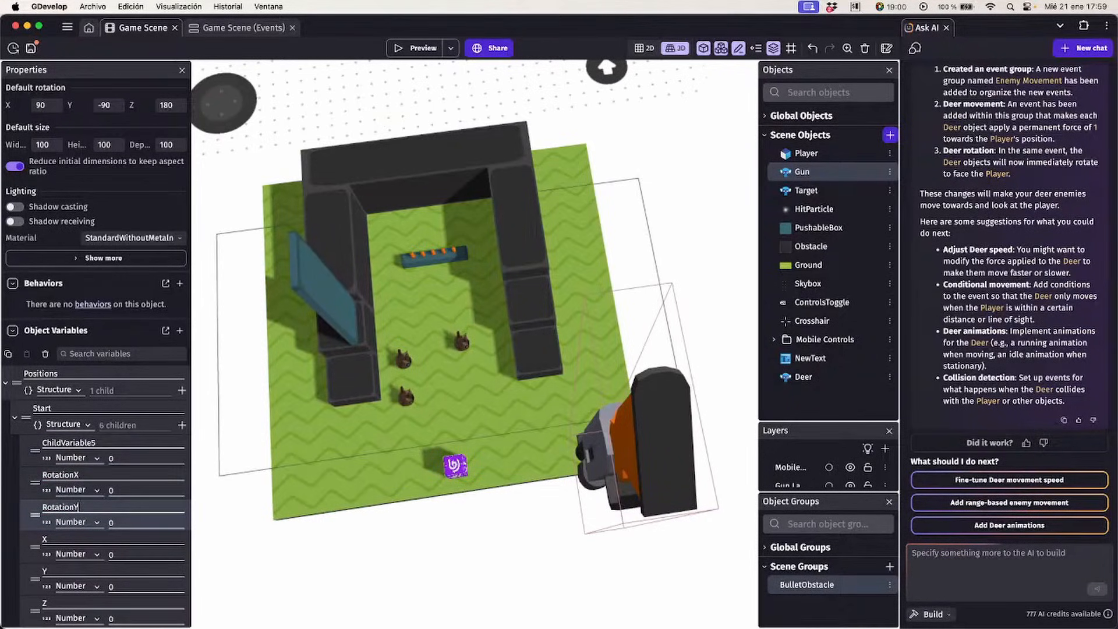
{"action": "left_click", "coordinate": [82, 442]}
{"action": "double_click", "coordinate": [82, 443]}
{"action": "type", "text": "RotationZ"}
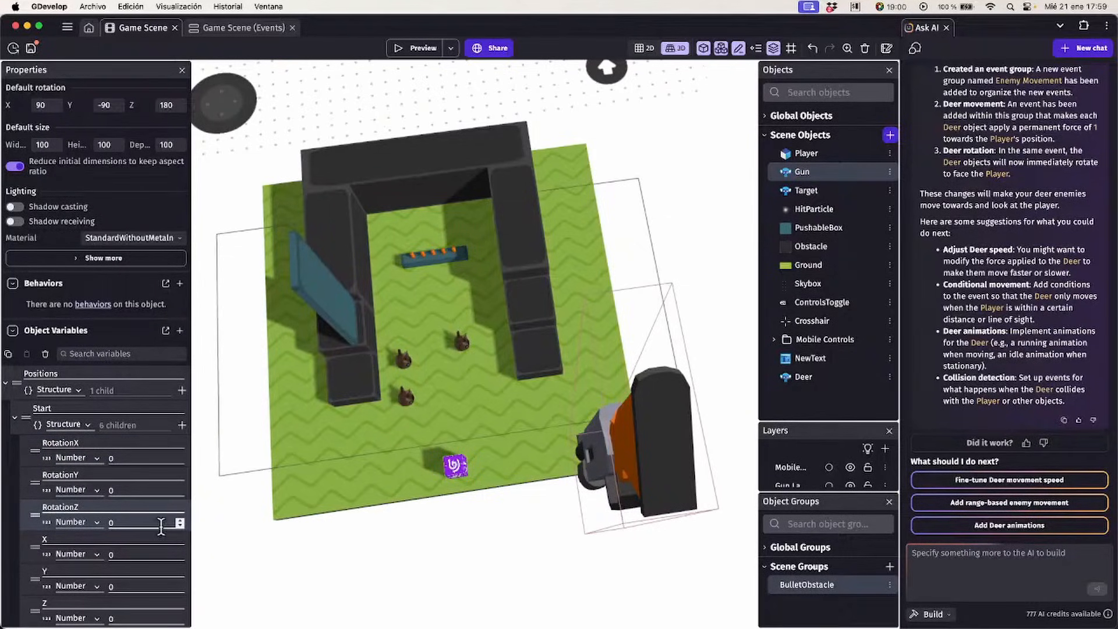
Compare the gun instance's position and rotation fields in the scene with the children of the Positions variable
{"action": "left_click", "coordinate": [124, 458]}
{"action": "left_click", "coordinate": [126, 489]}
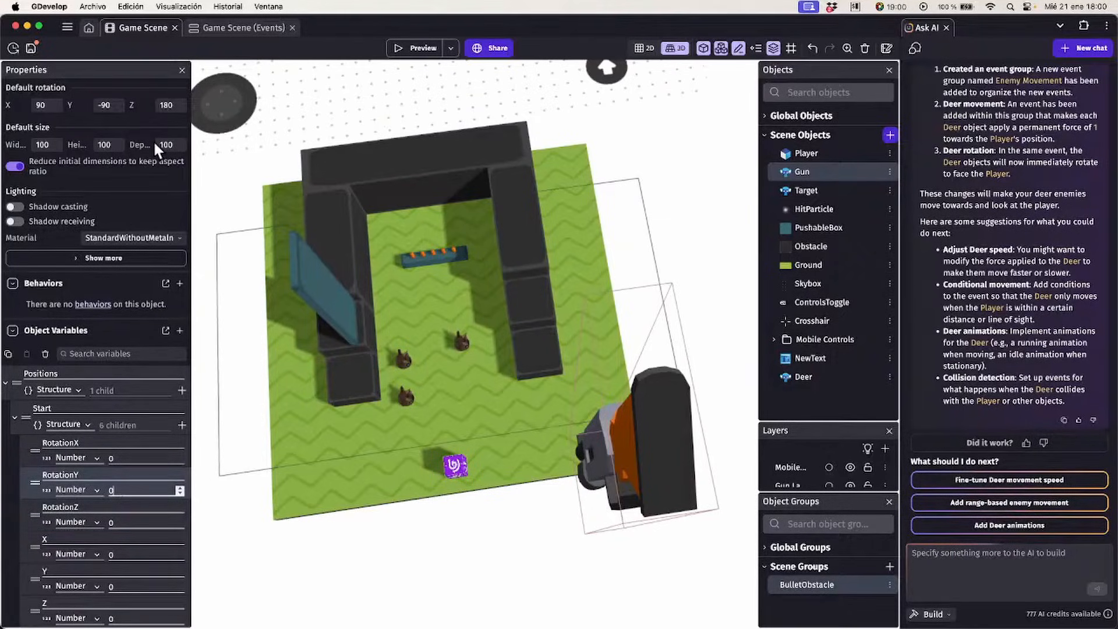
{"action": "scroll", "coordinate": [149, 158], "scroll_direction": "up", "scroll_amount": 4}
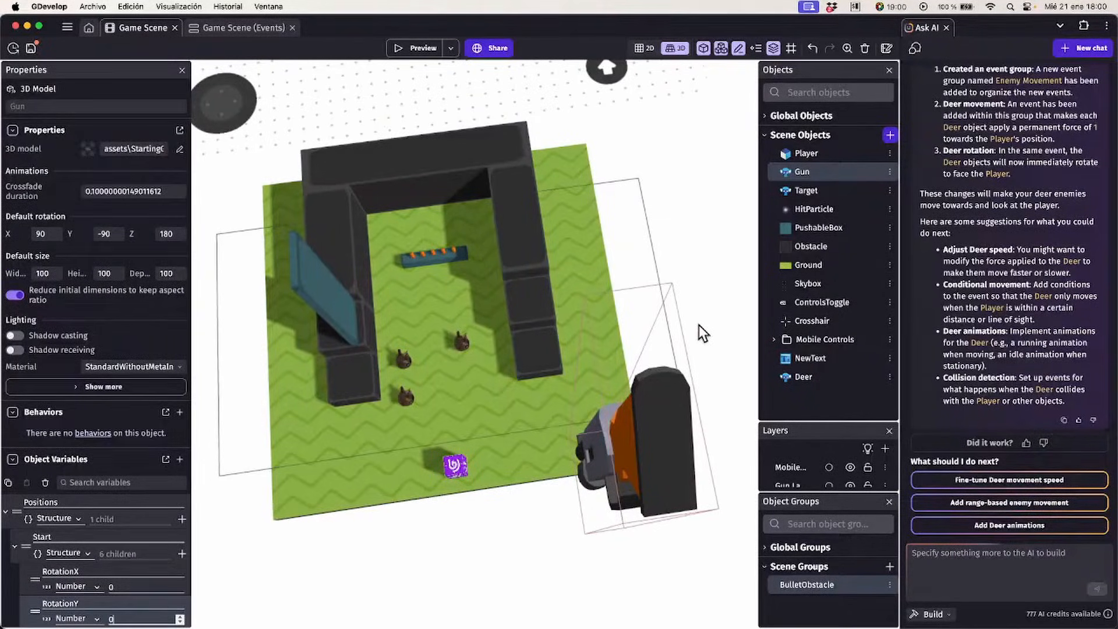
{"action": "left_click", "coordinate": [703, 306]}
{"action": "left_click", "coordinate": [633, 441]}
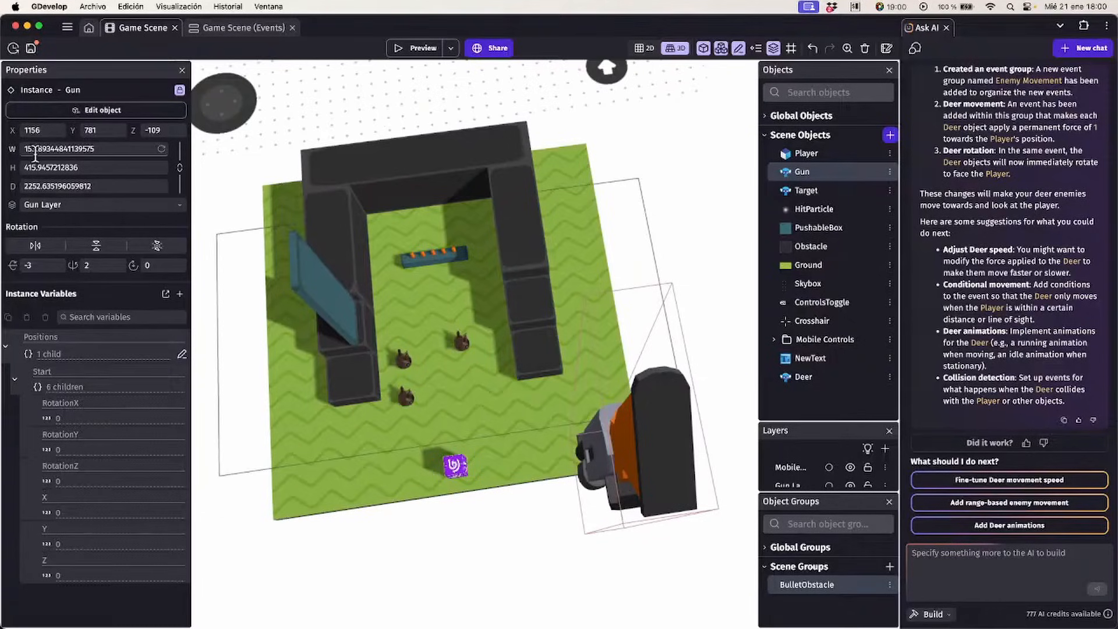
{"action": "double_click", "coordinate": [89, 130]}
{"action": "double_click", "coordinate": [164, 132]}
{"action": "right_click_drag", "start_coordinate": [725, 252], "coordinate": [665, 233]}
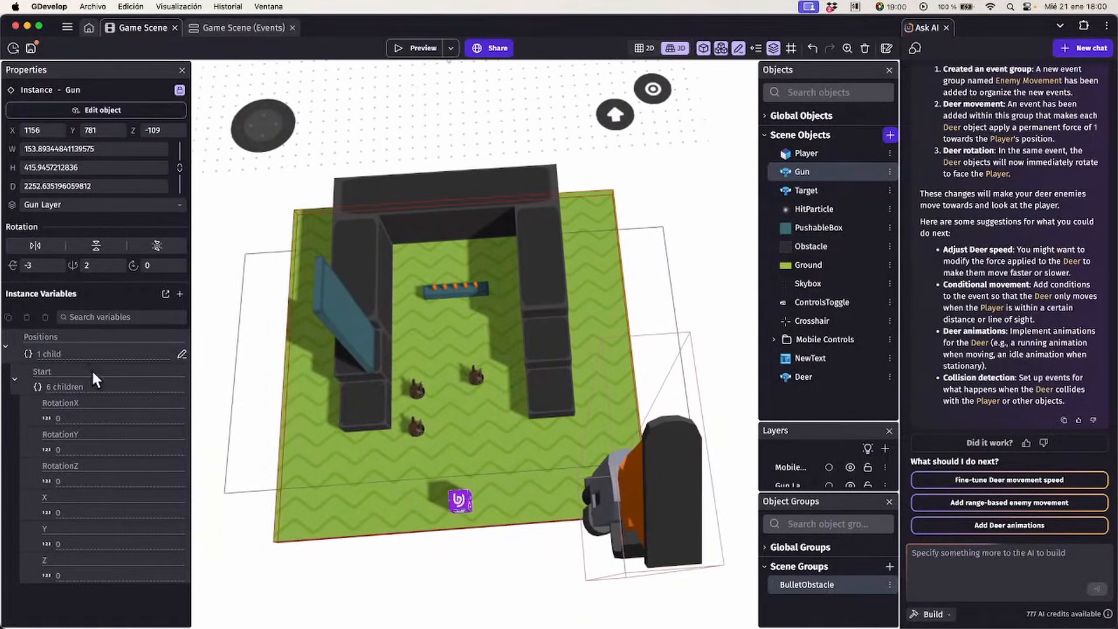
{"action": "left_click", "coordinate": [88, 424]}
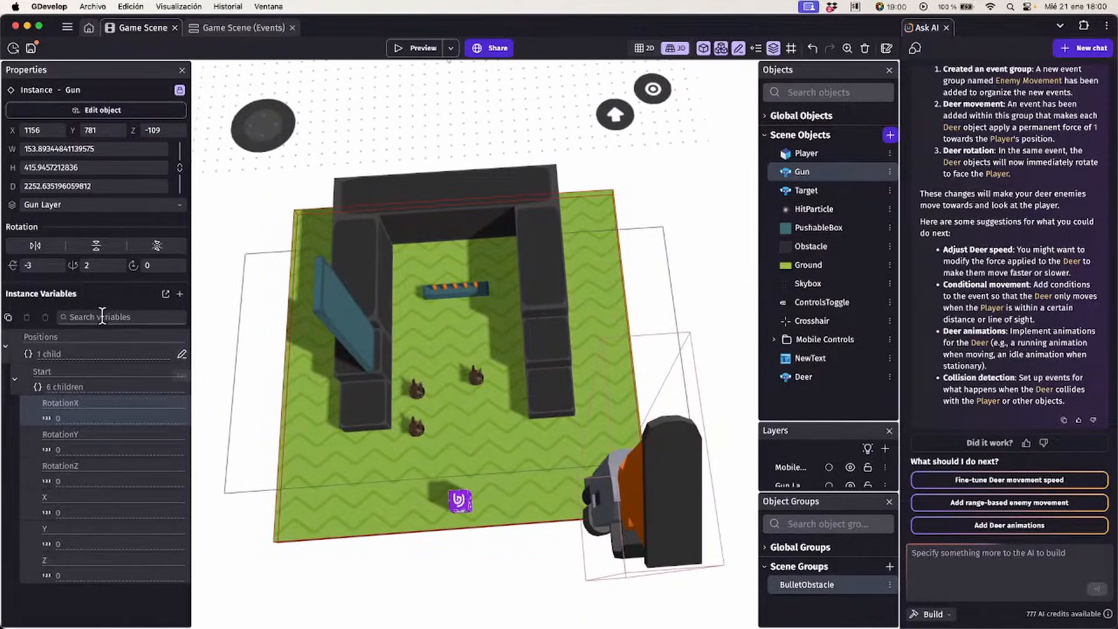
{"action": "left_click", "coordinate": [46, 130]}
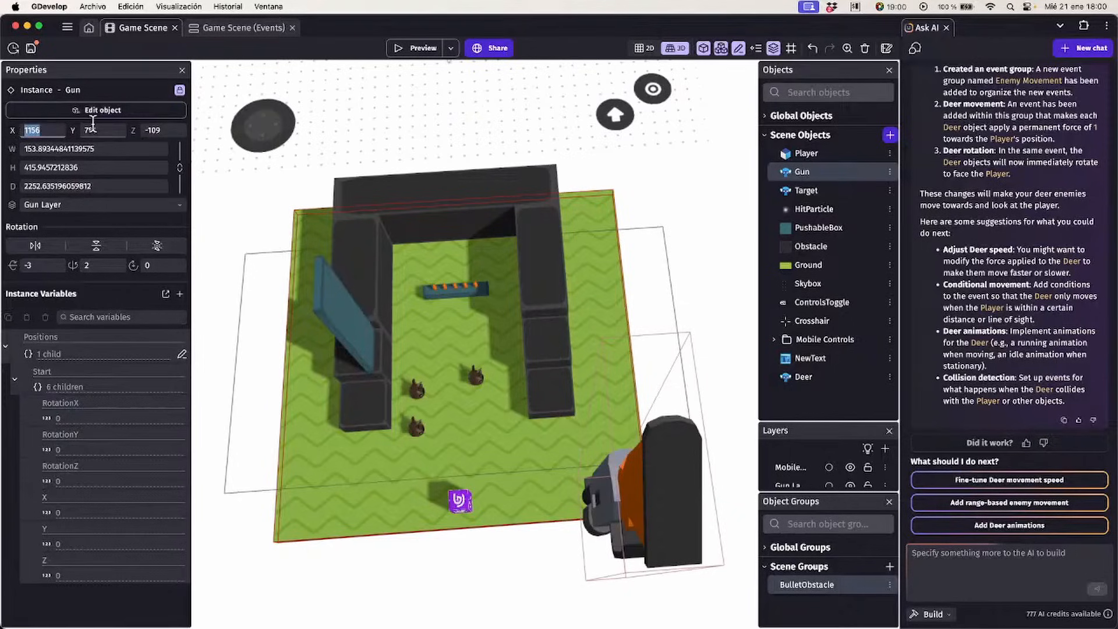
Set the X child of the Gun object's Start structure to 1156 and apply the change
{"action": "double_click", "coordinate": [648, 497]}
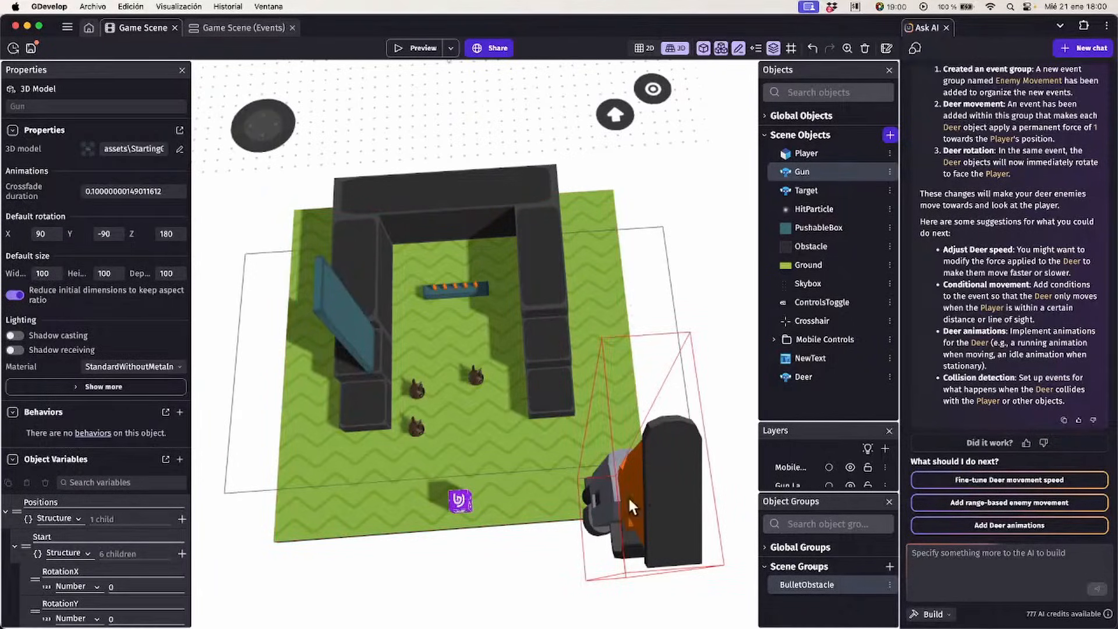
{"action": "left_click", "coordinate": [697, 298]}
{"action": "left_click", "coordinate": [648, 456]}
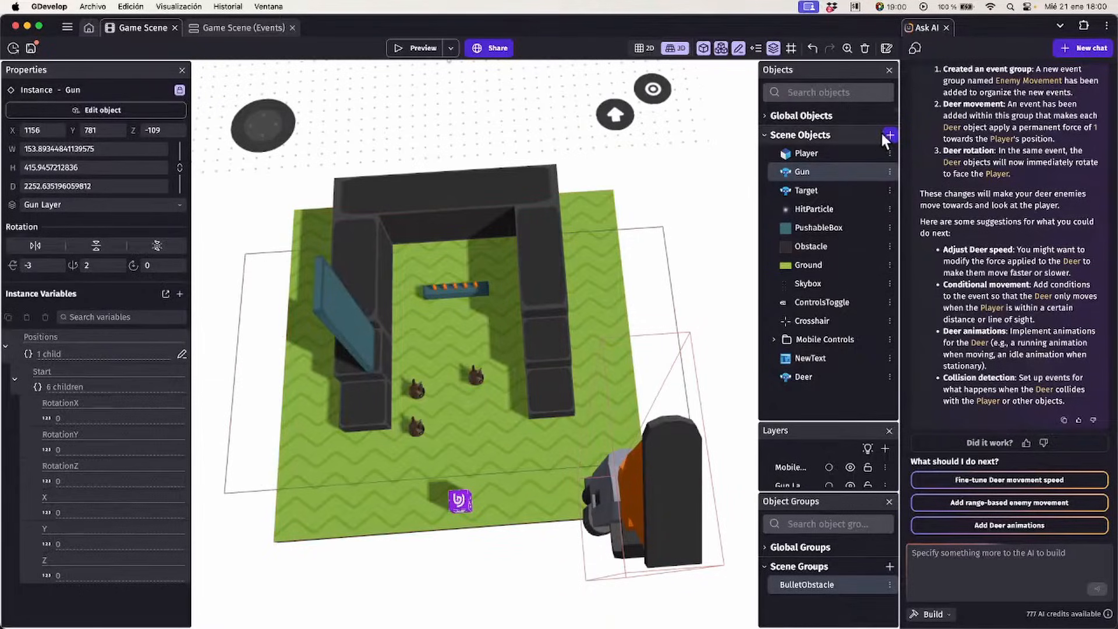
{"action": "double_click", "coordinate": [836, 169]}
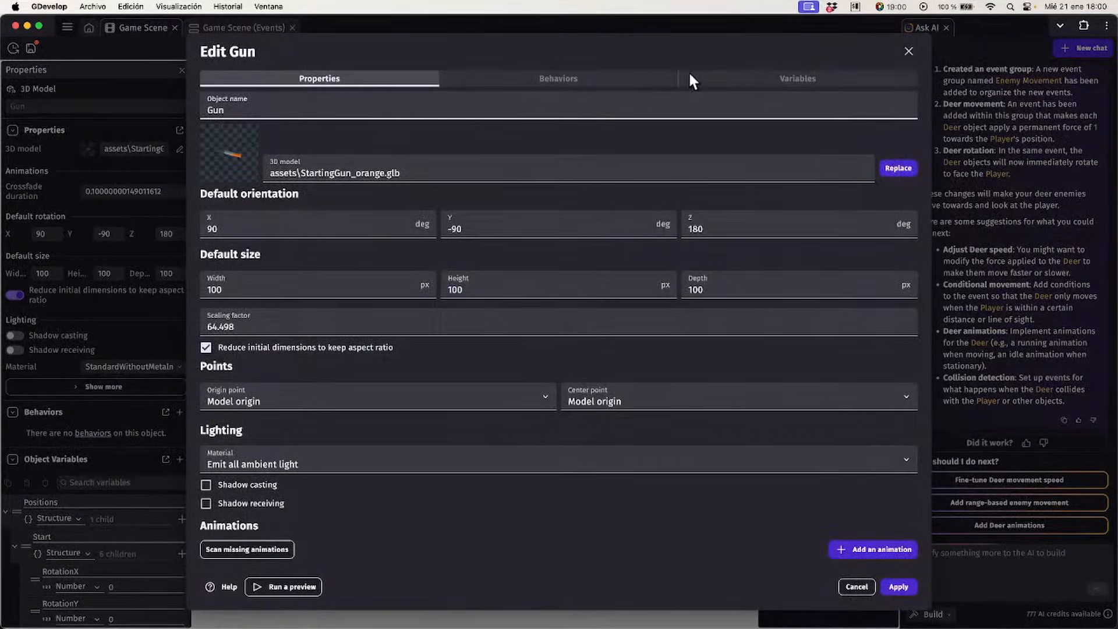
{"action": "left_click", "coordinate": [675, 78]}
{"action": "left_click", "coordinate": [696, 77]}
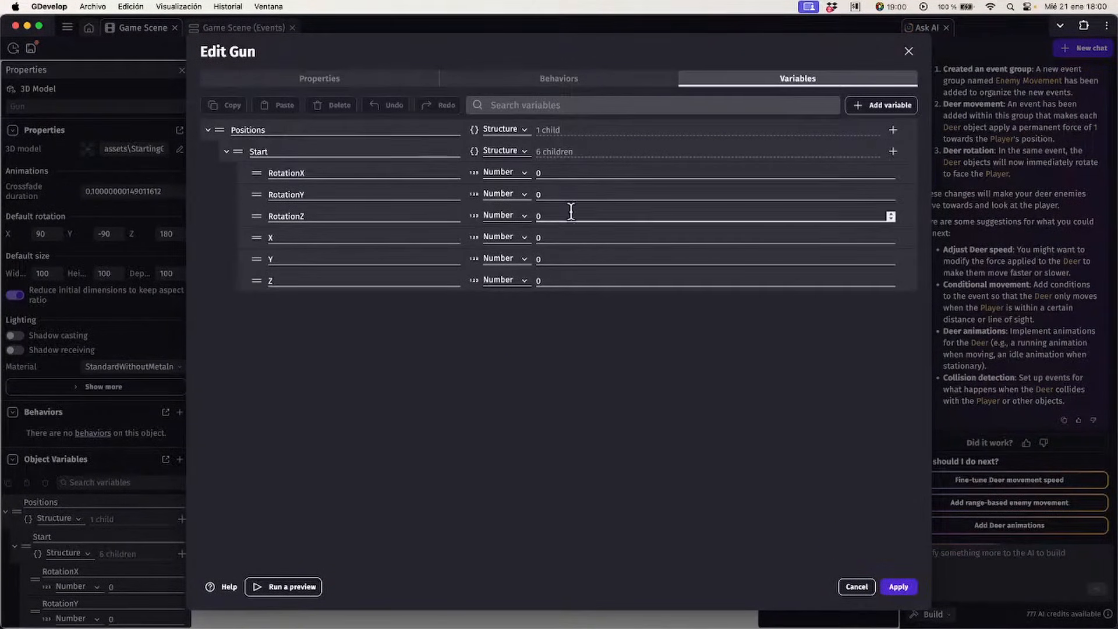
{"action": "double_click", "coordinate": [564, 237]}
{"action": "type", "text": "100"}
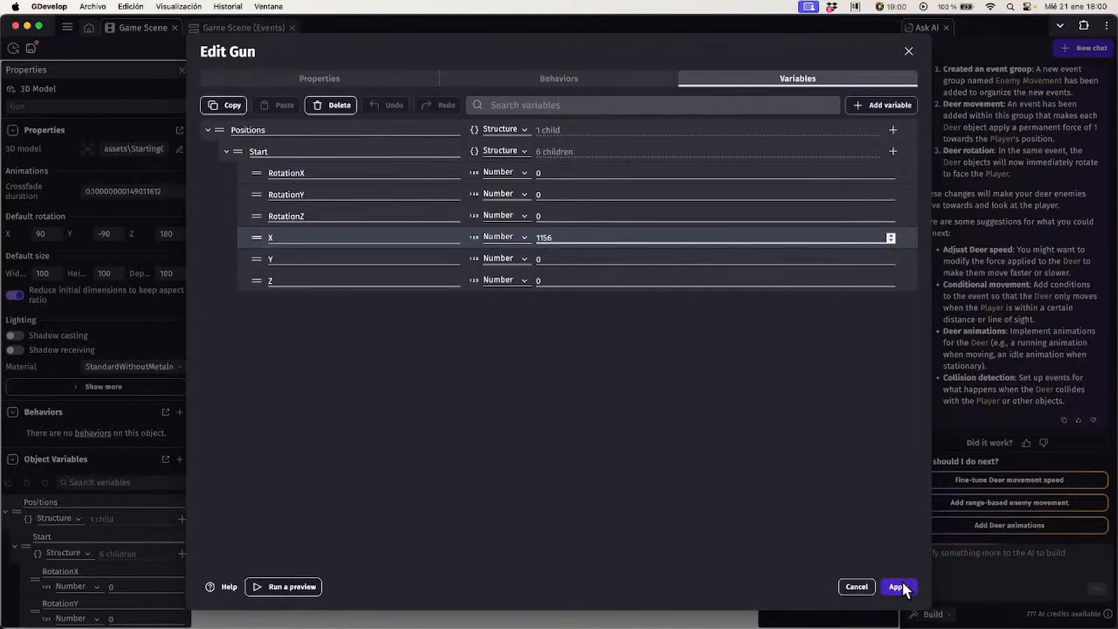
{"action": "left_click", "coordinate": [903, 585]}
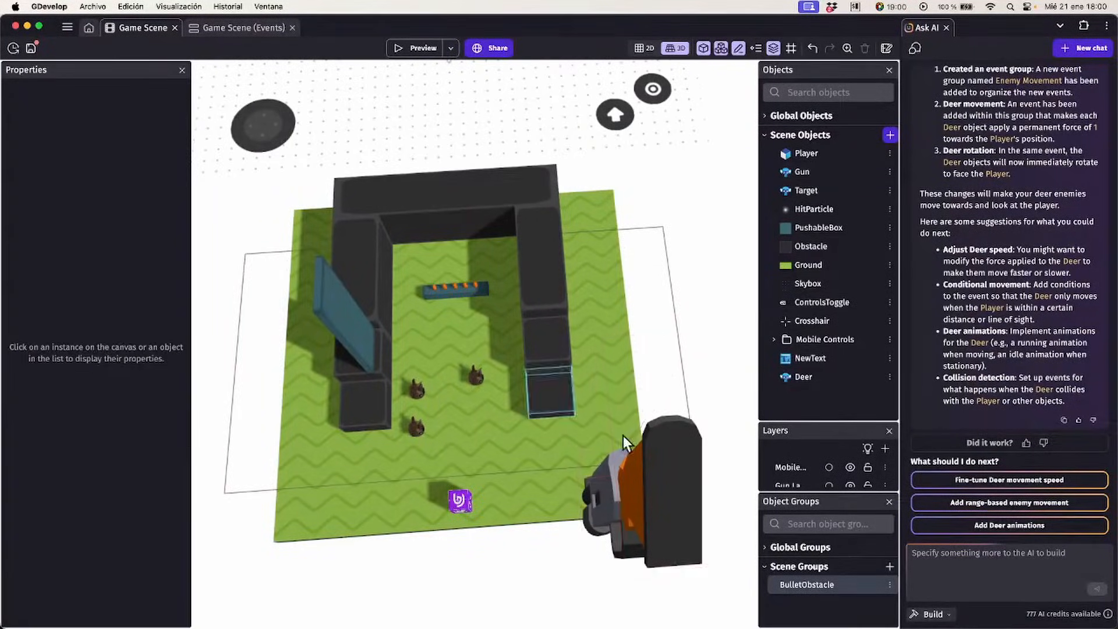
Set the Y and Z children of the Gun object's Start structure to 781 and -109, and apply the changes
{"action": "left_click", "coordinate": [598, 496]}
{"action": "double_click", "coordinate": [109, 130]}
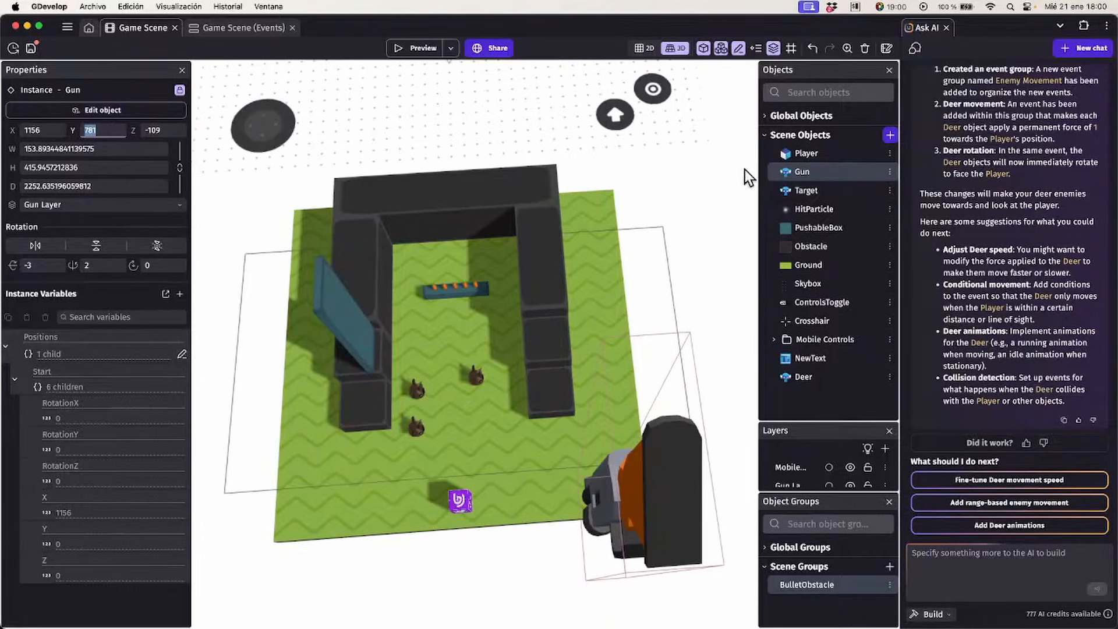
{"action": "double_click", "coordinate": [807, 174]}
{"action": "left_click", "coordinate": [715, 76]}
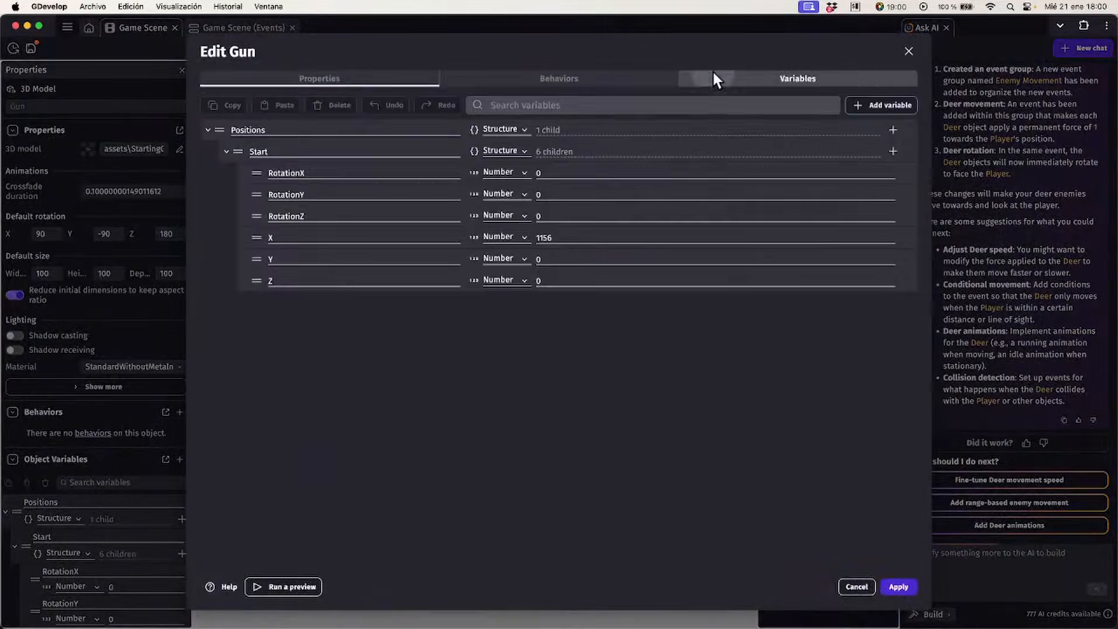
{"action": "left_click", "coordinate": [557, 254]}
{"action": "type", "text": "781"}
{"action": "key", "text": "Tab"}
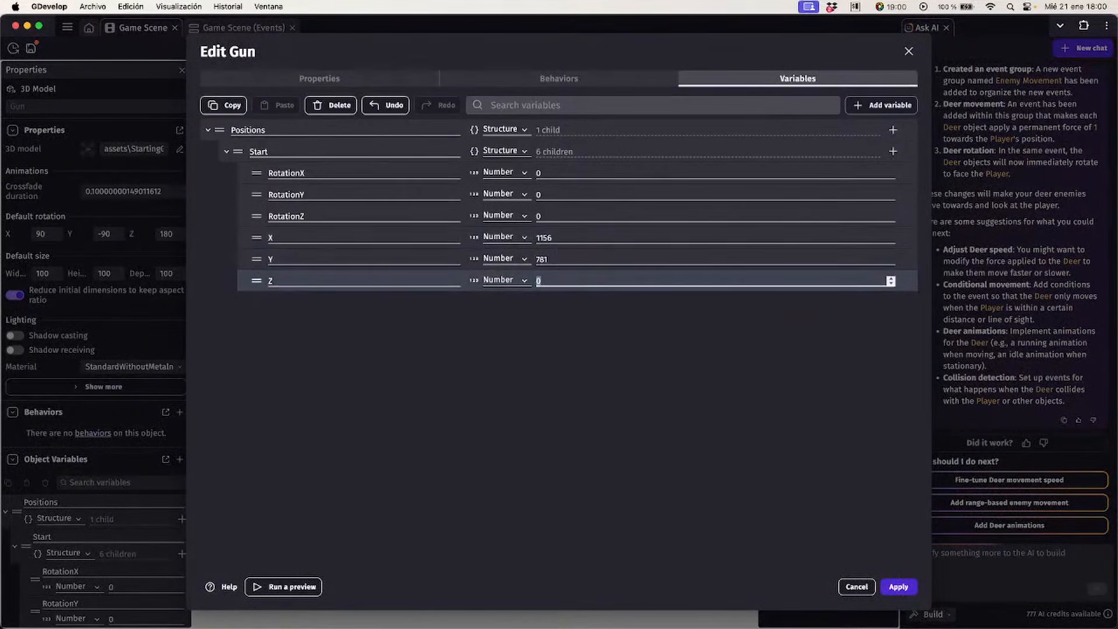
{"action": "type", "text": "-109"}
{"action": "left_click", "coordinate": [899, 586]}
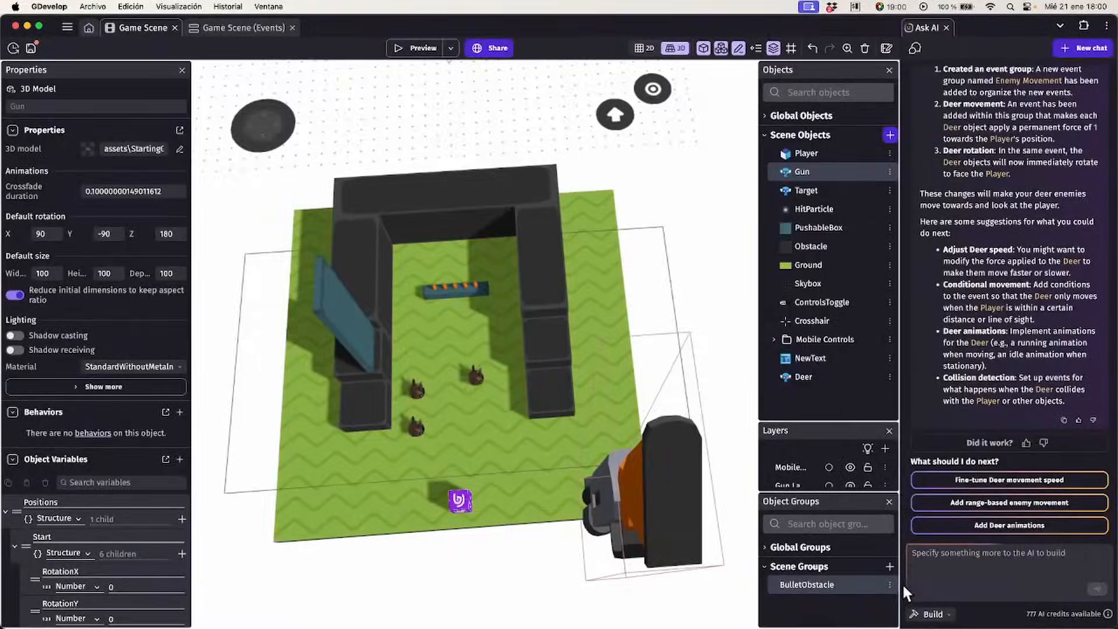
Set the gun instance's X and Y rotation to 0 and check the result in a game preview
{"action": "left_click", "coordinate": [718, 376]}
{"action": "left_click", "coordinate": [644, 454]}
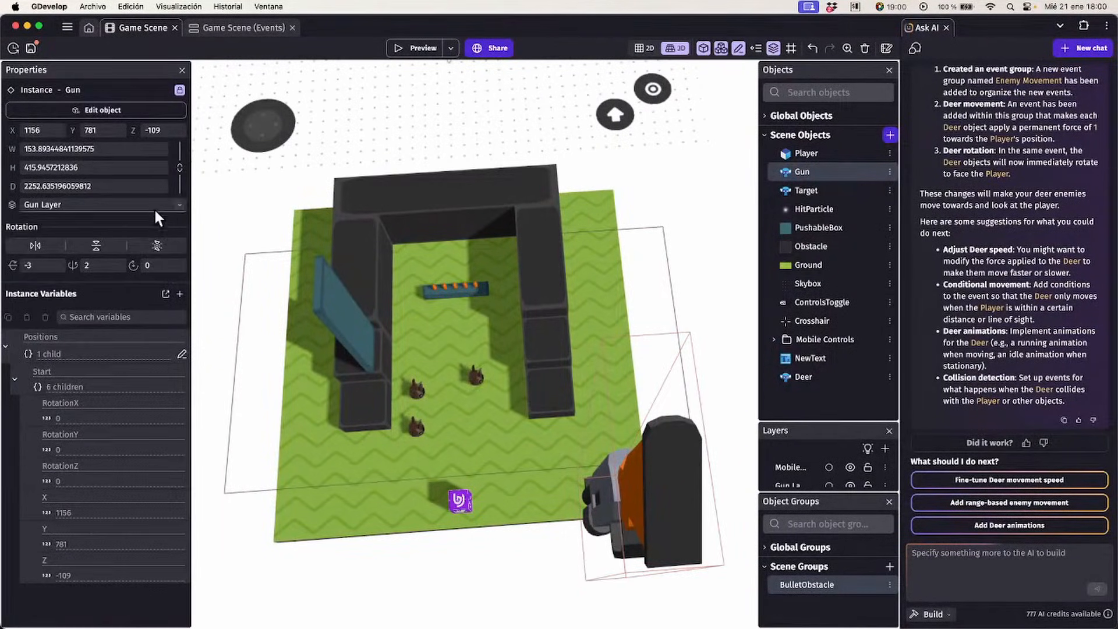
{"action": "left_click", "coordinate": [37, 266]}
{"action": "type", "text": "0"}
{"action": "key", "text": "Tab"}
{"action": "type", "text": "0"}
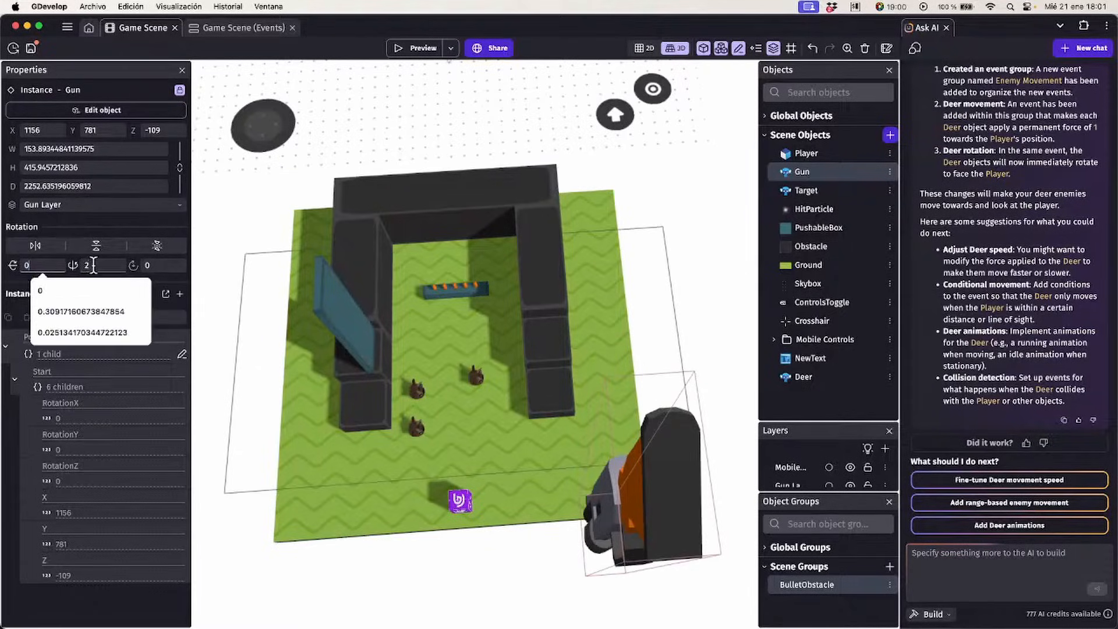
{"action": "left_click", "coordinate": [504, 106]}
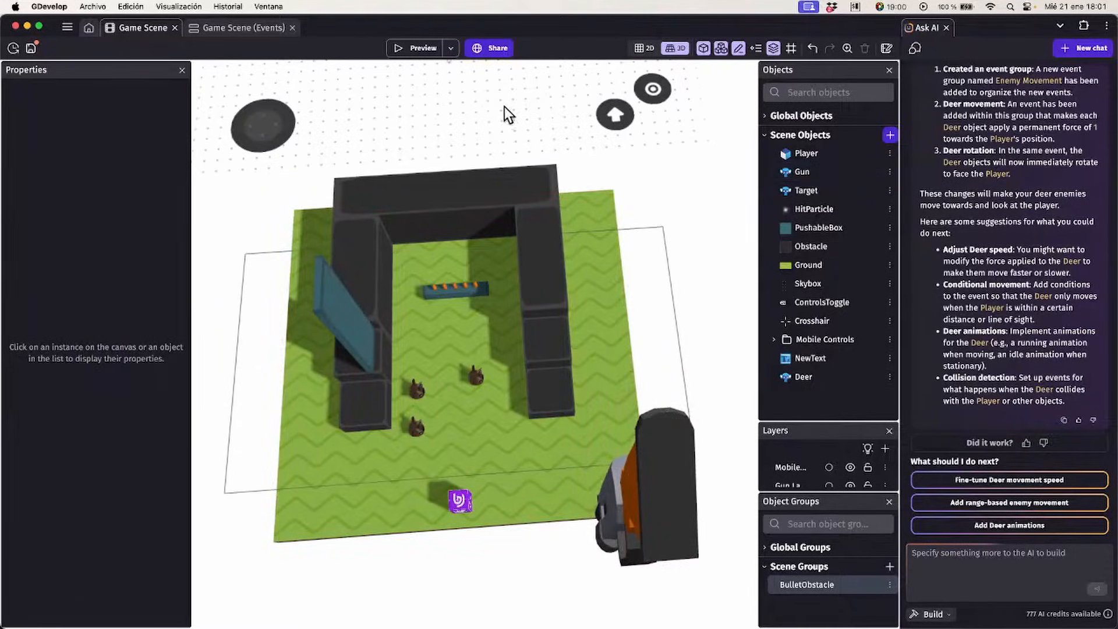
{"action": "left_click", "coordinate": [415, 49]}
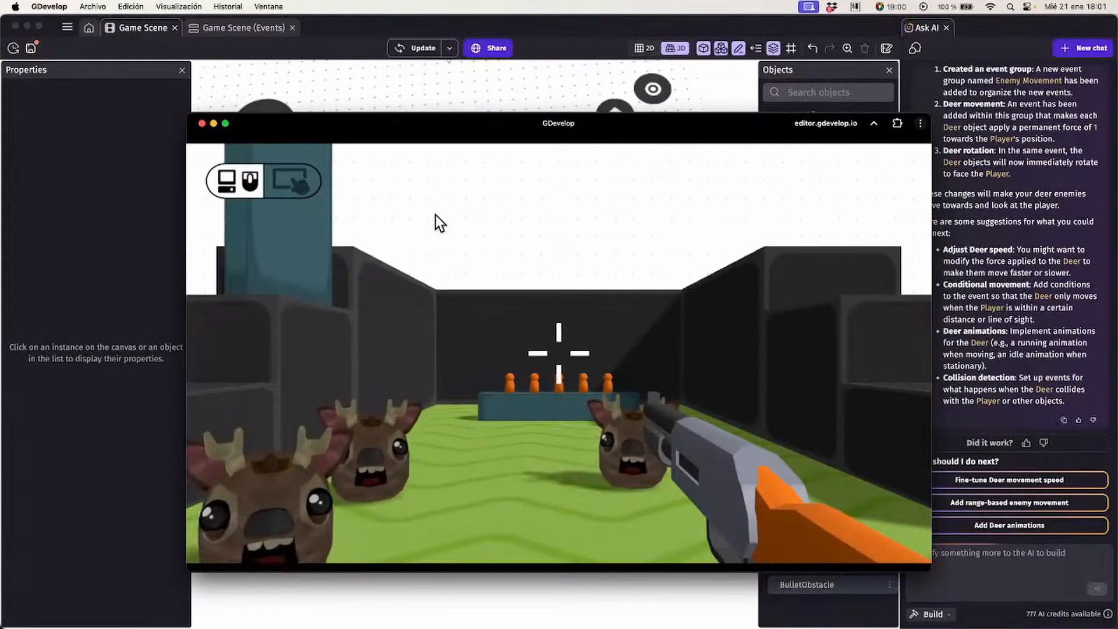
{"action": "left_click", "coordinate": [202, 123]}
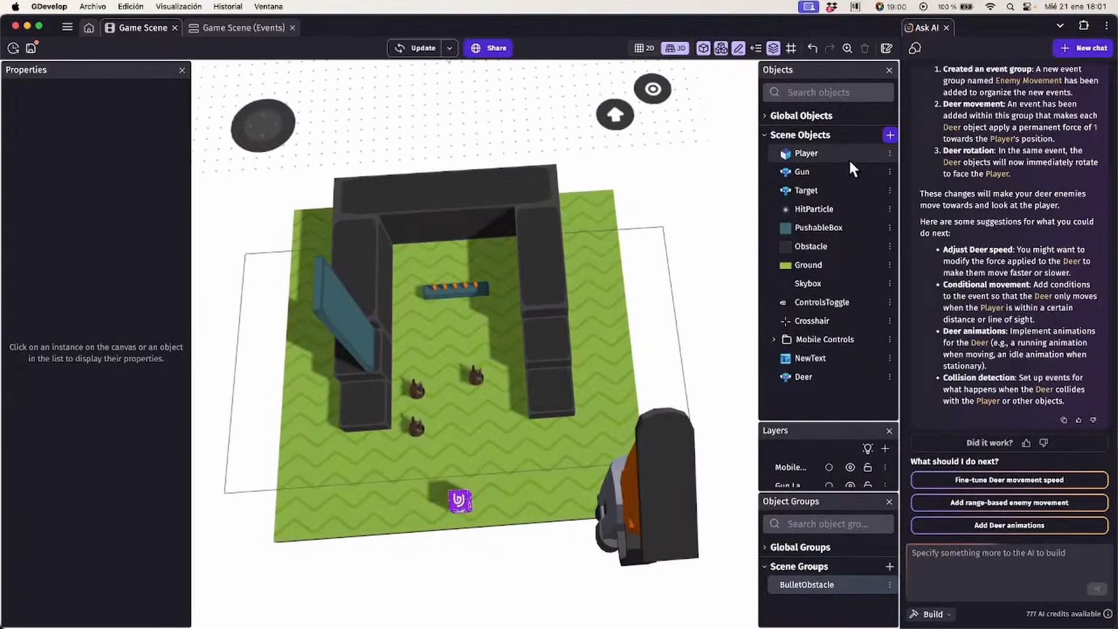
Review the position and rotation values stored in the Gun object's Start structure
{"action": "double_click", "coordinate": [820, 169]}
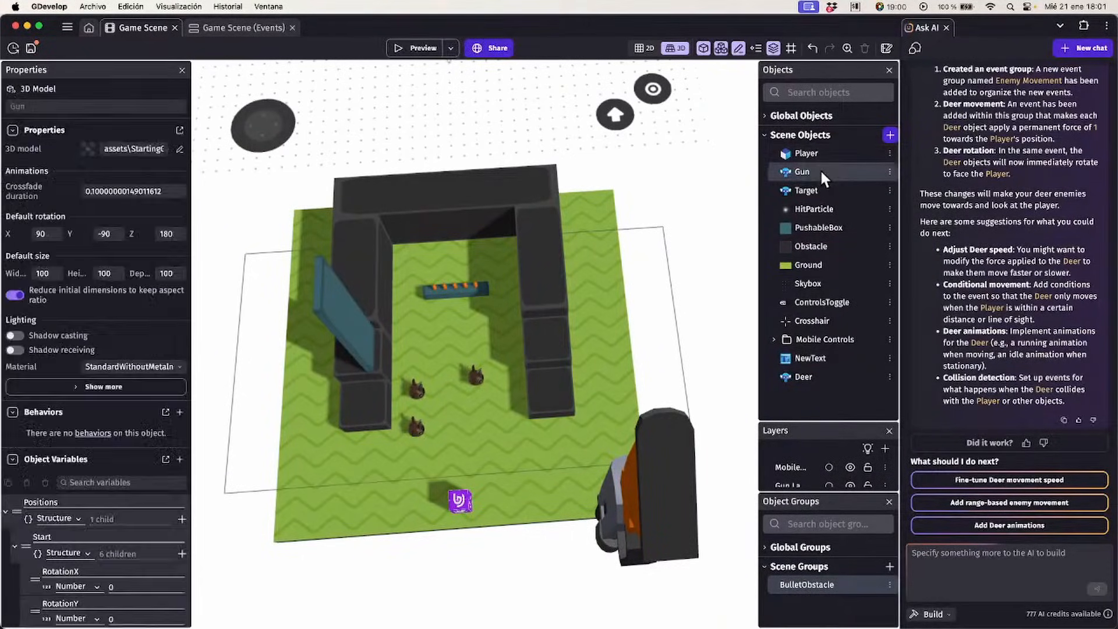
{"action": "left_click", "coordinate": [762, 77]}
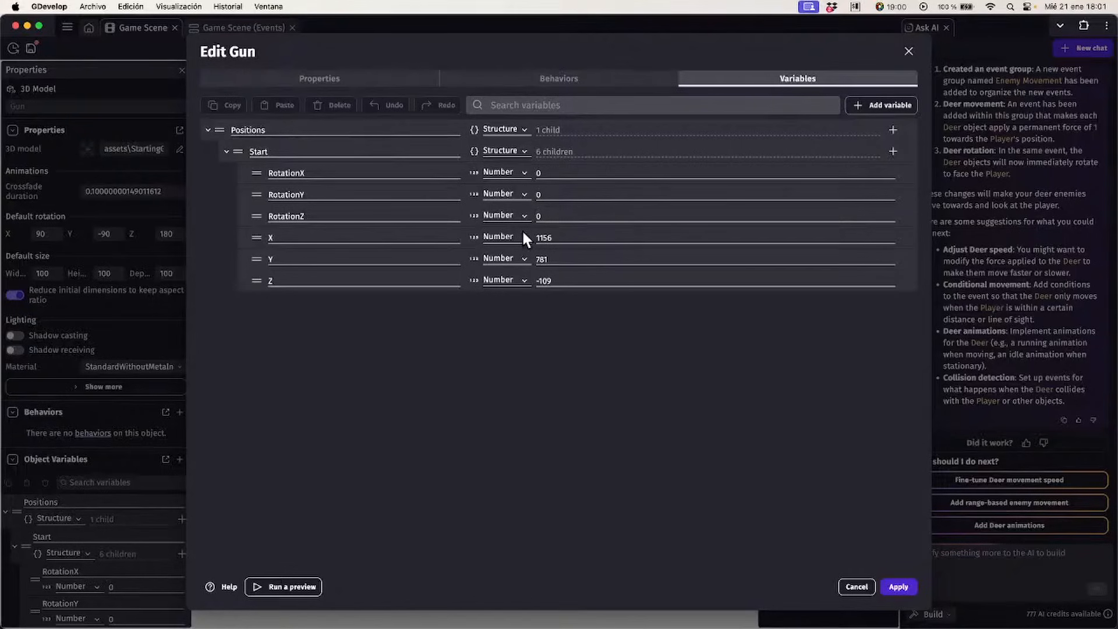
{"action": "left_click", "coordinate": [857, 585]}
Unlock the gun instance and move it in front of the player, to about X 613, Y 563
{"action": "left_click", "coordinate": [653, 422]}
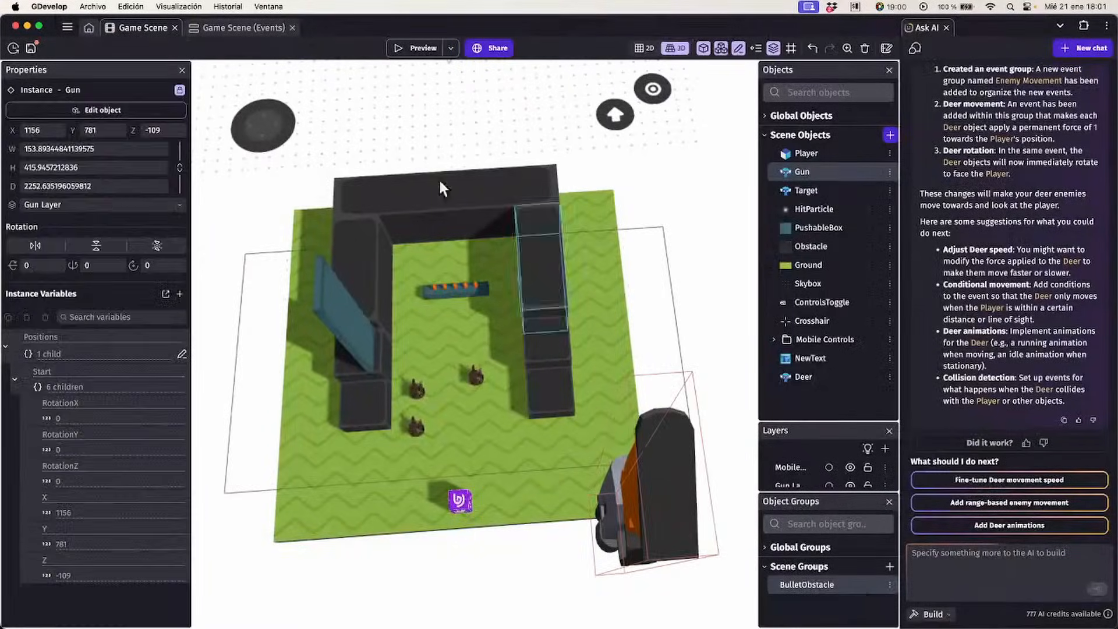
{"action": "left_click", "coordinate": [178, 90]}
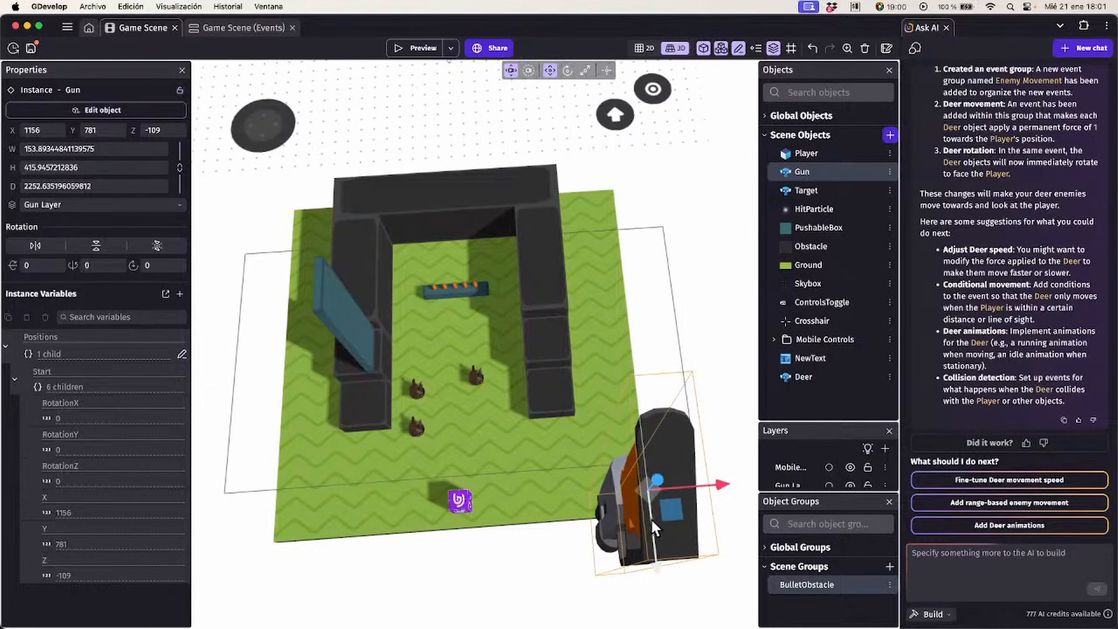
{"action": "left_click_drag", "start_coordinate": [672, 506], "coordinate": [536, 439]}
{"action": "mouse_move", "coordinate": [730, 371]}
{"action": "right_mouse_down"}
{"action": "mouse_move", "coordinate": [731, 323]}
{"action": "mouse_move", "coordinate": [732, 382]}
{"action": "right_mouse_up"}
{"action": "scroll", "coordinate": [731, 382], "scroll_direction": "down", "scroll_amount": 2}
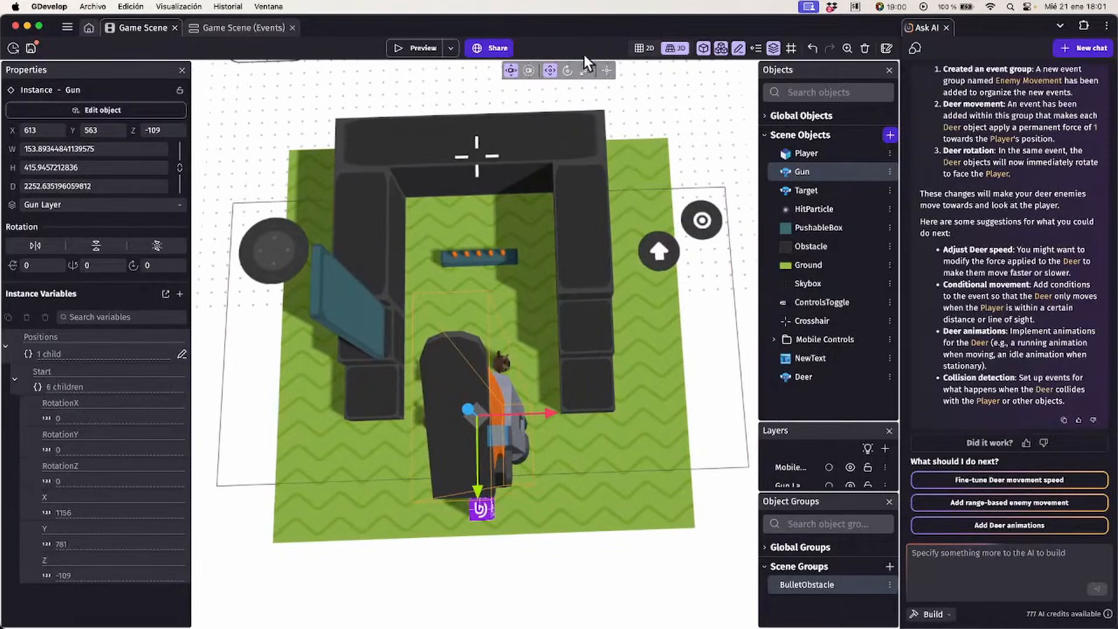
Preview the game with the moved gun and arrange the preview window beside a narrower editor window
{"action": "left_click", "coordinate": [423, 48]}
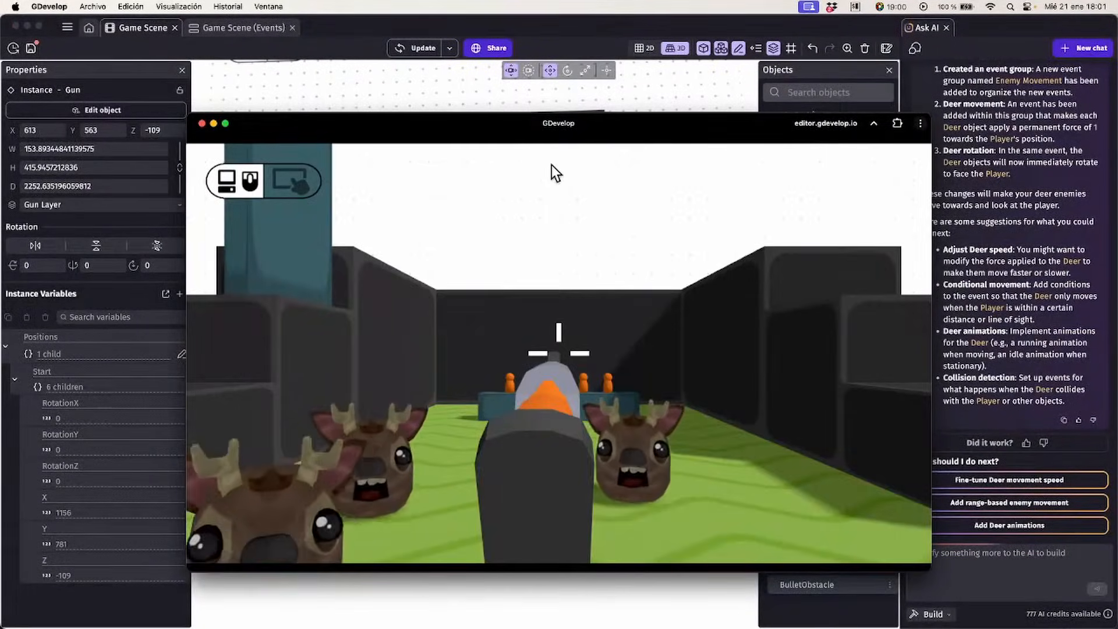
{"action": "left_click_drag", "start_coordinate": [491, 131], "coordinate": [747, 87]}
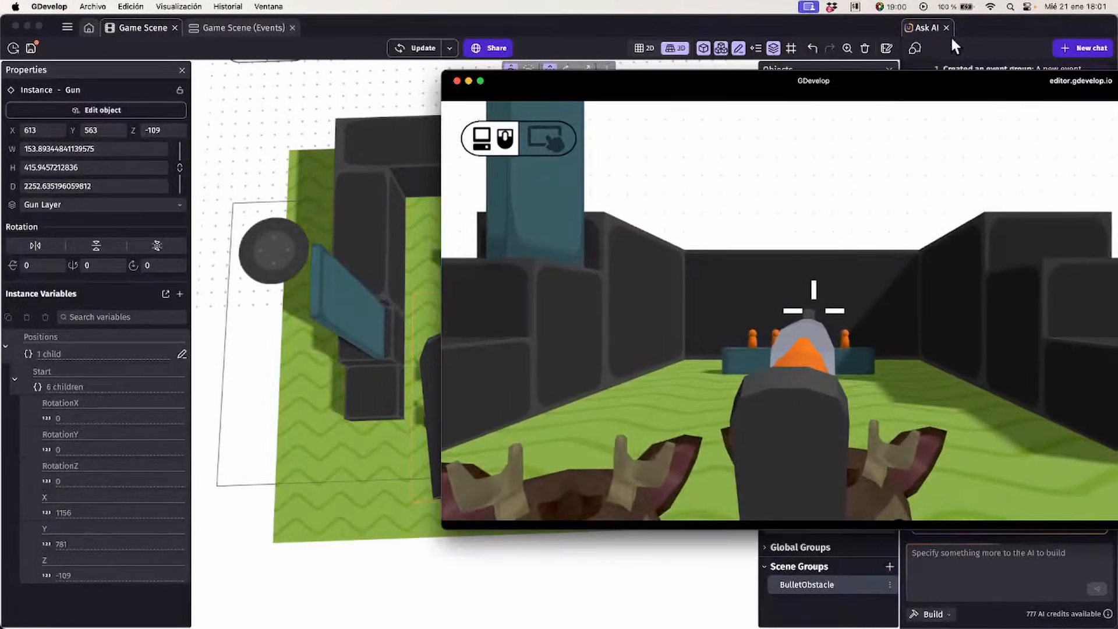
{"action": "left_click", "coordinate": [1059, 24]}
{"action": "left_click_drag", "start_coordinate": [1114, 80], "coordinate": [856, 107]}
{"action": "left_click_drag", "start_coordinate": [933, 91], "coordinate": [983, 79]}
{"action": "left_click_drag", "start_coordinate": [805, 78], "coordinate": [884, 70]}
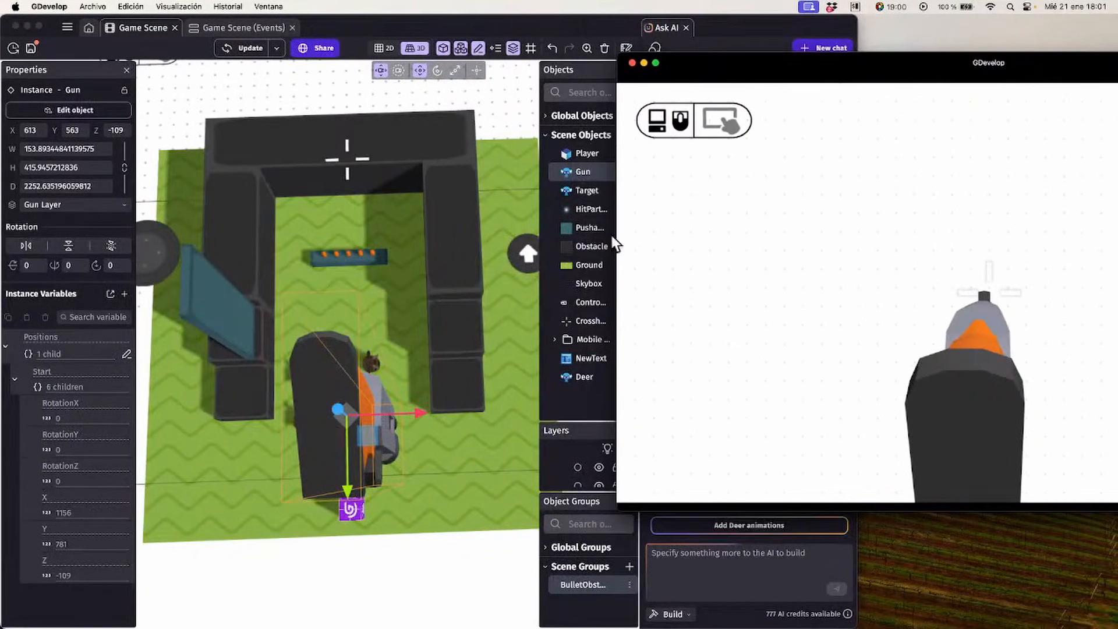
Move the gun back along the Y axis to about 715 and update the running preview
{"action": "left_click", "coordinate": [383, 421]}
{"action": "left_click_drag", "start_coordinate": [347, 451], "coordinate": [344, 519]}
{"action": "left_click", "coordinate": [247, 52]}
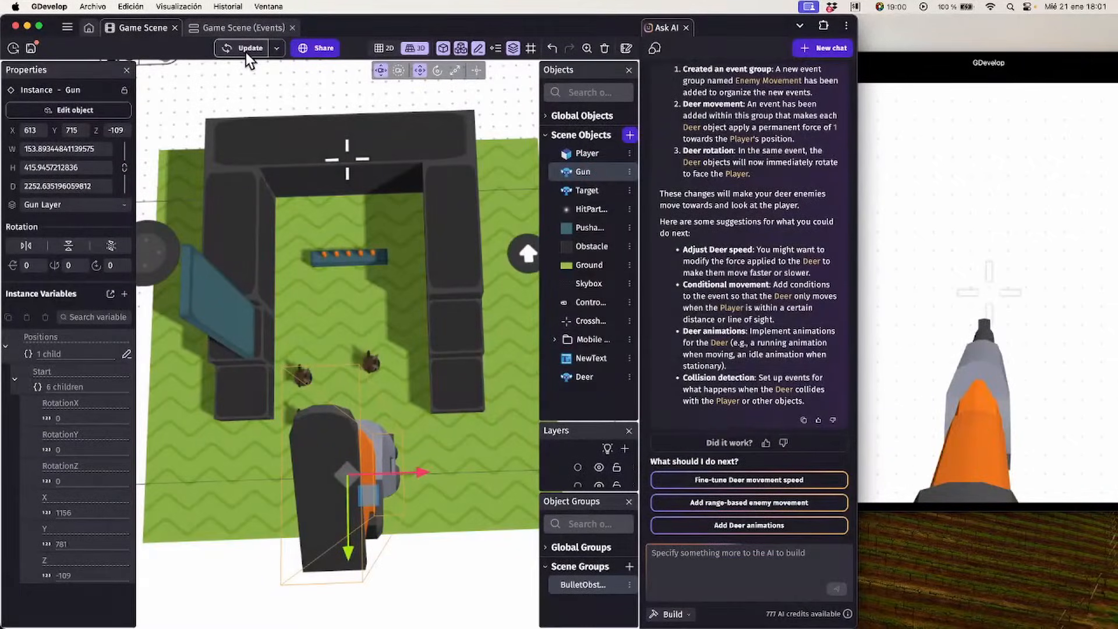
Shift the gun along the X axis to about 650, check its alignment with the crosshair in the updated preview, and close the preview
{"action": "left_click_drag", "start_coordinate": [954, 59], "coordinate": [840, 53]}
{"action": "left_click", "coordinate": [344, 479]}
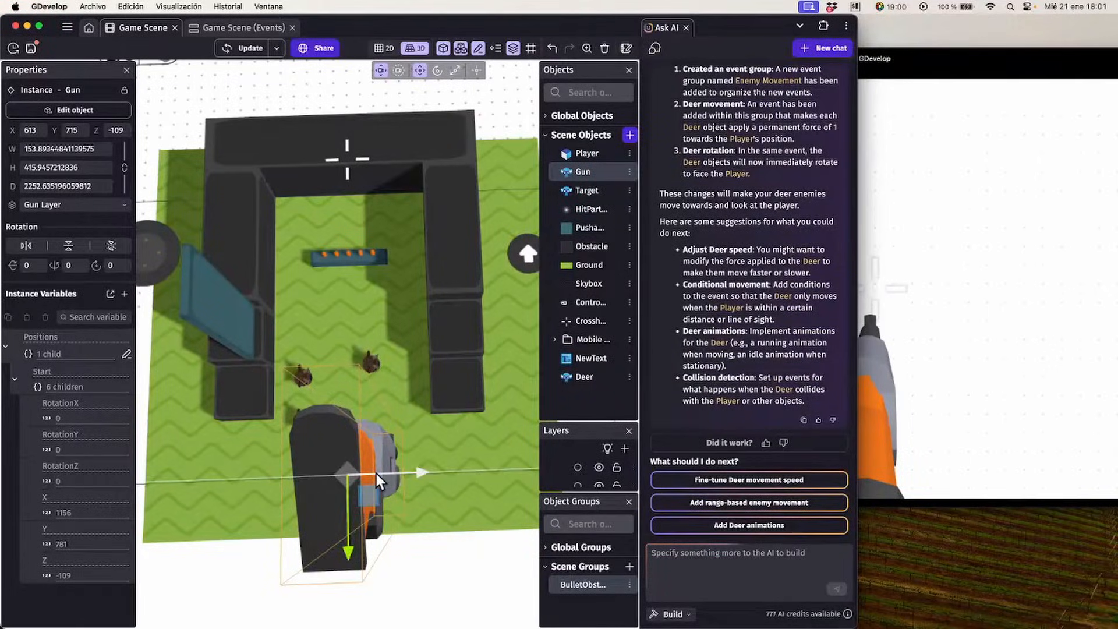
{"action": "left_click_drag", "start_coordinate": [376, 473], "coordinate": [386, 474]}
{"action": "left_click", "coordinate": [255, 50]}
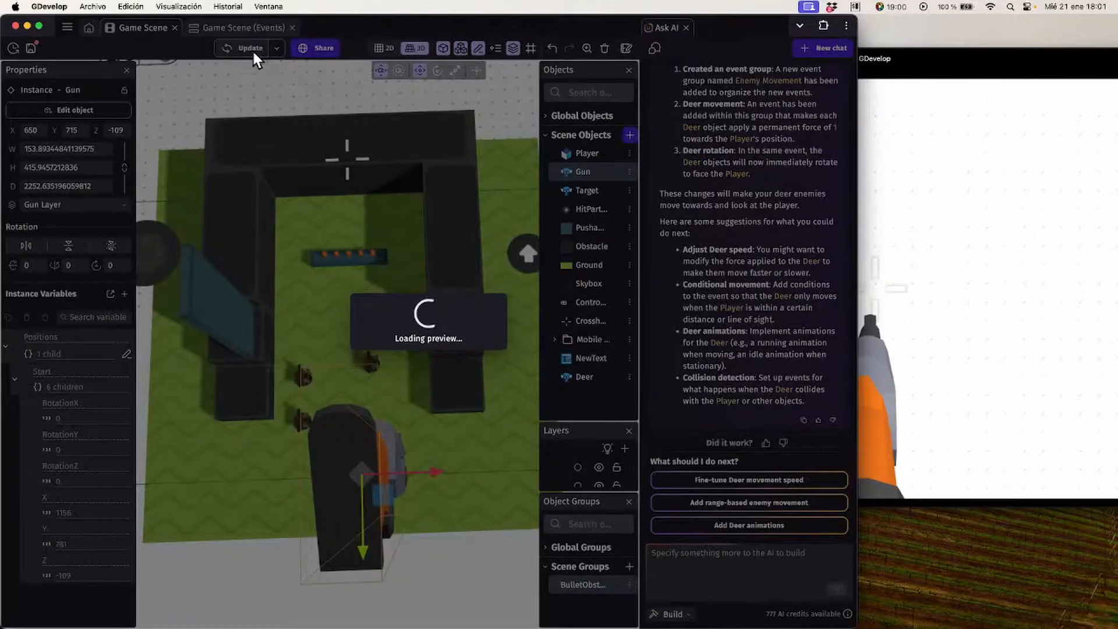
{"action": "left_click", "coordinate": [984, 278]}
{"action": "left_click_drag", "start_coordinate": [863, 64], "coordinate": [779, 48]}
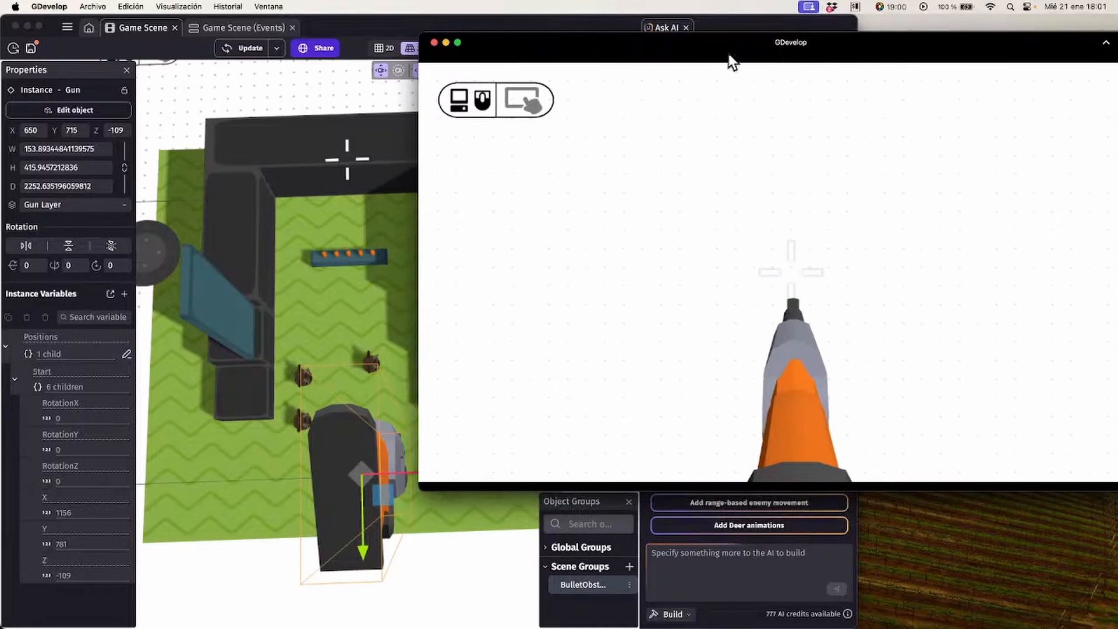
{"action": "left_click", "coordinate": [434, 42]}
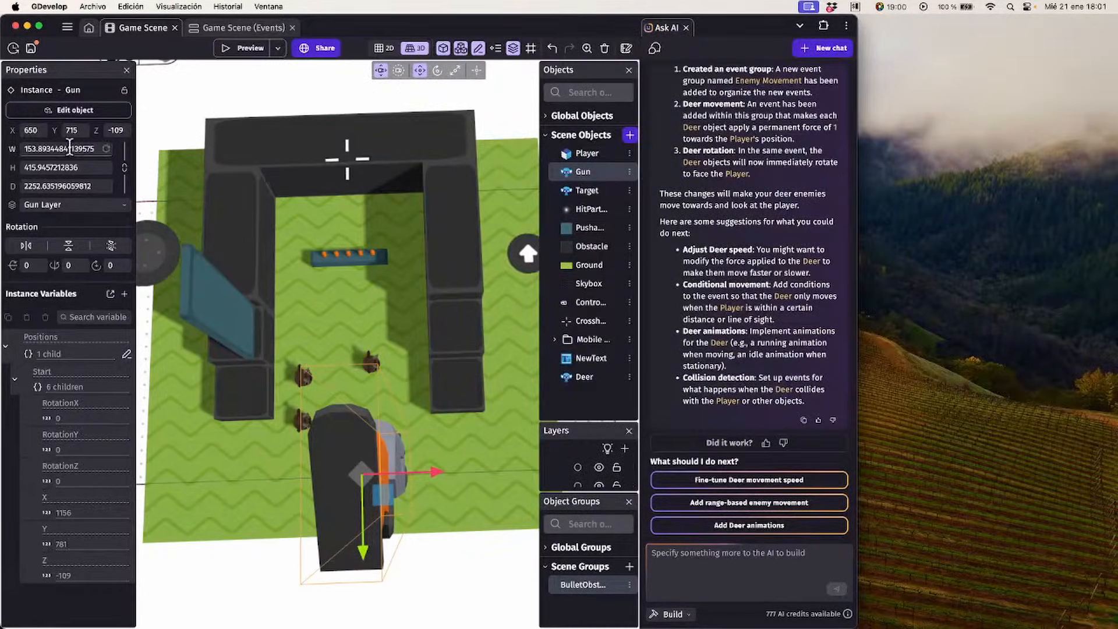
Examine the gun instance's position and rotation values at its new aiming location
{"action": "left_click_drag", "start_coordinate": [136, 130], "coordinate": [173, 133]}
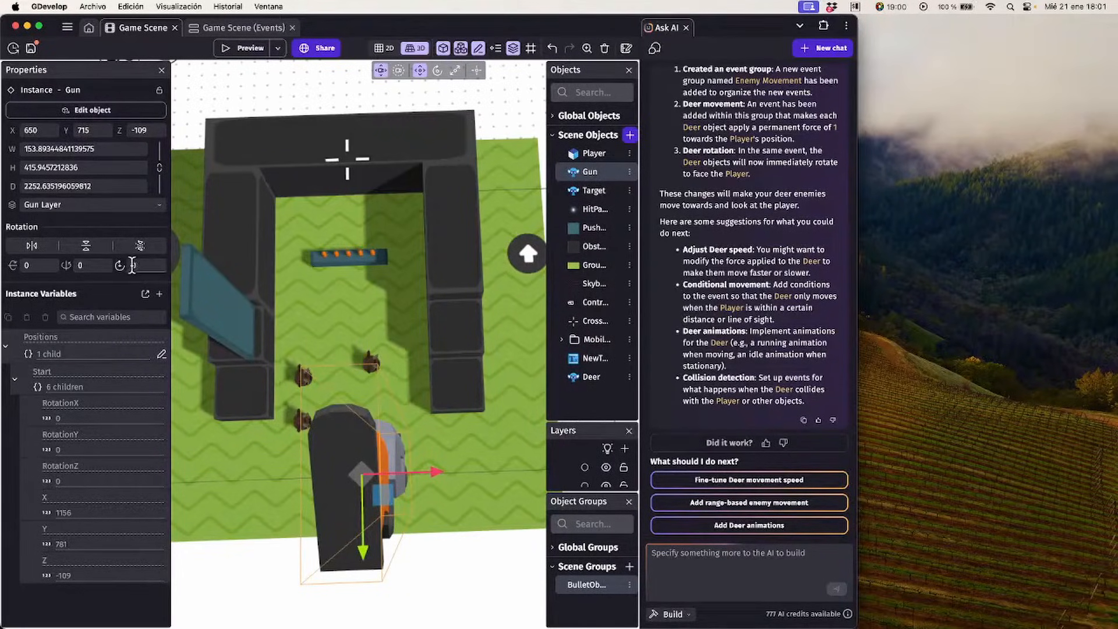
{"action": "left_click", "coordinate": [40, 265]}
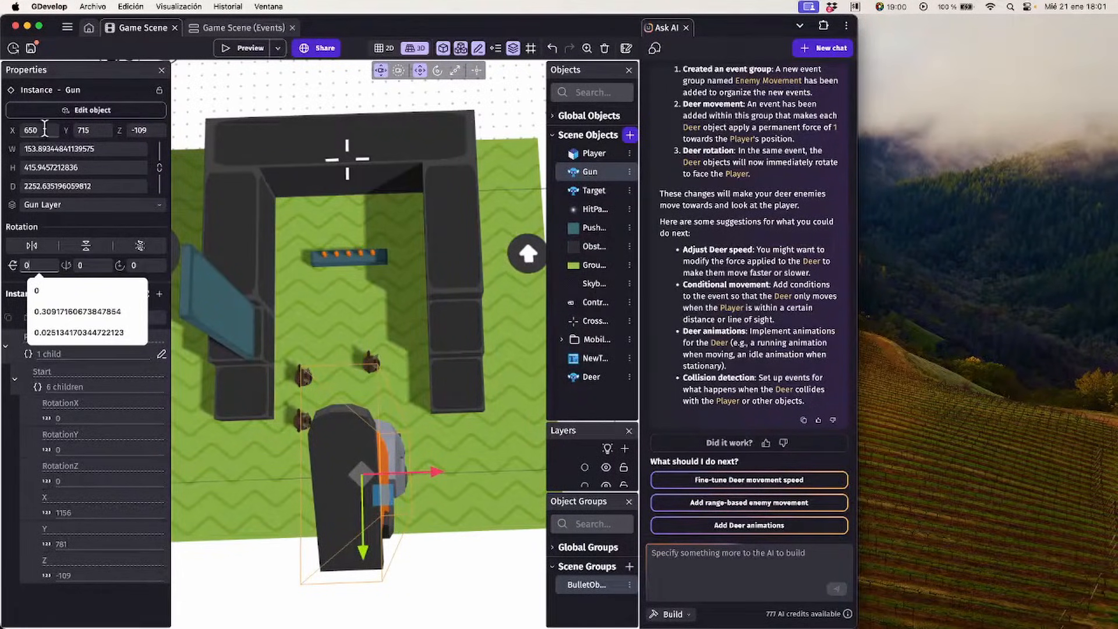
{"action": "left_click", "coordinate": [107, 90]}
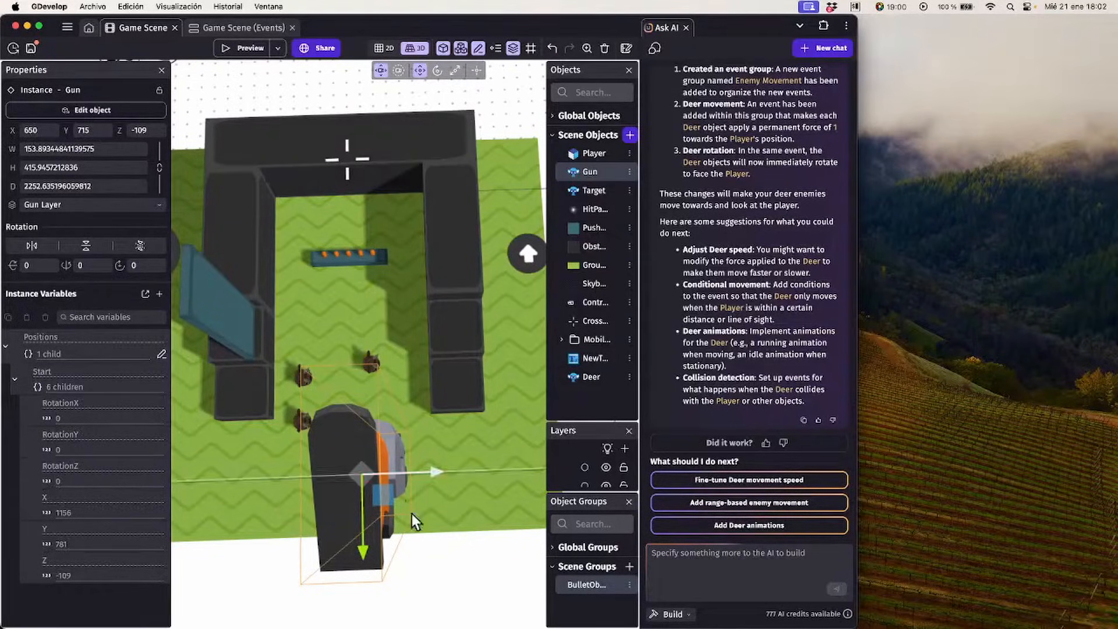
{"action": "left_click", "coordinate": [480, 592]}
{"action": "left_click", "coordinate": [368, 461]}
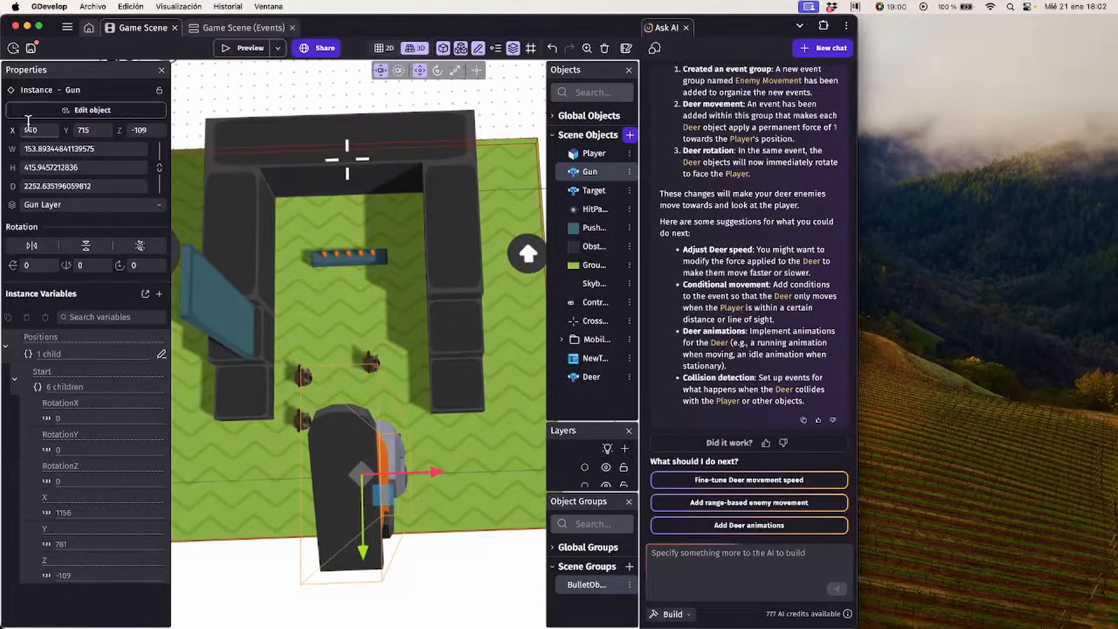
Add a variable named Aiming to the Gun object and set its type to Structure
{"action": "double_click", "coordinate": [28, 126]}
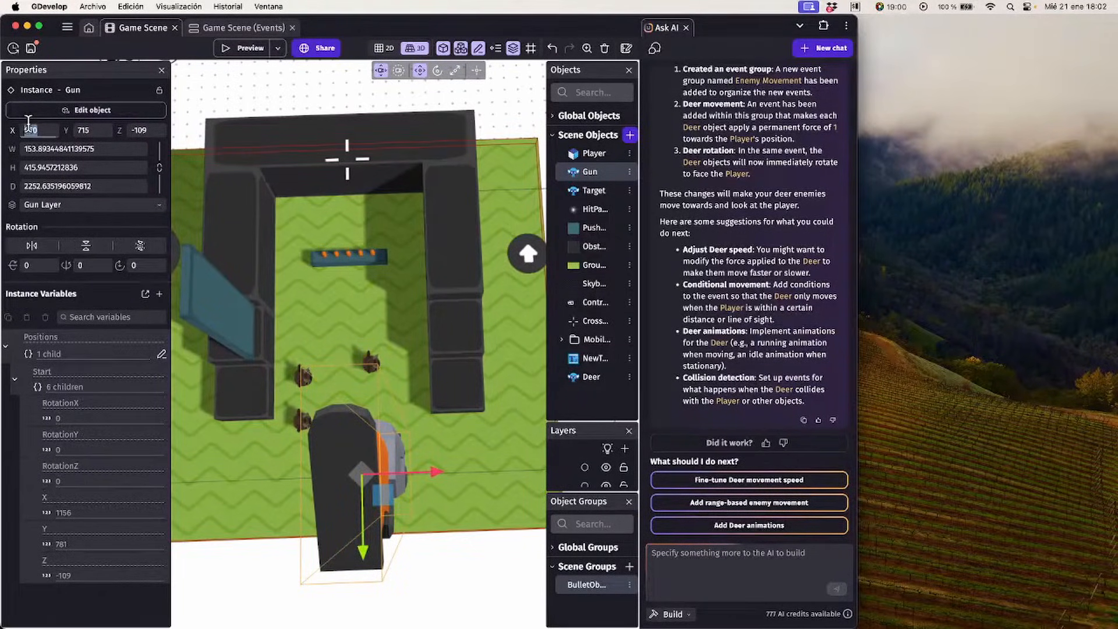
{"action": "double_click", "coordinate": [589, 171]}
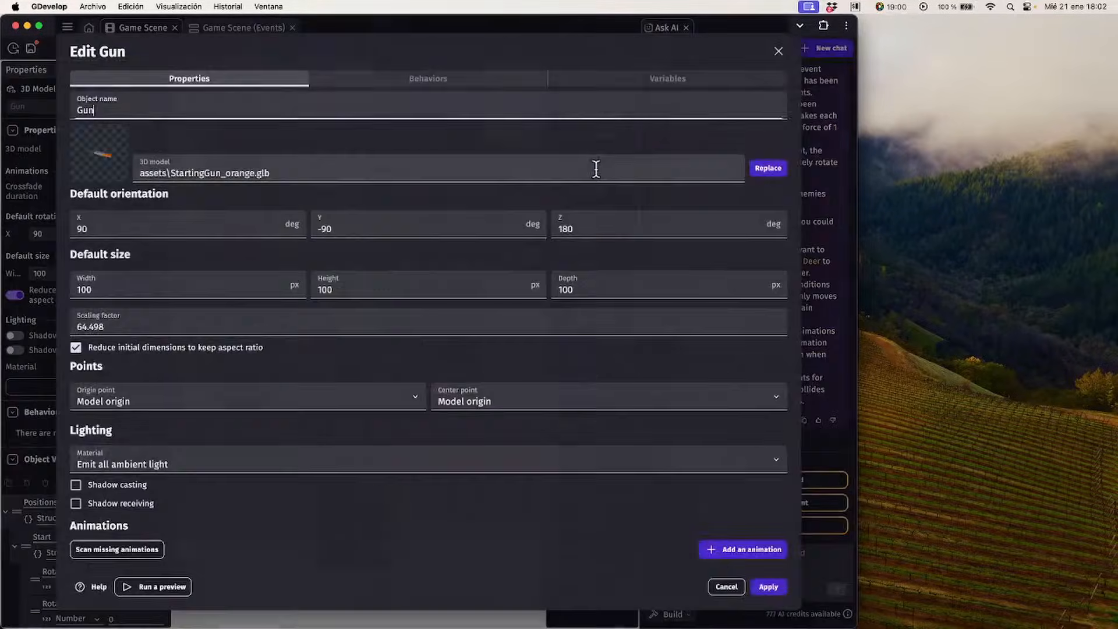
{"action": "left_click", "coordinate": [584, 82]}
{"action": "left_click", "coordinate": [107, 151]}
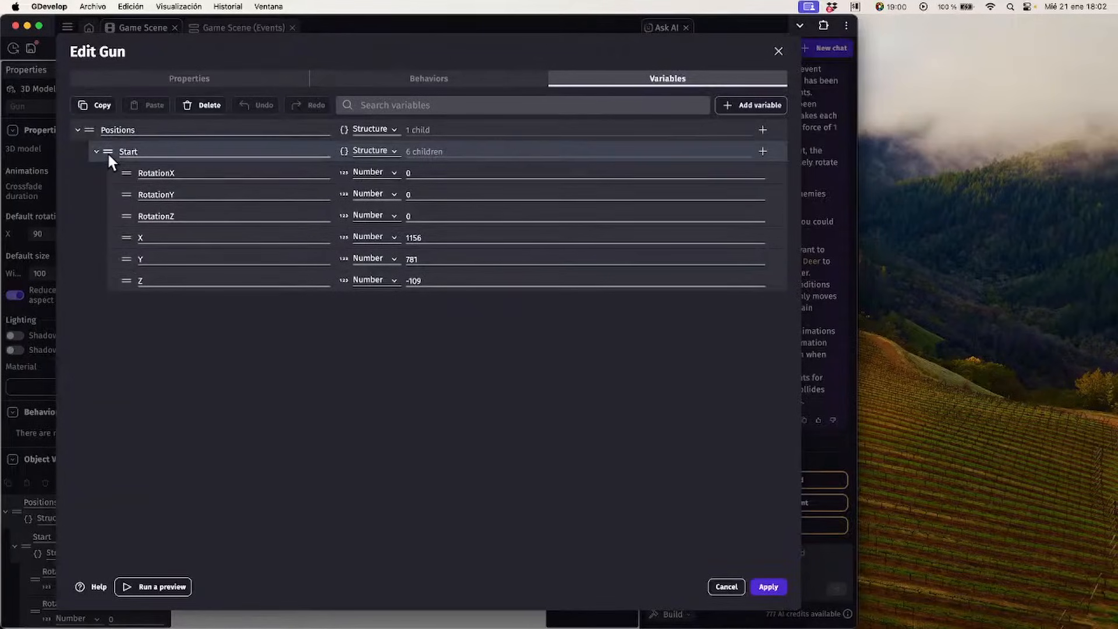
{"action": "left_click", "coordinate": [754, 105]}
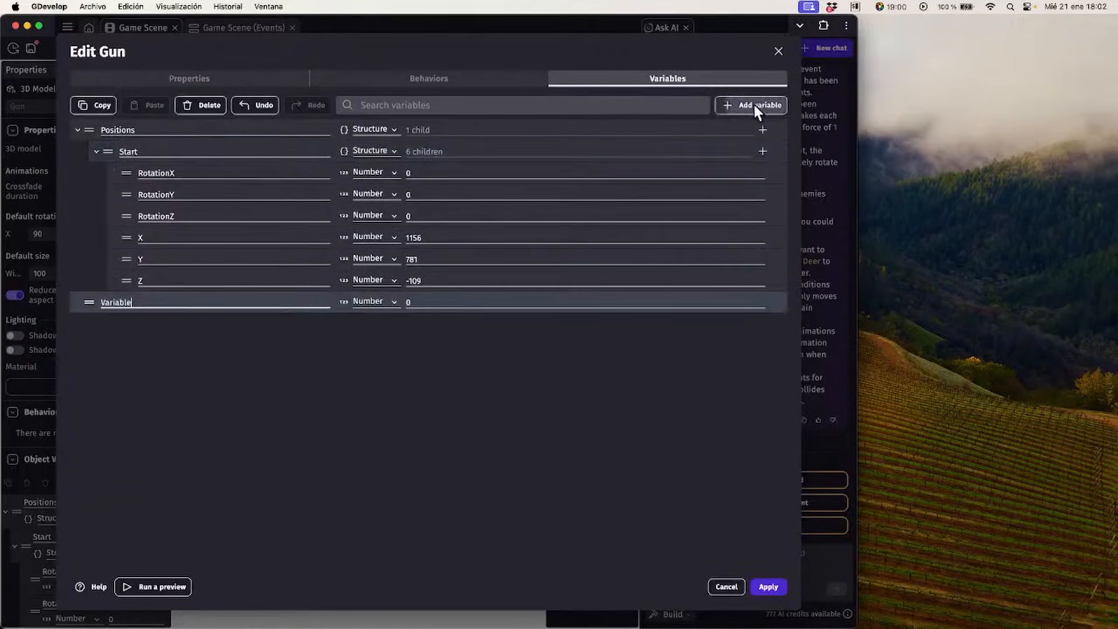
{"action": "double_click", "coordinate": [128, 301]}
{"action": "type", "text": "Aim"}
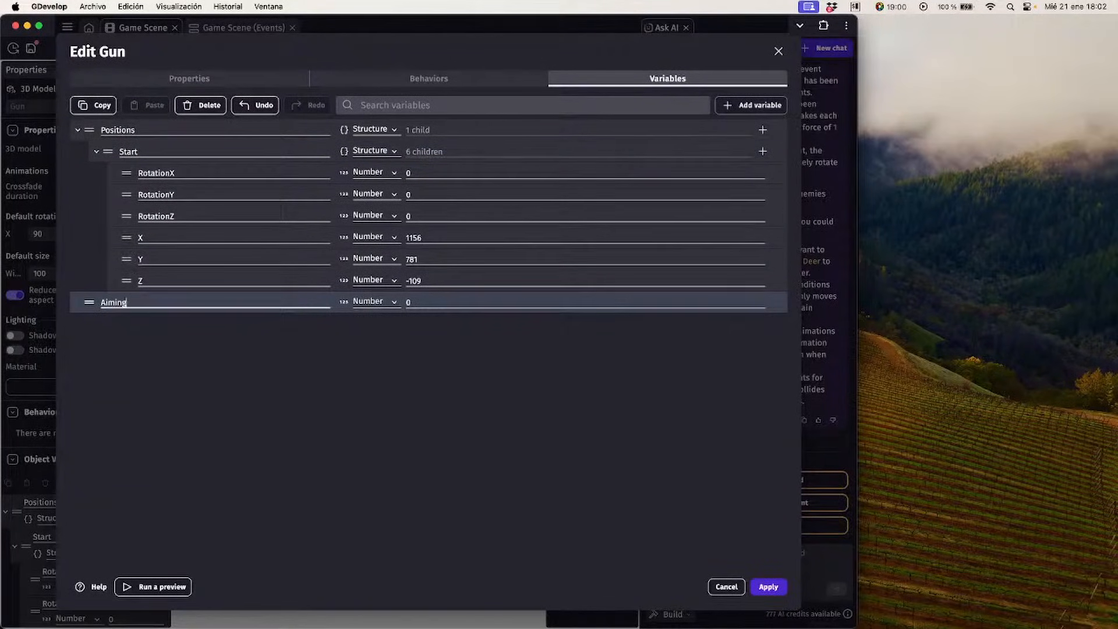
{"action": "type", "text": "ing"}
{"action": "left_click", "coordinate": [379, 302]}
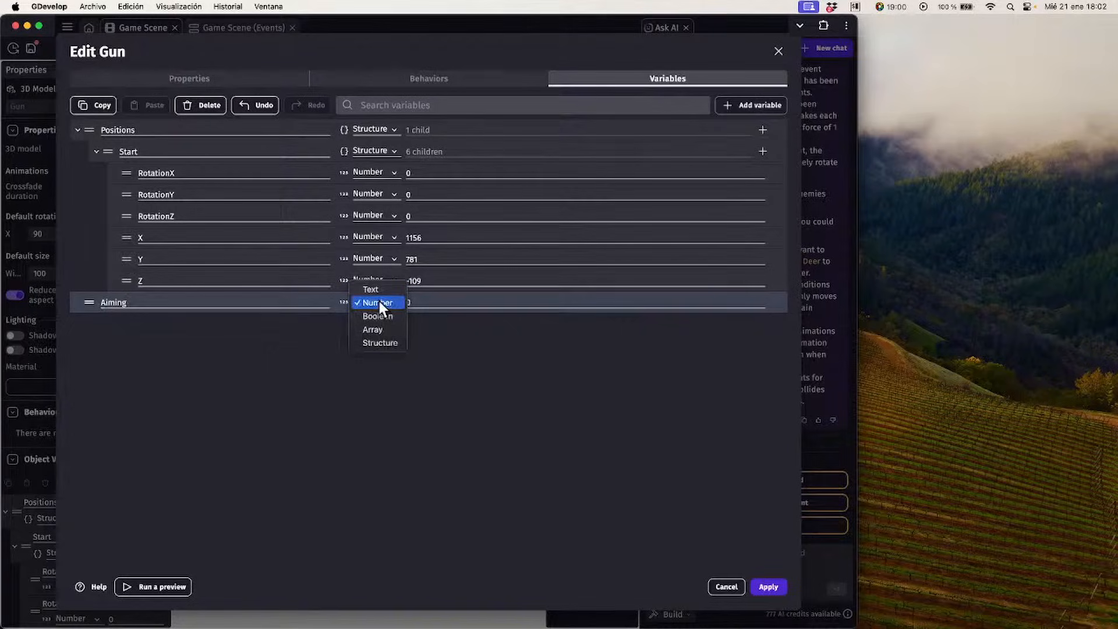
{"action": "left_click", "coordinate": [382, 344]}
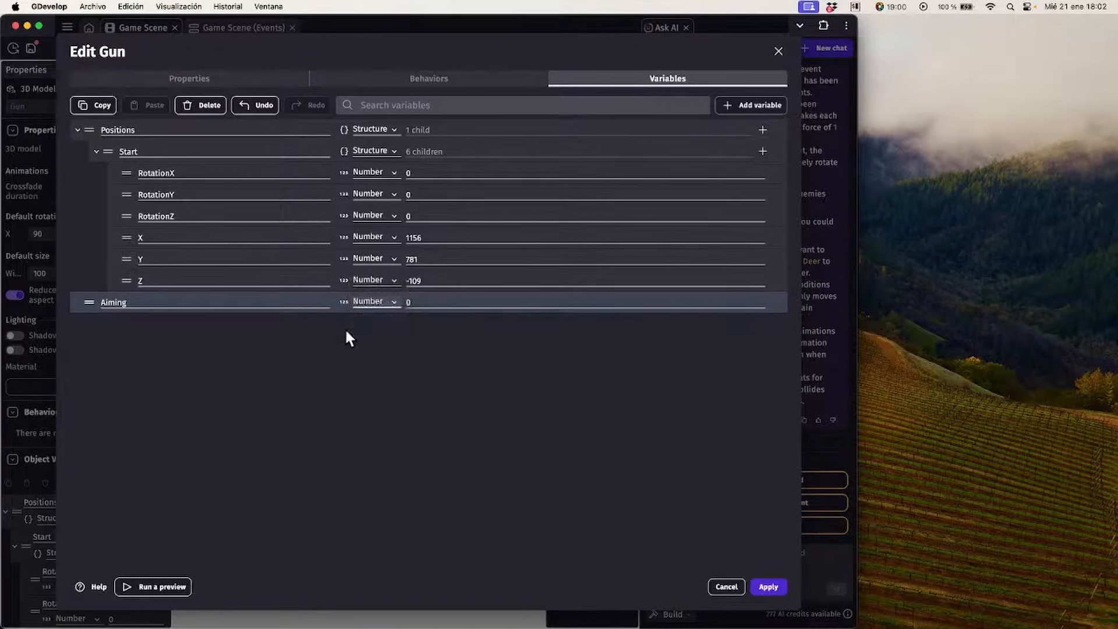
Add three number child variables named X, Y and Z to the Gun's Aiming structure
{"action": "left_click", "coordinate": [762, 301]}
{"action": "left_click", "coordinate": [763, 302]}
{"action": "left_click", "coordinate": [763, 302]}
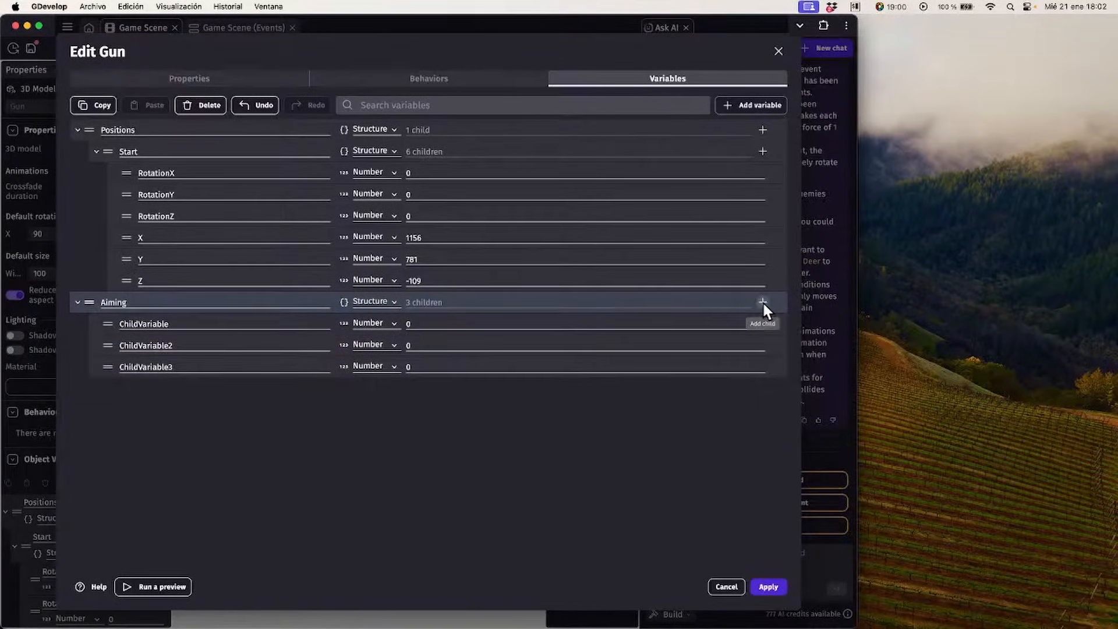
{"action": "double_click", "coordinate": [174, 324]}
{"action": "type", "text": "X"}
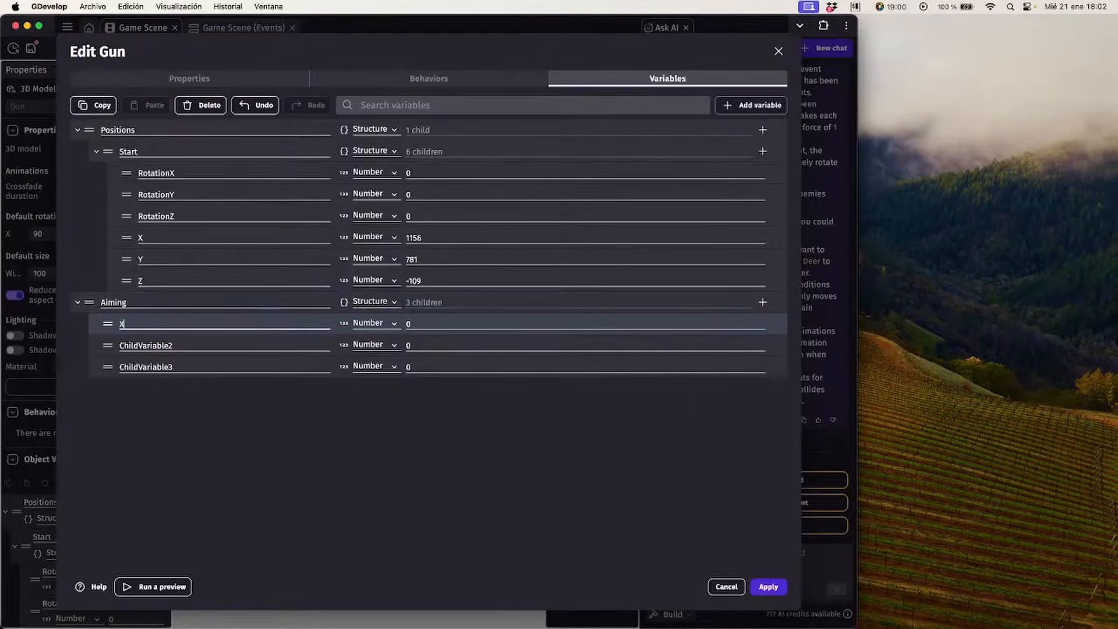
{"action": "key", "text": "shift+Tab"}
{"action": "key", "text": "shift+Tab"}
{"action": "key", "text": "shift+Tab"}
{"action": "key", "text": "shift+Tab"}
{"action": "key", "text": "shift+Tab"}
{"action": "key", "text": "shift+Tab"}
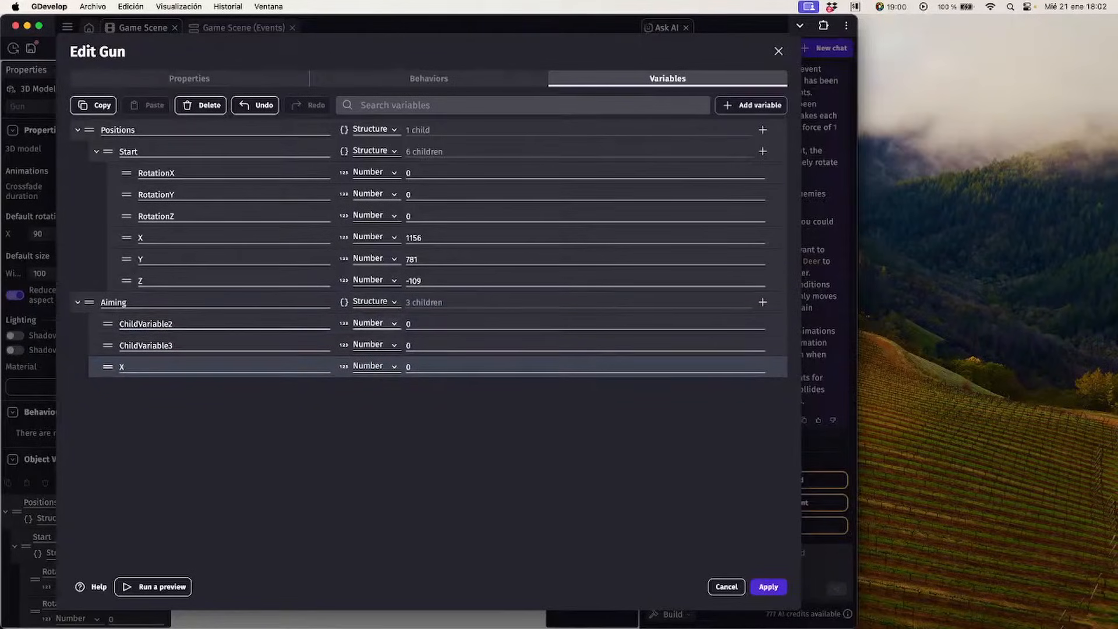
{"action": "type", "text": "Y"}
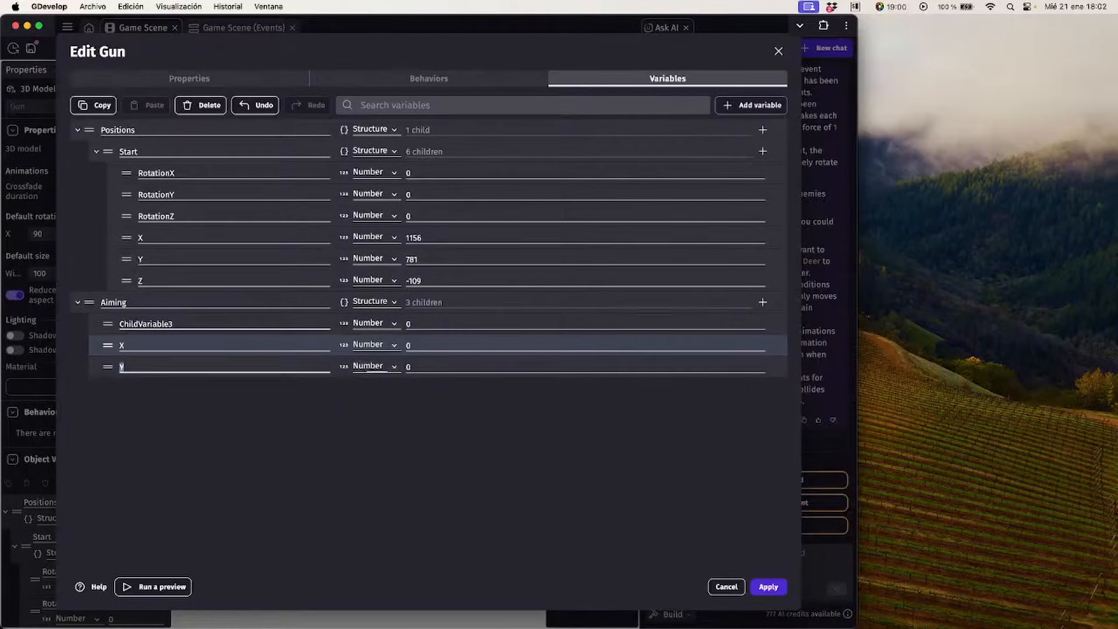
{"action": "key", "text": "shift+Tab"}
{"action": "key", "text": "shift+Tab"}
{"action": "key", "text": "shift+Tab"}
{"action": "key", "text": "shift+Tab"}
{"action": "key", "text": "shift+Tab"}
{"action": "key", "text": "shift+Tab"}
{"action": "type", "text": "Z"}
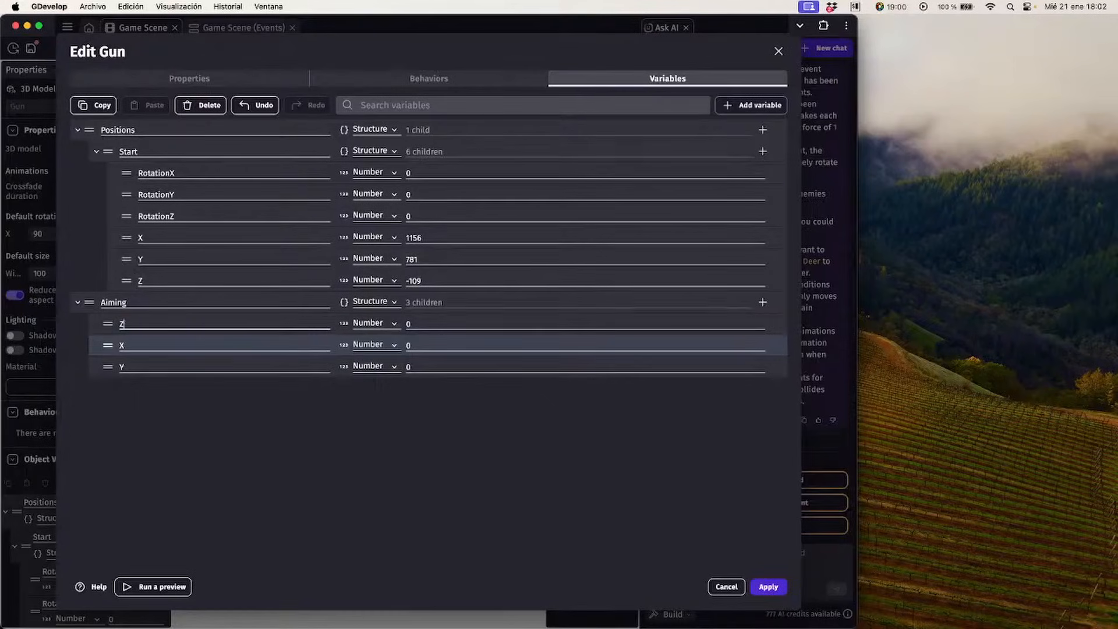
Set the X child of the Aiming structure to 650 and apply the Gun changes
{"action": "left_click", "coordinate": [432, 325]}
{"action": "type", "text": "650"}
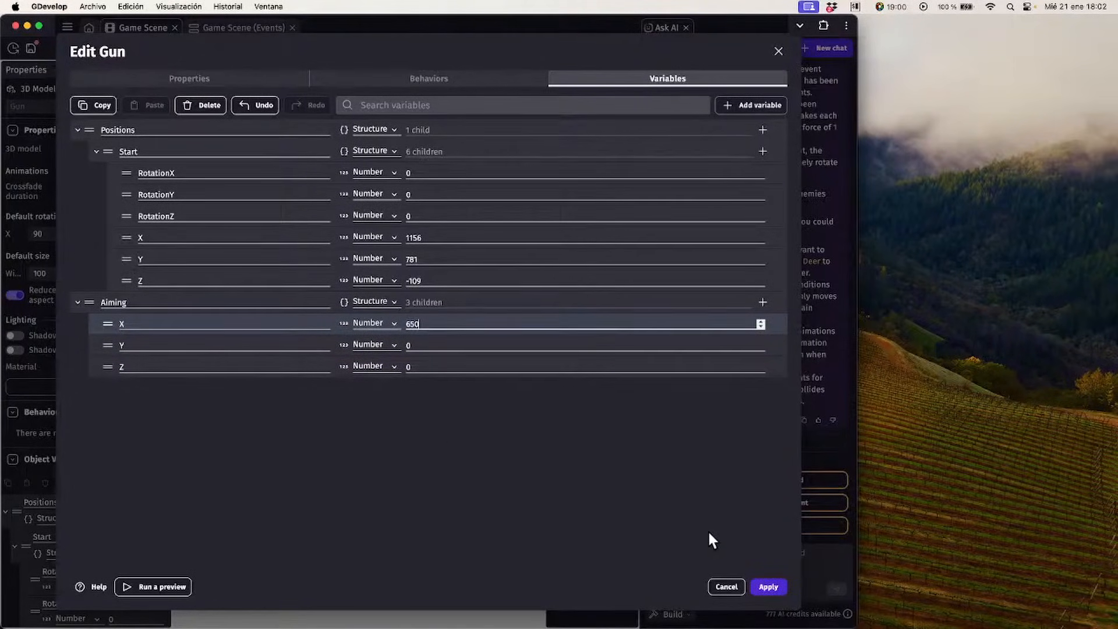
{"action": "left_click", "coordinate": [766, 586]}
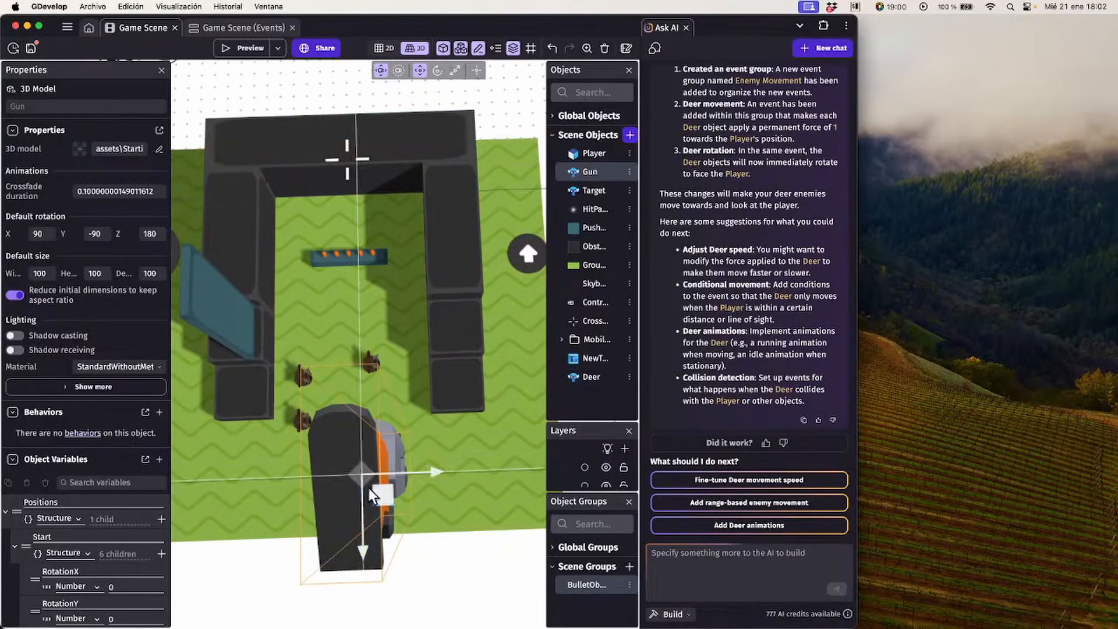
Copy the Gun instance's remaining coordinates into the Aiming structure, setting Y to 715 and Z to -109
{"action": "left_click", "coordinate": [513, 338]}
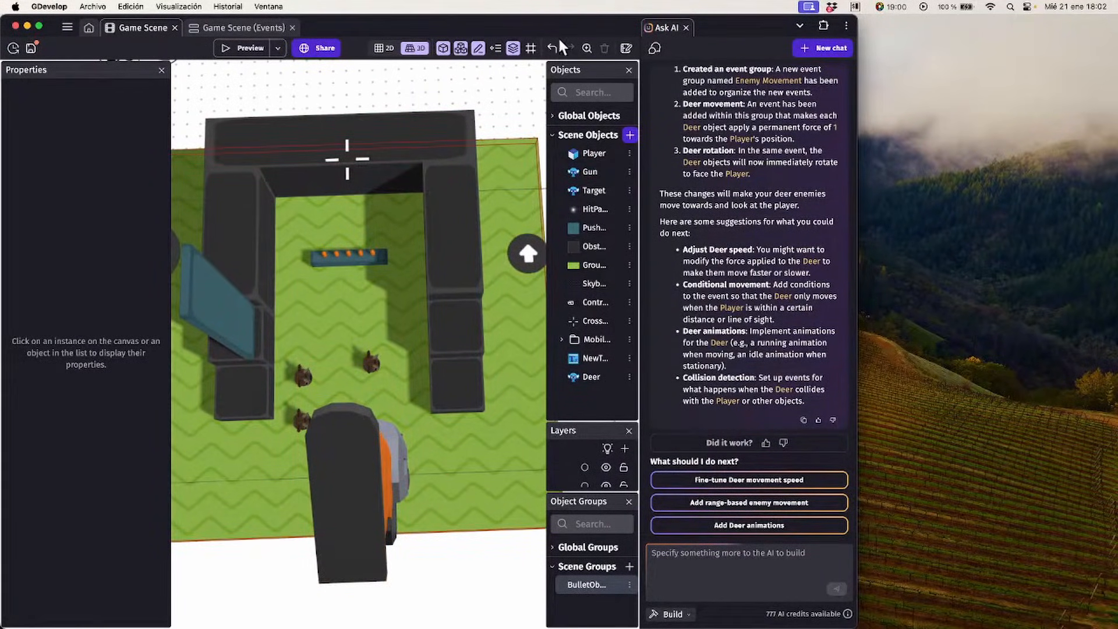
{"action": "left_click", "coordinate": [353, 442]}
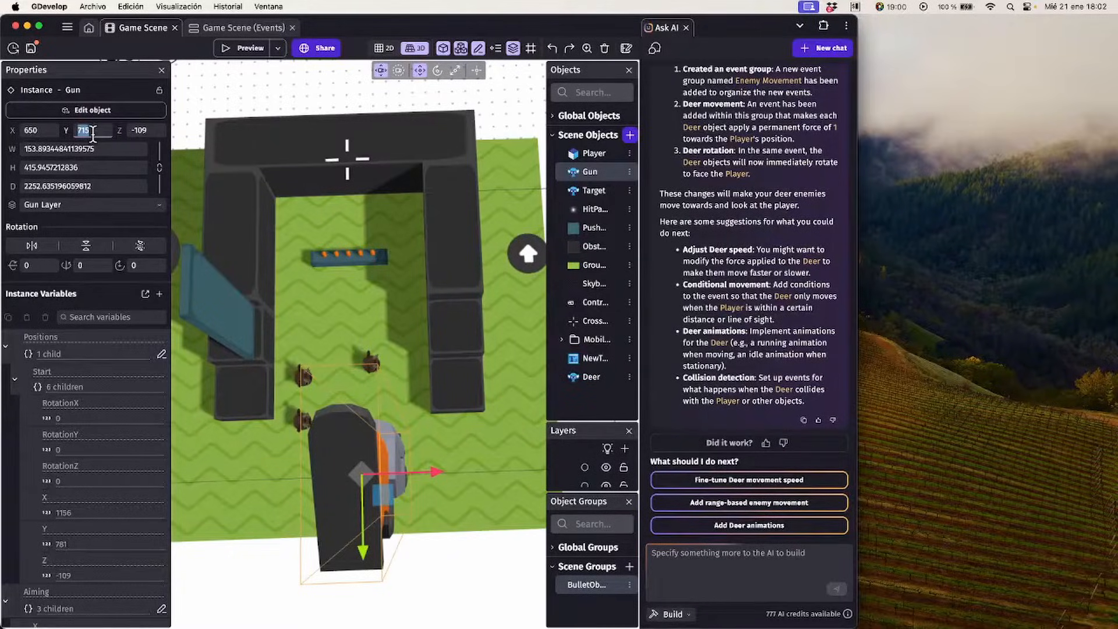
{"action": "double_click", "coordinate": [589, 171]}
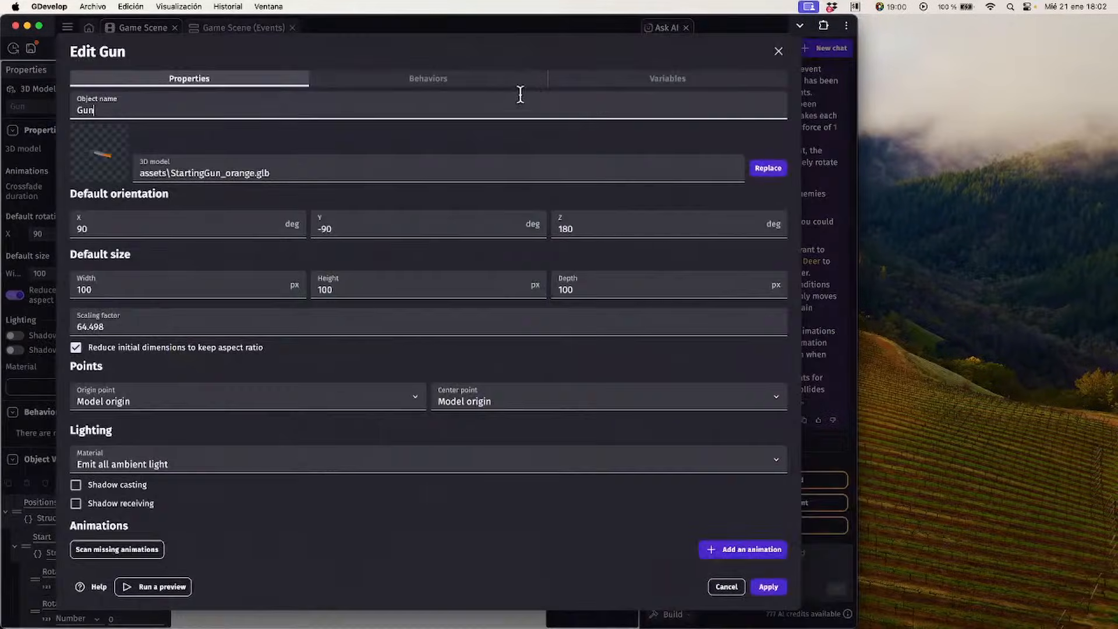
{"action": "left_click", "coordinate": [473, 82]}
{"action": "left_click", "coordinate": [583, 79]}
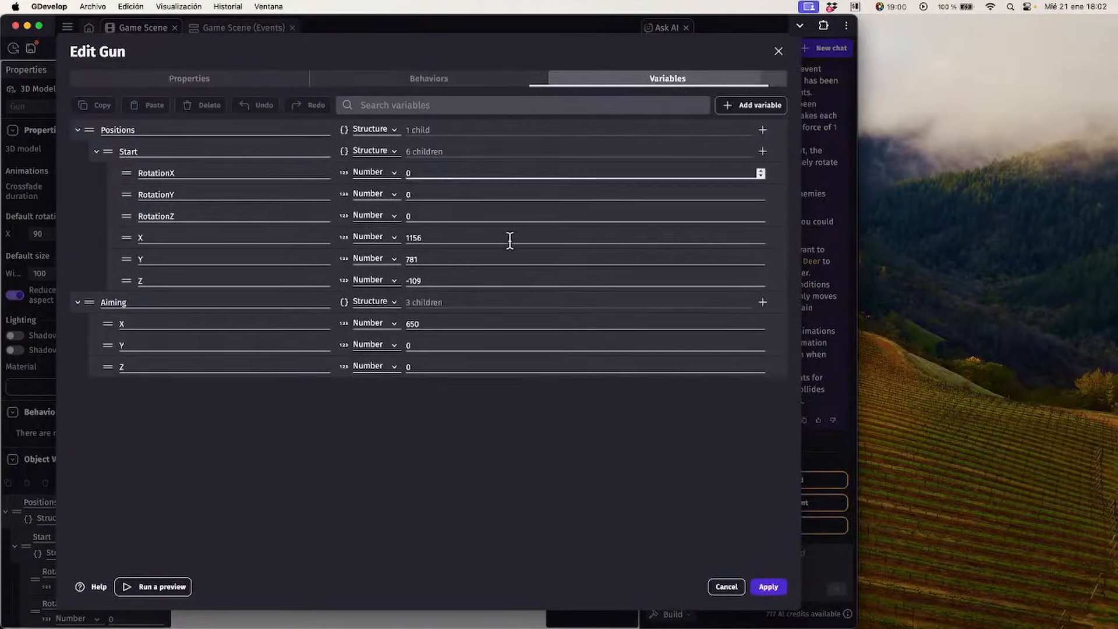
{"action": "left_click", "coordinate": [432, 343]}
{"action": "type", "text": "715"}
{"action": "left_click", "coordinate": [429, 367]}
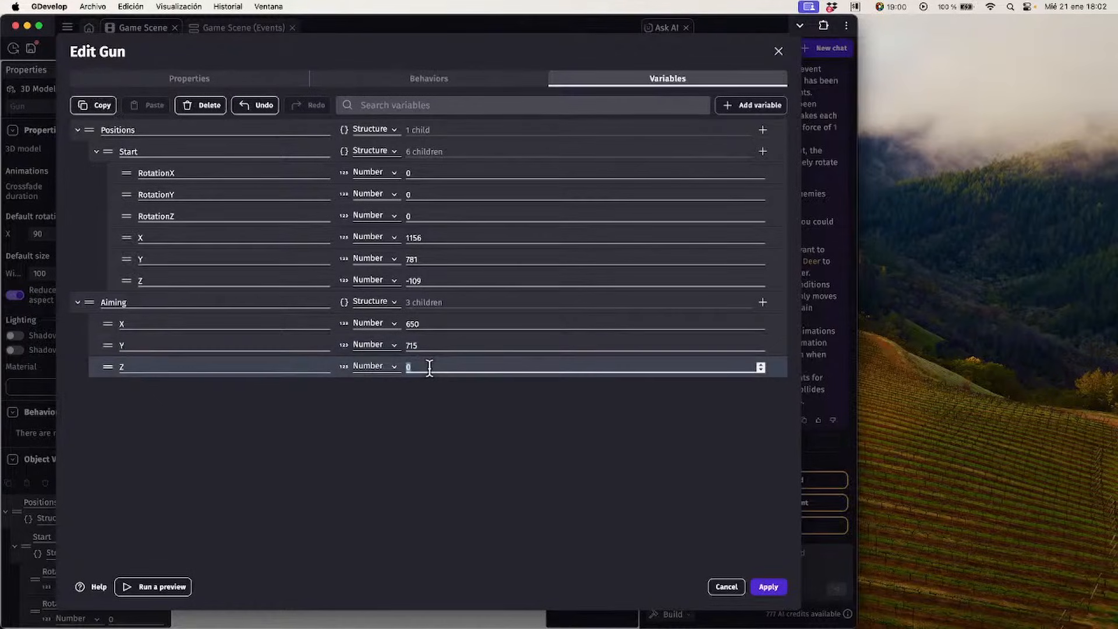
{"action": "type", "text": "-109"}
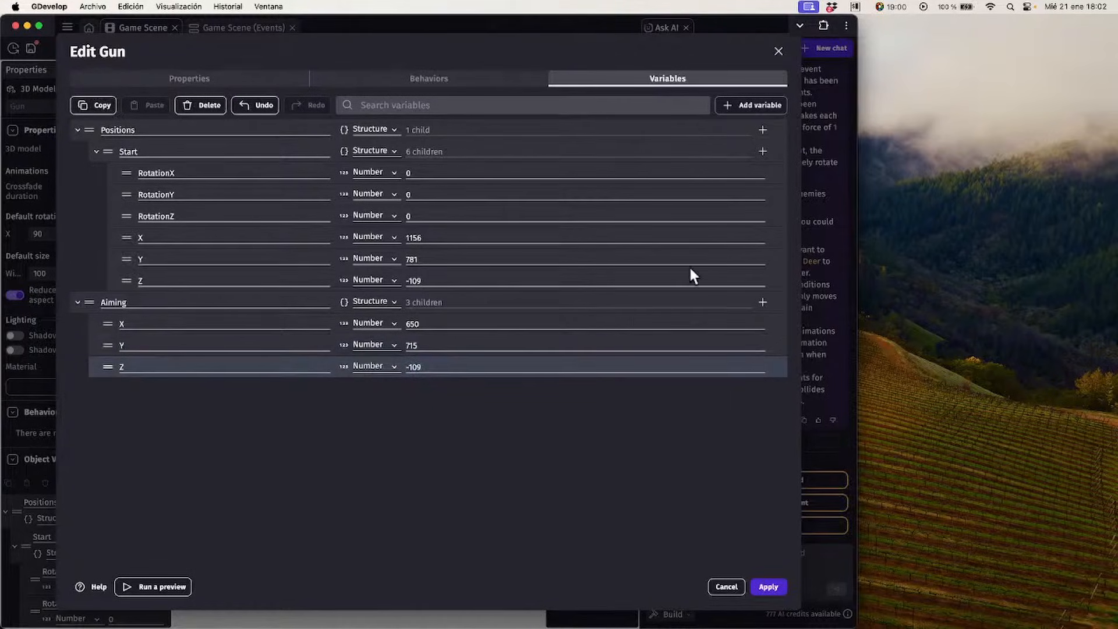
Add number children RotationX, RotationY and RotationZ to the Aiming structure and apply the Gun changes
{"action": "left_click", "coordinate": [763, 302]}
{"action": "left_click", "coordinate": [763, 302]}
{"action": "left_click", "coordinate": [763, 302]}
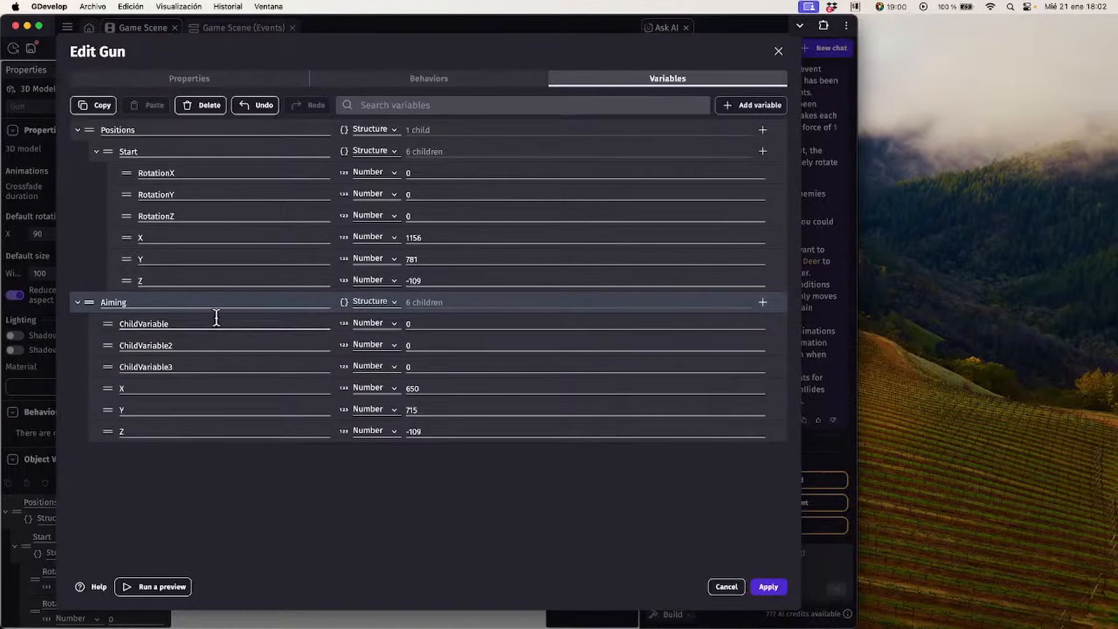
{"action": "double_click", "coordinate": [210, 323]}
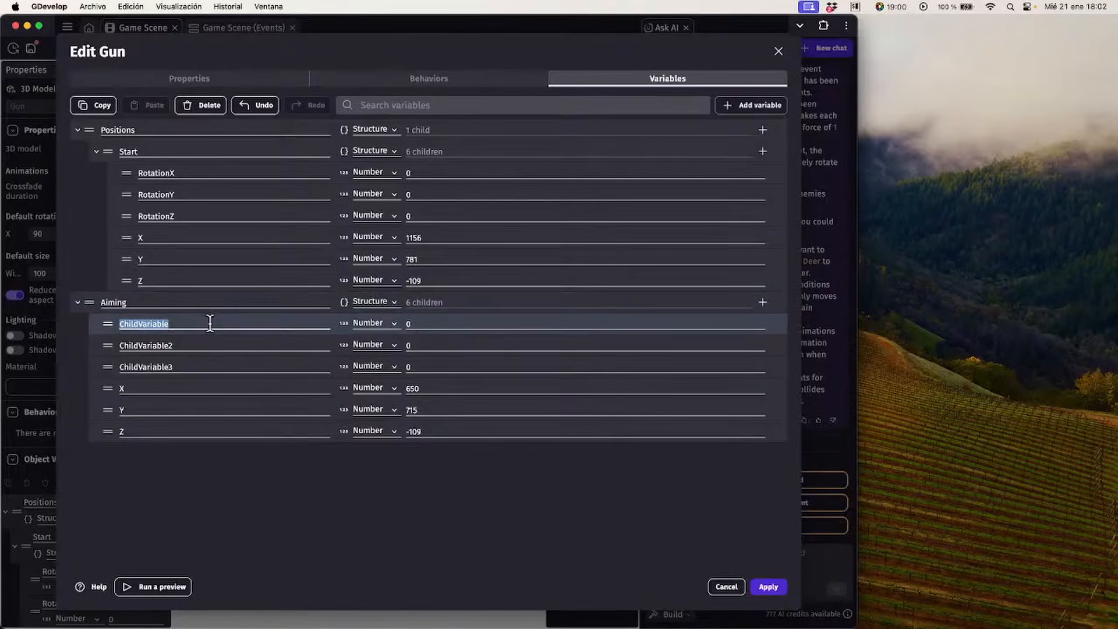
{"action": "type", "text": "Rotqt"}
{"action": "double_click", "coordinate": [209, 341]}
{"action": "type", "text": "Roat"}
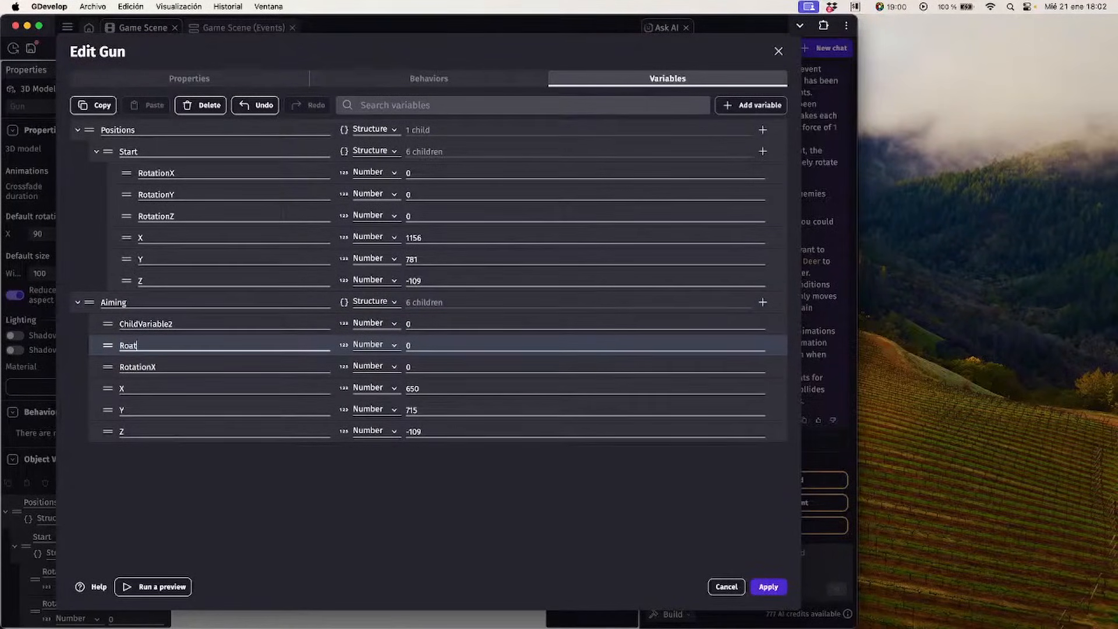
{"action": "type", "text": "t"}
{"action": "key", "text": "BackSpace"}
{"action": "key", "text": "BackSpace"}
{"action": "key", "text": "BackSpace"}
{"action": "key", "text": "BackSpace"}
{"action": "type", "text": "otationY"}
{"action": "left_click", "coordinate": [211, 322]}
{"action": "double_click", "coordinate": [209, 322]}
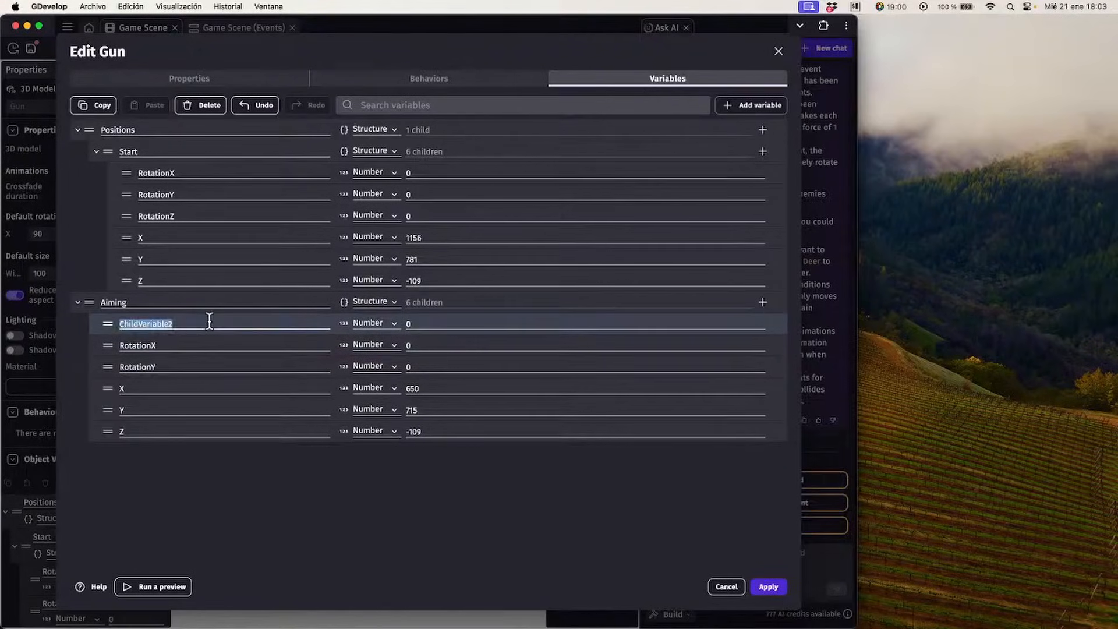
{"action": "type", "text": "RotationZ"}
{"action": "left_click", "coordinate": [486, 510]}
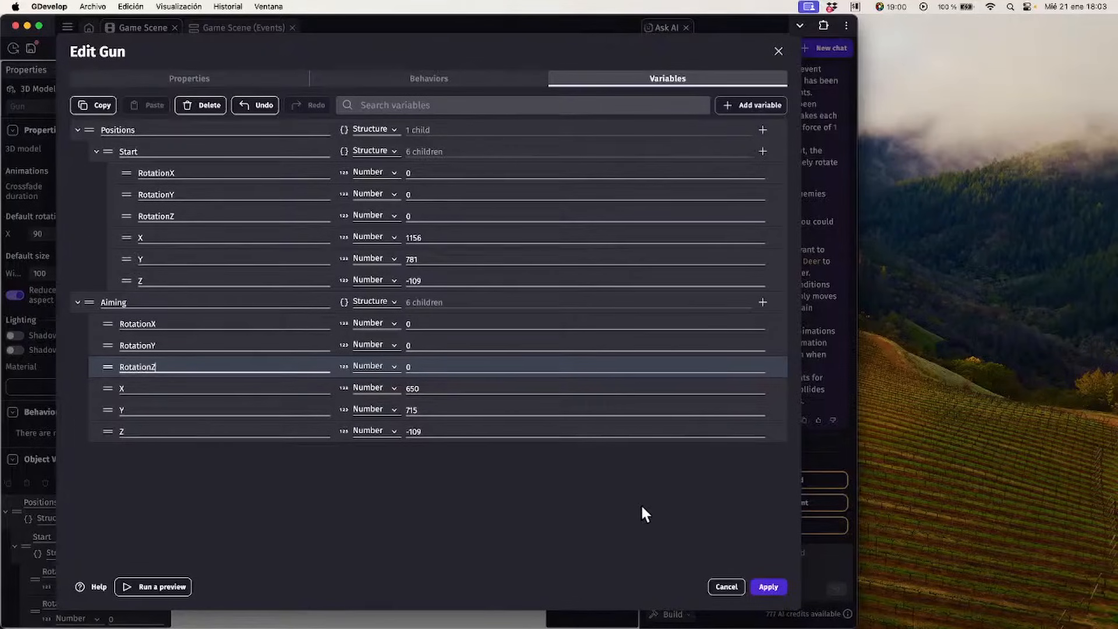
{"action": "left_click", "coordinate": [768, 586]}
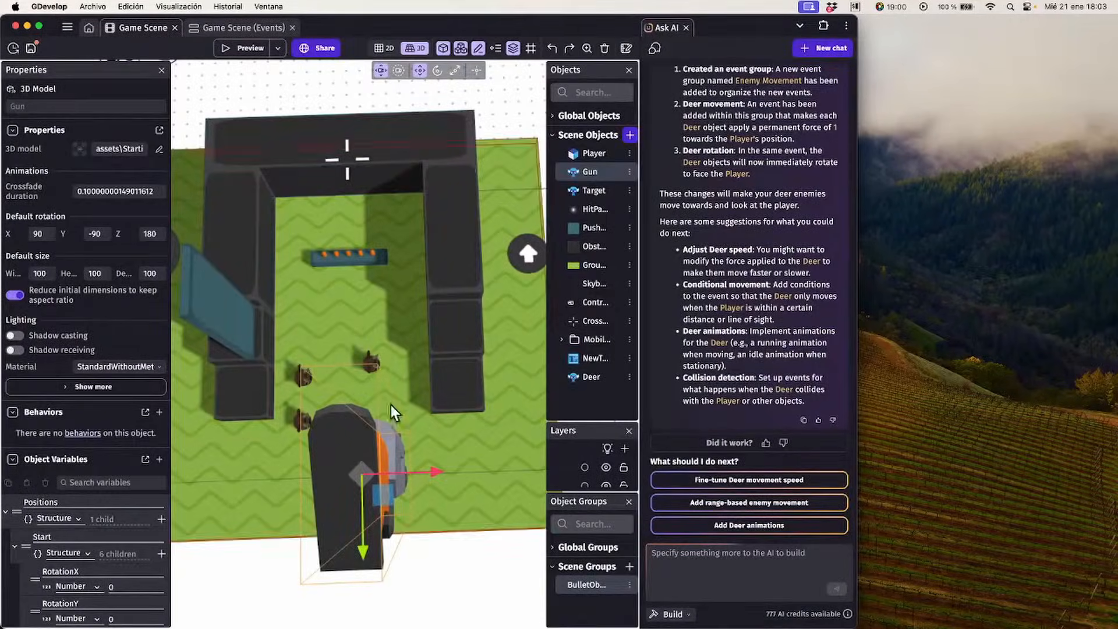
Preview the game, jump and look around to check the gun's centred aiming position, and close the preview
{"action": "left_click", "coordinate": [440, 554]}
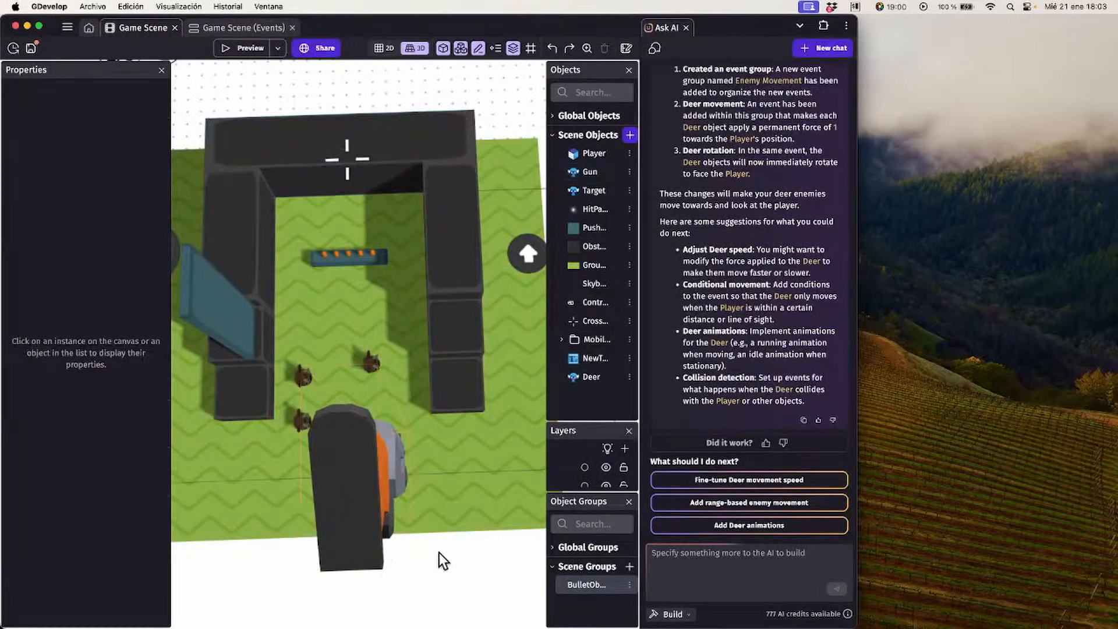
{"action": "left_click", "coordinate": [251, 49]}
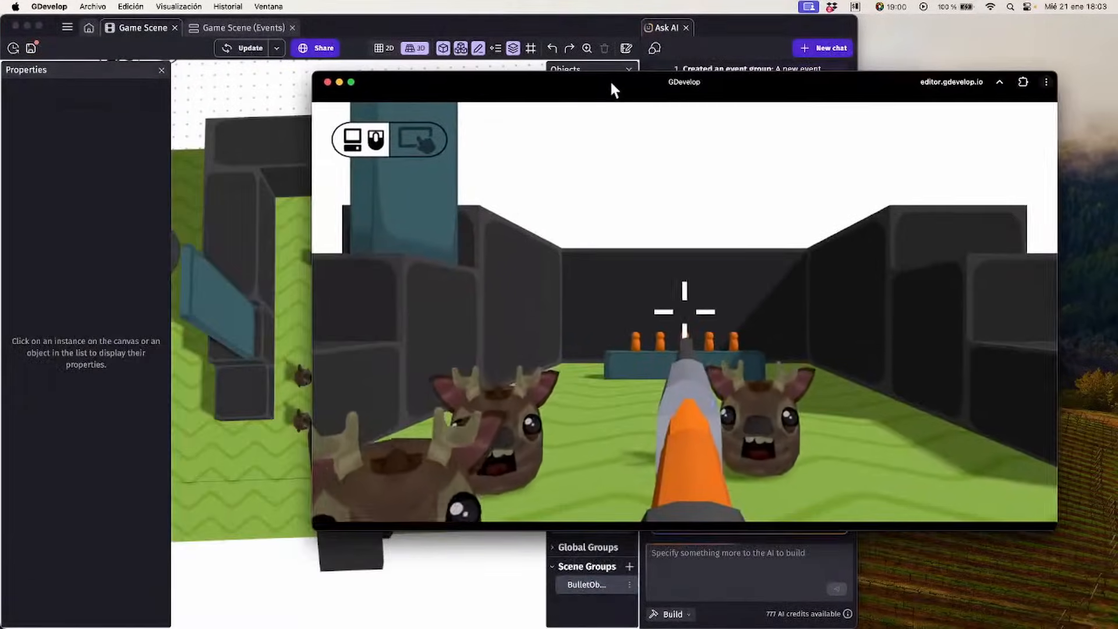
{"action": "left_click", "coordinate": [612, 111]}
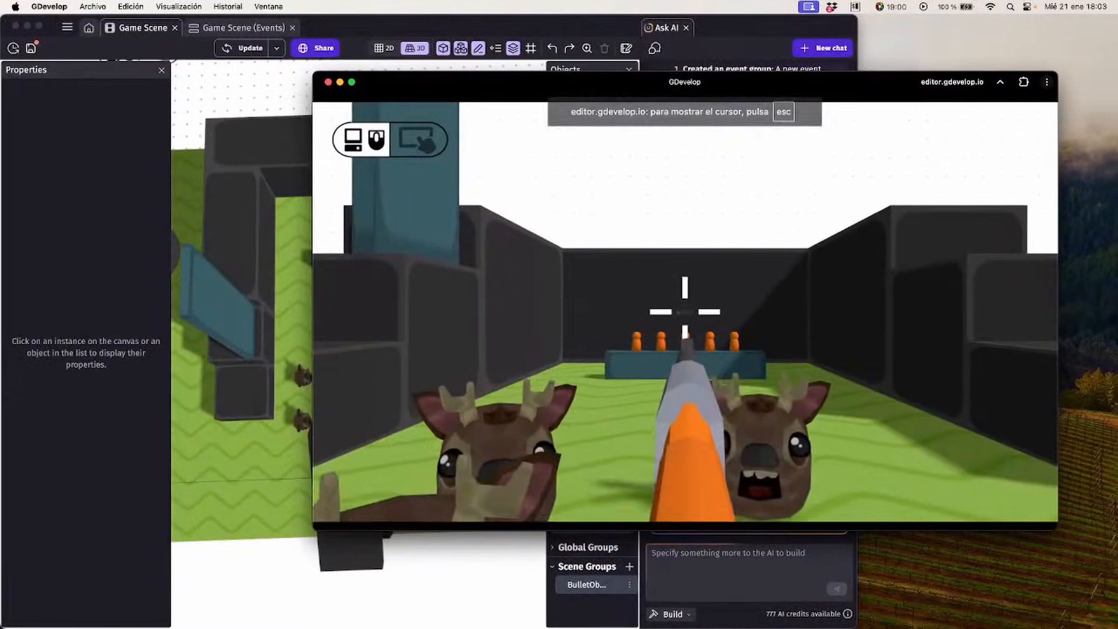
{"action": "key", "text": "space"}
{"action": "key", "text": "space"}
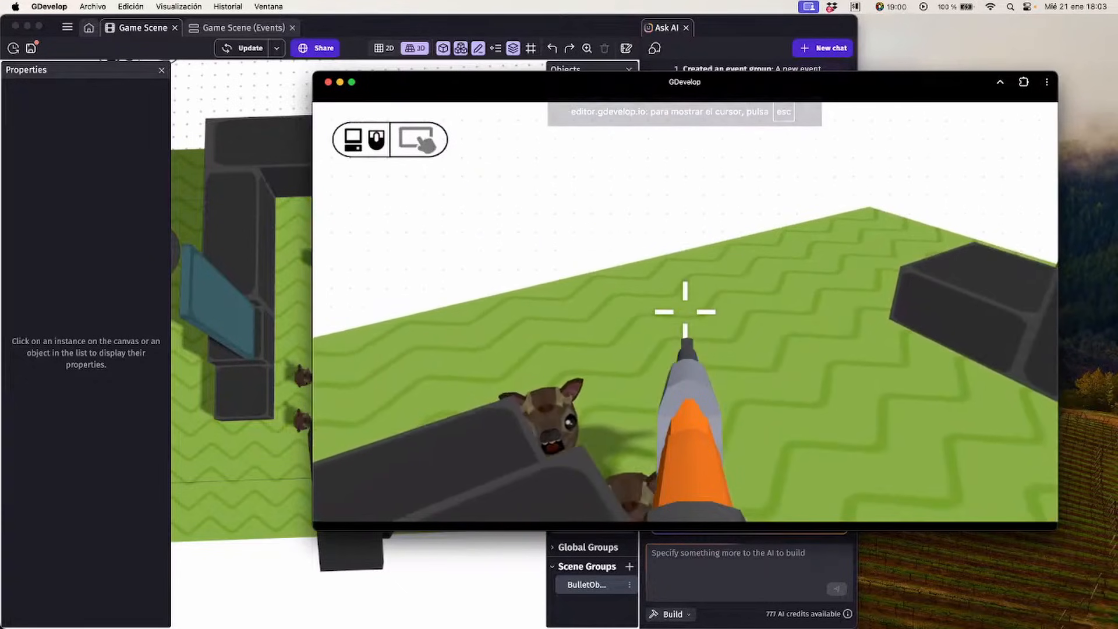
{"action": "key", "text": "Escape"}
{"action": "left_click", "coordinate": [329, 82]}
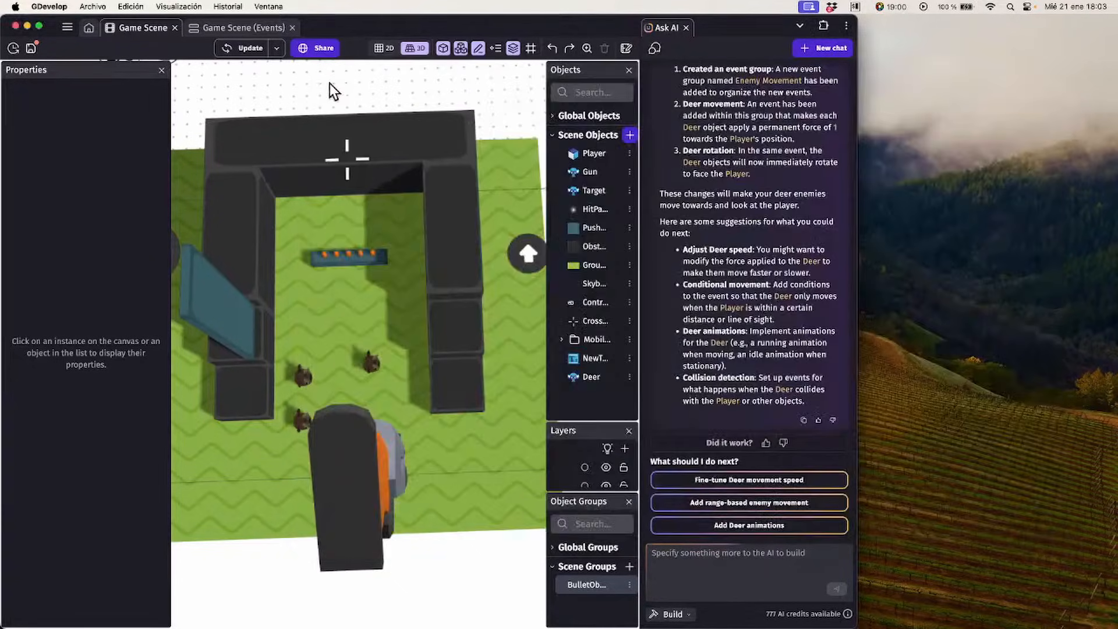
Add an event group named Aiming below Enemy Movement in the game scene's events and insert an empty sub-event in it
{"action": "left_click", "coordinate": [260, 28]}
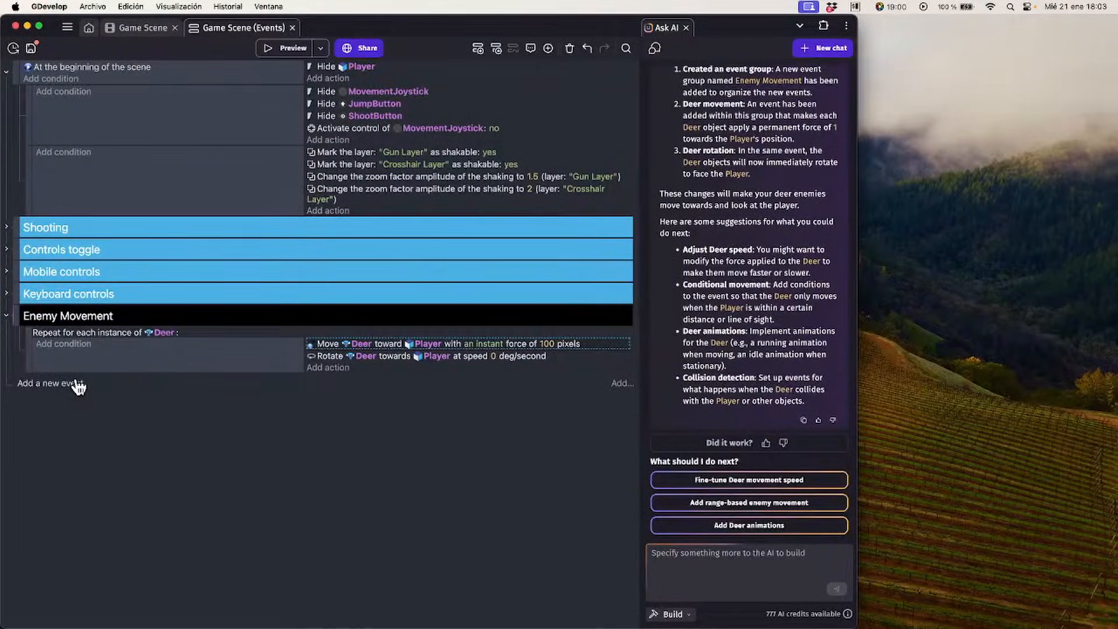
{"action": "left_click", "coordinate": [621, 384]}
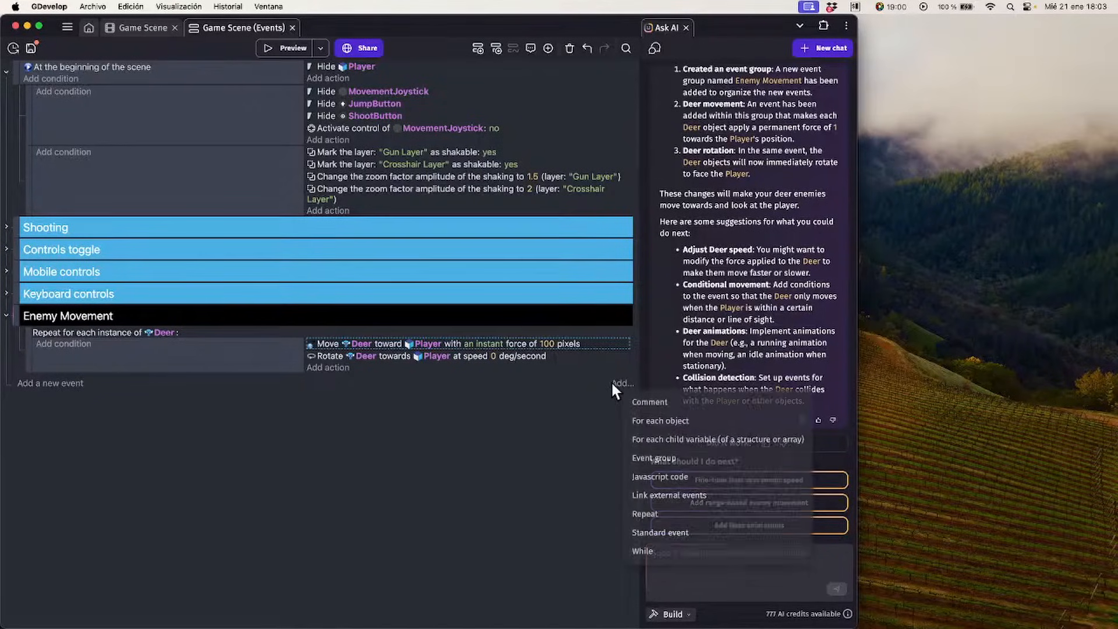
{"action": "left_click", "coordinate": [662, 459]}
{"action": "type", "text": "Aim"}
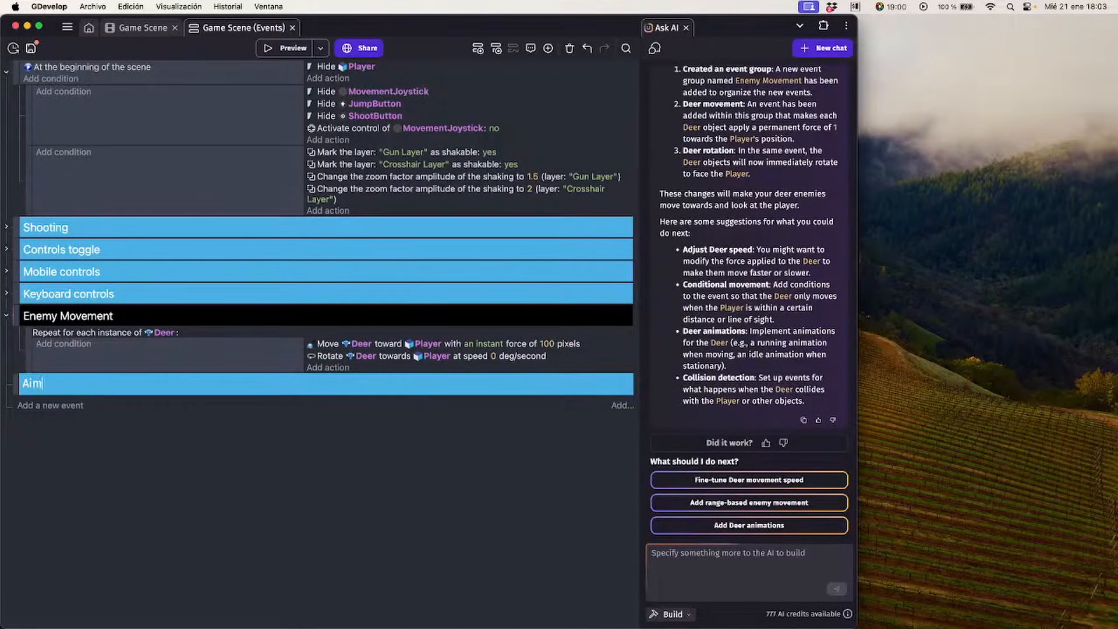
{"action": "type", "text": "ing"}
{"action": "key", "text": "Return"}
{"action": "left_click", "coordinate": [494, 47]}
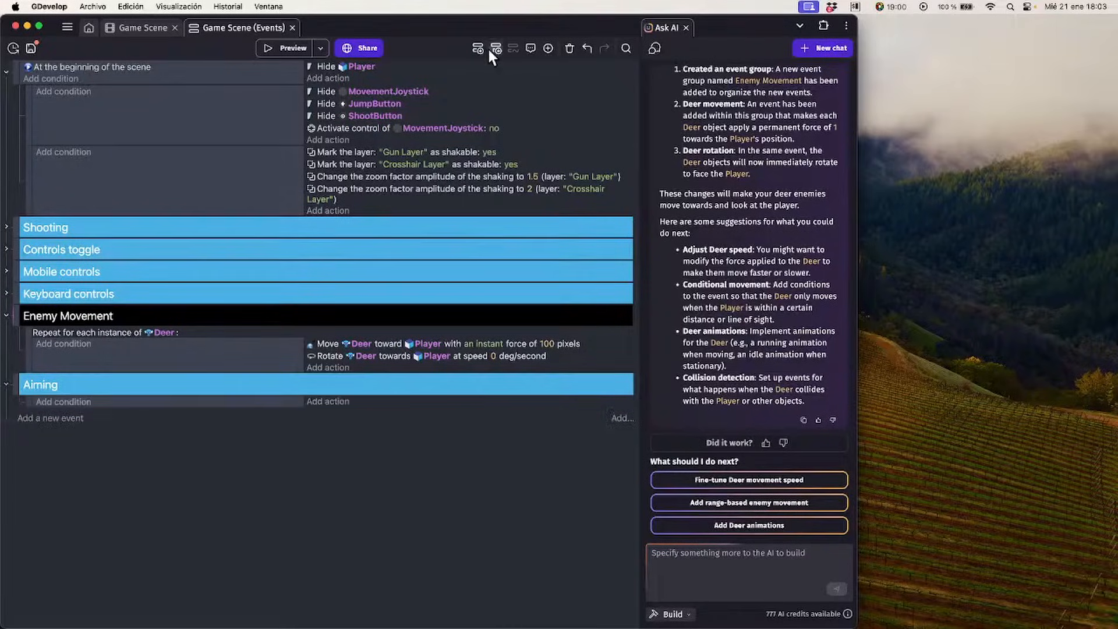
Add a Key pressed condition for LControl to the Aiming event and invert it
{"action": "left_click", "coordinate": [67, 403]}
{"action": "type", "text": "press"}
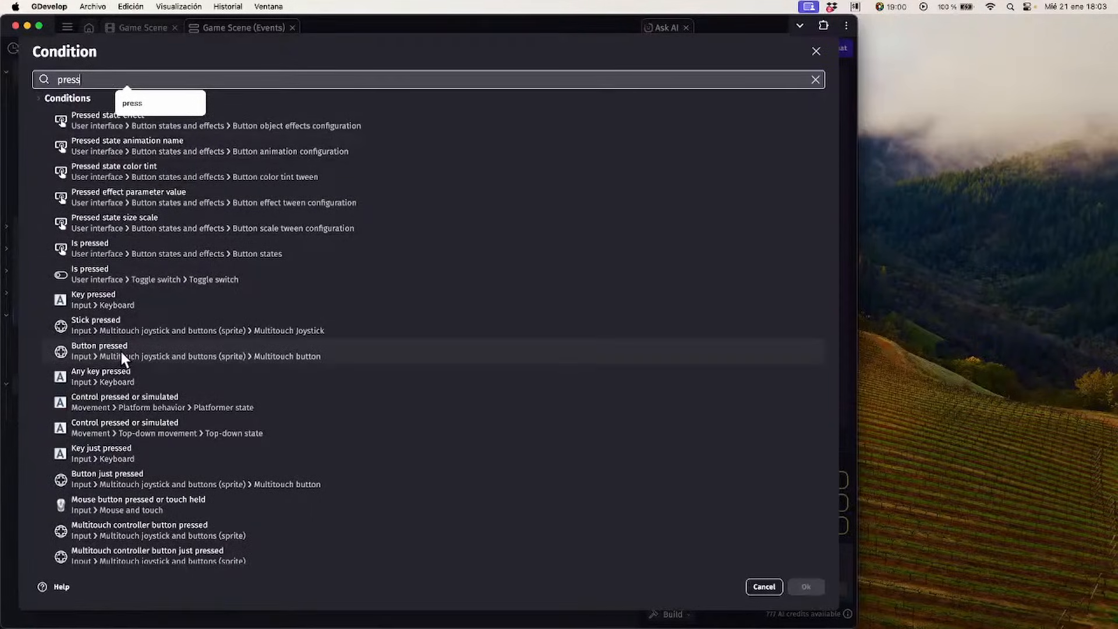
{"action": "left_click", "coordinate": [139, 300]}
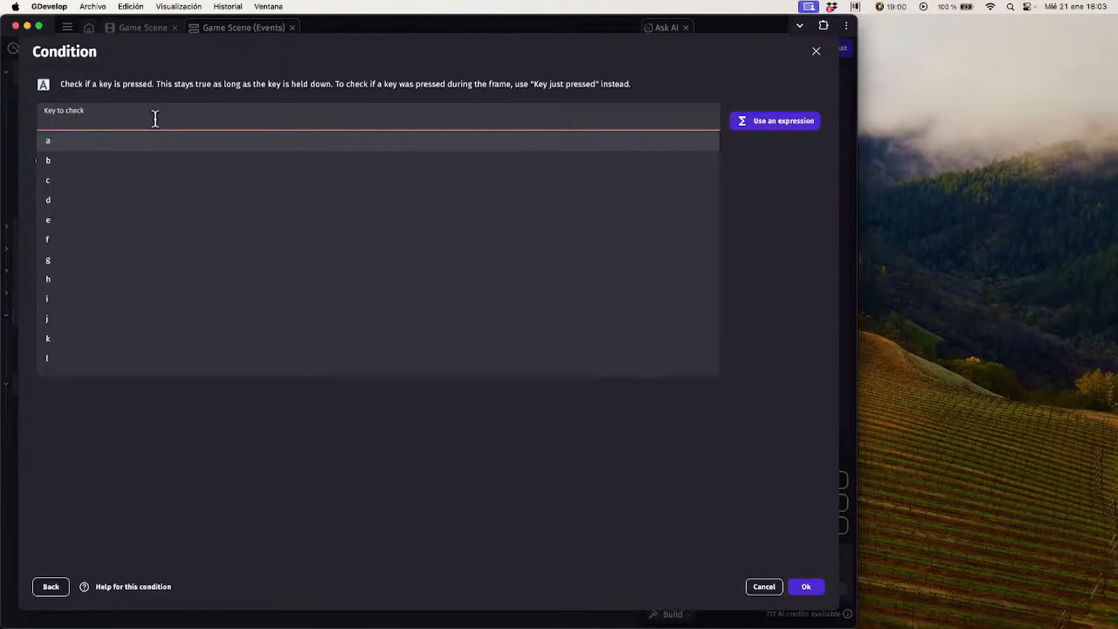
{"action": "type", "text": "lcon"}
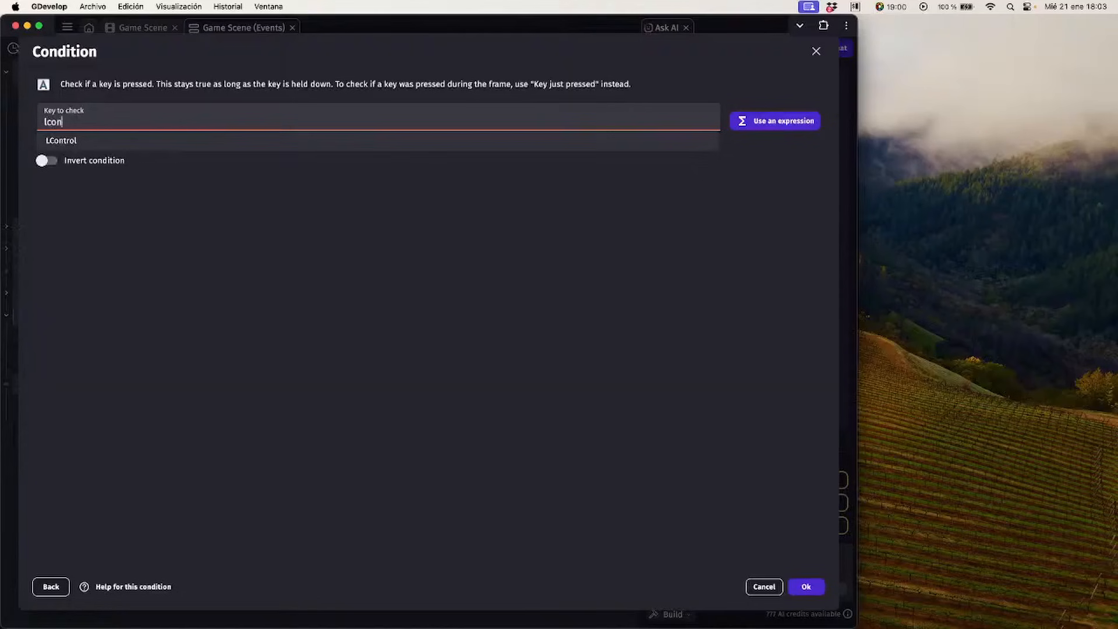
{"action": "left_click", "coordinate": [167, 144]}
{"action": "left_click", "coordinate": [806, 586]}
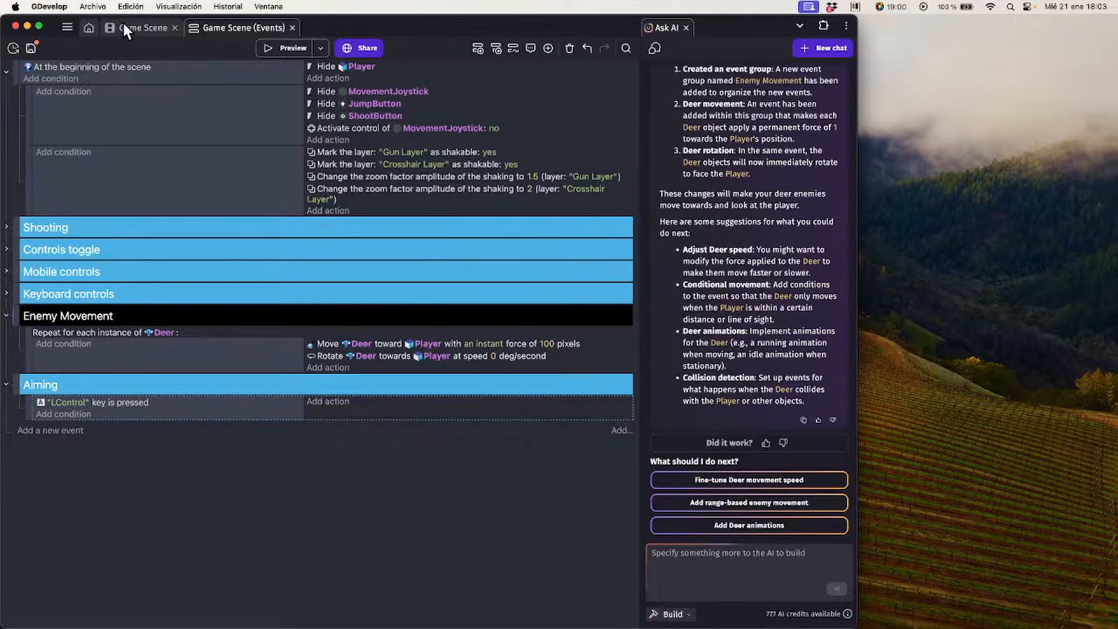
{"action": "right_click", "coordinate": [143, 402]}
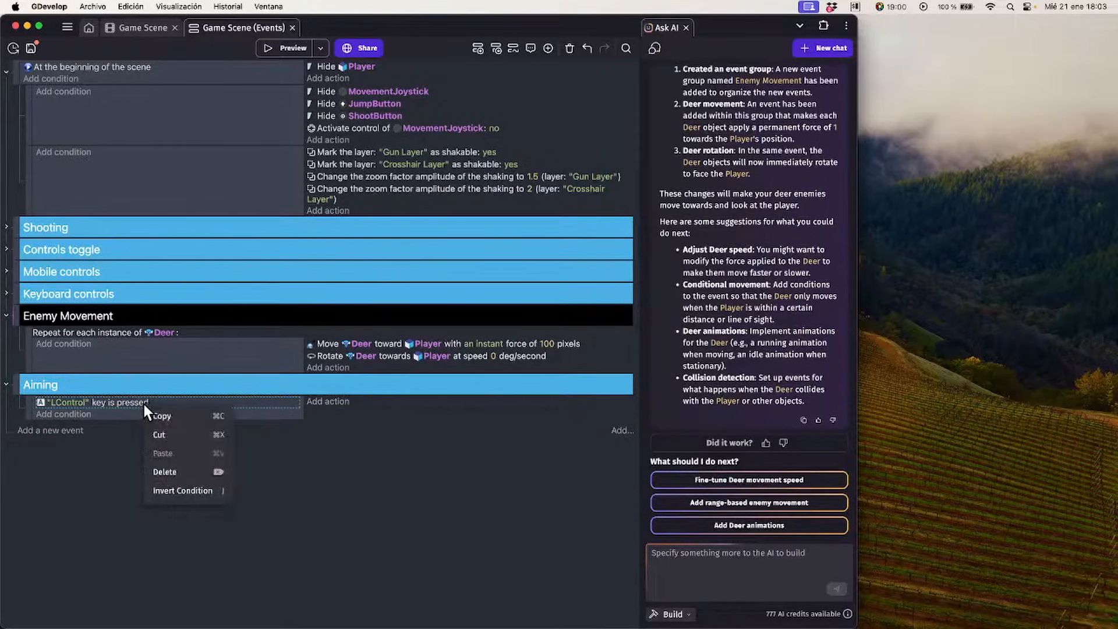
{"action": "left_click", "coordinate": [176, 485]}
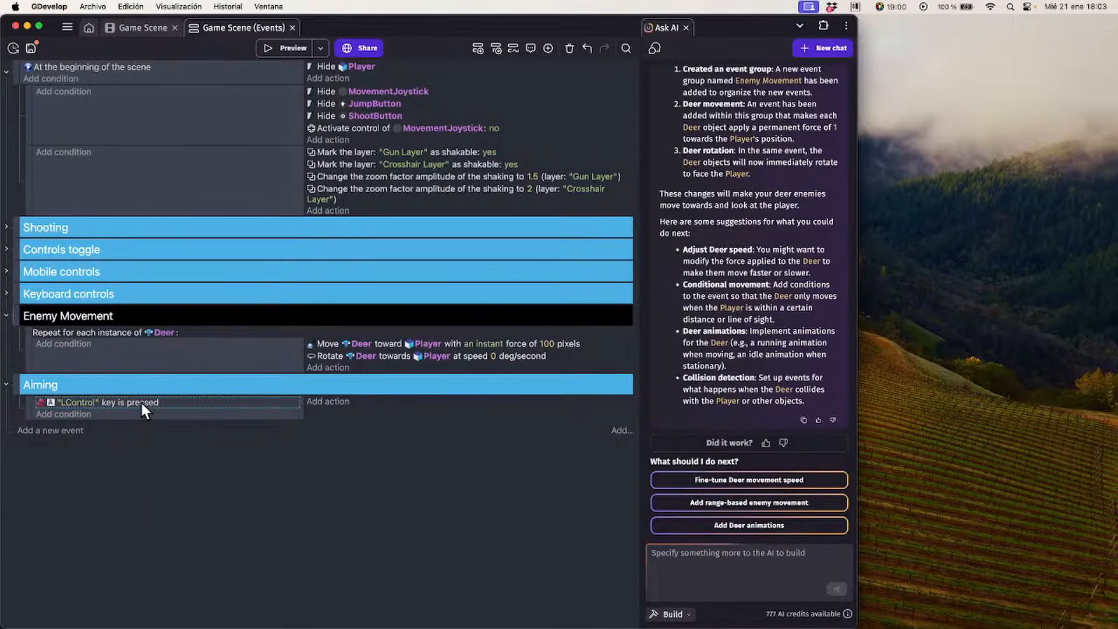
Add a Position action for the Gun object to the inverted LControl event
{"action": "left_click", "coordinate": [314, 403]}
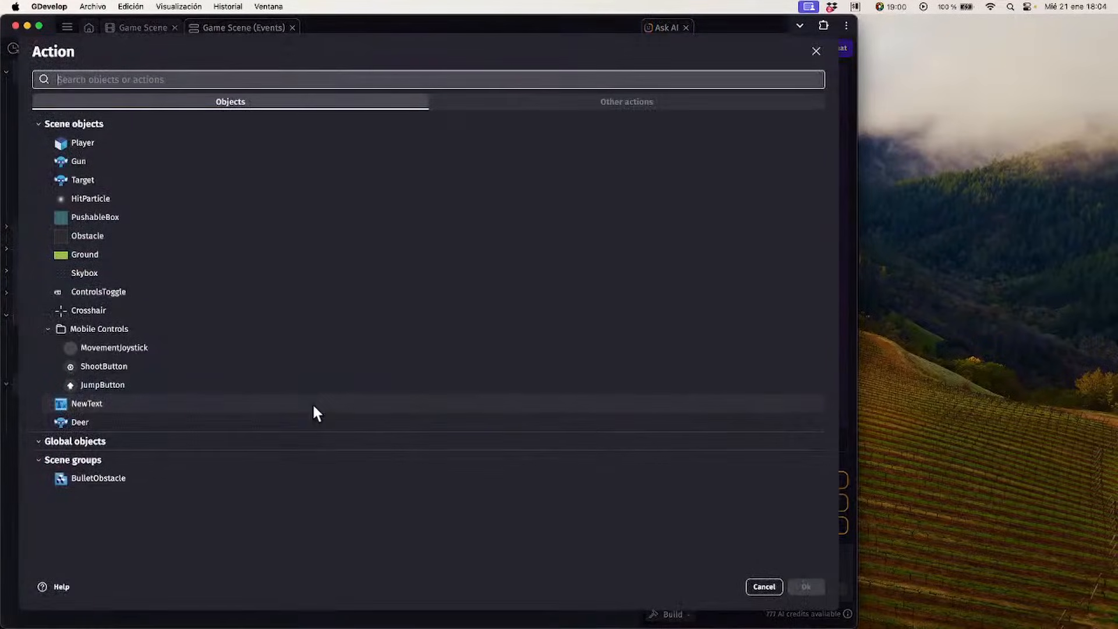
{"action": "left_click", "coordinate": [139, 148]}
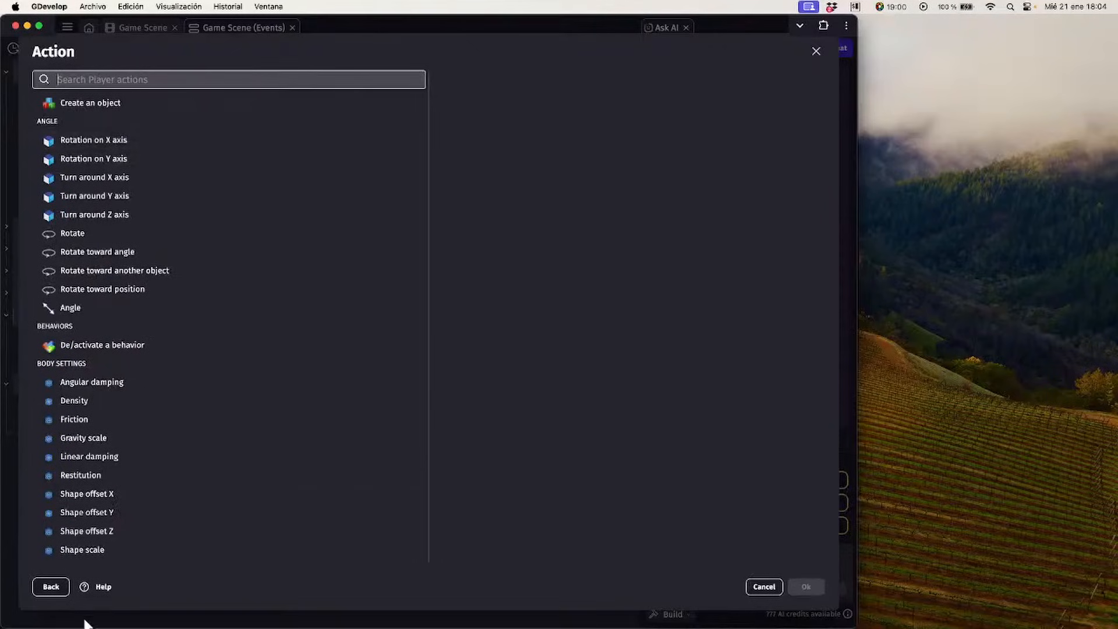
{"action": "left_click", "coordinate": [47, 584]}
{"action": "left_click", "coordinate": [112, 163]}
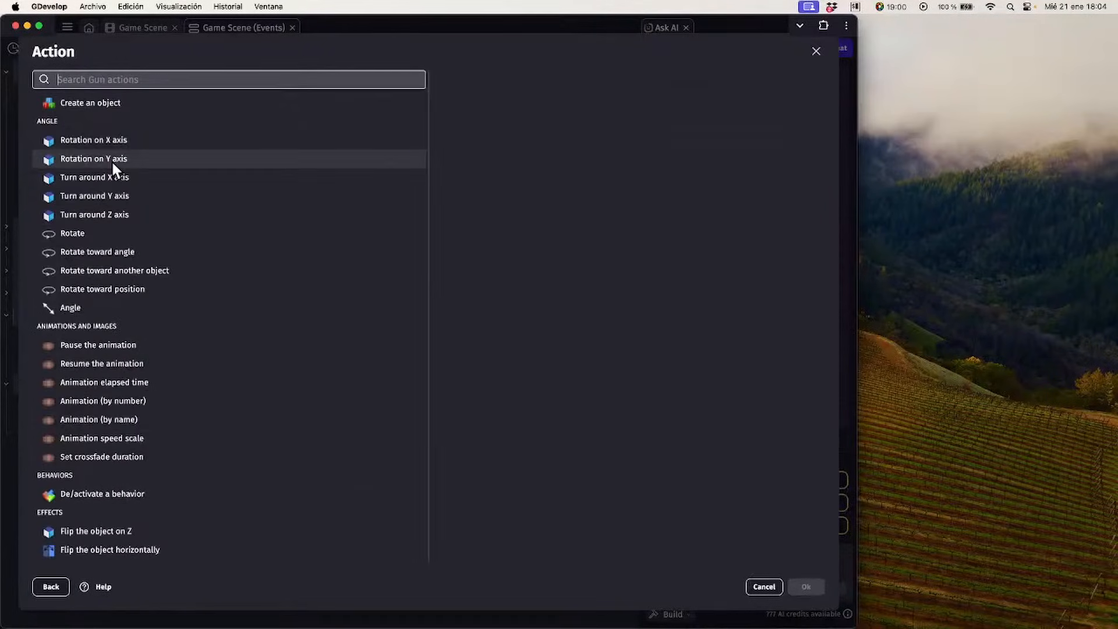
{"action": "scroll", "coordinate": [170, 286], "scroll_direction": "down", "scroll_amount": 10}
{"action": "scroll", "coordinate": [170, 285], "scroll_direction": "up", "scroll_amount": 10}
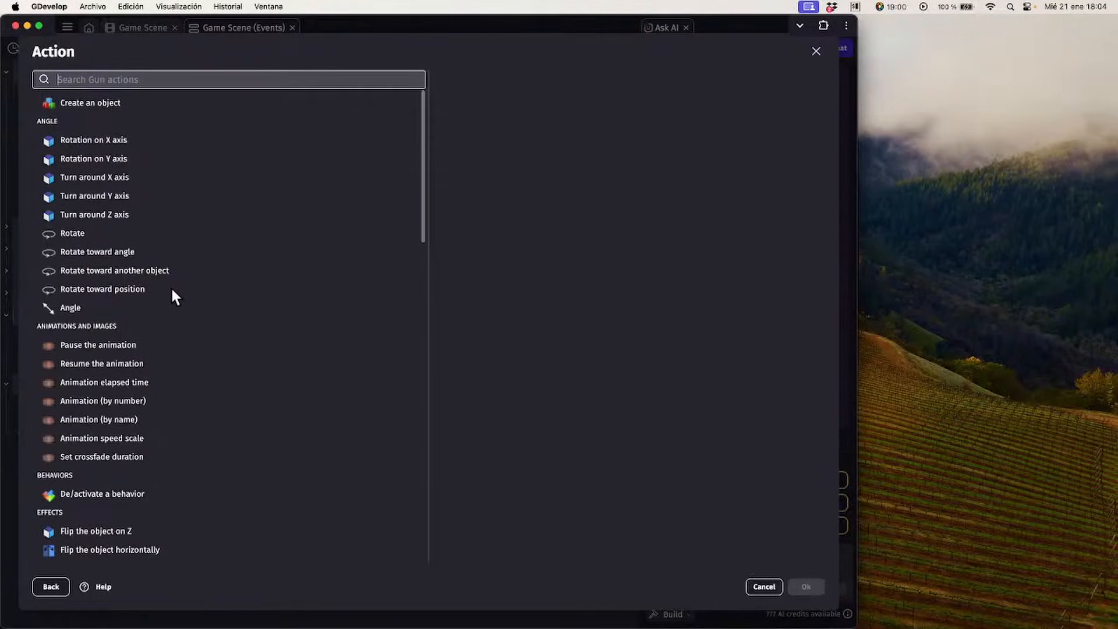
{"action": "scroll", "coordinate": [125, 383], "scroll_direction": "down", "scroll_amount": 6}
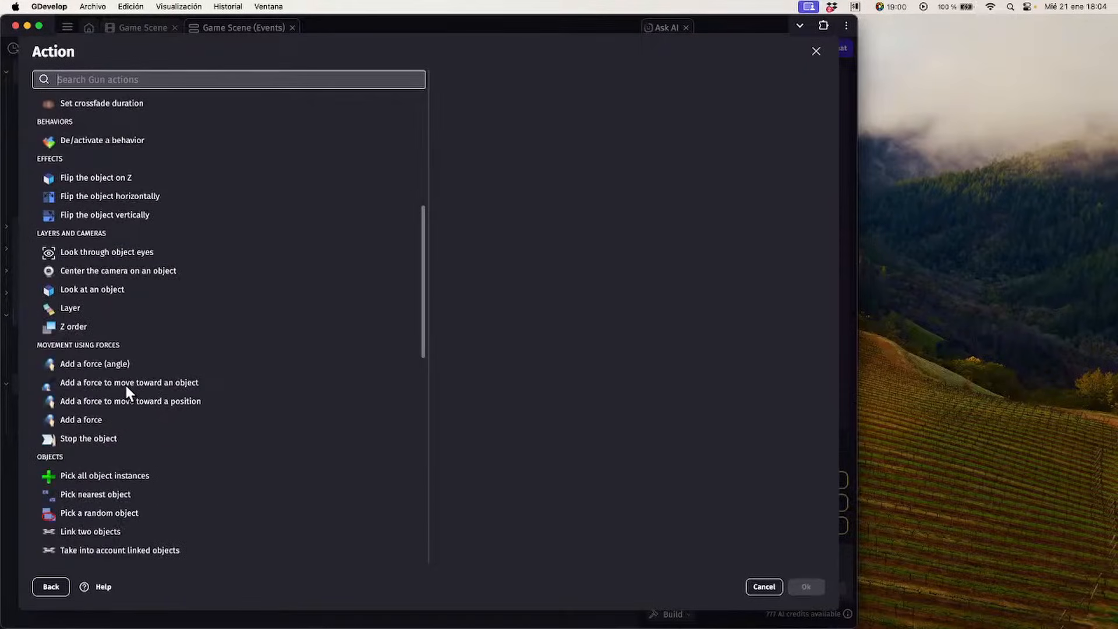
{"action": "scroll", "coordinate": [125, 383], "scroll_direction": "down", "scroll_amount": 7}
{"action": "type", "text": "position"}
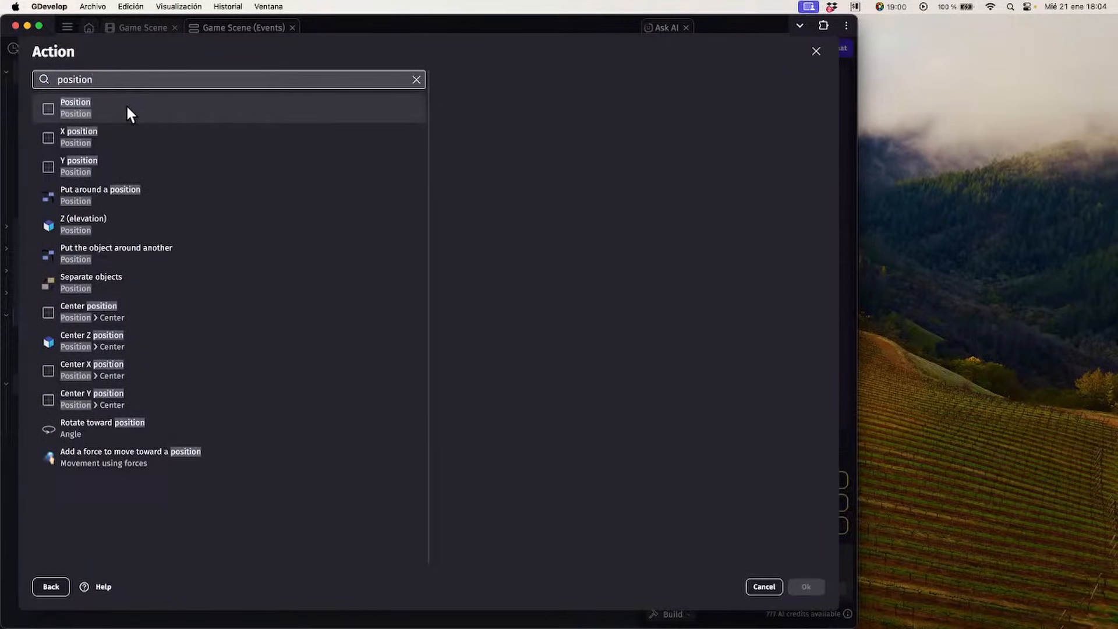
{"action": "left_click", "coordinate": [126, 103]}
Set the Gun's X position to Gun.Positions.Start.X and its Y position to Gun.Positions.Start.Y, and confirm the action
{"action": "left_click", "coordinate": [518, 141]}
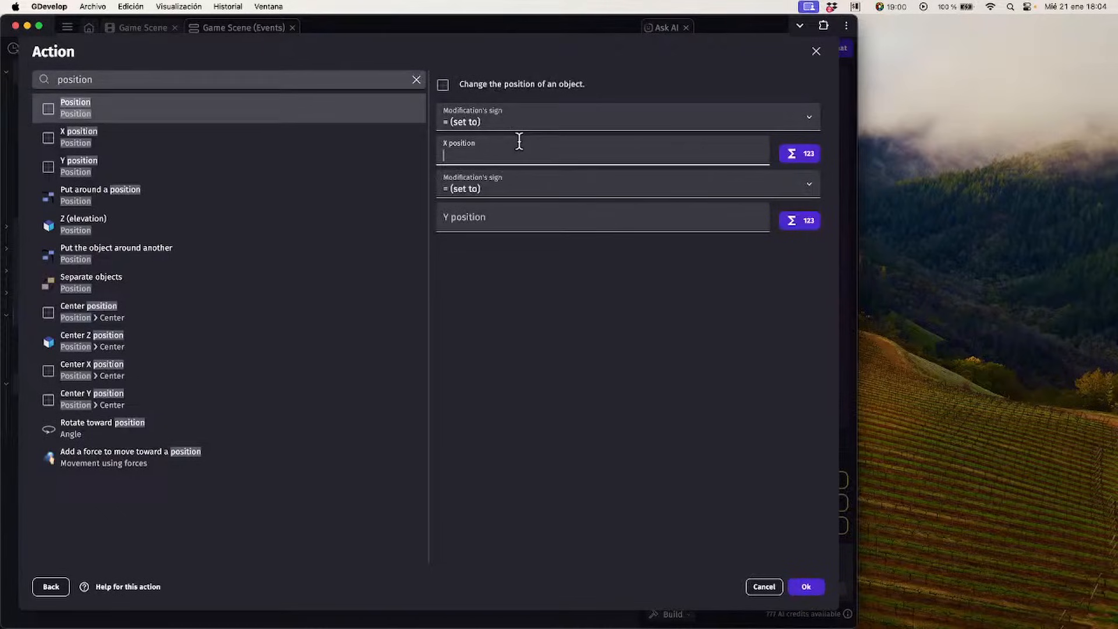
{"action": "type", "text": "Gun."}
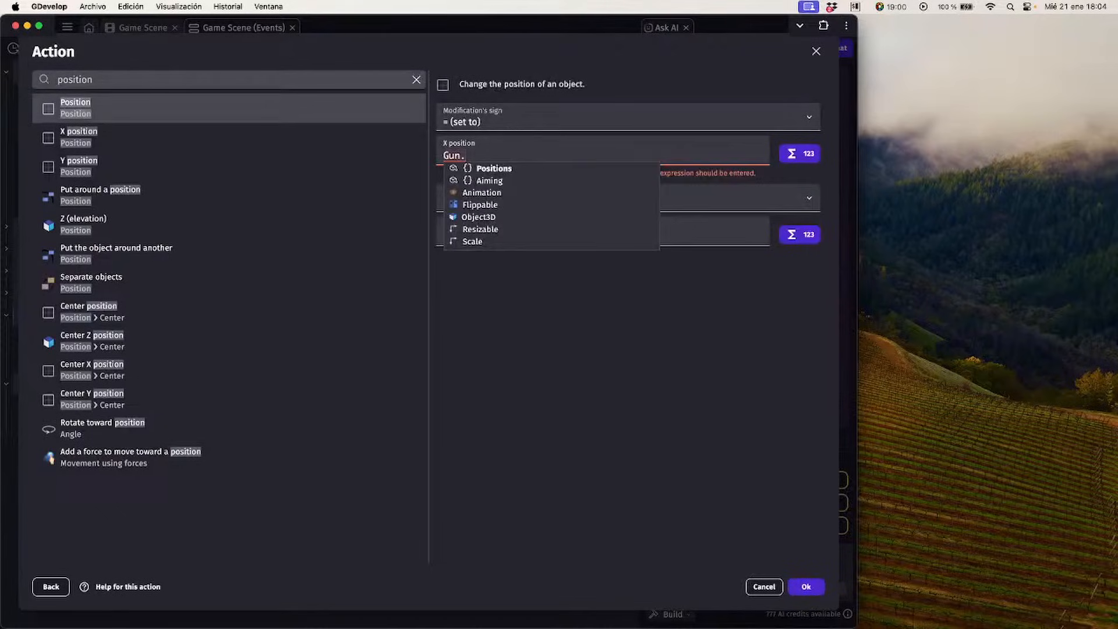
{"action": "key", "text": "Return"}
{"action": "key", "text": "Down"}
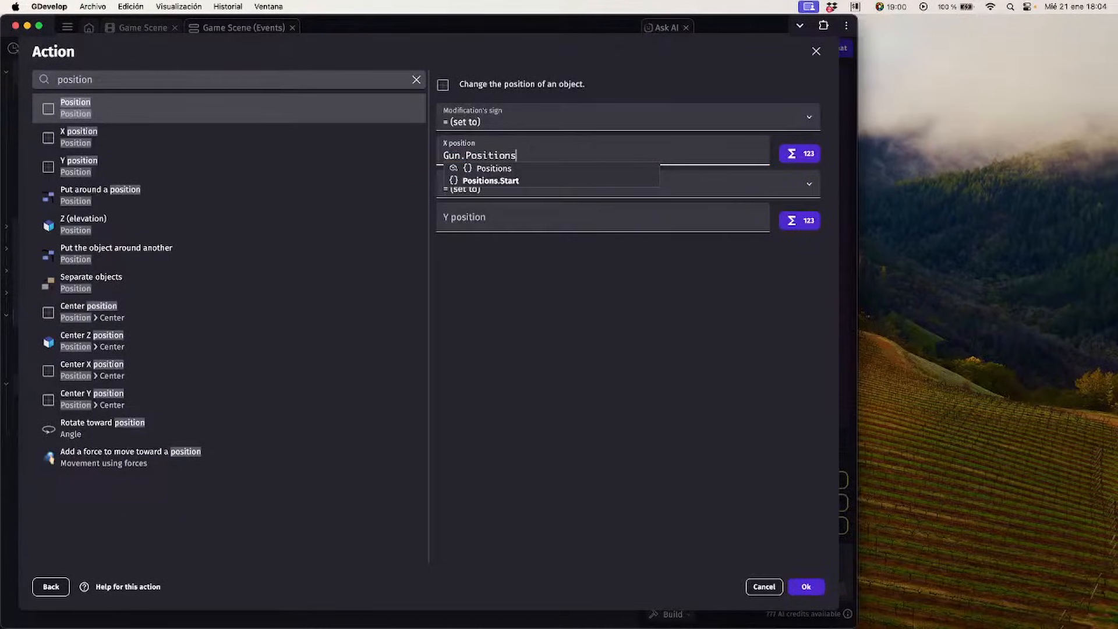
{"action": "key", "text": "Return"}
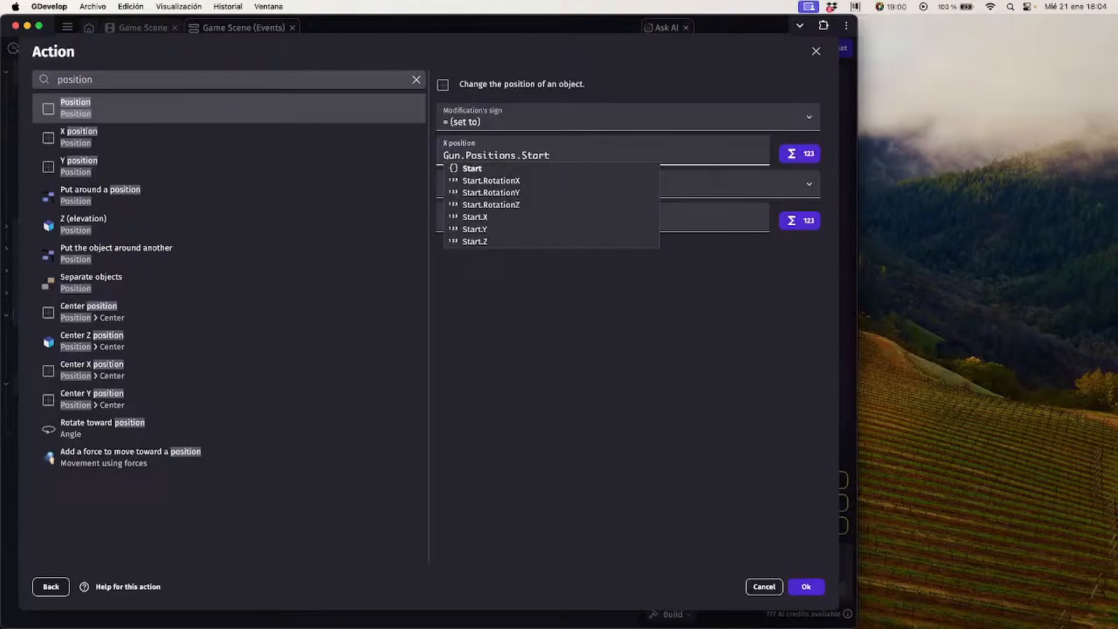
{"action": "type", "text": ".X"}
{"action": "key", "text": "super+a"}
{"action": "key", "text": "super+c"}
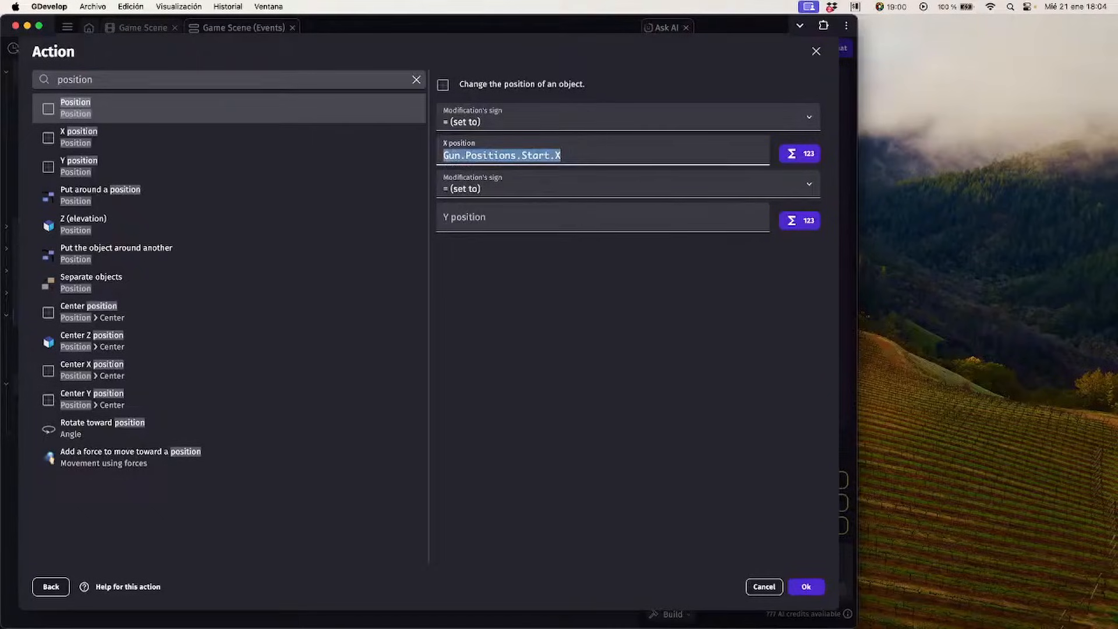
{"action": "left_click", "coordinate": [517, 210]}
{"action": "key", "text": "super+v"}
{"action": "key", "text": "BackSpace"}
{"action": "type", "text": "Y"}
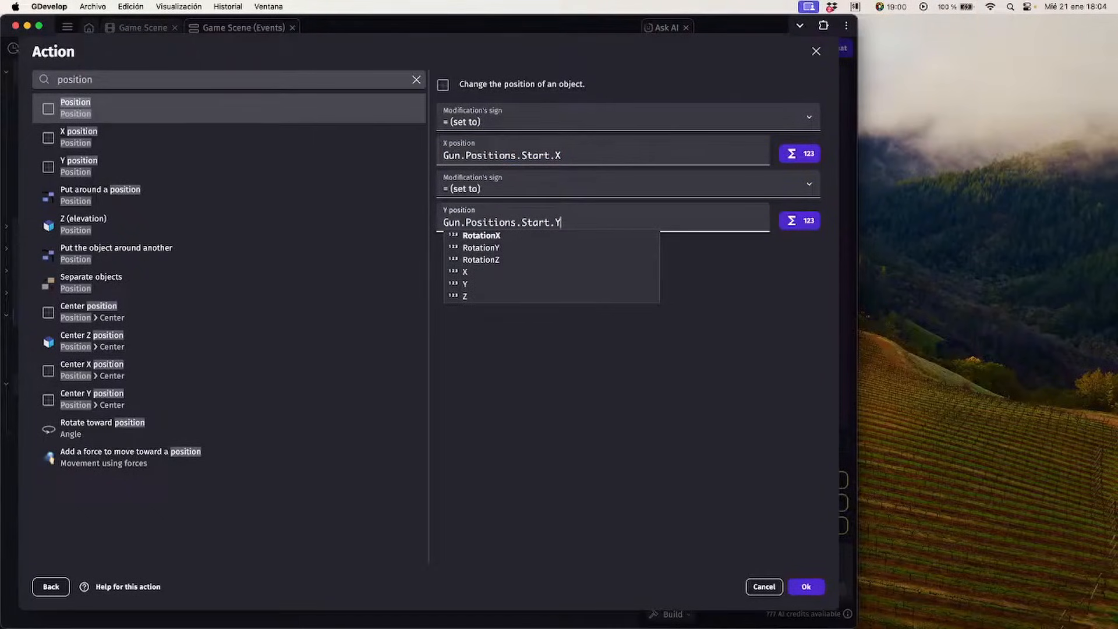
{"action": "left_click", "coordinate": [818, 584]}
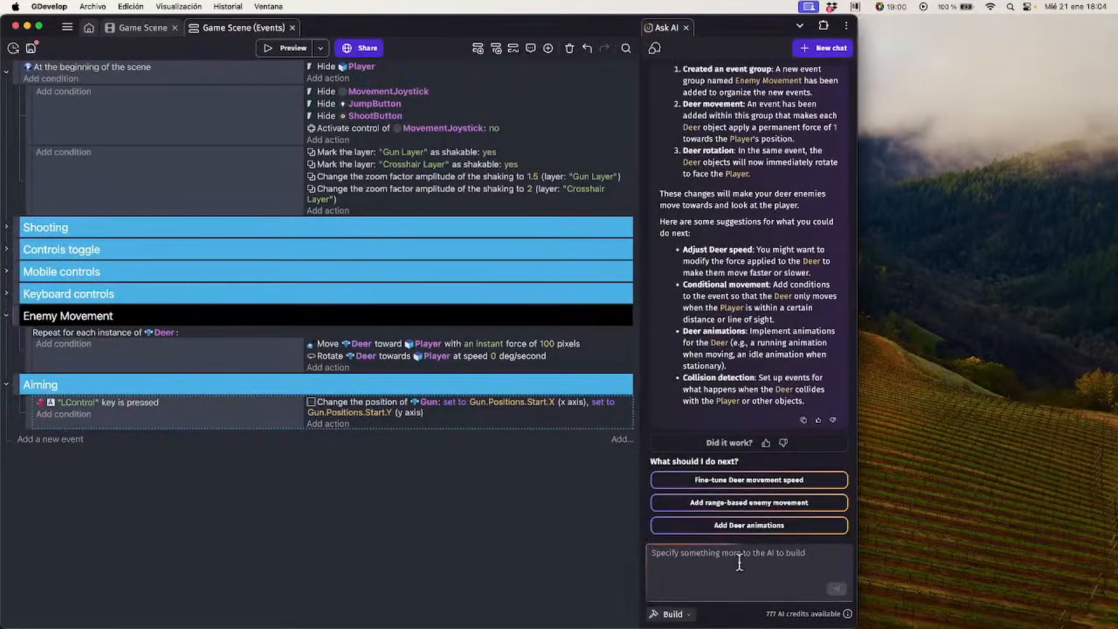
Add a Z (elevation) action that sets the Gun to Gun.Positions.Start.Z in the same event
{"action": "left_click", "coordinate": [329, 425]}
{"action": "left_click", "coordinate": [170, 163]}
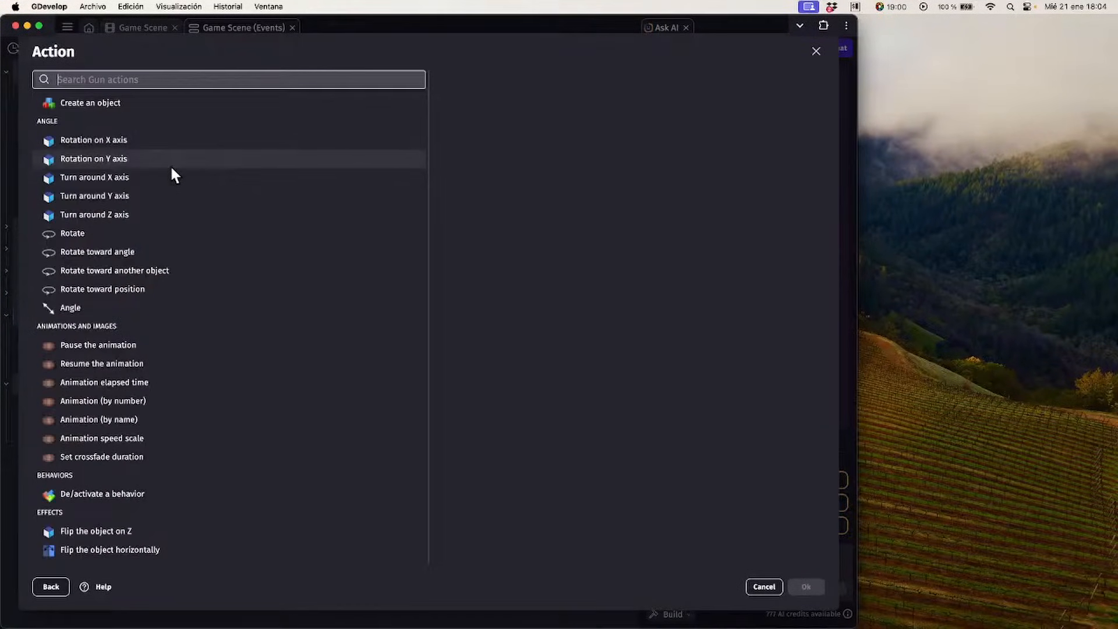
{"action": "scroll", "coordinate": [188, 253], "scroll_direction": "down", "scroll_amount": 10}
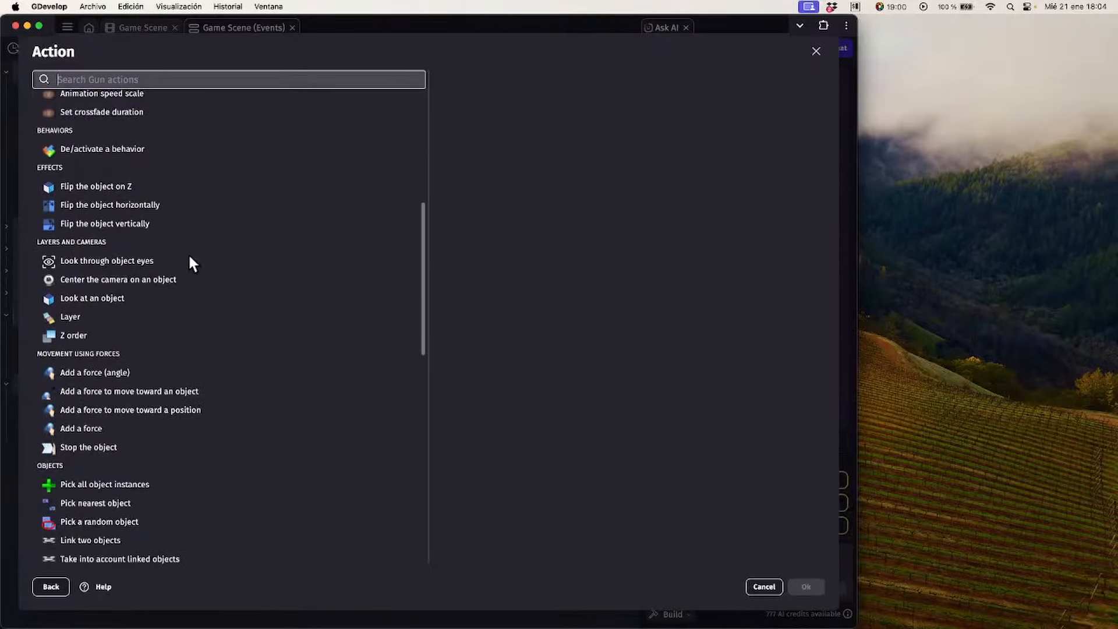
{"action": "scroll", "coordinate": [184, 254], "scroll_direction": "down", "scroll_amount": 3}
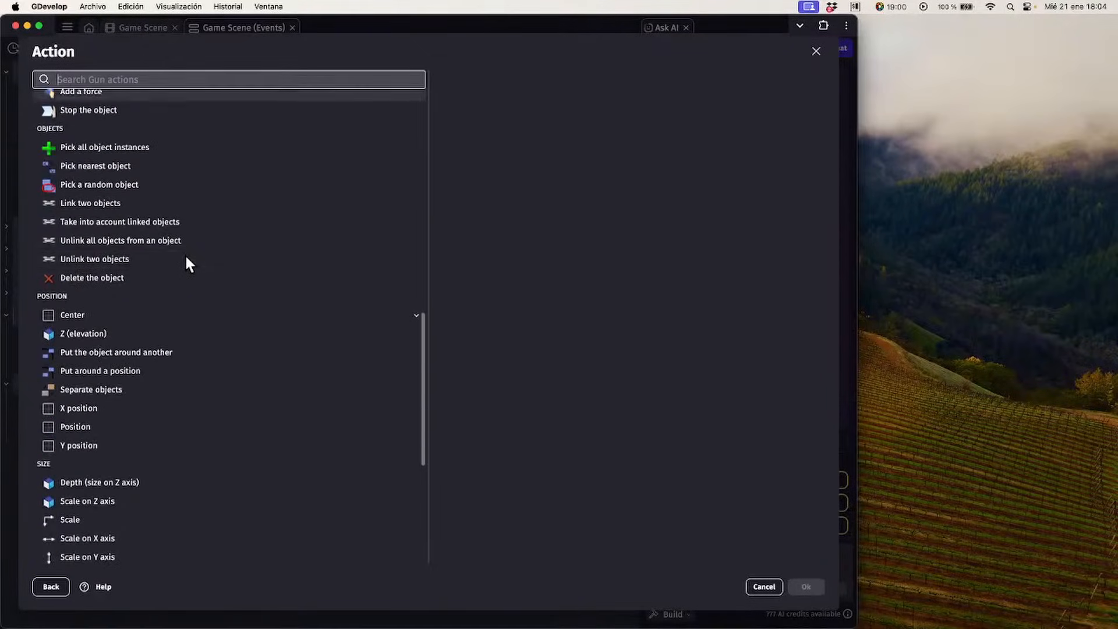
{"action": "left_click", "coordinate": [66, 335]}
{"action": "left_click", "coordinate": [526, 180]}
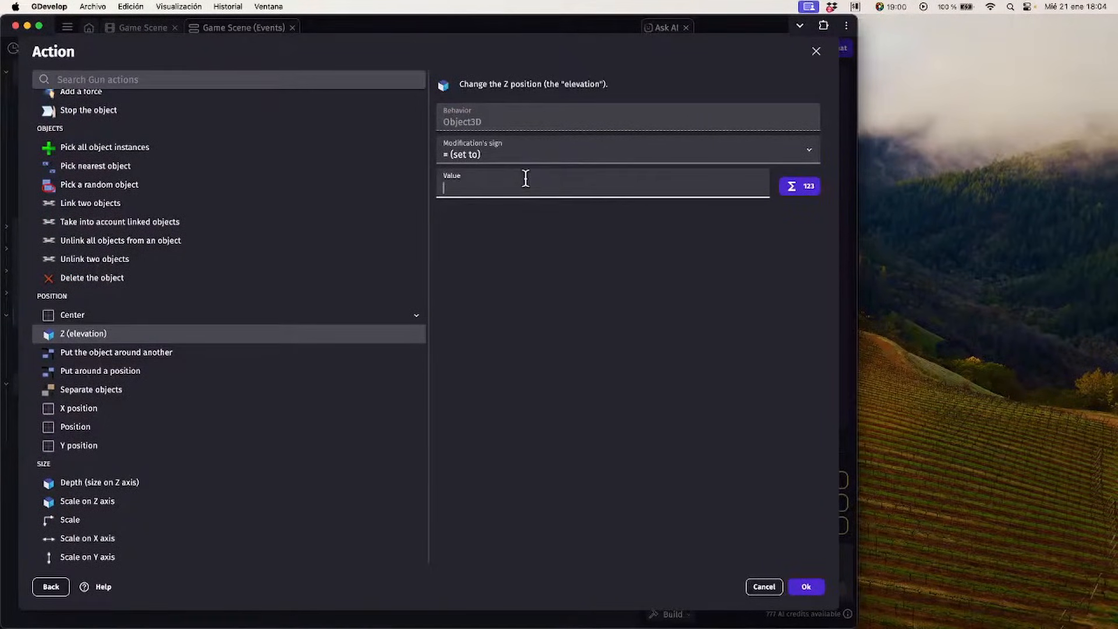
{"action": "type", "text": "Gun.Positions.Start.Z"}
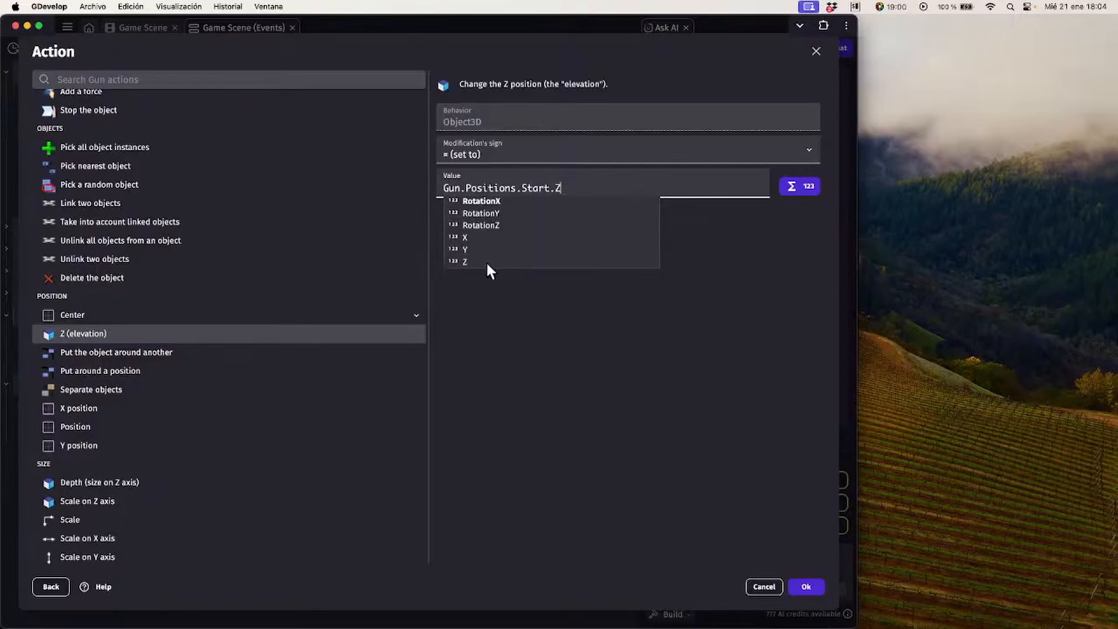
{"action": "left_click", "coordinate": [625, 381]}
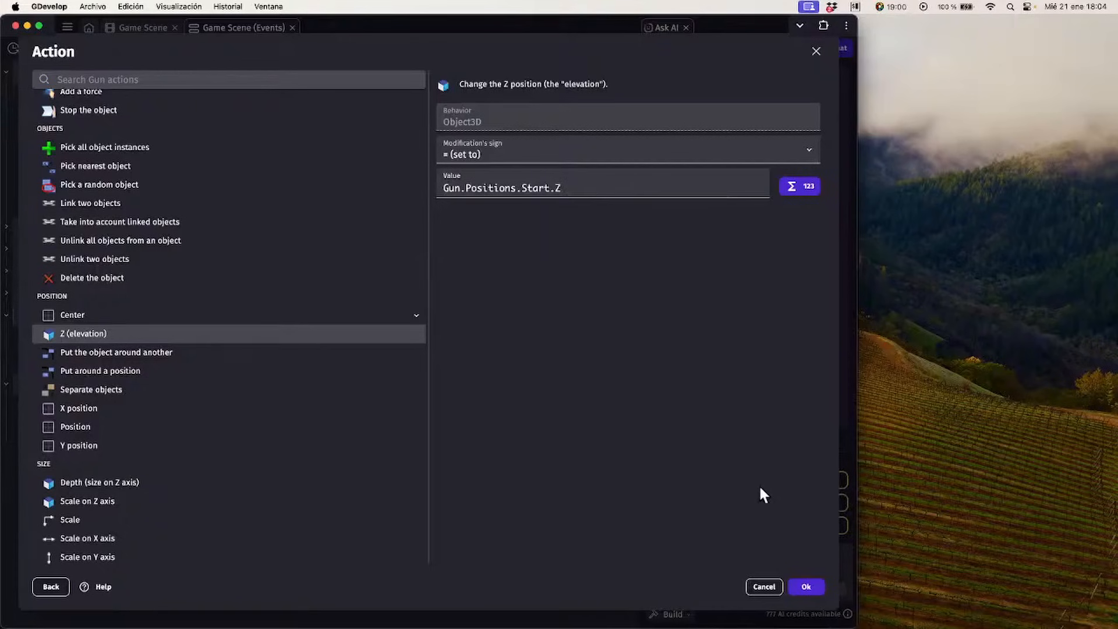
{"action": "left_click", "coordinate": [795, 583]}
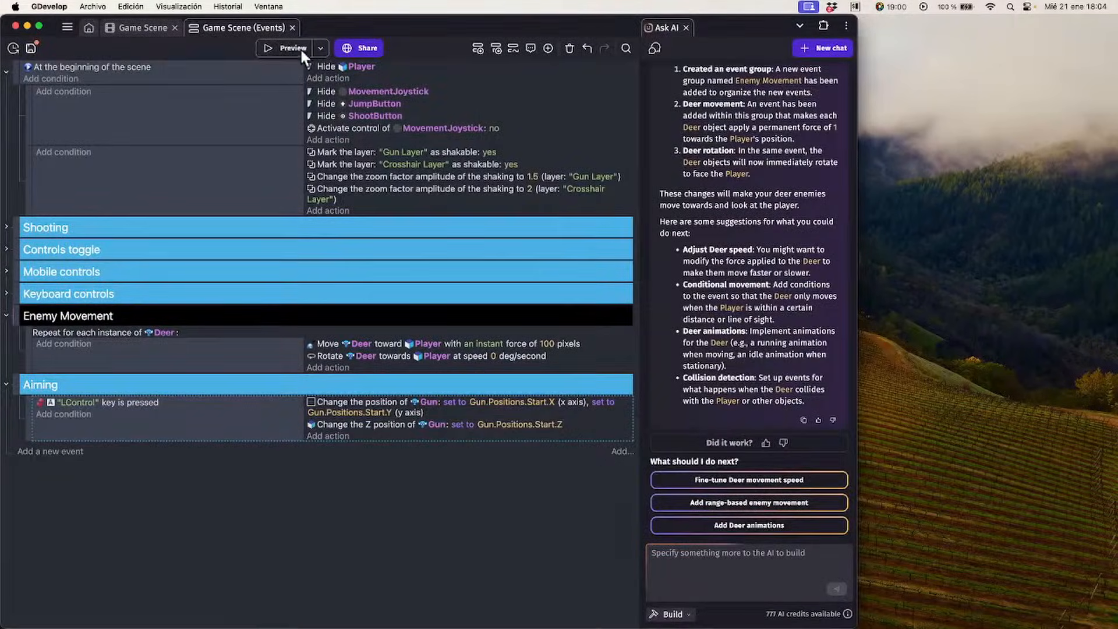
Preview the game scene, walk and jump around to check the gun's start position, and close the preview
{"action": "left_click", "coordinate": [140, 28]}
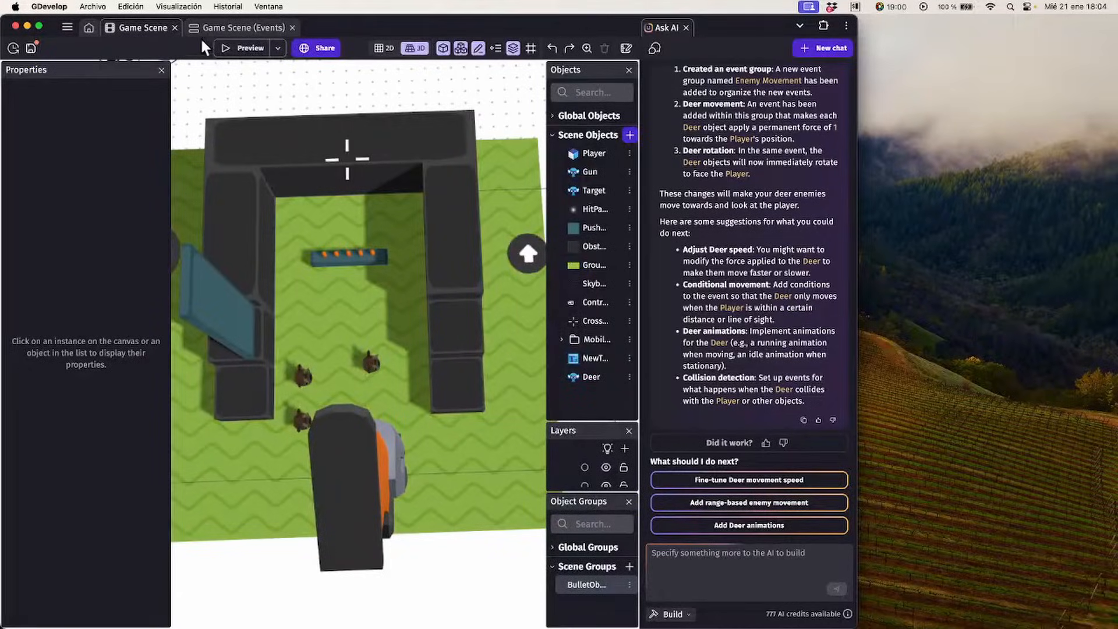
{"action": "left_click", "coordinate": [232, 48]}
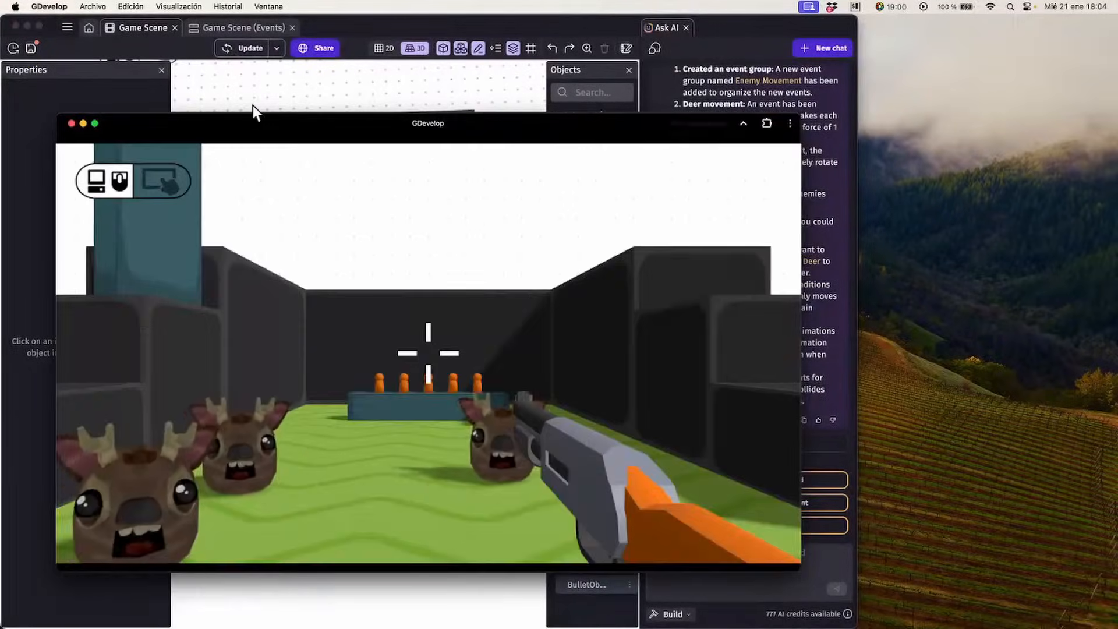
{"action": "left_click_drag", "start_coordinate": [253, 118], "coordinate": [470, 83]}
{"action": "left_click", "coordinate": [513, 142]}
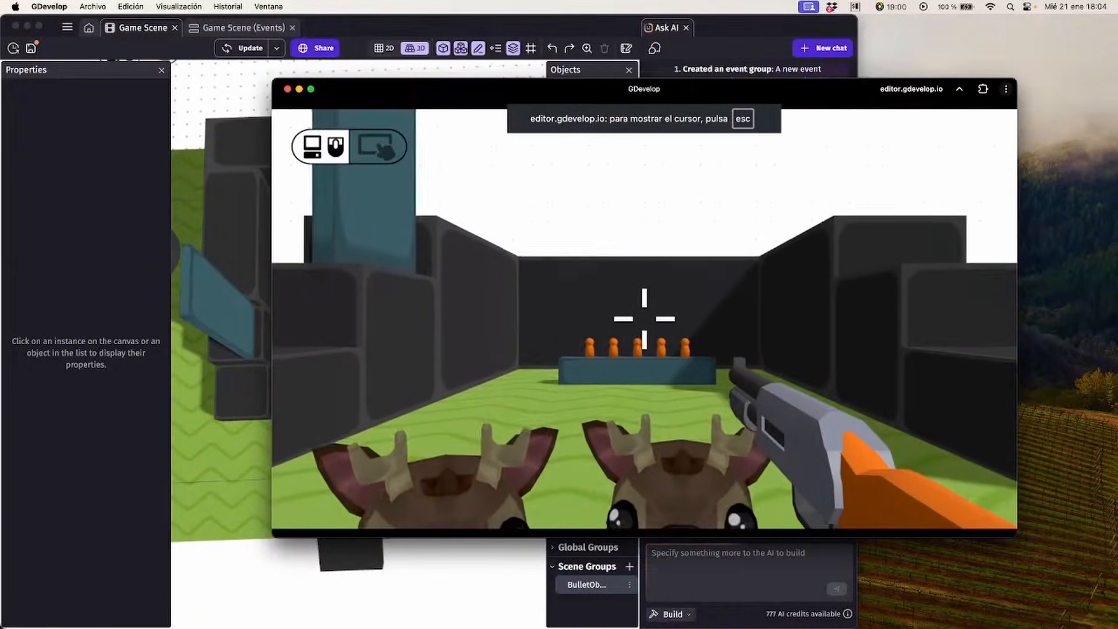
{"action": "key", "text": "w"}
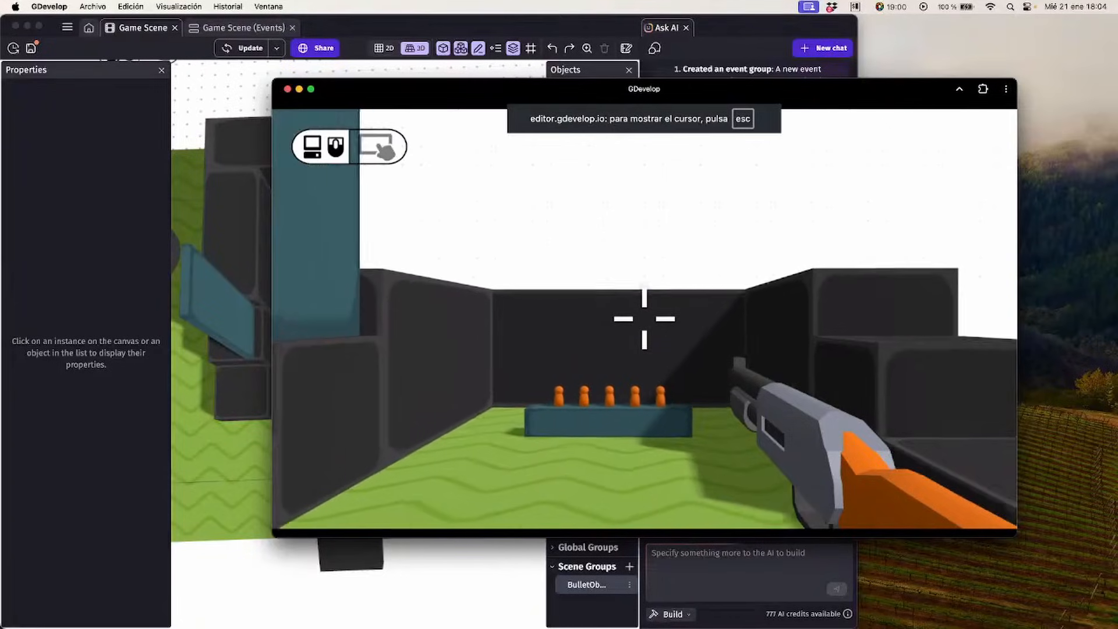
{"action": "key", "text": "d"}
{"action": "key", "text": "w"}
{"action": "key", "text": "space"}
{"action": "key", "text": "space"}
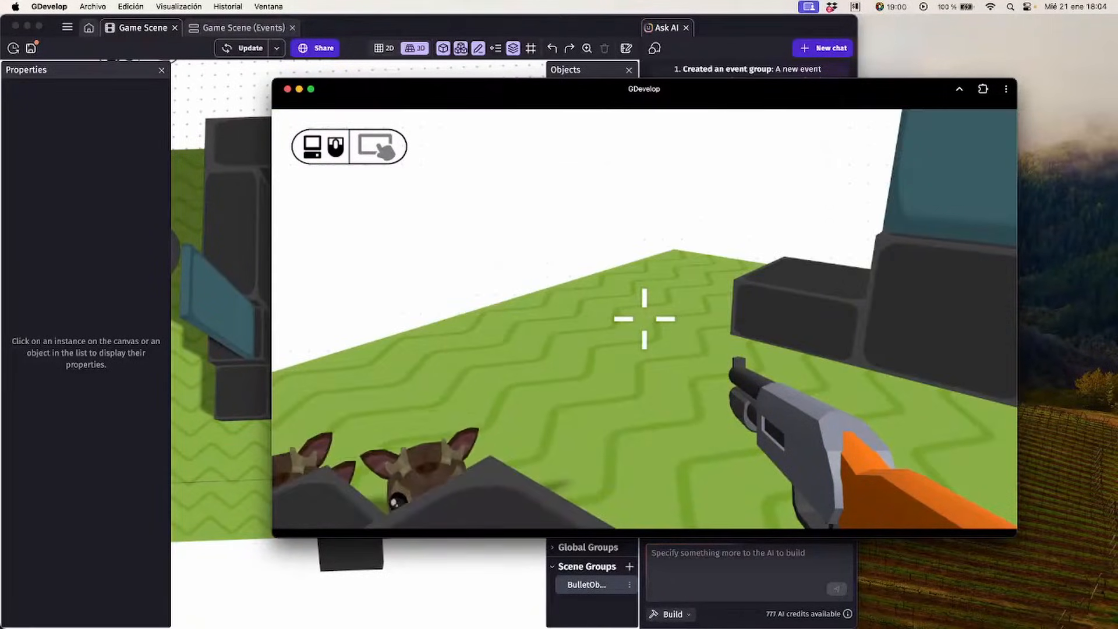
{"action": "key", "text": "Escape"}
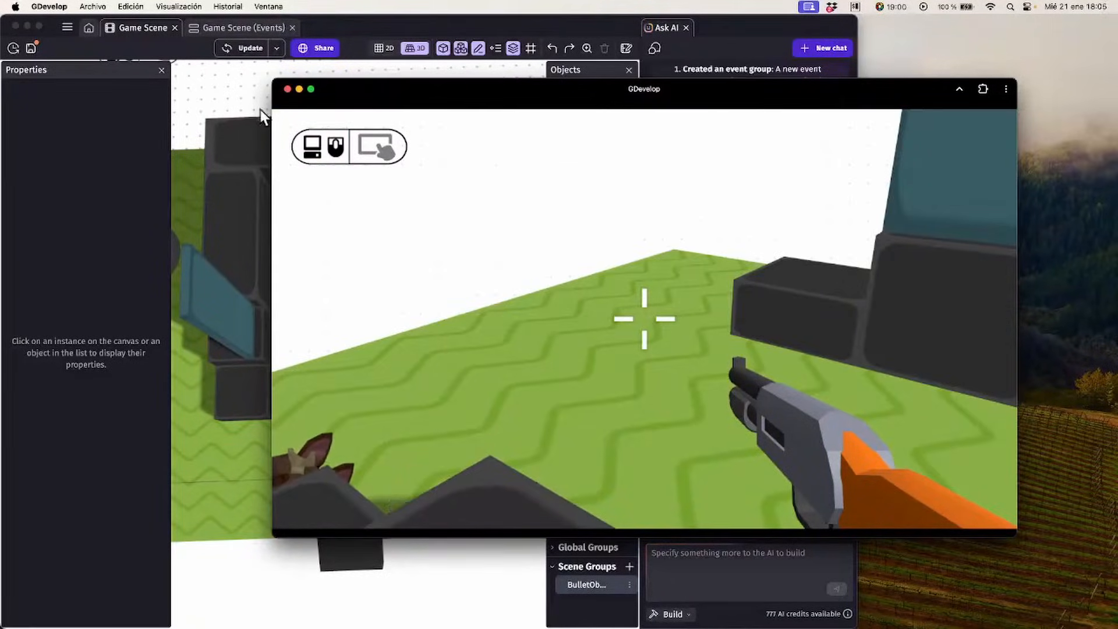
{"action": "left_click", "coordinate": [287, 89]}
Duplicate the LControl event in the Aiming group and remove the inversion from the copy's condition
{"action": "left_click", "coordinate": [254, 24]}
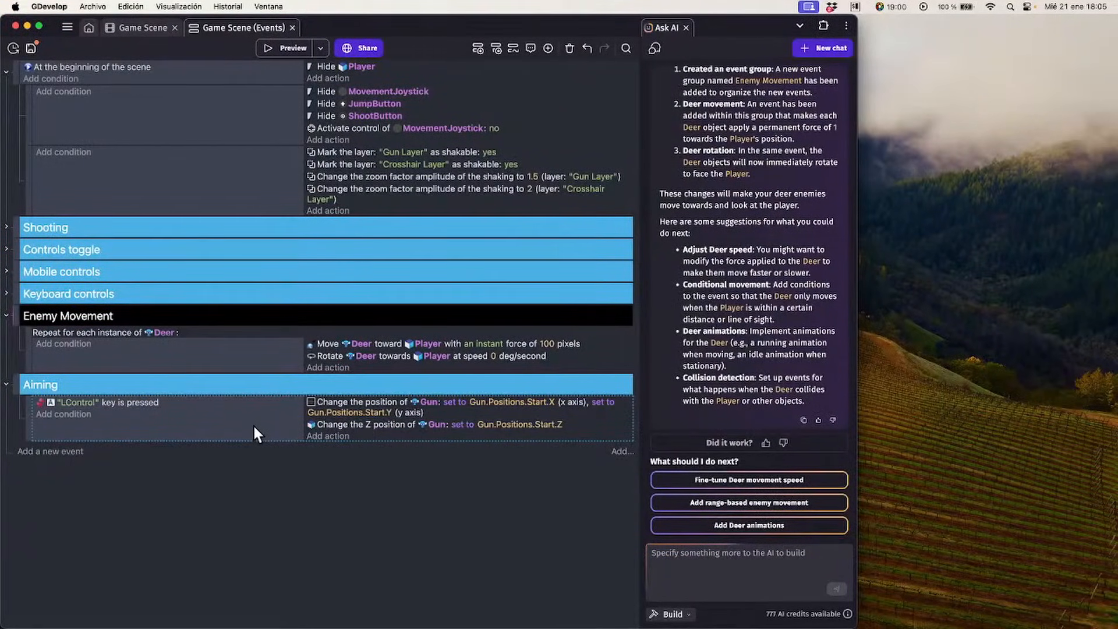
{"action": "key", "text": "super+v"}
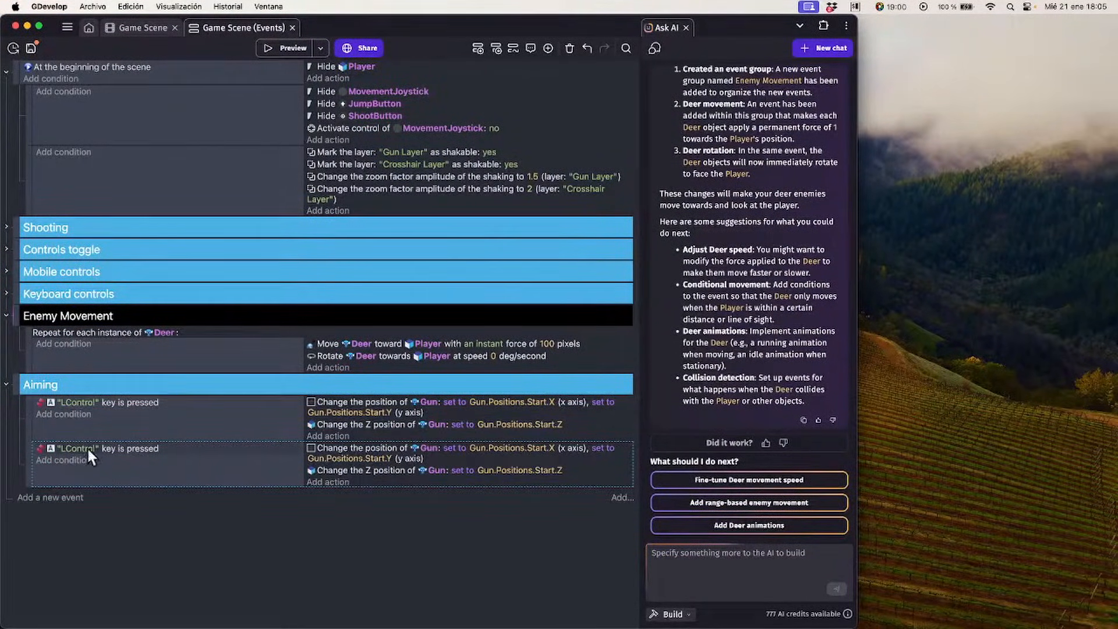
{"action": "right_click", "coordinate": [135, 449]}
{"action": "left_click", "coordinate": [178, 540]}
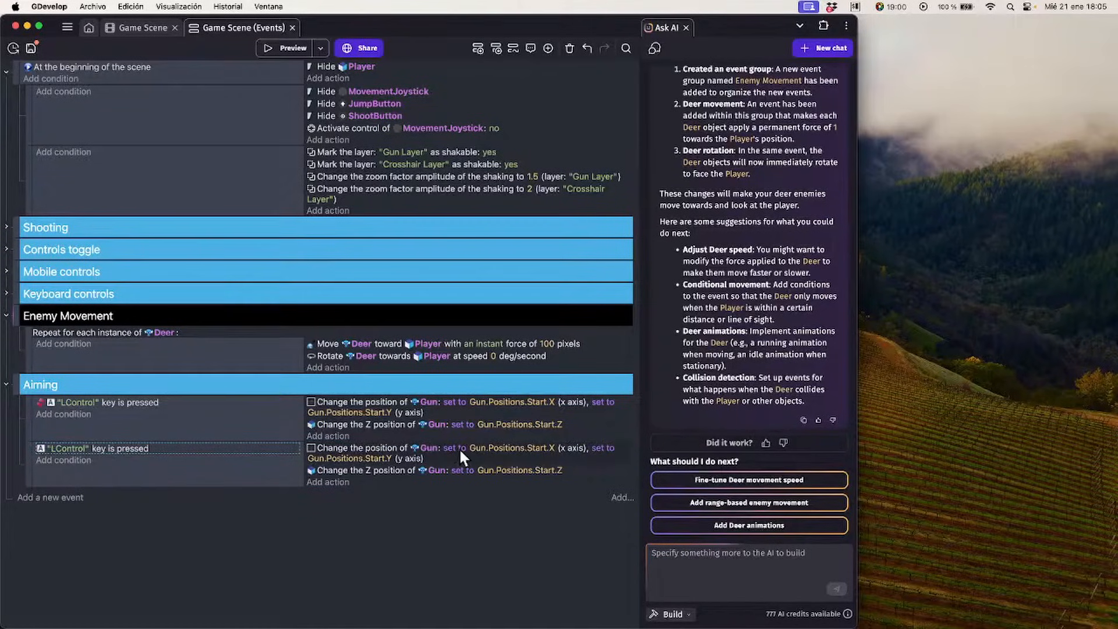
Change the X position expression in the duplicated event's Gun action to Gun.Positions.Aiming.X
{"action": "left_click", "coordinate": [494, 449]}
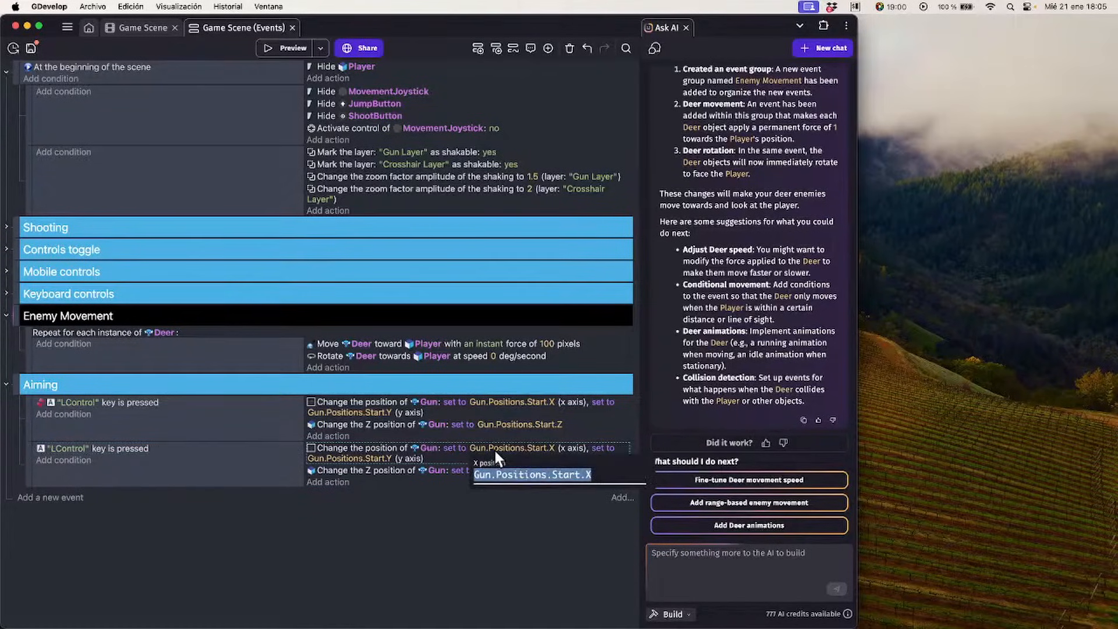
{"action": "double_click", "coordinate": [559, 475]}
{"action": "type", "text": "Aiming"}
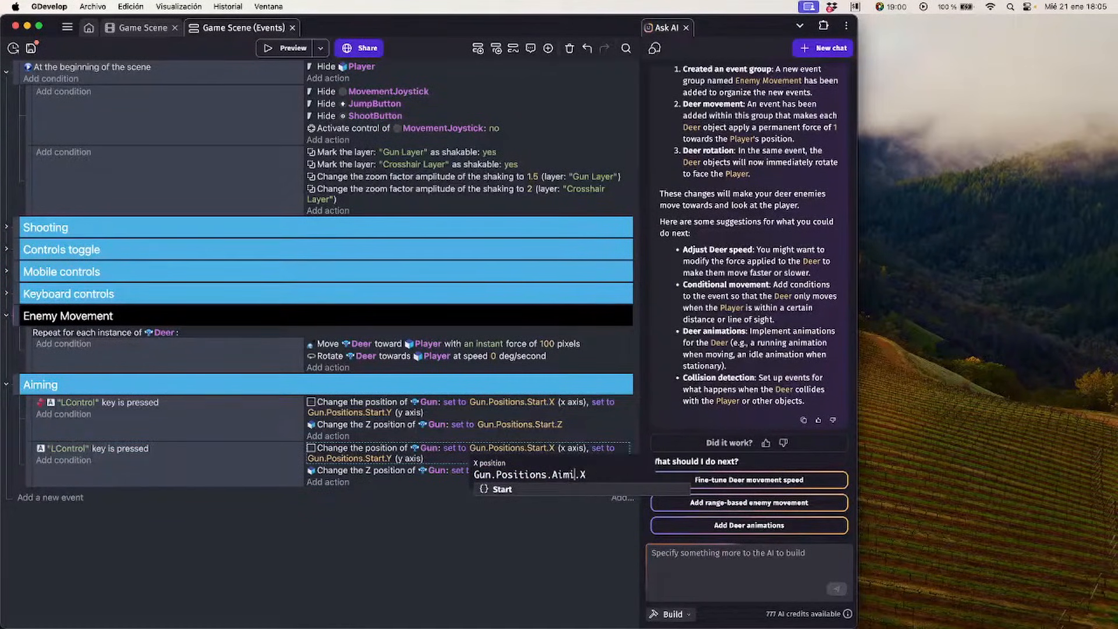
Set the gun's X position in the non-inverted "LControl" pressed event to the expression Gun.Aiming.X
{"action": "double_click", "coordinate": [550, 474]}
{"action": "key", "text": "alt+shift+Left"}
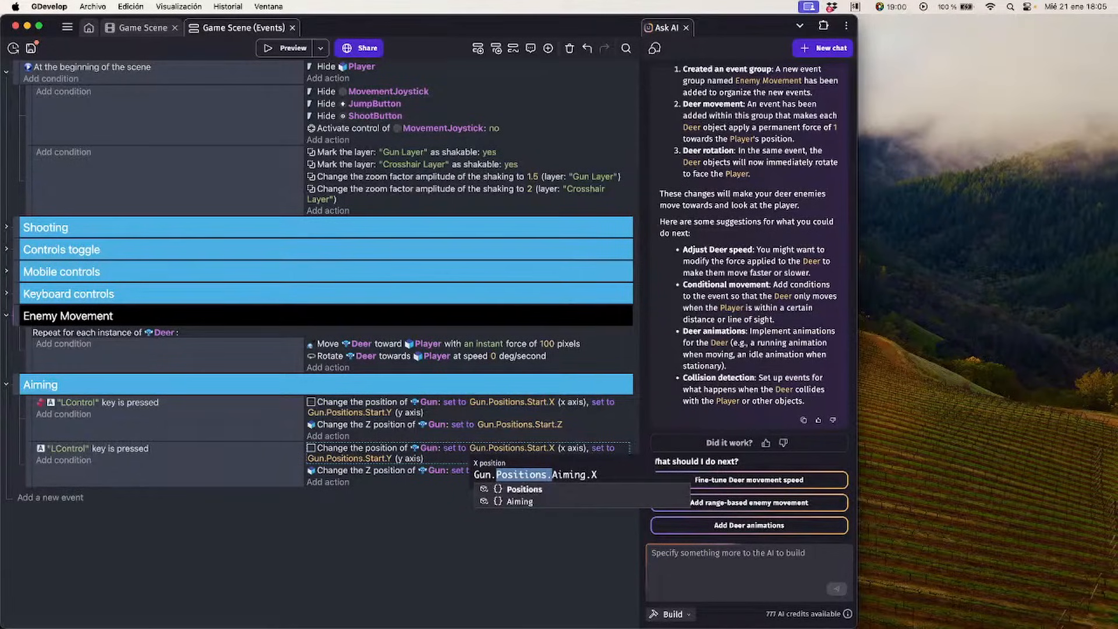
{"action": "key", "text": "Down"}
{"action": "key", "text": "Return"}
{"action": "key", "text": "alt+shift+Right"}
{"action": "key", "text": "alt+shift+Right"}
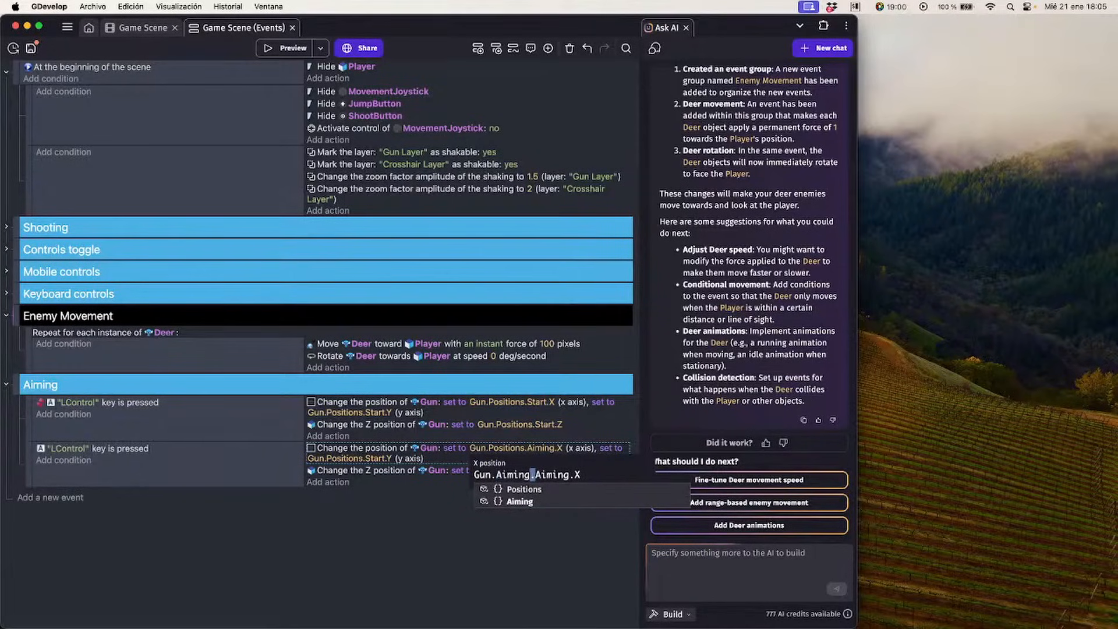
{"action": "key", "text": "BackSpace"}
{"action": "left_click", "coordinate": [407, 506]}
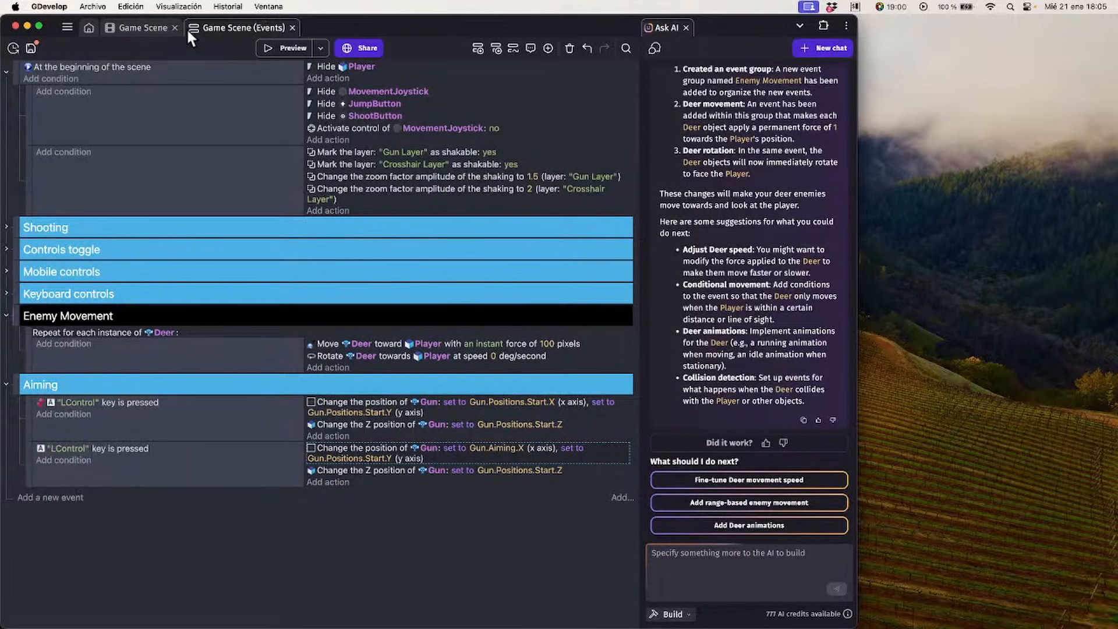
Nest the Gun object's Aiming variable structure inside the Positions structure, alongside Start, and apply the change
{"action": "left_click", "coordinate": [115, 28]}
{"action": "double_click", "coordinate": [587, 172]}
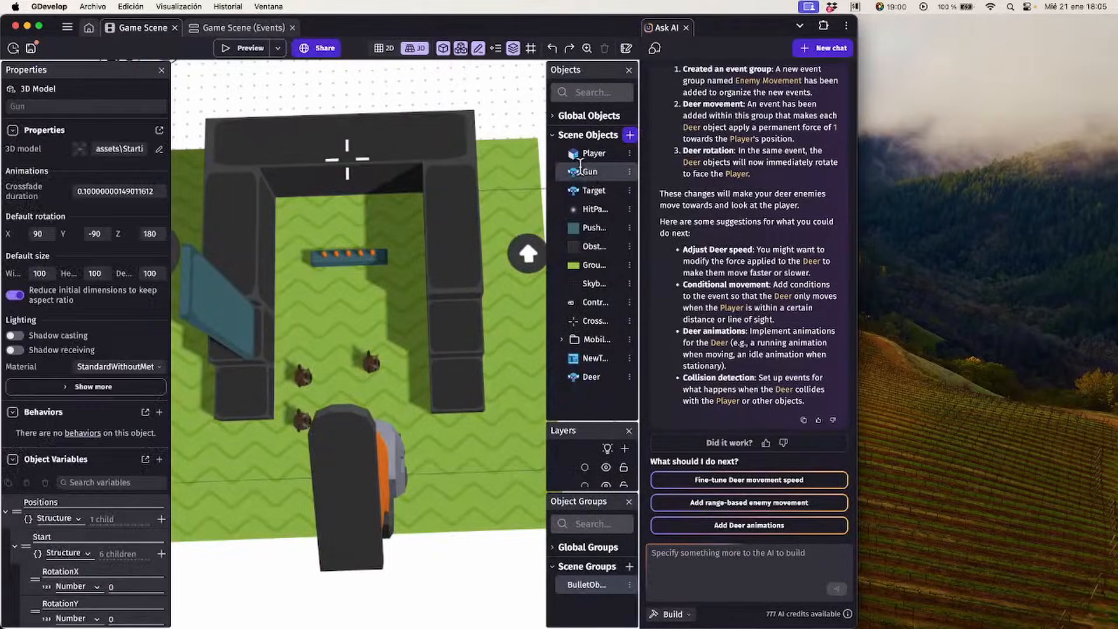
{"action": "left_click", "coordinate": [614, 78]}
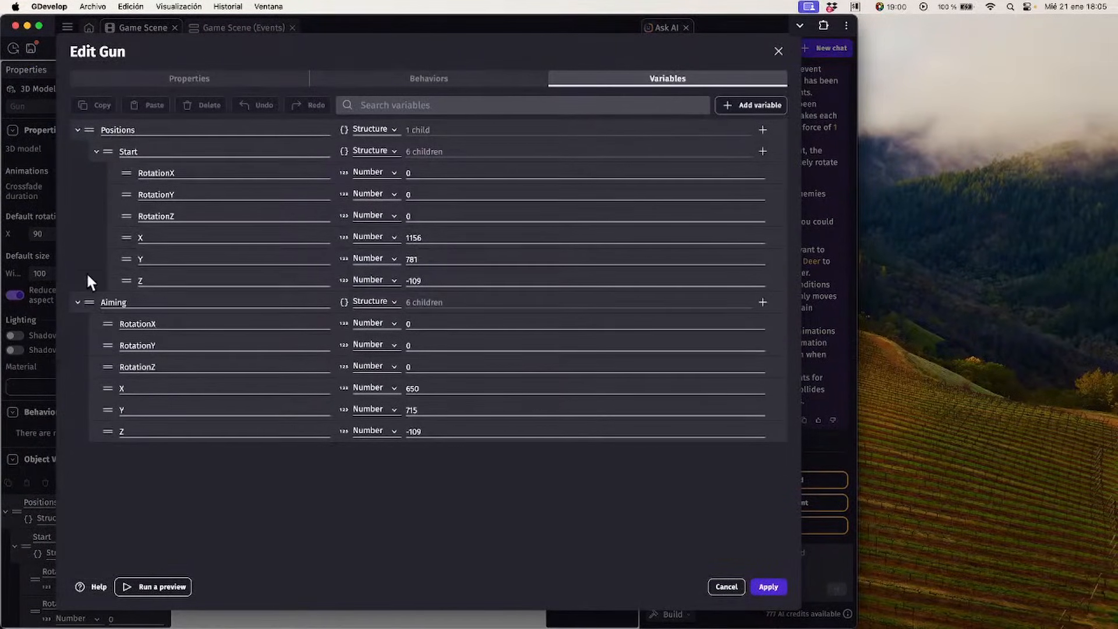
{"action": "left_click_drag", "start_coordinate": [82, 298], "coordinate": [127, 160]}
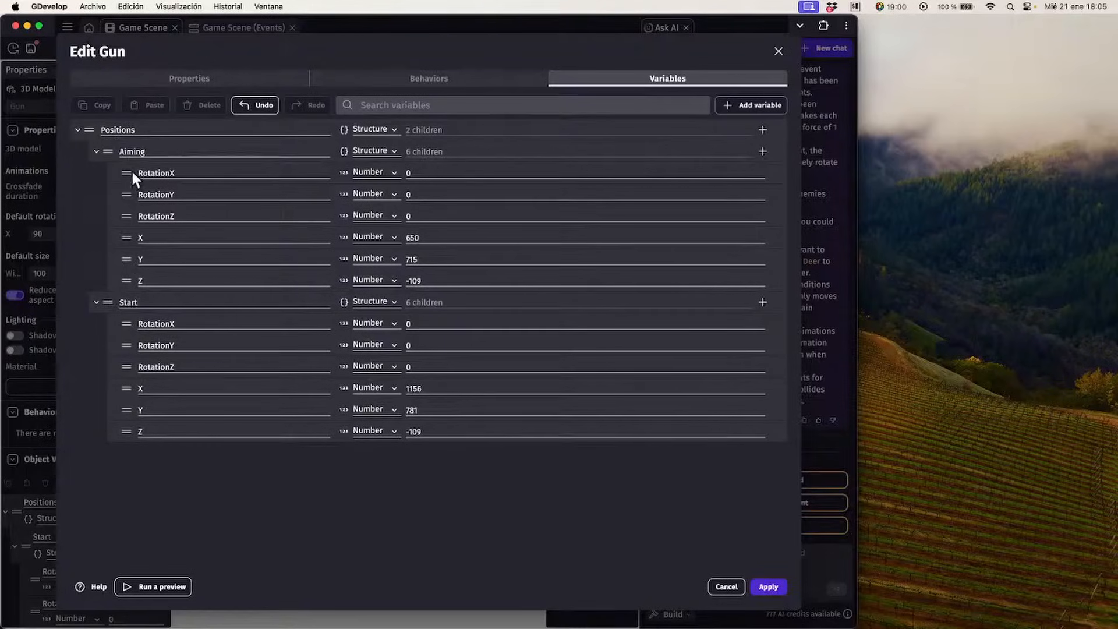
{"action": "left_click", "coordinate": [753, 585]}
In the scene events, set the gun's X position for the non-inverted "LControl" condition to Gun.Positions.Aiming.X
{"action": "left_click", "coordinate": [250, 28]}
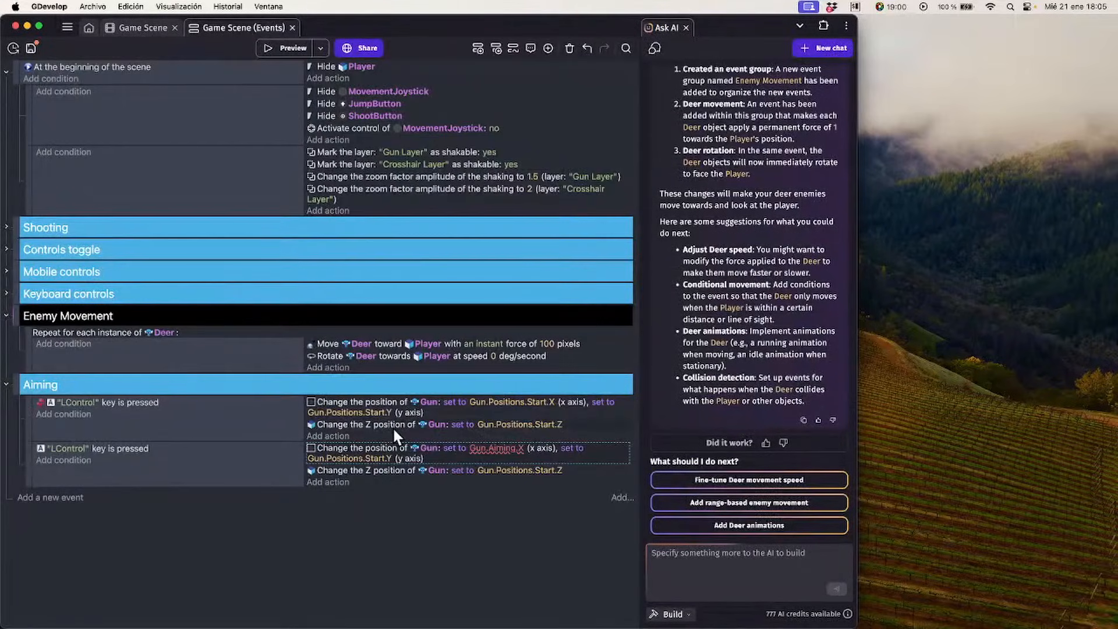
{"action": "left_click", "coordinate": [478, 448]}
{"action": "type", "text": "Gun"}
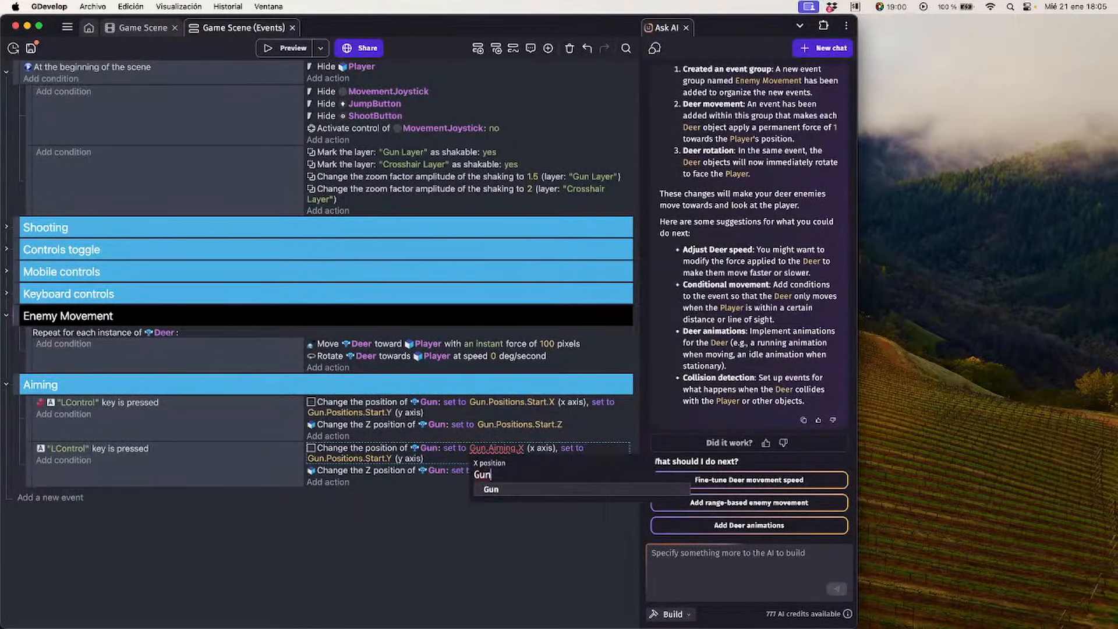
{"action": "type", "text": ".Positions."}
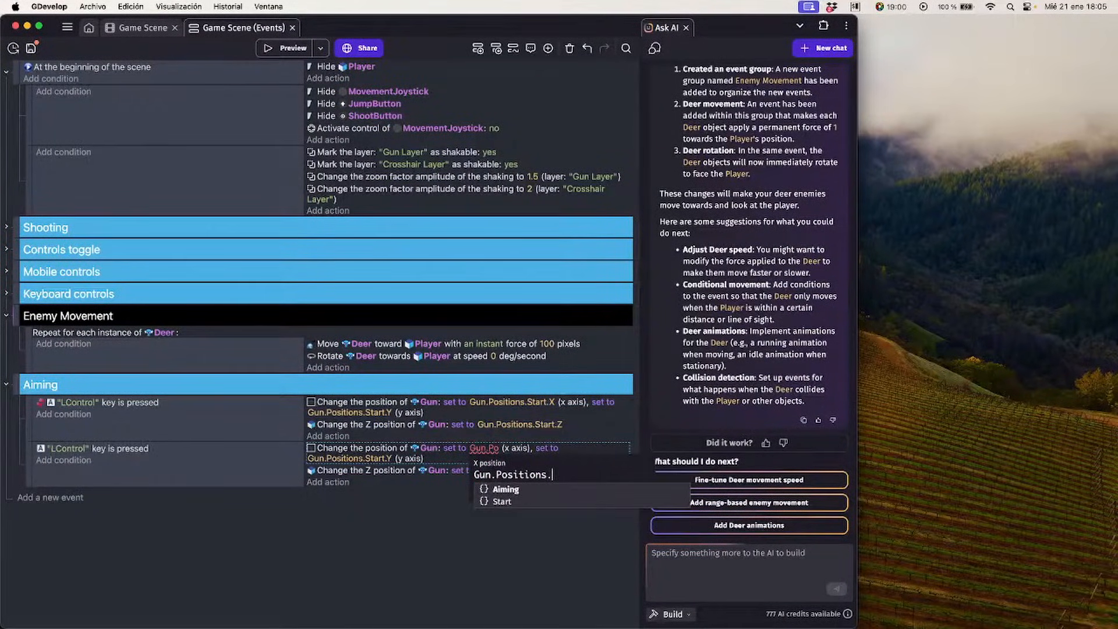
{"action": "type", "text": "Aiming."}
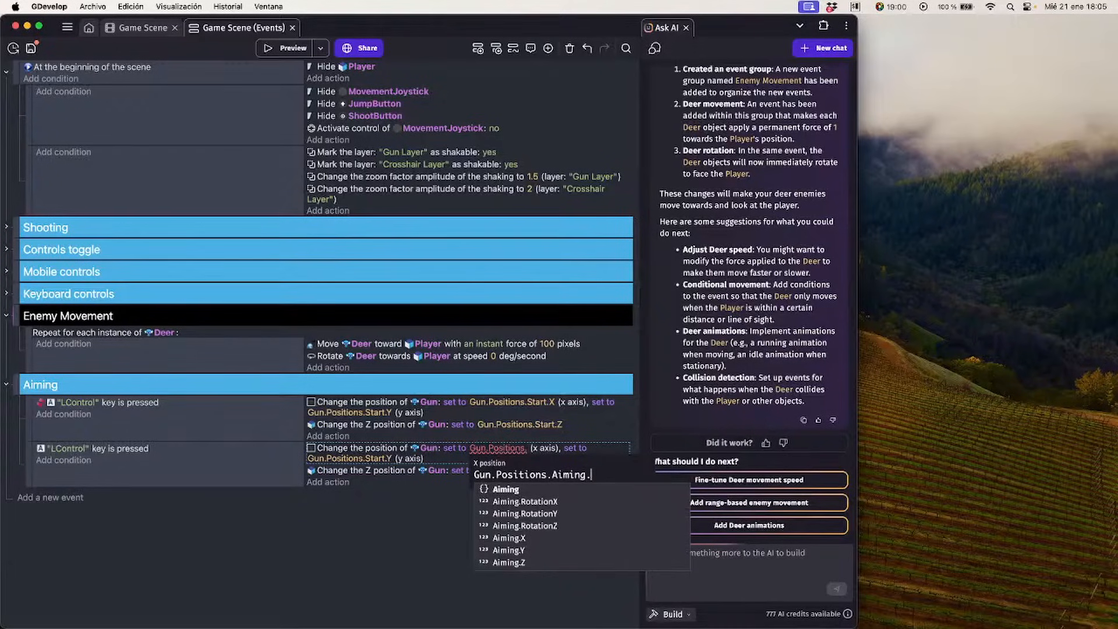
{"action": "type", "text": "X"}
{"action": "left_click", "coordinate": [414, 481]}
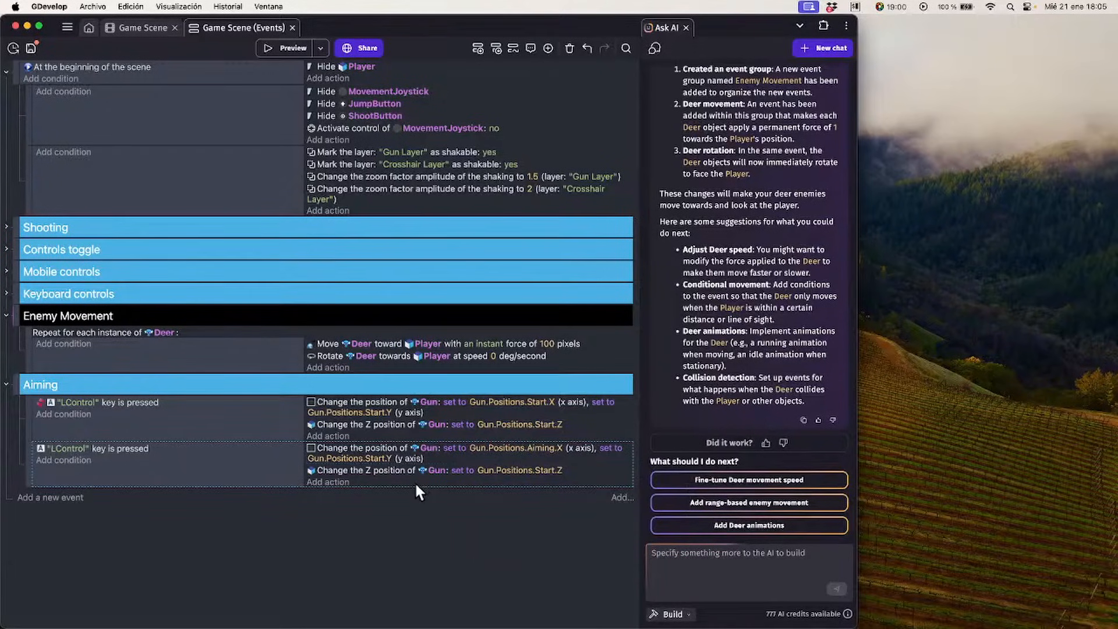
Set the gun's Y position in the same "LControl" pressed event to Gun.Positions.Aiming.Y
{"action": "left_click", "coordinate": [343, 459]}
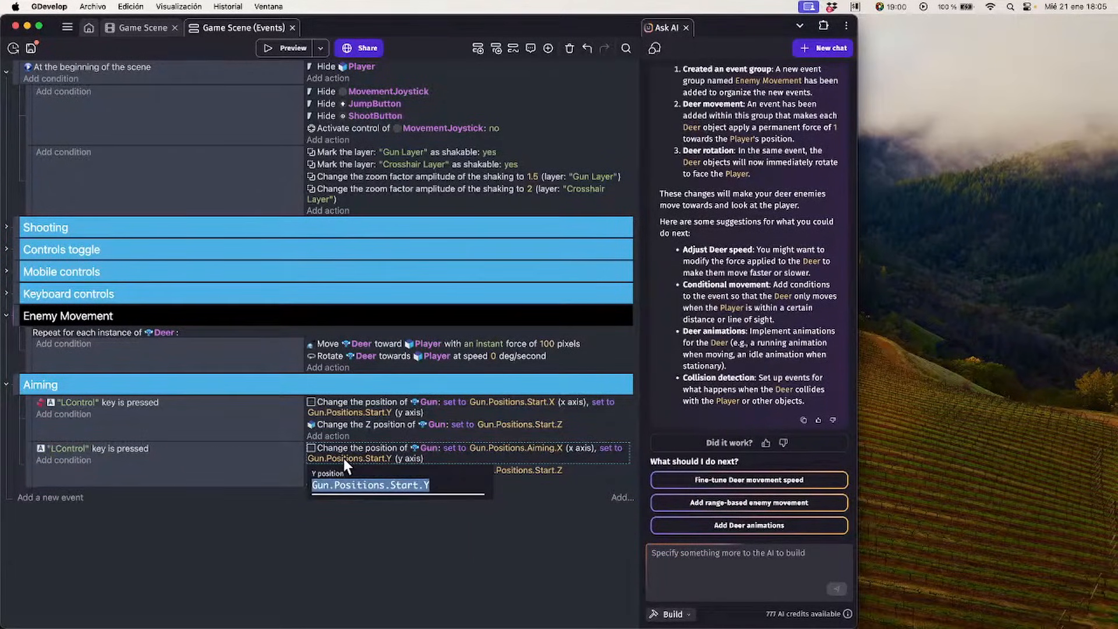
{"action": "type", "text": "Gun.Positions.Aiming.X"}
{"action": "key", "text": "BackSpace"}
{"action": "type", "text": "Y"}
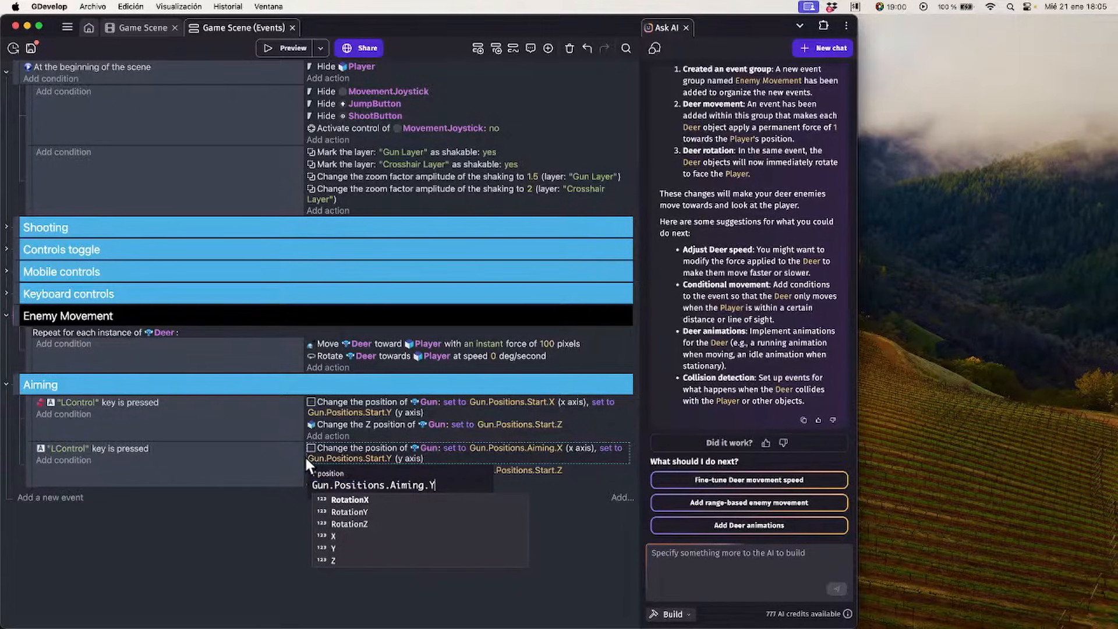
{"action": "left_click", "coordinate": [266, 481]}
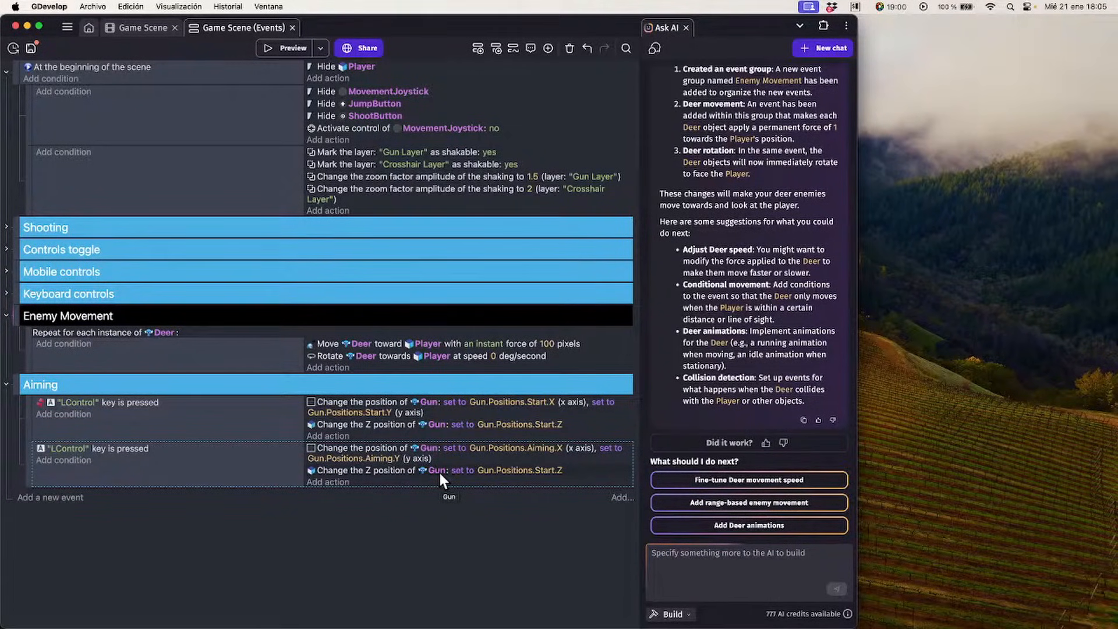
Set the gun's Z position in the same "LControl" pressed event to Gun.Positions.Aiming.Z
{"action": "left_click", "coordinate": [533, 470]}
{"action": "type", "text": "Gun.Positions.Aiming.Y"}
{"action": "key", "text": "BackSpace"}
{"action": "type", "text": "Z"}
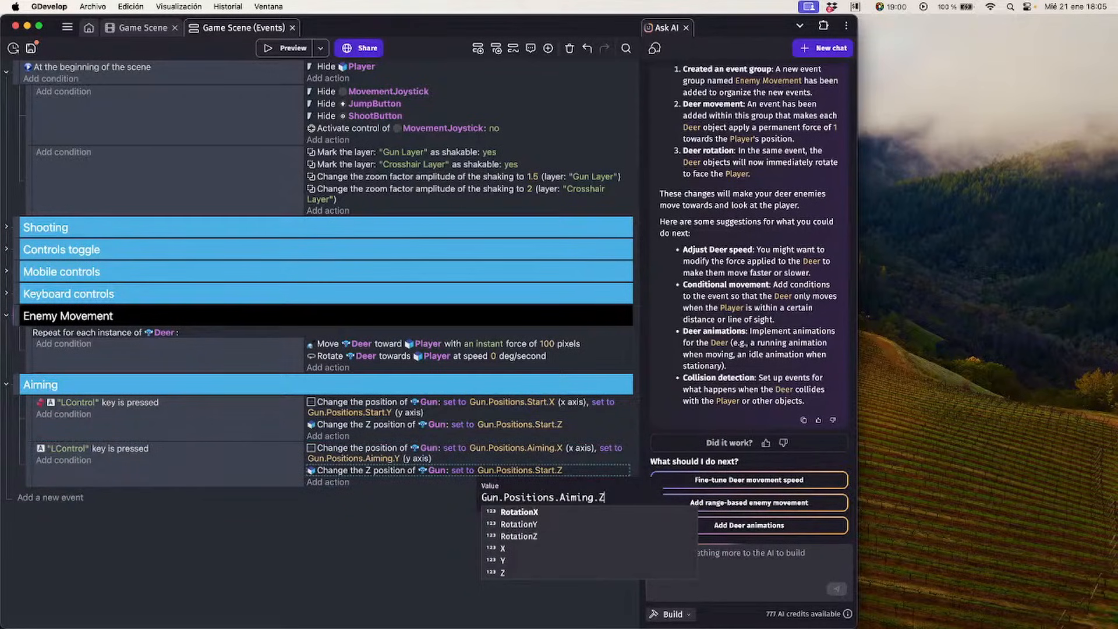
{"action": "left_click", "coordinate": [380, 540]}
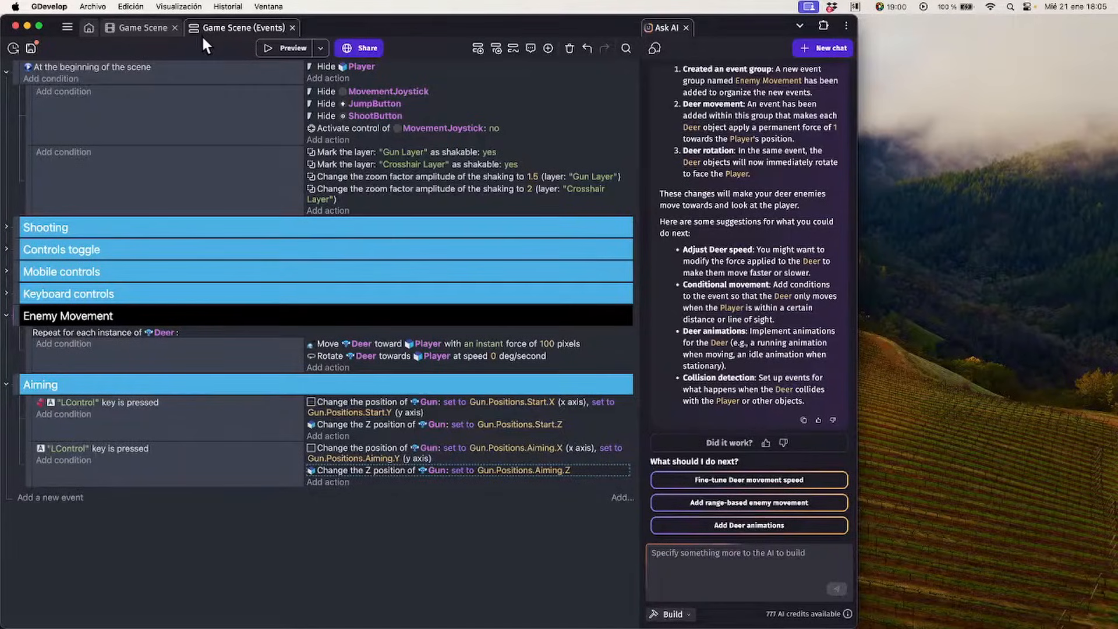
Preview the game scene and test switching the gun between its start and aiming positions while walking and jumping around the level
{"action": "left_click", "coordinate": [158, 27]}
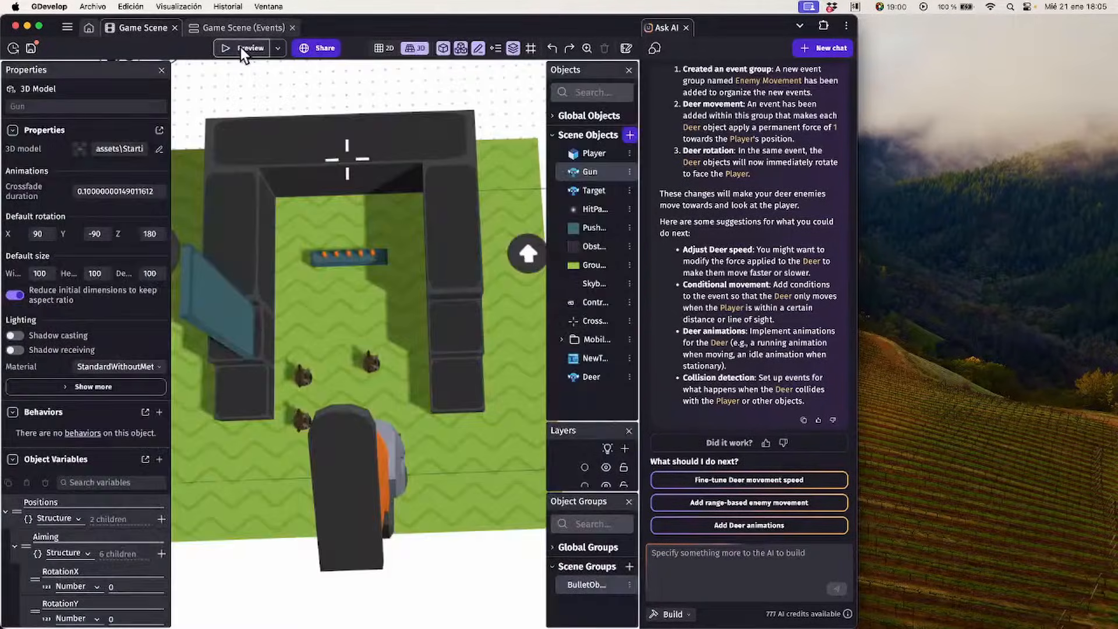
{"action": "left_click", "coordinate": [240, 47]}
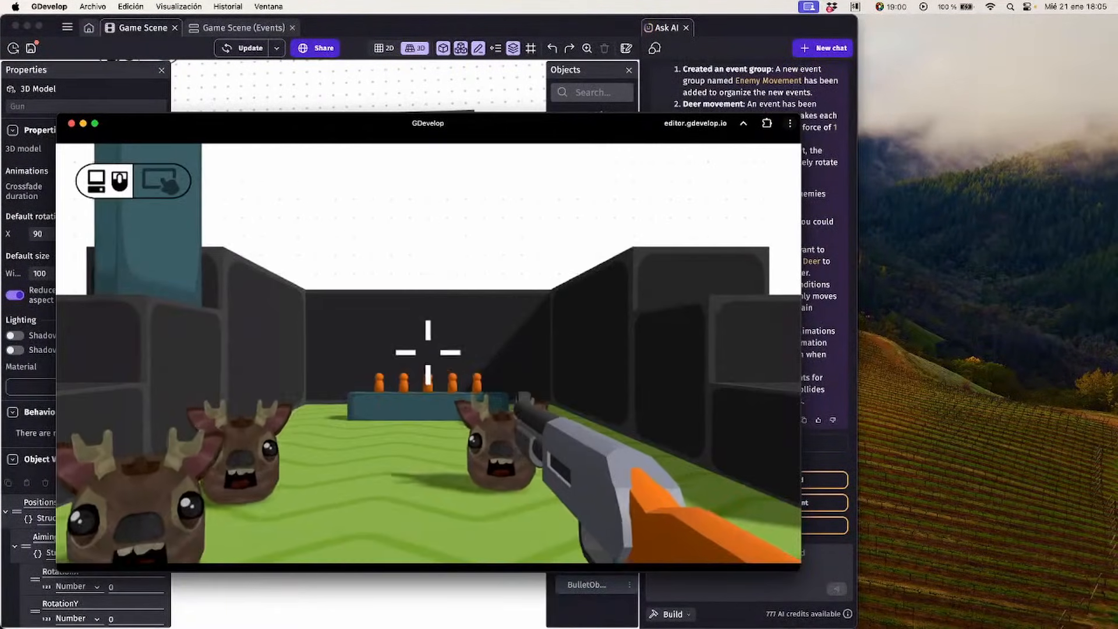
{"action": "left_click", "coordinate": [447, 258]}
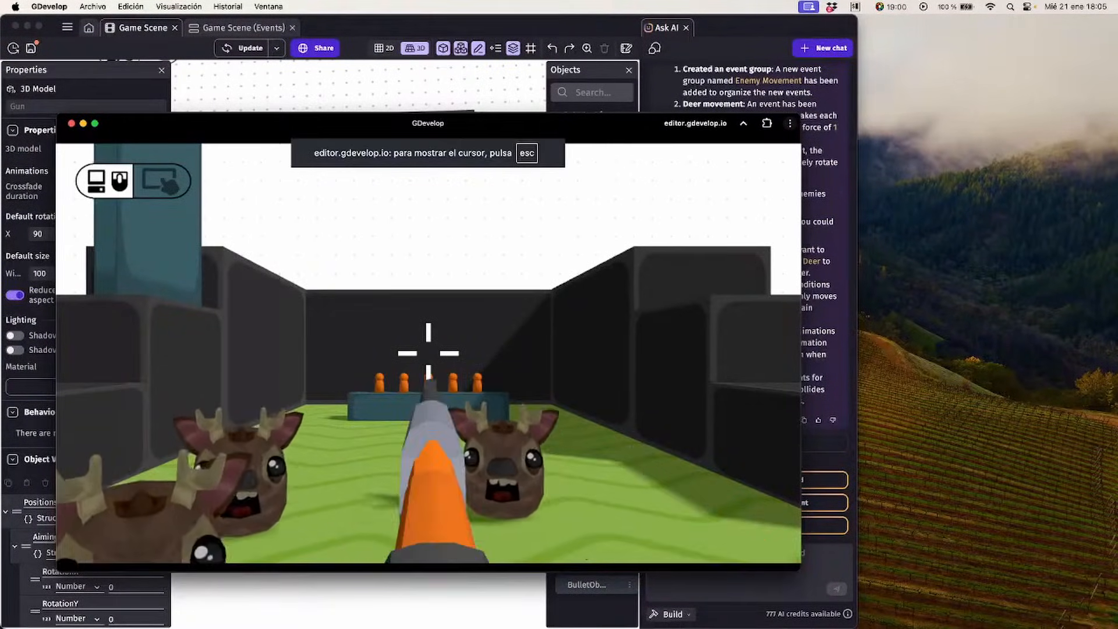
{"action": "key", "text": "w"}
{"action": "key", "text": "d"}
{"action": "key", "text": "space"}
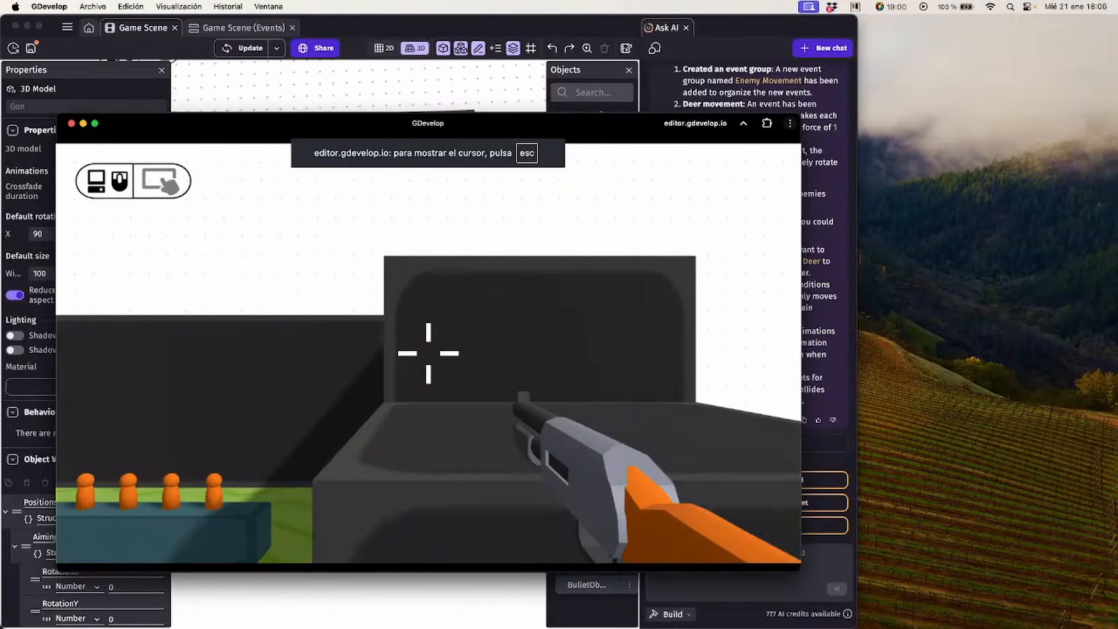
{"action": "right_click", "coordinate": [428, 353]}
{"action": "key", "text": "w"}
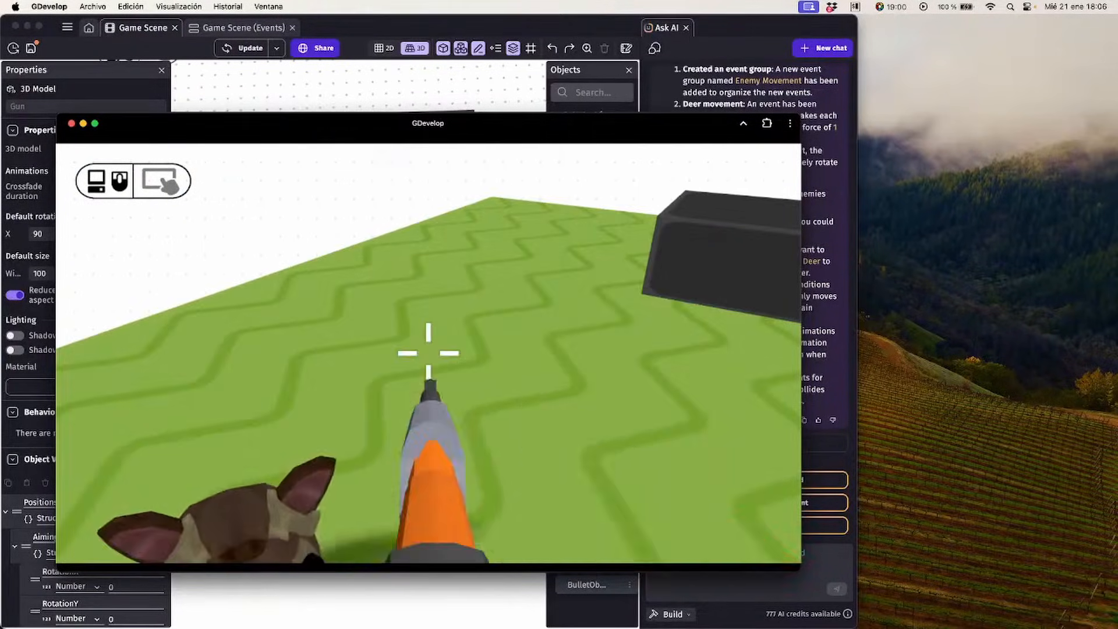
{"action": "key", "text": "w"}
{"action": "key", "text": "space"}
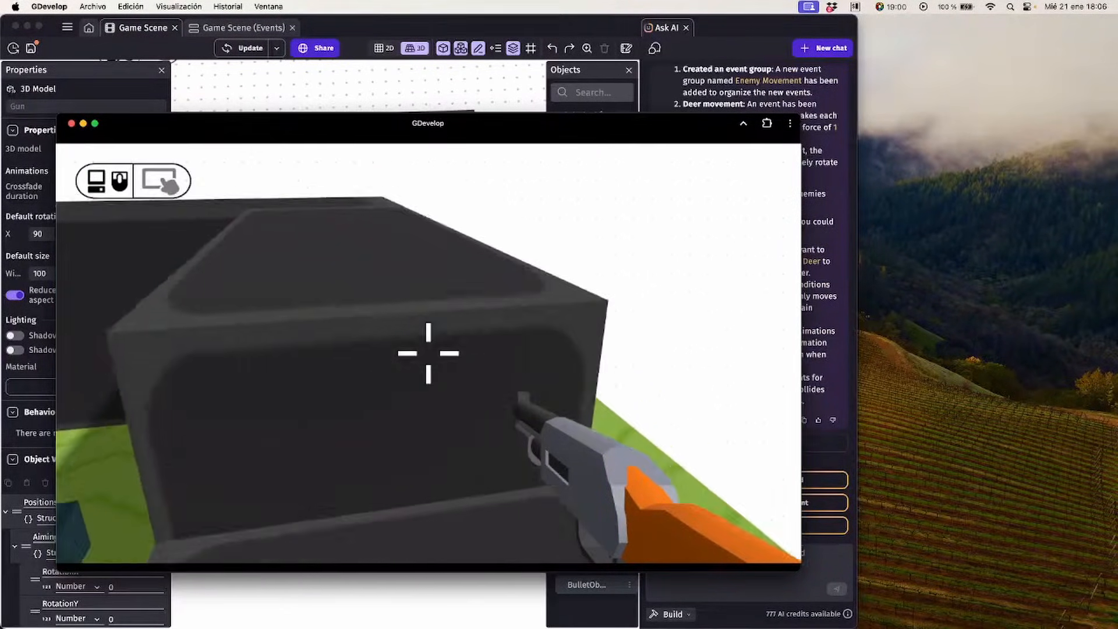
{"action": "key", "text": "w"}
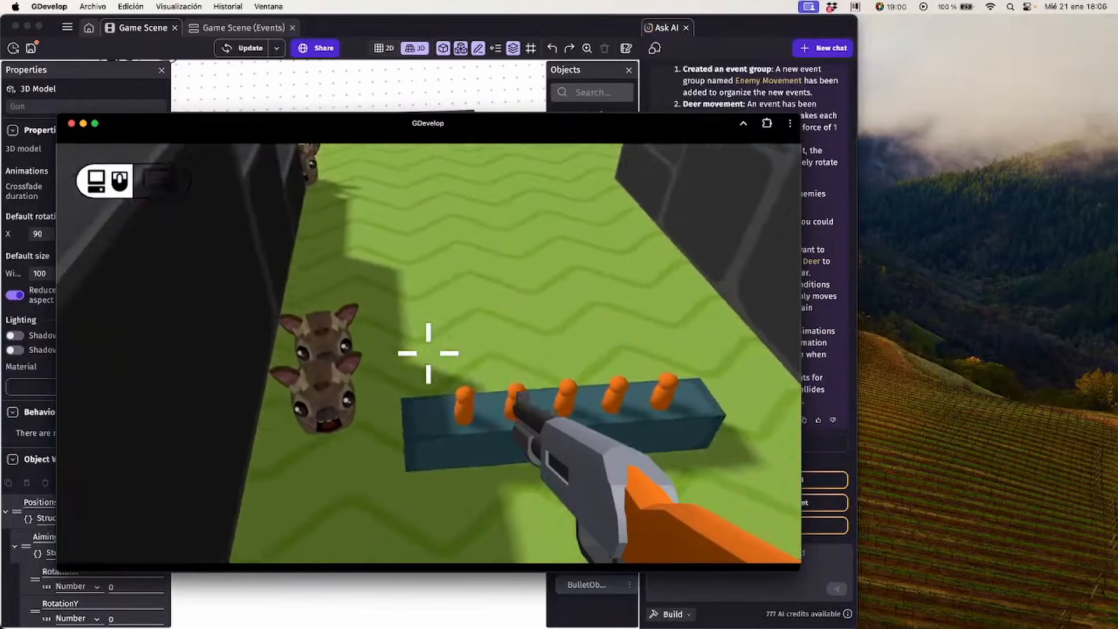
{"action": "right_click", "coordinate": [428, 353]}
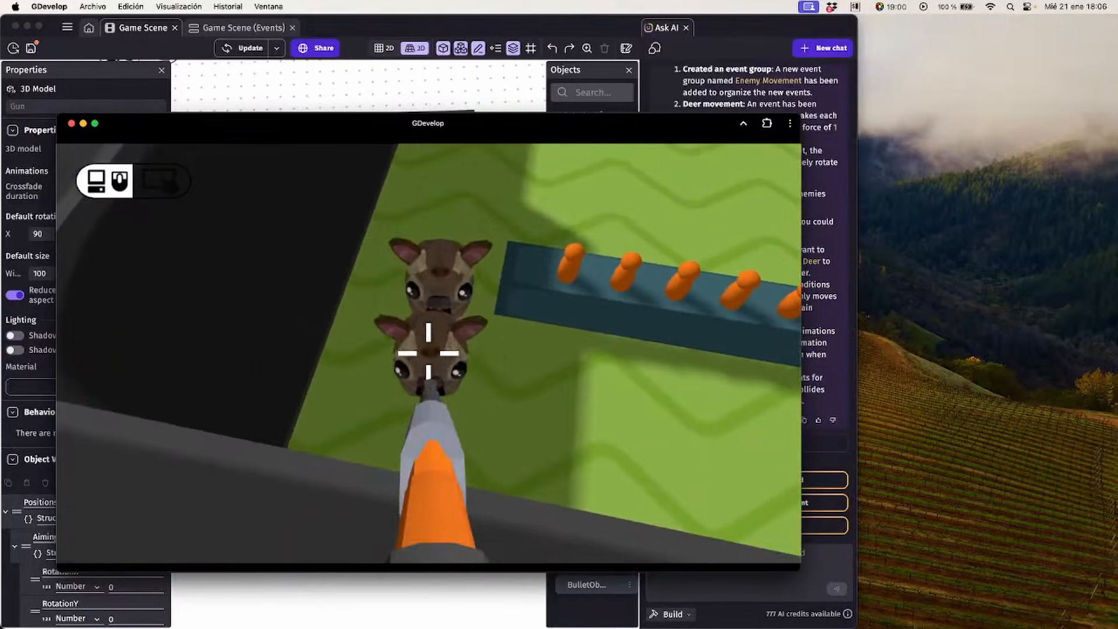
{"action": "key", "text": "Escape"}
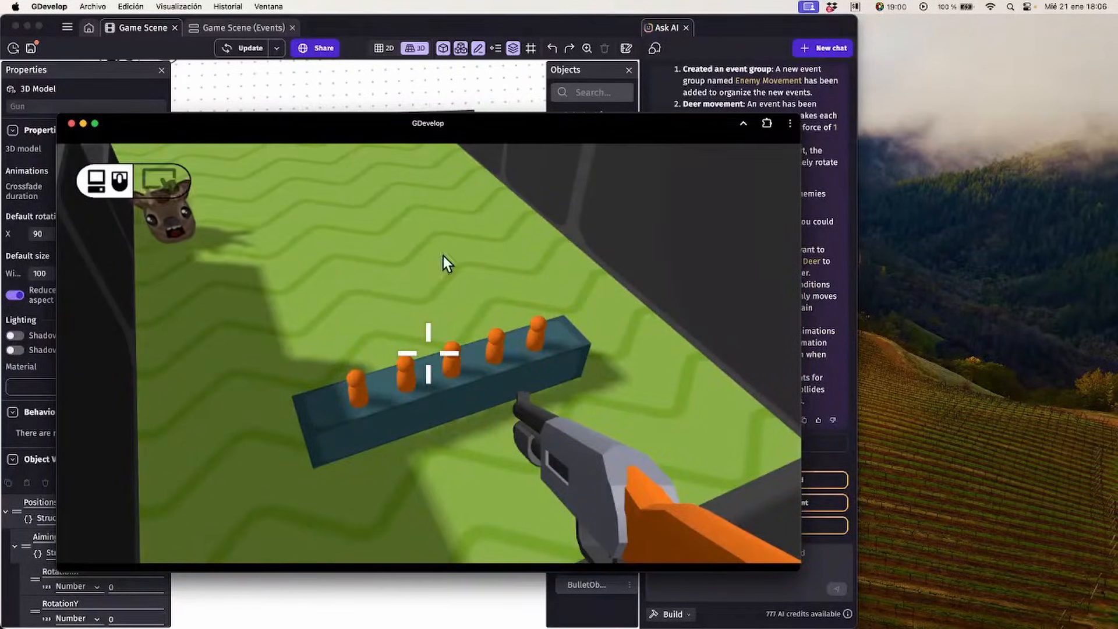
{"action": "left_click", "coordinate": [71, 123]}
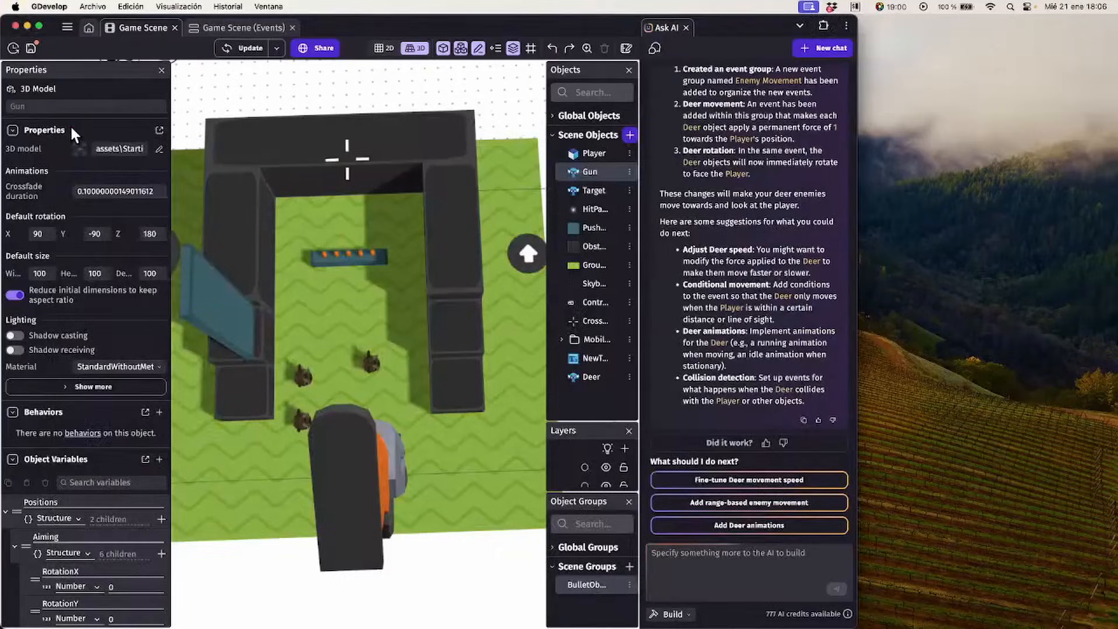
{"action": "left_click", "coordinate": [240, 26]}
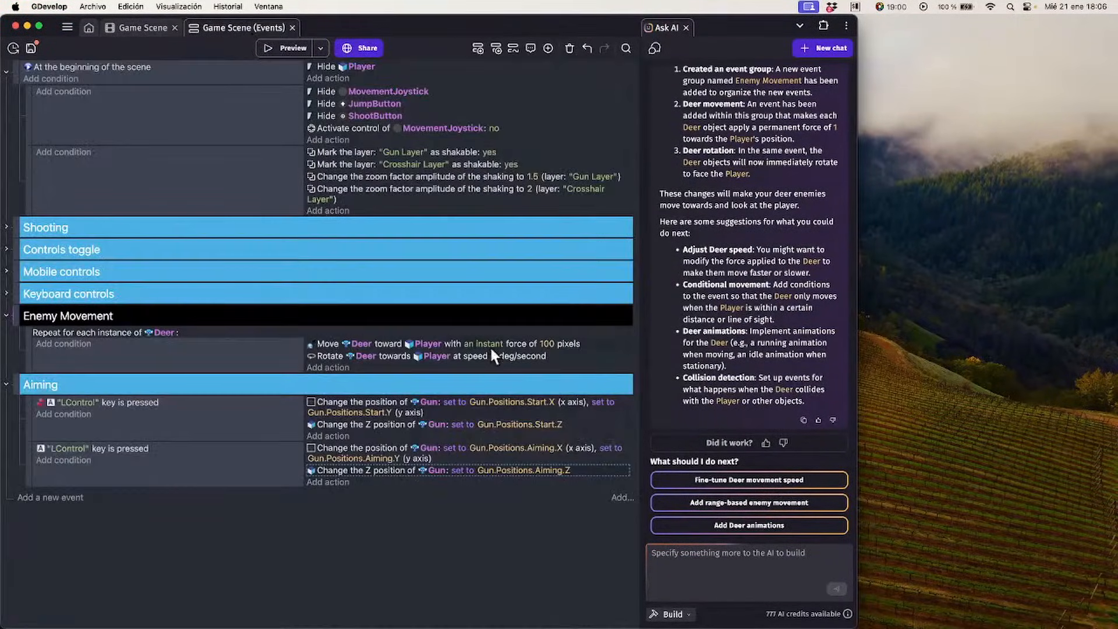
{"action": "left_click", "coordinate": [341, 437]}
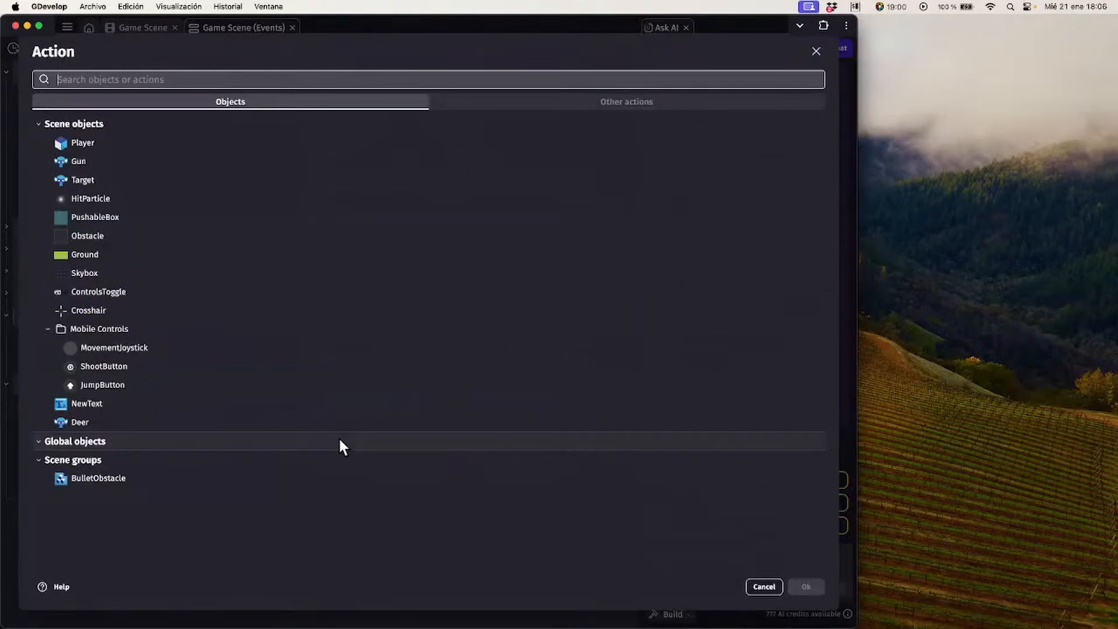
{"action": "key", "text": "Escape"}
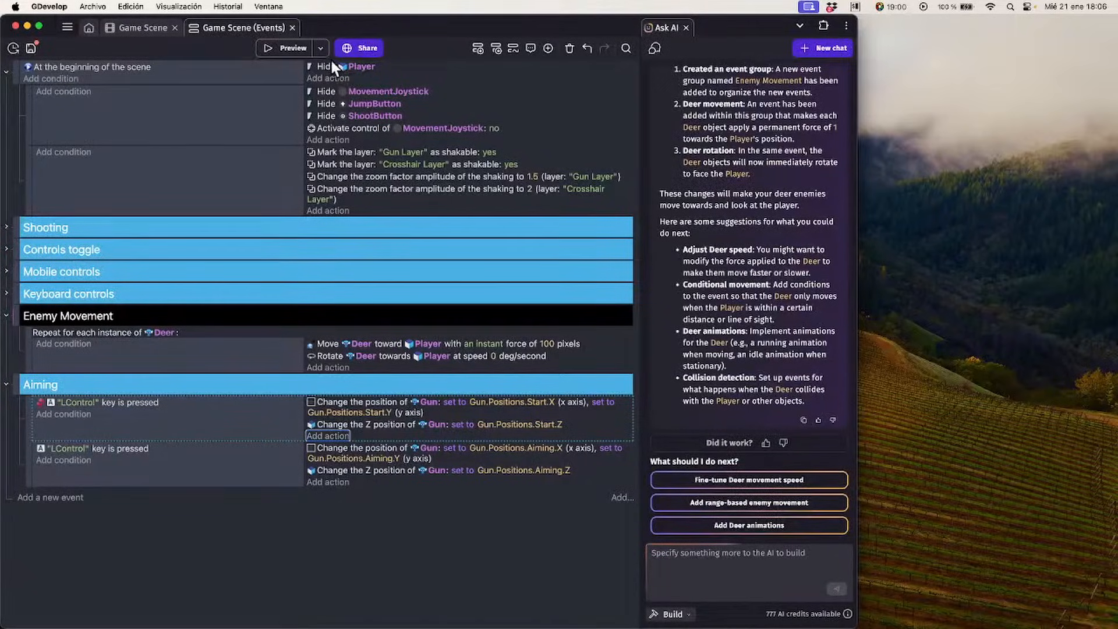
Preview the game scene again and check how the gun snaps between its start and aiming positions while walking, ending with the preview closed
{"action": "left_click", "coordinate": [145, 27]}
{"action": "left_click", "coordinate": [237, 42]}
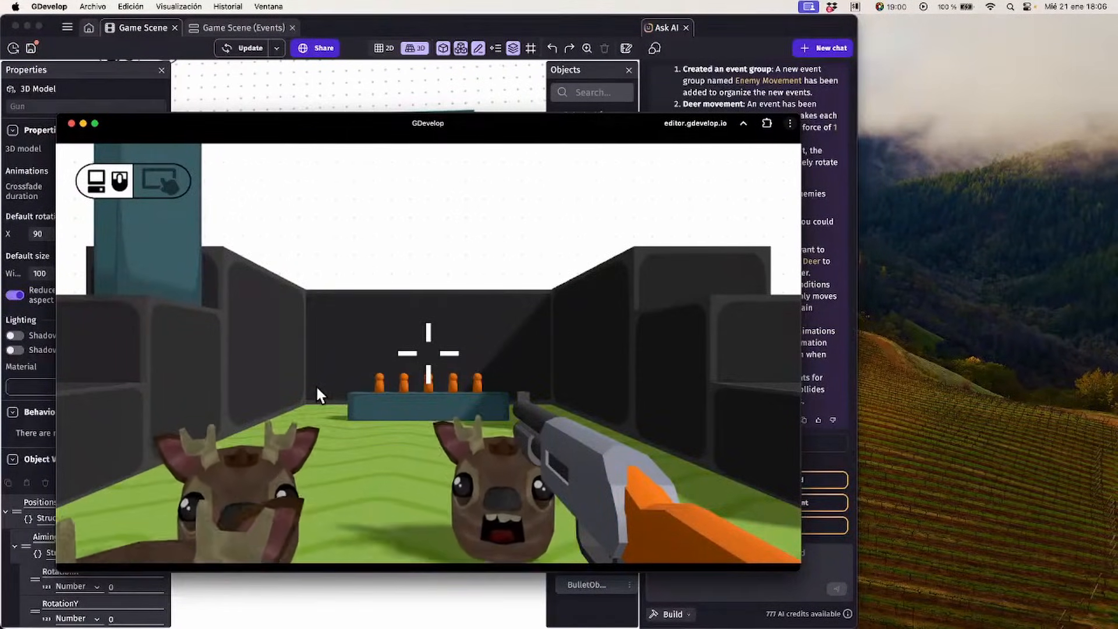
{"action": "left_click", "coordinate": [322, 387]}
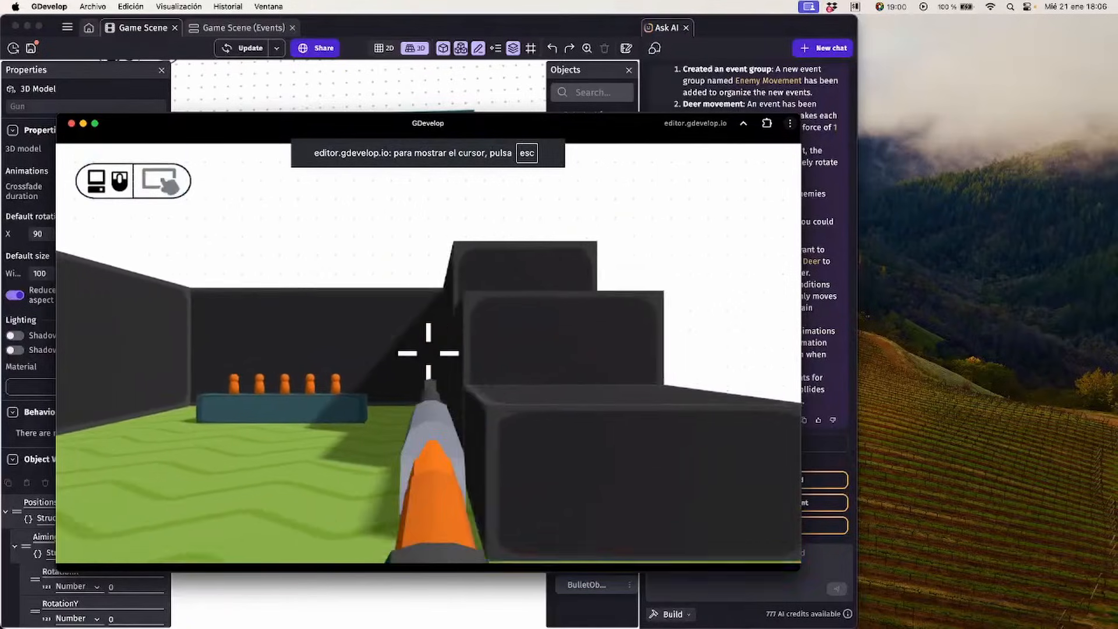
{"action": "key", "text": "w"}
{"action": "right_click", "coordinate": [428, 353]}
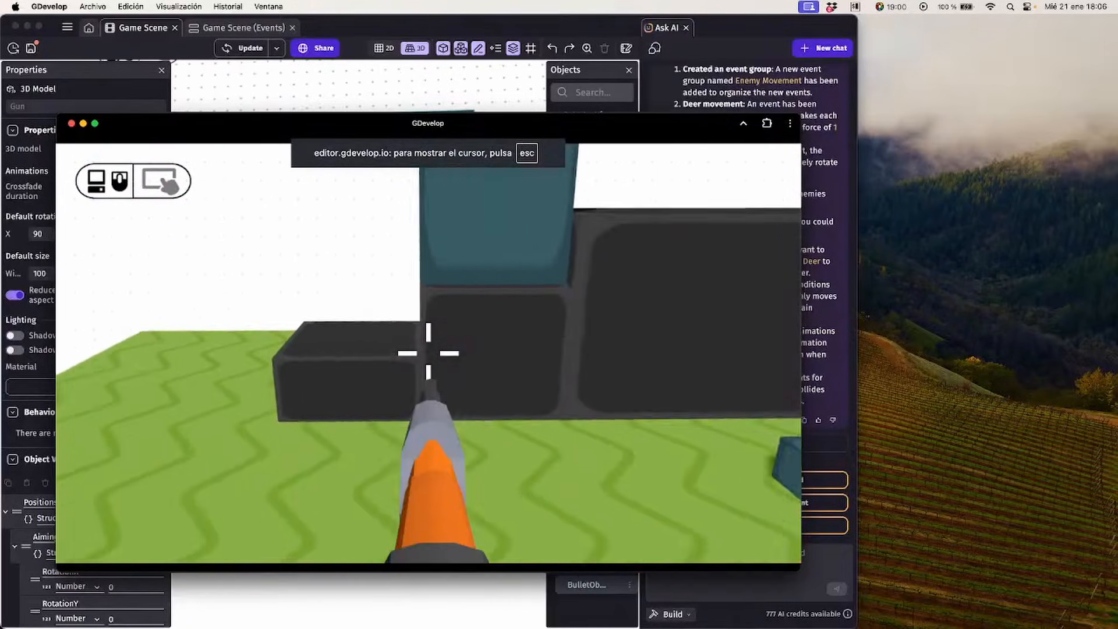
{"action": "right_click", "coordinate": [428, 353]}
{"action": "key", "text": "w"}
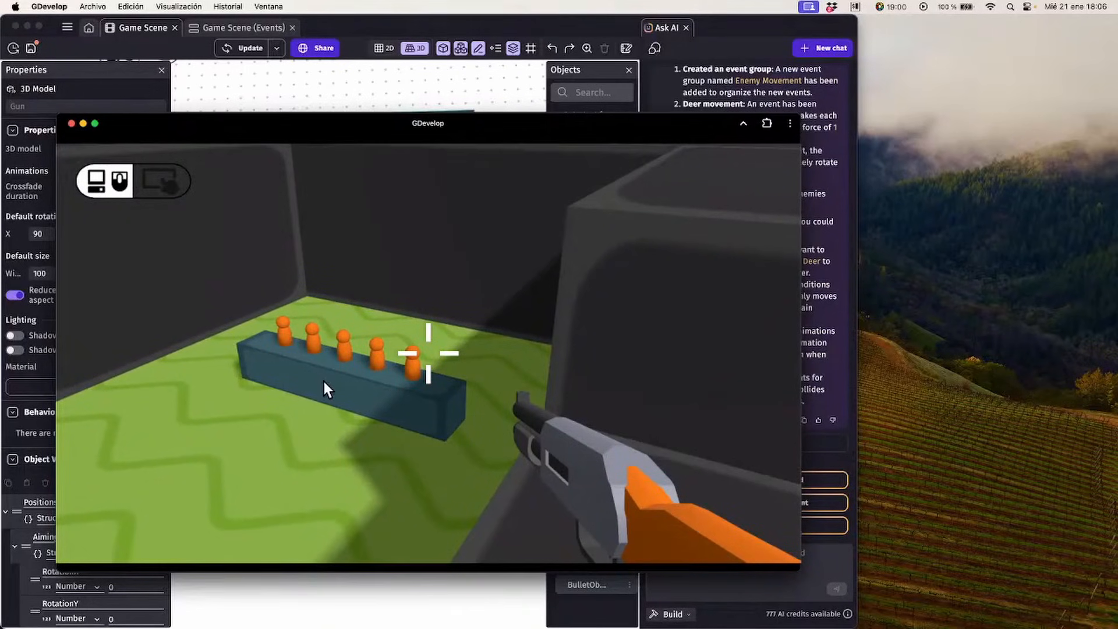
{"action": "left_click", "coordinate": [71, 124]}
Add an action to the inverted "LControl" pressed event that sets the Base layer's camera field of view to 45
{"action": "left_click", "coordinate": [237, 29]}
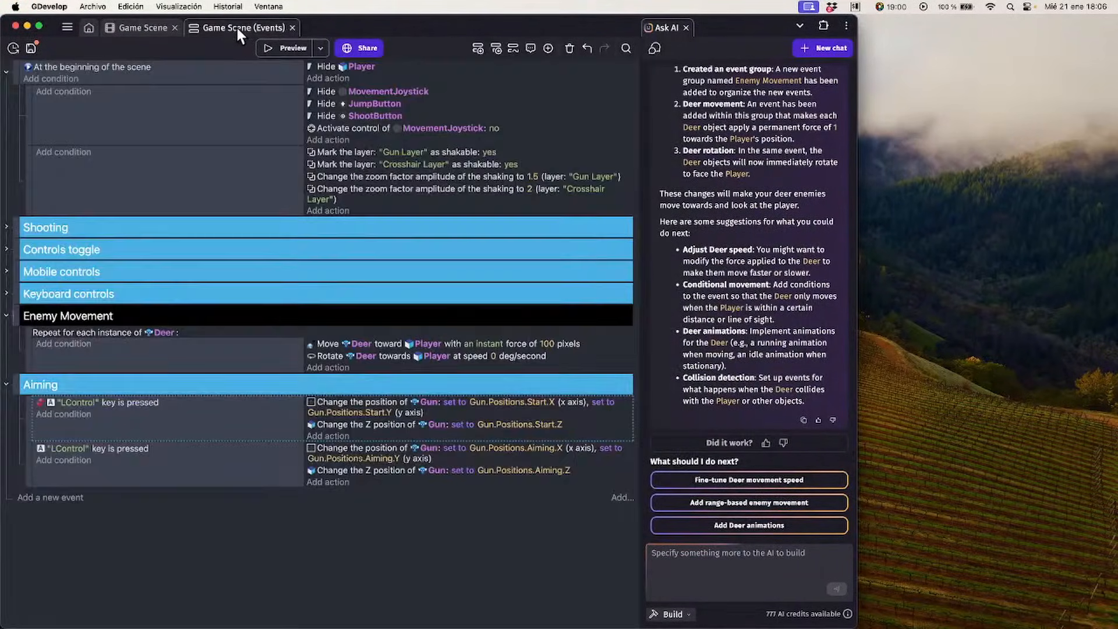
{"action": "left_click", "coordinate": [338, 437]}
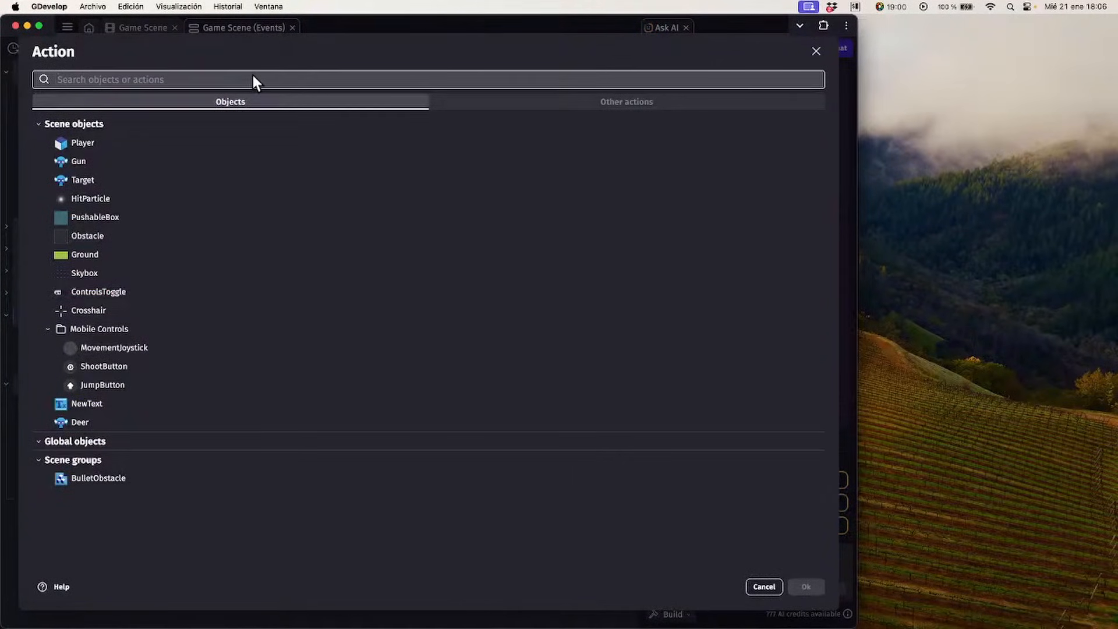
{"action": "type", "text": "field"}
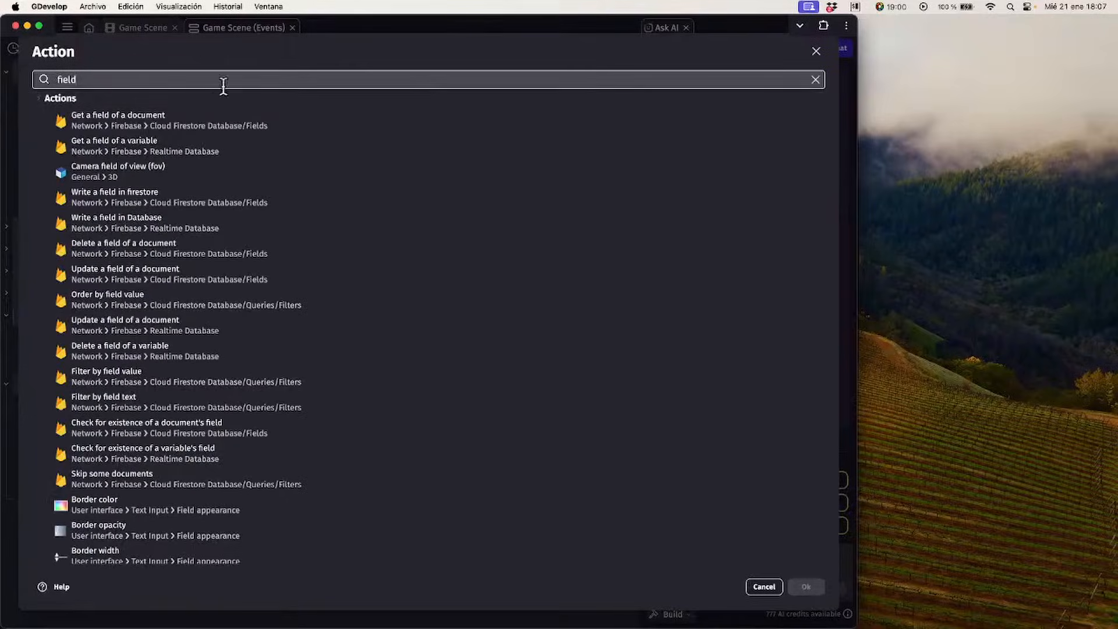
{"action": "left_click", "coordinate": [163, 171]}
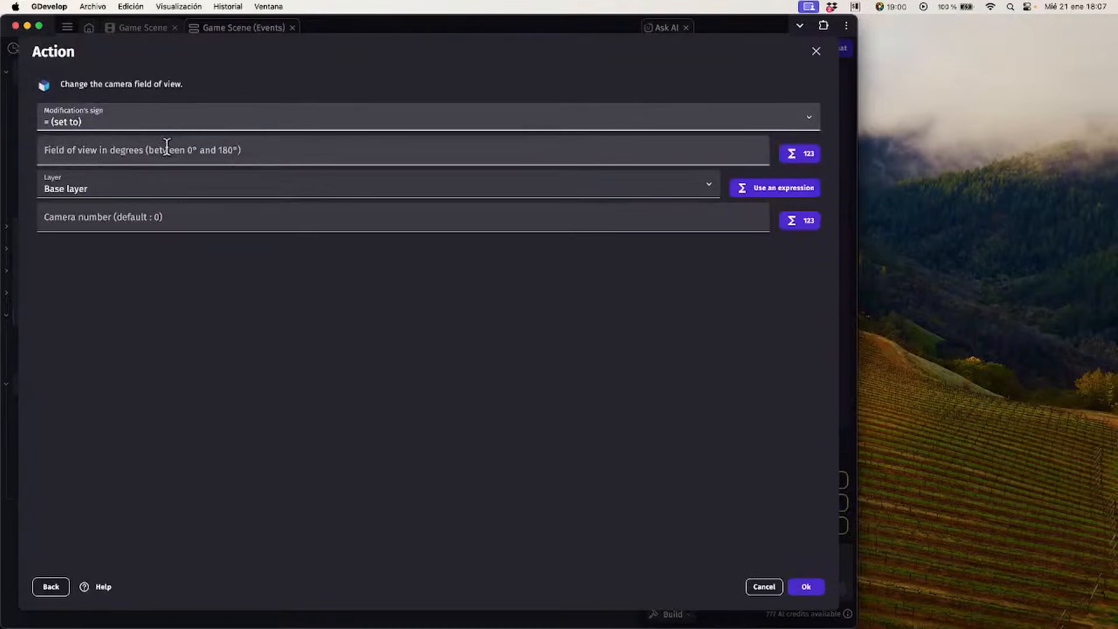
{"action": "type", "text": "45"}
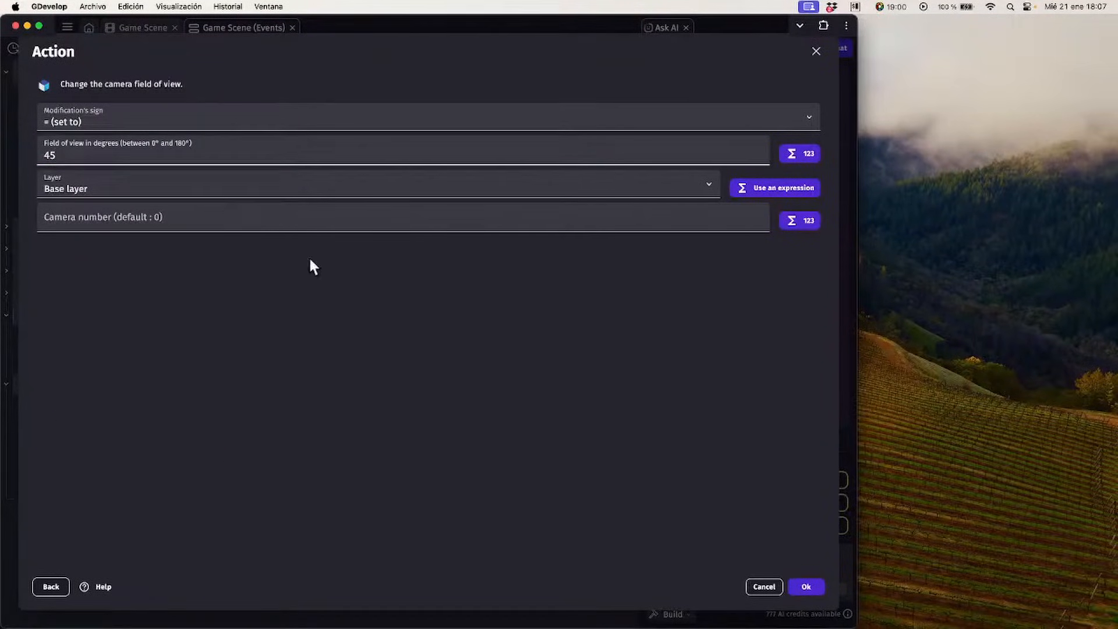
{"action": "left_click", "coordinate": [807, 586]}
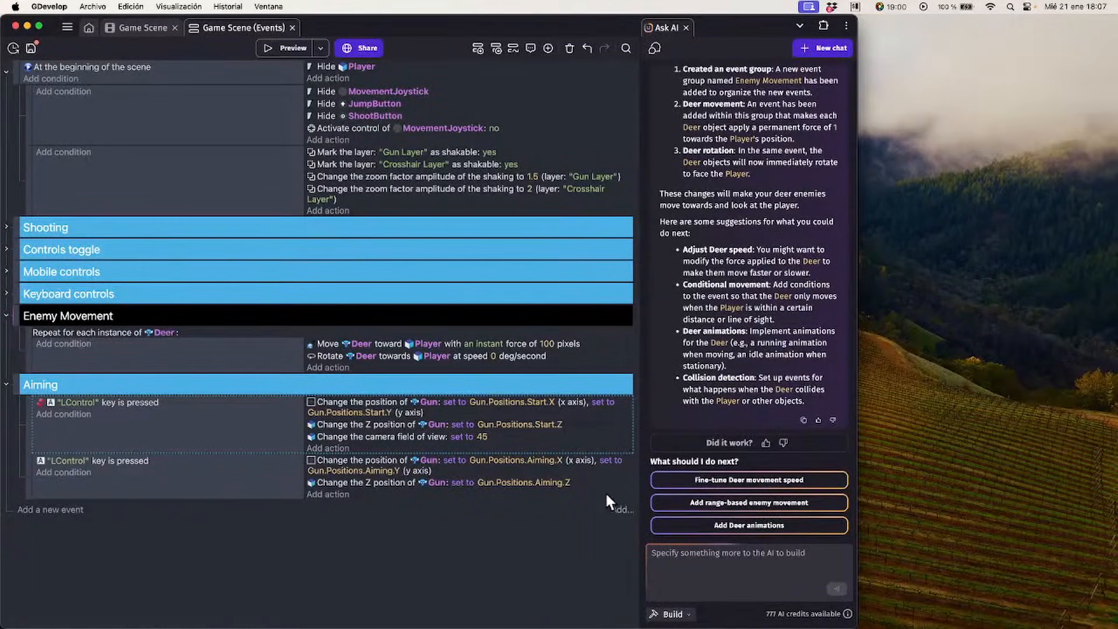
Close the Ask AI pane in the game scene editor and enlarge the Layers list in height and width
{"action": "left_click", "coordinate": [120, 27]}
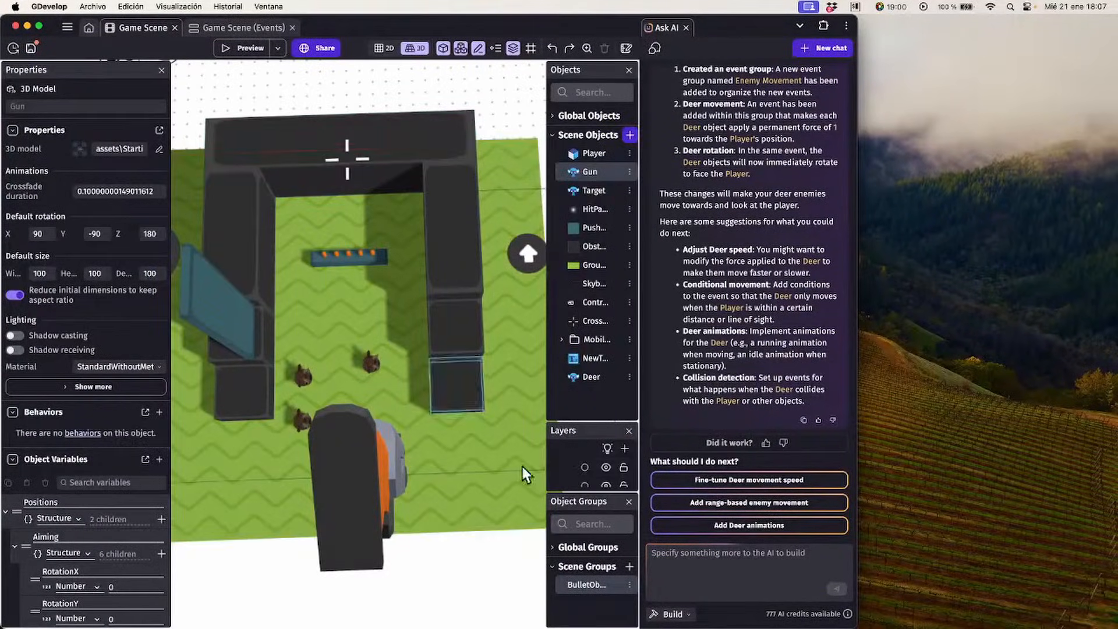
{"action": "left_click", "coordinate": [687, 27]}
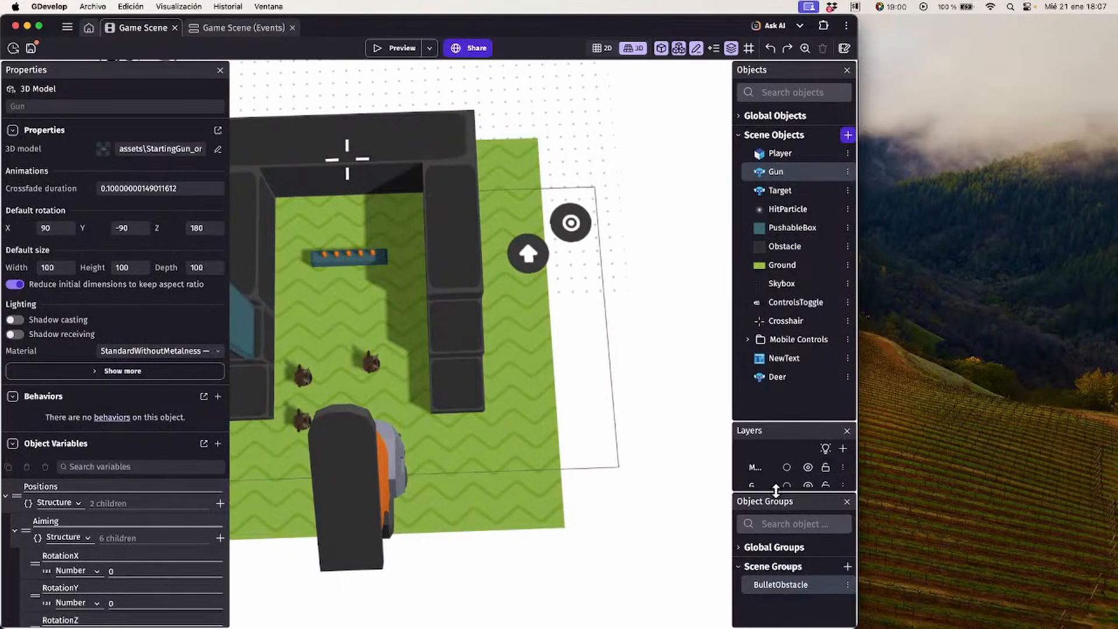
{"action": "left_click_drag", "start_coordinate": [757, 422], "coordinate": [786, 306]}
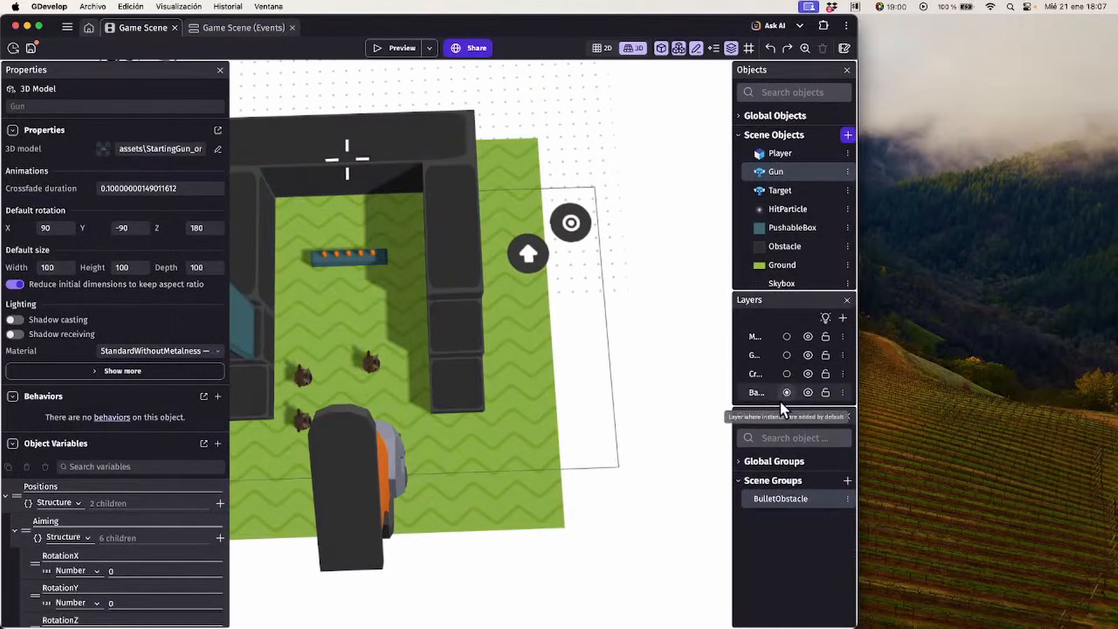
{"action": "left_click_drag", "start_coordinate": [732, 383], "coordinate": [664, 385]}
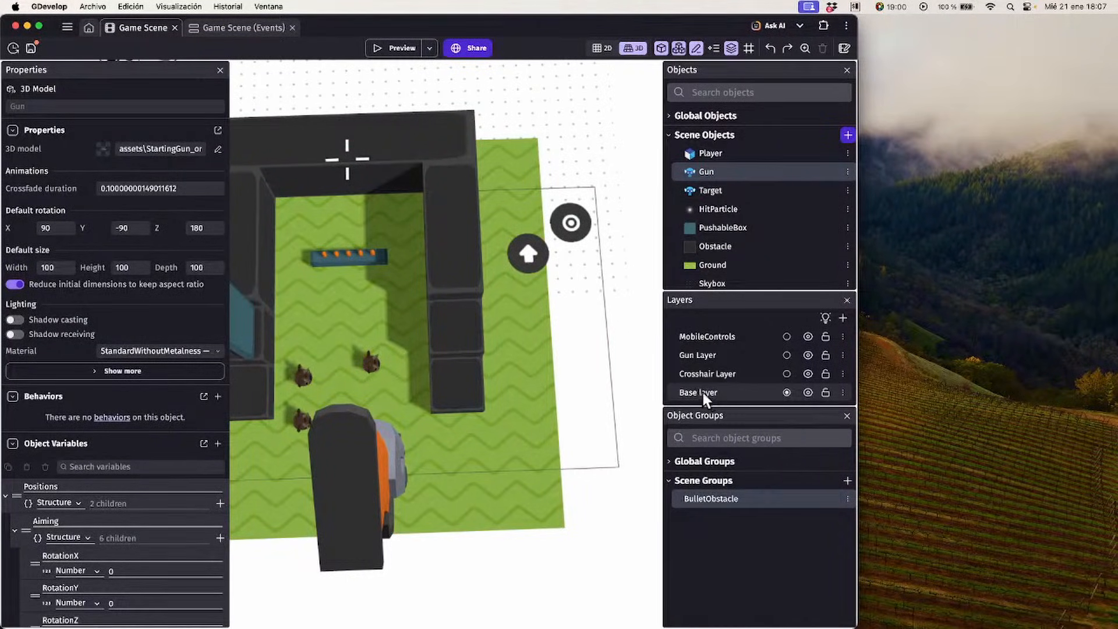
Look up the camera field of view in the Base layer's 3D settings and close the layer properties
{"action": "left_click", "coordinate": [707, 394]}
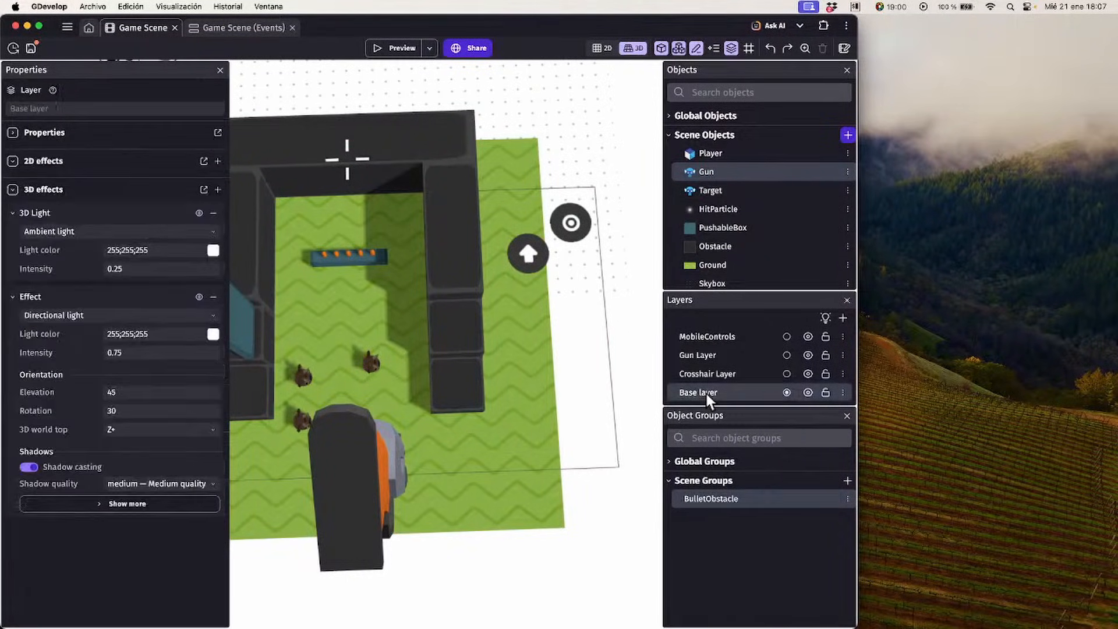
{"action": "left_click", "coordinate": [218, 132]}
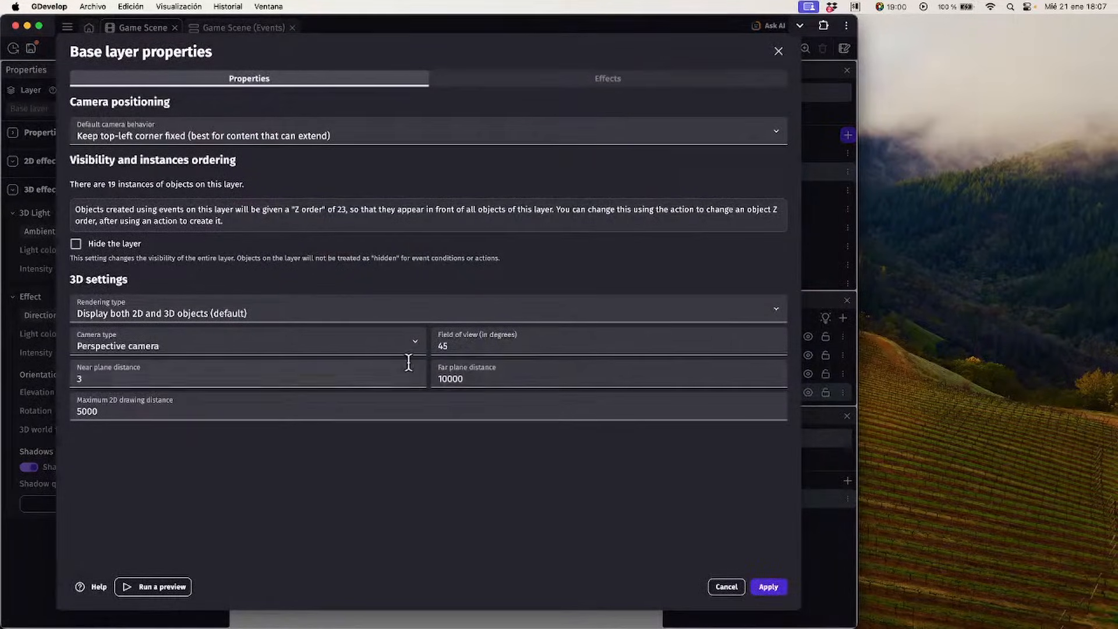
{"action": "double_click", "coordinate": [465, 346]}
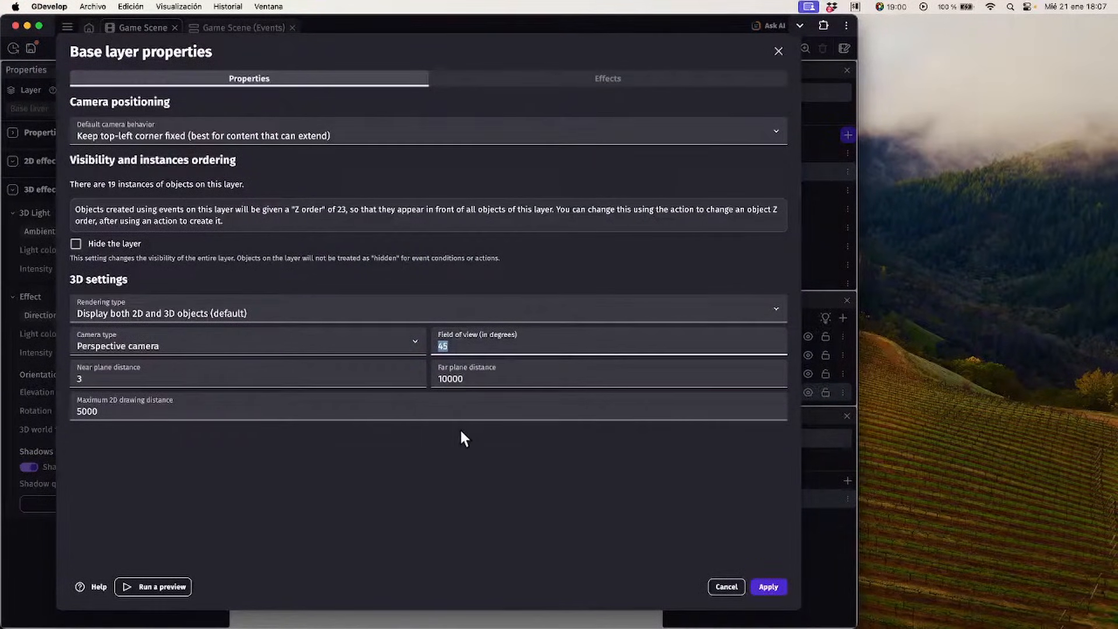
{"action": "left_click", "coordinate": [447, 457]}
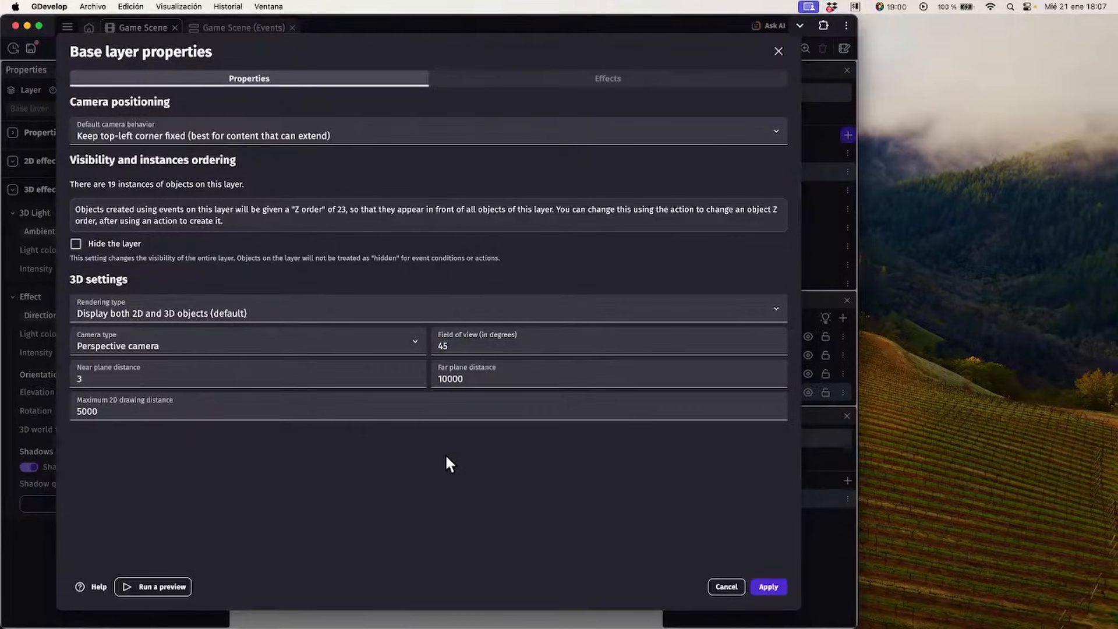
{"action": "key", "text": "Escape"}
Copy the camera field of view action into the non-inverted "LControl" pressed event and set its field of view to 30
{"action": "left_click", "coordinate": [261, 32]}
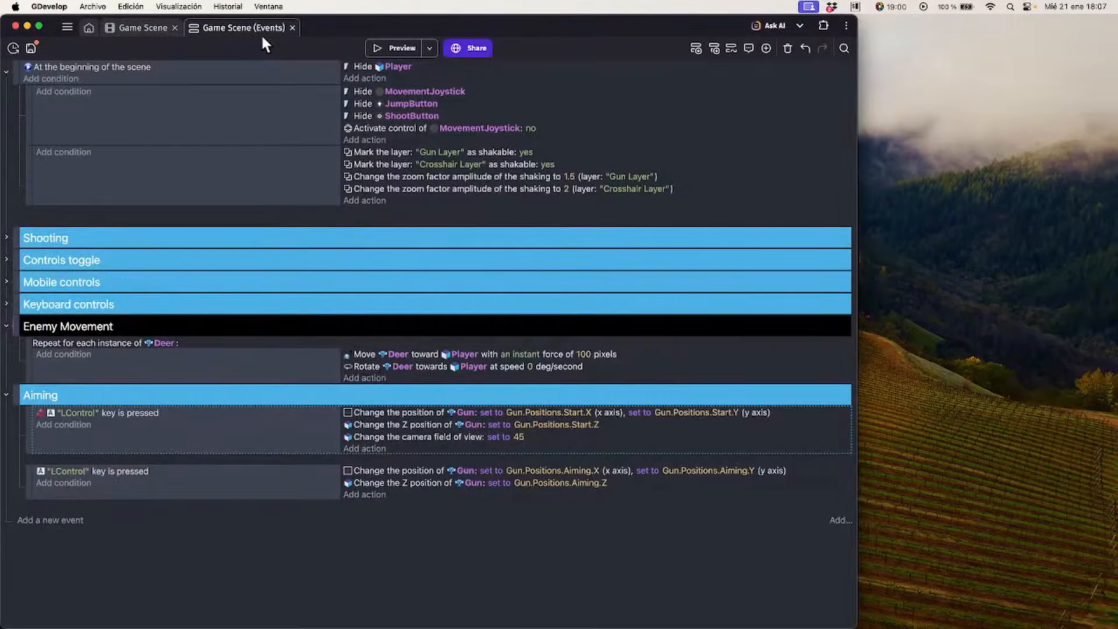
{"action": "left_click", "coordinate": [417, 414]}
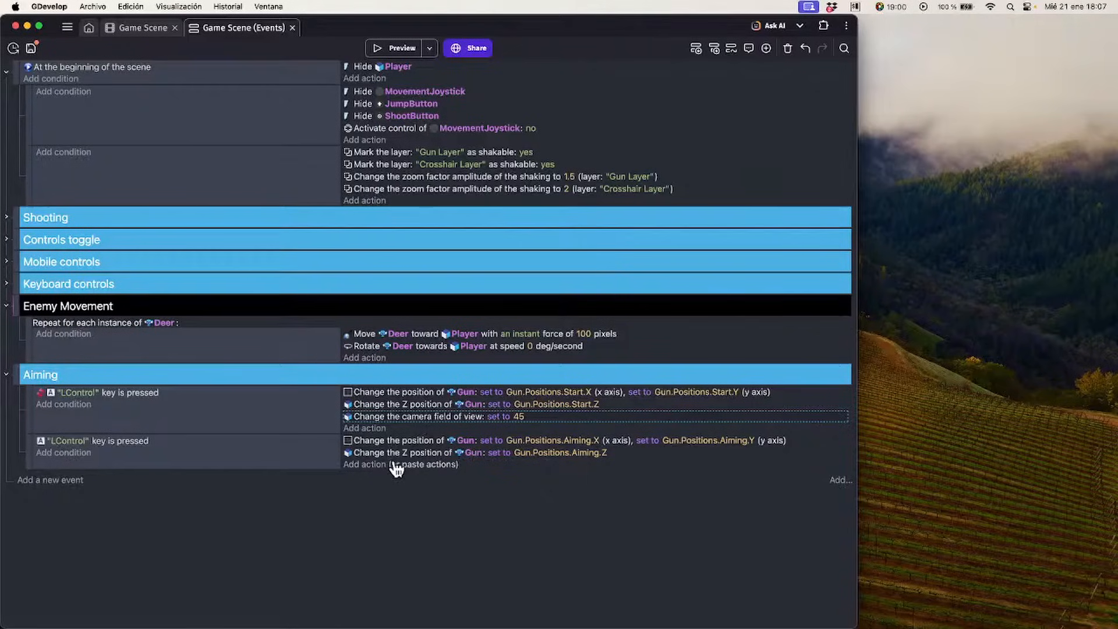
{"action": "left_click", "coordinate": [414, 464]}
{"action": "left_click", "coordinate": [518, 465]}
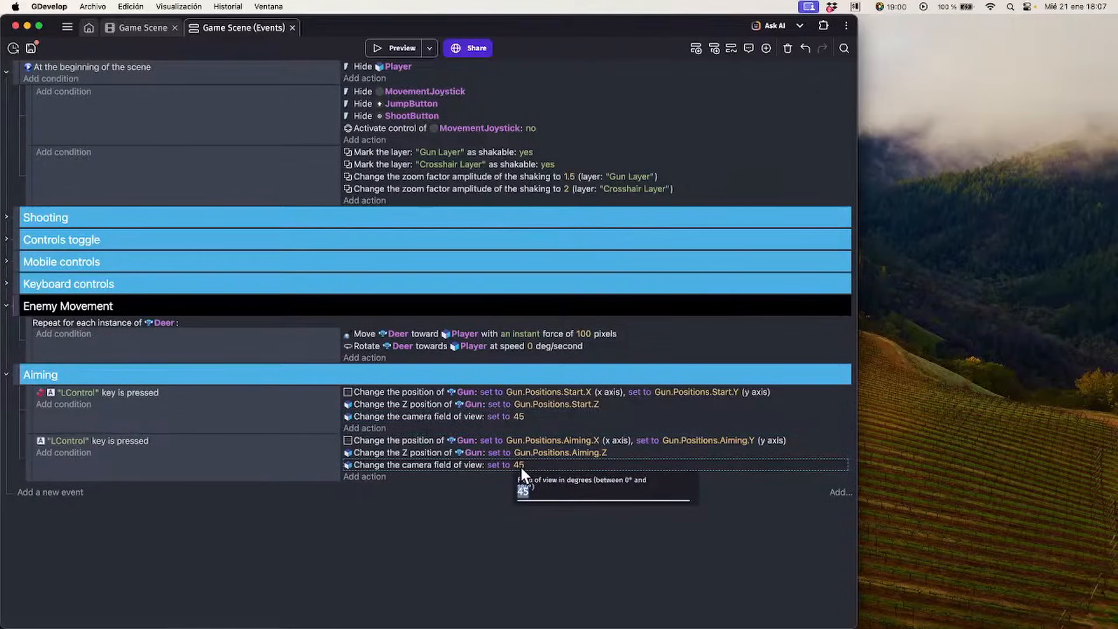
{"action": "type", "text": "30"}
{"action": "left_click", "coordinate": [382, 529]}
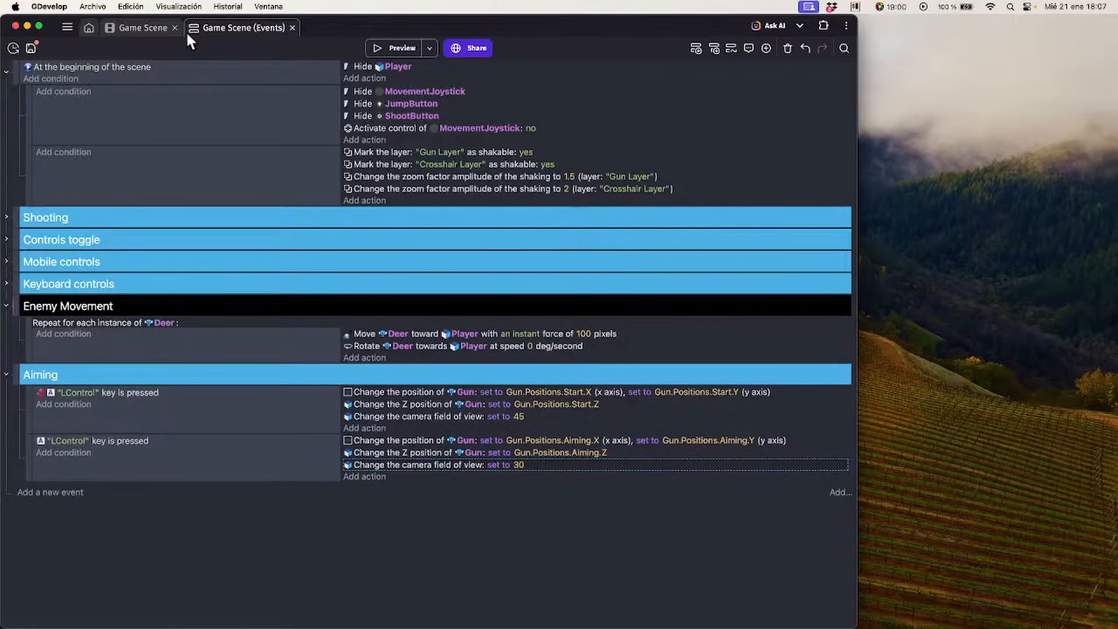
Preview the game scene and test the aiming zoom while walking around and shooting at the orange targets and the deer
{"action": "left_click", "coordinate": [135, 28]}
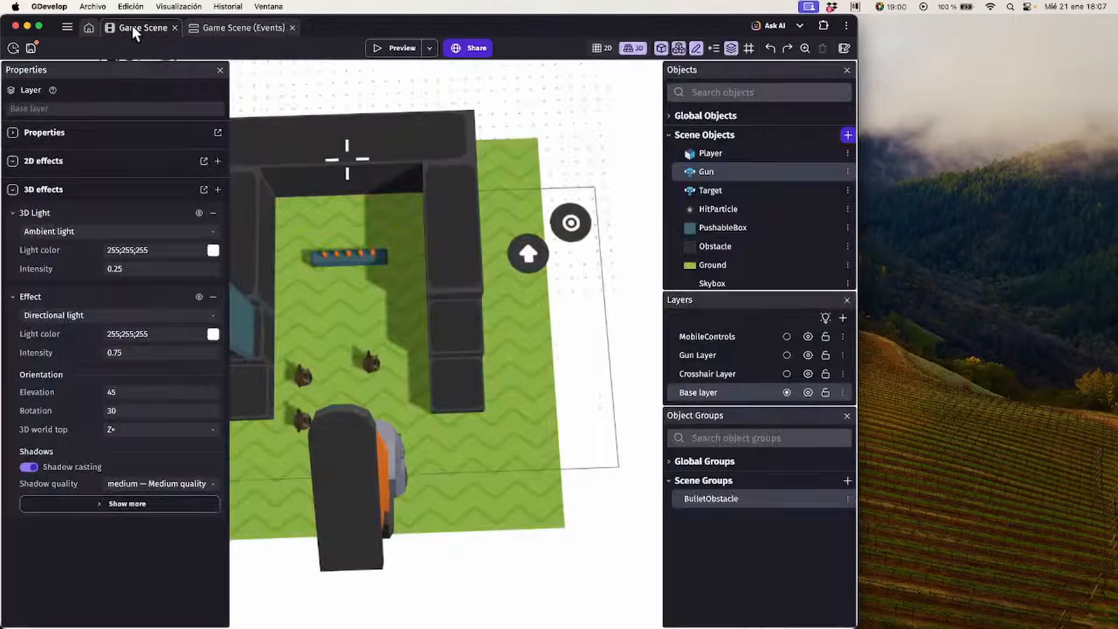
{"action": "left_click", "coordinate": [393, 47]}
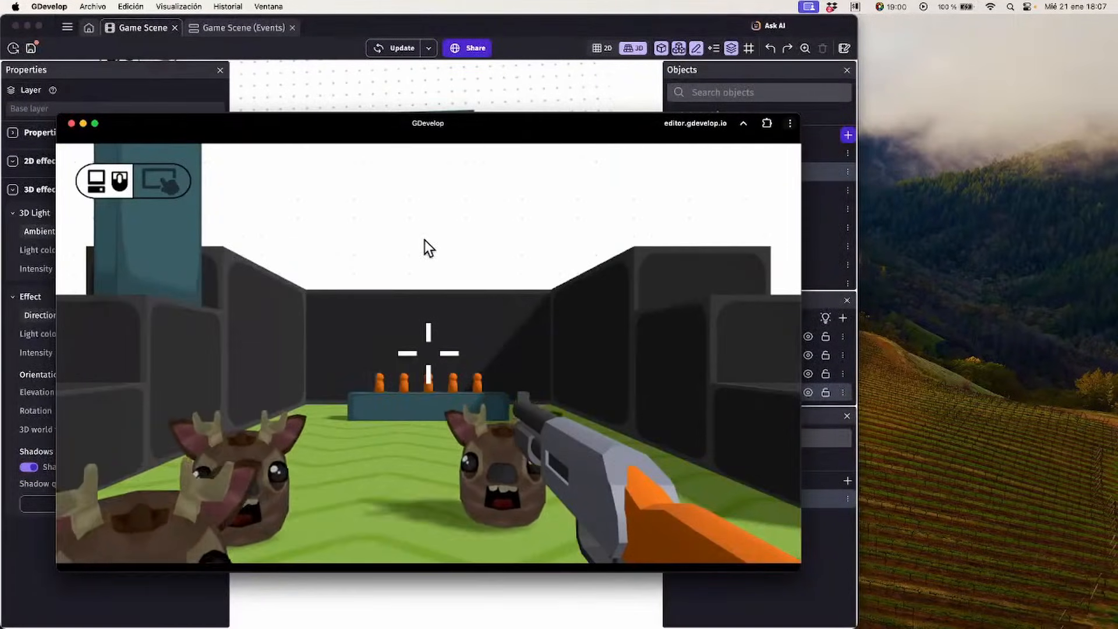
{"action": "left_click", "coordinate": [425, 241]}
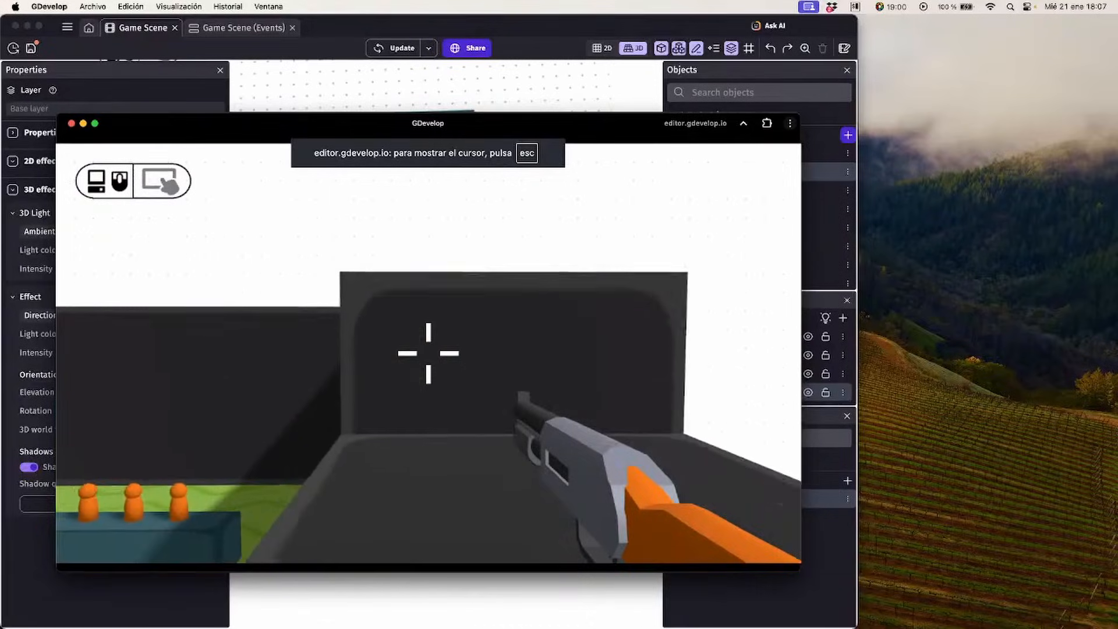
{"action": "right_click", "coordinate": [428, 352]}
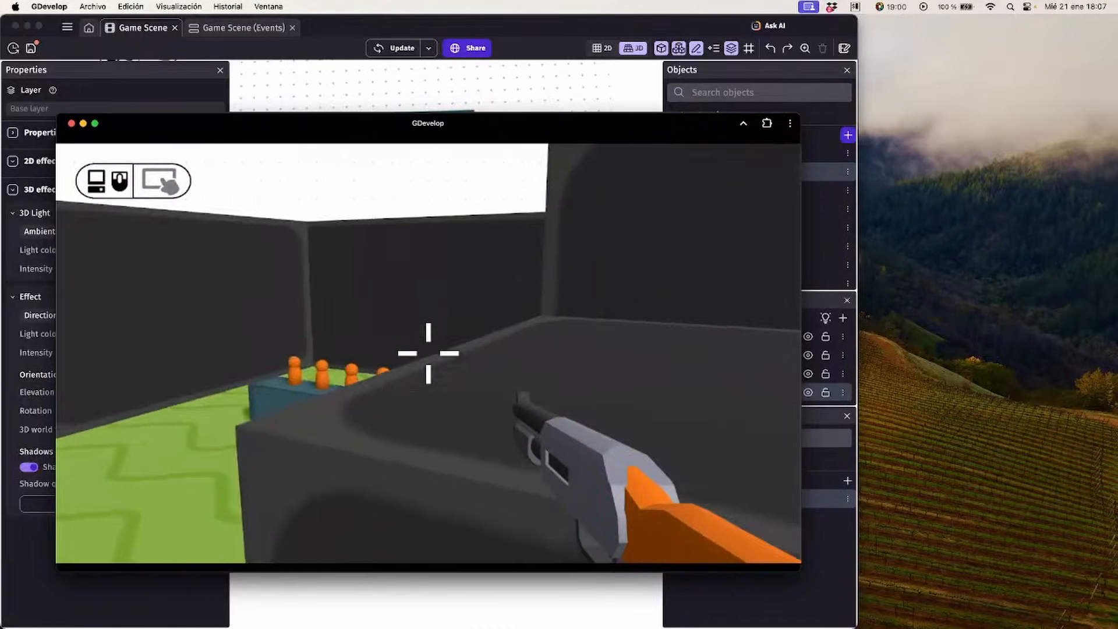
{"action": "right_click", "coordinate": [428, 353]}
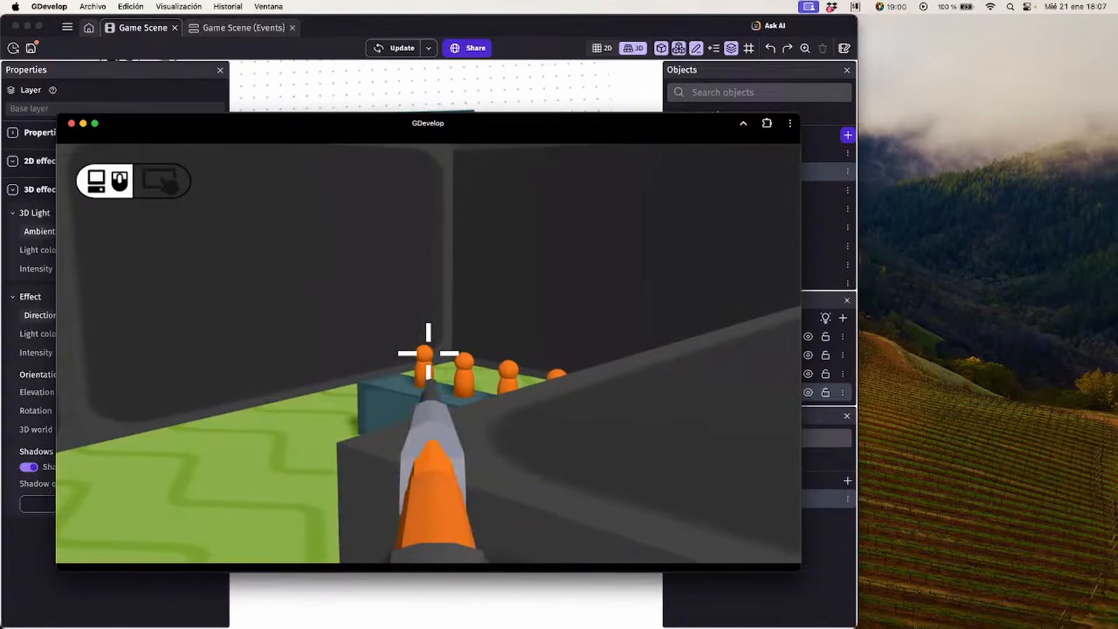
{"action": "left_click", "coordinate": [428, 353]}
{"action": "left_click", "coordinate": [428, 353]}
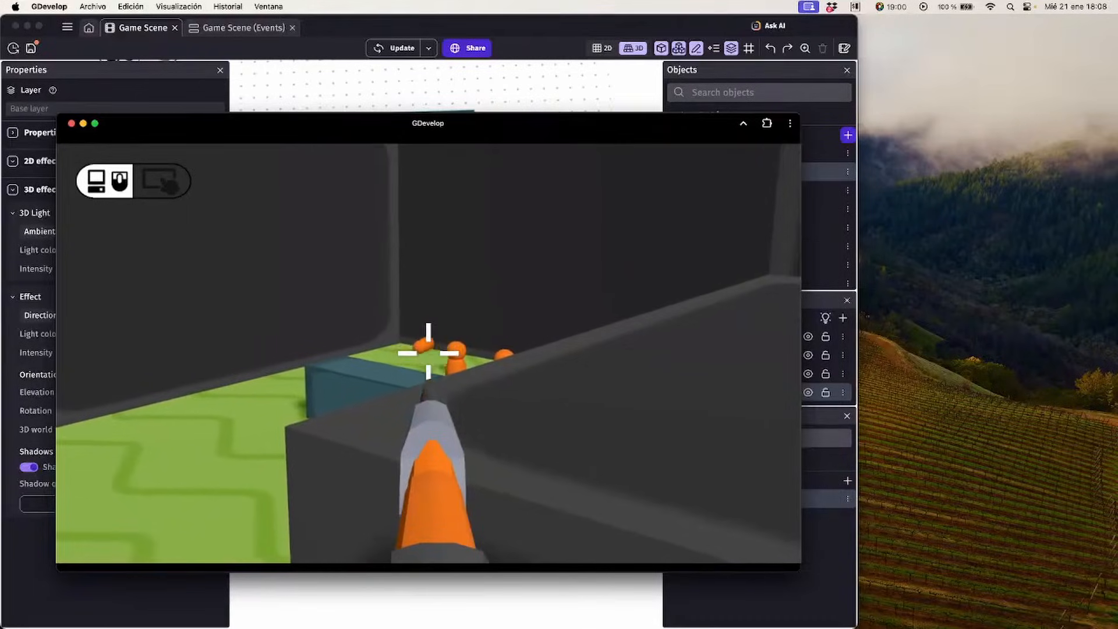
{"action": "right_click", "coordinate": [428, 353]}
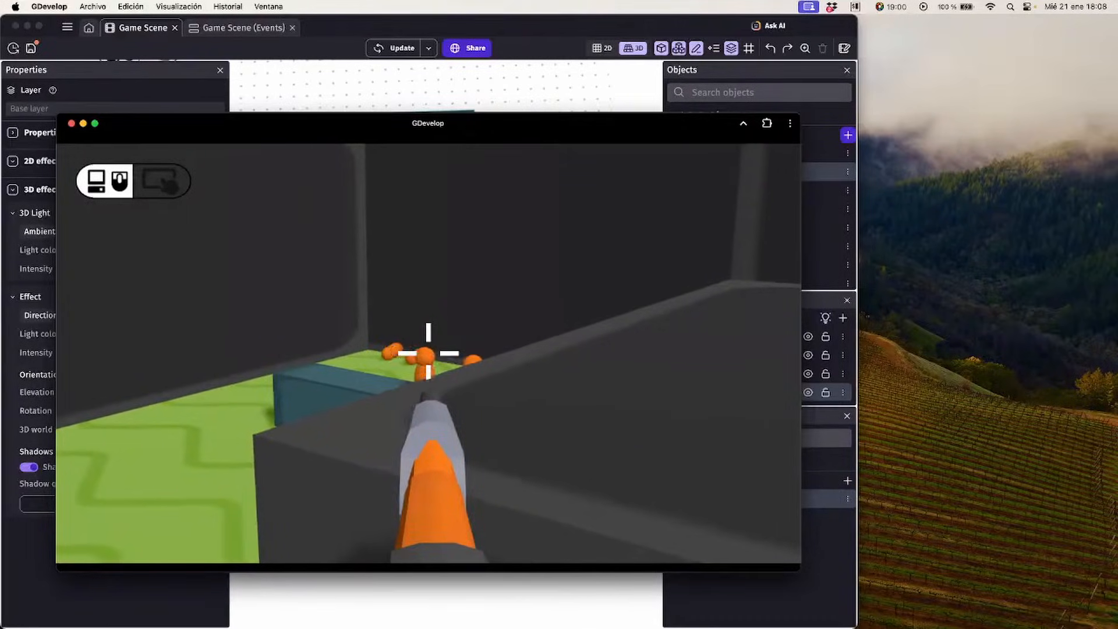
{"action": "left_click", "coordinate": [428, 353]}
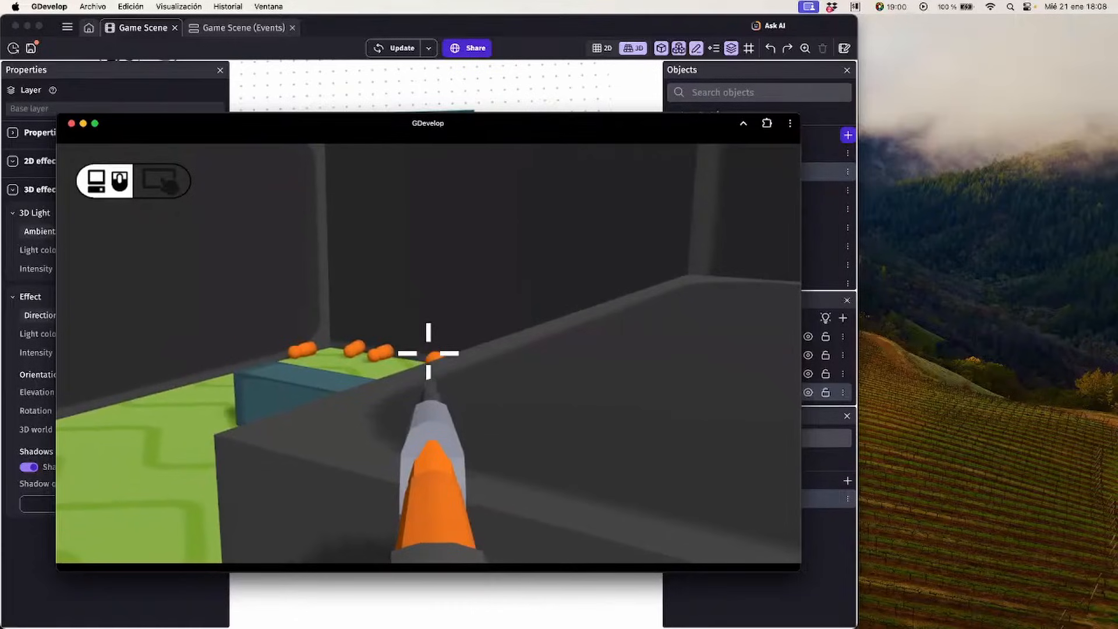
{"action": "left_click", "coordinate": [428, 353]}
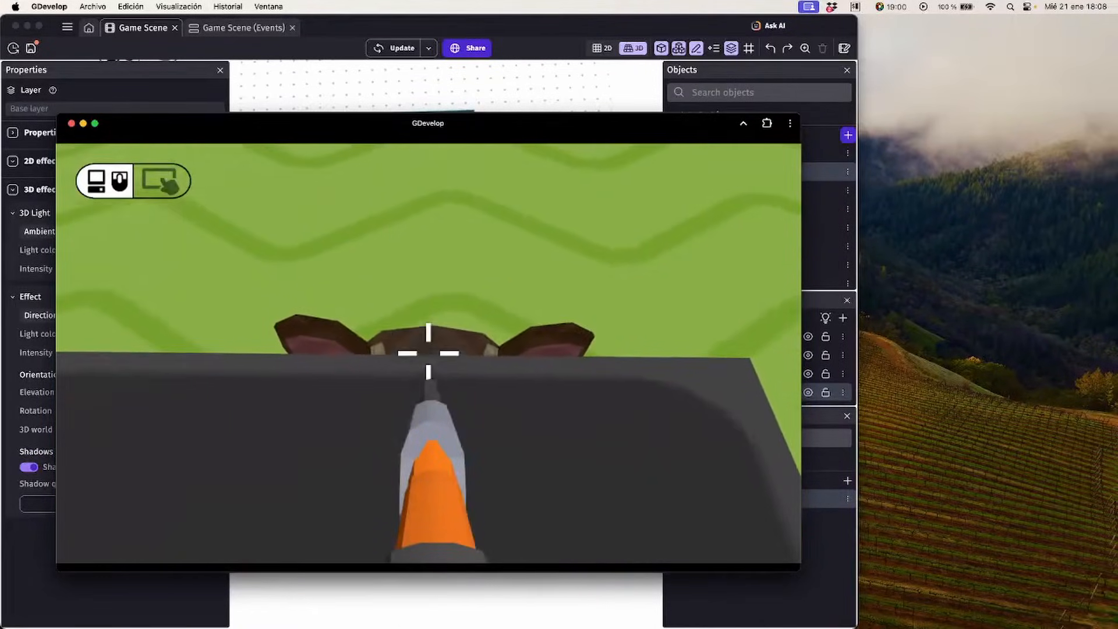
{"action": "left_click", "coordinate": [428, 354]}
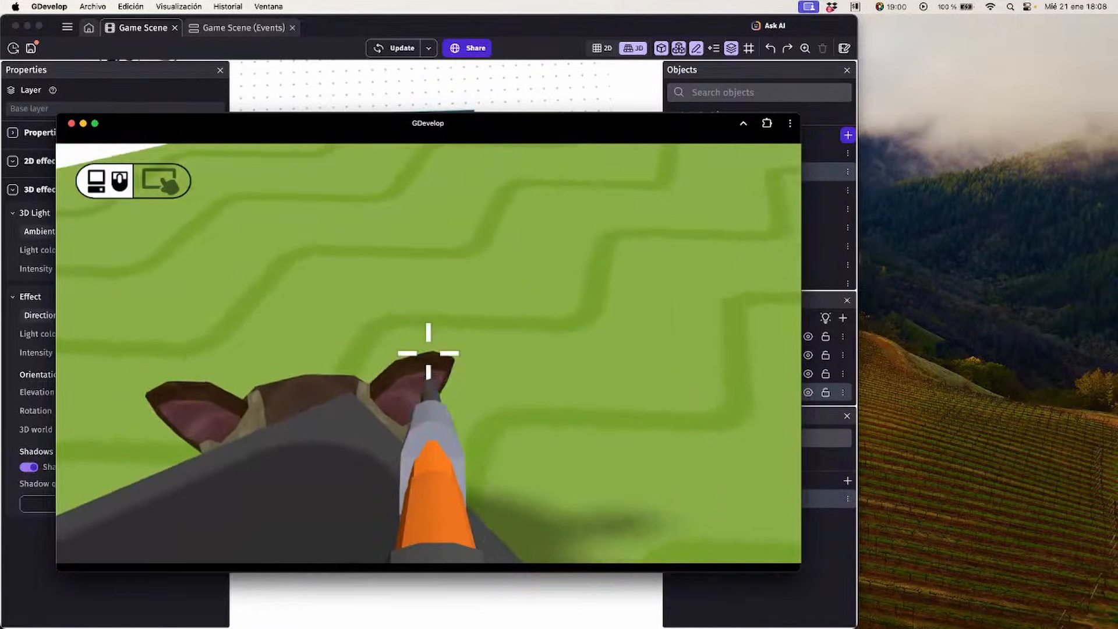
{"action": "left_click", "coordinate": [428, 354]}
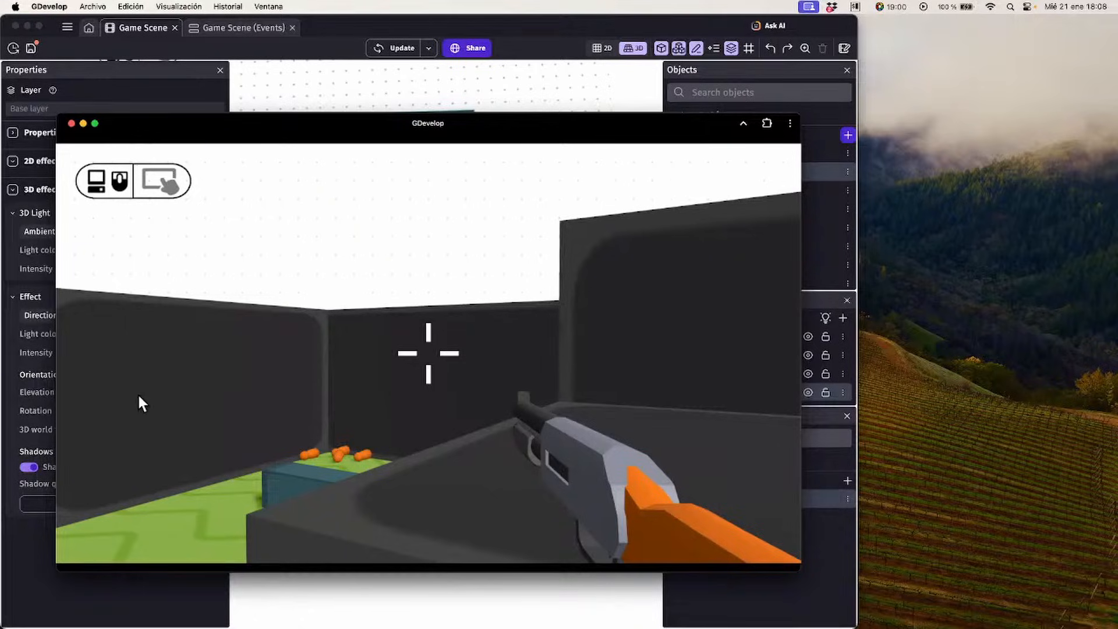
Close the game preview and save the project
{"action": "left_click", "coordinate": [71, 124]}
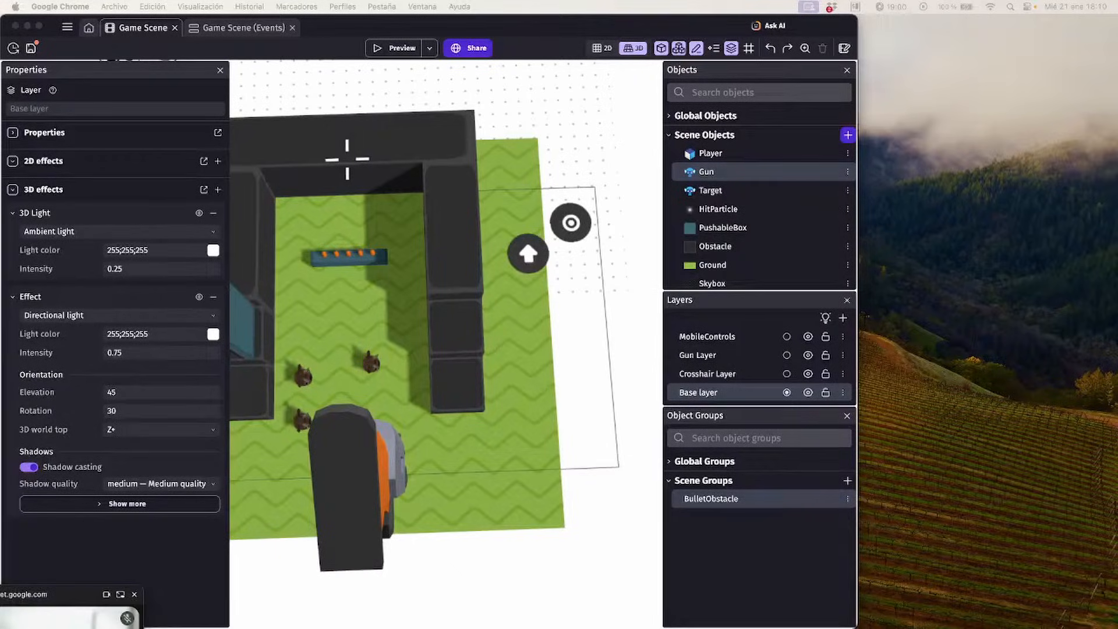
{"action": "left_click", "coordinate": [623, 369]}
{"action": "key", "text": "super+s"}
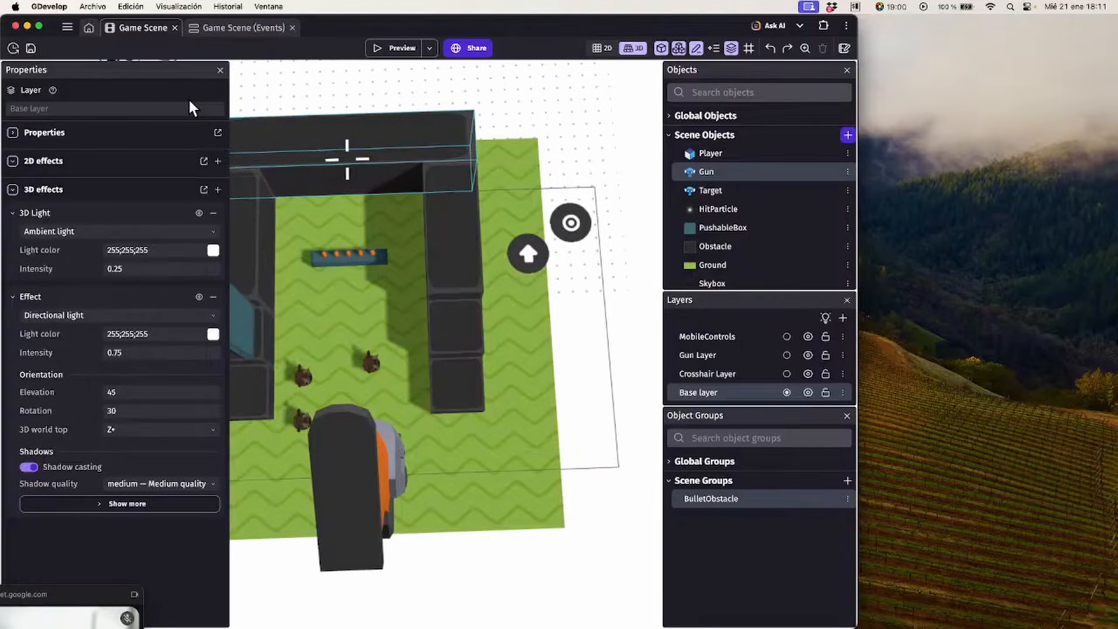
Open the Jan 21 4:58 PM version from the file history, look around its game scene, and close that version
{"action": "left_click", "coordinate": [15, 50]}
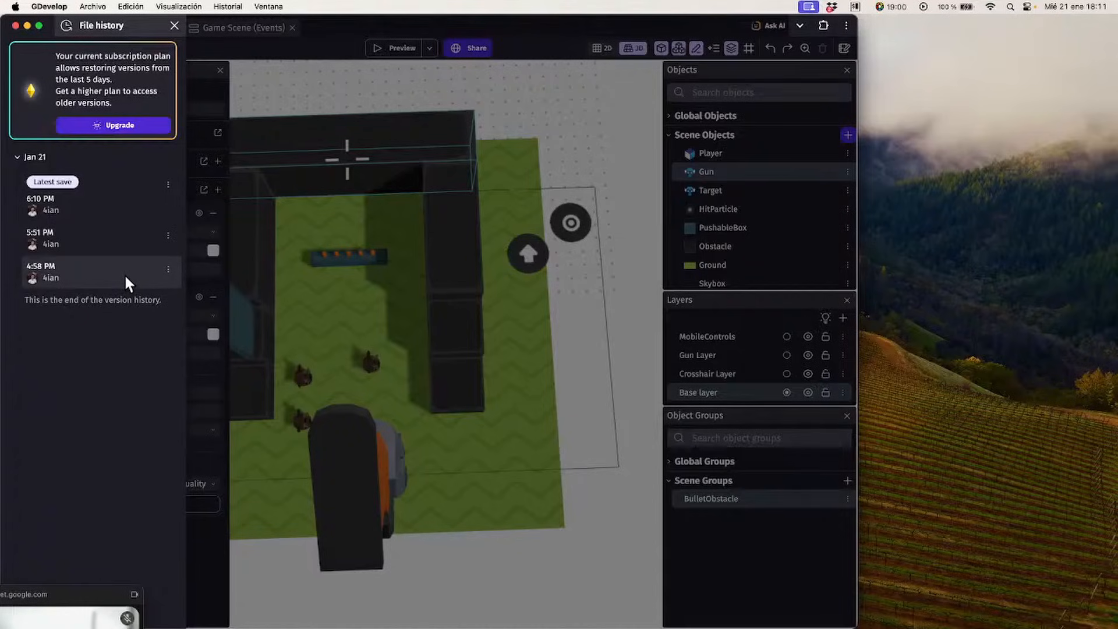
{"action": "left_click", "coordinate": [165, 269]}
{"action": "left_click", "coordinate": [186, 297]}
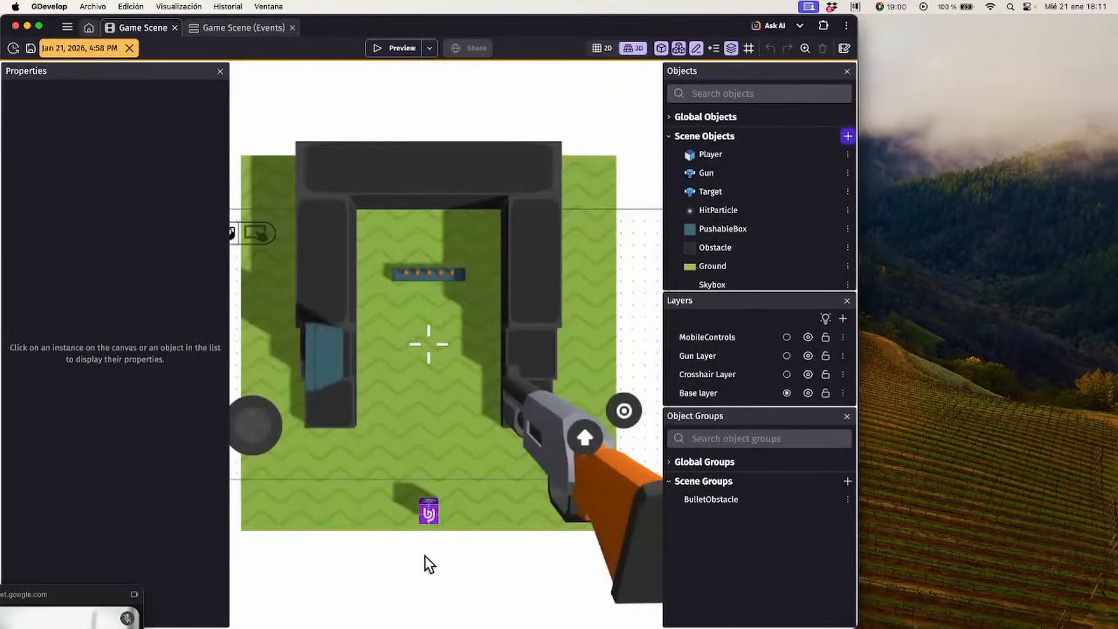
{"action": "mouse_move", "coordinate": [425, 556]}
{"action": "right_mouse_down"}
{"action": "mouse_move", "coordinate": [408, 557]}
{"action": "mouse_move", "coordinate": [434, 552]}
{"action": "right_mouse_up"}
{"action": "key", "text": "w"}
{"action": "key", "text": "s"}
{"action": "key", "text": "d"}
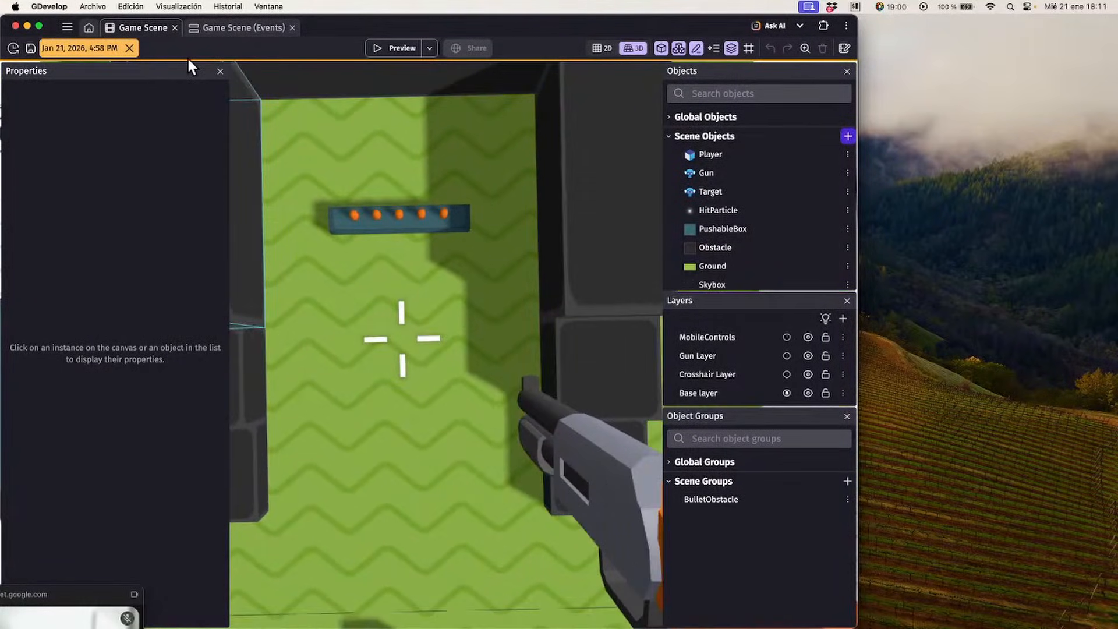
{"action": "left_click", "coordinate": [131, 47]}
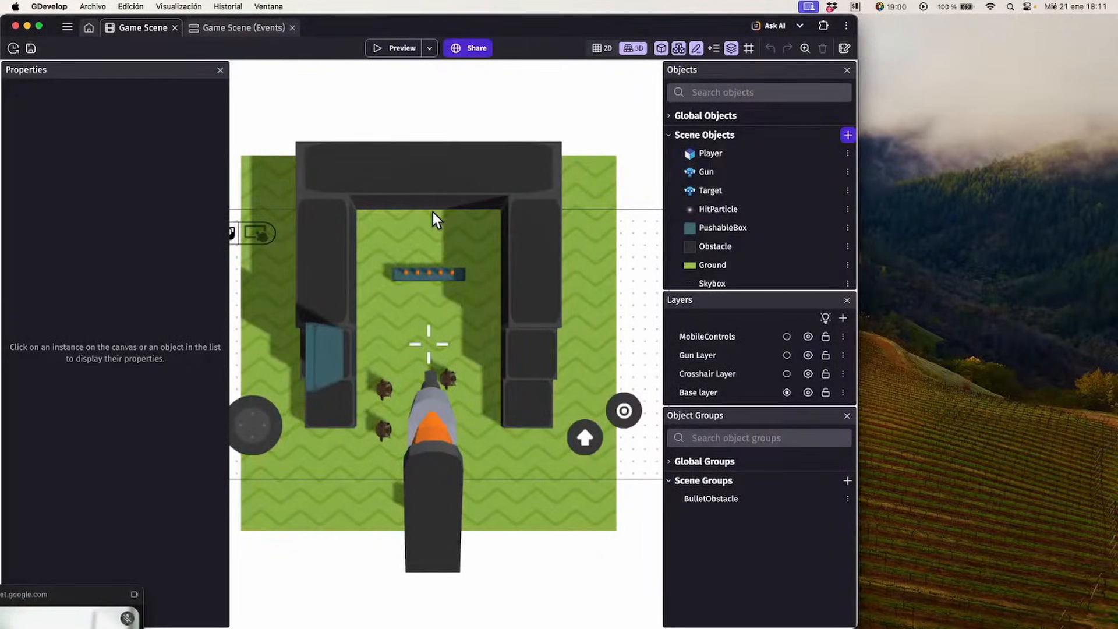
Check the file history once more and review the earlier enemy movement conversation in Ask AI
{"action": "left_click", "coordinate": [13, 49]}
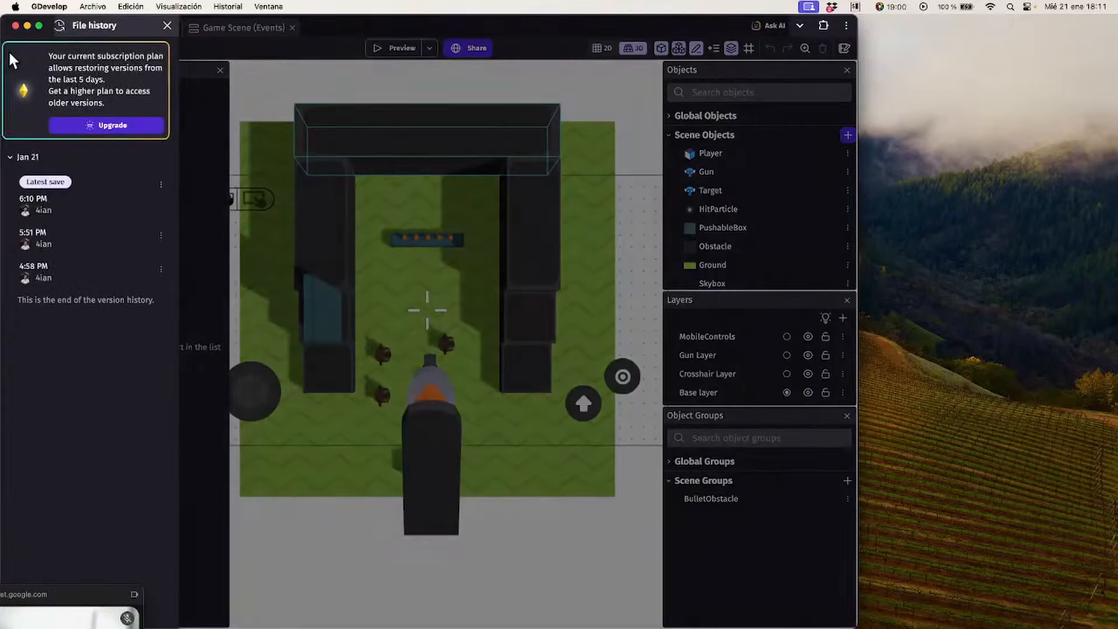
{"action": "left_click", "coordinate": [174, 25]}
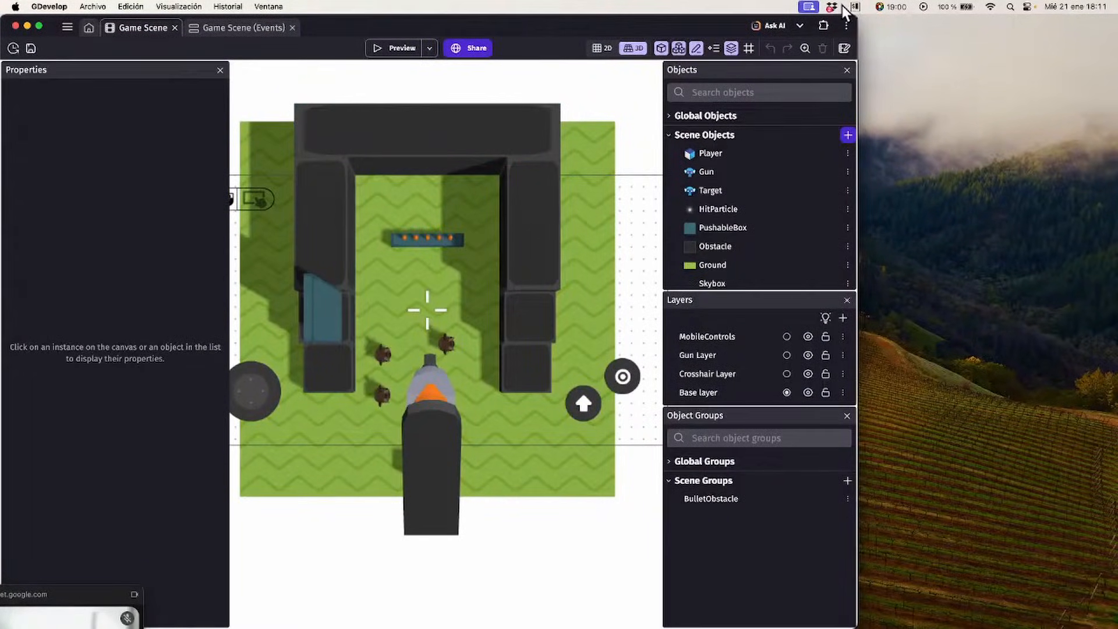
{"action": "left_click", "coordinate": [771, 26]}
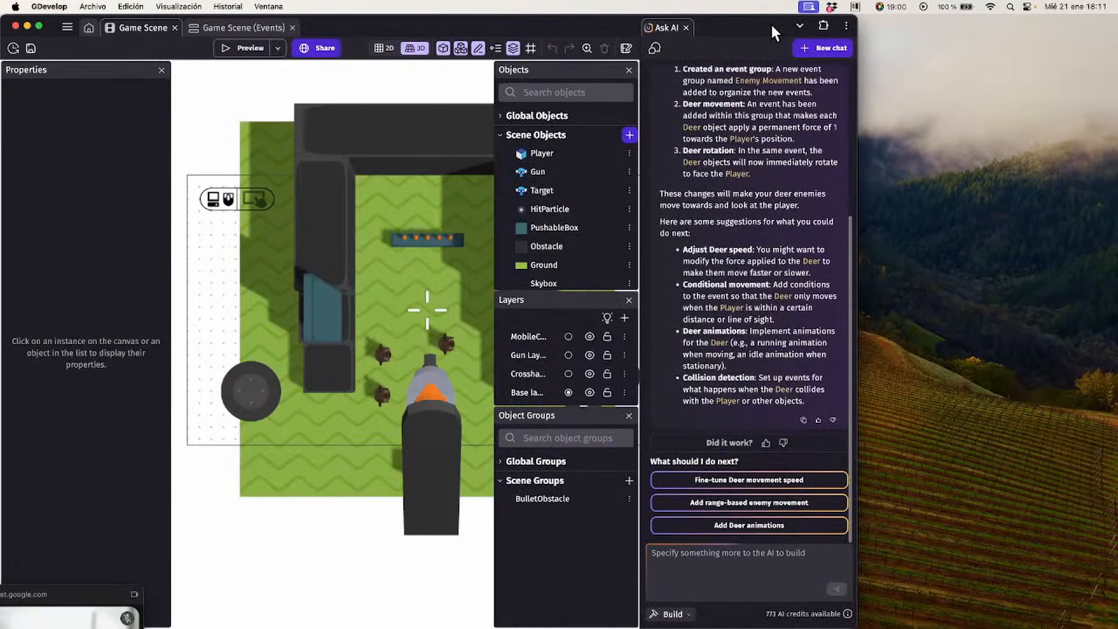
{"action": "scroll", "coordinate": [927, 187], "scroll_direction": "up", "scroll_amount": 5}
{"action": "scroll", "coordinate": [982, 230], "scroll_direction": "down", "scroll_amount": 5}
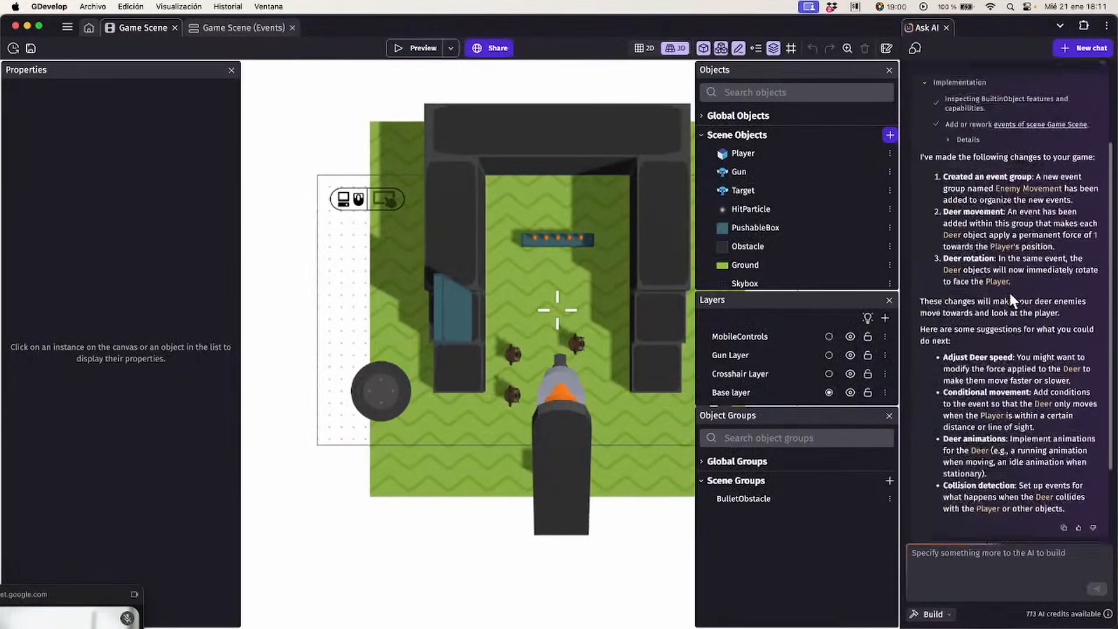
{"action": "scroll", "coordinate": [980, 221], "scroll_direction": "up", "scroll_amount": 4}
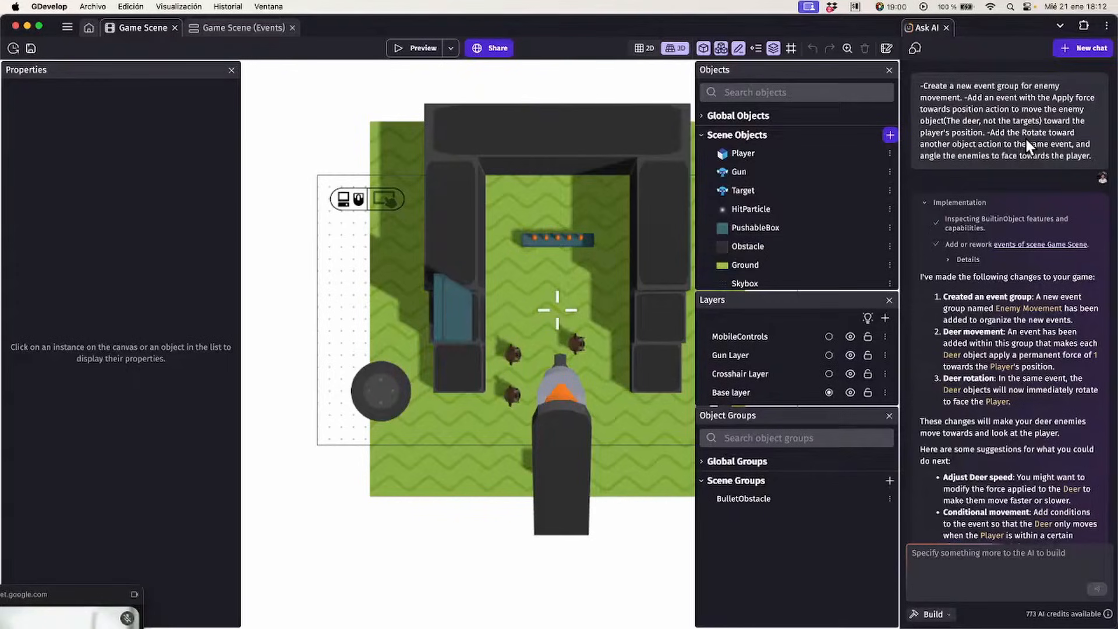
{"action": "scroll", "coordinate": [649, 82], "scroll_direction": "right", "scroll_amount": 2}
{"action": "scroll", "coordinate": [648, 82], "scroll_direction": "up", "scroll_amount": 3}
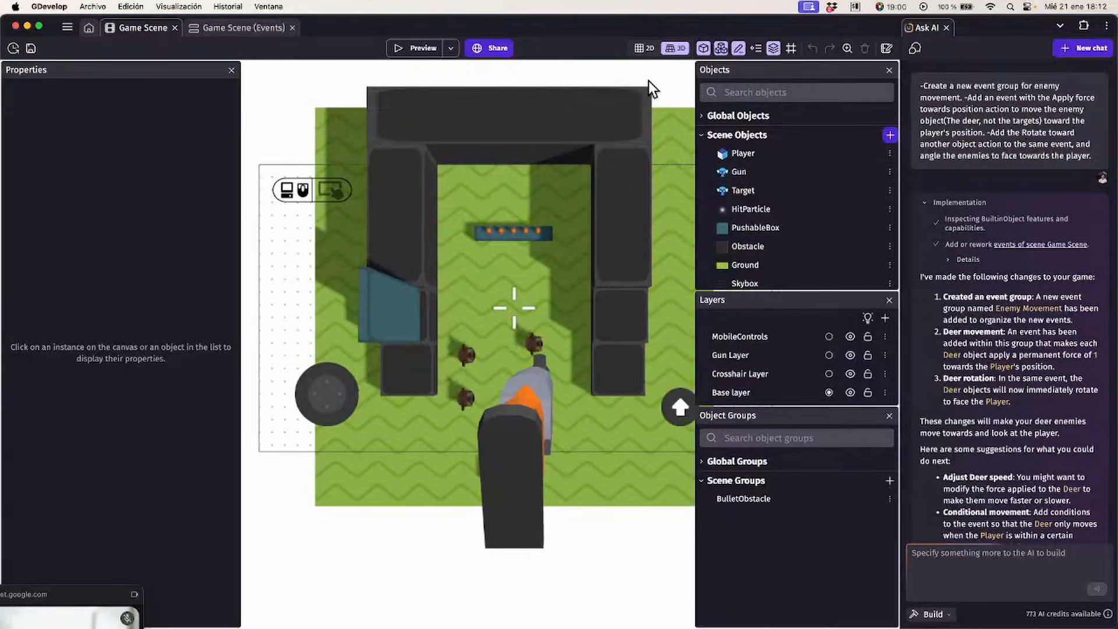
{"action": "scroll", "coordinate": [649, 82], "scroll_direction": "left", "scroll_amount": 2}
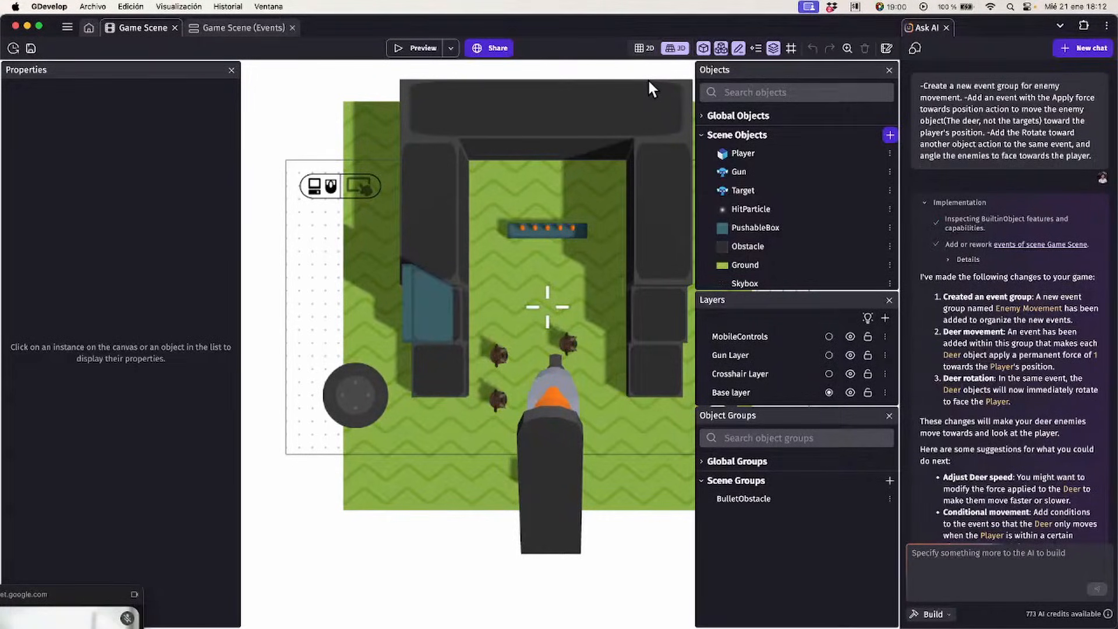
Start a new AI chat and switch it from Build to Ask mode
{"action": "left_click", "coordinate": [1083, 47]}
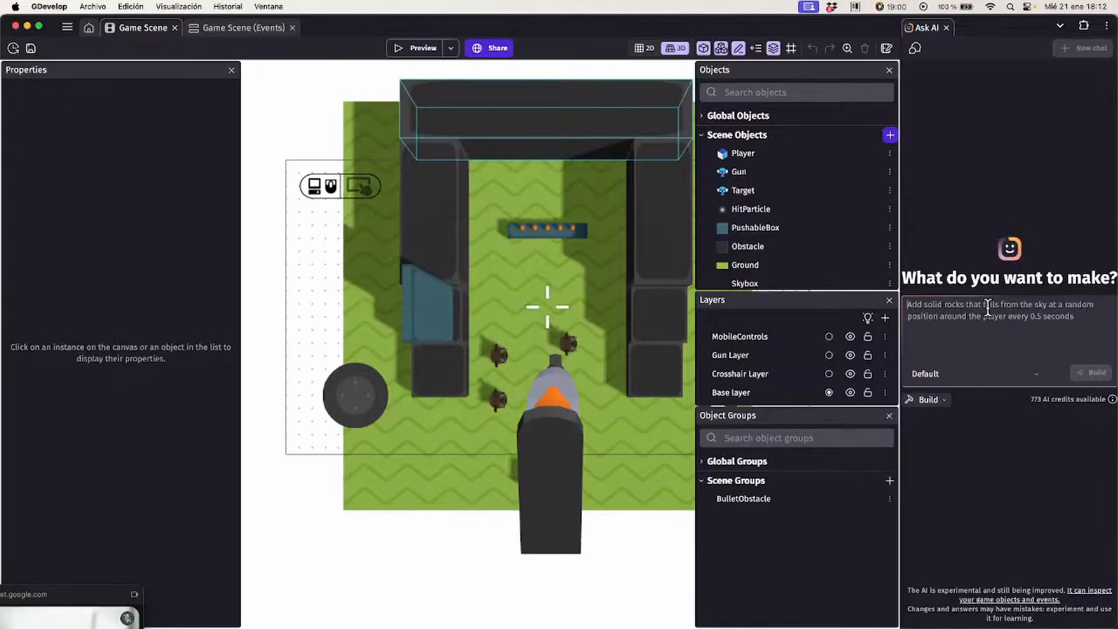
{"action": "left_click", "coordinate": [50, 590]}
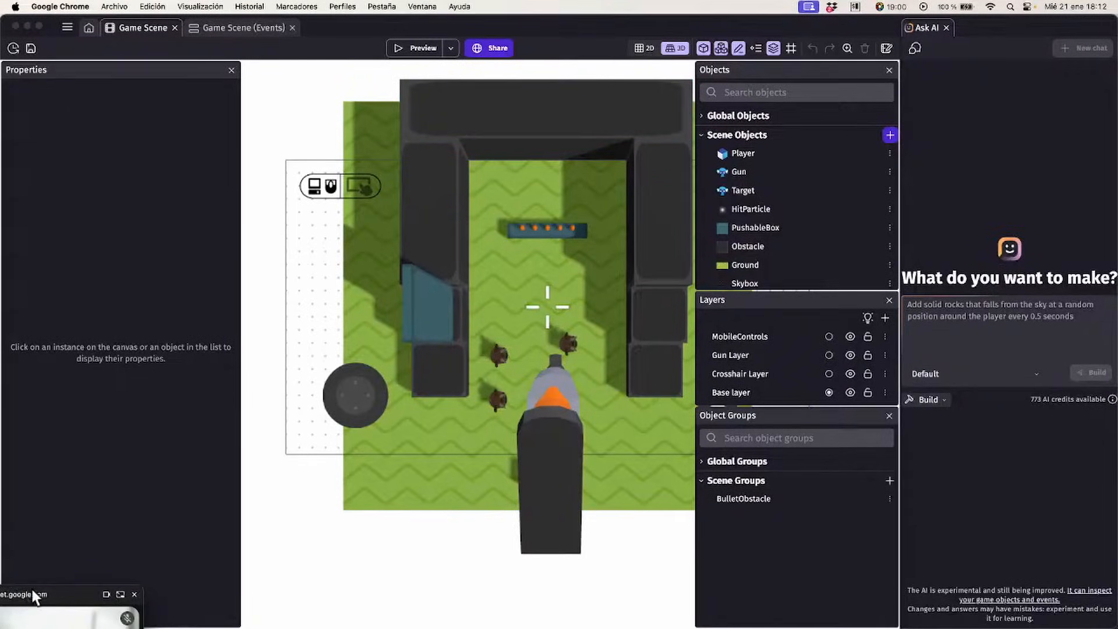
{"action": "left_click_drag", "start_coordinate": [33, 589], "coordinate": [18, 628]}
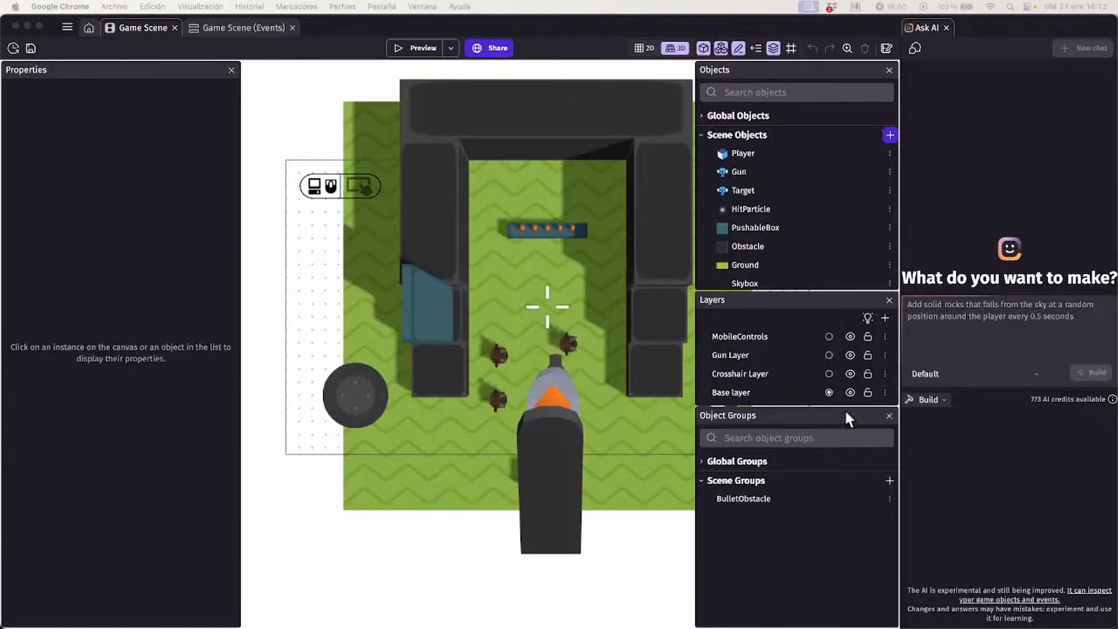
{"action": "left_click", "coordinate": [1013, 331]}
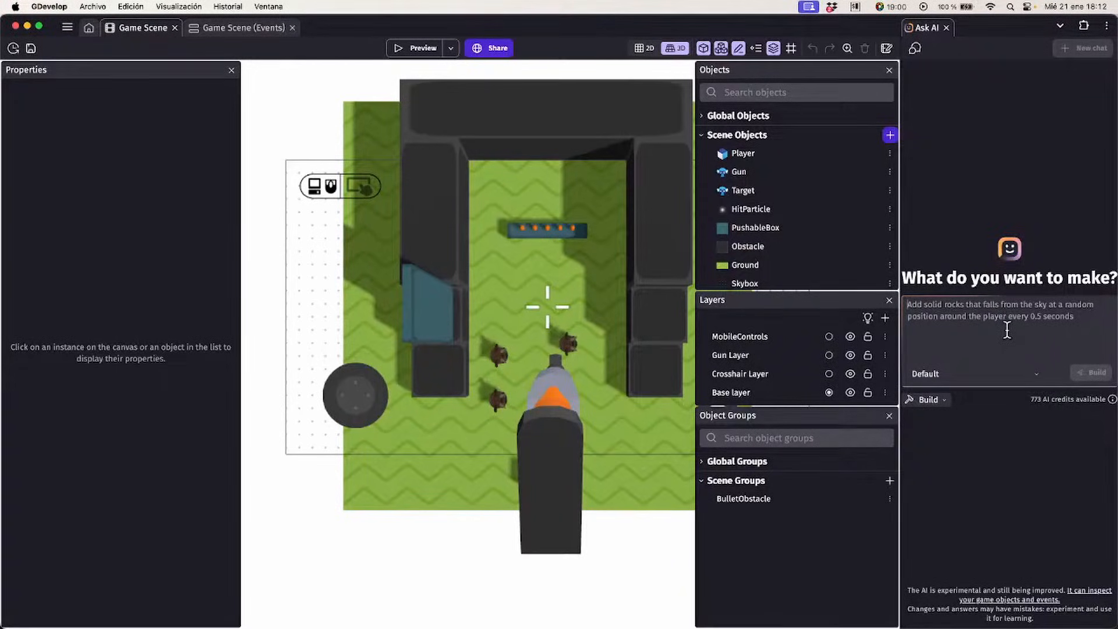
{"action": "left_click", "coordinate": [913, 400]}
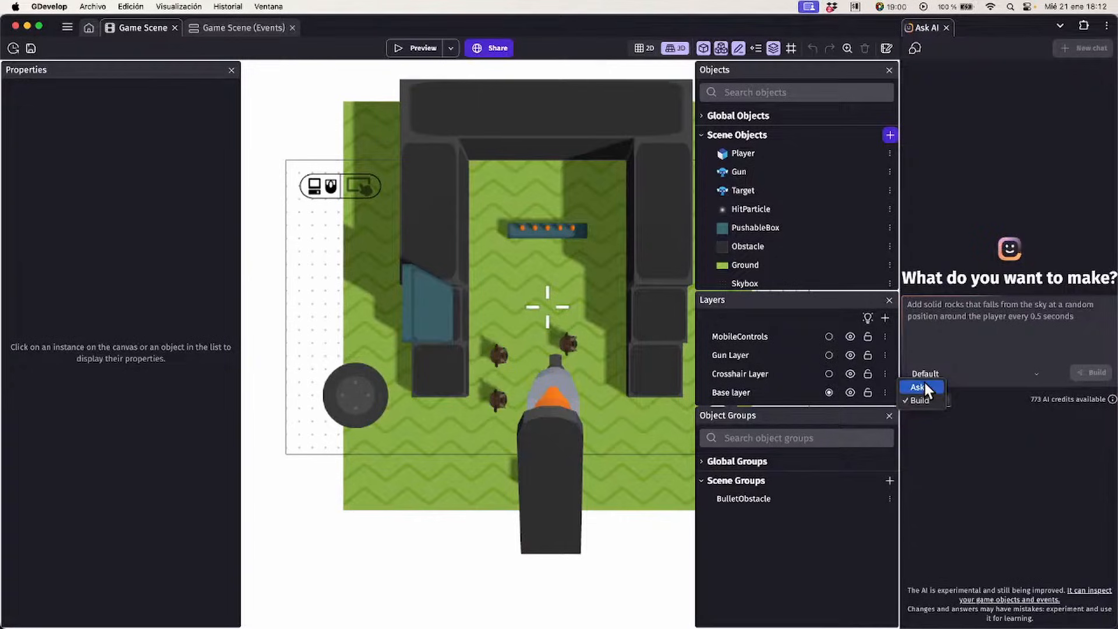
{"action": "left_click", "coordinate": [924, 386]}
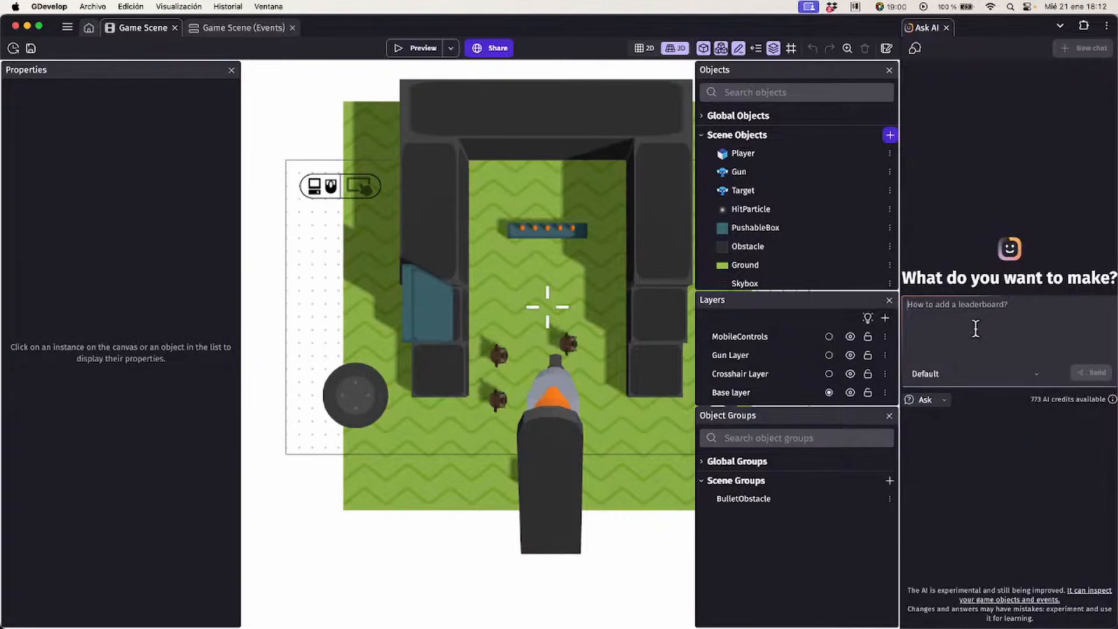
Ask the AI "How can I make some multiple air jumps for my player?"
{"action": "left_click", "coordinate": [975, 329]}
{"action": "type", "text": "How can I"}
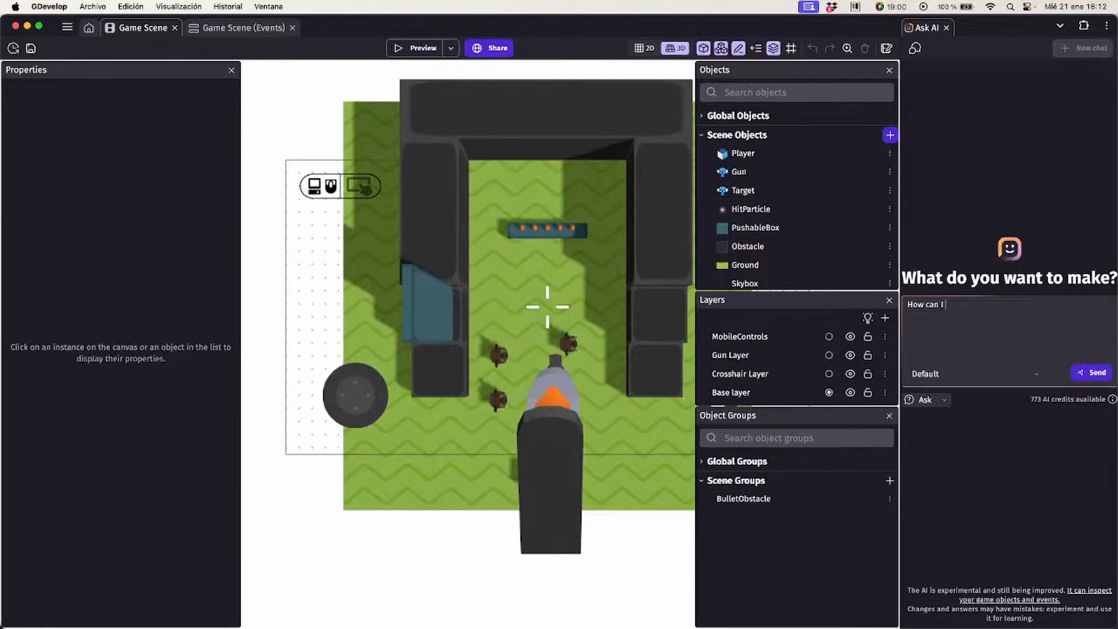
{"action": "type", "text": " make some multip"}
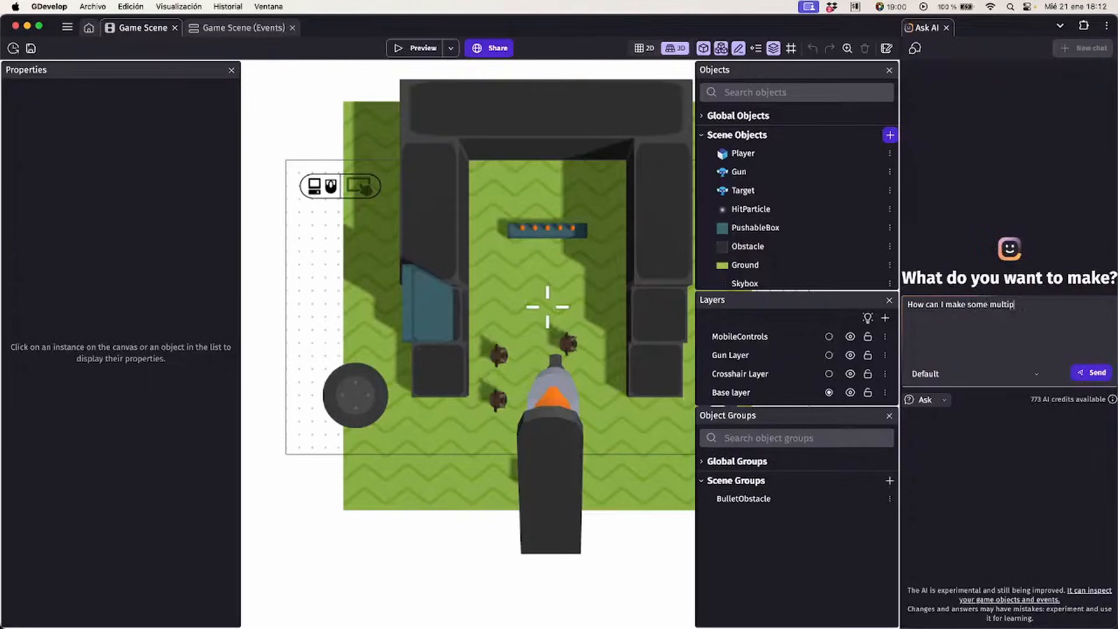
{"action": "type", "text": "le air jumps for my player?"}
{"action": "key", "text": "Return"}
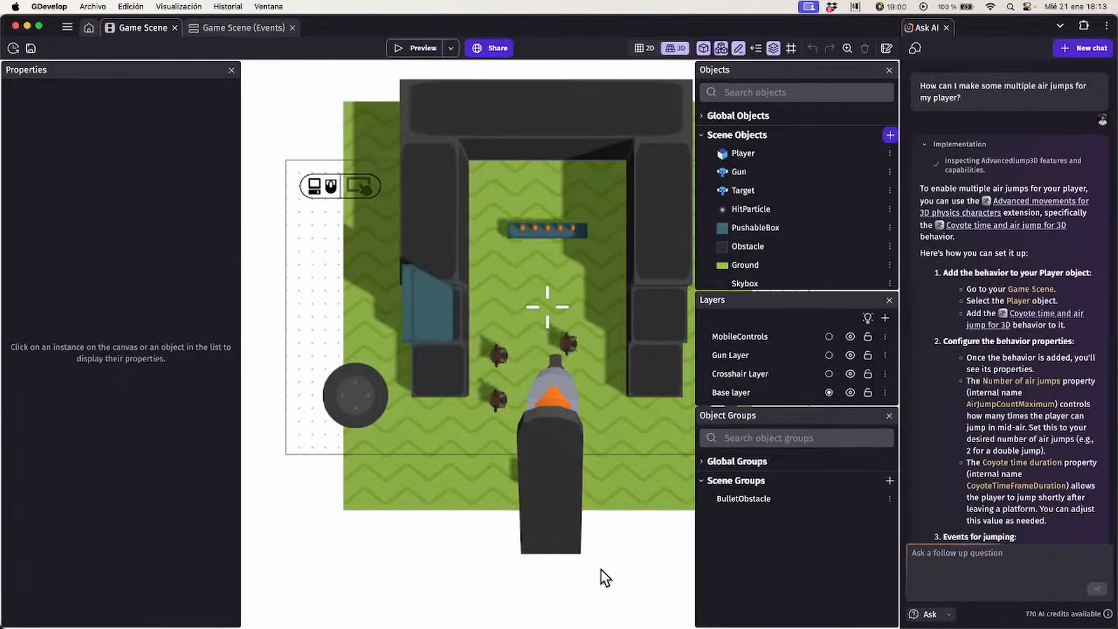
Read the AI's answer on adding the air jump behavior, configuring its properties and setting up the jump events
{"action": "scroll", "coordinate": [601, 570], "scroll_direction": "right", "scroll_amount": 1}
{"action": "scroll", "coordinate": [601, 570], "scroll_direction": "right", "scroll_amount": 2}
{"action": "scroll", "coordinate": [601, 570], "scroll_direction": "left", "scroll_amount": 2}
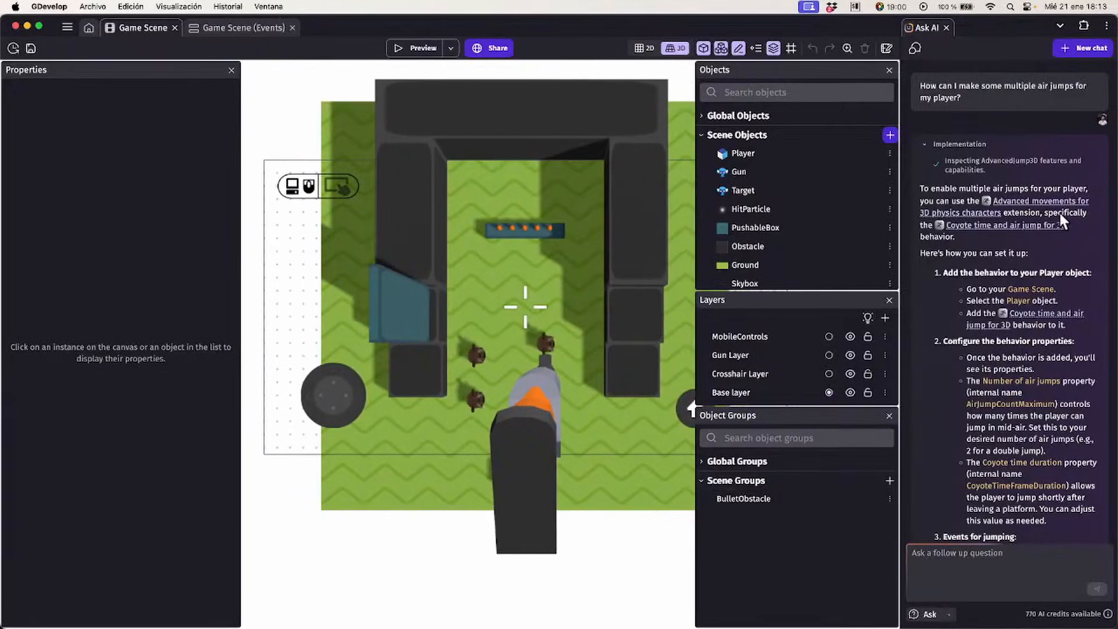
{"action": "mouse_move", "coordinate": [1016, 232]}
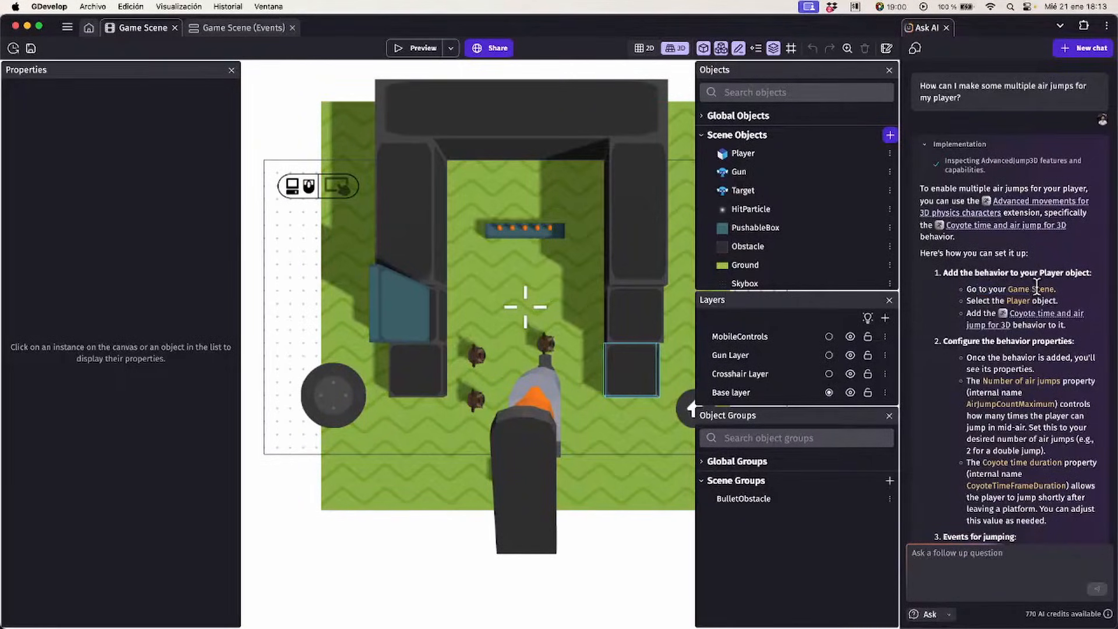
{"action": "left_click", "coordinate": [1045, 302]}
{"action": "left_click_drag", "start_coordinate": [995, 314], "coordinate": [1050, 324]}
{"action": "left_click", "coordinate": [1048, 323]}
{"action": "scroll", "coordinate": [1031, 323], "scroll_direction": "down", "scroll_amount": 1}
{"action": "scroll", "coordinate": [1032, 323], "scroll_direction": "down", "scroll_amount": 1}
{"action": "double_click", "coordinate": [992, 305]}
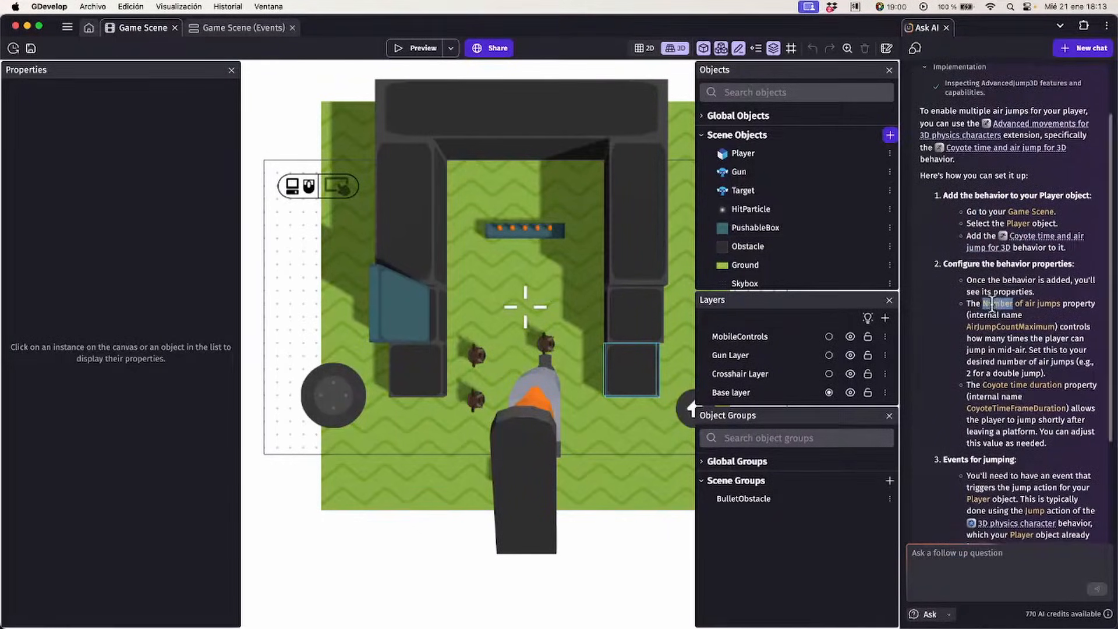
{"action": "left_click_drag", "start_coordinate": [993, 305], "coordinate": [1044, 307]}
{"action": "left_click", "coordinate": [1044, 307]}
{"action": "scroll", "coordinate": [1042, 307], "scroll_direction": "down", "scroll_amount": 1}
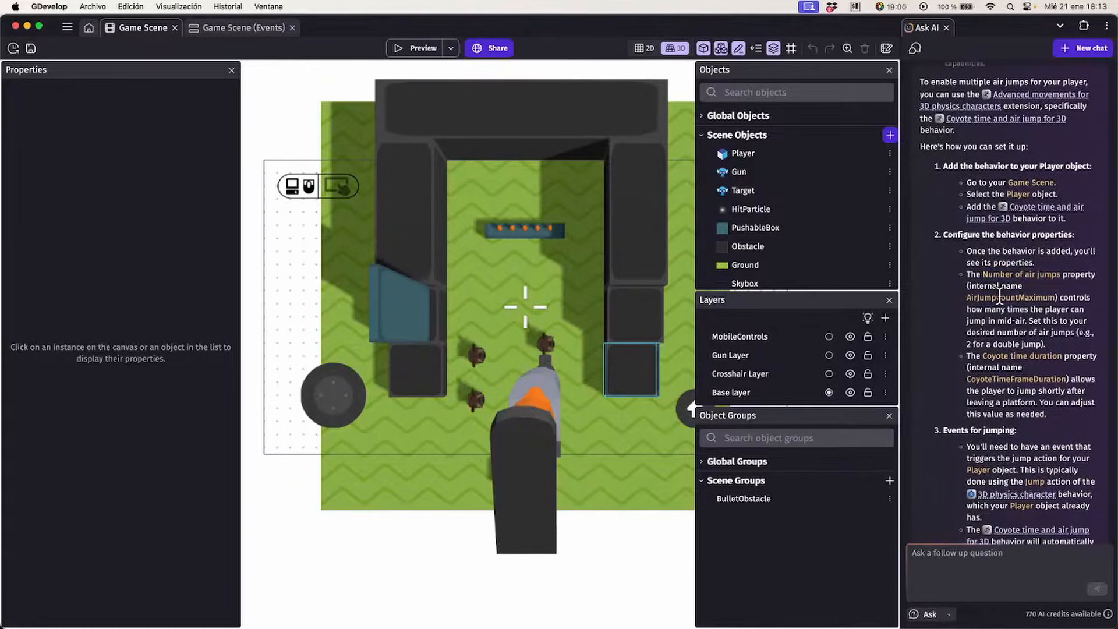
{"action": "double_click", "coordinate": [1014, 297]}
{"action": "left_click", "coordinate": [1004, 345]}
{"action": "scroll", "coordinate": [1004, 343], "scroll_direction": "down", "scroll_amount": 3}
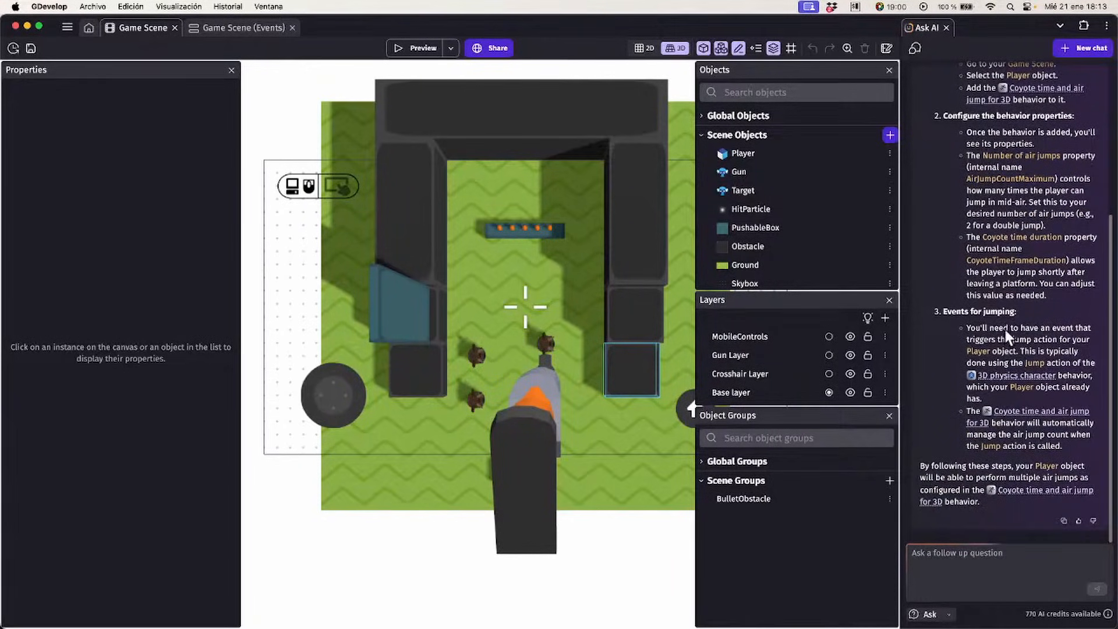
{"action": "left_click_drag", "start_coordinate": [1026, 341], "coordinate": [1045, 354]}
{"action": "left_click", "coordinate": [1045, 354]}
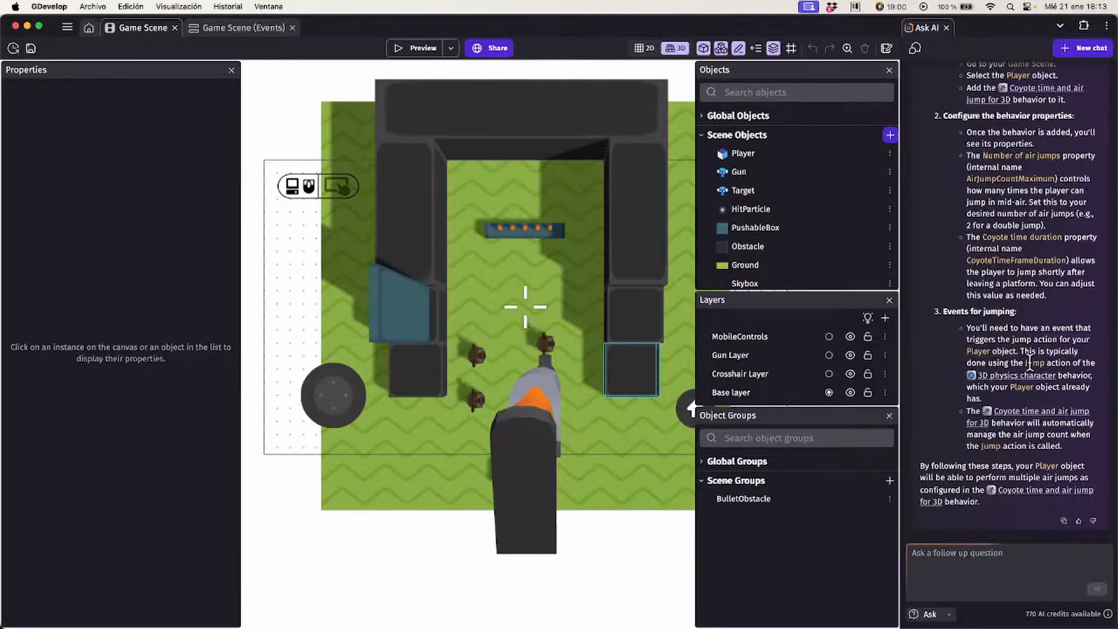
Switch the chat to Build mode and draft the follow-up "Do it for me", clearing it without sending
{"action": "left_click", "coordinate": [942, 614]}
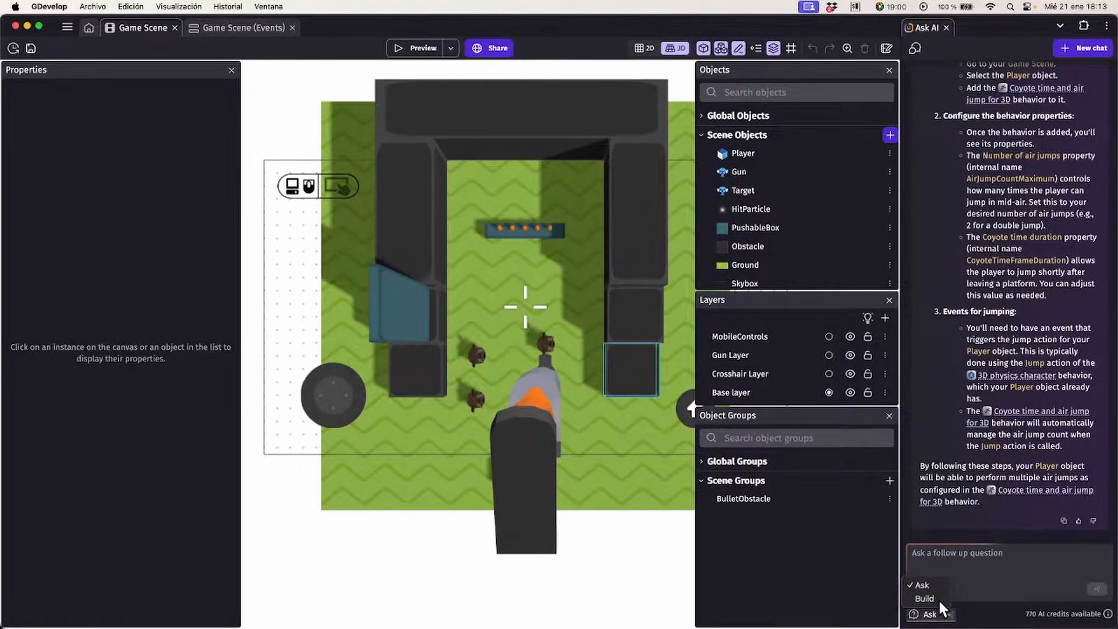
{"action": "left_click", "coordinate": [924, 599]}
{"action": "left_click", "coordinate": [990, 550]}
{"action": "type", "text": "Do it for me"}
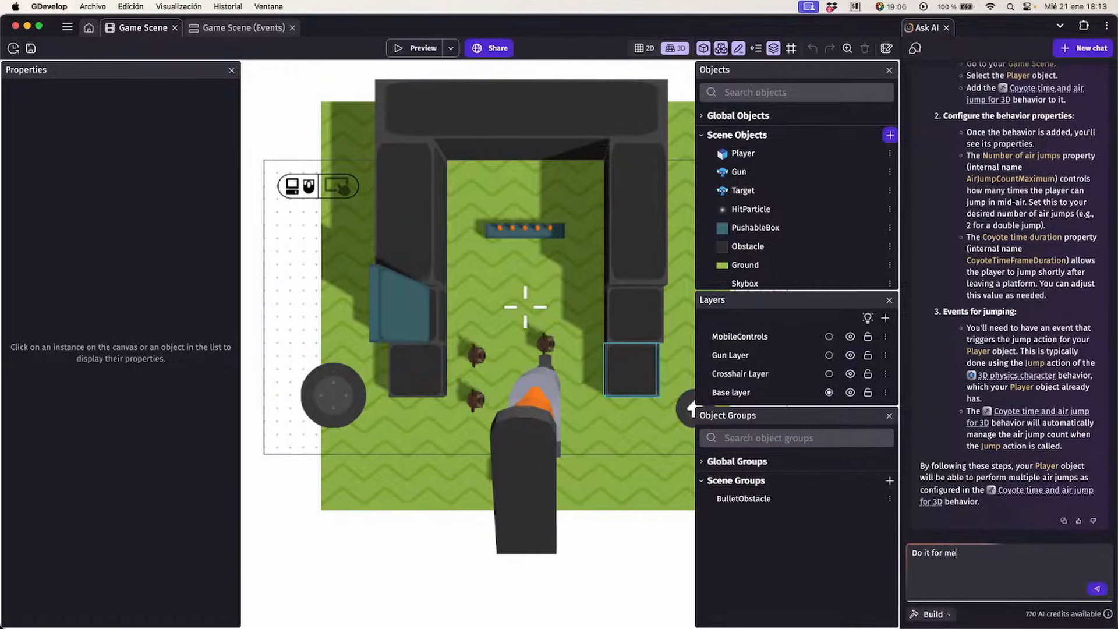
{"action": "key", "text": "super+a"}
{"action": "key", "text": "BackSpace"}
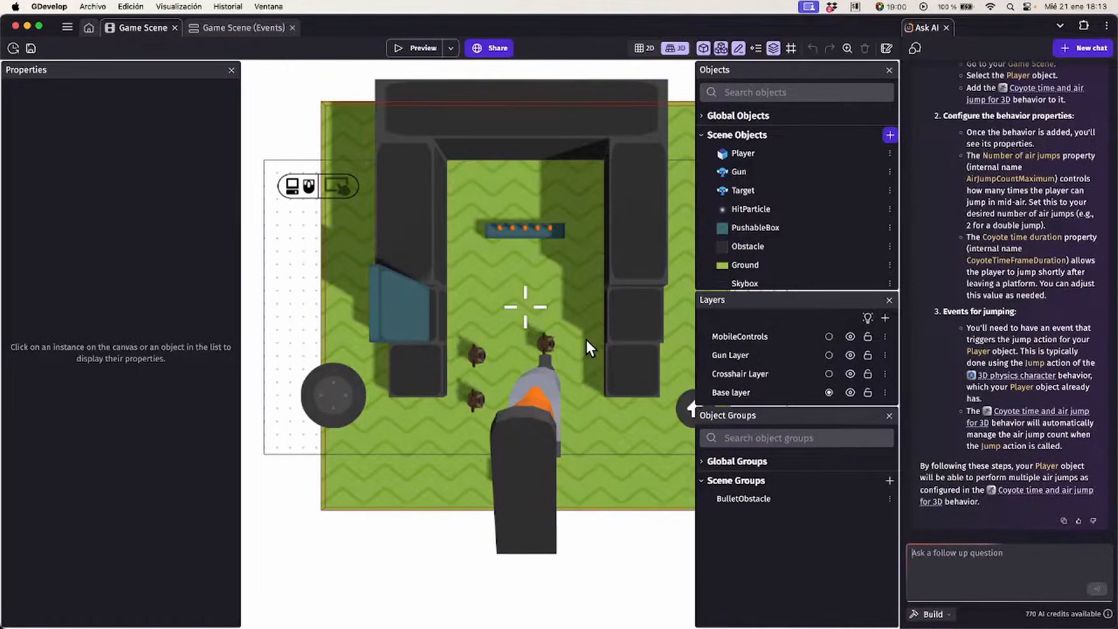
Move the Gun instance off the Player box in the scene, raising its Z to 154, and deselect it
{"action": "left_click", "coordinate": [572, 417]}
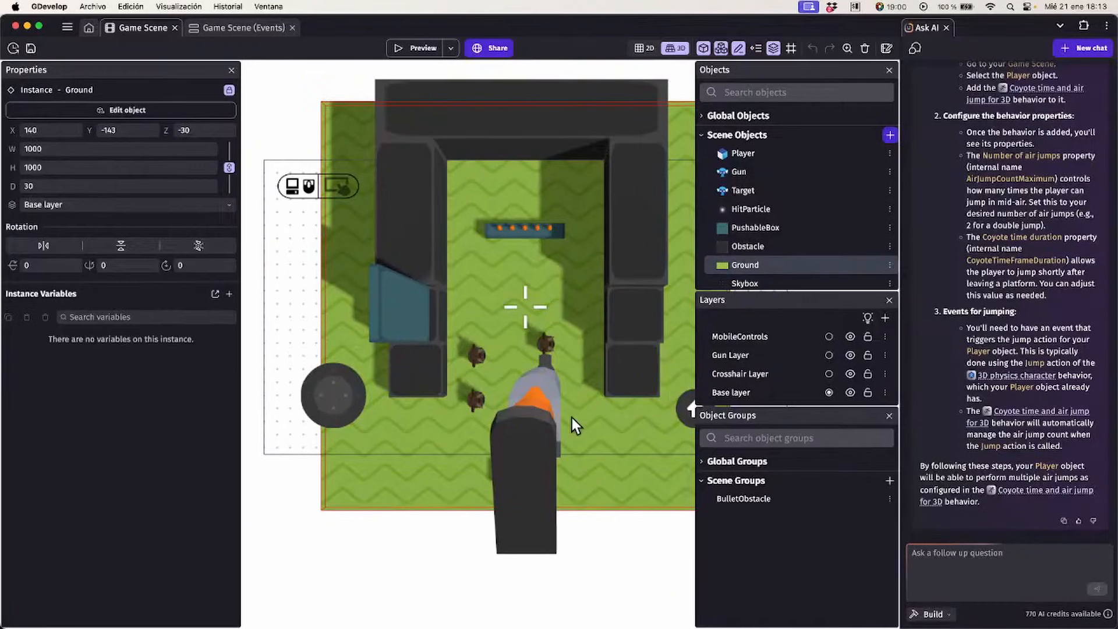
{"action": "left_click", "coordinate": [534, 438]}
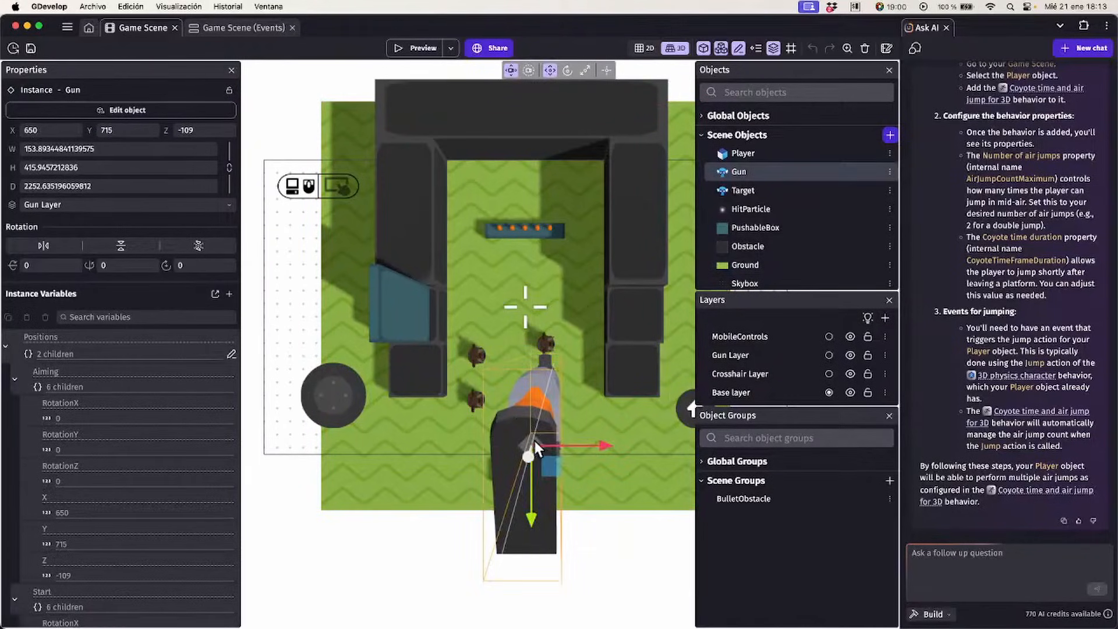
{"action": "left_click_drag", "start_coordinate": [535, 441], "coordinate": [746, 453]}
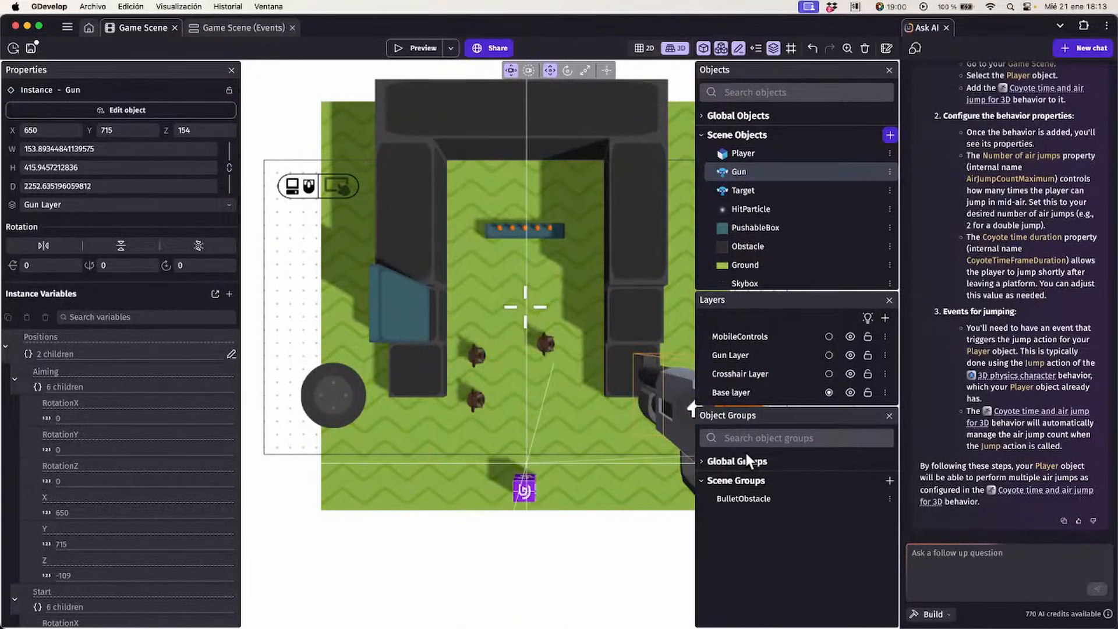
{"action": "left_click", "coordinate": [544, 593]}
Select the Player box in the scene and open its object settings at the behaviors list
{"action": "scroll", "coordinate": [532, 542], "scroll_direction": "up", "scroll_amount": 3}
{"action": "mouse_move", "coordinate": [533, 554]}
{"action": "right_mouse_down"}
{"action": "mouse_move", "coordinate": [532, 437]}
{"action": "mouse_move", "coordinate": [617, 449]}
{"action": "mouse_move", "coordinate": [500, 454]}
{"action": "mouse_move", "coordinate": [559, 463]}
{"action": "mouse_move", "coordinate": [526, 537]}
{"action": "right_mouse_up"}
{"action": "left_click", "coordinate": [503, 390]}
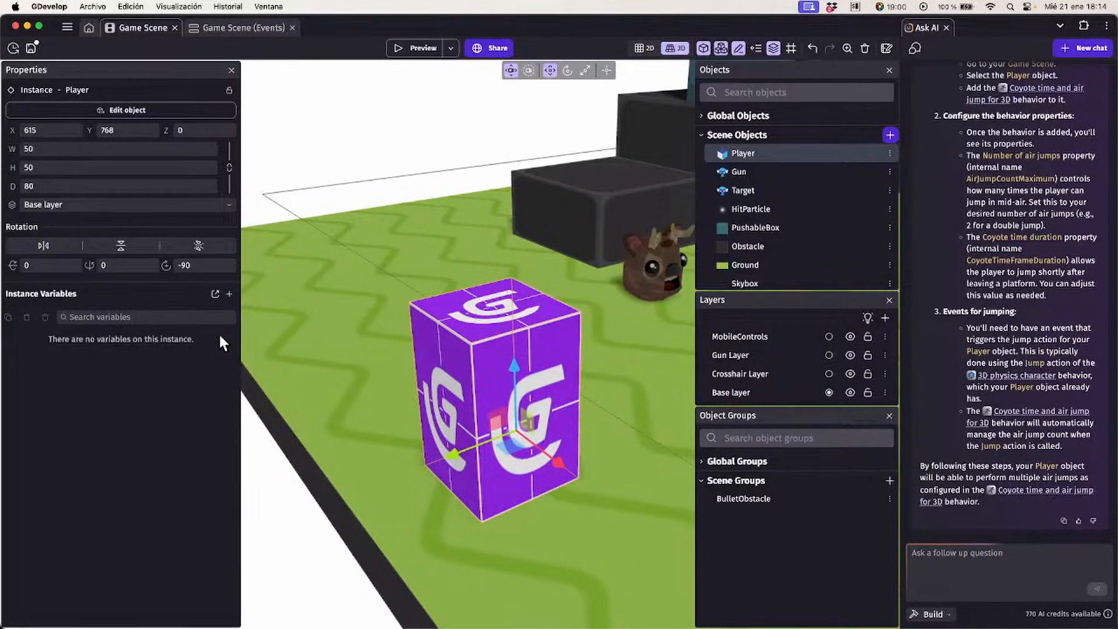
{"action": "left_click", "coordinate": [169, 110]}
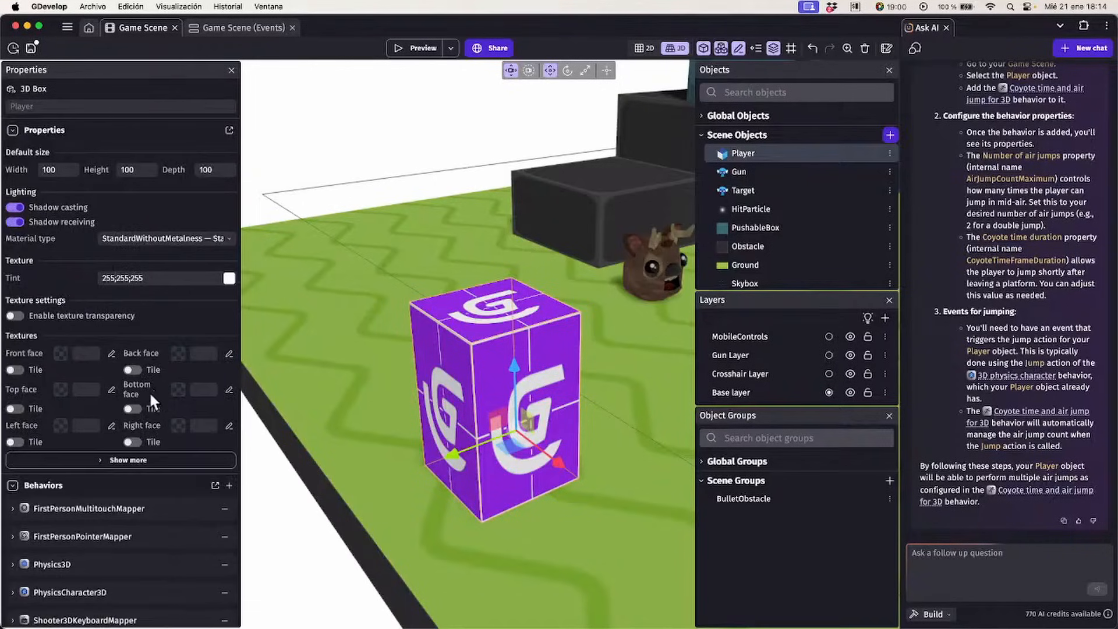
{"action": "scroll", "coordinate": [150, 391], "scroll_direction": "down", "scroll_amount": 5}
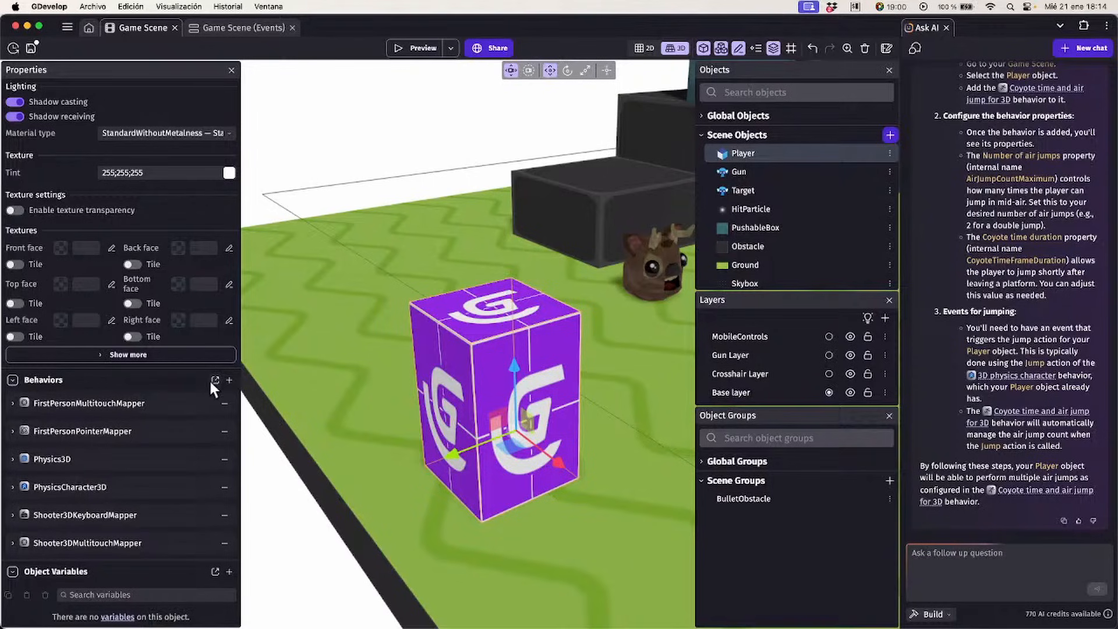
Search the behaviors for "air jump" and add "Coyote time and air jump for 3D" to the Player
{"action": "left_click", "coordinate": [229, 380]}
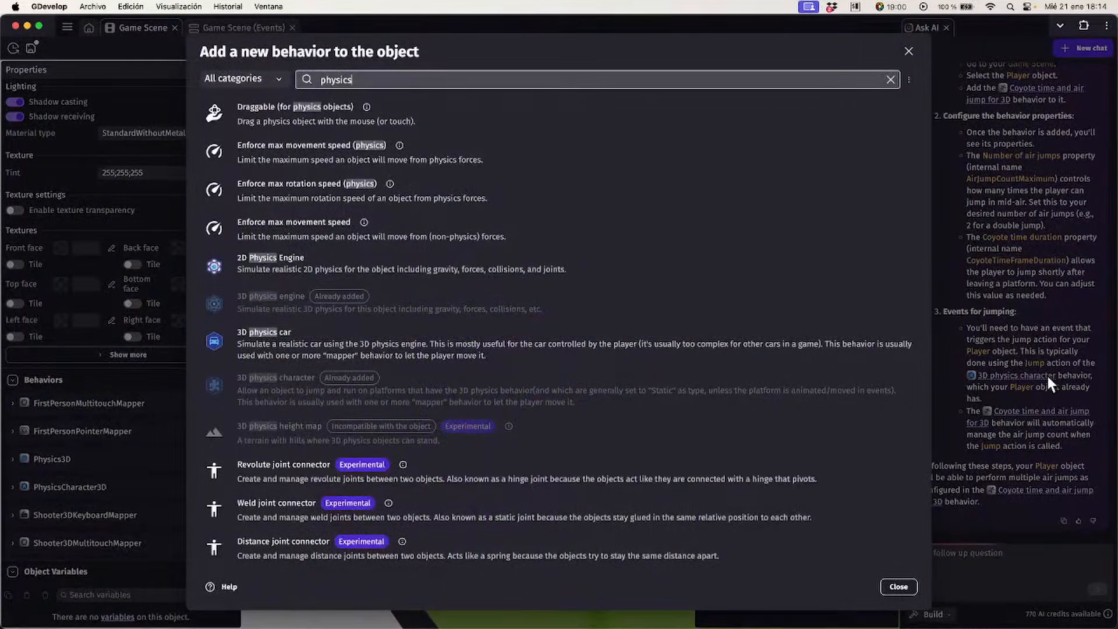
{"action": "double_click", "coordinate": [445, 69]}
{"action": "type", "text": "air jump"}
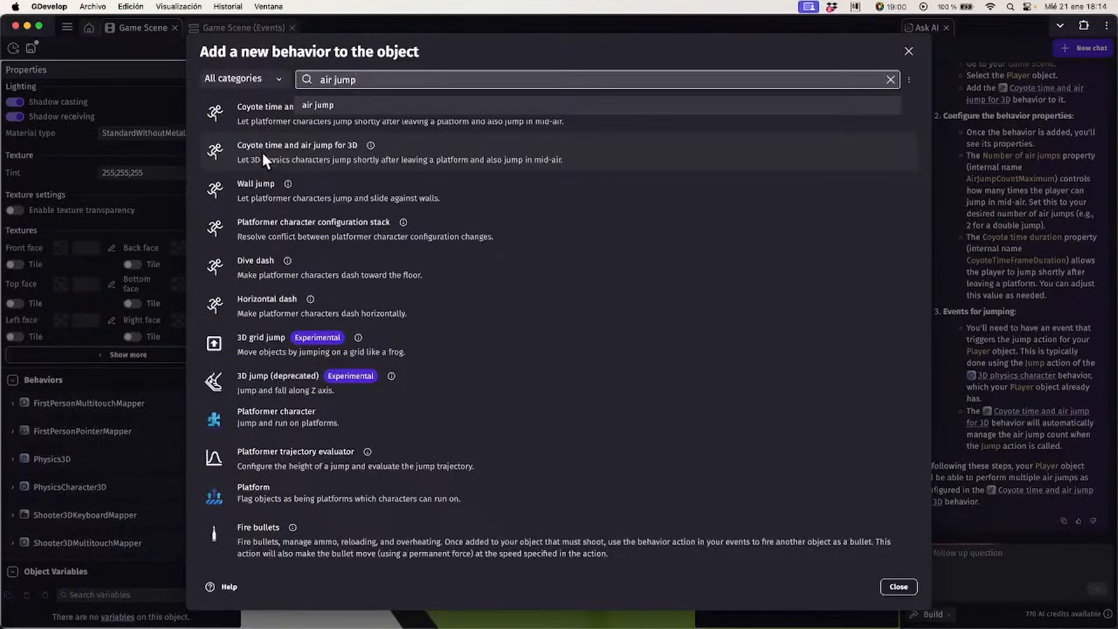
{"action": "left_click", "coordinate": [326, 58]}
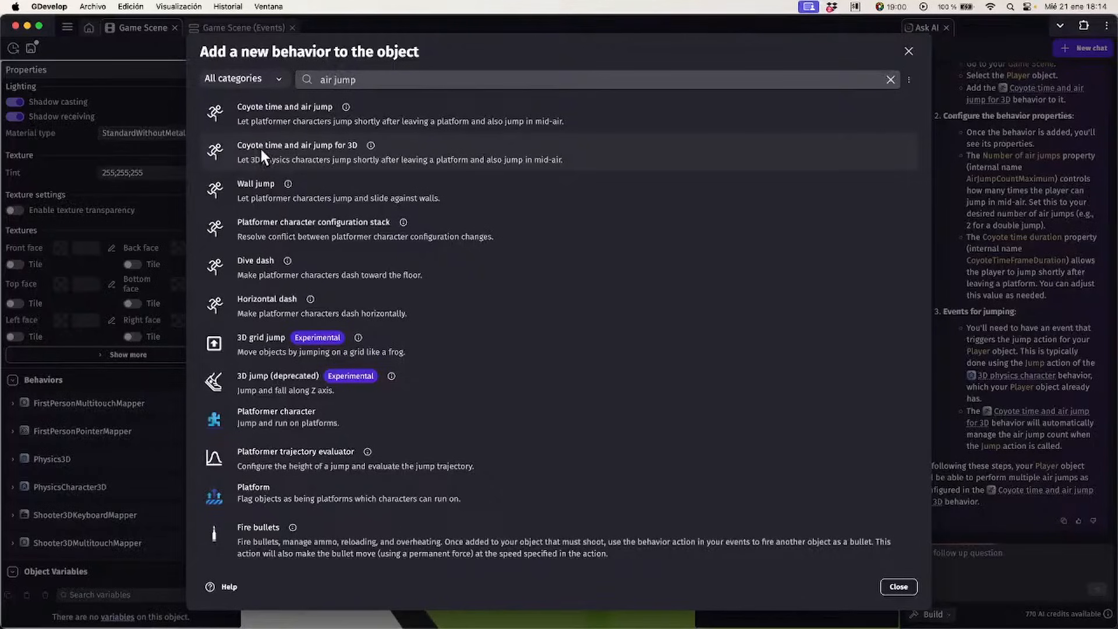
{"action": "left_click", "coordinate": [340, 146]}
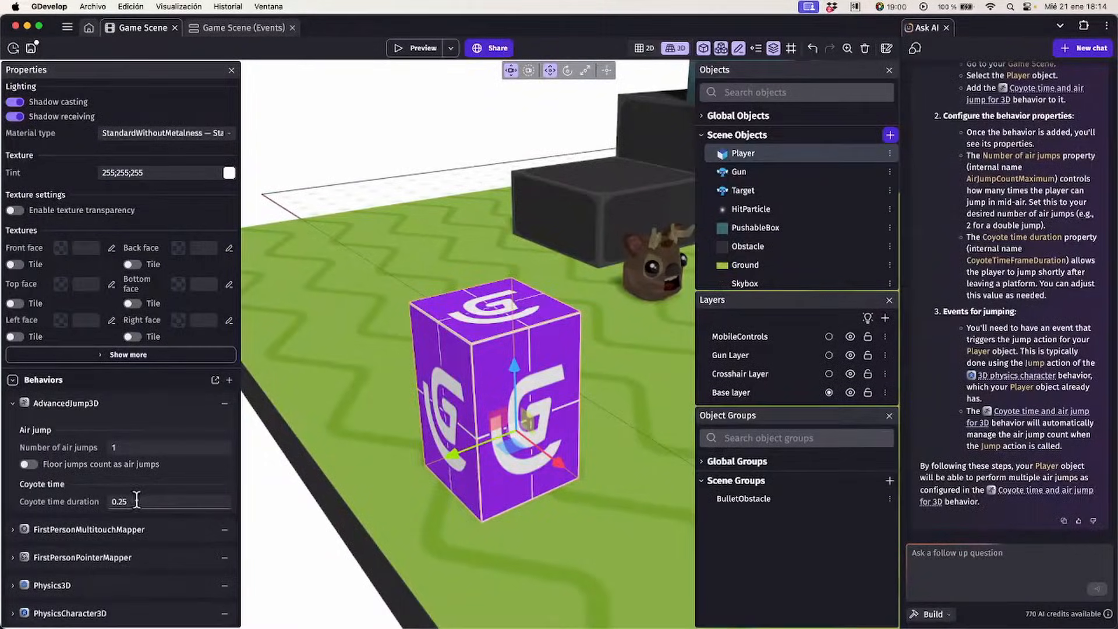
Examine the AdvancedJump3D behavior settings and the details of the AdvancedJump3D extension installed in the project
{"action": "scroll", "coordinate": [128, 425], "scroll_direction": "down", "scroll_amount": 3}
{"action": "scroll", "coordinate": [112, 435], "scroll_direction": "down", "scroll_amount": 1}
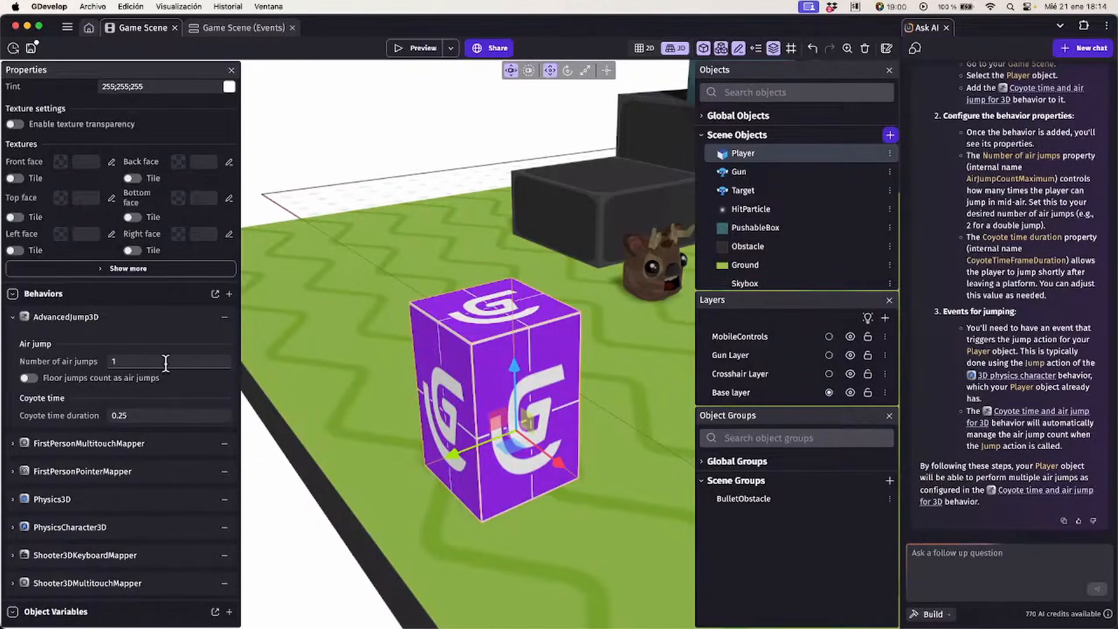
{"action": "left_click", "coordinate": [66, 27]}
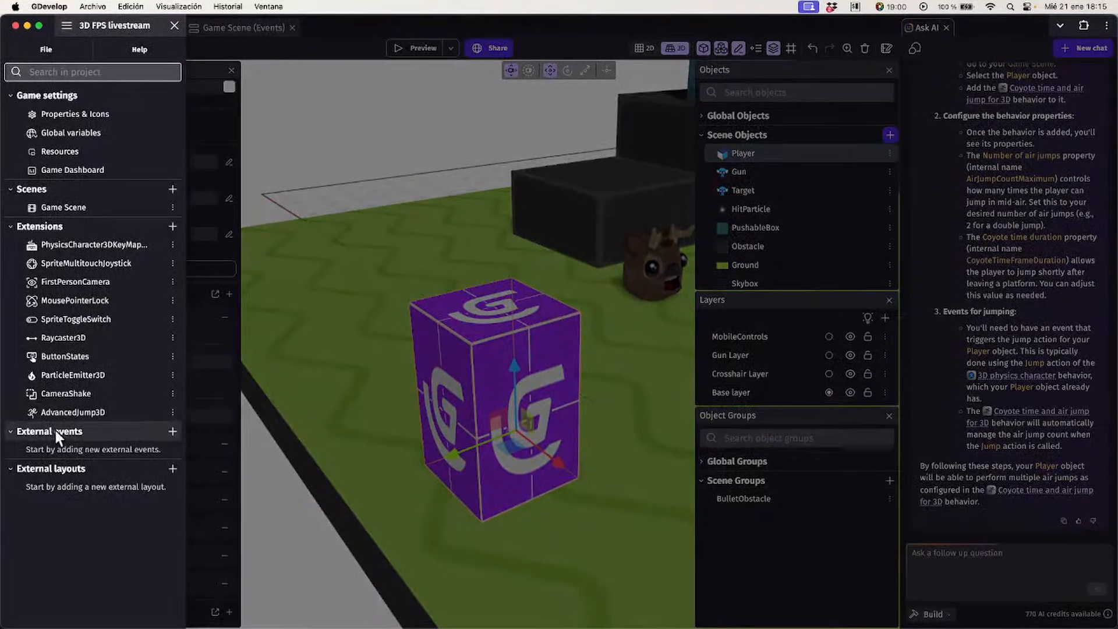
{"action": "left_click", "coordinate": [87, 411]}
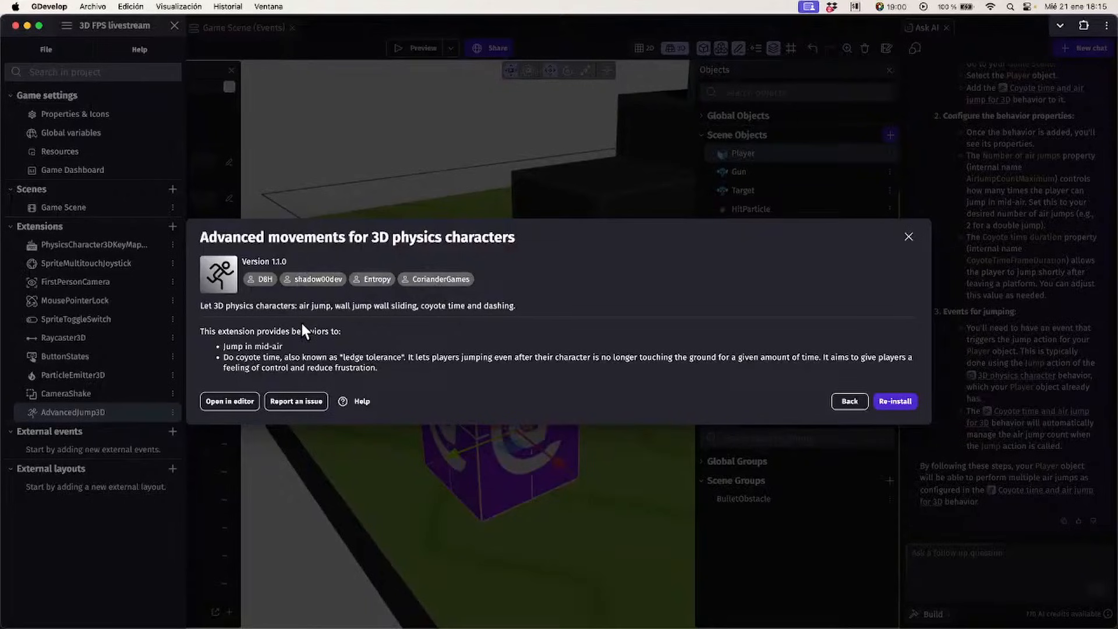
{"action": "key", "text": "Escape"}
{"action": "key", "text": "Escape"}
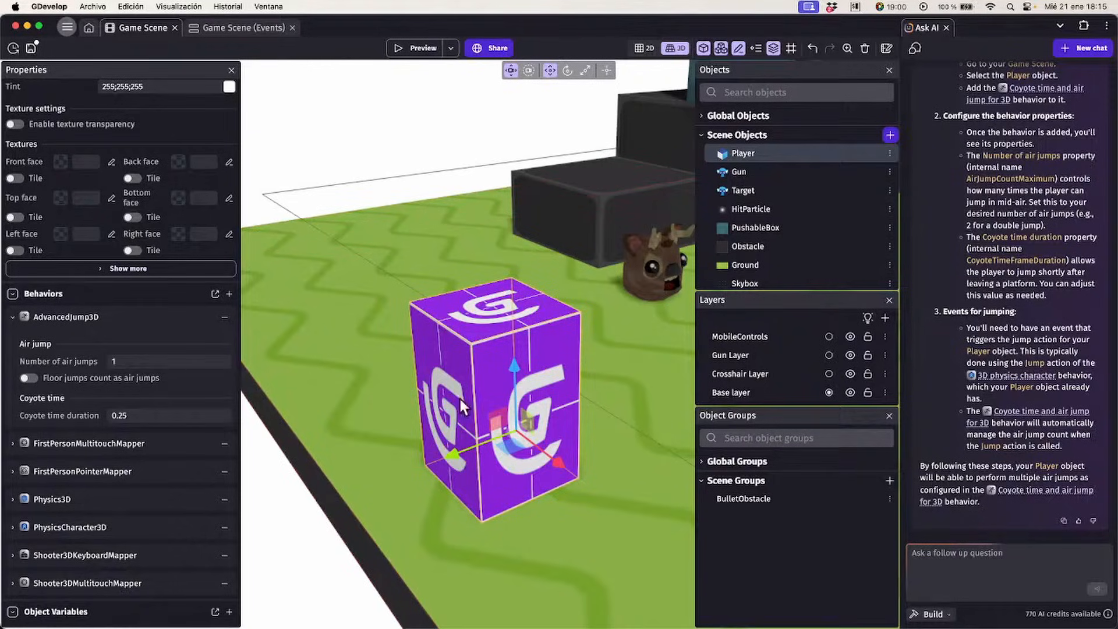
Set the Player's number of air jumps to 4 in the AdvancedJump3D behavior
{"action": "left_click", "coordinate": [161, 359]}
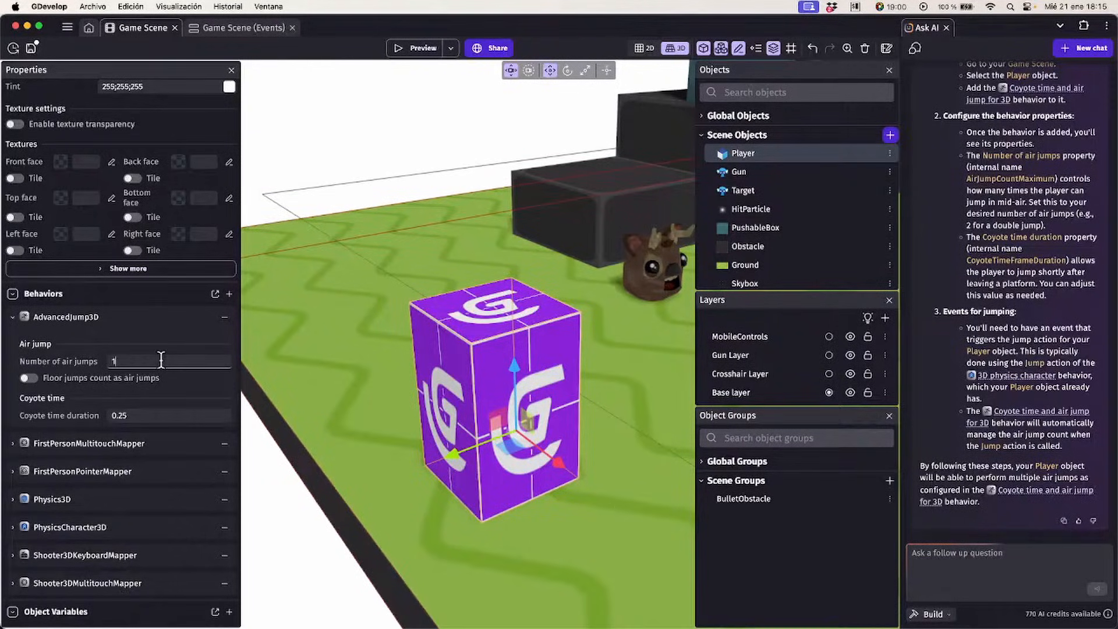
{"action": "type", "text": "2"}
{"action": "left_click", "coordinate": [161, 330]}
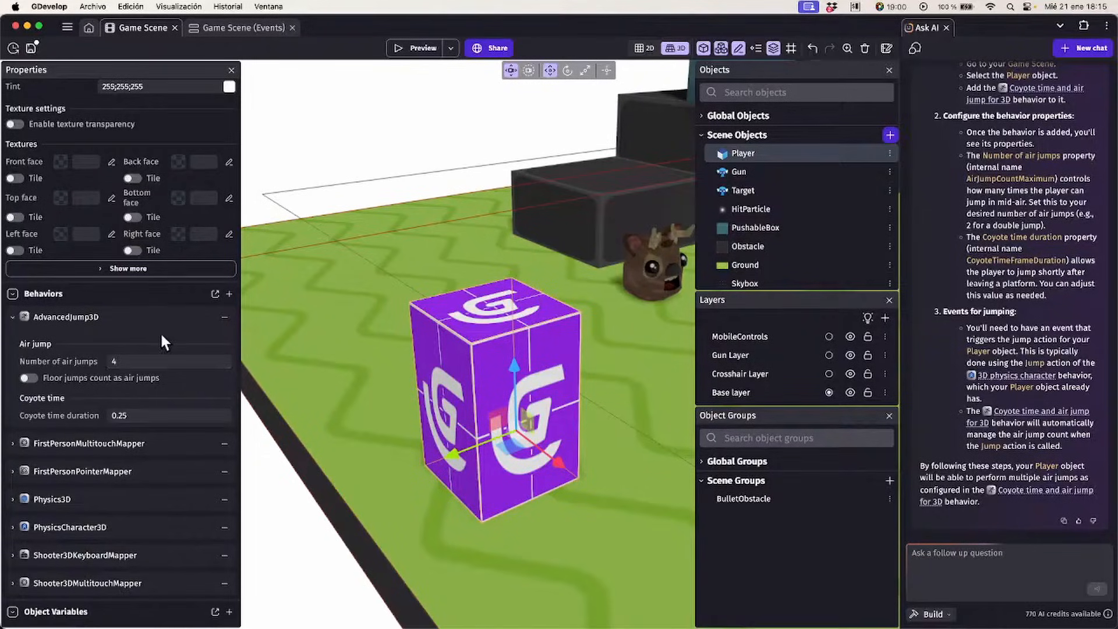
Preview the game and test repeated air jumps above the arena, including aiming and firing at the targets
{"action": "left_click", "coordinate": [411, 51]}
{"action": "key", "text": "space"}
{"action": "key", "text": "space"}
{"action": "key", "text": "space"}
{"action": "key", "text": "space"}
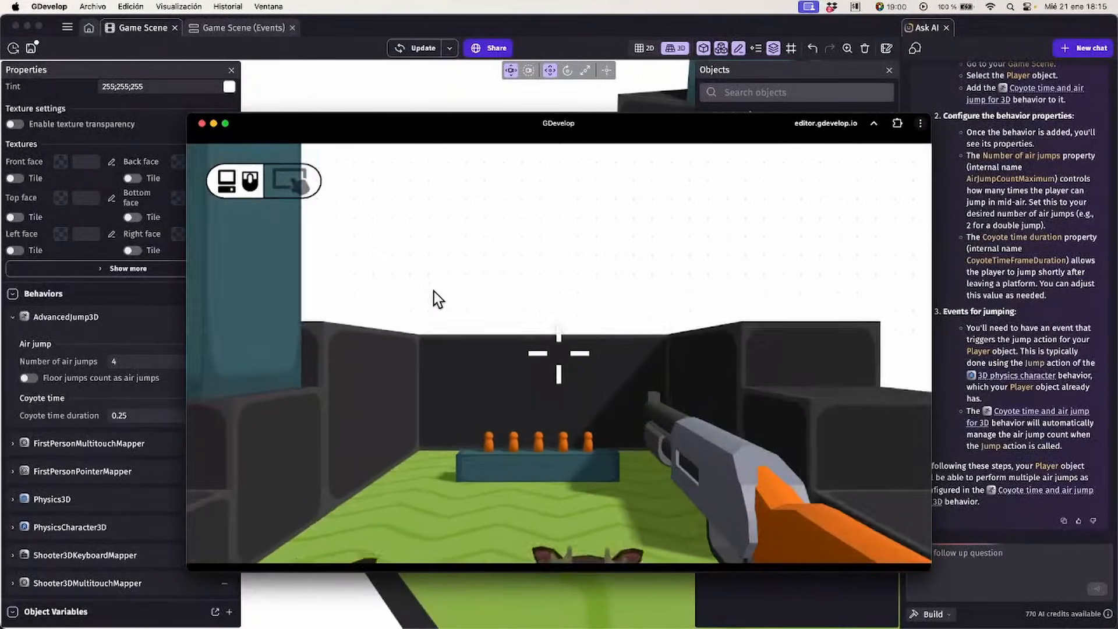
{"action": "left_click", "coordinate": [437, 297]}
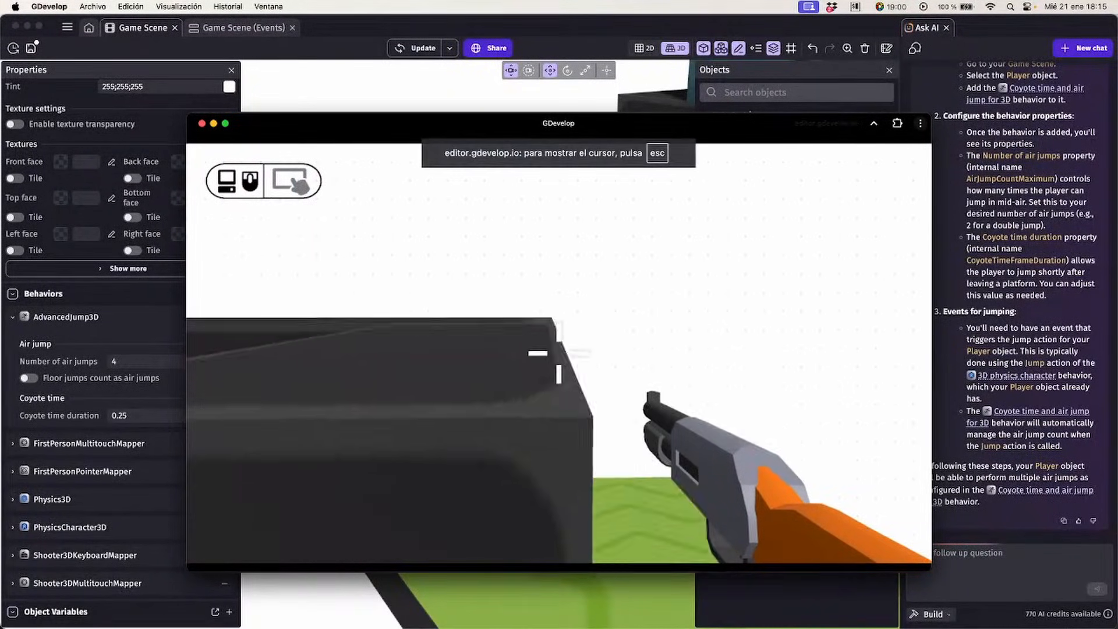
{"action": "key", "text": "space"}
{"action": "key", "text": "w"}
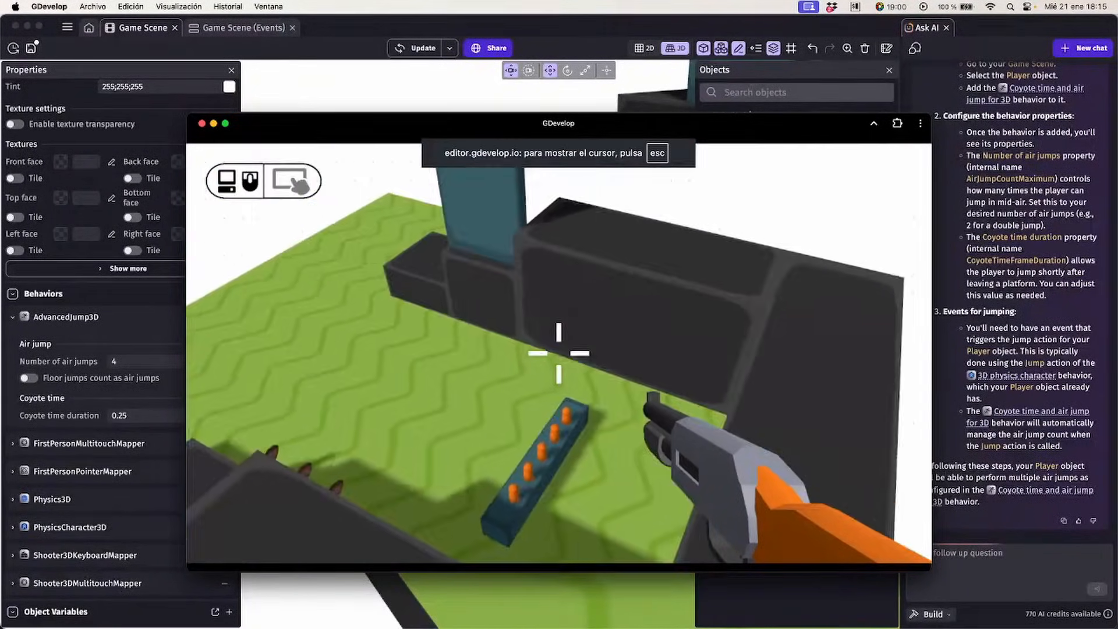
{"action": "key", "text": "space"}
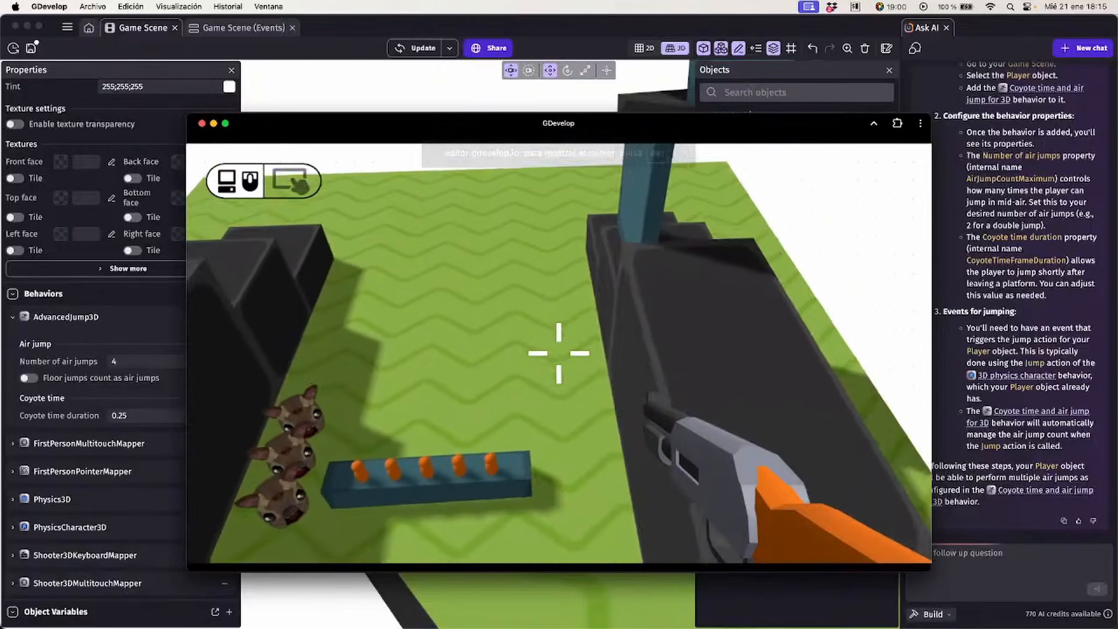
{"action": "key", "text": "space"}
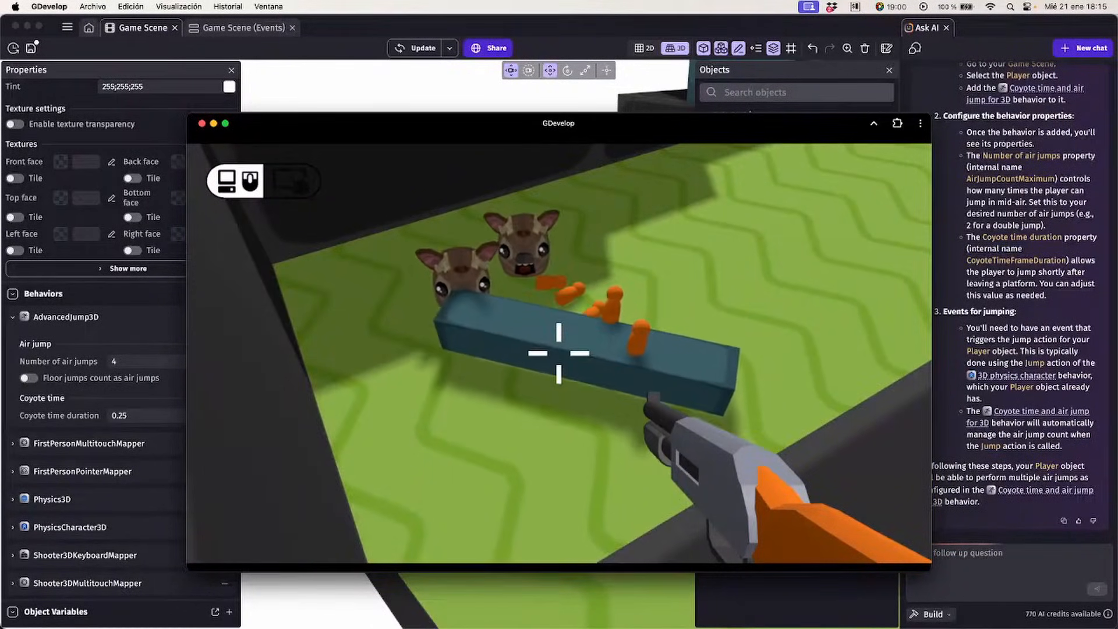
{"action": "key", "text": "space"}
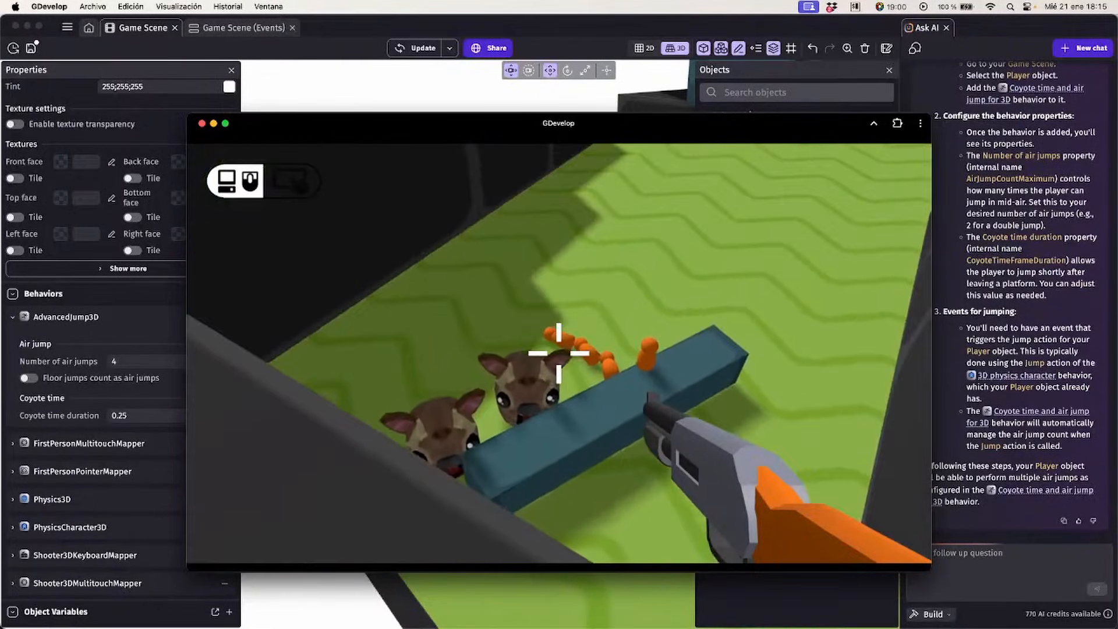
{"action": "right_click", "coordinate": [559, 354]}
{"action": "left_click", "coordinate": [559, 353]}
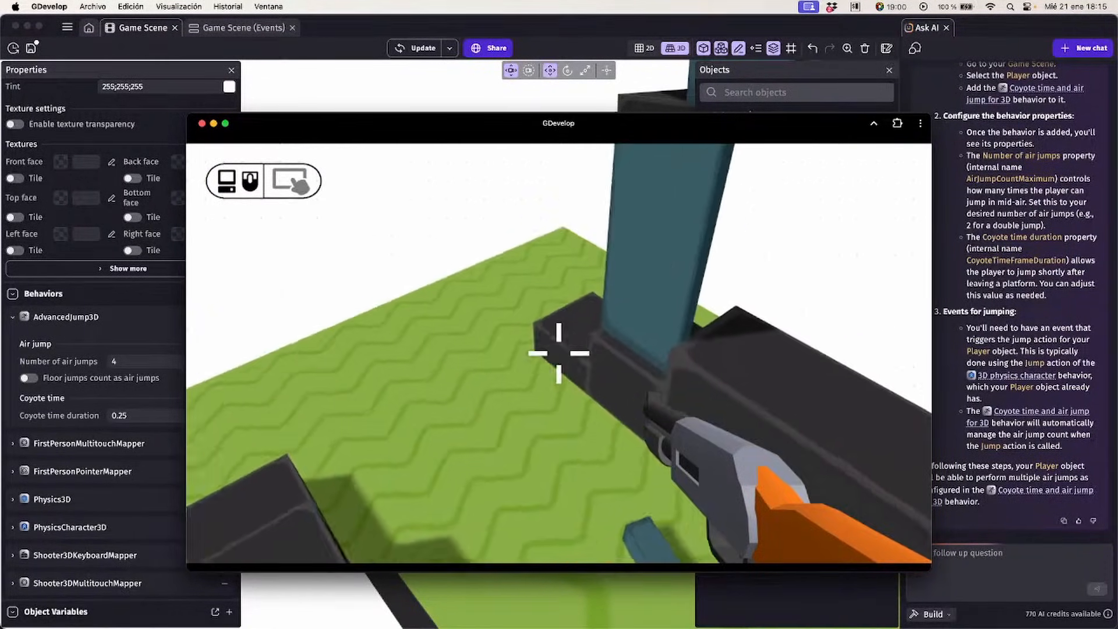
Jump across the obstacle blocks in the preview, shoot the animal-head enemies and close the preview
{"action": "key", "text": "space"}
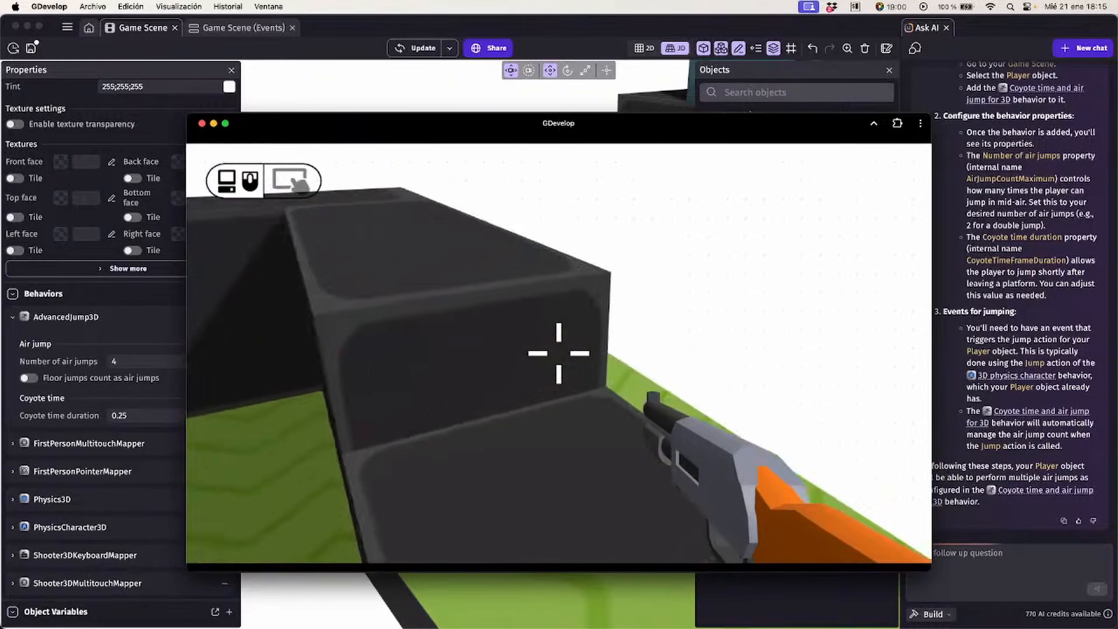
{"action": "key", "text": "space"}
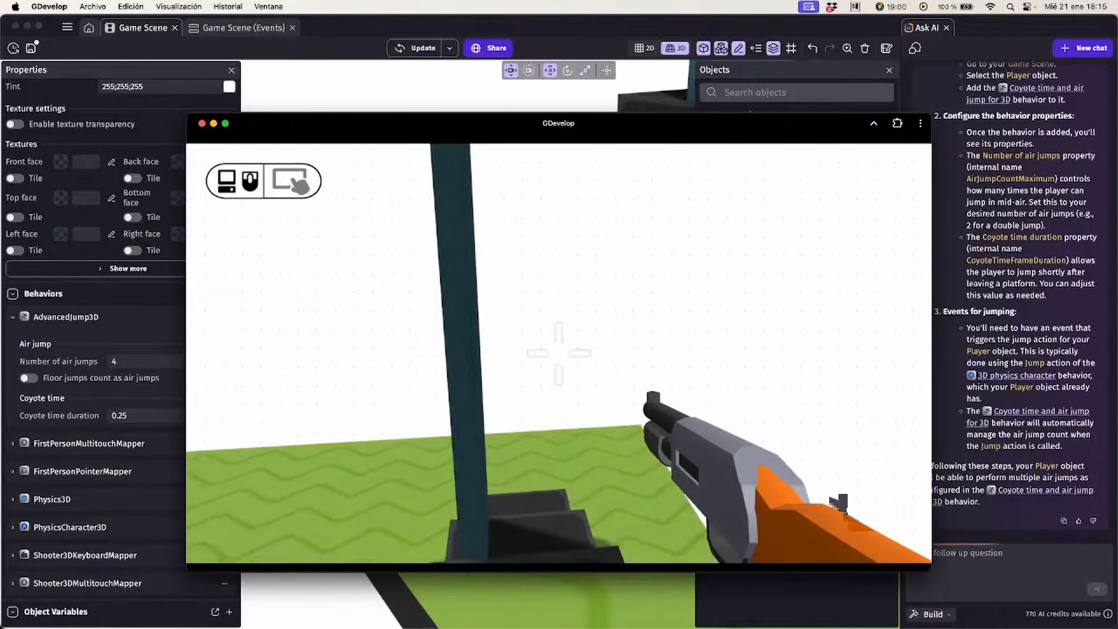
{"action": "key", "text": "space"}
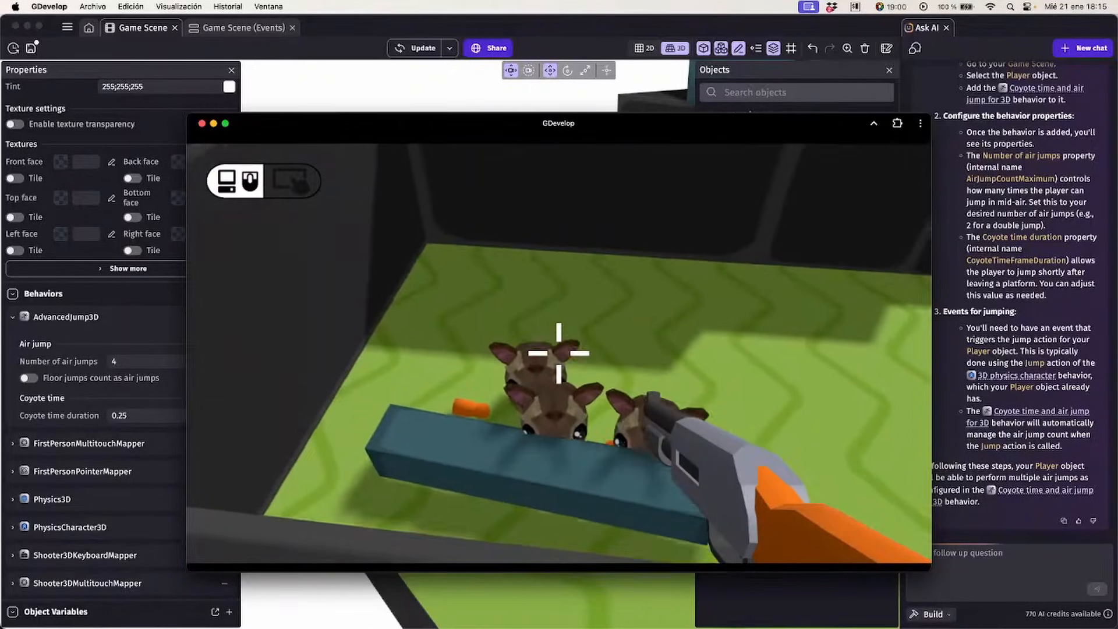
{"action": "key", "text": "space"}
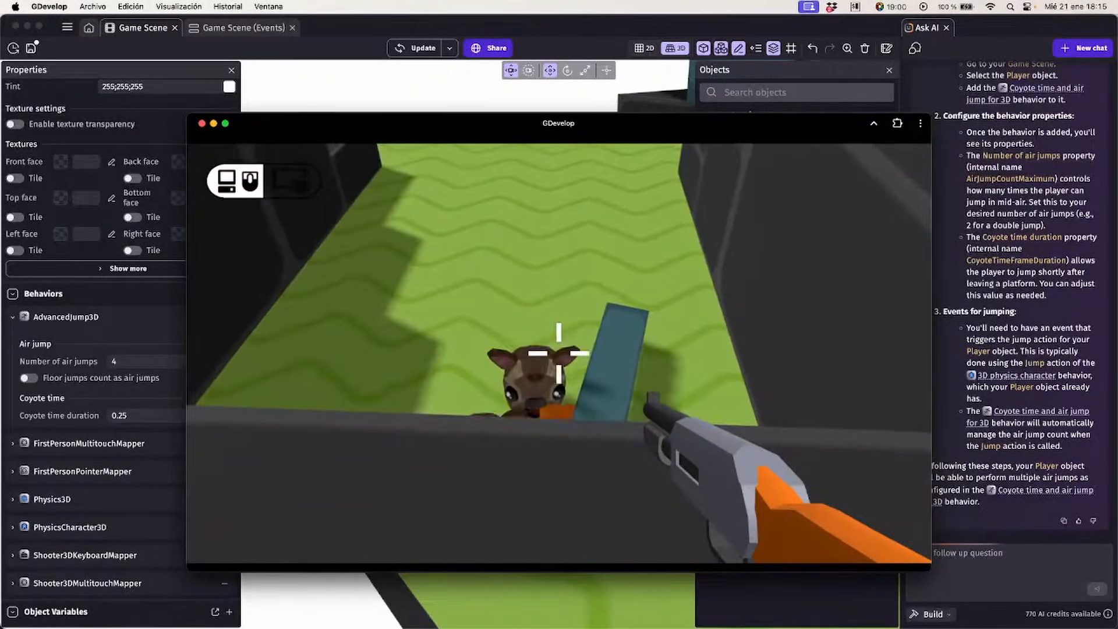
{"action": "key", "text": "space"}
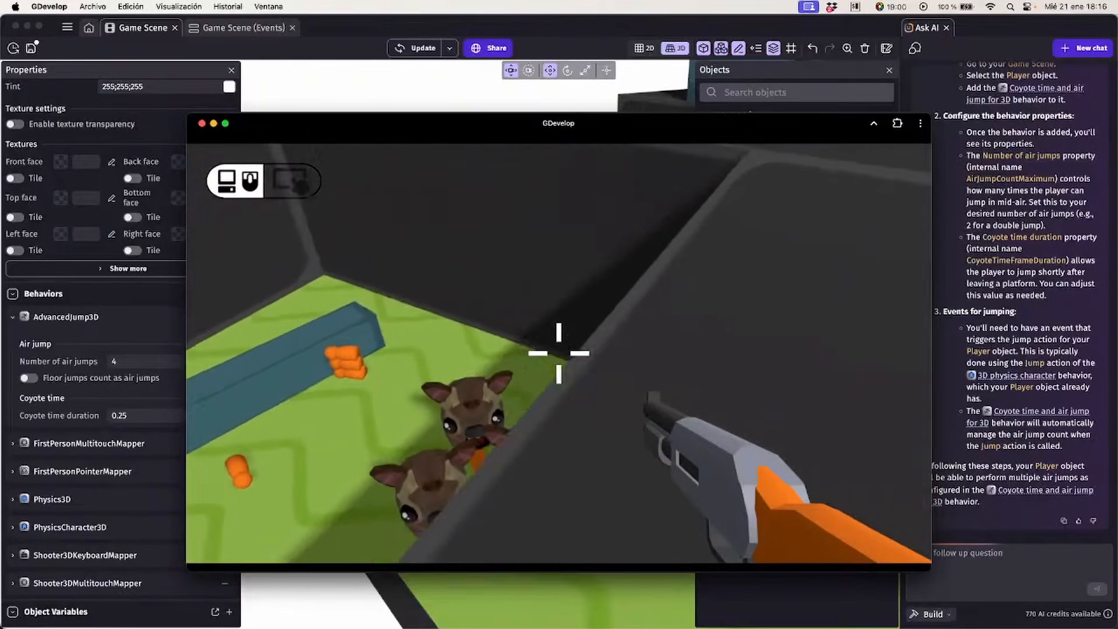
{"action": "key", "text": "s"}
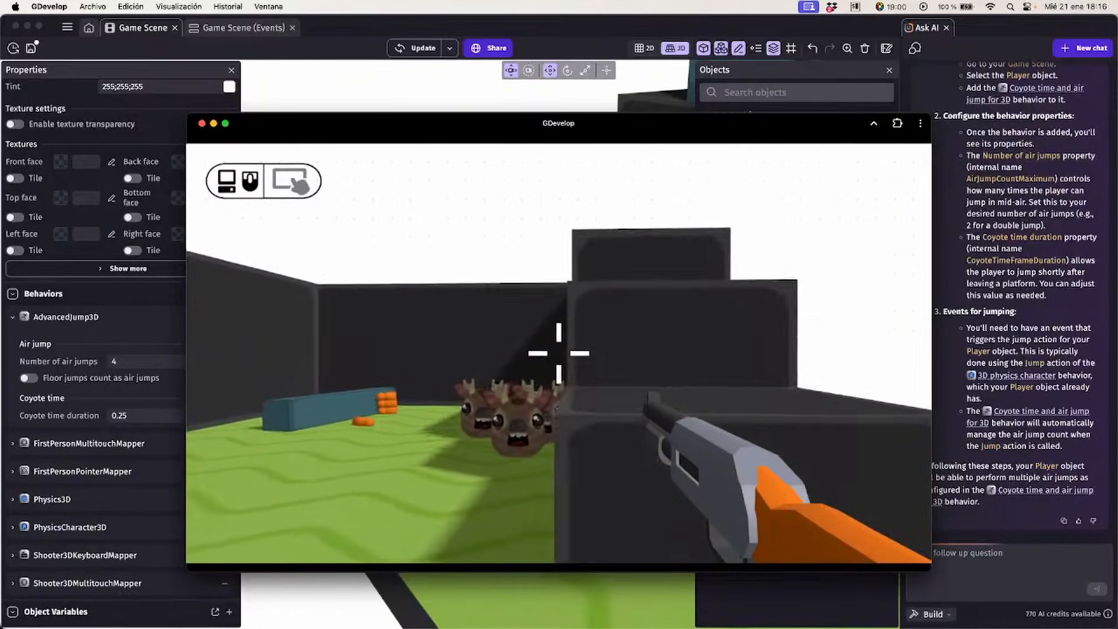
{"action": "key", "text": "w"}
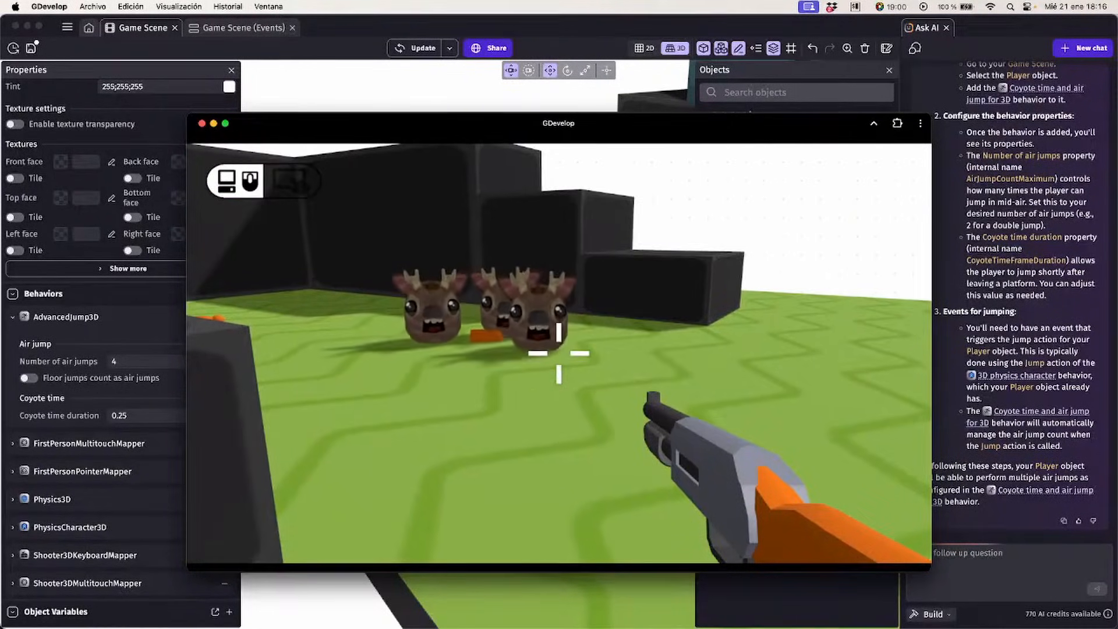
{"action": "key", "text": "space"}
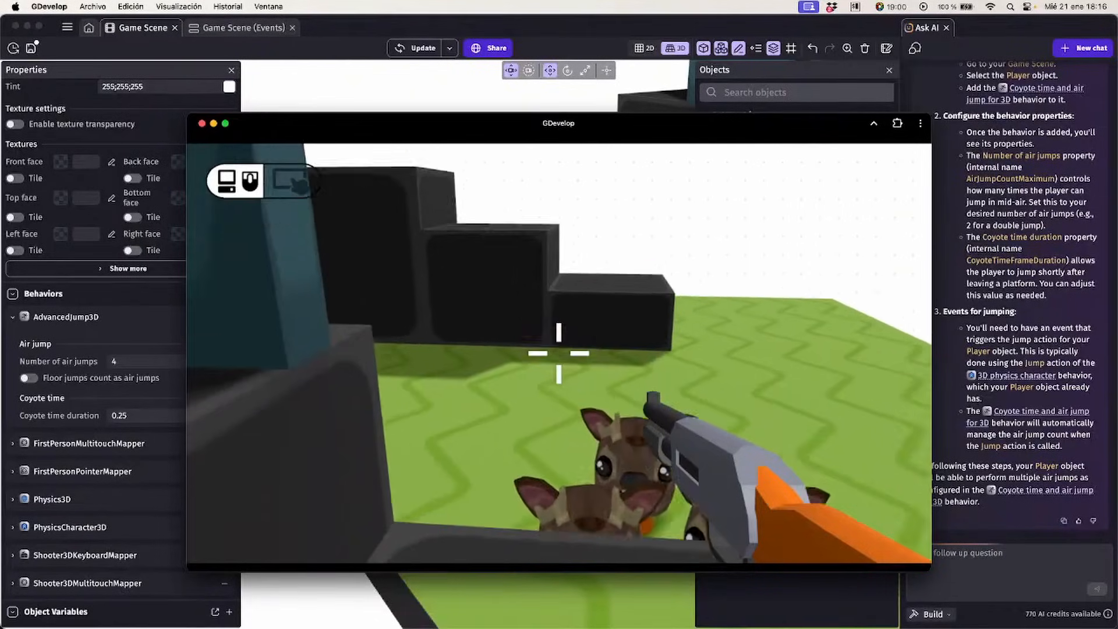
{"action": "key", "text": "w"}
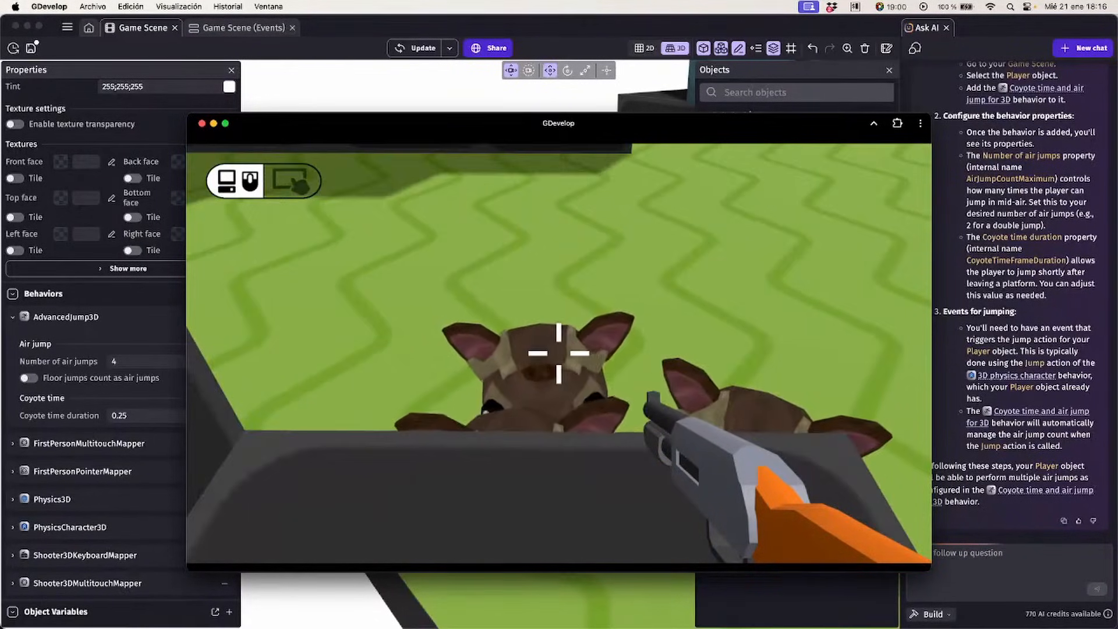
{"action": "key", "text": "w"}
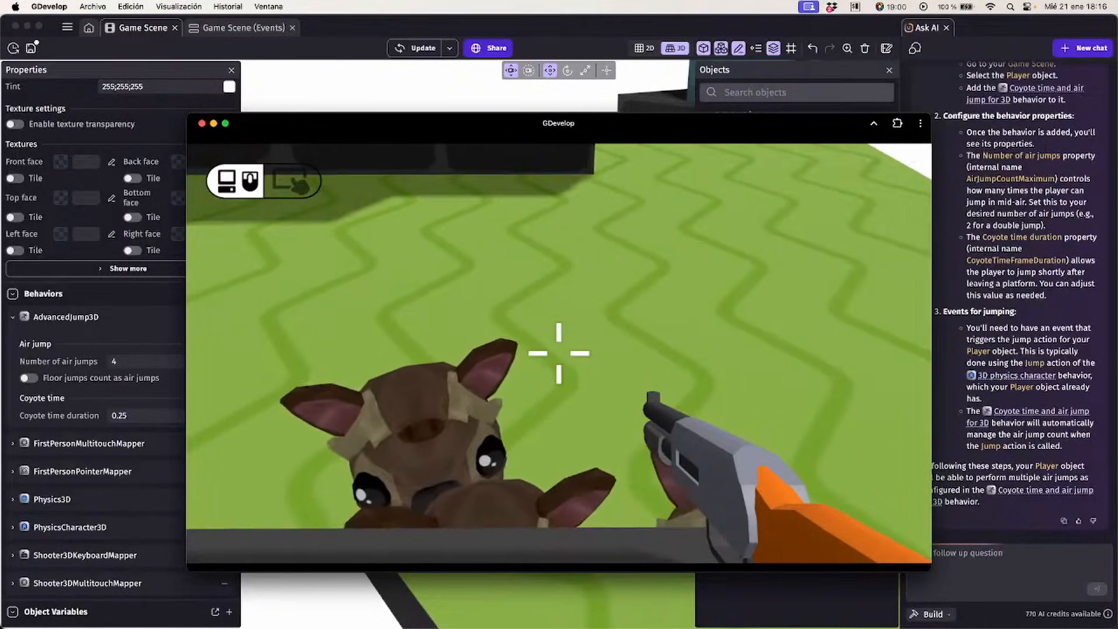
{"action": "left_click", "coordinate": [559, 354]}
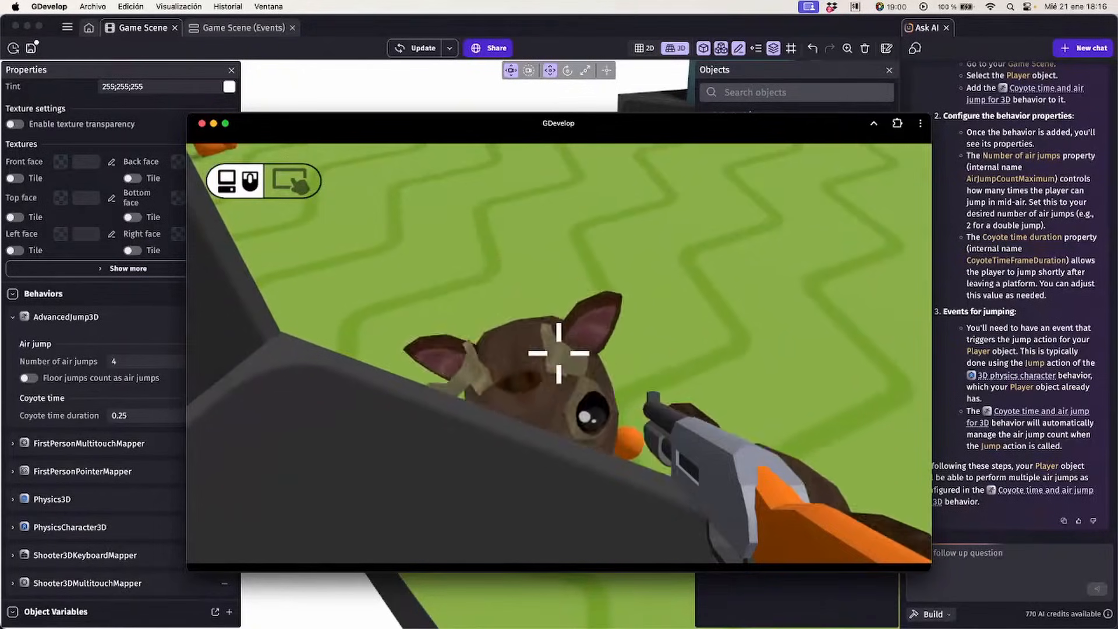
{"action": "left_click", "coordinate": [559, 354]}
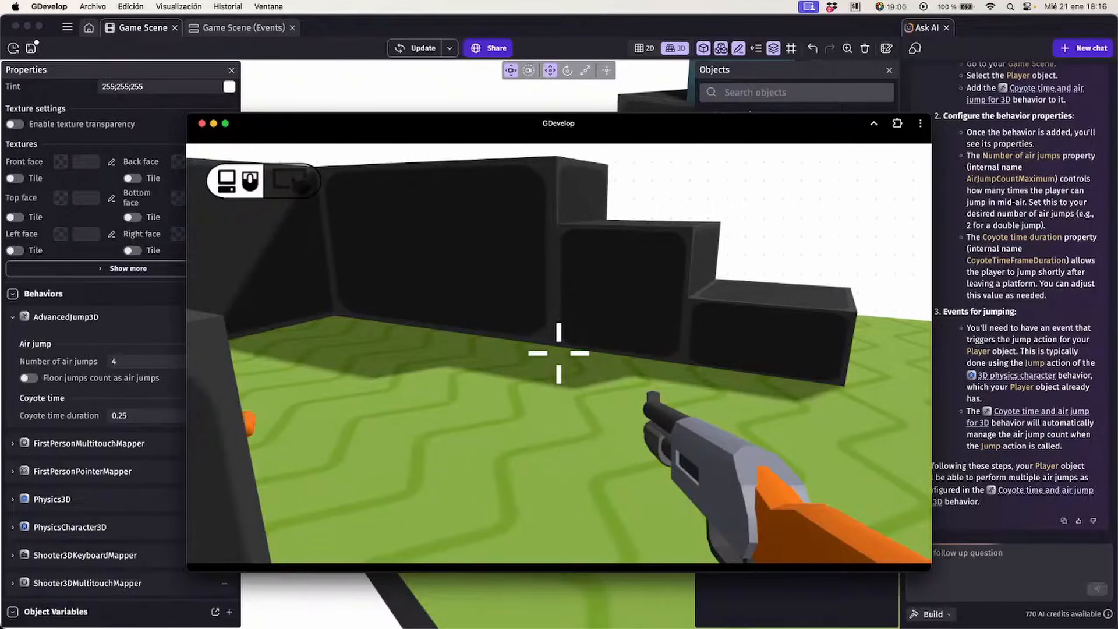
{"action": "left_click", "coordinate": [202, 123]}
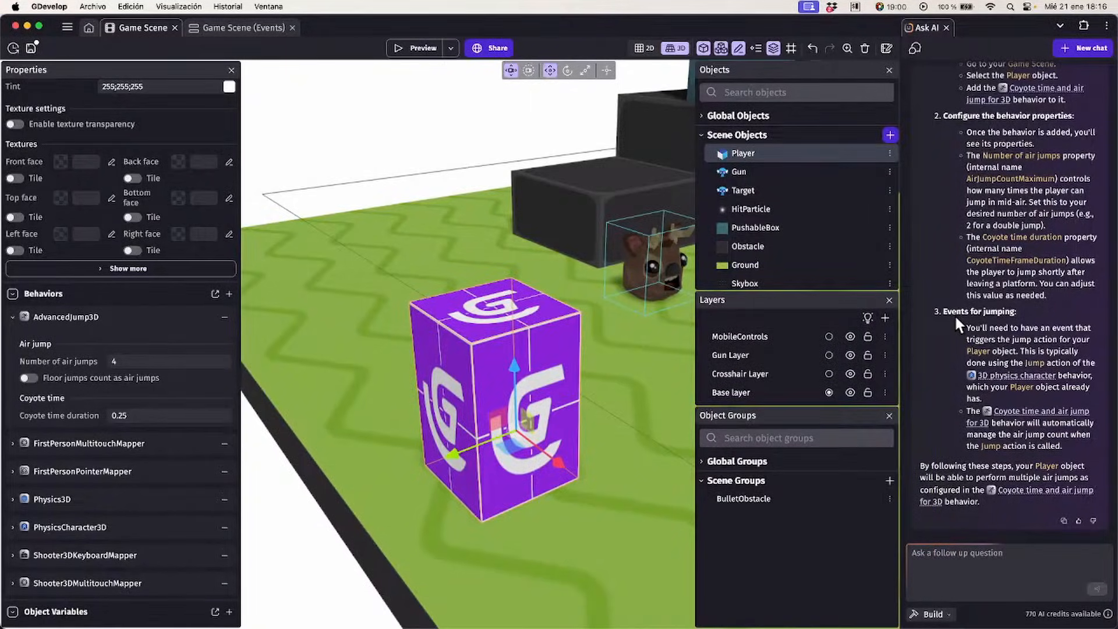
Revisit the multiple air jumps question at the start of the AI chat and save the project
{"action": "scroll", "coordinate": [955, 313], "scroll_direction": "up", "scroll_amount": 5}
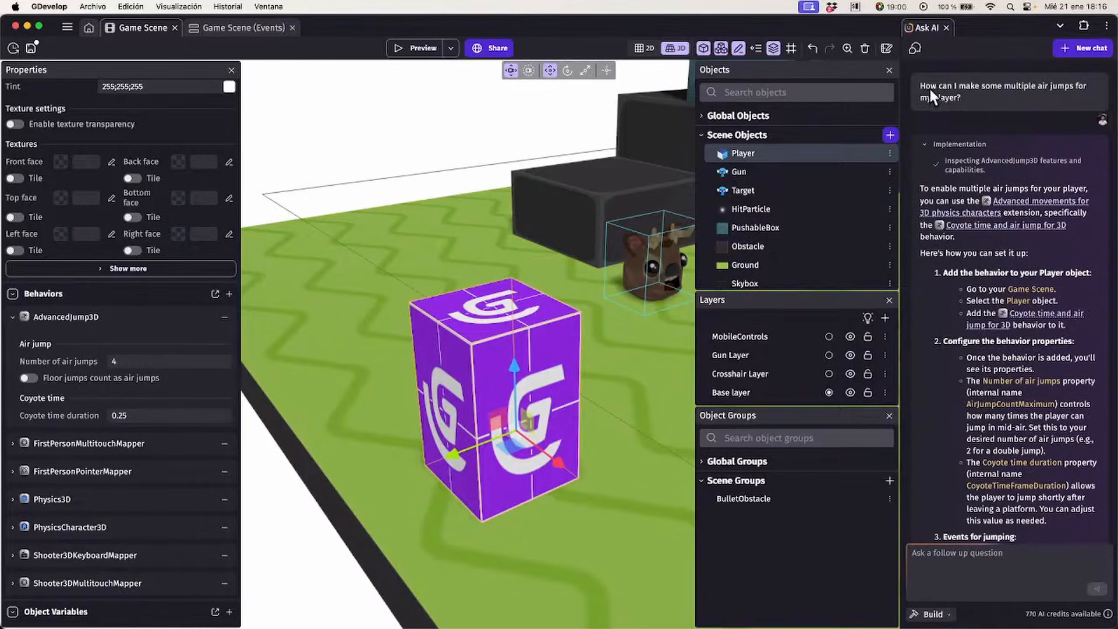
{"action": "left_click_drag", "start_coordinate": [930, 89], "coordinate": [963, 99]}
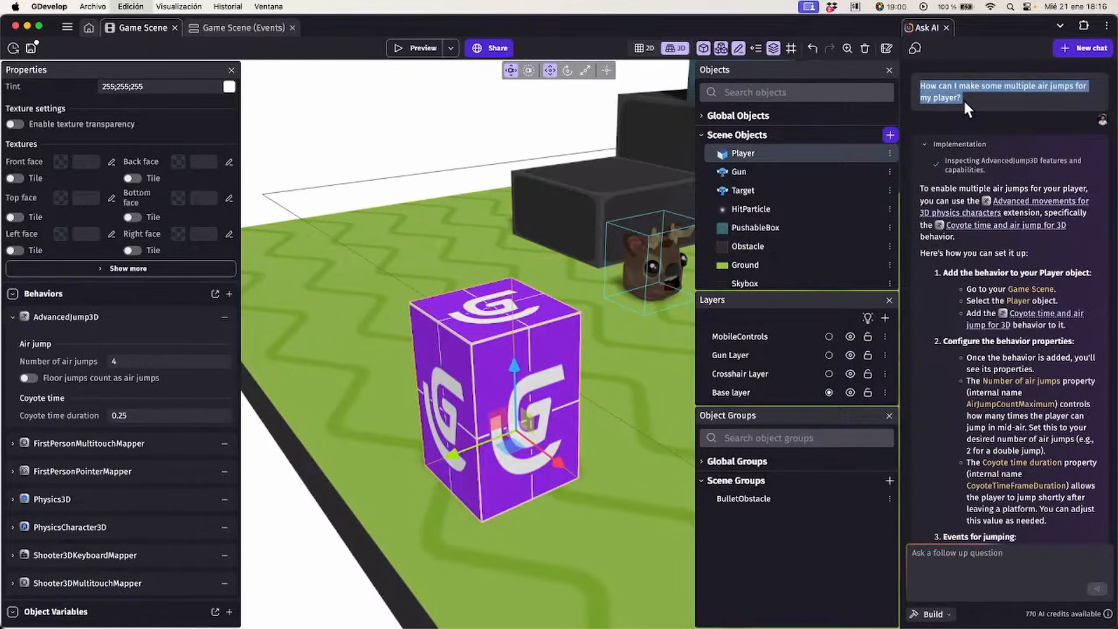
{"action": "left_click", "coordinate": [376, 134]}
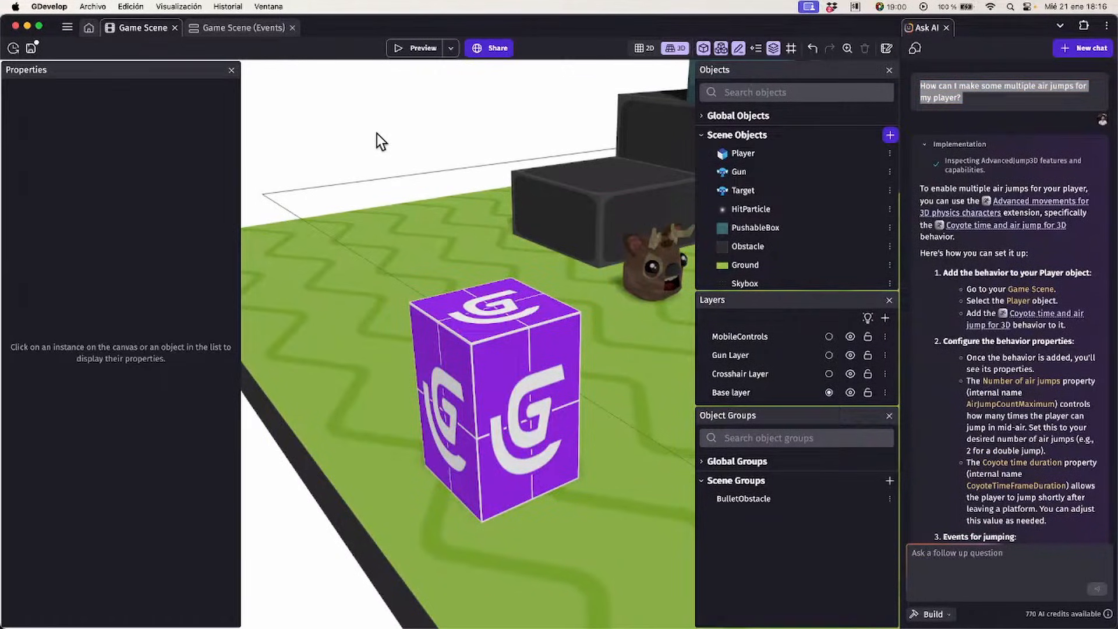
{"action": "key", "text": "super+s"}
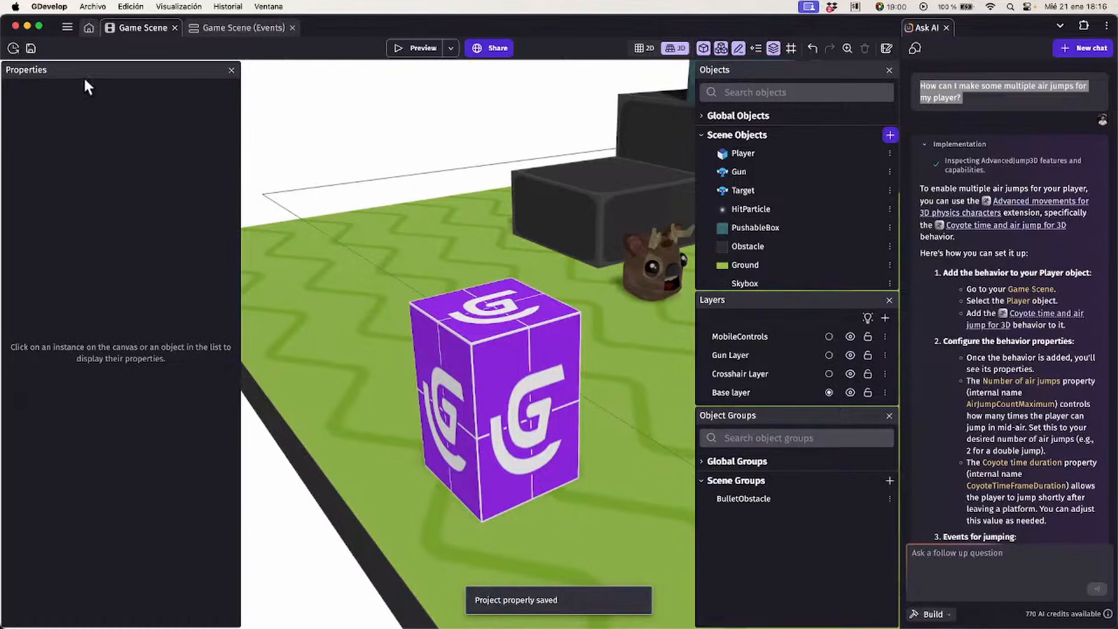
Open the project version saved at 6:10 PM on Jan 21 from the file history
{"action": "left_click", "coordinate": [14, 49]}
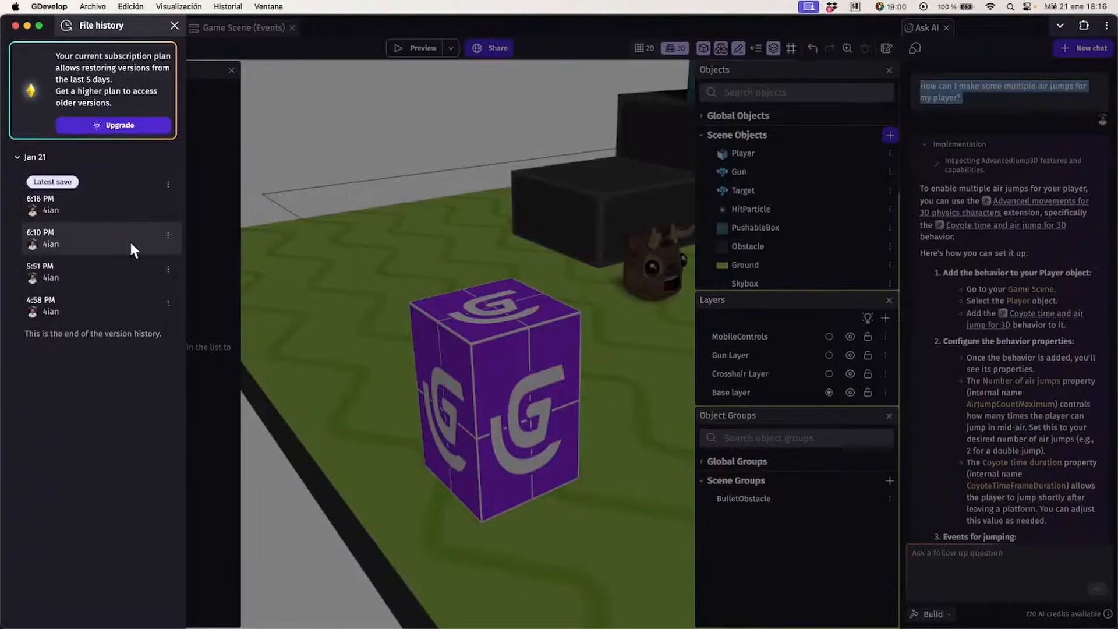
{"action": "left_click", "coordinate": [169, 235]}
{"action": "left_click", "coordinate": [194, 266]}
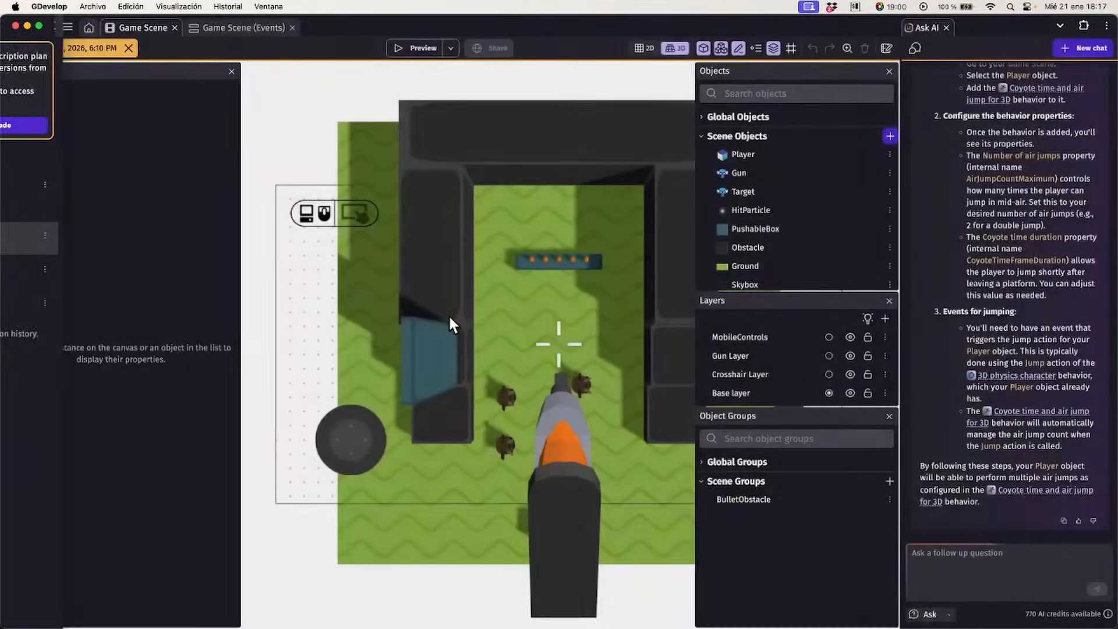
Move the Gun instance to one side of the Ground in the opened 6:10 PM version and deselect it
{"action": "right_click", "coordinate": [574, 392]}
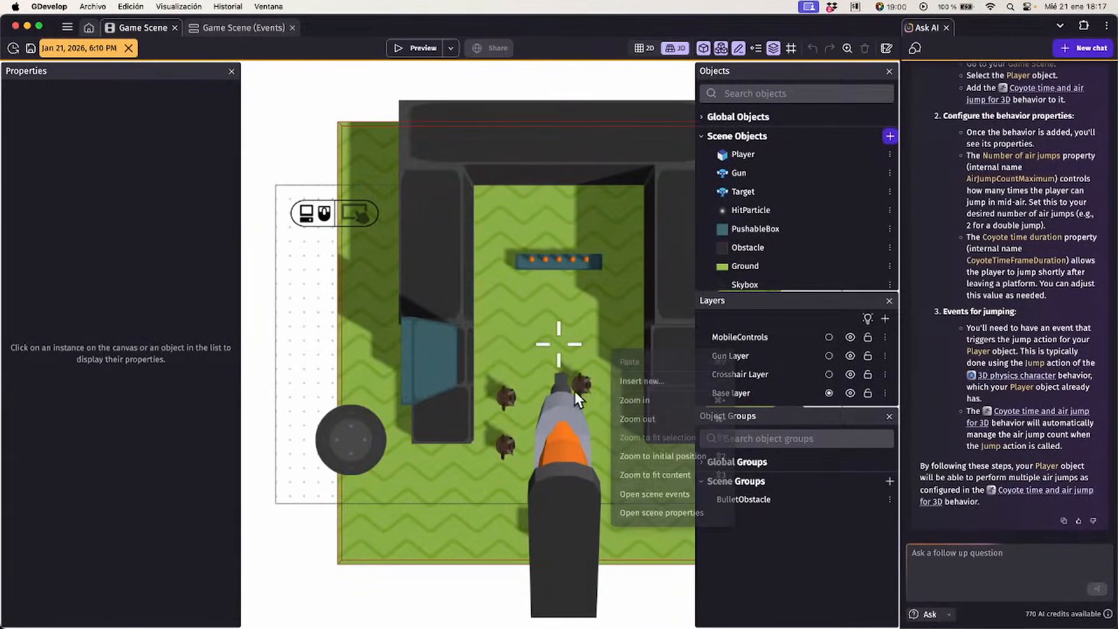
{"action": "left_click", "coordinate": [539, 330]}
{"action": "left_click", "coordinate": [559, 351]}
{"action": "key", "text": "d"}
{"action": "right_click_drag", "start_coordinate": [563, 415], "coordinate": [560, 376]}
{"action": "key", "text": "shift+s"}
{"action": "left_click", "coordinate": [529, 439], "text": "shift"}
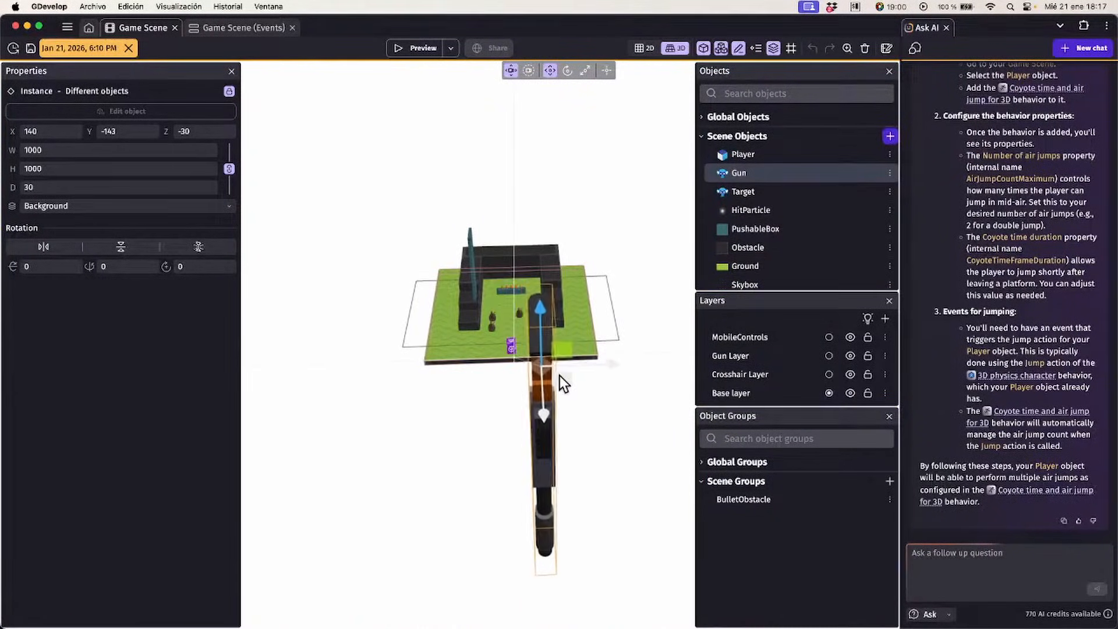
{"action": "left_click_drag", "start_coordinate": [560, 375], "coordinate": [617, 361]}
{"action": "left_click", "coordinate": [499, 421]}
Keep the project open by cancelling its closing, and examine the Player object's properties and behaviors
{"action": "key", "text": "super+shift+w"}
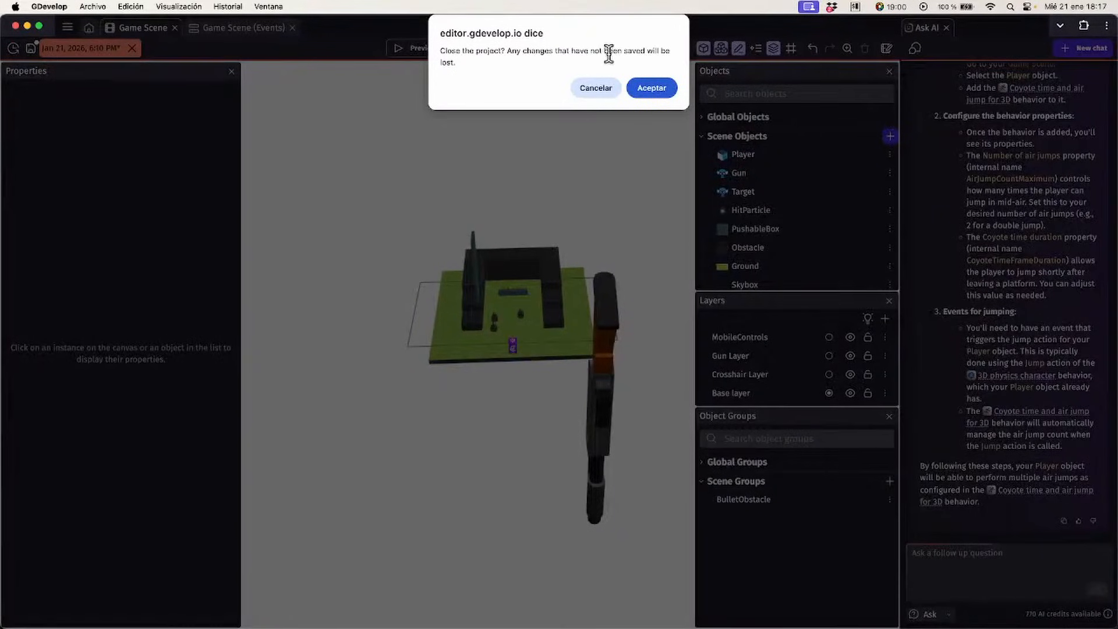
{"action": "left_click", "coordinate": [595, 89]}
{"action": "scroll", "coordinate": [605, 218], "scroll_direction": "up", "scroll_amount": 5}
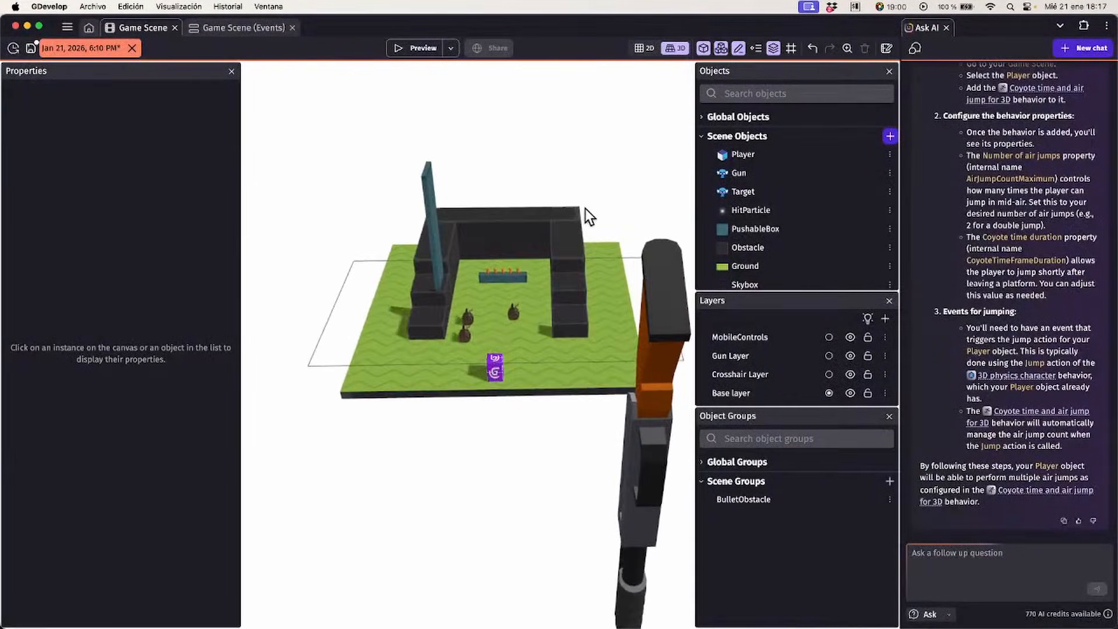
{"action": "scroll", "coordinate": [585, 209], "scroll_direction": "up", "scroll_amount": 5}
{"action": "left_click", "coordinate": [487, 246]}
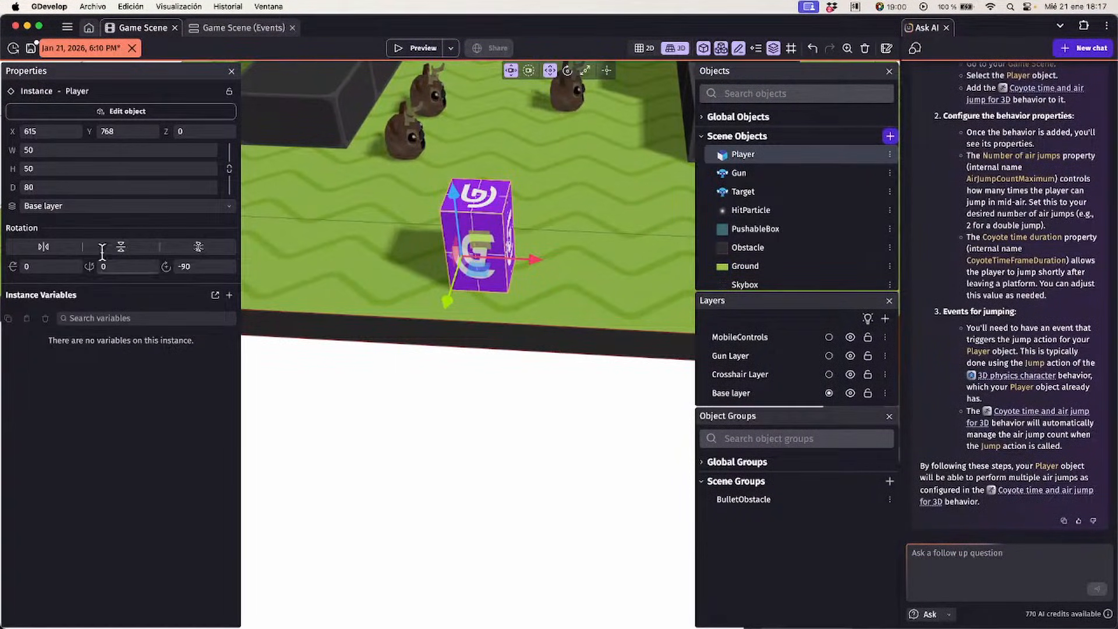
{"action": "left_click", "coordinate": [120, 111]}
{"action": "scroll", "coordinate": [98, 408], "scroll_direction": "down", "scroll_amount": 3}
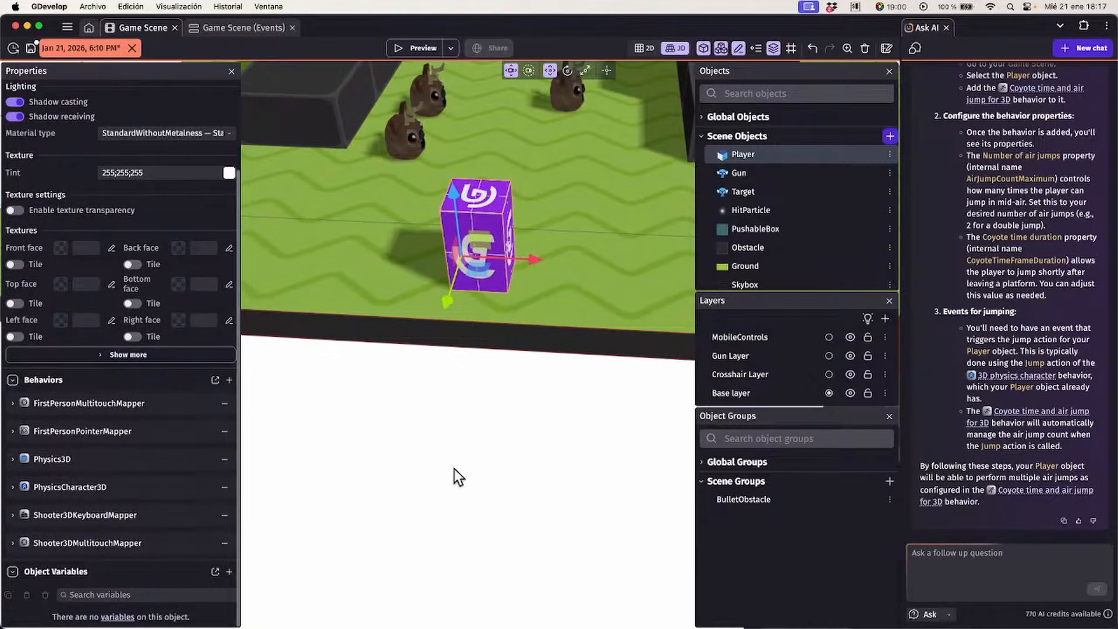
{"action": "scroll", "coordinate": [1049, 466], "scroll_direction": "up", "scroll_amount": 4}
{"action": "scroll", "coordinate": [1043, 447], "scroll_direction": "down", "scroll_amount": 4}
Ask the AI in Build mode: "Do it for me on the player. 6 air jump please"
{"action": "left_click", "coordinate": [1004, 556]}
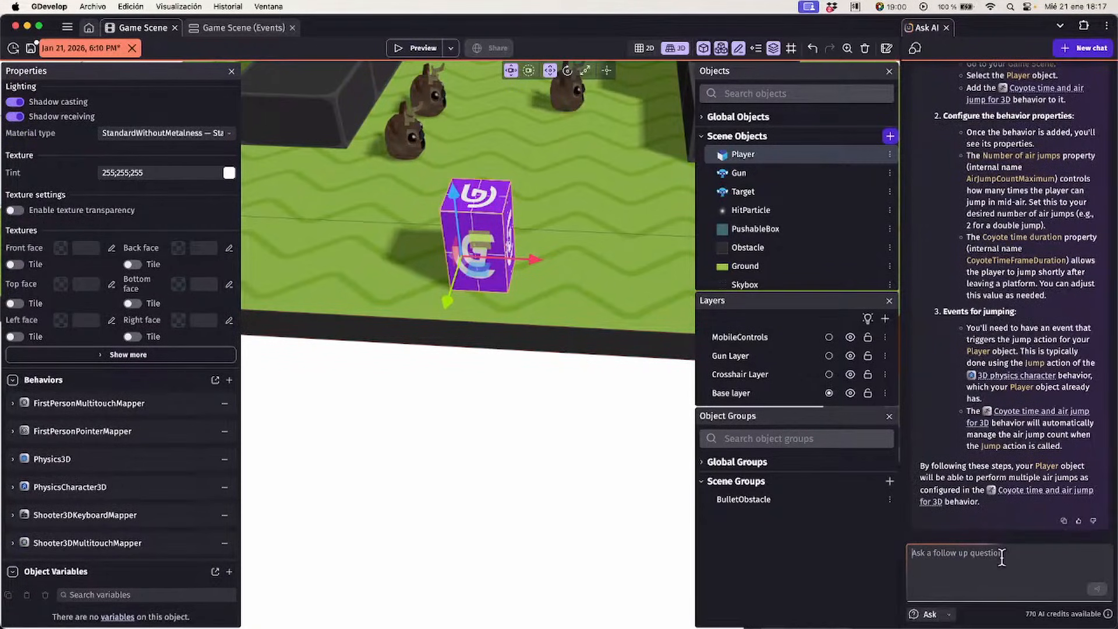
{"action": "type", "text": "Do it for me on the player. 6 air jump please"}
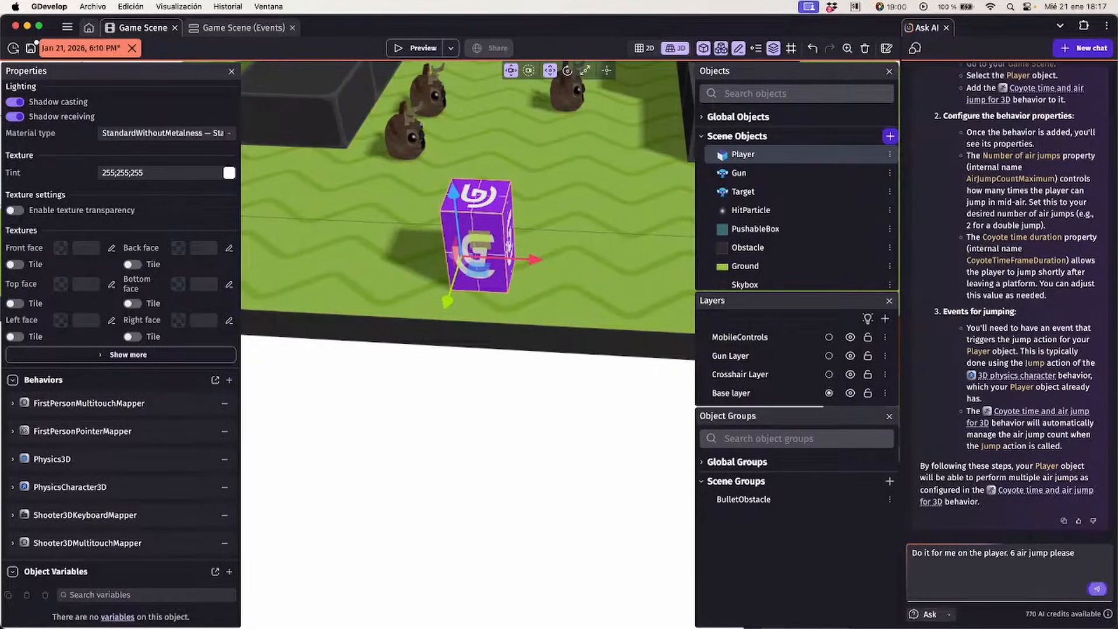
{"action": "left_click", "coordinate": [948, 614]}
{"action": "left_click", "coordinate": [926, 598]}
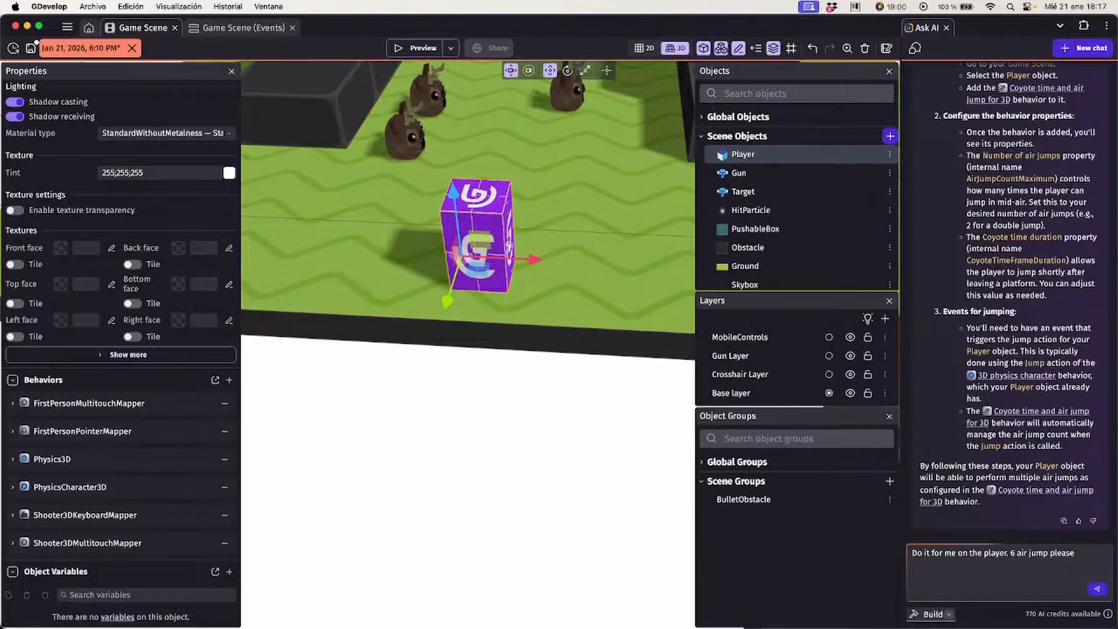
{"action": "left_click", "coordinate": [1098, 588]}
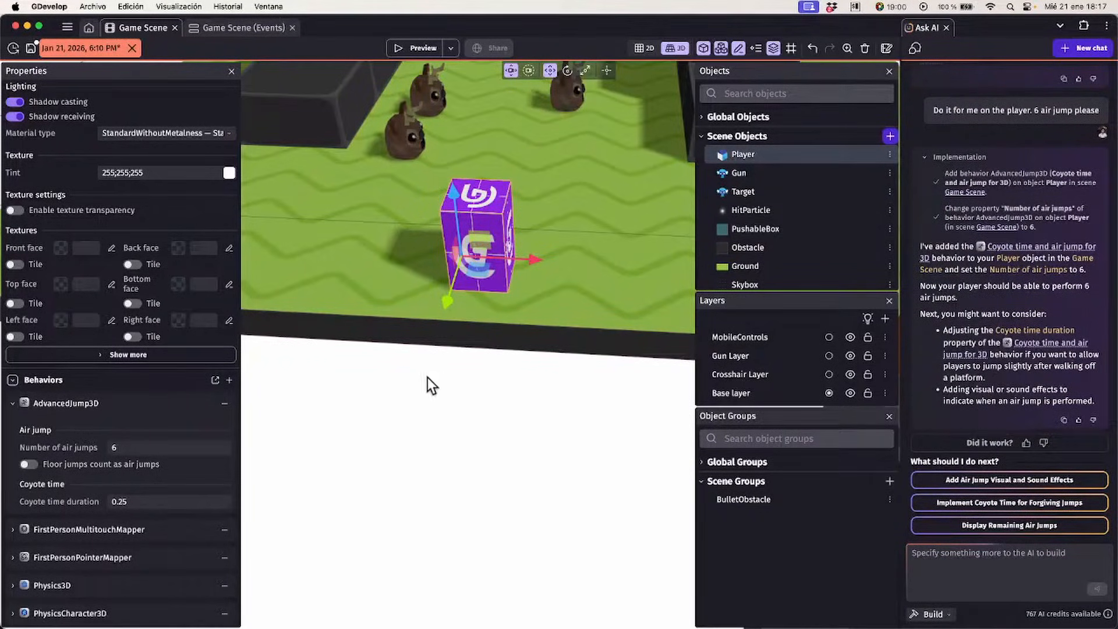
Deselect the Player and save the modified 6:10 PM version as the new latest version, overwriting the newer project changes
{"action": "left_click", "coordinate": [451, 394]}
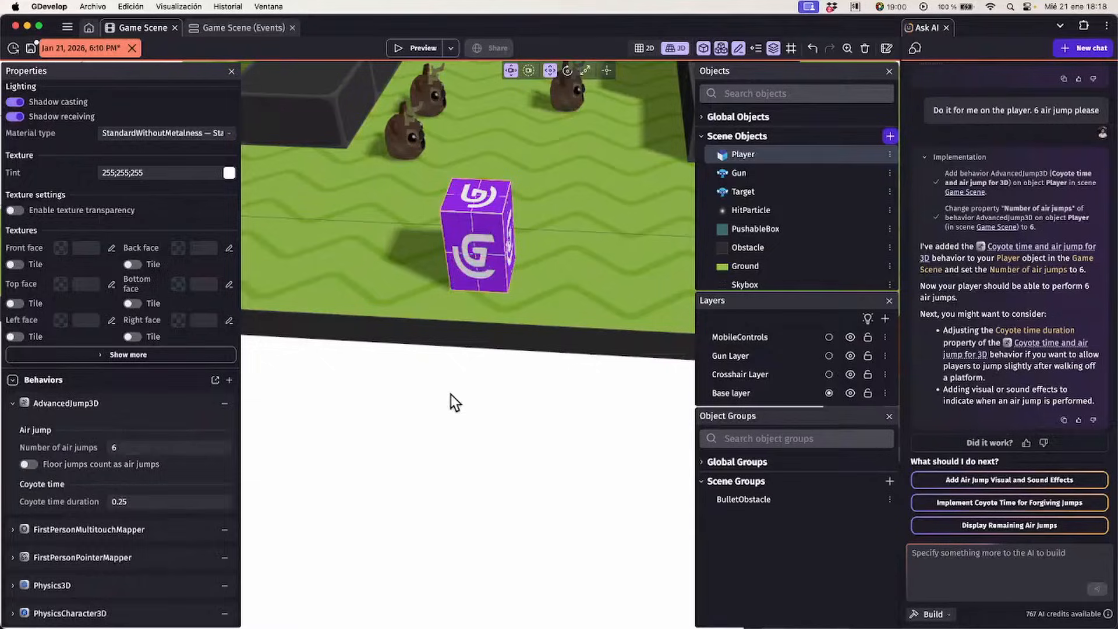
{"action": "left_click", "coordinate": [495, 268]}
{"action": "left_click", "coordinate": [414, 416]}
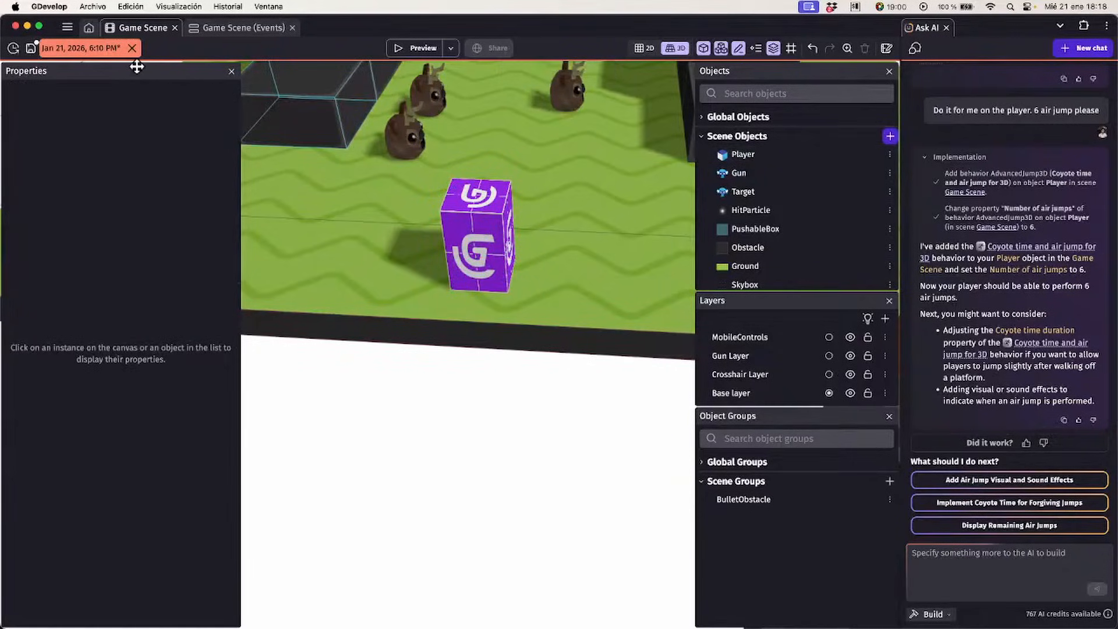
{"action": "left_click", "coordinate": [32, 48]}
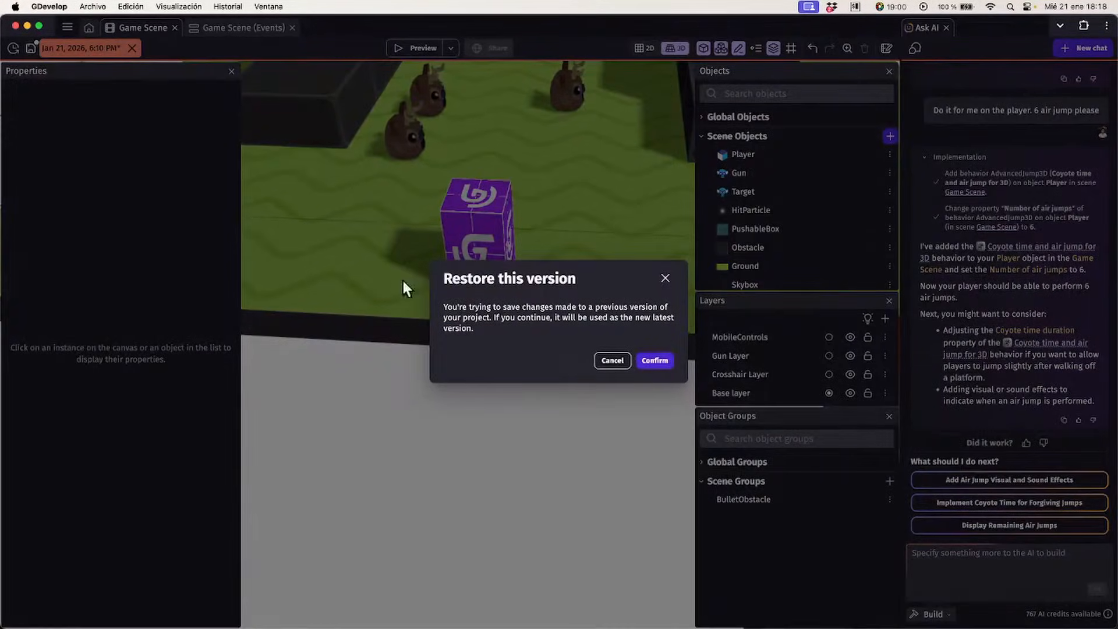
{"action": "left_click", "coordinate": [653, 360]}
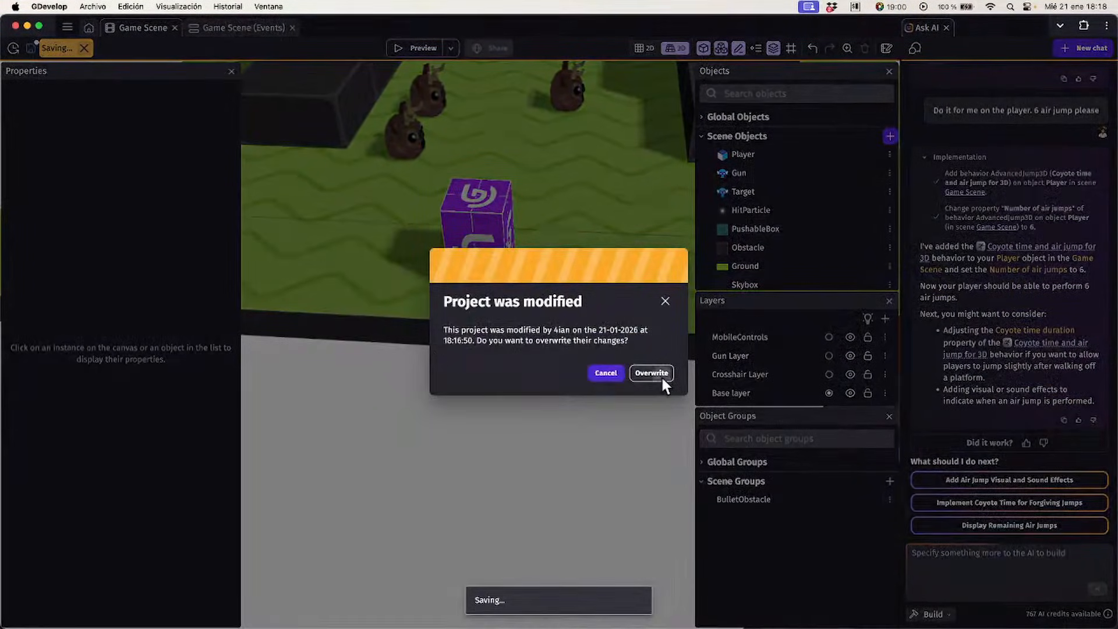
{"action": "left_click", "coordinate": [660, 375]}
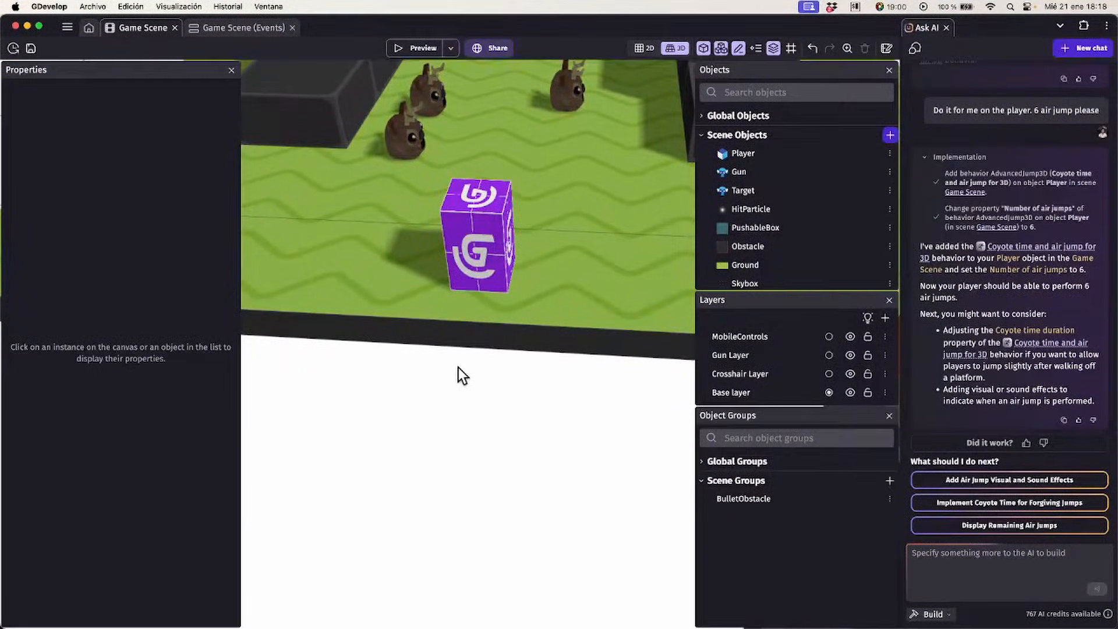
Check the latest save in the file history and reread the multiple air jumps question in the AI chat
{"action": "left_click", "coordinate": [13, 49]}
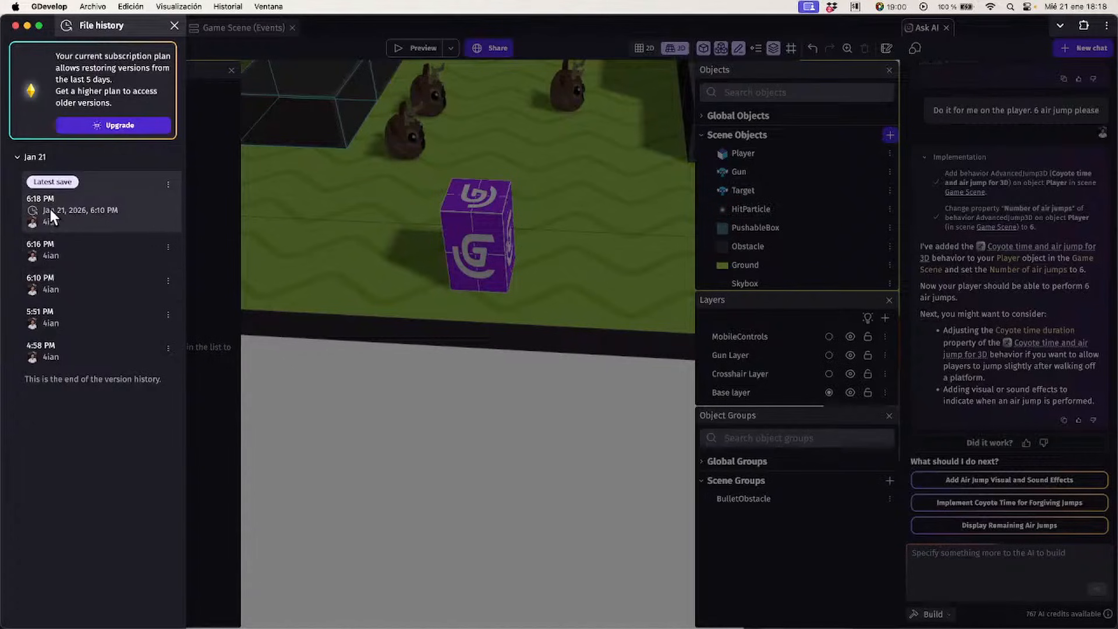
{"action": "left_click", "coordinate": [174, 26]}
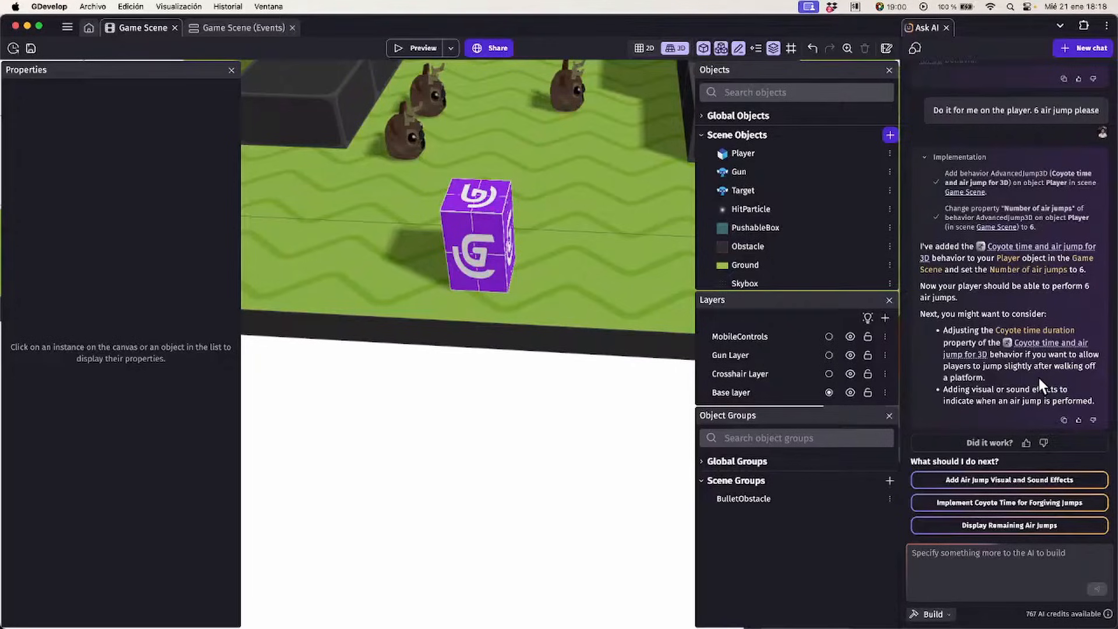
{"action": "scroll", "coordinate": [1068, 311], "scroll_direction": "up", "scroll_amount": 10}
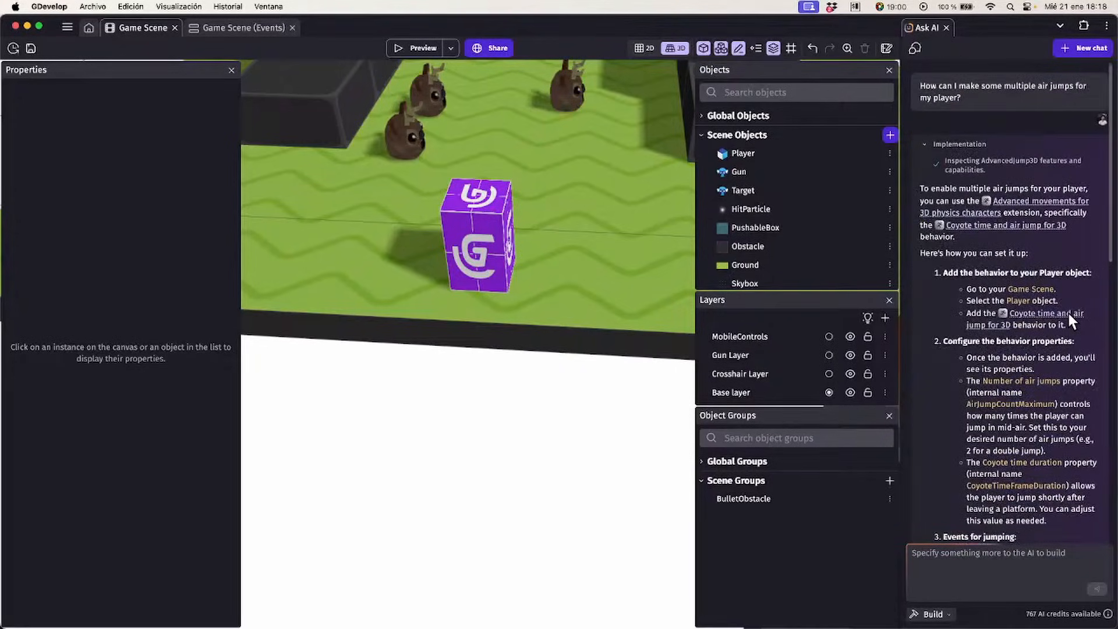
{"action": "mouse_move", "coordinate": [1069, 316]}
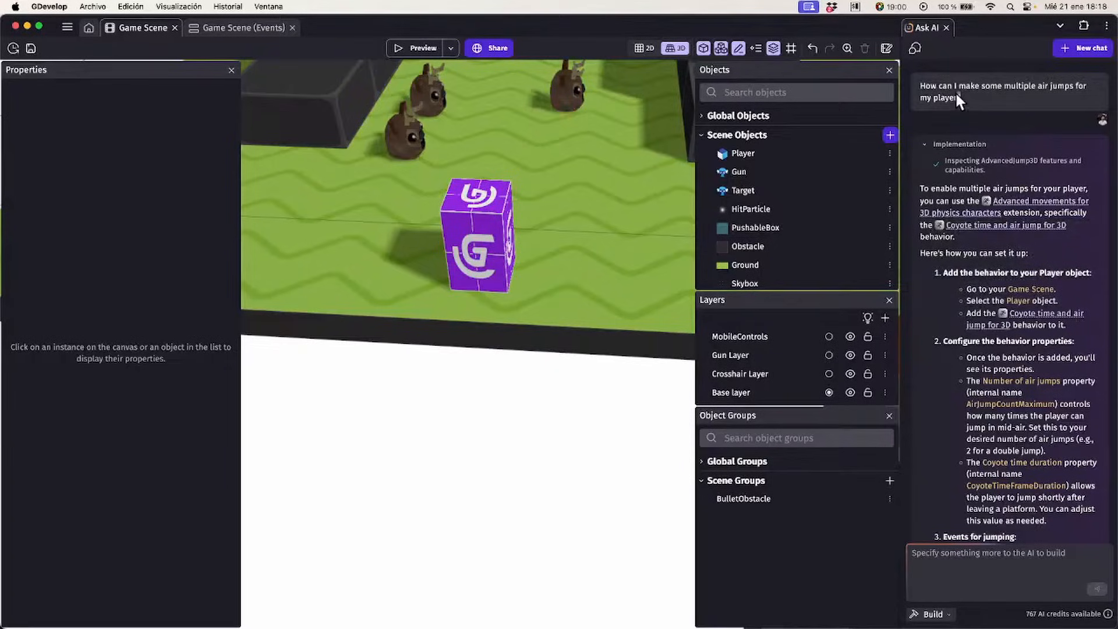
{"action": "left_click_drag", "start_coordinate": [956, 92], "coordinate": [926, 86]}
{"action": "left_click", "coordinate": [925, 87]}
{"action": "left_click_drag", "start_coordinate": [925, 87], "coordinate": [1012, 88]}
{"action": "left_click", "coordinate": [1012, 89]}
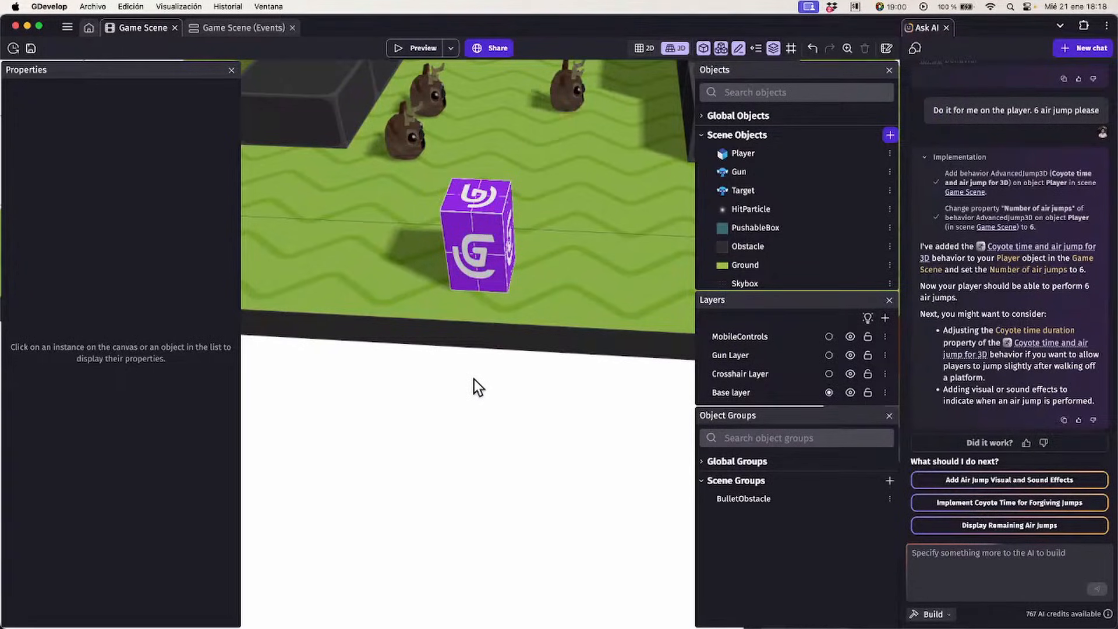
Preview the game, test repeated air jumps around the obstacle blocks and targets, and close the preview
{"action": "left_click", "coordinate": [397, 50]}
{"action": "key", "text": "space"}
{"action": "key", "text": "space"}
{"action": "key", "text": "space"}
{"action": "key", "text": "space"}
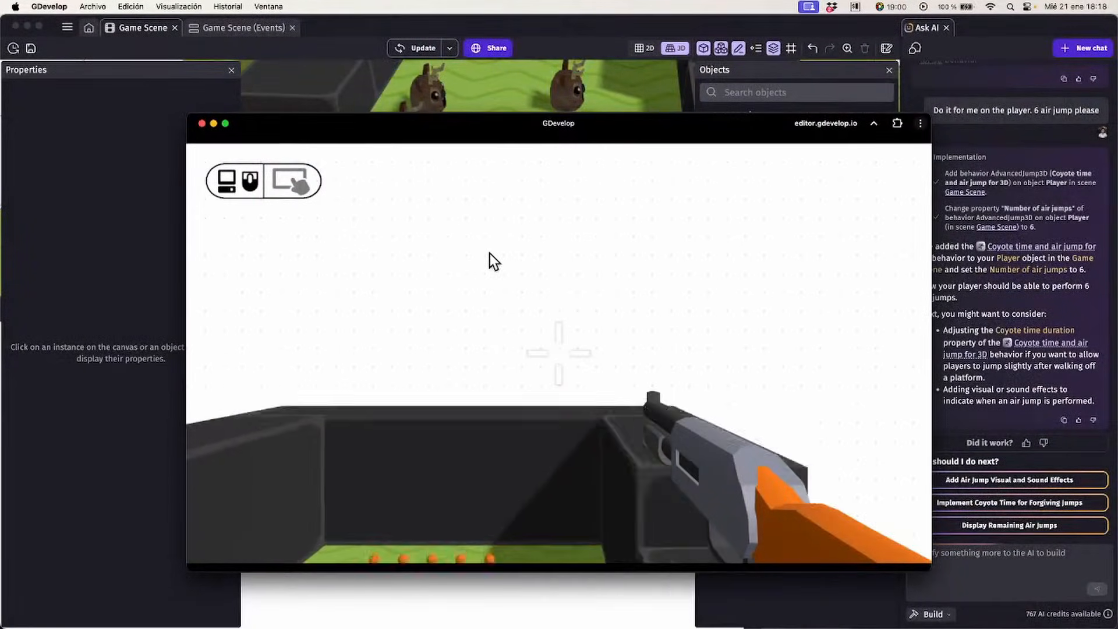
{"action": "left_click", "coordinate": [513, 270]}
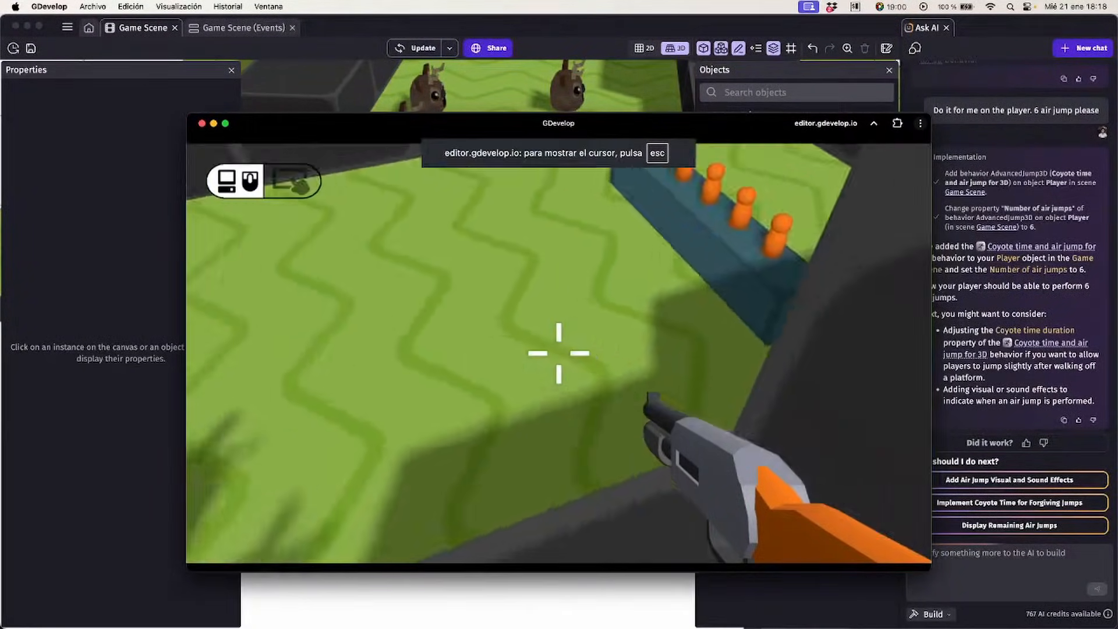
{"action": "key", "text": "space"}
{"action": "key", "text": "space"}
{"action": "key", "text": "space"}
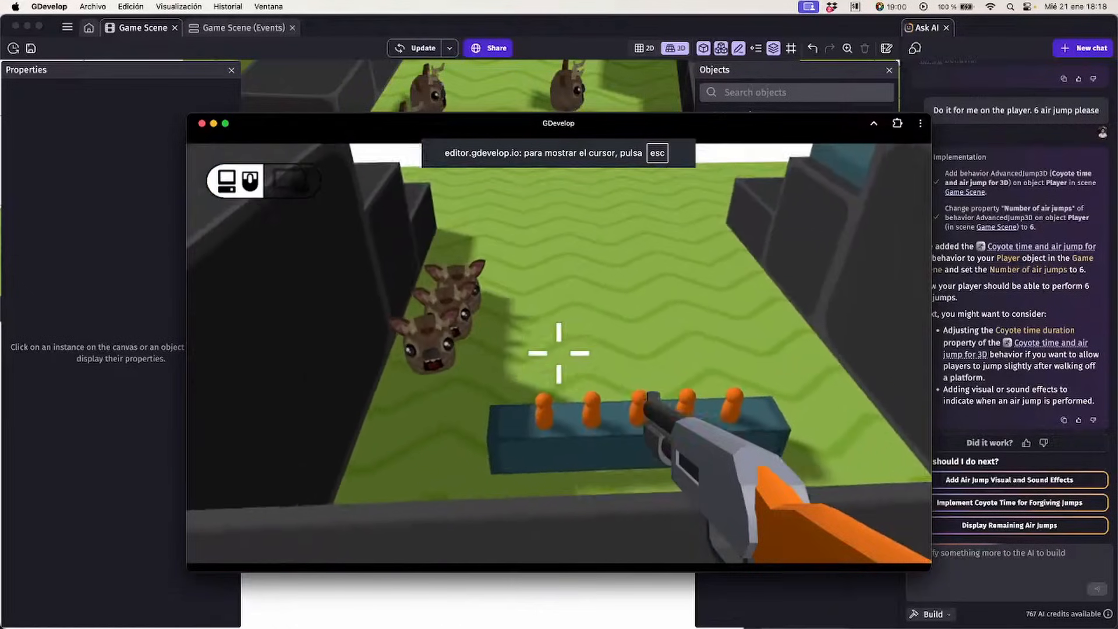
{"action": "key", "text": "w"}
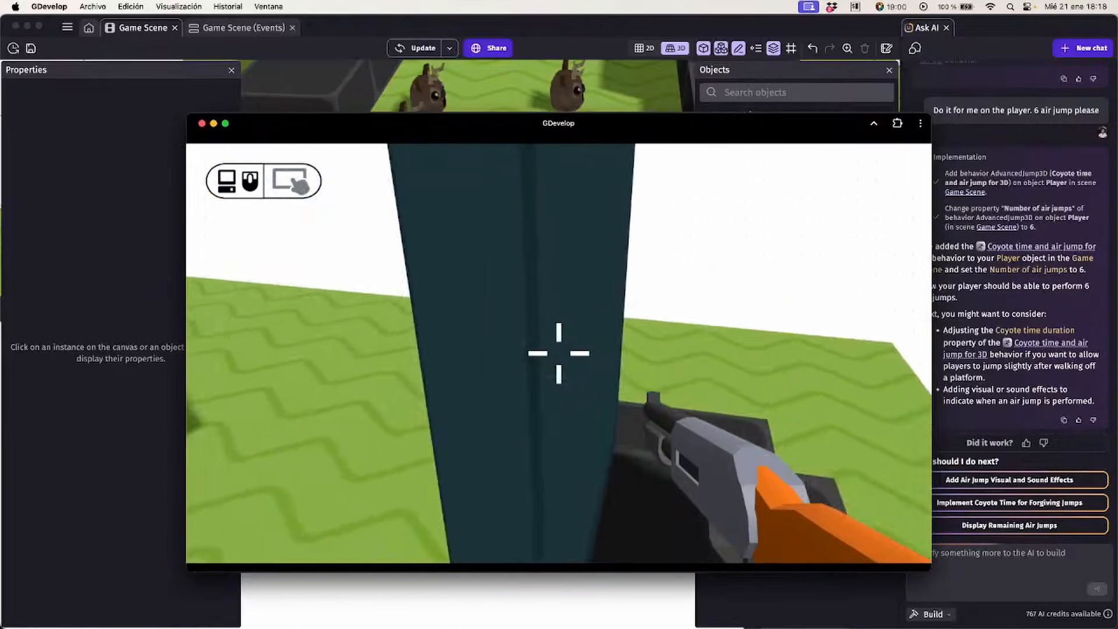
{"action": "key", "text": "space"}
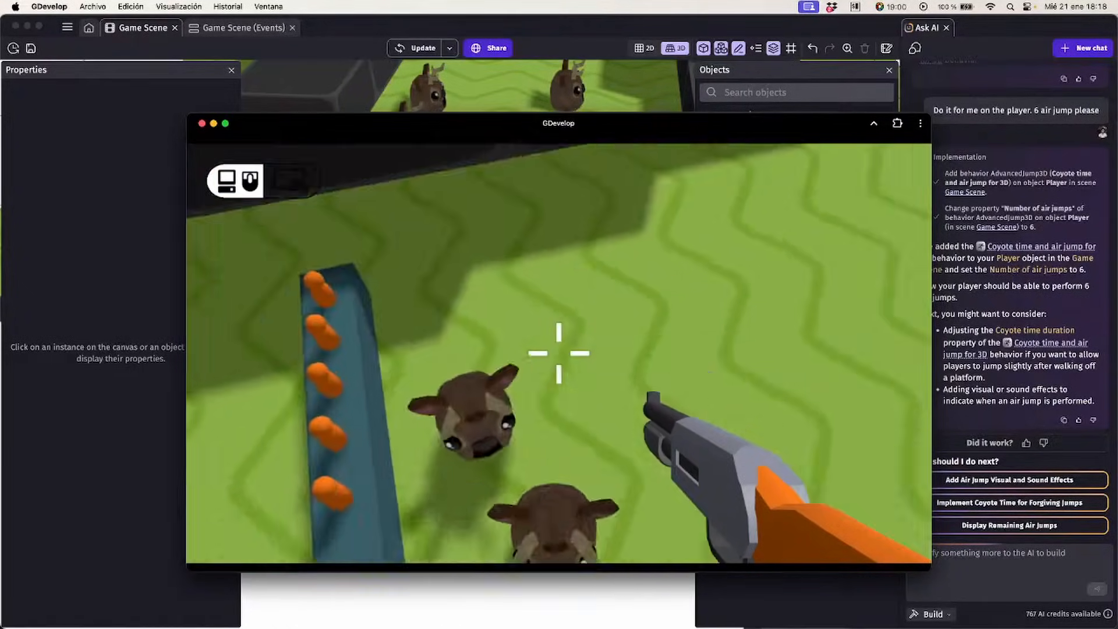
{"action": "key", "text": "Escape"}
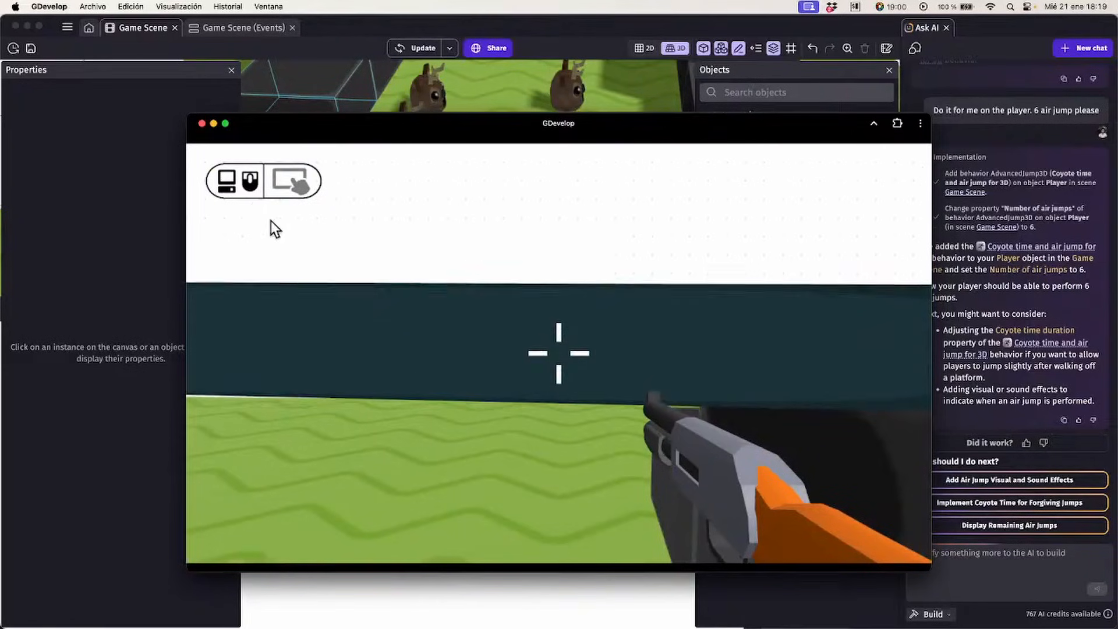
{"action": "left_click", "coordinate": [201, 123]}
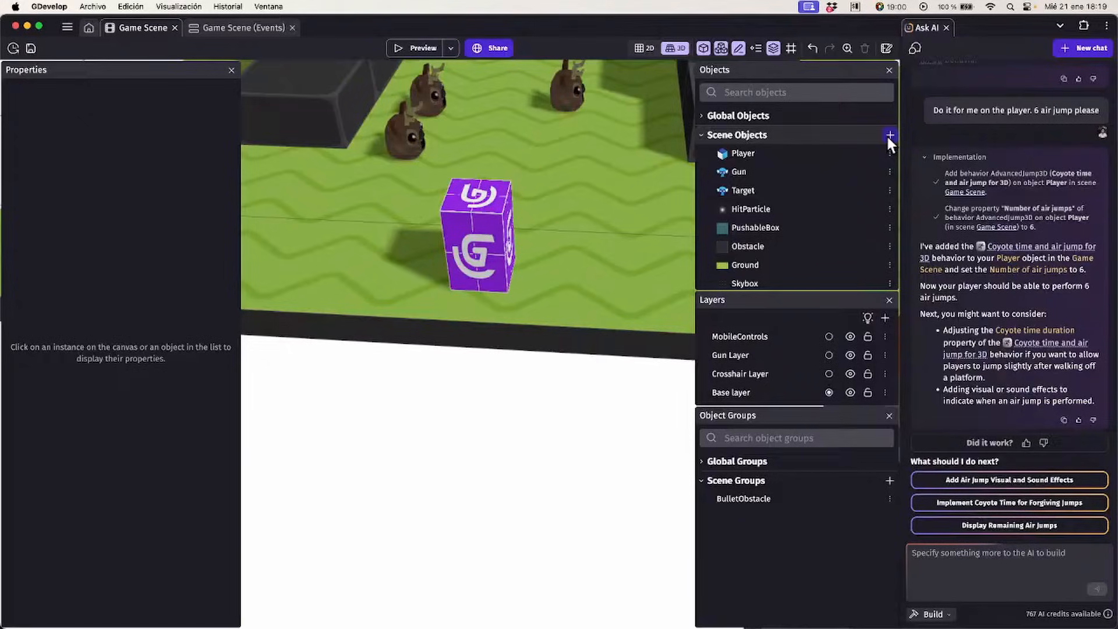
Look through the game's export choices, including gd.games publishing, and return to the AI's latest answer
{"action": "scroll", "coordinate": [1072, 156], "scroll_direction": "up", "scroll_amount": 10}
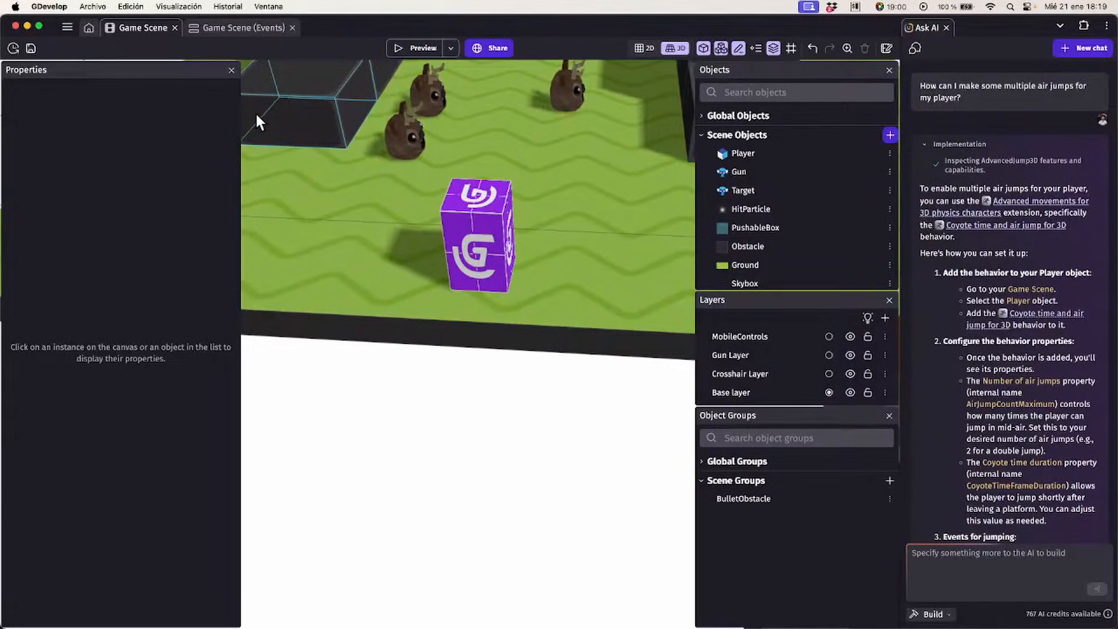
{"action": "left_click", "coordinate": [485, 49]}
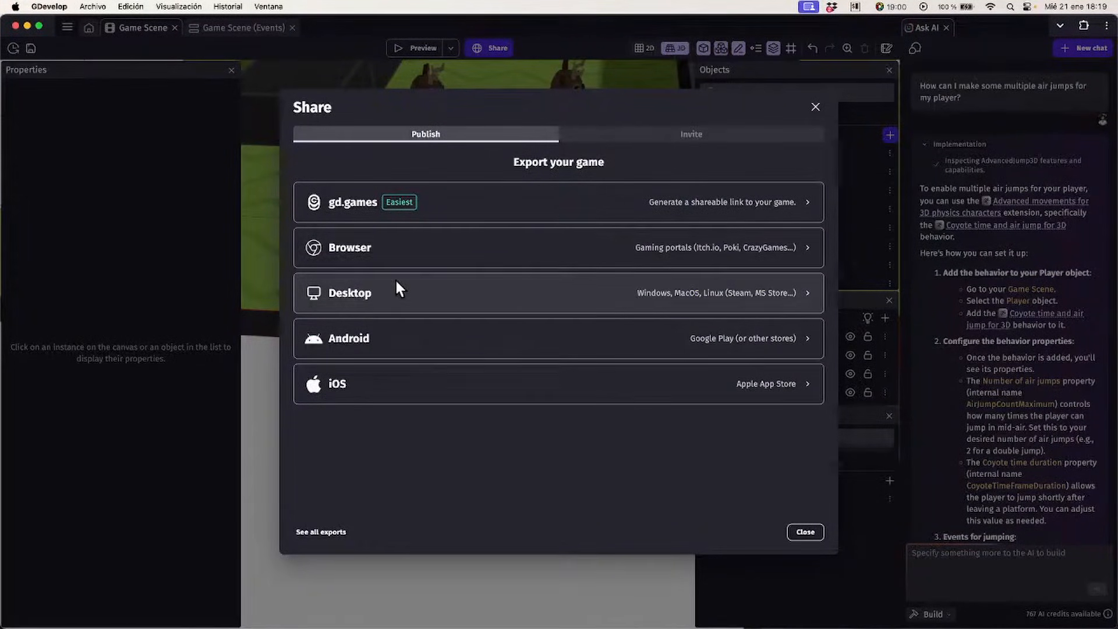
{"action": "left_click", "coordinate": [589, 199]}
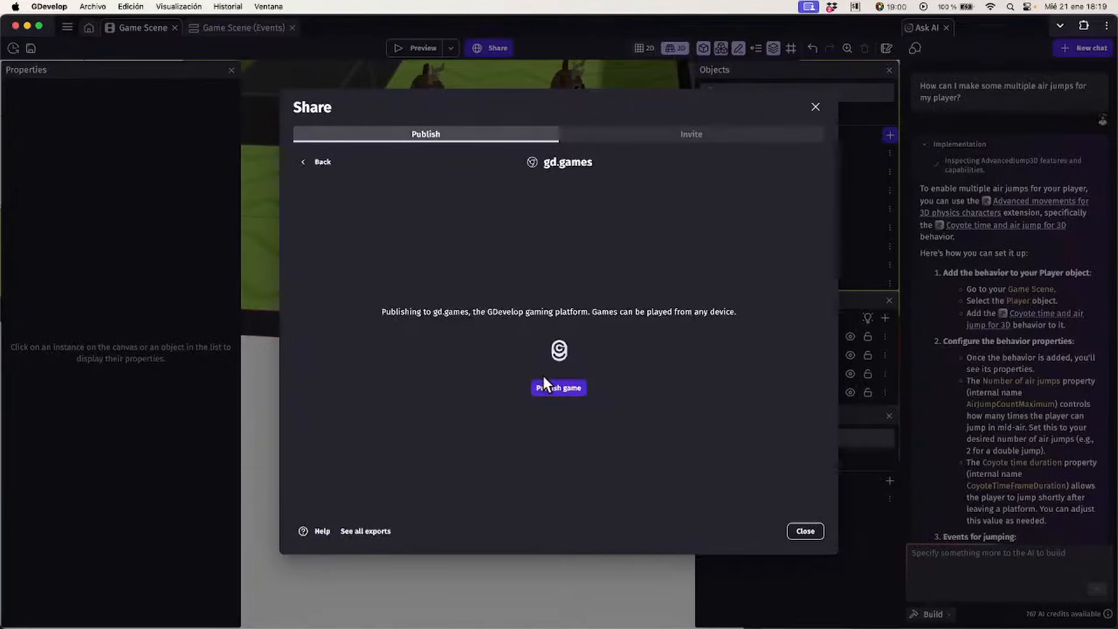
{"action": "left_click", "coordinate": [323, 163]}
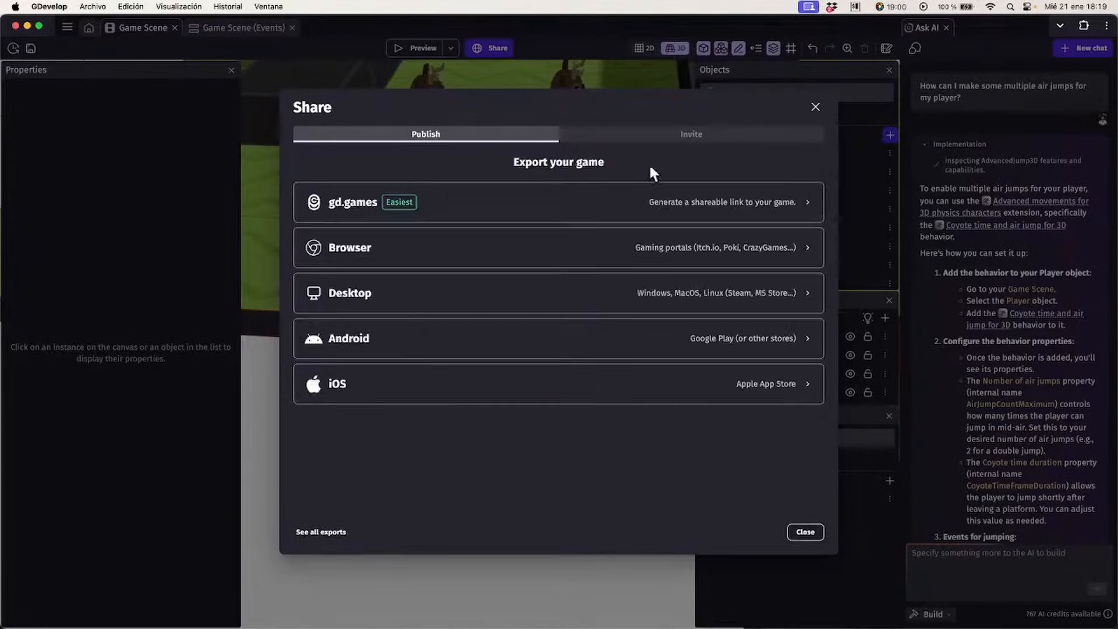
{"action": "left_click", "coordinate": [815, 106]}
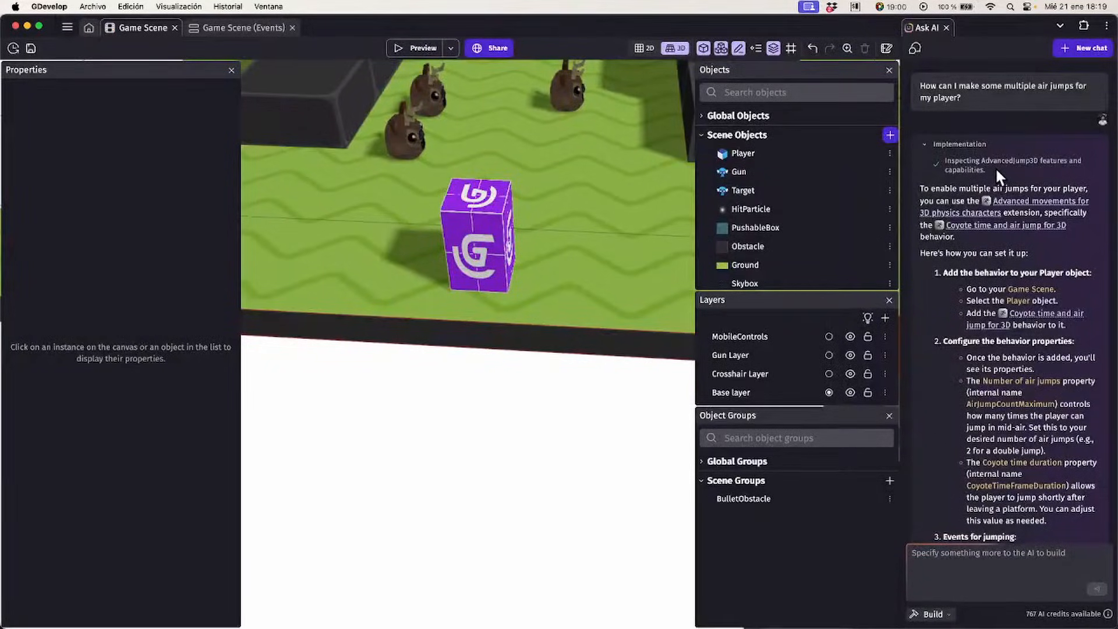
{"action": "scroll", "coordinate": [995, 166], "scroll_direction": "down", "scroll_amount": 10}
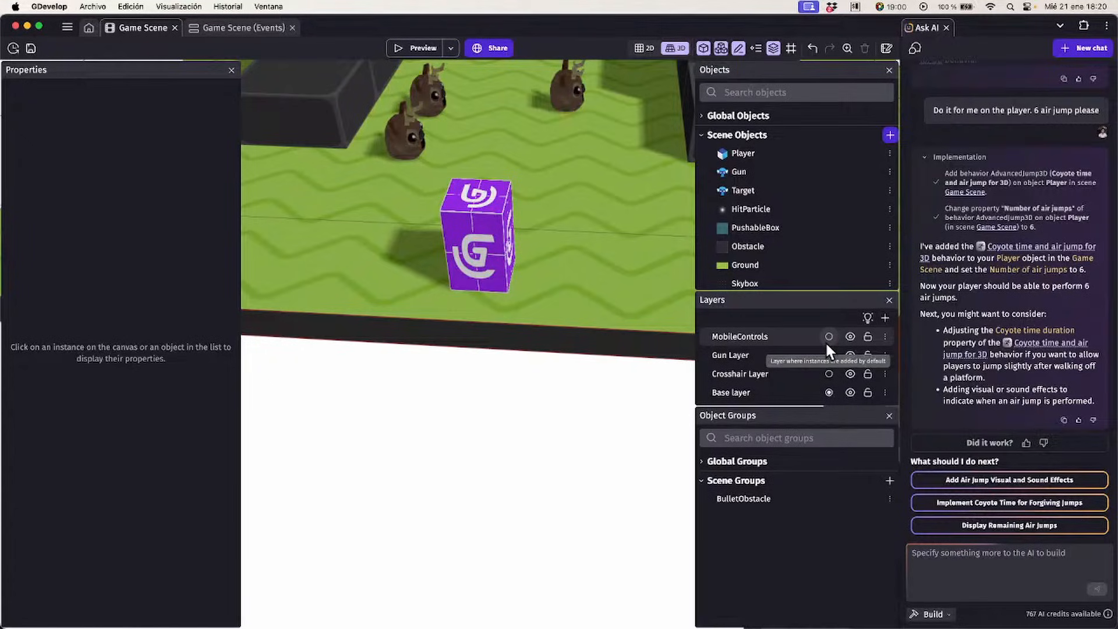
Preview the game and test repeated air jumps up onto the tall obstacle blocks
{"action": "left_click", "coordinate": [424, 46]}
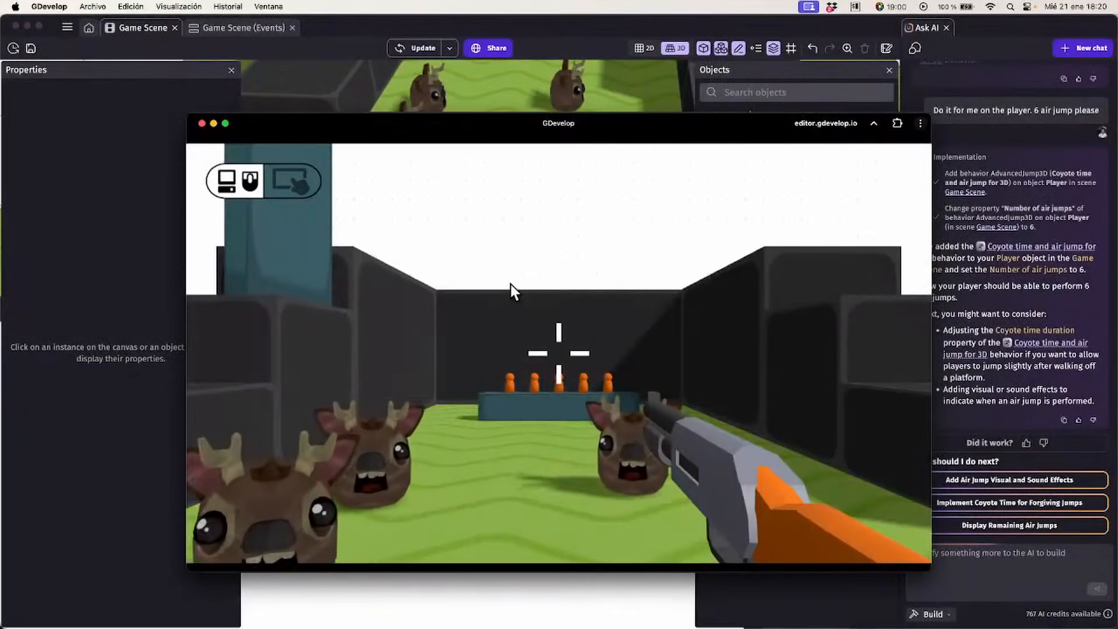
{"action": "key", "text": "w"}
{"action": "key", "text": "d"}
{"action": "right_click", "coordinate": [512, 284]}
{"action": "key", "text": "d"}
{"action": "key", "text": "space"}
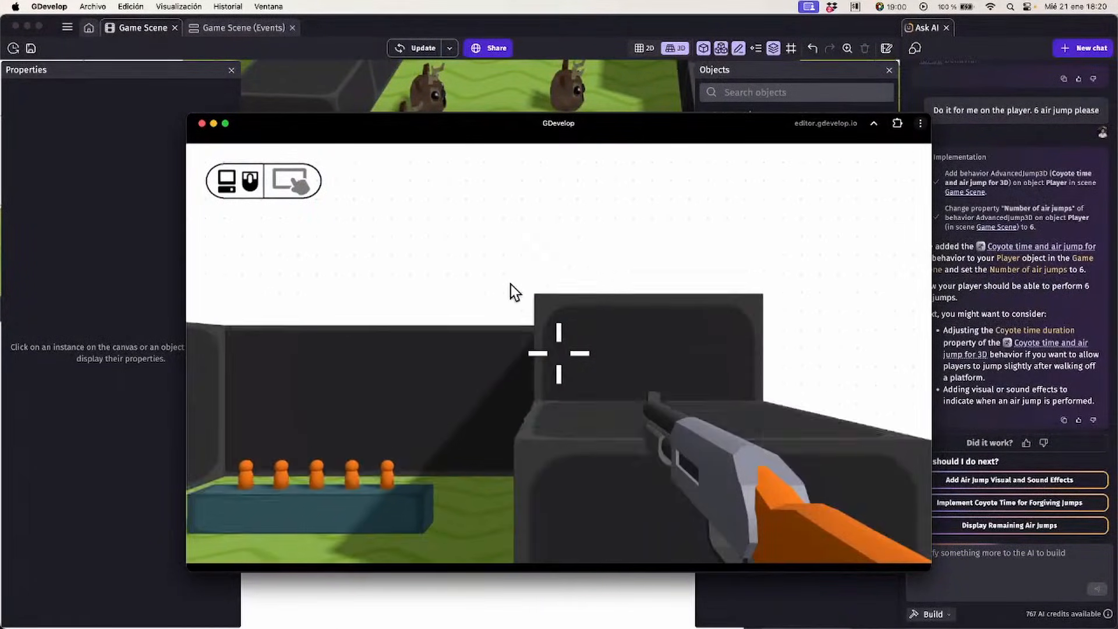
{"action": "key", "text": "w"}
{"action": "key", "text": "space"}
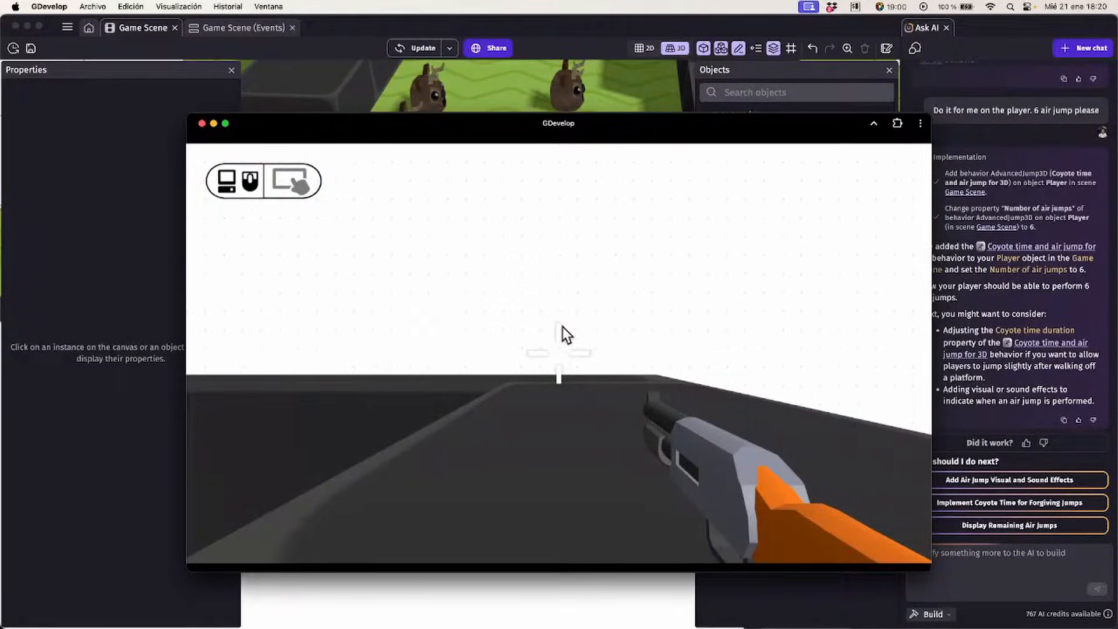
Capture the pointer in the game, test air jumps over the deer and targets, shoot the targets, and close the preview
{"action": "left_click", "coordinate": [562, 327]}
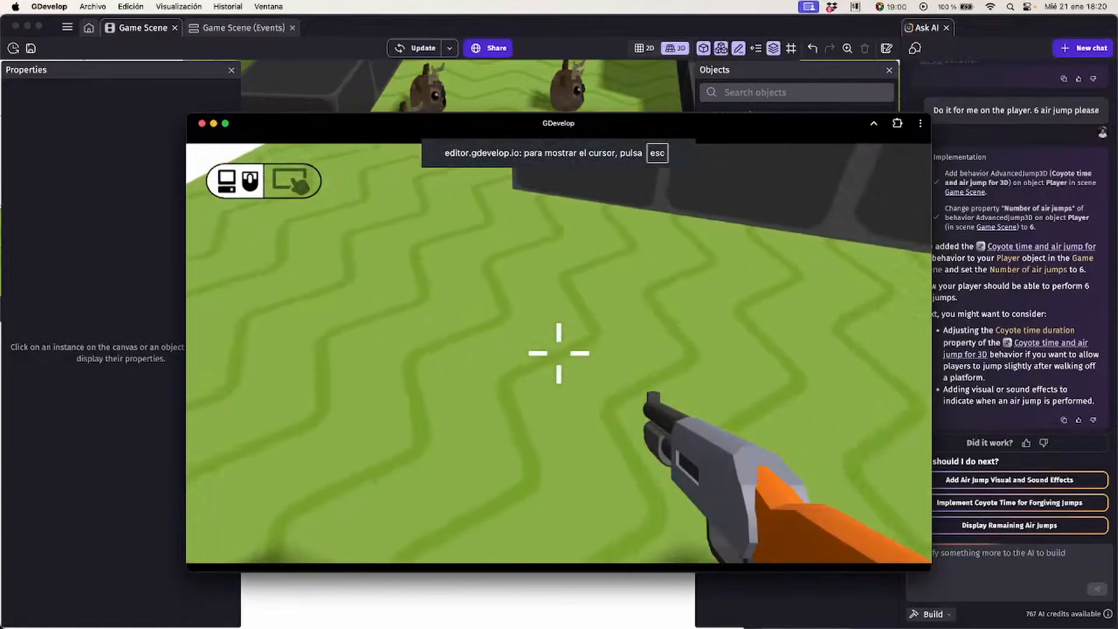
{"action": "right_click", "coordinate": [559, 353]}
{"action": "key", "text": "d"}
{"action": "key", "text": "space"}
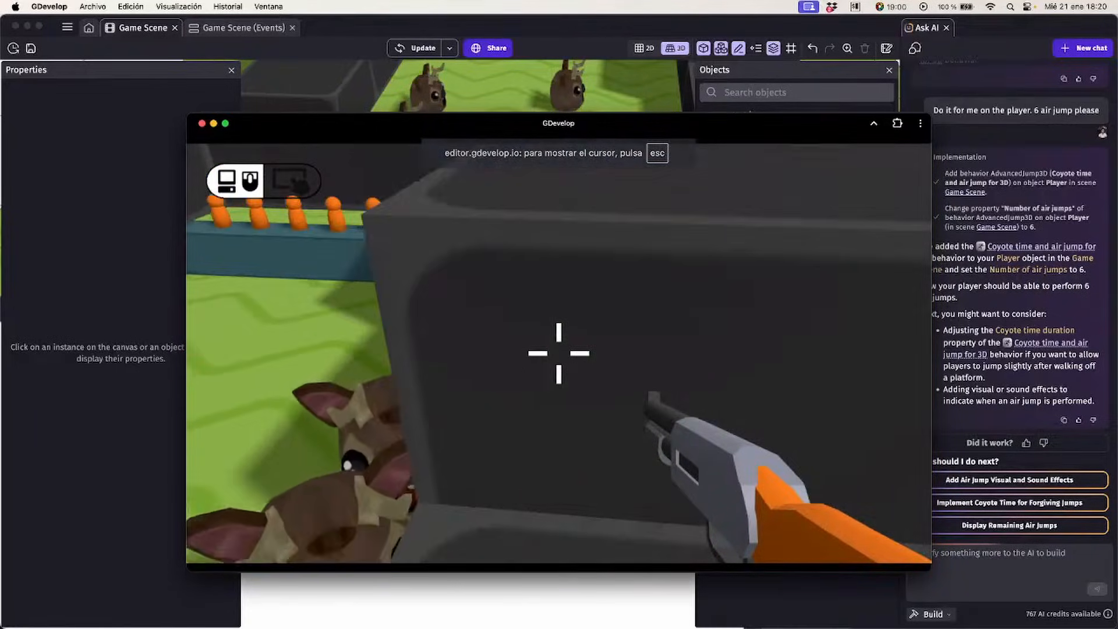
{"action": "key", "text": "w"}
{"action": "key", "text": "space"}
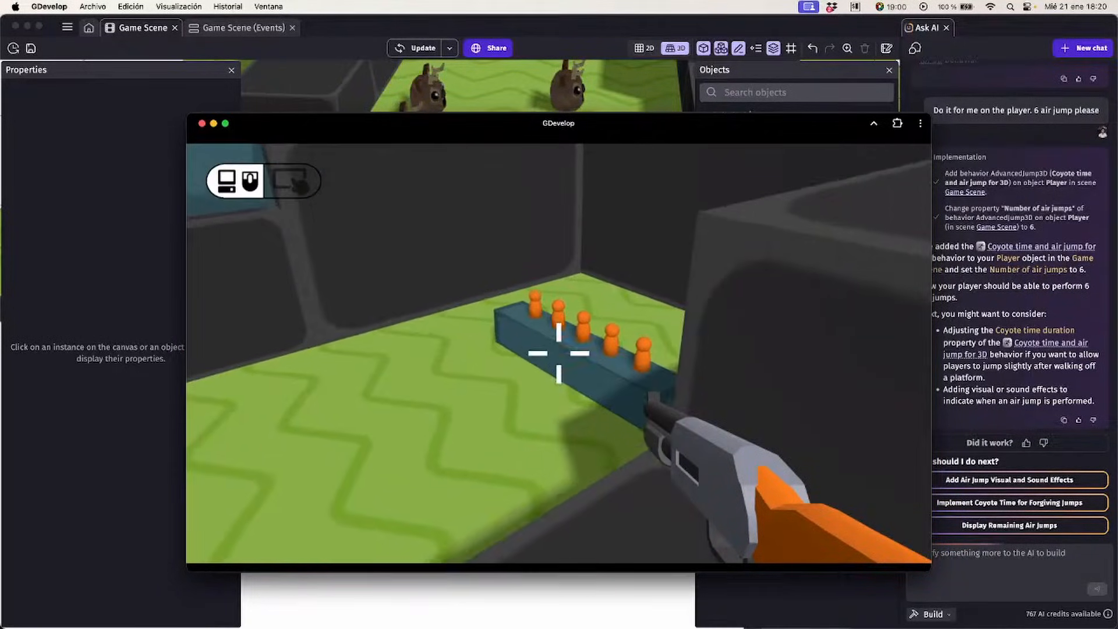
{"action": "key", "text": "w"}
{"action": "key", "text": "space"}
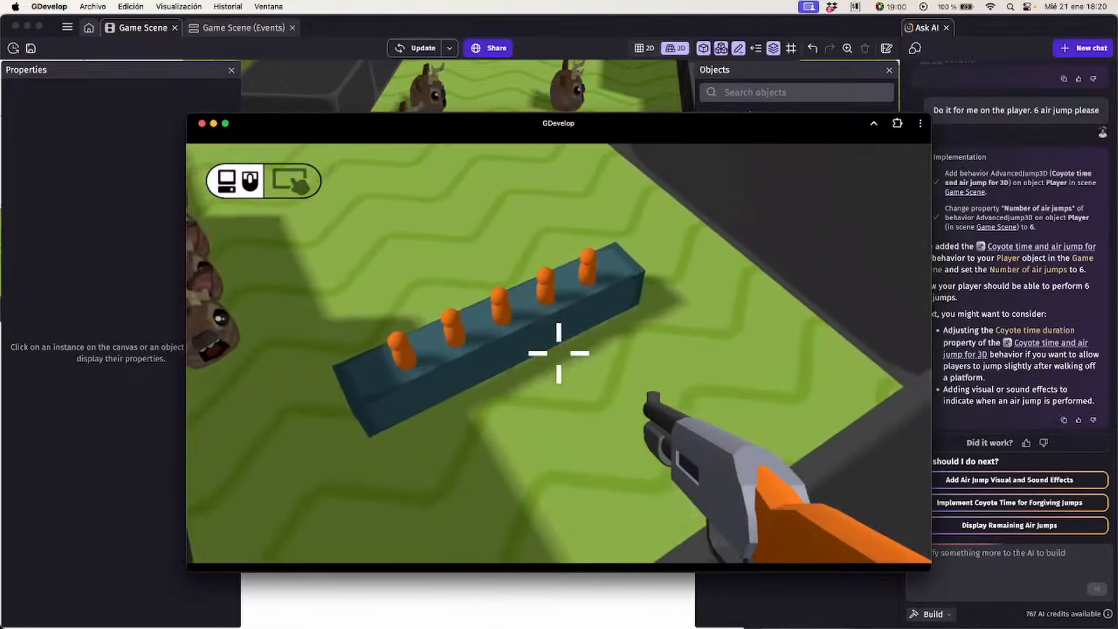
{"action": "key", "text": "space"}
{"action": "right_click", "coordinate": [559, 353]}
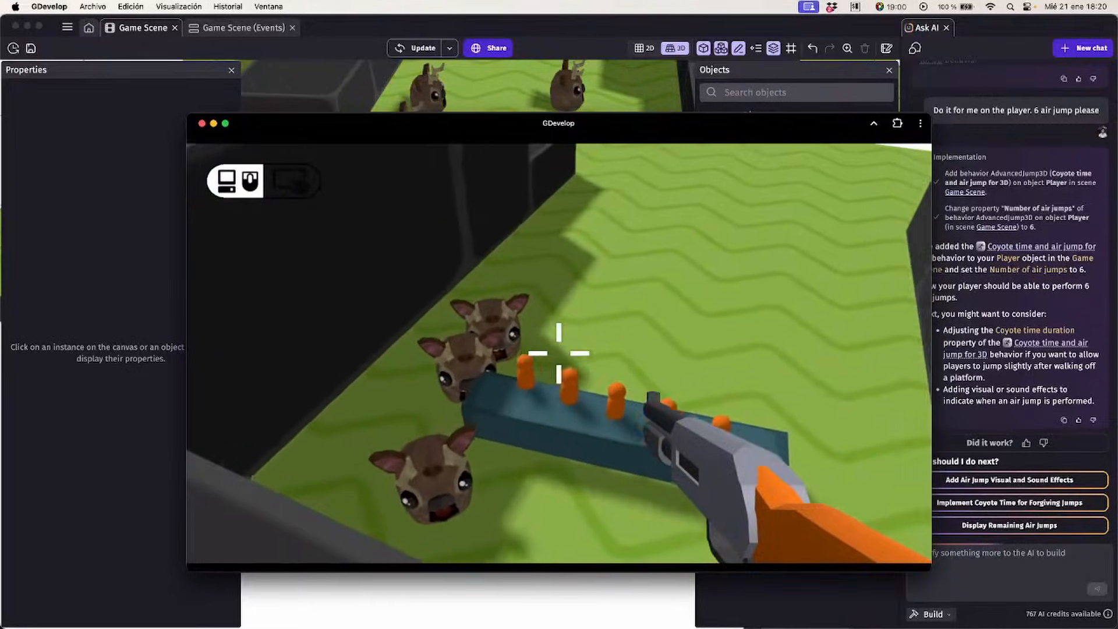
{"action": "right_click", "coordinate": [559, 353]}
{"action": "key", "text": "Escape"}
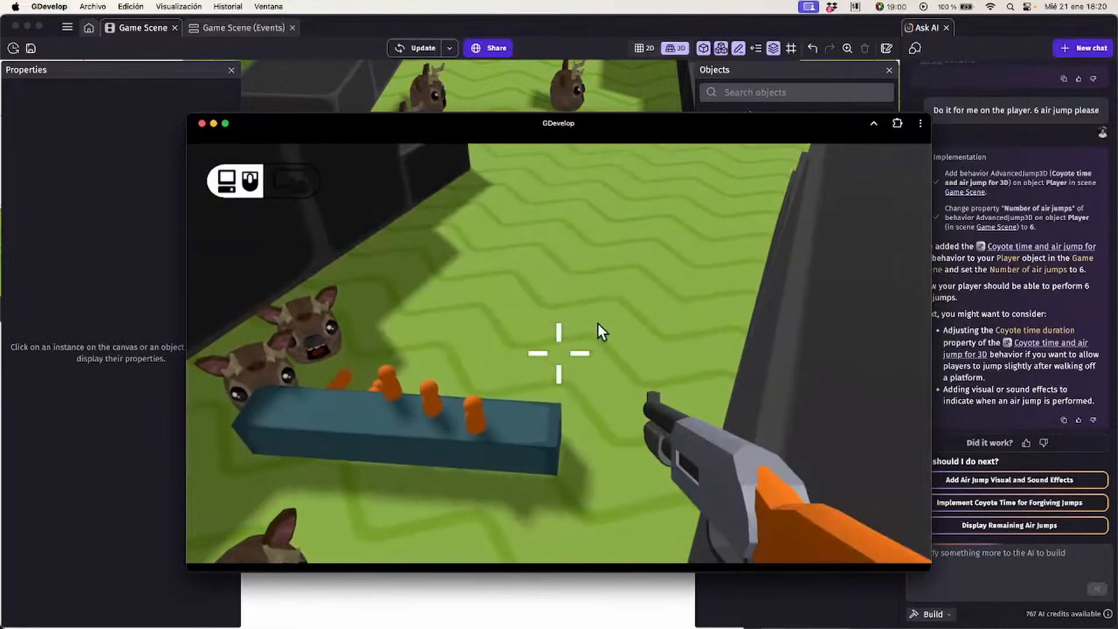
{"action": "left_click", "coordinate": [198, 121]}
Save the project with the Player selected and start a new AI chat
{"action": "left_click", "coordinate": [474, 256]}
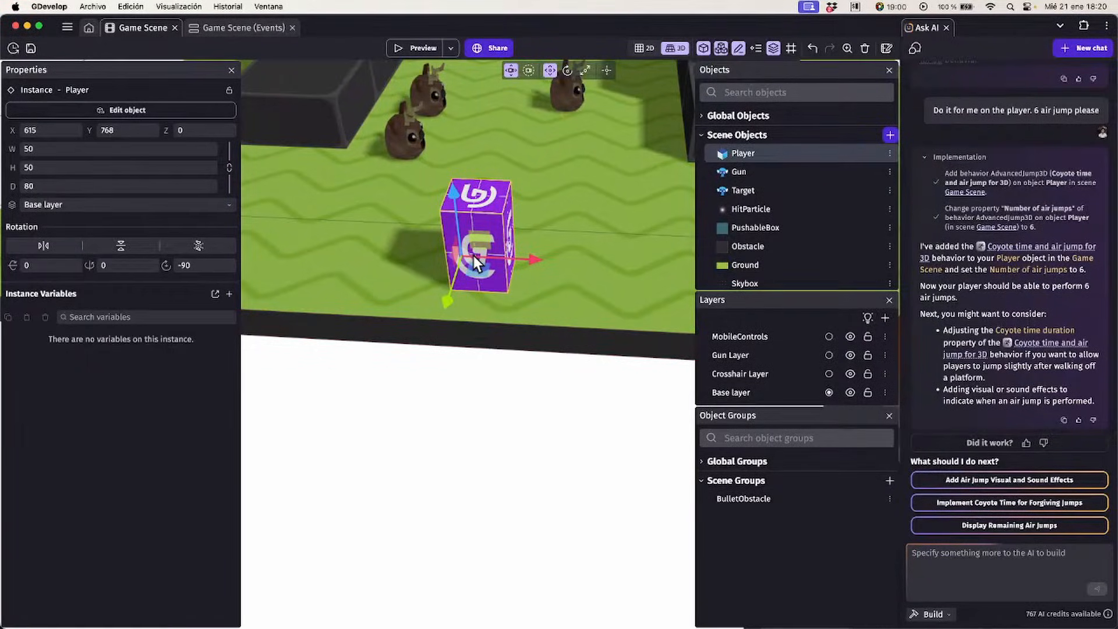
{"action": "key", "text": "super+s"}
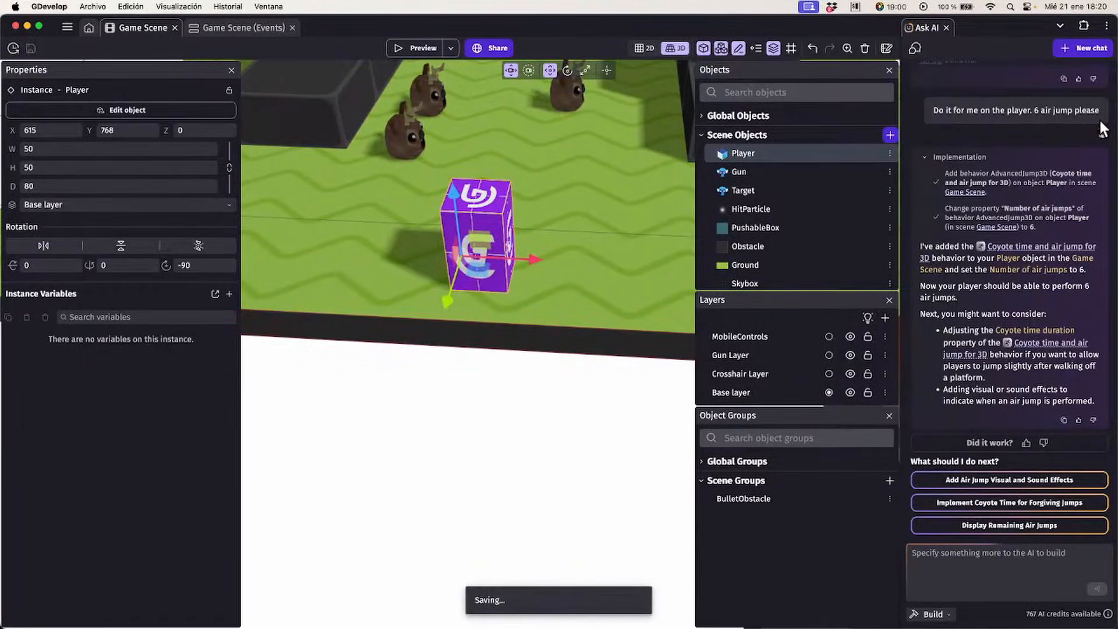
{"action": "left_click", "coordinate": [1078, 49]}
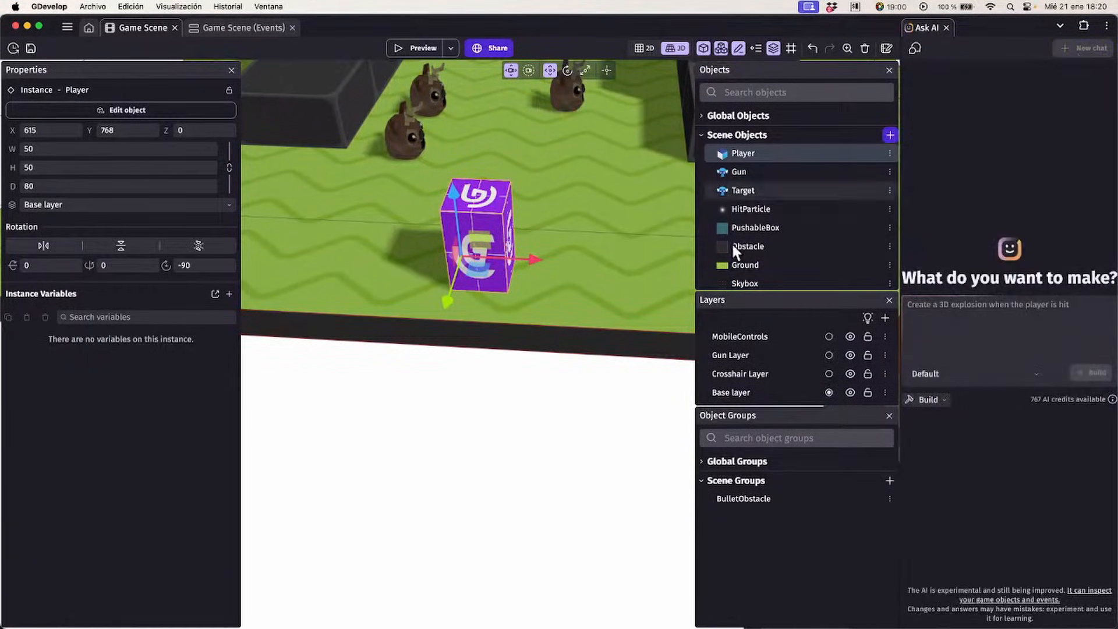
Review the Aiming events that set the Gun's position, and look over the whole level in the Game Scene
{"action": "left_click", "coordinate": [241, 30]}
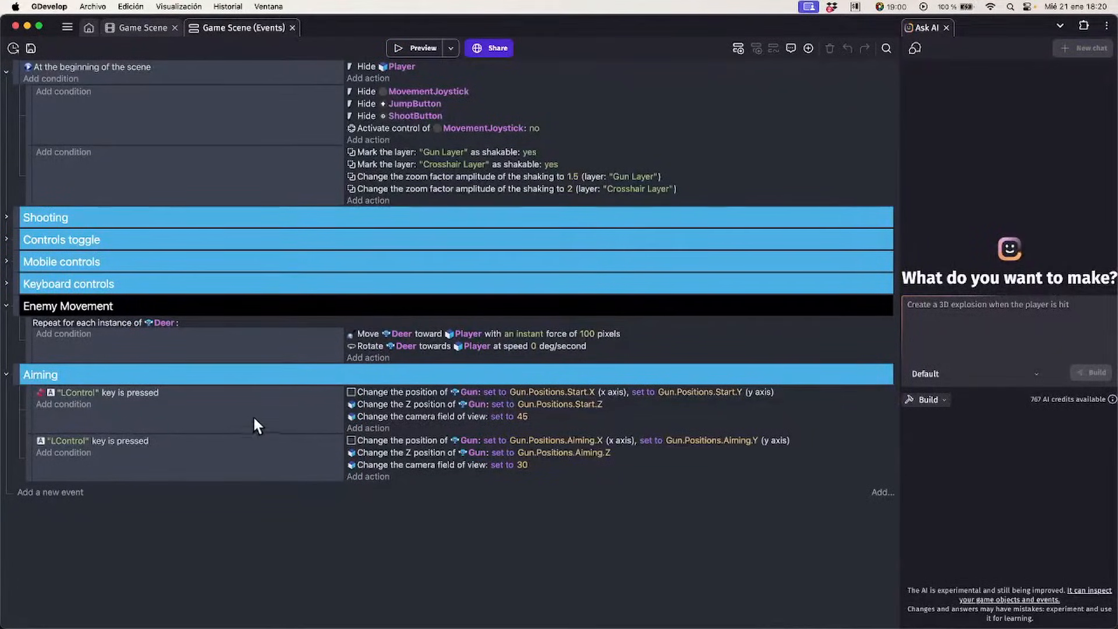
{"action": "left_click", "coordinate": [139, 26]}
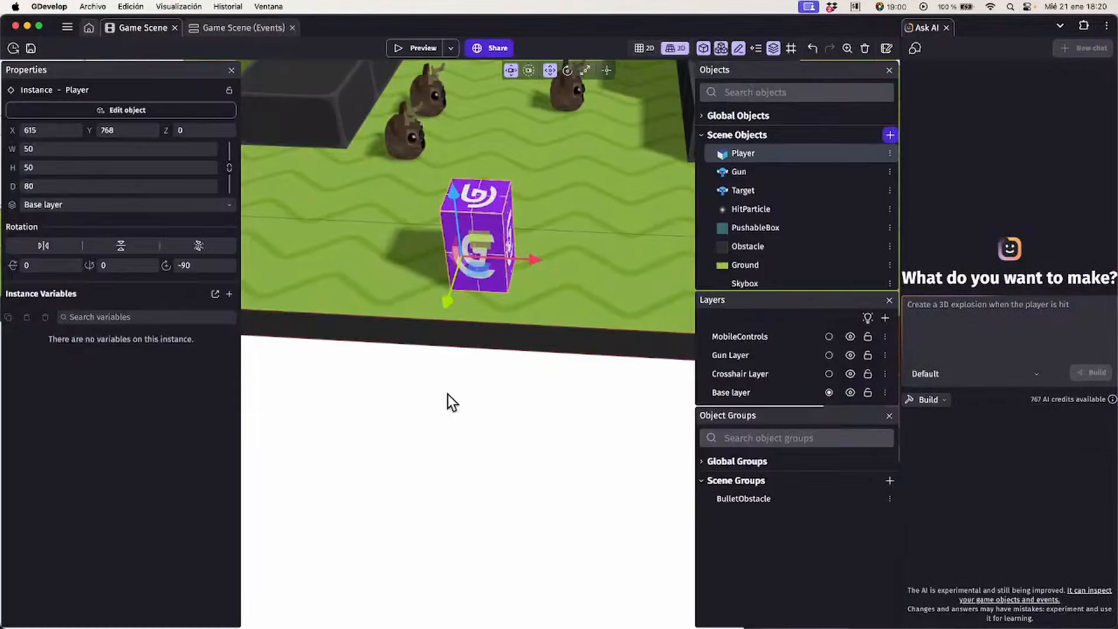
{"action": "left_click", "coordinate": [488, 425]}
{"action": "scroll", "coordinate": [488, 425], "scroll_direction": "down", "scroll_amount": 5}
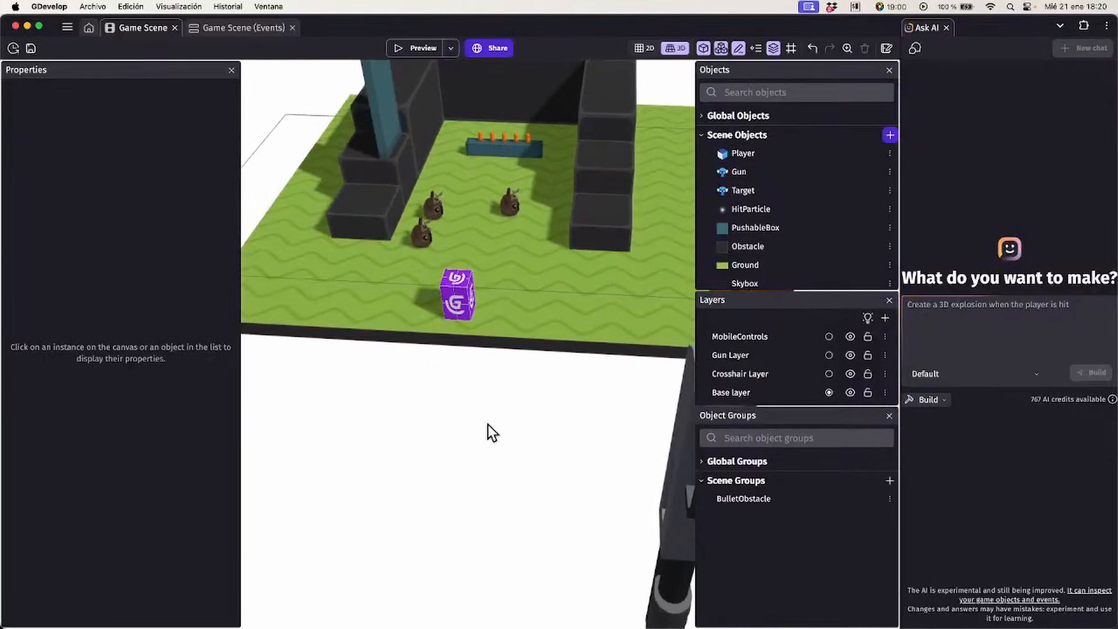
{"action": "left_click", "coordinate": [240, 26]}
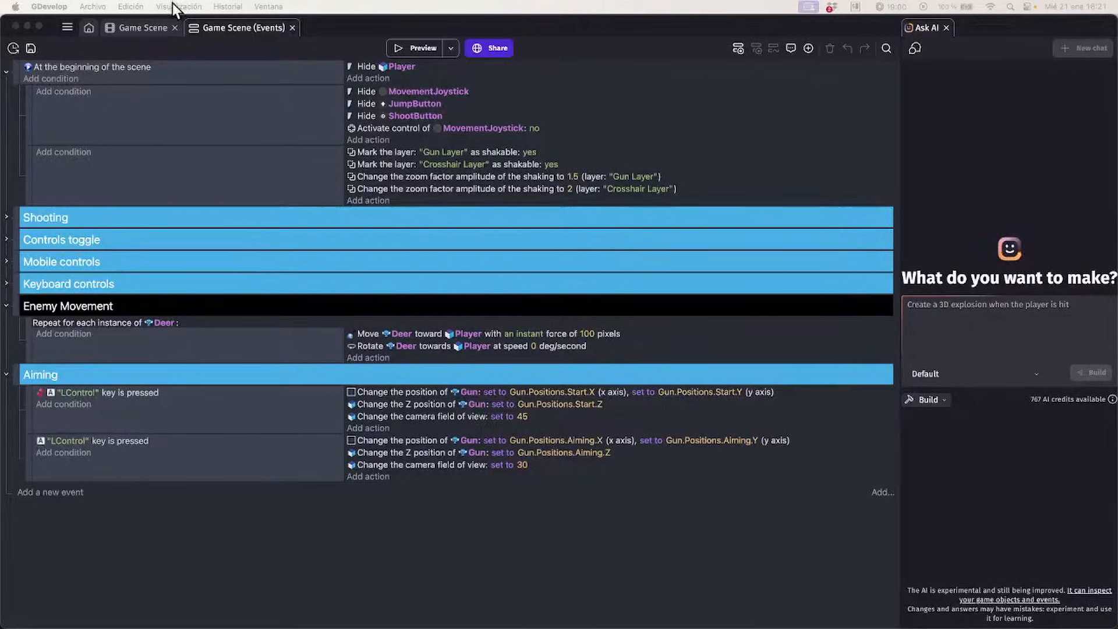
{"action": "left_click", "coordinate": [113, 31]}
{"action": "left_click", "coordinate": [117, 29]}
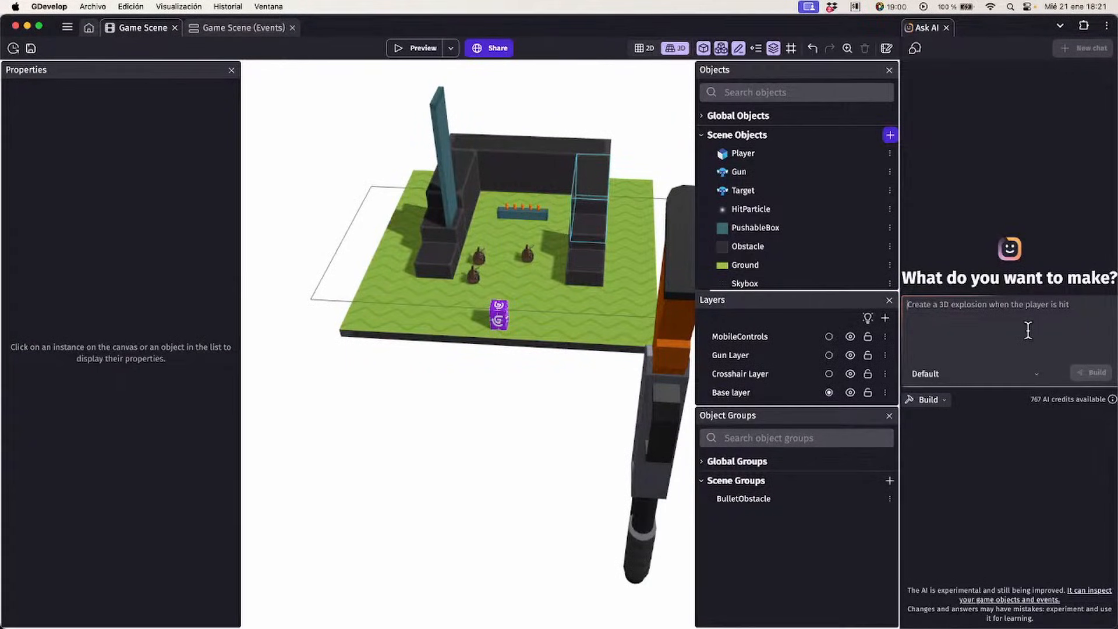
Ask the AI to add tween behavior to the gun and replace the "aiming" group's actions with 0.2-second tweens for position X, Y, Z
{"action": "left_click", "coordinate": [1027, 330]}
{"action": "type", "text": "Add tween behavior to the gu"}
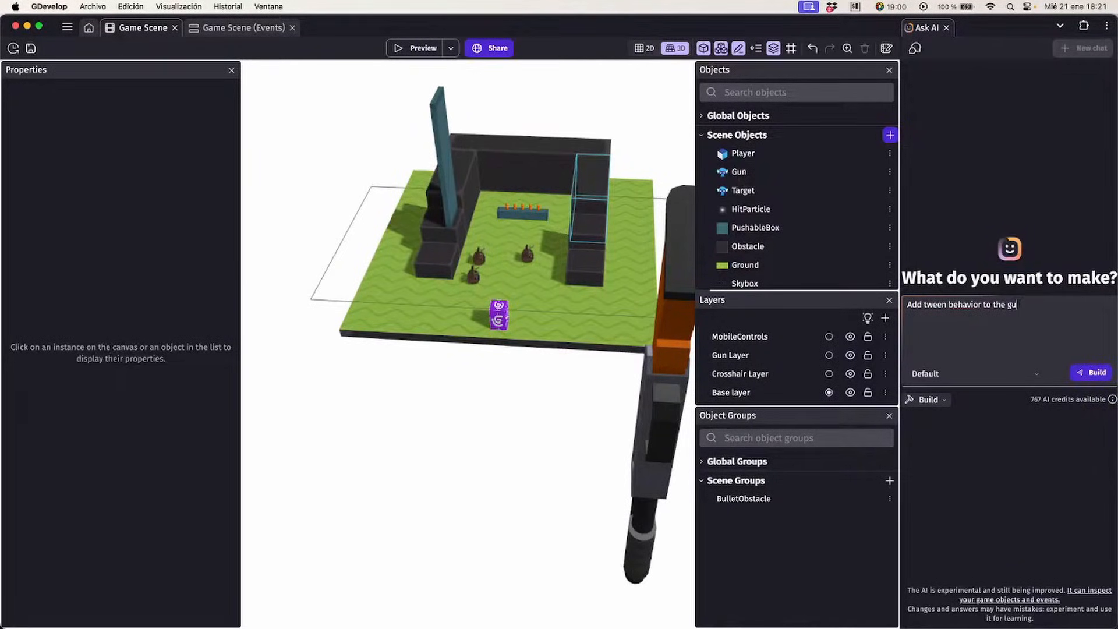
{"action": "type", "text": "replace the ad"}
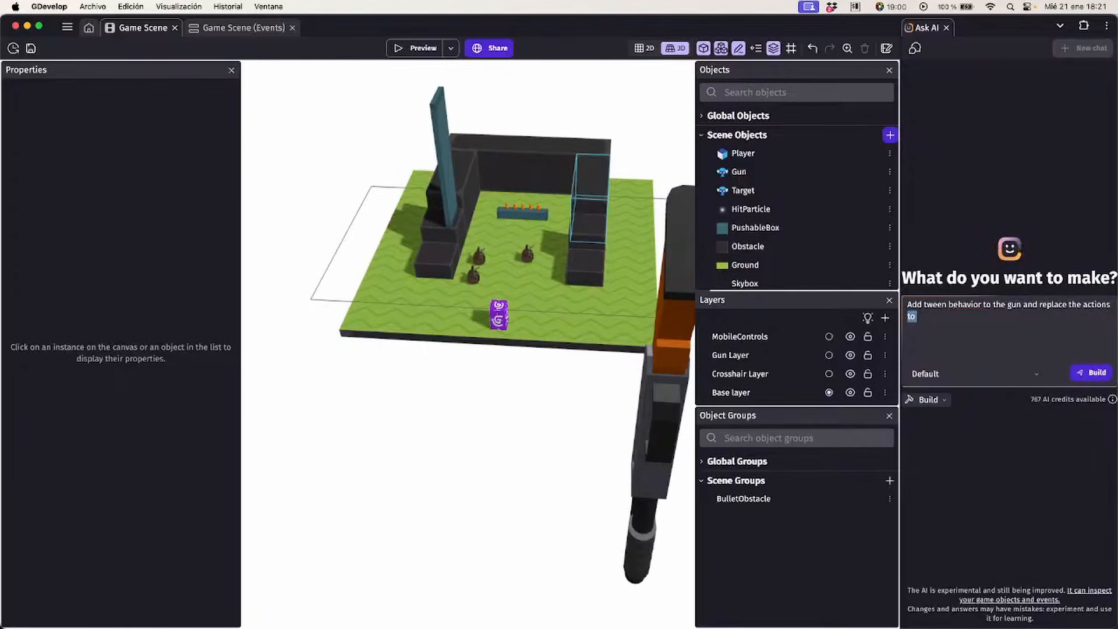
{"action": "left_click", "coordinate": [216, 29]}
{"action": "left_click", "coordinate": [140, 28]}
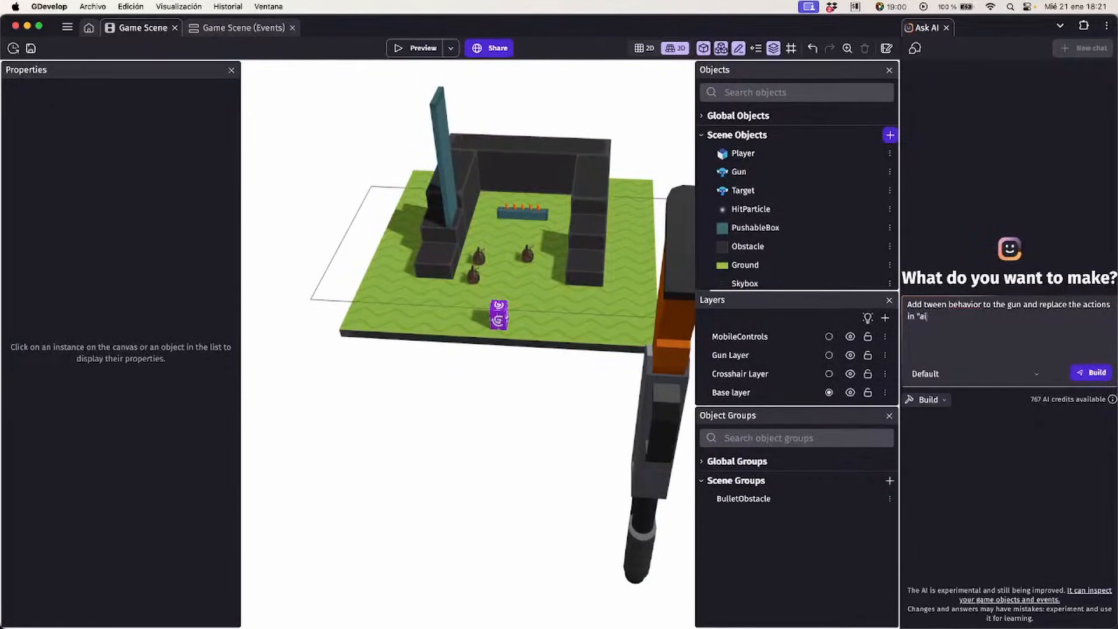
{"action": "left_click", "coordinate": [946, 316]}
{"action": "type", "text": "\""}
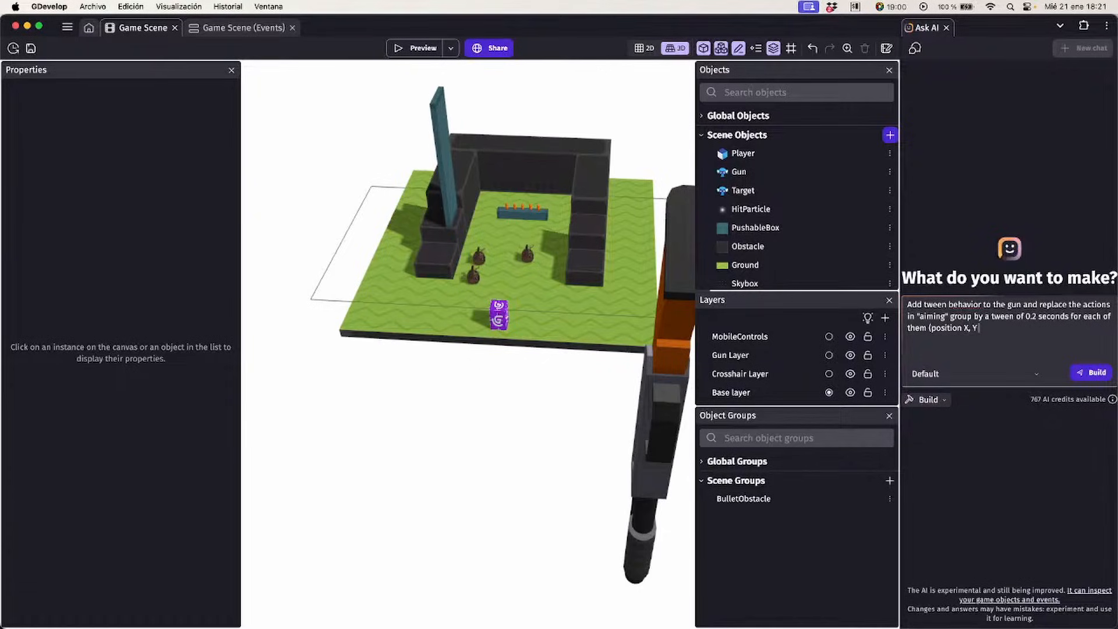
{"action": "type", "text": "Z)"}
{"action": "left_click", "coordinate": [1077, 371]}
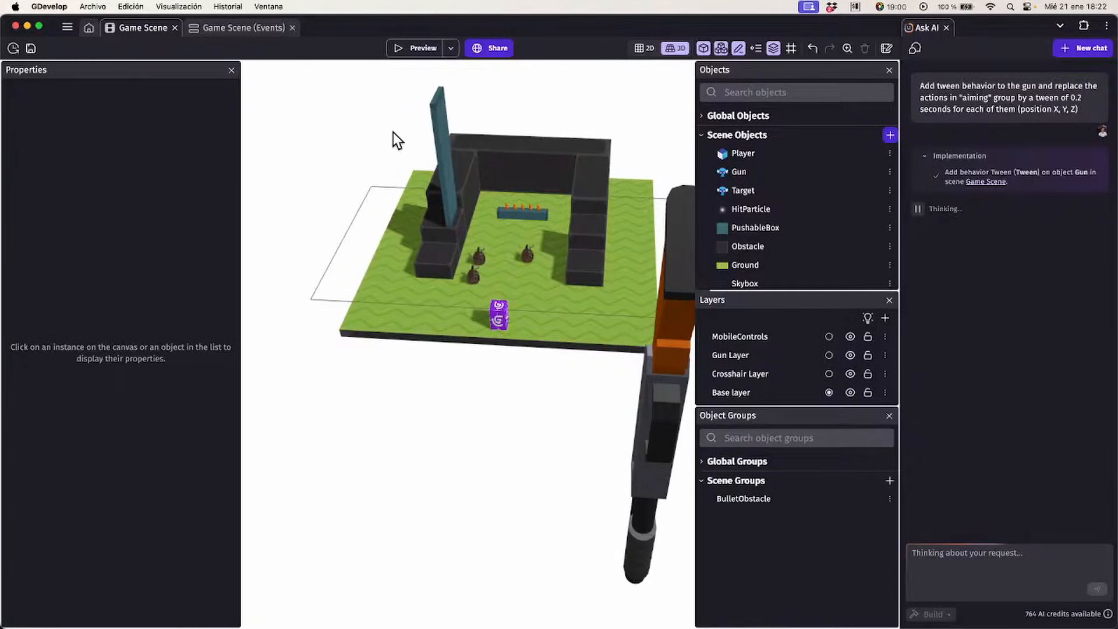
Examine the AI's detailed descriptions of both planned event changes for the Gun's Start and Aiming positions alongside the Game Scene events
{"action": "left_click", "coordinate": [254, 29]}
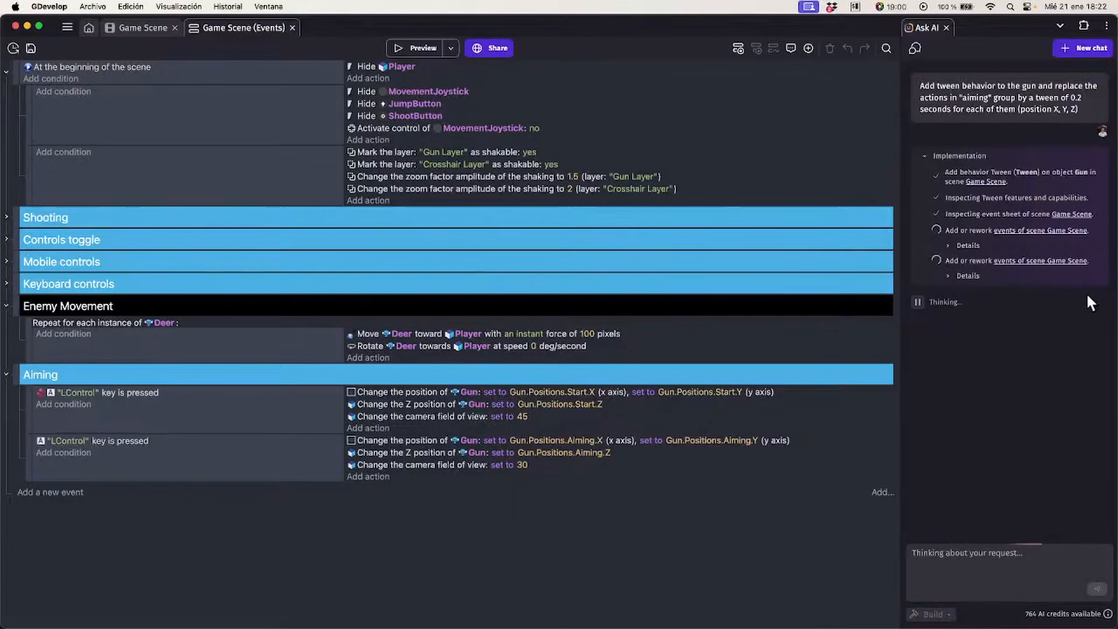
{"action": "left_click", "coordinate": [964, 245]}
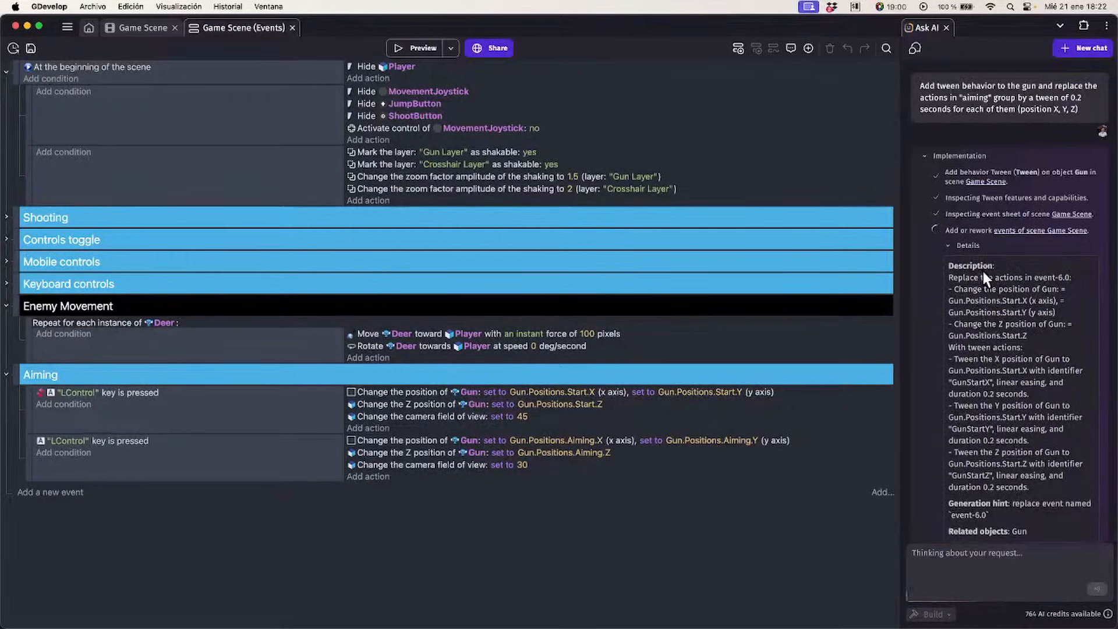
{"action": "scroll", "coordinate": [983, 271], "scroll_direction": "down", "scroll_amount": 2}
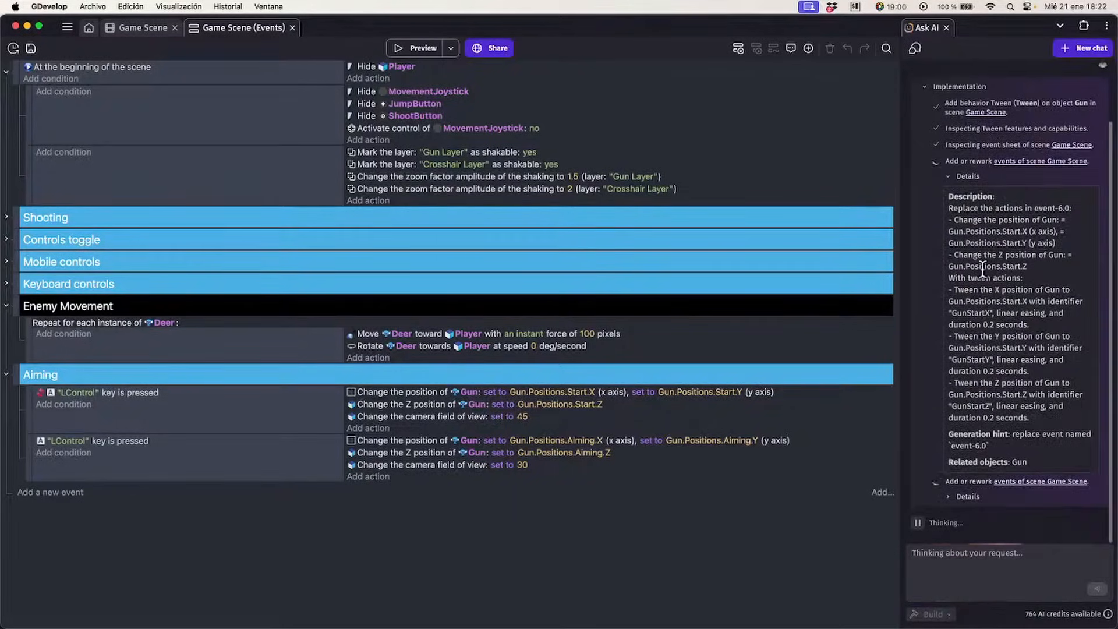
{"action": "left_click", "coordinate": [970, 496]}
{"action": "scroll", "coordinate": [984, 408], "scroll_direction": "down", "scroll_amount": 8}
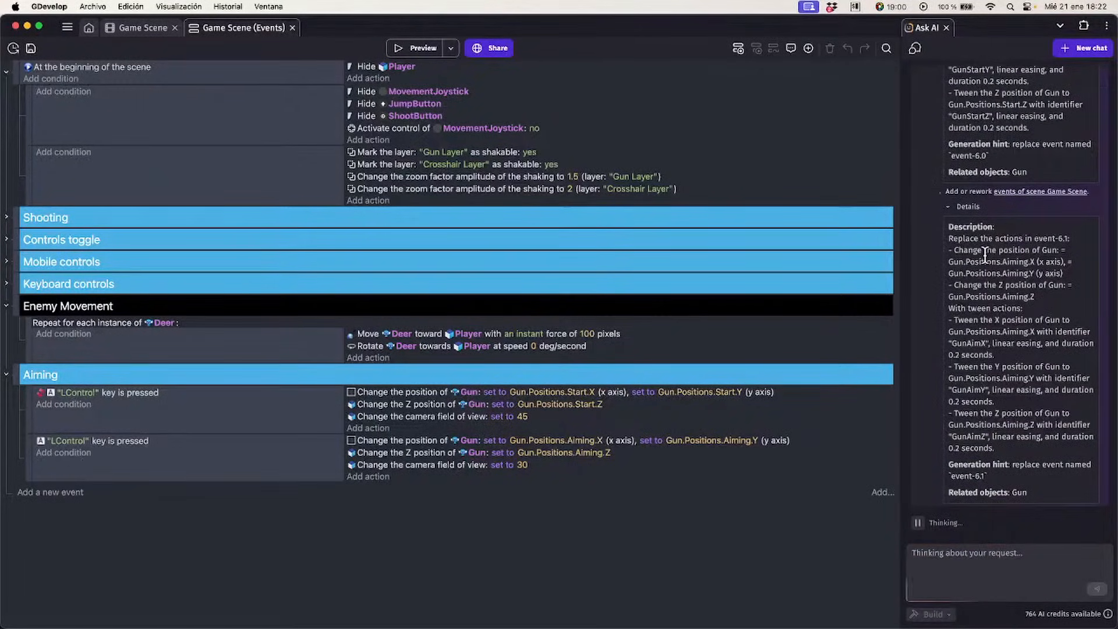
{"action": "scroll", "coordinate": [985, 255], "scroll_direction": "up", "scroll_amount": 4}
{"action": "scroll", "coordinate": [985, 257], "scroll_direction": "down", "scroll_amount": 2}
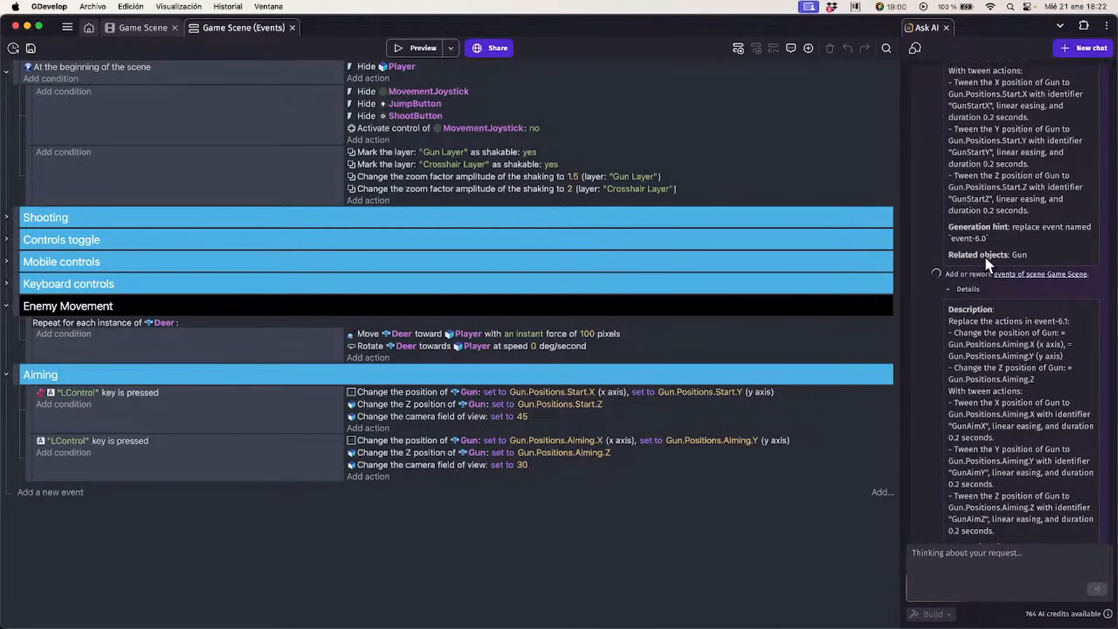
{"action": "scroll", "coordinate": [985, 254], "scroll_direction": "up", "scroll_amount": 3}
{"action": "scroll", "coordinate": [984, 253], "scroll_direction": "up", "scroll_amount": 2}
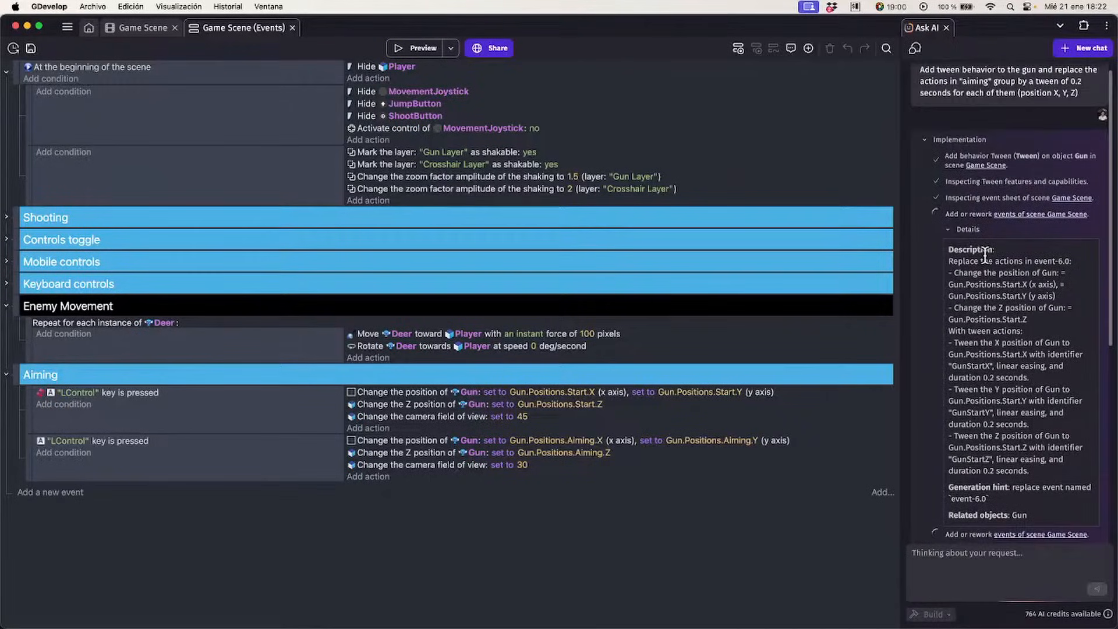
{"action": "left_click", "coordinate": [968, 228]}
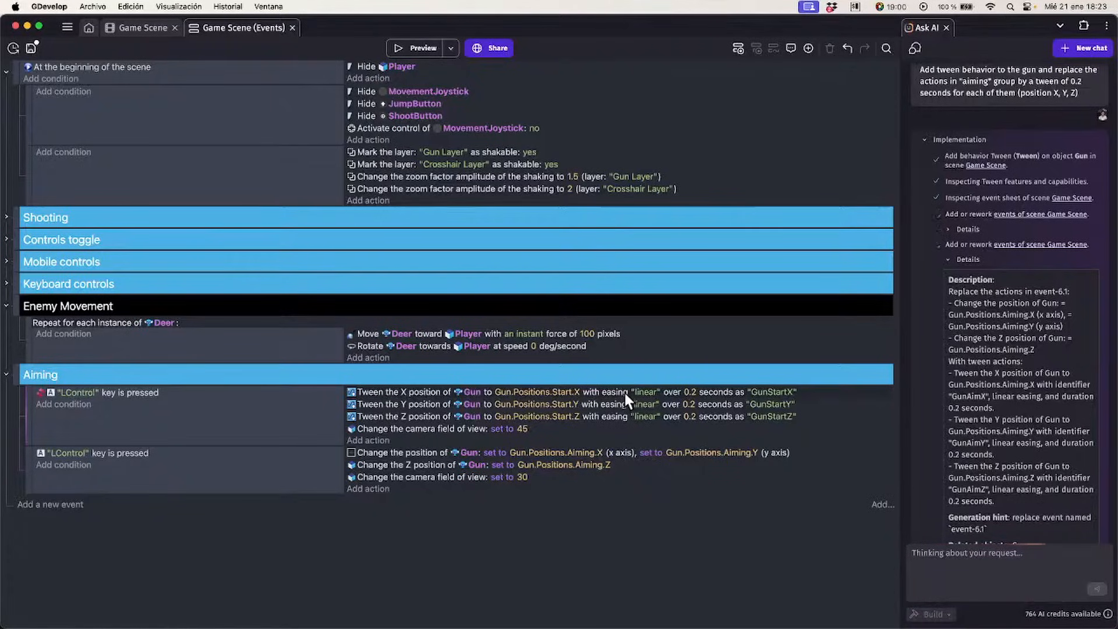
Compare the new tween actions in the first Aiming event with the AI's description for event-6.1
{"action": "scroll", "coordinate": [981, 312], "scroll_direction": "down", "scroll_amount": 2}
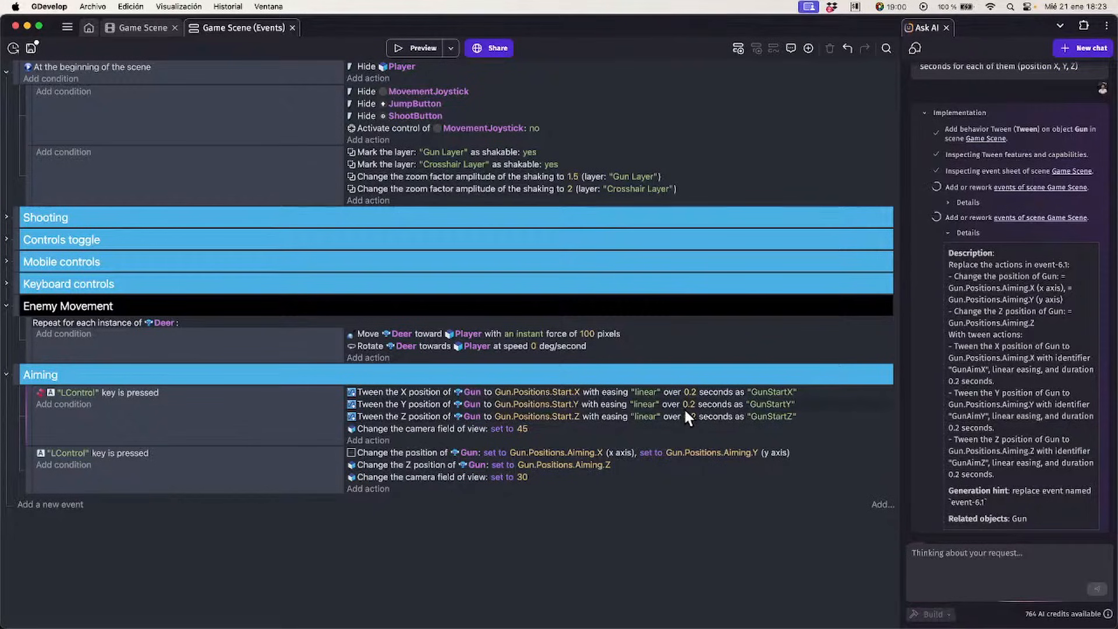
{"action": "left_click", "coordinate": [252, 422]}
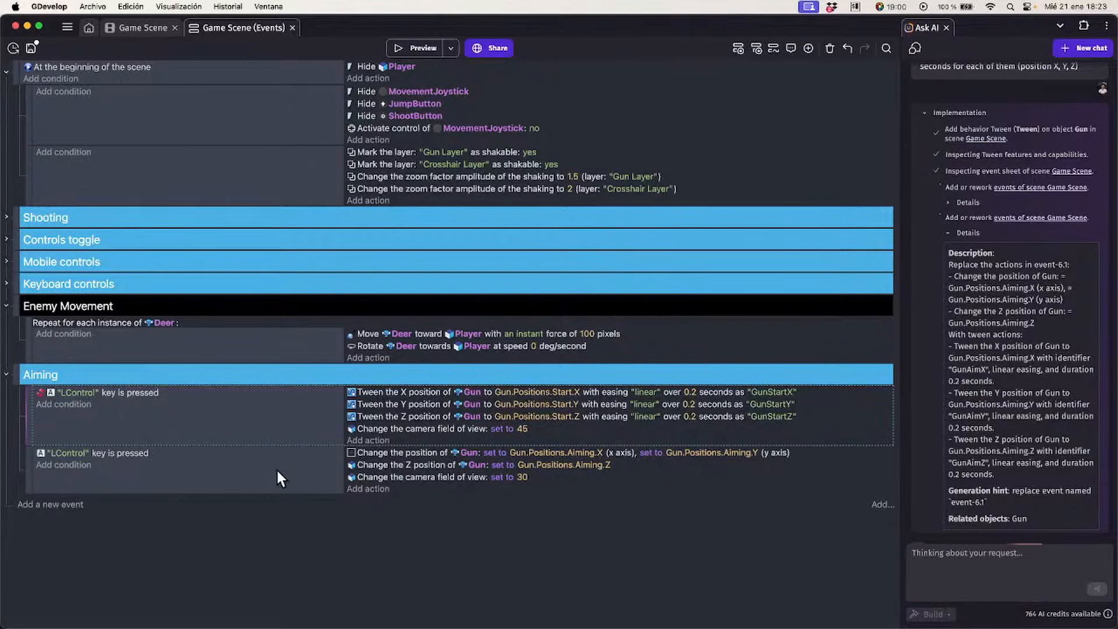
{"action": "scroll", "coordinate": [1068, 401], "scroll_direction": "down", "scroll_amount": 1}
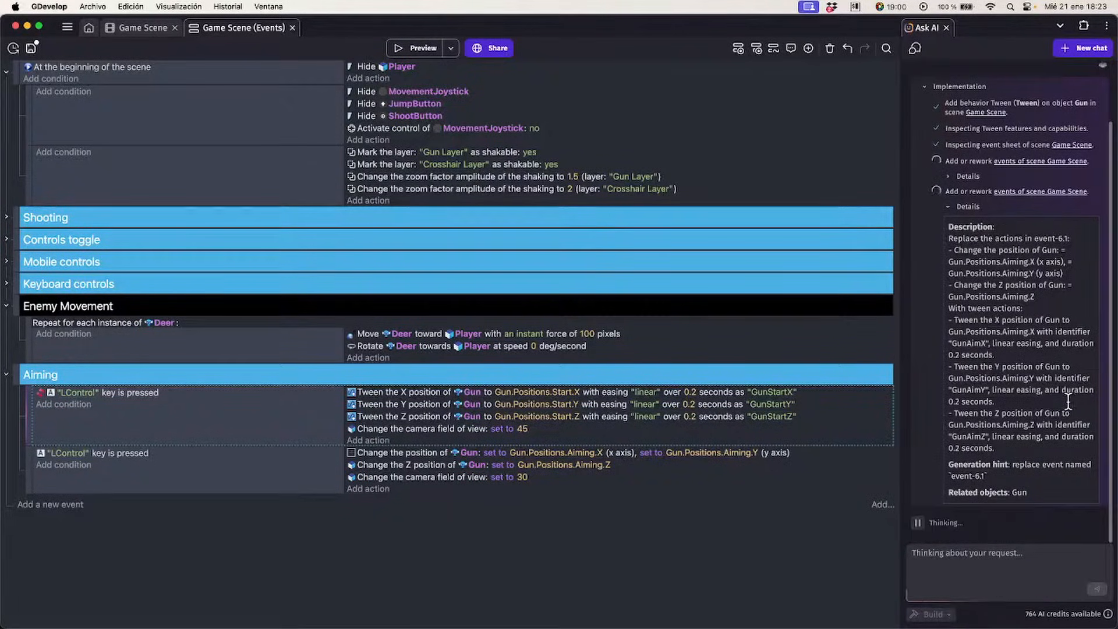
{"action": "scroll", "coordinate": [1053, 400], "scroll_direction": "up", "scroll_amount": 2}
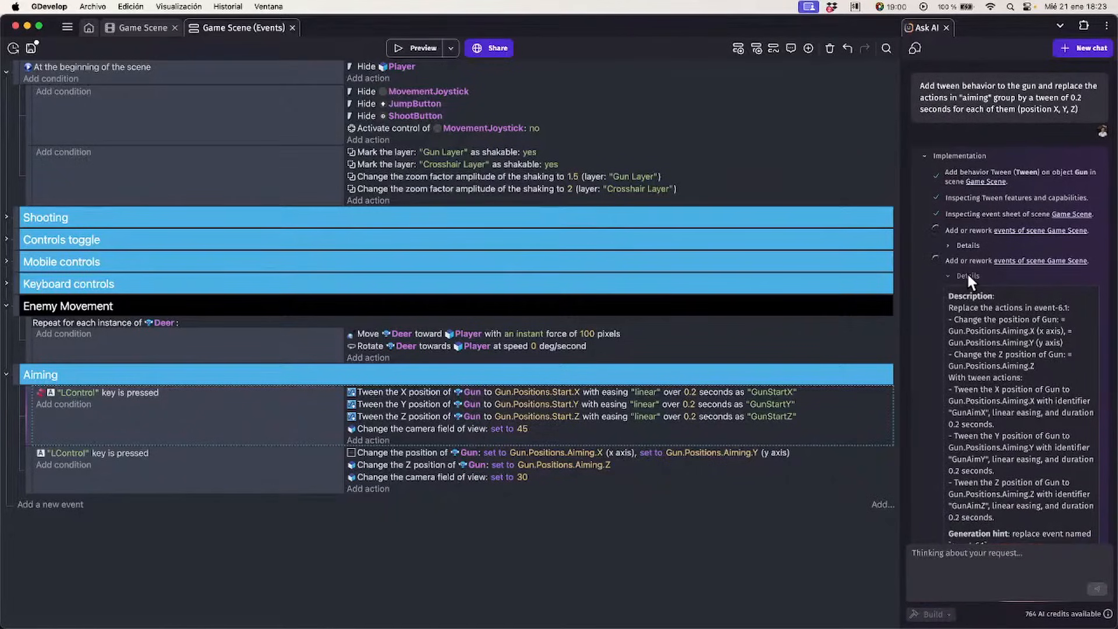
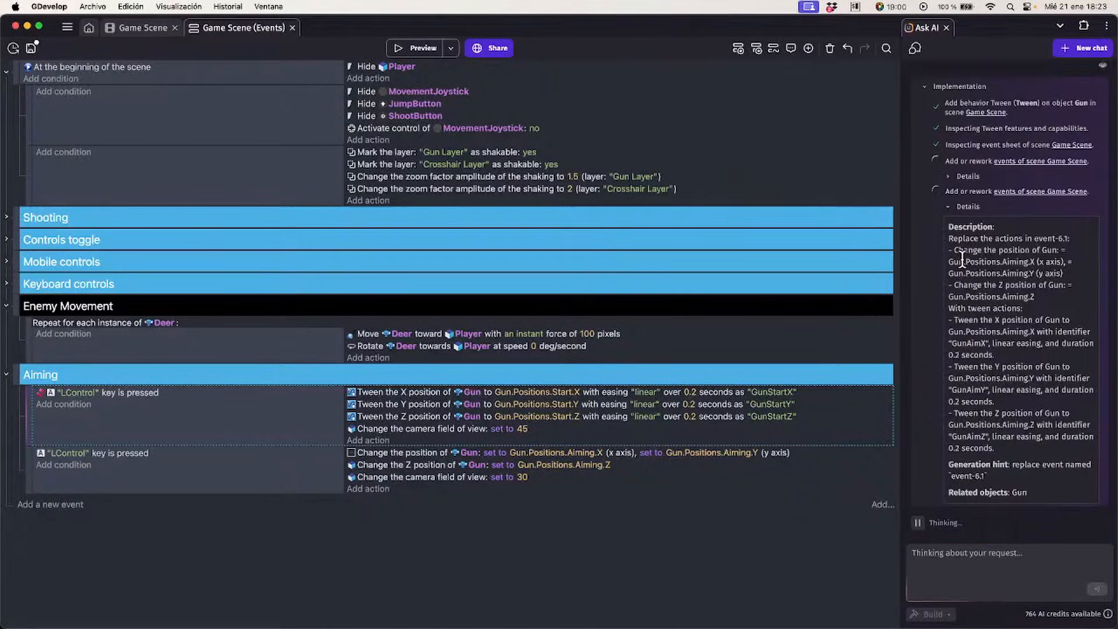
{"action": "scroll", "coordinate": [982, 232], "scroll_direction": "up", "scroll_amount": 2}
{"action": "scroll", "coordinate": [973, 233], "scroll_direction": "down", "scroll_amount": 2}
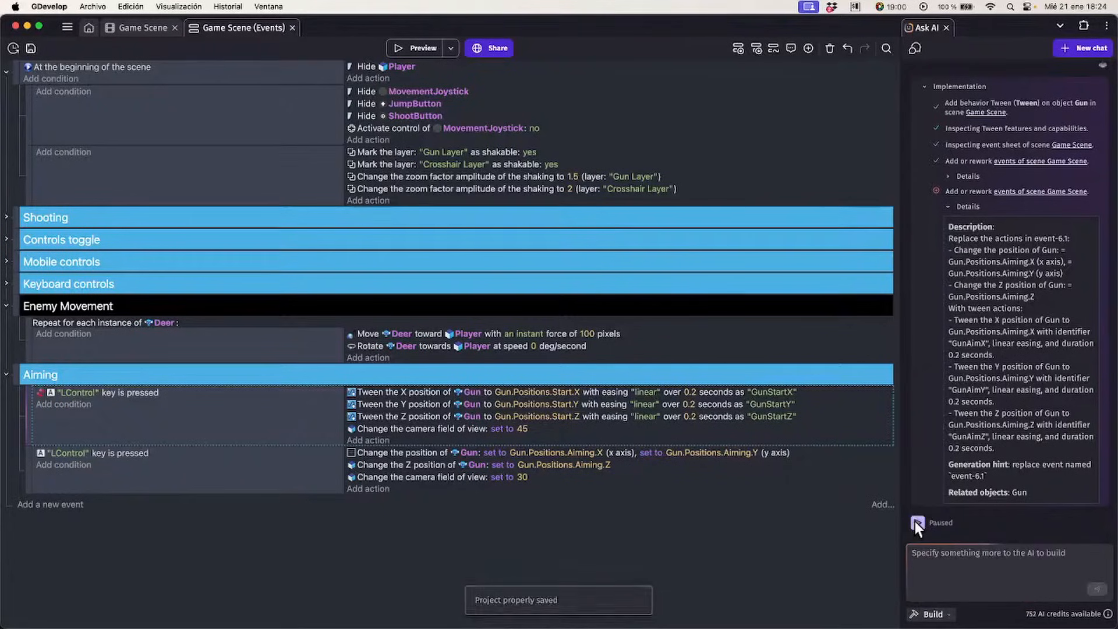
Resume the AI's implementation until its next planned Game Scene change, and examine that change's detailed description
{"action": "left_click", "coordinate": [917, 522]}
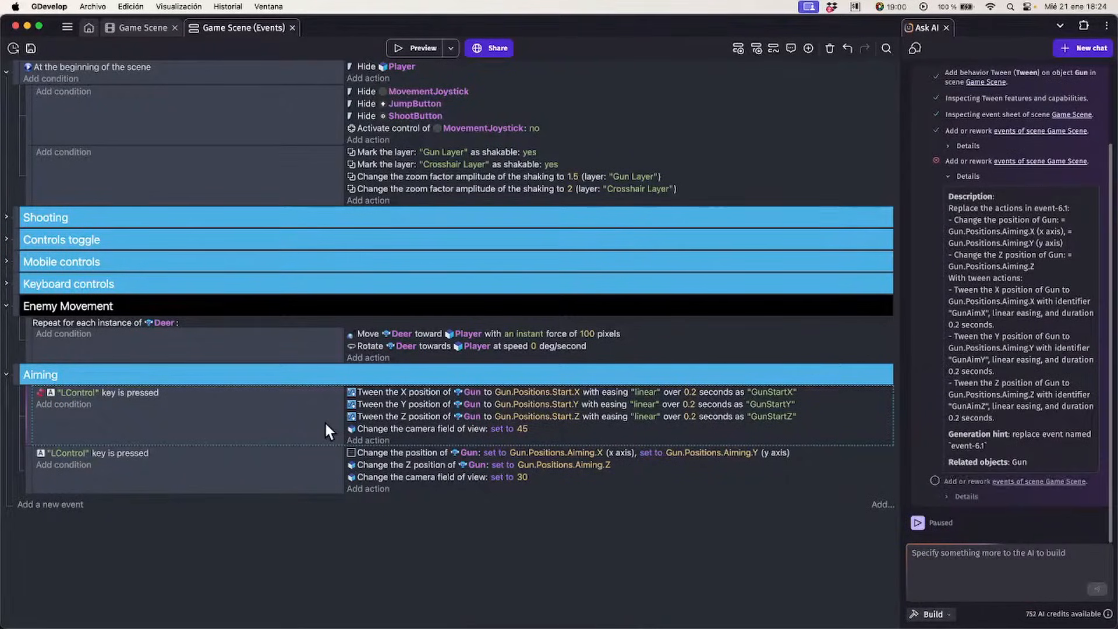
{"action": "left_click", "coordinate": [946, 496]}
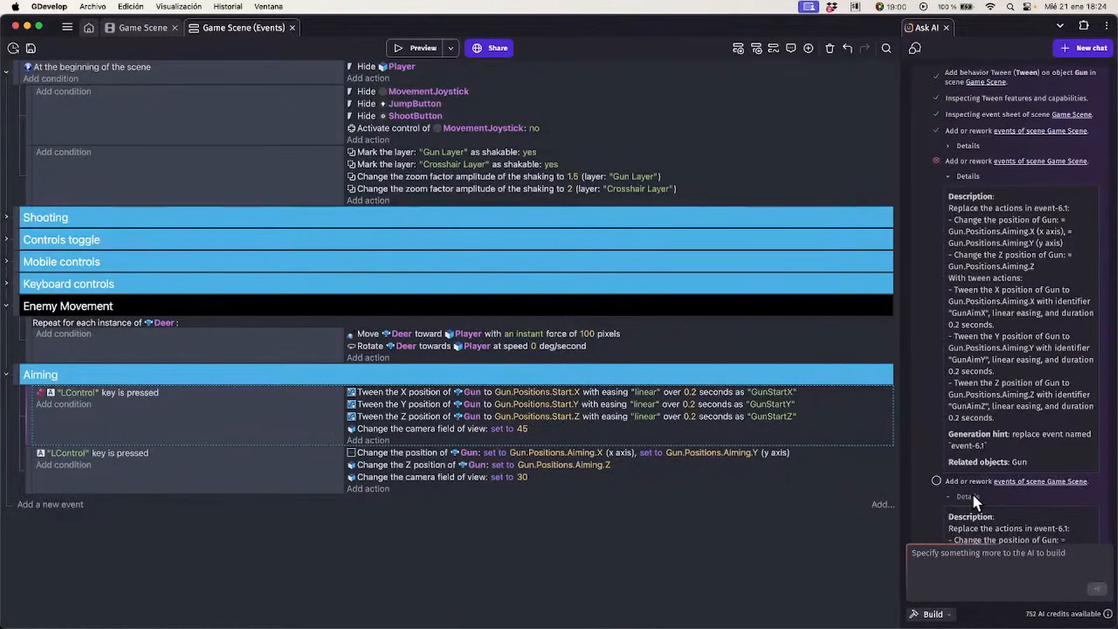
{"action": "scroll", "coordinate": [972, 492], "scroll_direction": "down", "scroll_amount": 3}
{"action": "left_click", "coordinate": [968, 369]}
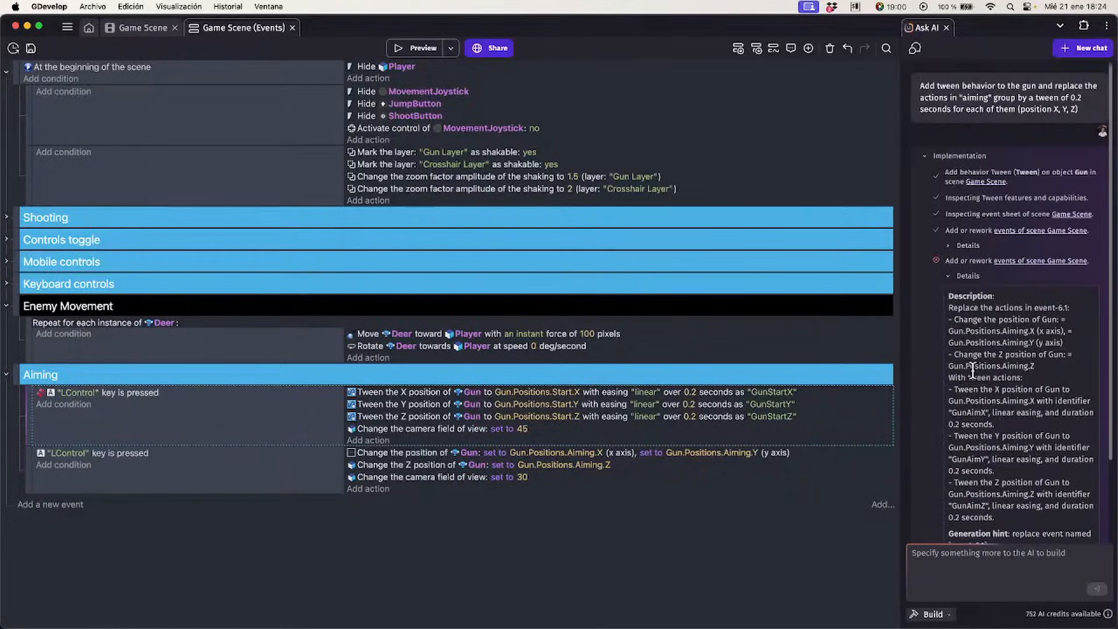
{"action": "left_click", "coordinate": [956, 271]}
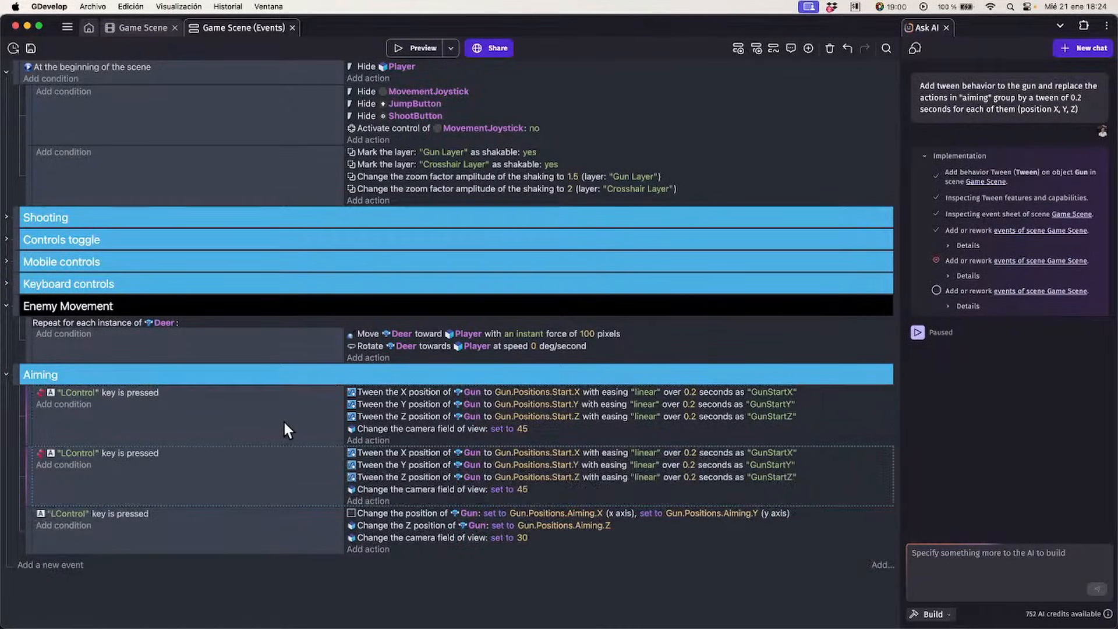
Replace the second Aiming event with a duplicate of the first and remove the inversion from its "LControl" key condition
{"action": "right_click", "coordinate": [149, 451]}
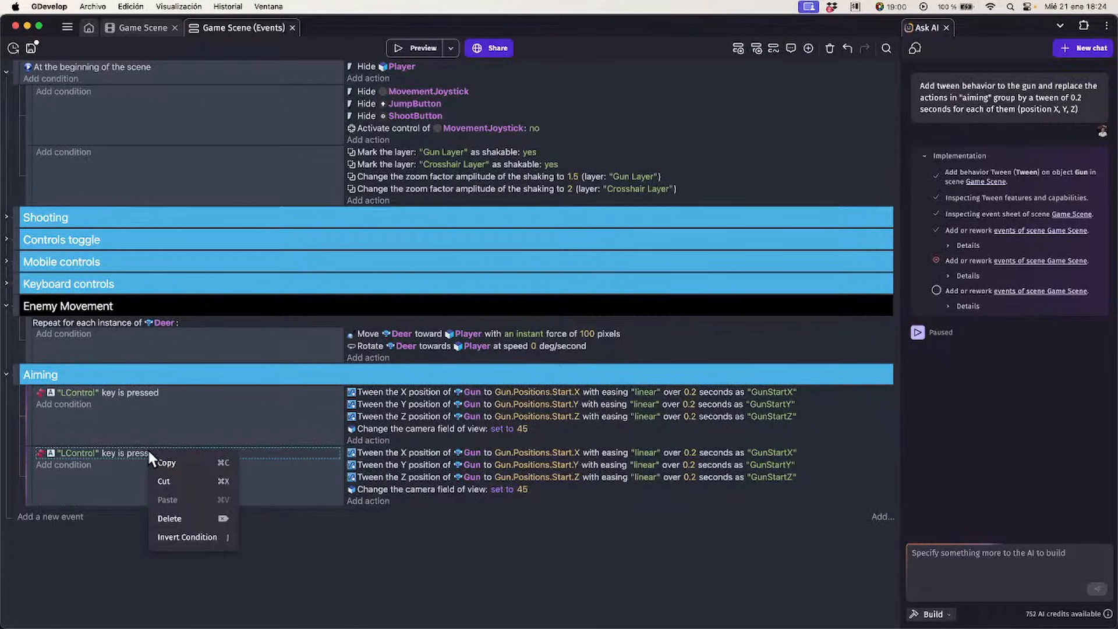
{"action": "left_click", "coordinate": [196, 533]}
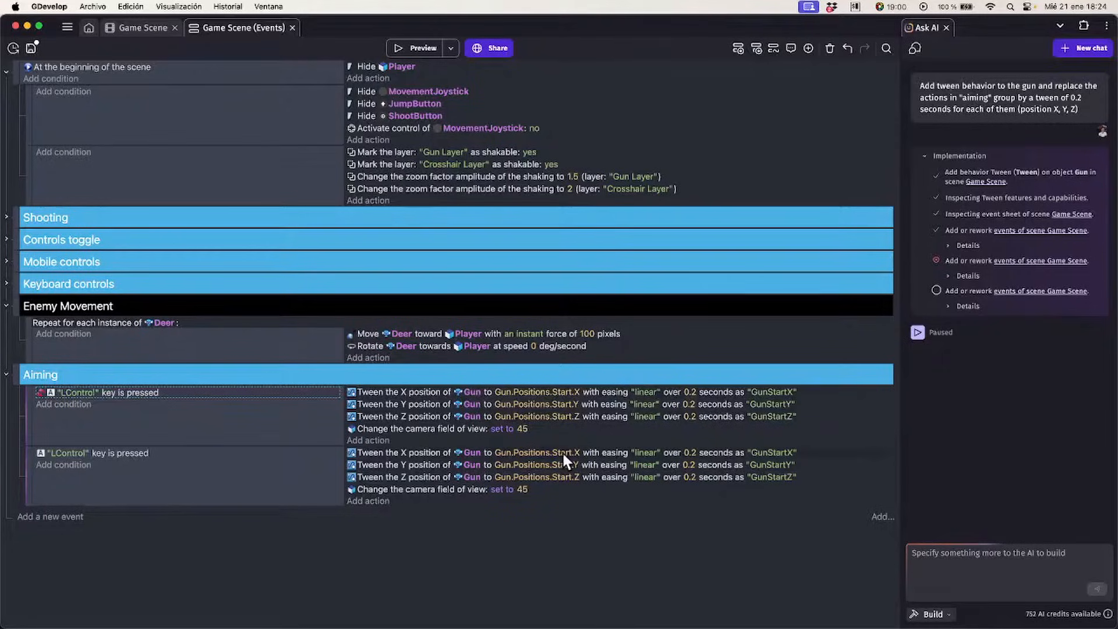
Set the X tween target in the second Aiming event to Gun.Positions.Aiming.X
{"action": "left_click", "coordinate": [537, 452]}
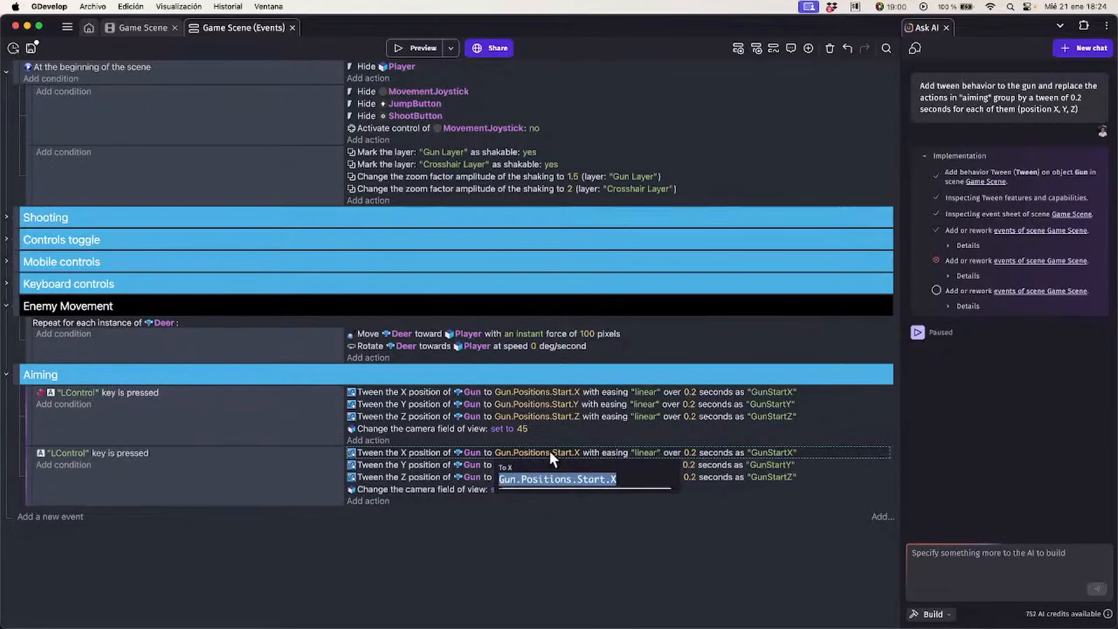
{"action": "double_click", "coordinate": [587, 478]}
{"action": "type", "text": "Aiming"}
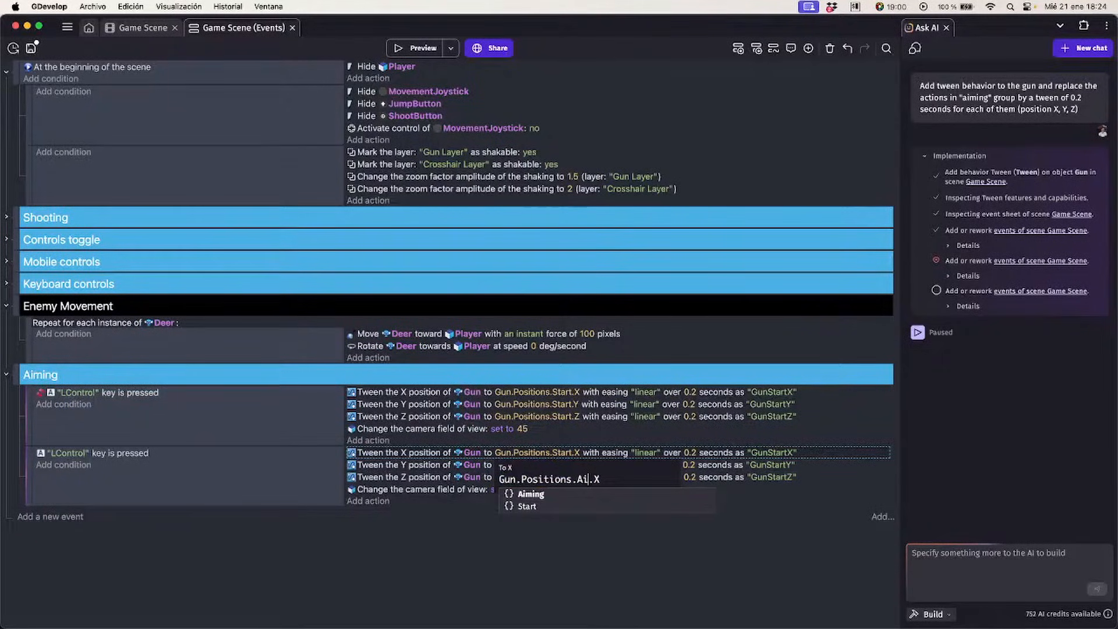
{"action": "double_click", "coordinate": [591, 479]}
{"action": "key", "text": "super+c"}
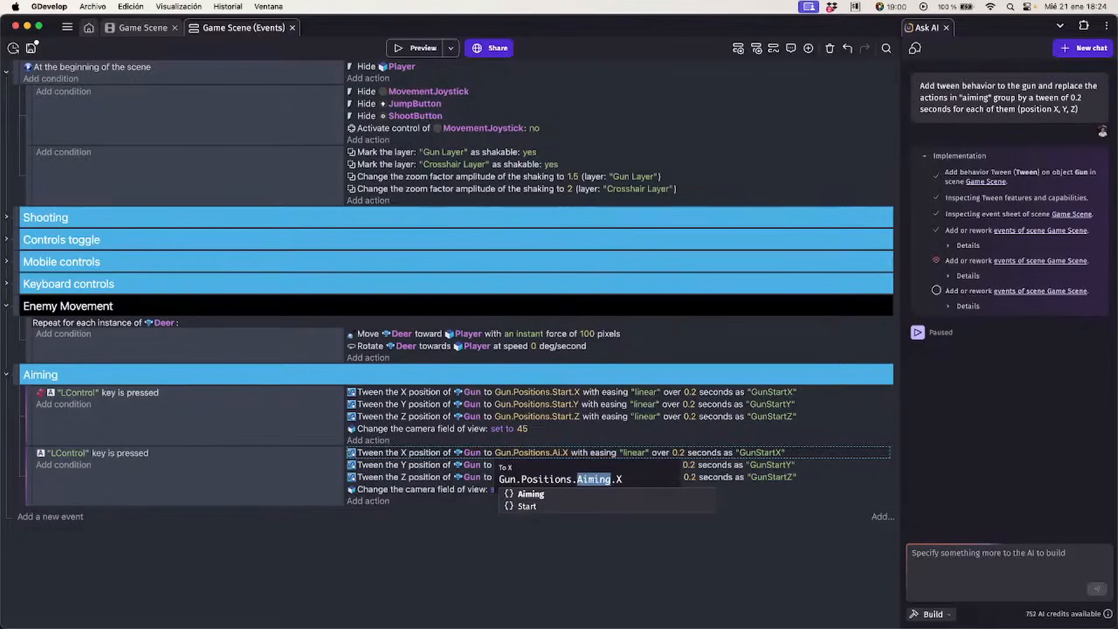
{"action": "left_click", "coordinate": [609, 446]}
Set the Y and Z tween targets in the second Aiming event to Gun.Positions.Aiming.Y and Gun.Positions.Aiming.Z
{"action": "left_click", "coordinate": [560, 464]}
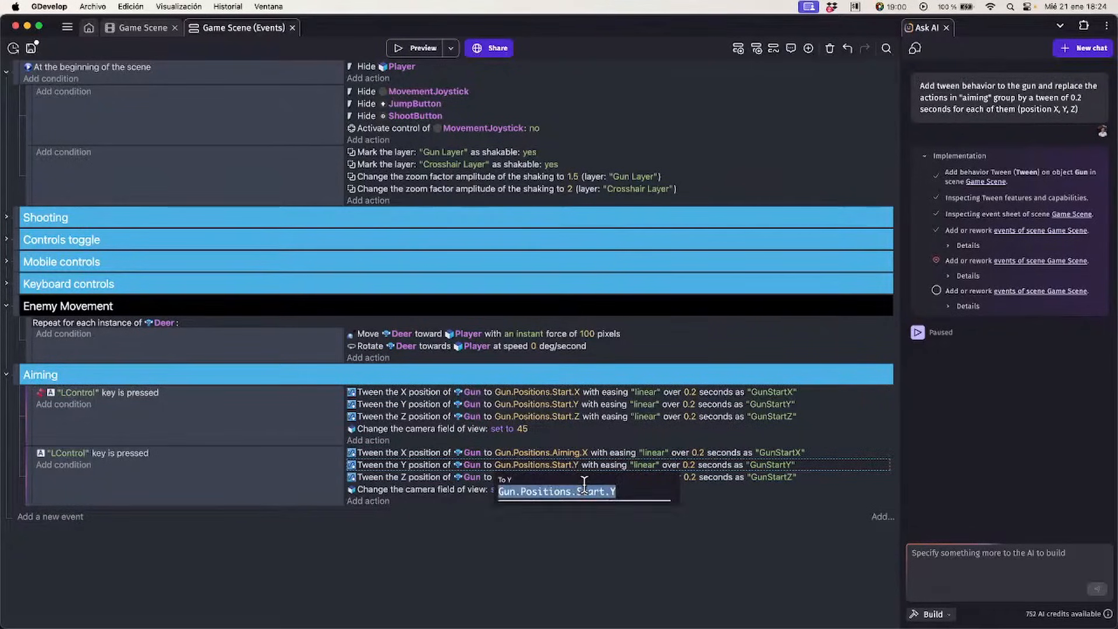
{"action": "double_click", "coordinate": [585, 490]}
{"action": "key", "text": "super+v"}
{"action": "left_click", "coordinate": [603, 444]}
{"action": "left_click", "coordinate": [565, 478]}
{"action": "double_click", "coordinate": [586, 501]}
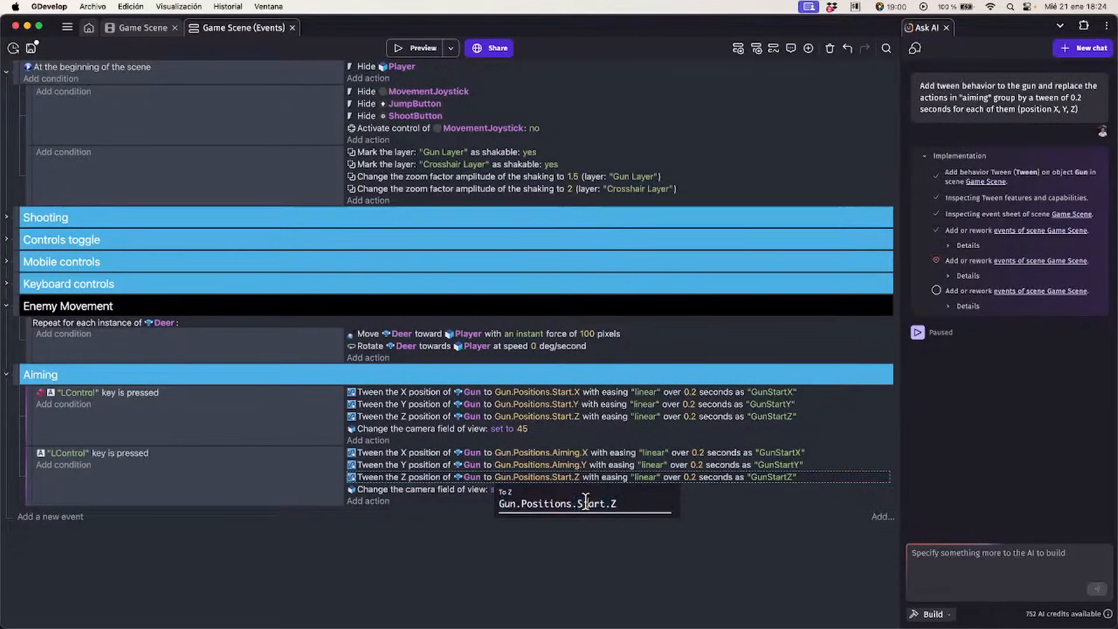
{"action": "key", "text": "super+v"}
{"action": "left_click", "coordinate": [613, 441]}
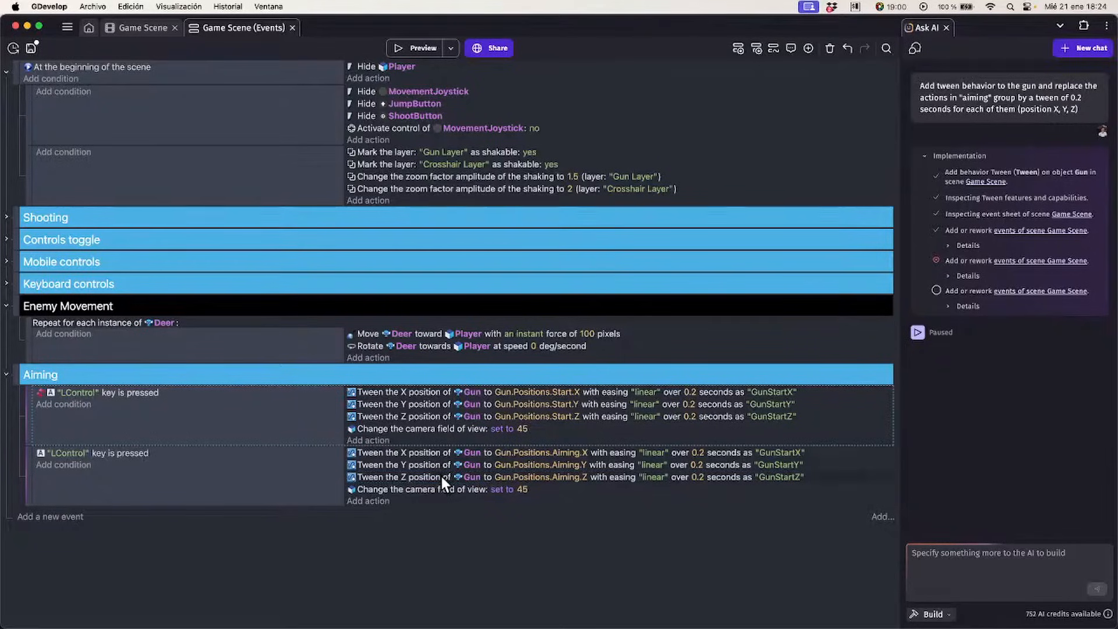
Set the camera field of view in the second Aiming event to 30
{"action": "left_click", "coordinate": [522, 489]}
{"action": "type", "text": "30"}
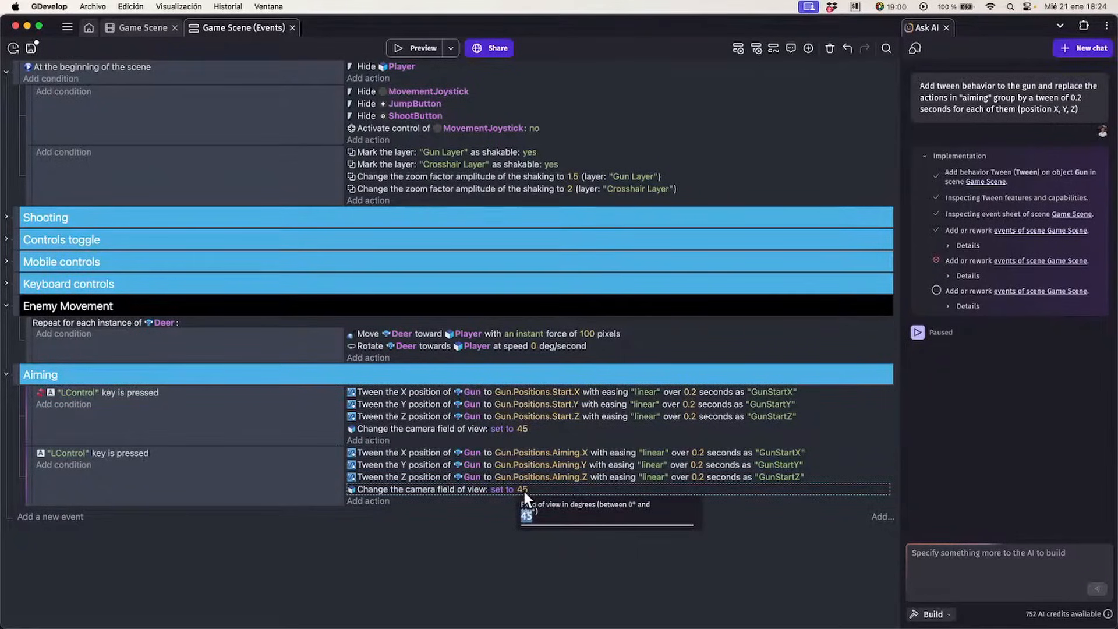
{"action": "left_click", "coordinate": [287, 489]}
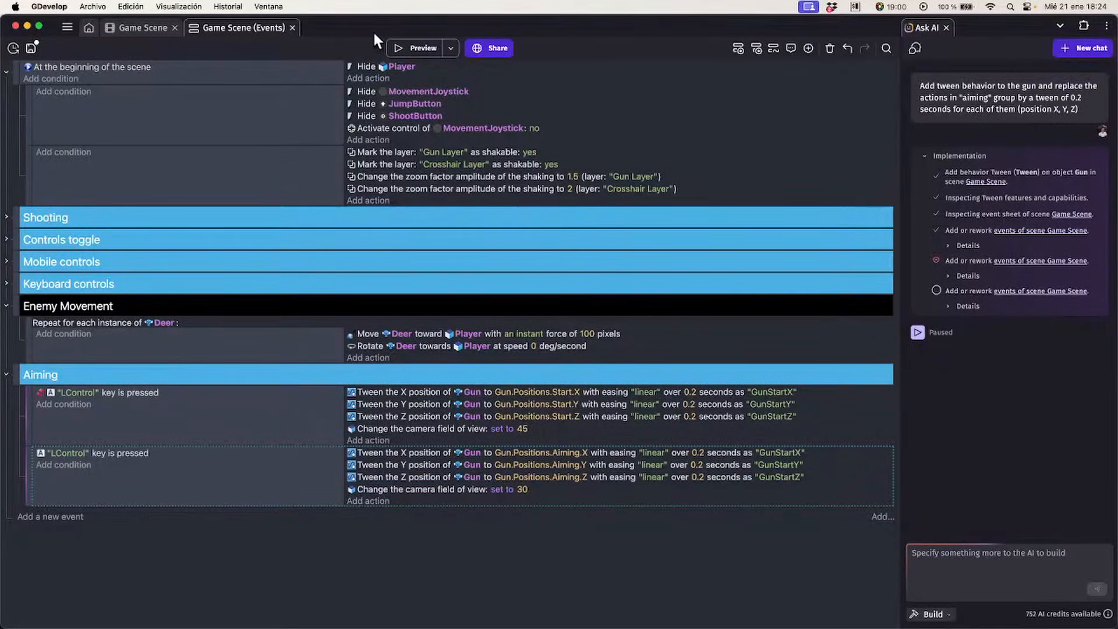
Preview the game and test the Gun's tweened aiming repeatedly while moving and jumping around the level, ending with the preview closed
{"action": "left_click", "coordinate": [411, 46]}
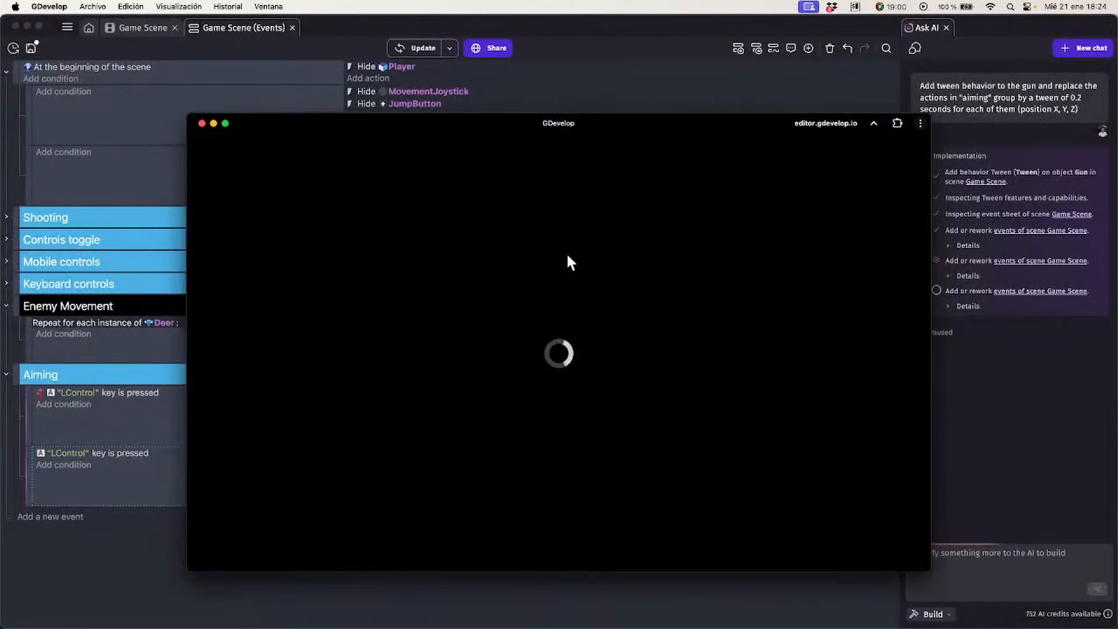
{"action": "key", "text": "w"}
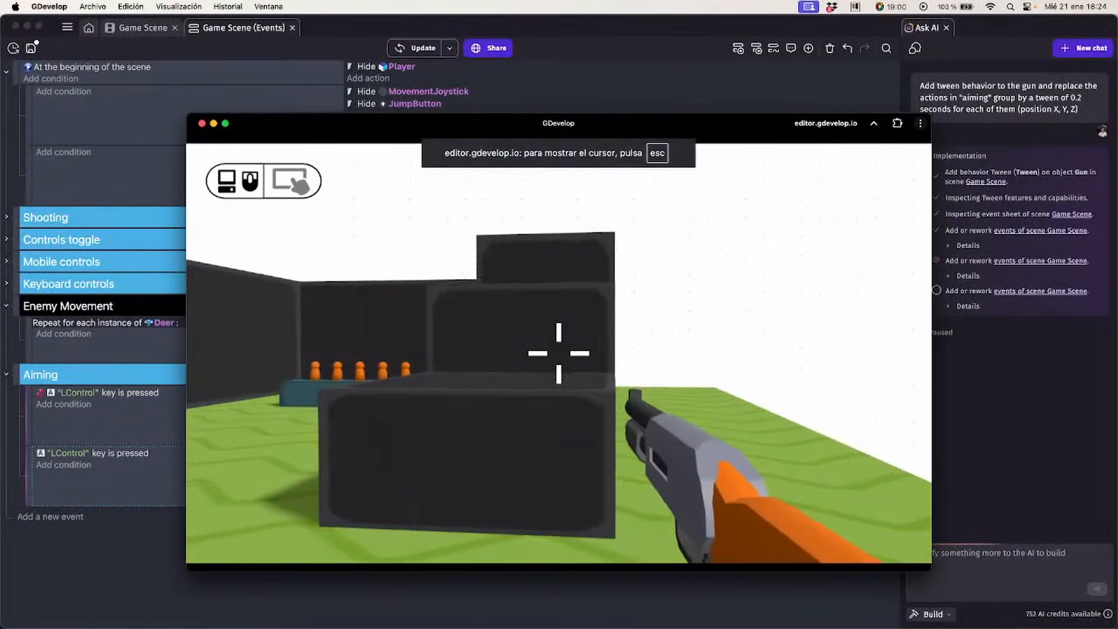
{"action": "key", "text": "space"}
{"action": "key", "text": "ctrl"}
{"action": "key", "text": "space"}
{"action": "key", "text": "ctrl"}
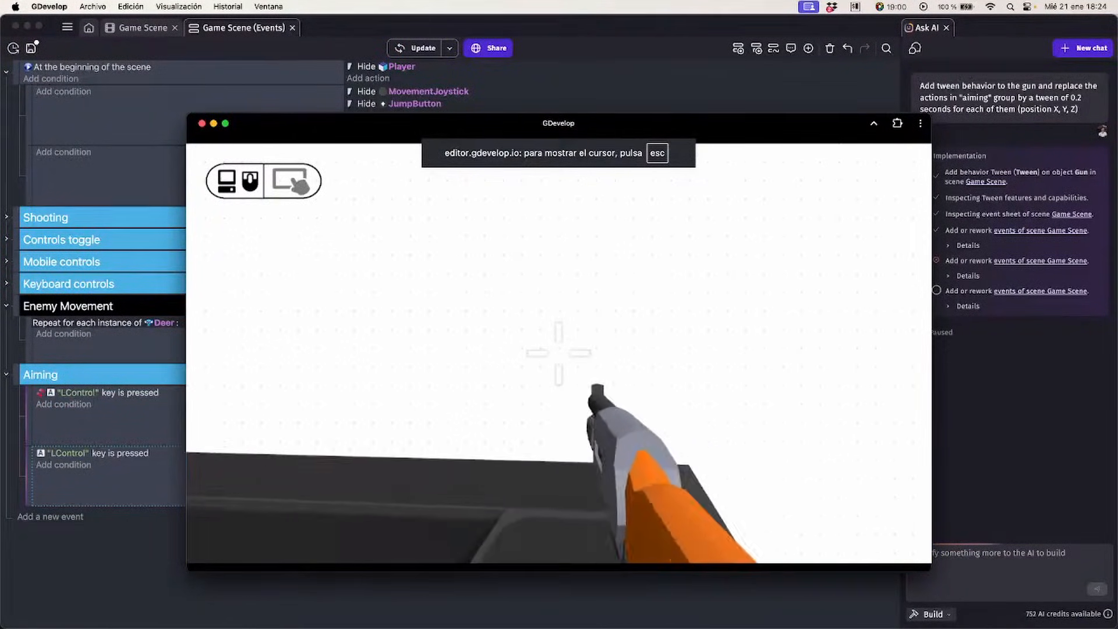
{"action": "key", "text": "ctrl"}
{"action": "key", "text": "w"}
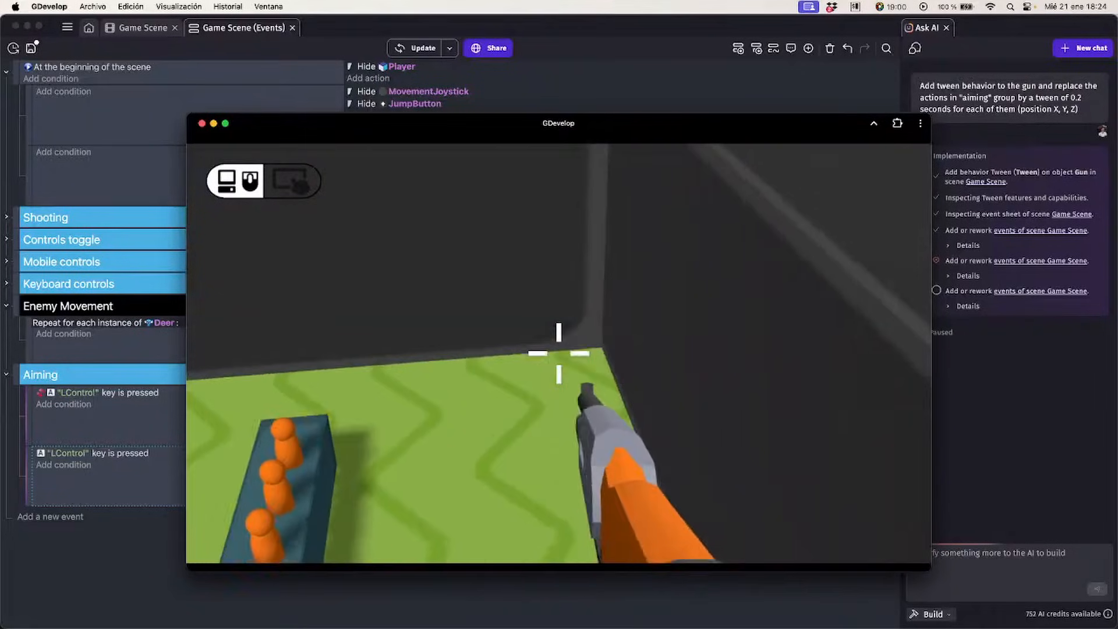
{"action": "key", "text": "space"}
{"action": "key", "text": "ctrl"}
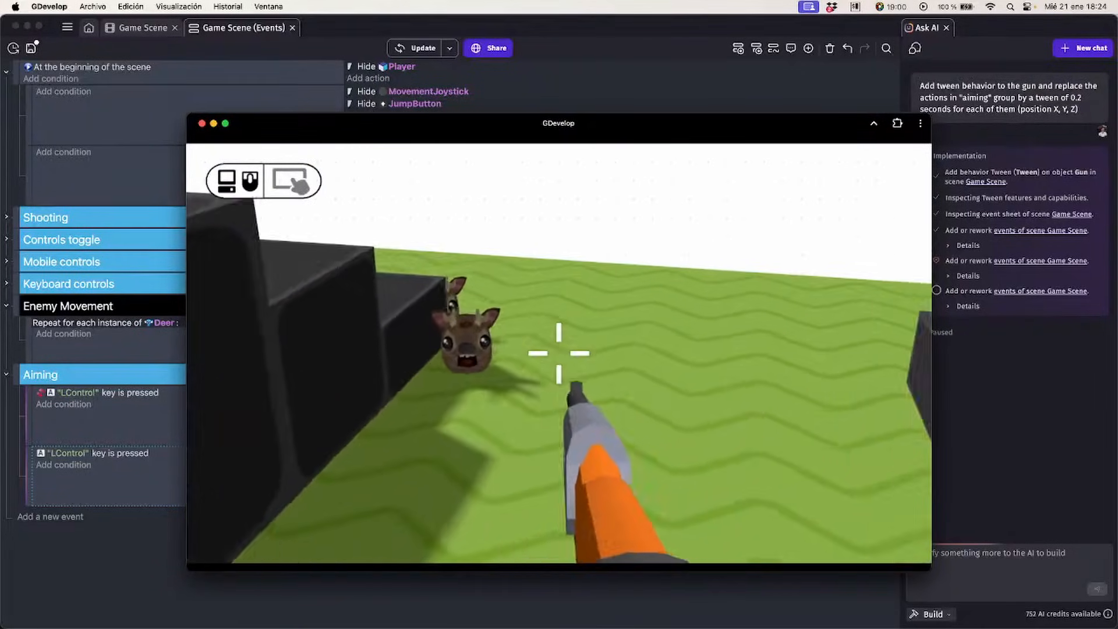
{"action": "key", "text": "ctrl"}
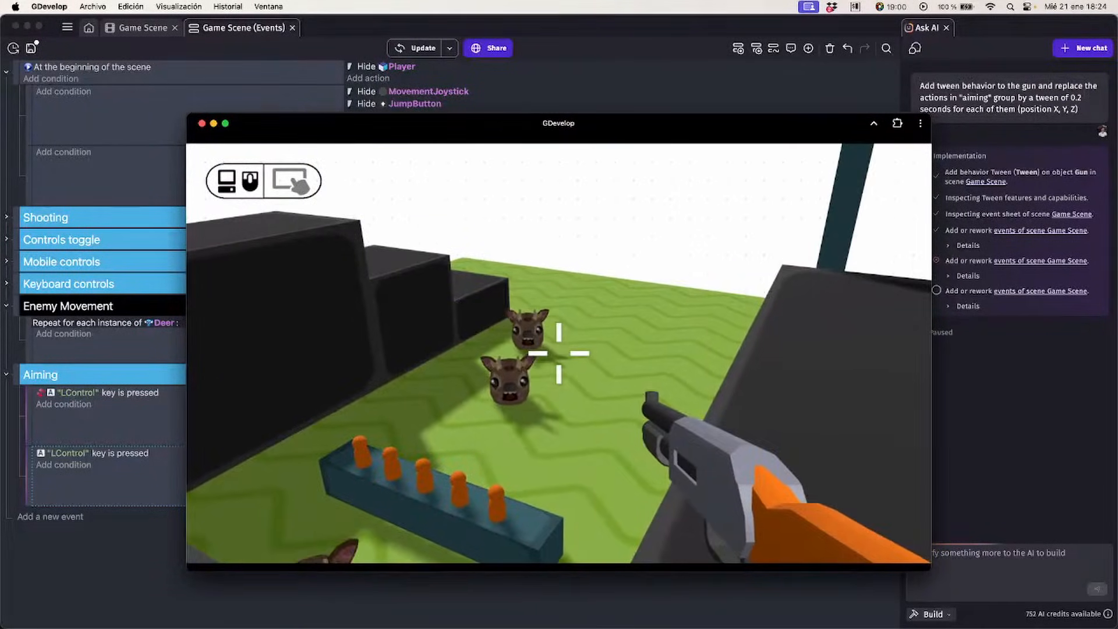
{"action": "key", "text": "ctrl"}
{"action": "key", "text": "Escape"}
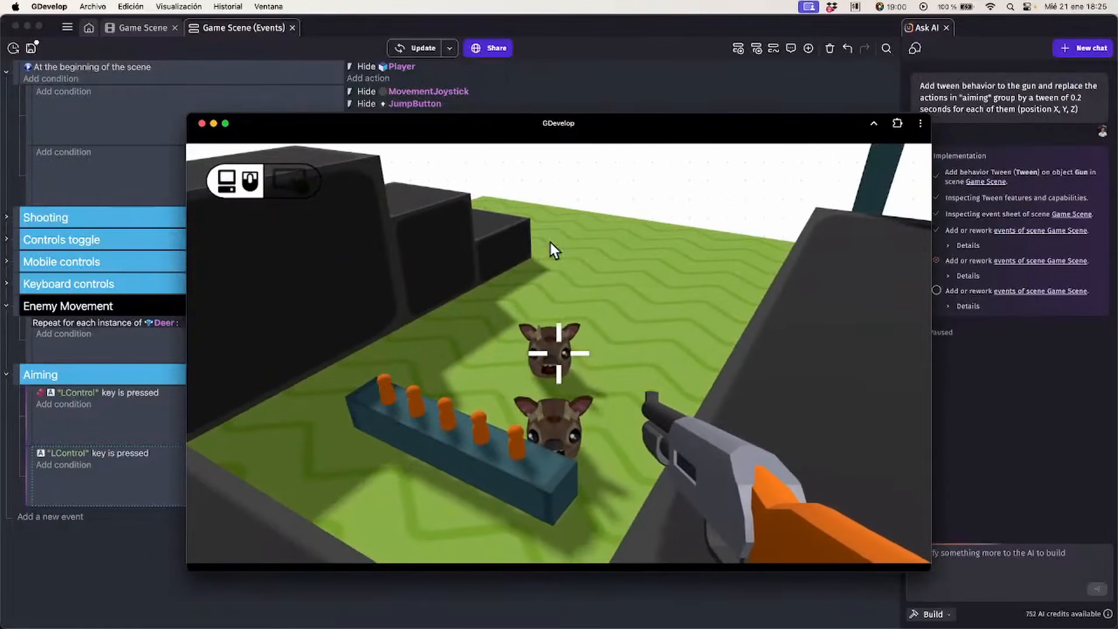
{"action": "left_click", "coordinate": [201, 124]}
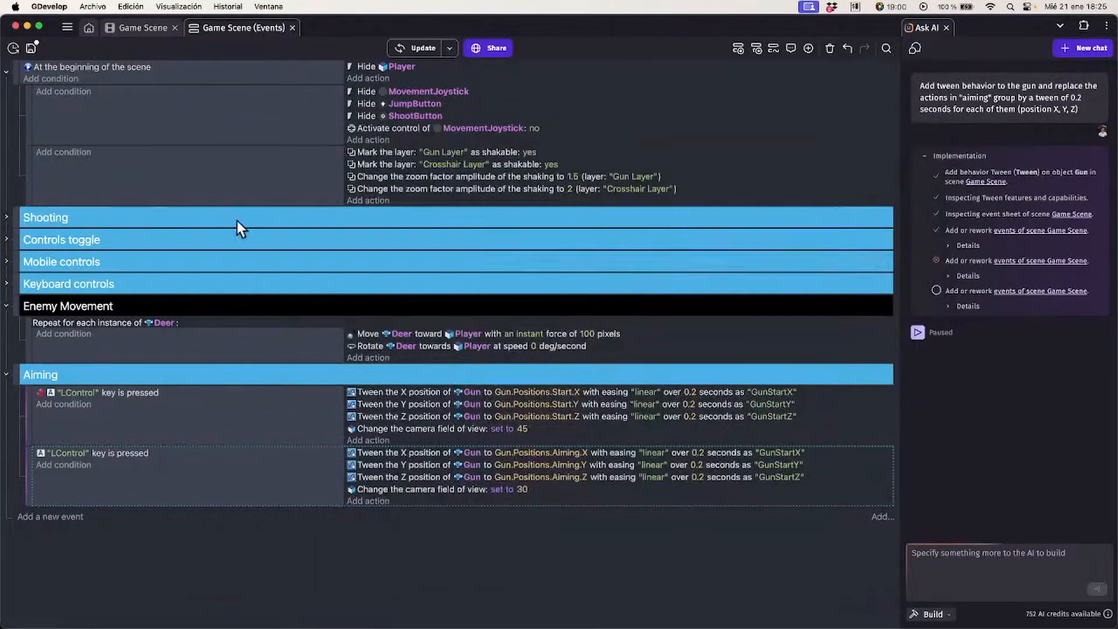
{"action": "left_click", "coordinate": [138, 26]}
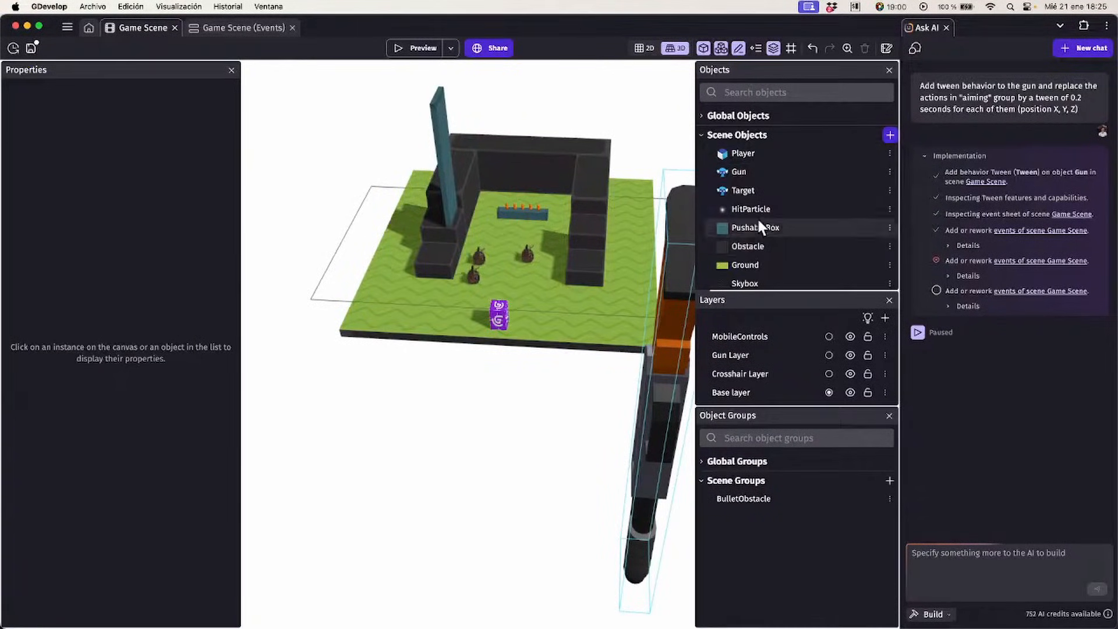
{"action": "double_click", "coordinate": [762, 149]}
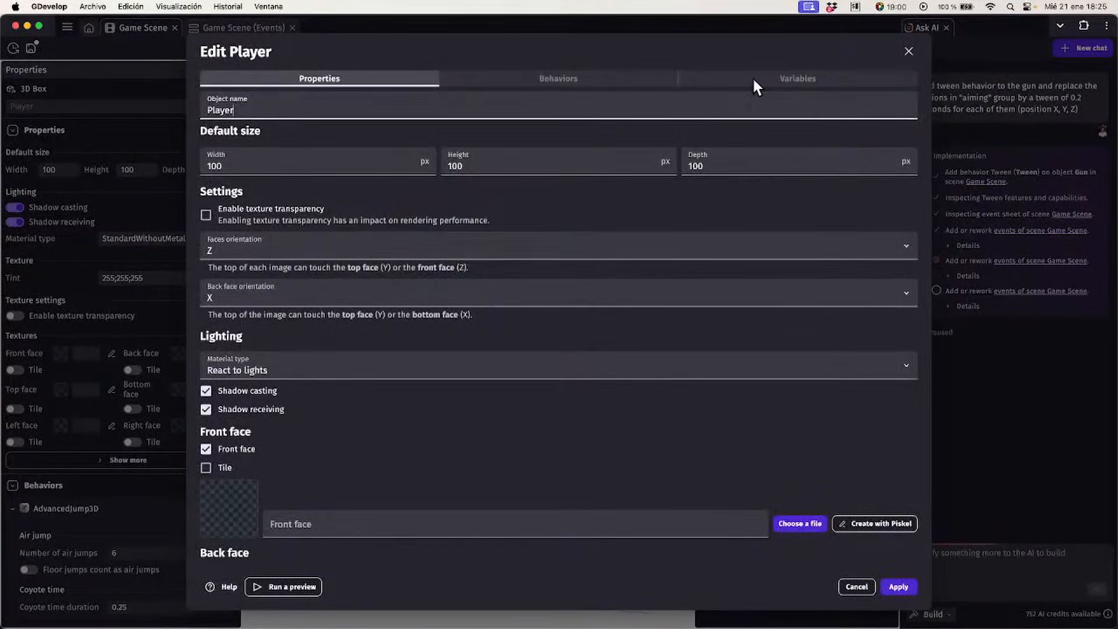
{"action": "left_click", "coordinate": [753, 82]}
{"action": "left_click", "coordinate": [908, 51]}
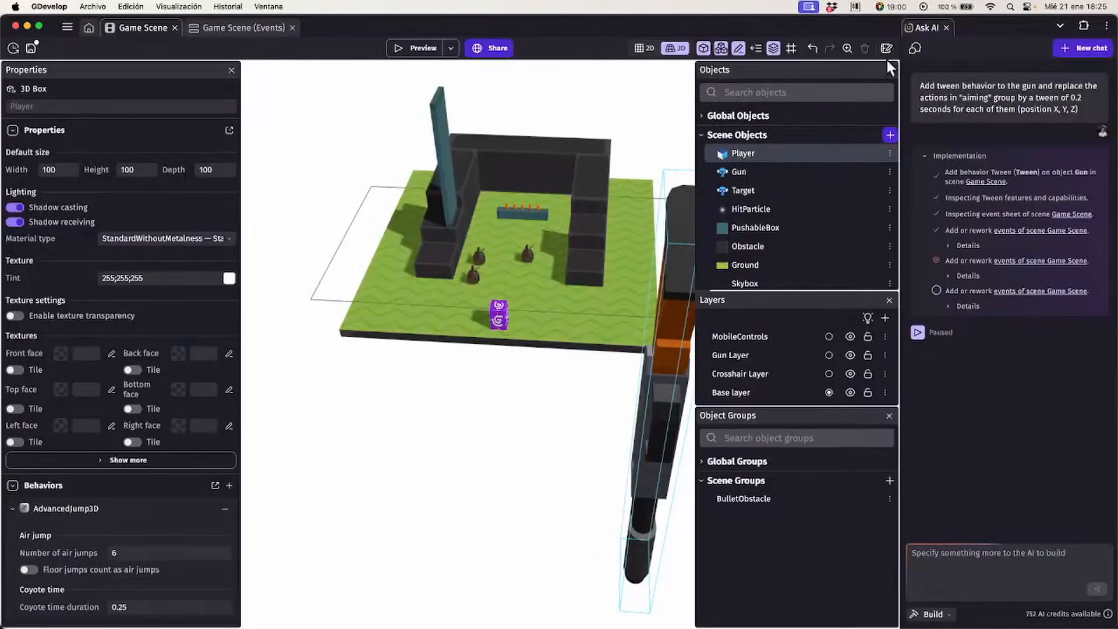
Try adding a child variable named FieldOfView to the Aiming structure in the Gun's Positions variable
{"action": "double_click", "coordinate": [760, 170]}
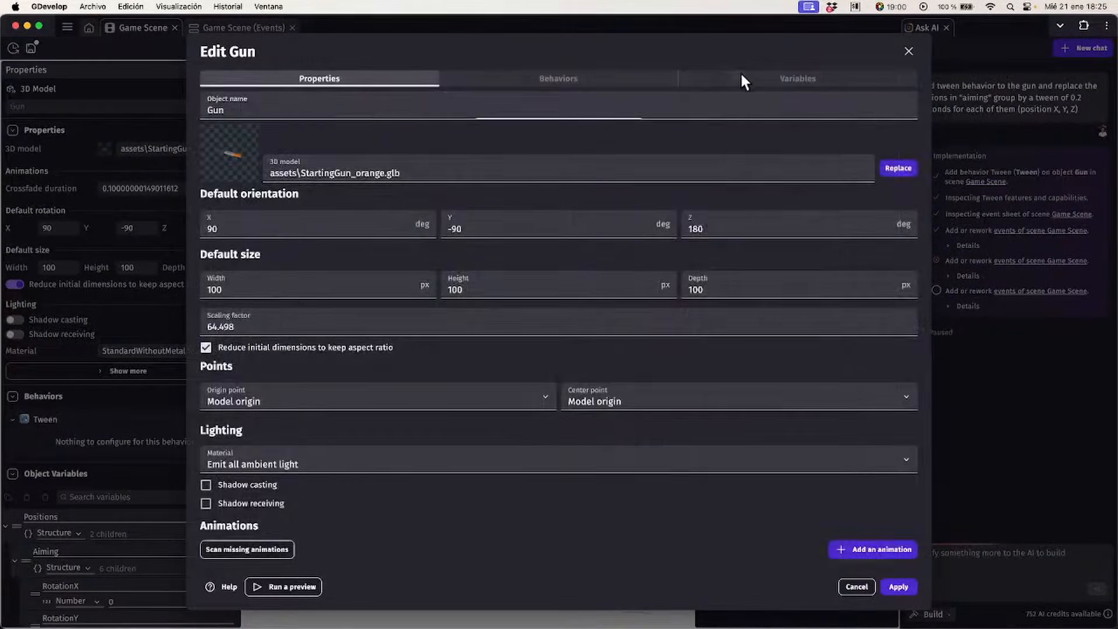
{"action": "left_click", "coordinate": [741, 76]}
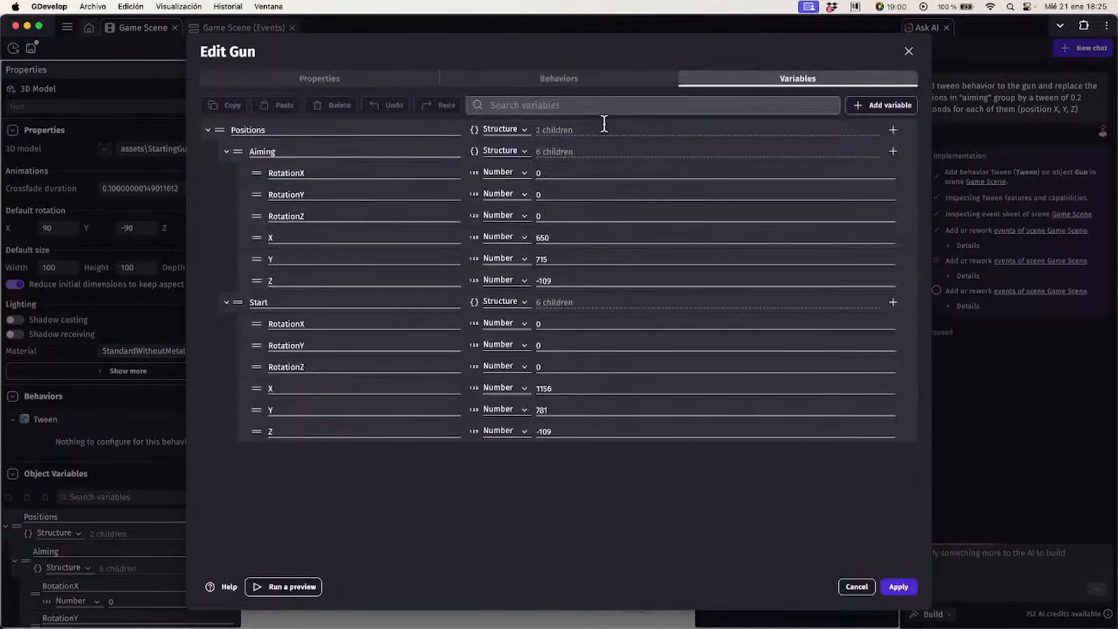
{"action": "left_click", "coordinate": [893, 151]}
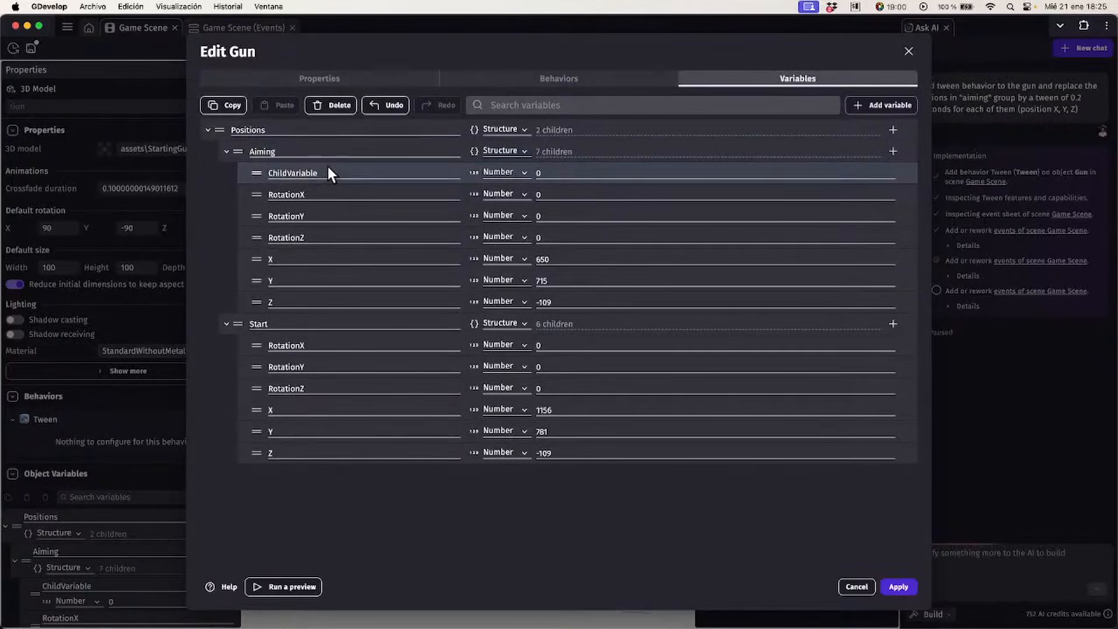
{"action": "double_click", "coordinate": [327, 170]}
{"action": "type", "text": "FieldOfView"}
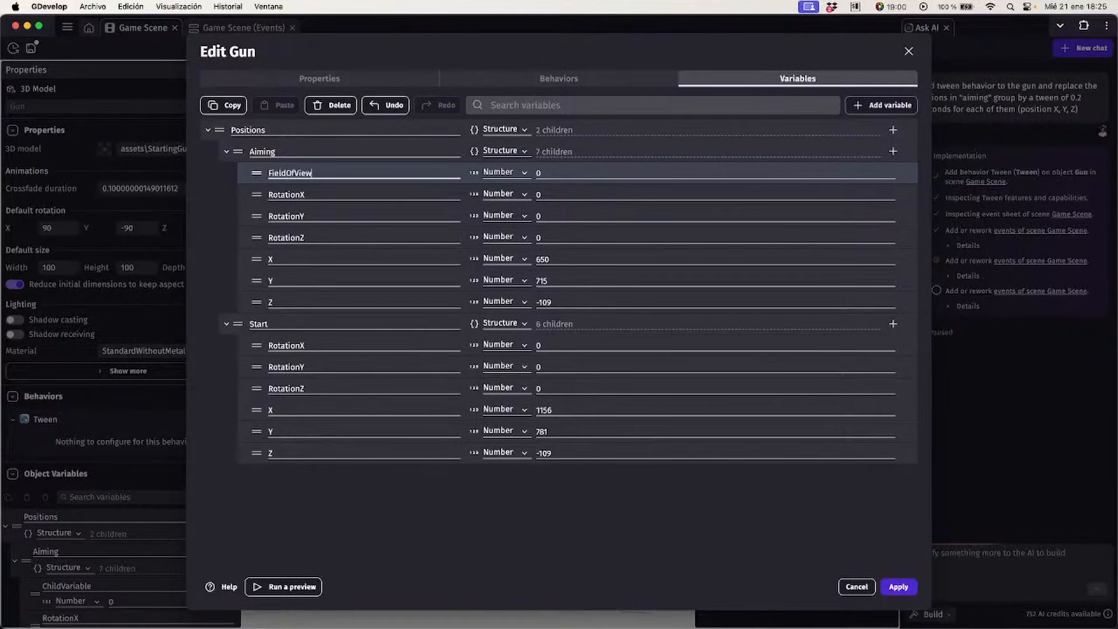
Delete the new child variable from the Gun's Aiming structure and apply the object's changes
{"action": "key", "text": "super+a"}
{"action": "key", "text": "BackSpace"}
{"action": "left_click", "coordinate": [250, 180]}
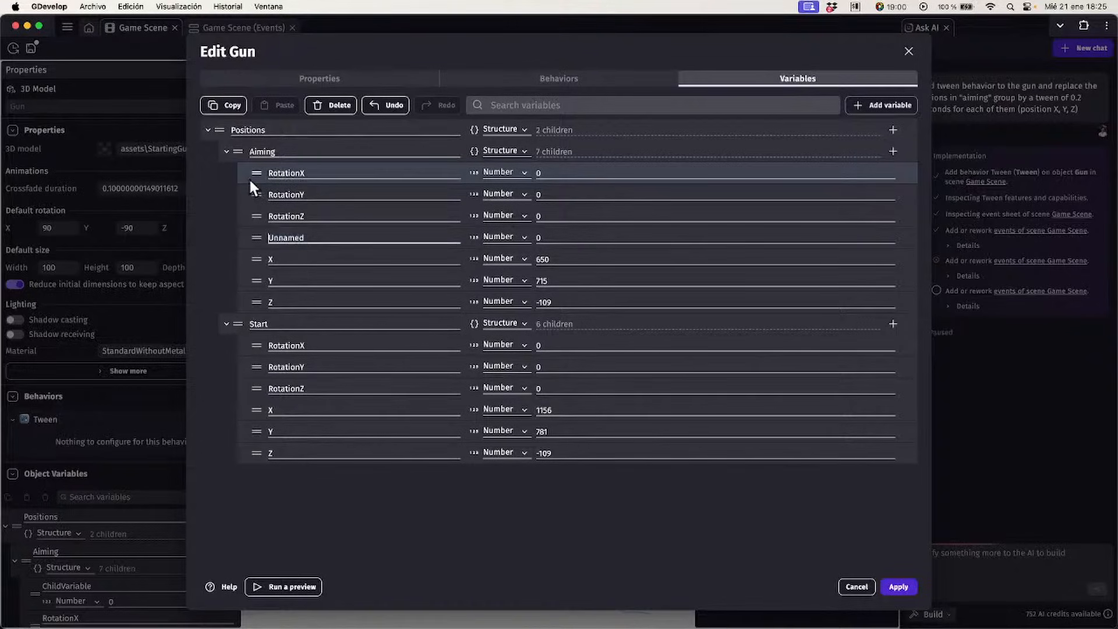
{"action": "left_click", "coordinate": [245, 237]}
{"action": "left_click", "coordinate": [342, 107]}
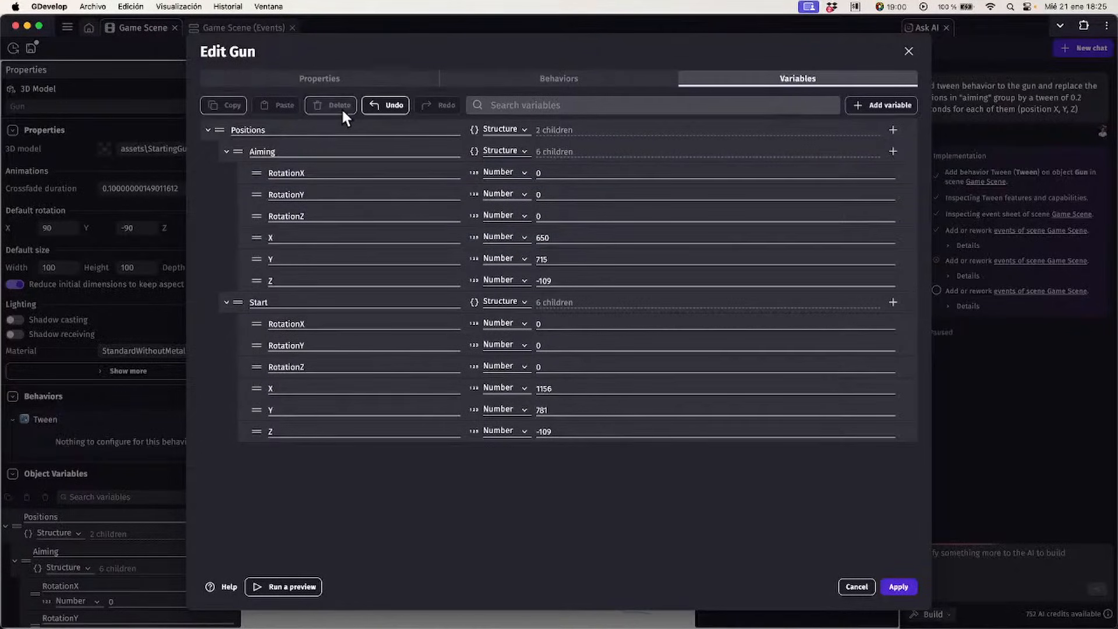
{"action": "left_click", "coordinate": [897, 586]}
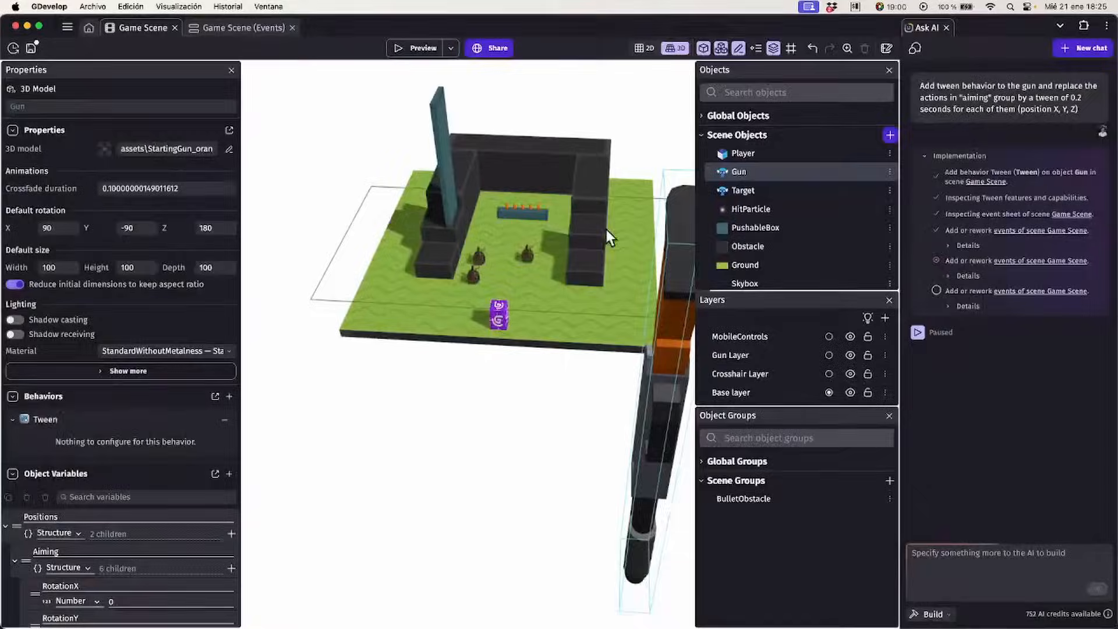
Add a Gun action to the first Aiming event that tweens a number in an object variable
{"action": "left_click", "coordinate": [223, 27]}
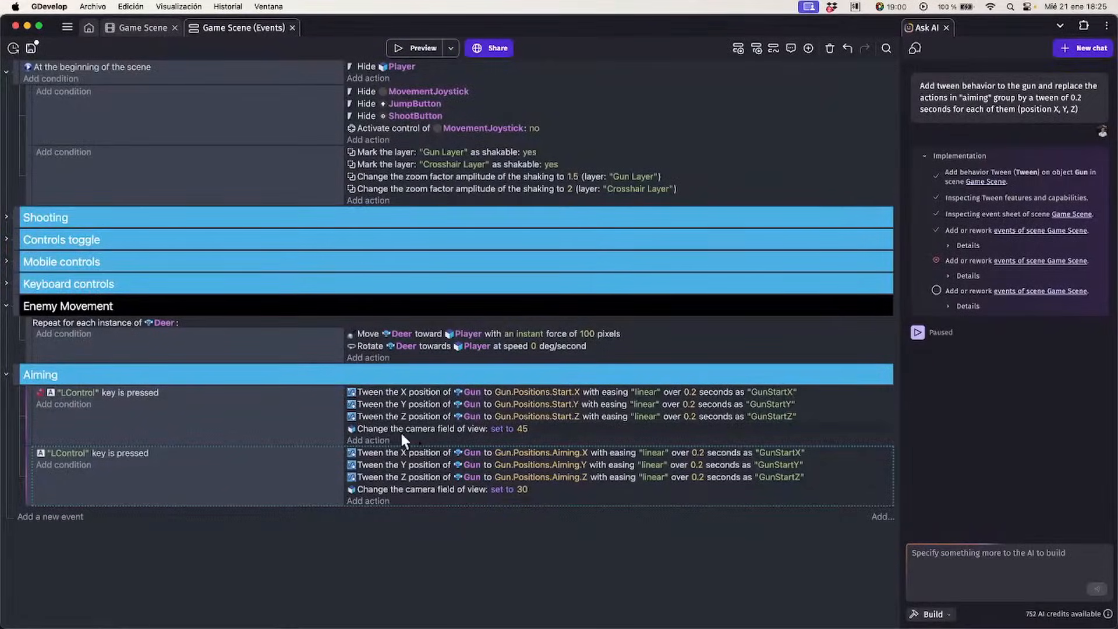
{"action": "left_click", "coordinate": [386, 440]}
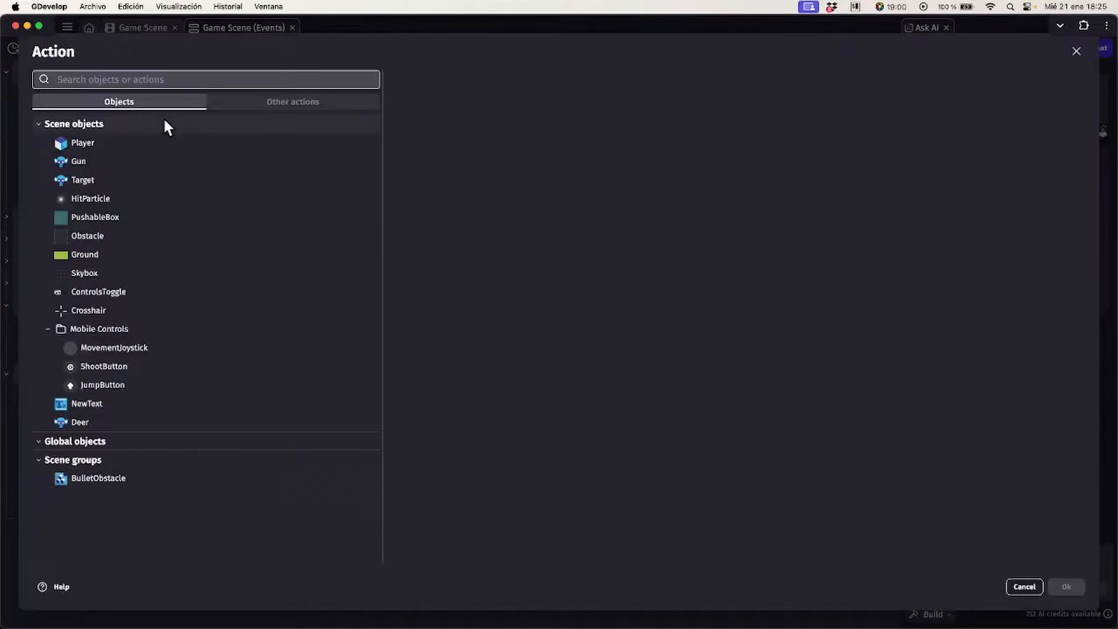
{"action": "left_click", "coordinate": [146, 160]}
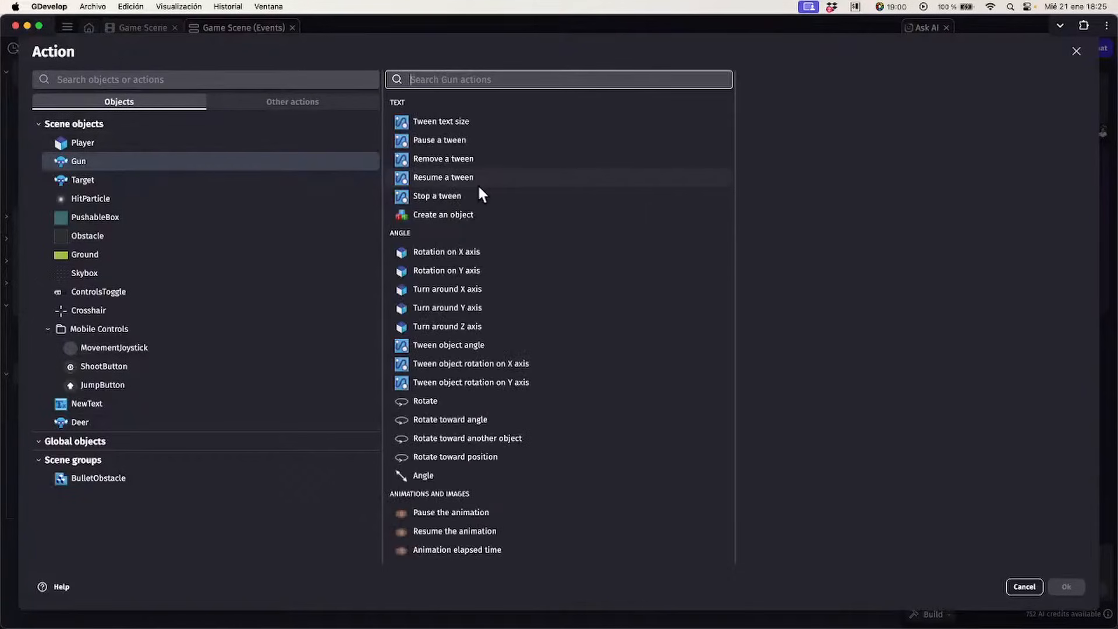
{"action": "scroll", "coordinate": [496, 372], "scroll_direction": "down", "scroll_amount": 10}
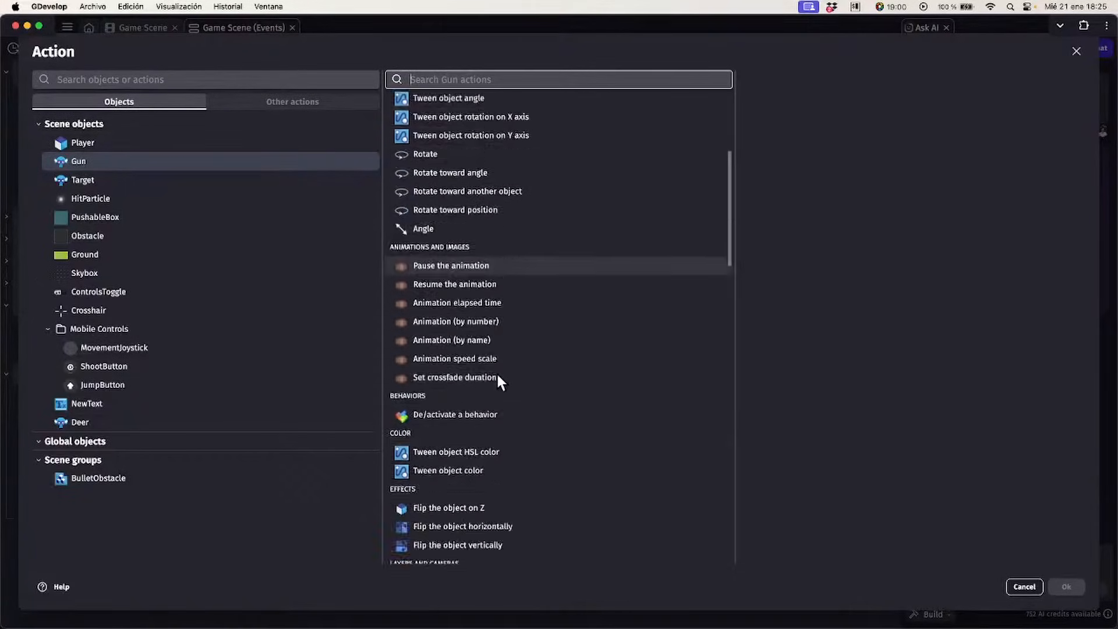
{"action": "type", "text": "tween"}
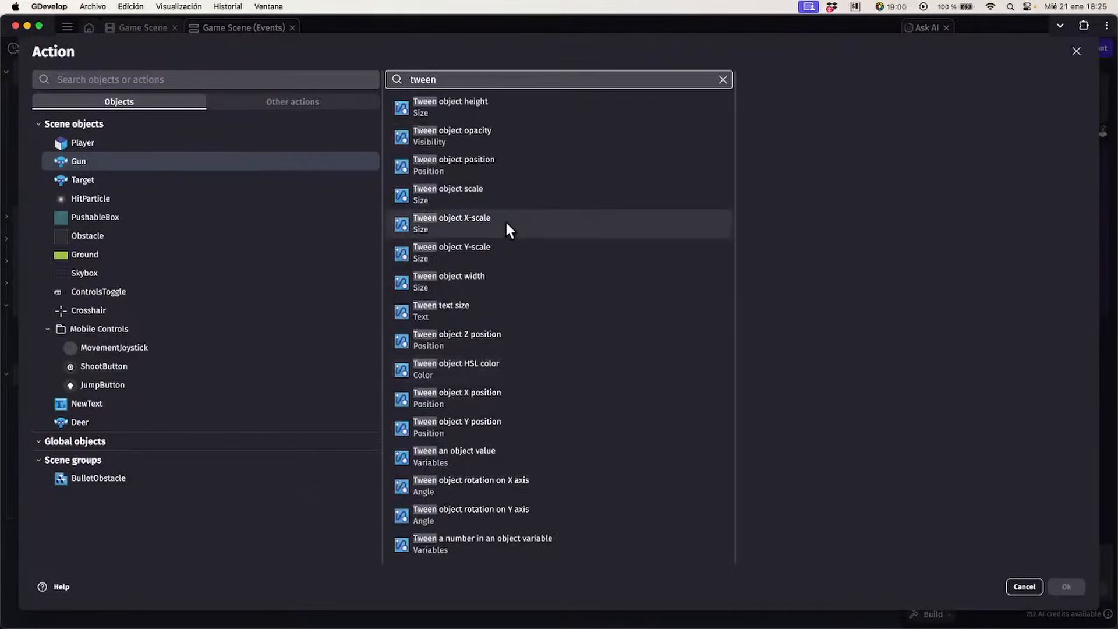
{"action": "scroll", "coordinate": [522, 291], "scroll_direction": "up", "scroll_amount": 5}
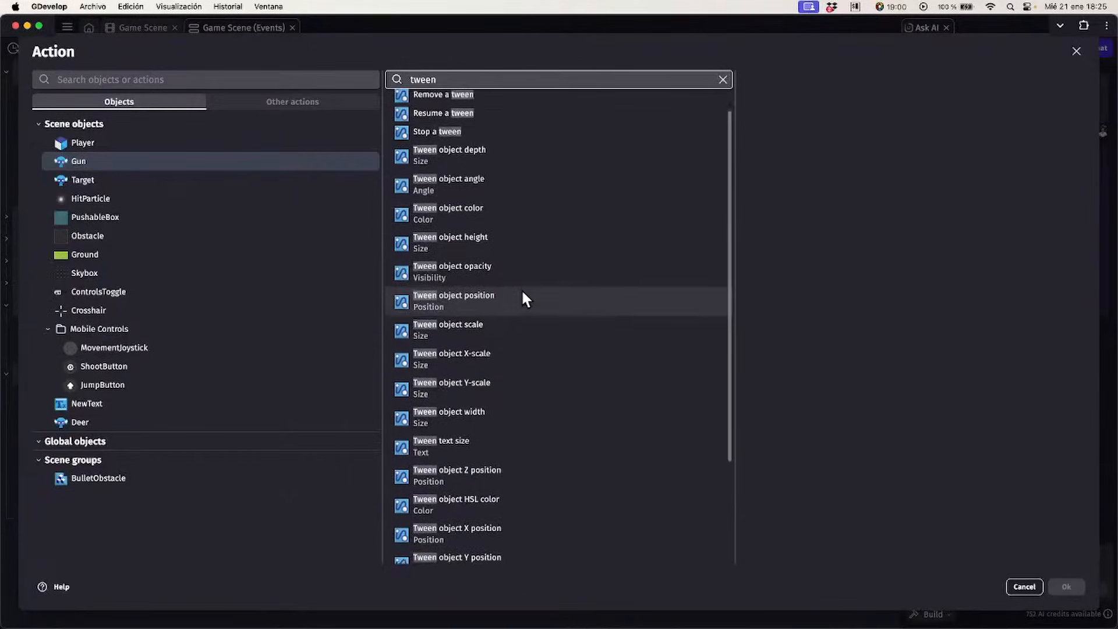
{"action": "scroll", "coordinate": [522, 298], "scroll_direction": "down", "scroll_amount": 5}
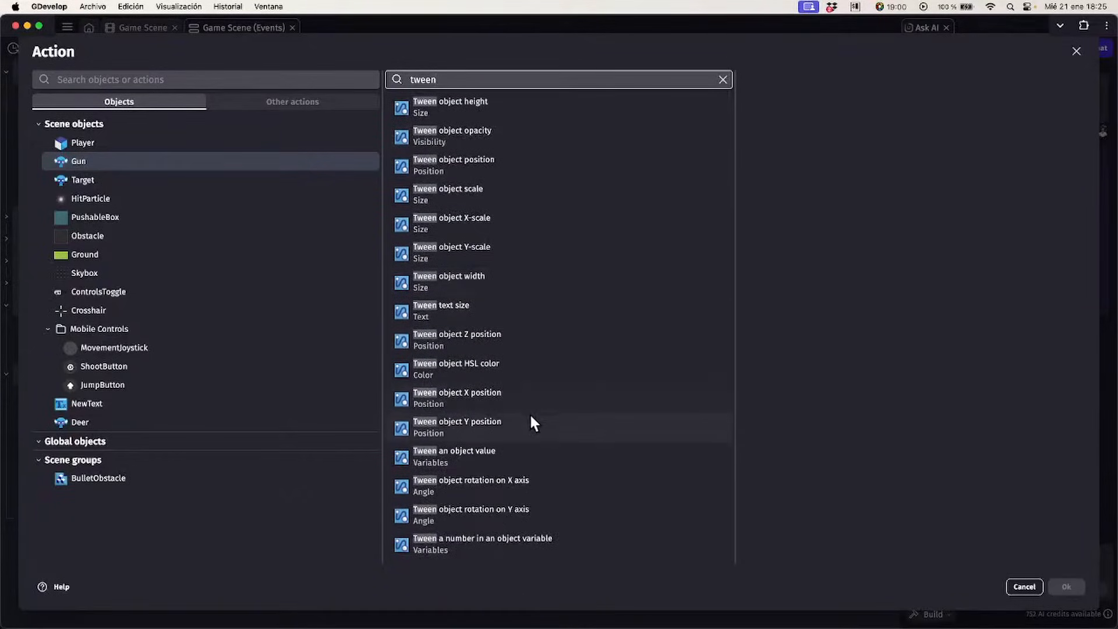
{"action": "left_click", "coordinate": [504, 542]}
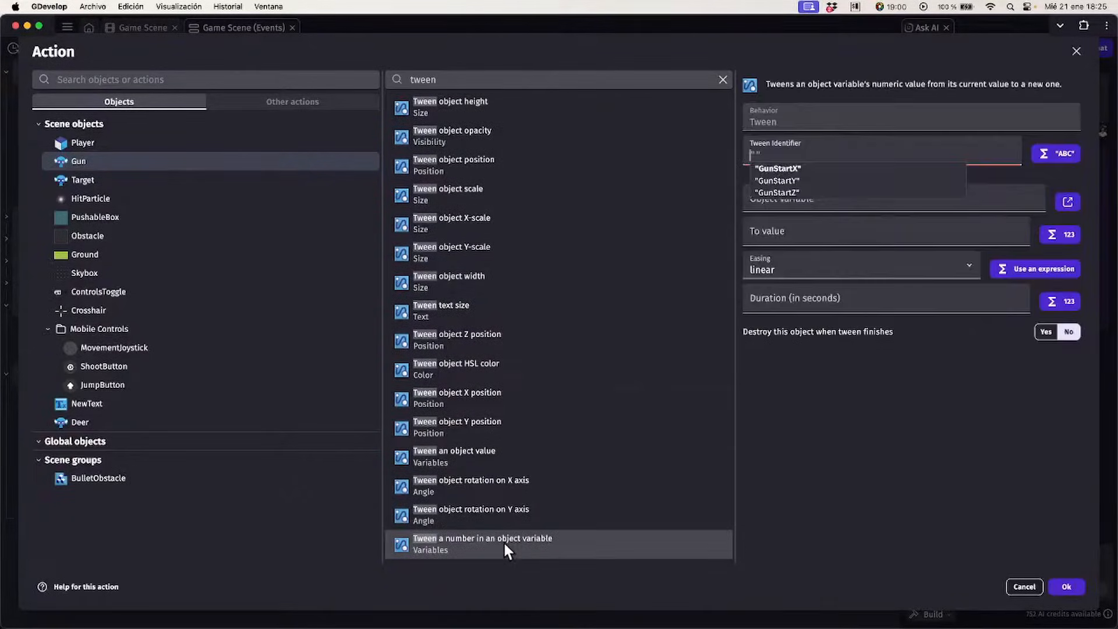
{"action": "left_click", "coordinate": [856, 419]}
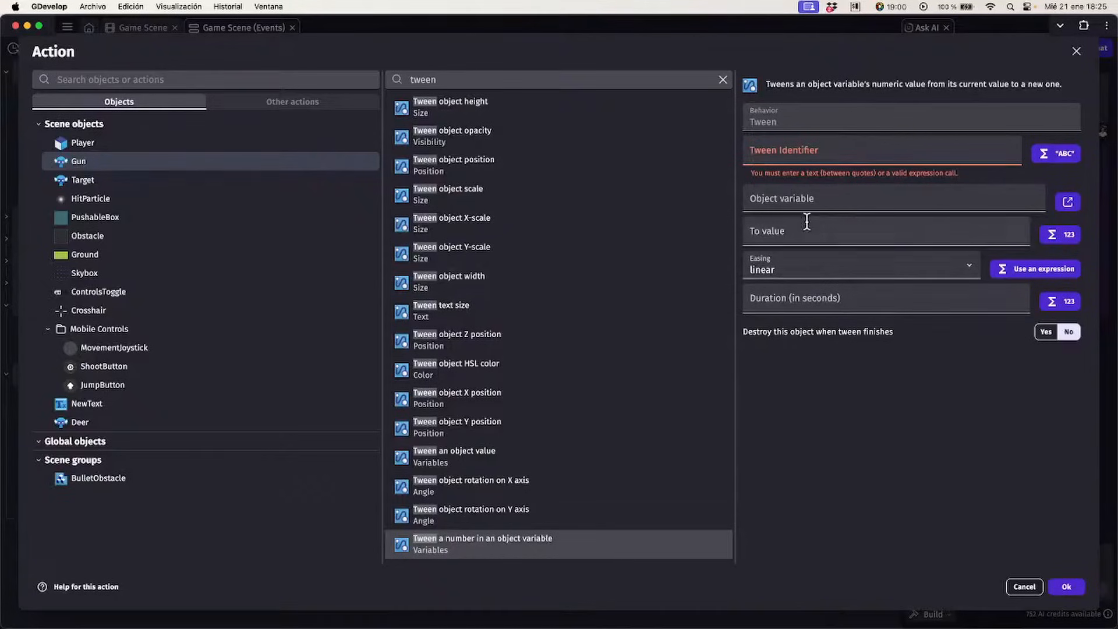
Add a child variable named FieldOfView with value 30 to the Aiming structure in the Gun's Positions variable
{"action": "left_click", "coordinate": [803, 195]}
{"action": "scroll", "coordinate": [825, 340], "scroll_direction": "down", "scroll_amount": 3}
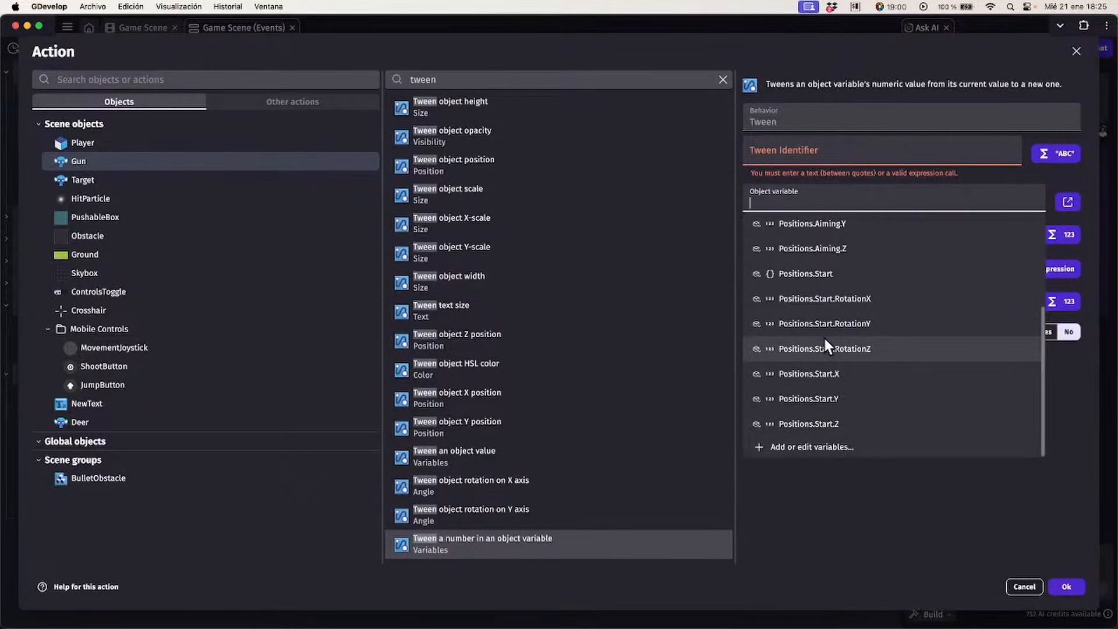
{"action": "scroll", "coordinate": [839, 355], "scroll_direction": "up", "scroll_amount": 3}
{"action": "scroll", "coordinate": [850, 431], "scroll_direction": "down", "scroll_amount": 3}
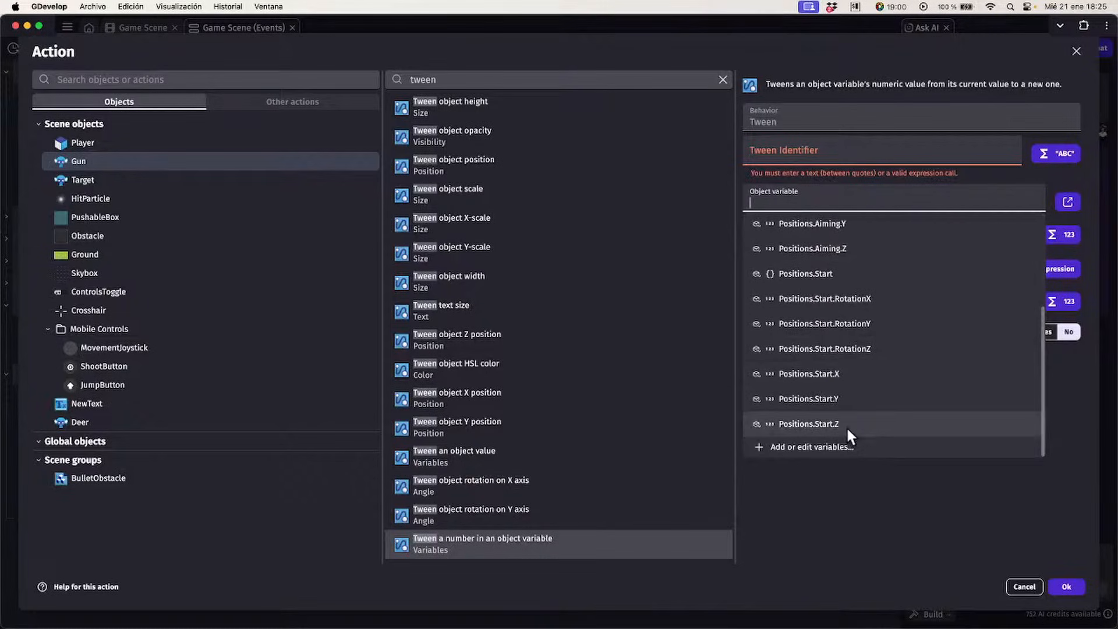
{"action": "left_click", "coordinate": [843, 445]}
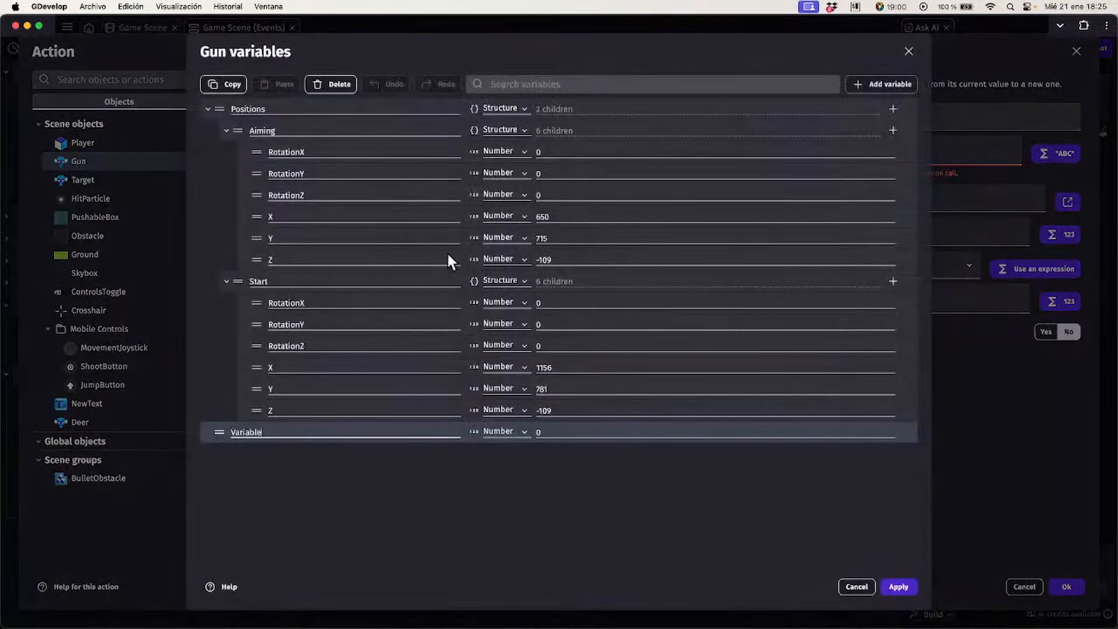
{"action": "left_click", "coordinate": [245, 259]}
{"action": "left_click", "coordinate": [893, 130]}
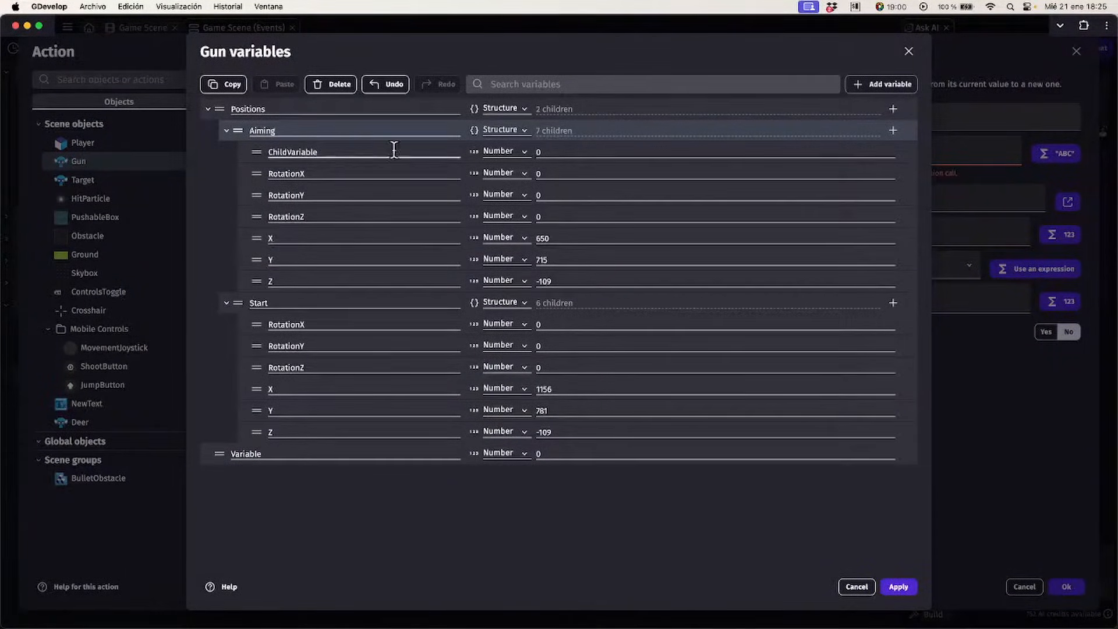
{"action": "double_click", "coordinate": [394, 150]}
{"action": "type", "text": "FieldOf"}
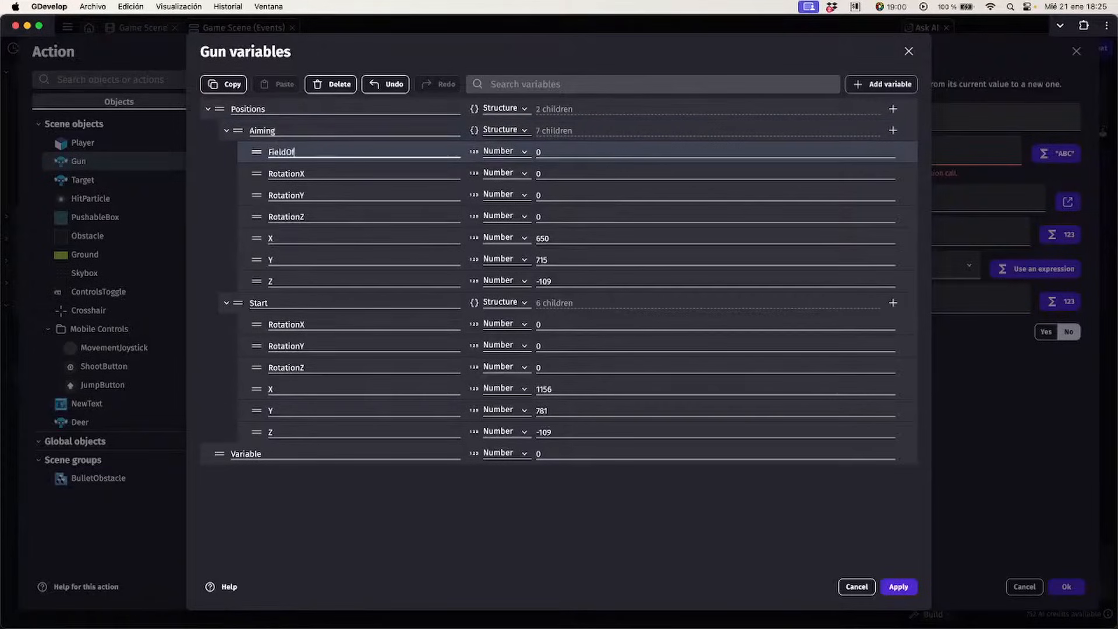
{"action": "type", "text": "View"}
{"action": "key", "text": "Tab"}
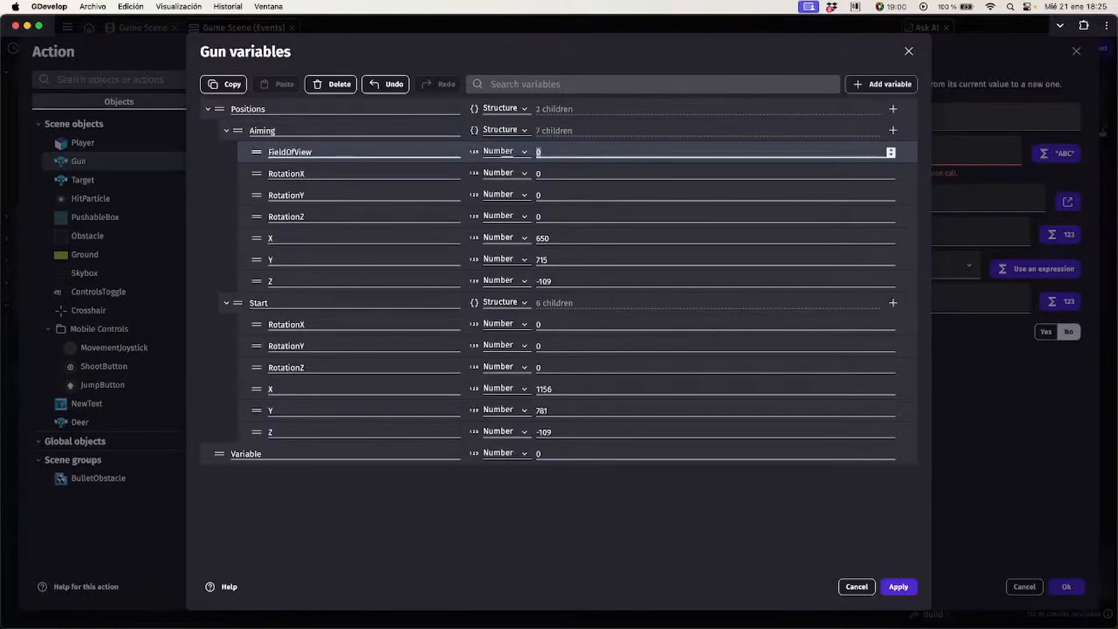
{"action": "type", "text": "30"}
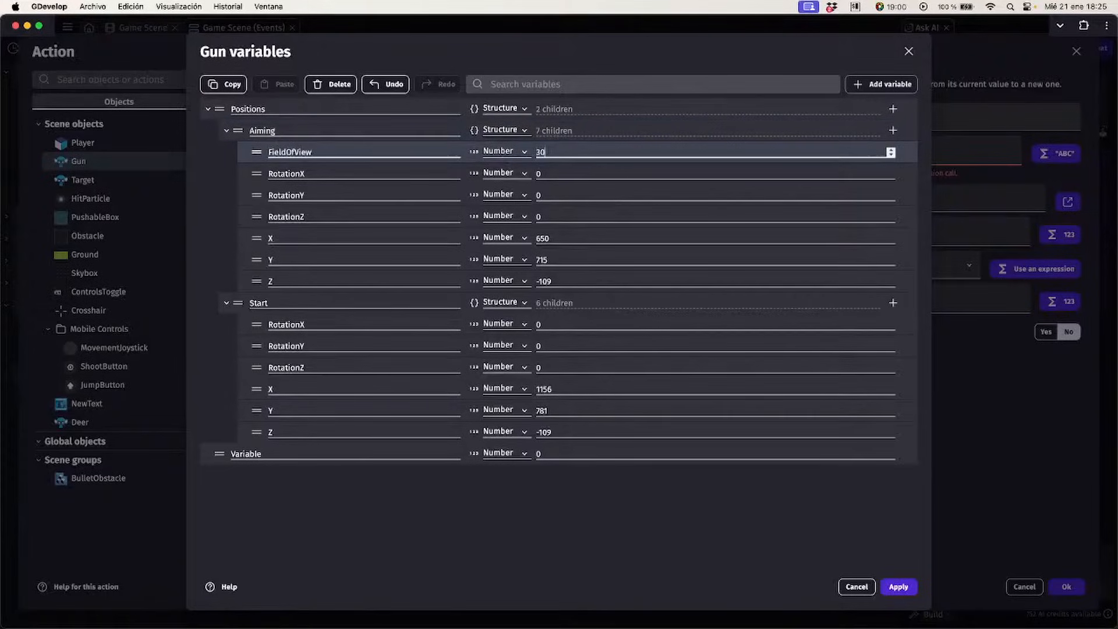
Add a FieldOfView child variable with value 45 to the Gun's Start structure and apply the variable changes
{"action": "left_click", "coordinate": [240, 309]}
{"action": "left_click", "coordinate": [893, 302]}
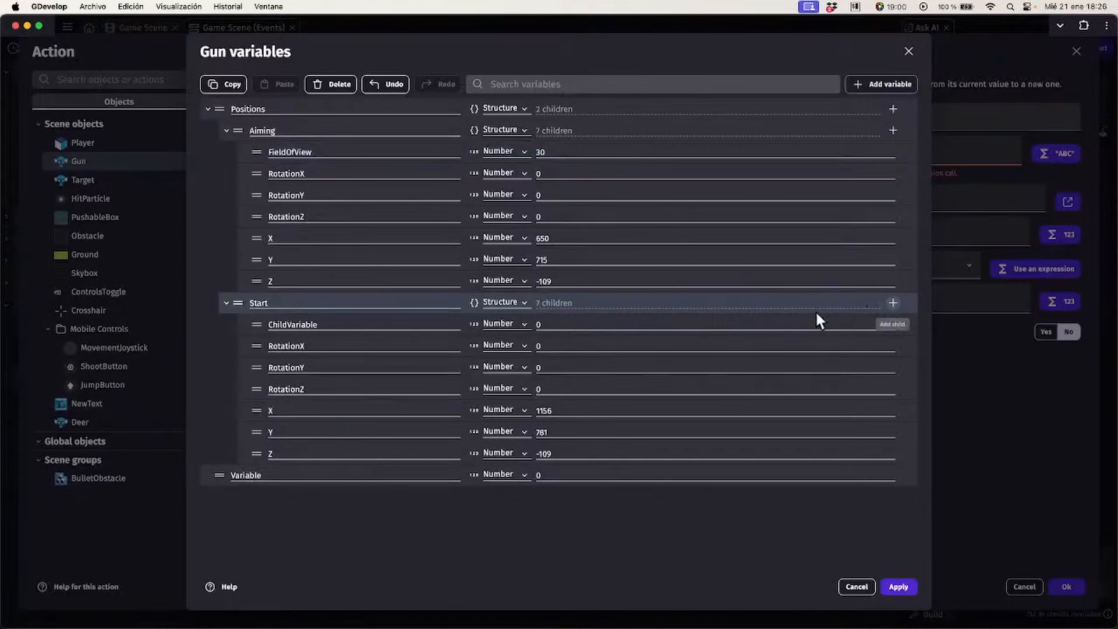
{"action": "type", "text": "Fiel"}
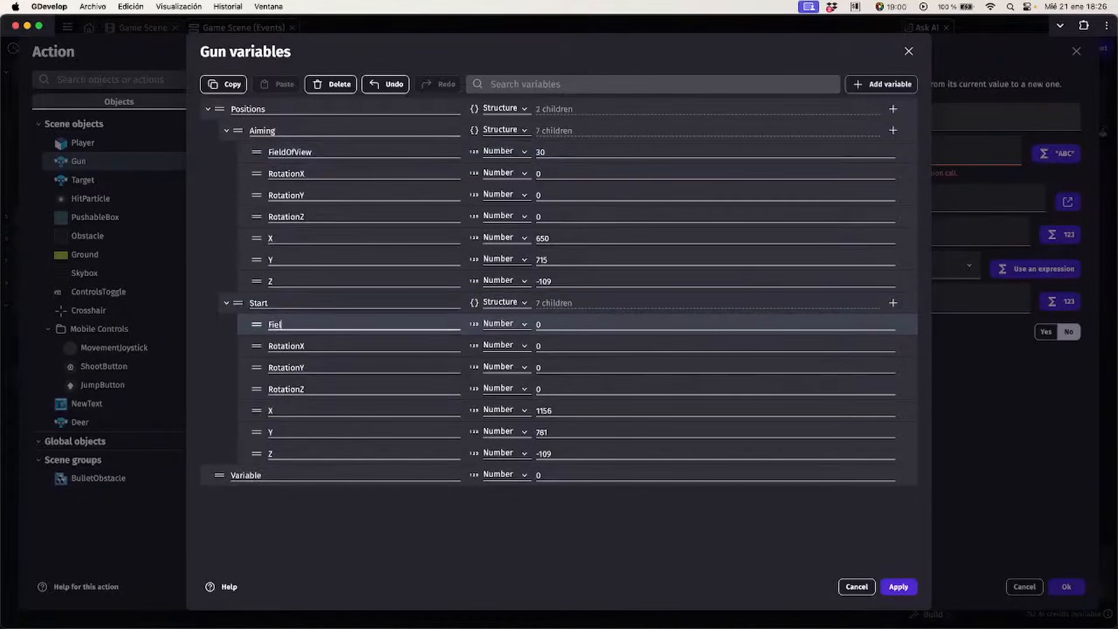
{"action": "type", "text": "dOfView"}
{"action": "key", "text": "Tab"}
{"action": "key", "text": "Tab"}
{"action": "type", "text": "45"}
{"action": "key", "text": "Return"}
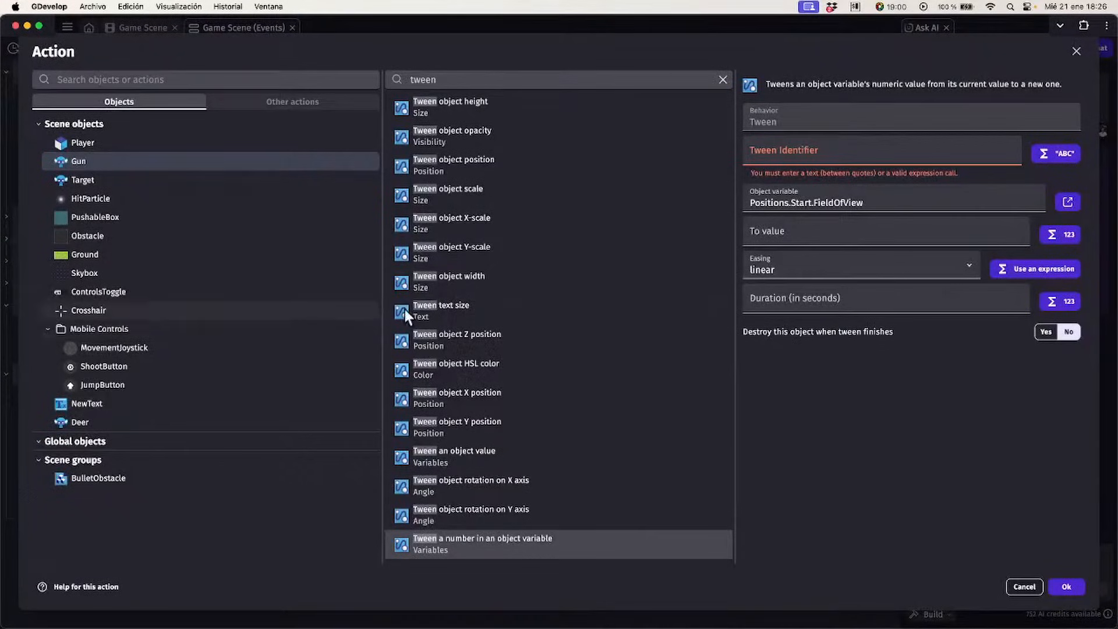
{"action": "left_click", "coordinate": [877, 202]}
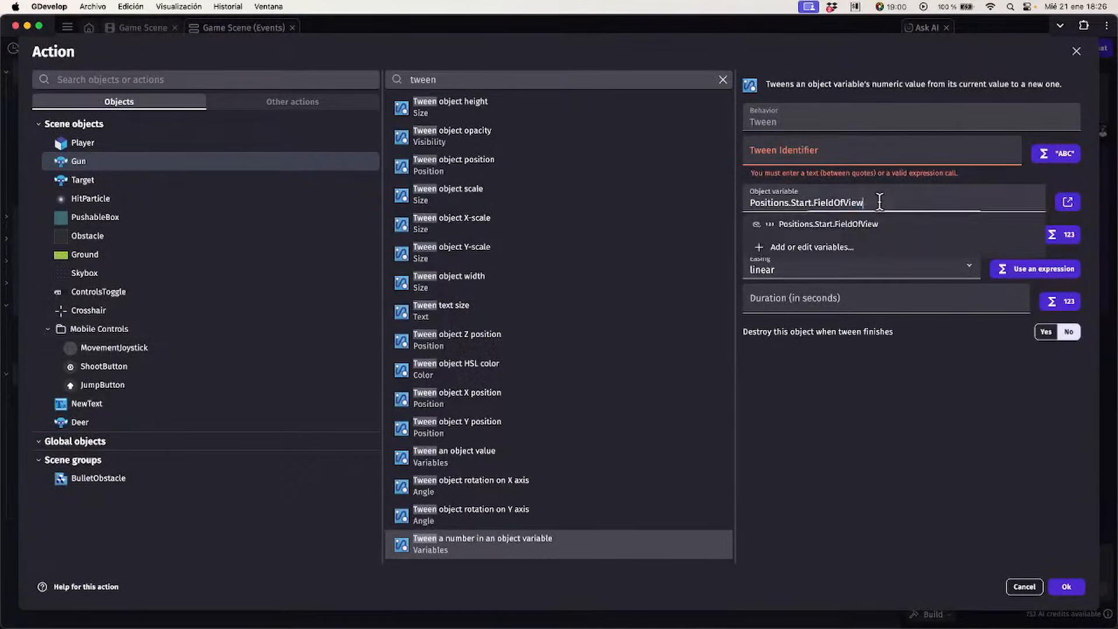
{"action": "left_click_drag", "start_coordinate": [876, 202], "coordinate": [750, 202]}
{"action": "left_click", "coordinate": [795, 200]}
{"action": "left_click_drag", "start_coordinate": [874, 201], "coordinate": [704, 204]}
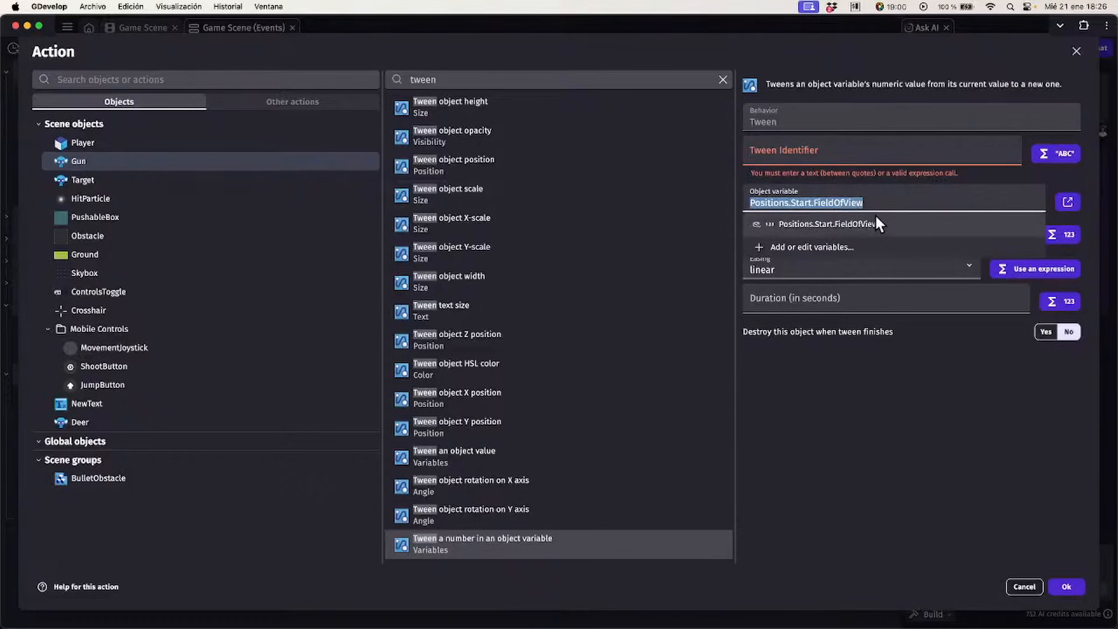
Rename the Gun's top-level variable called Variable as CurrentFieldOfView and set its value to 30
{"action": "left_click", "coordinate": [883, 194]}
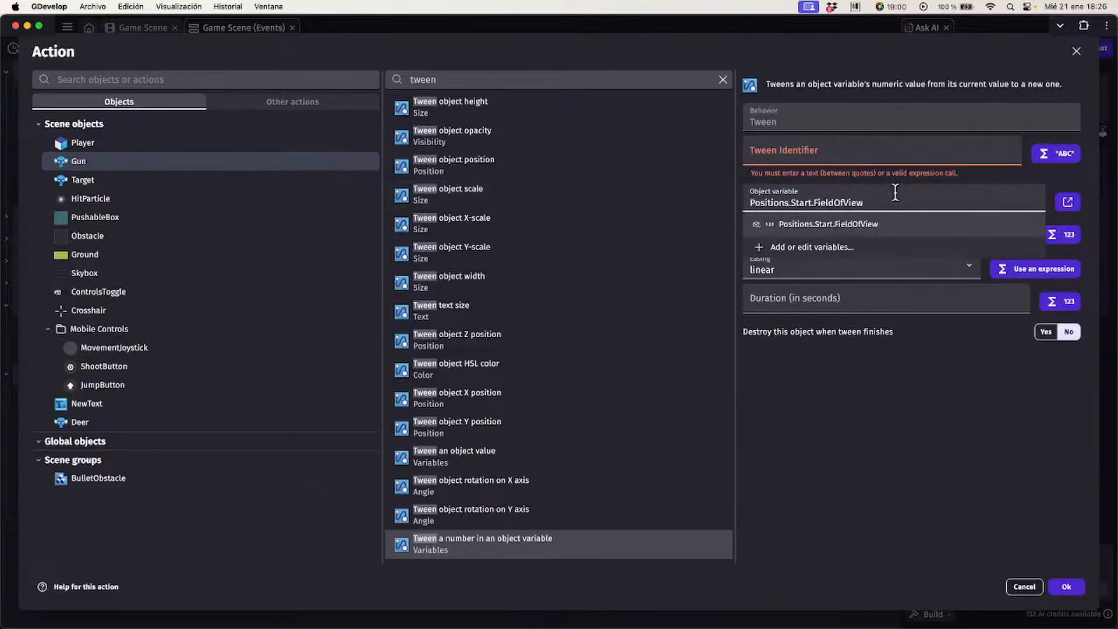
{"action": "left_click", "coordinate": [875, 244]}
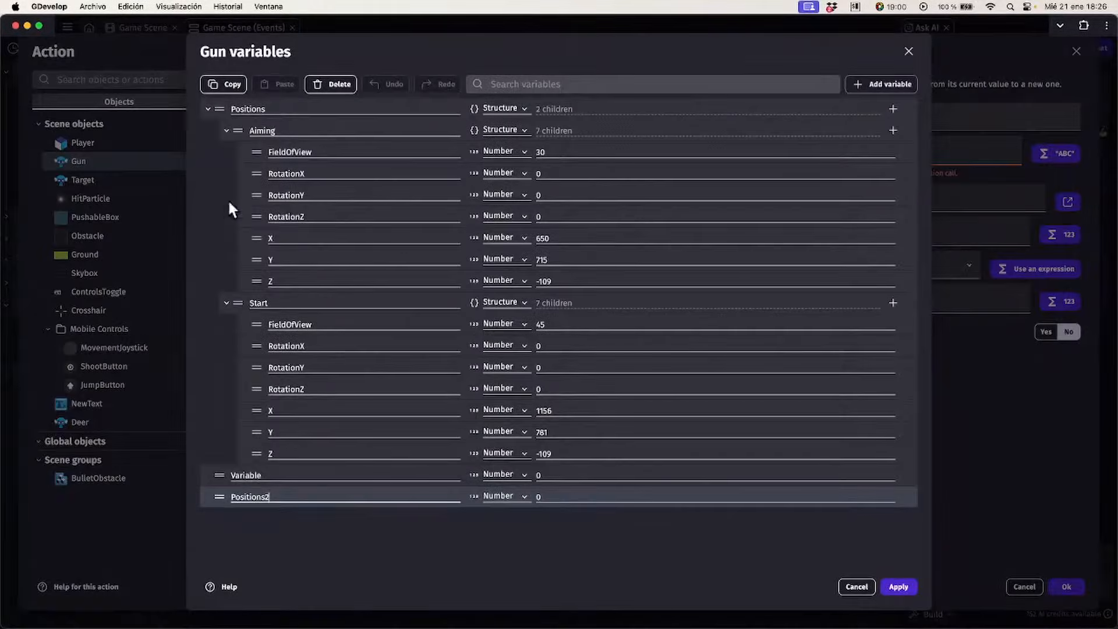
{"action": "left_click", "coordinate": [256, 155]}
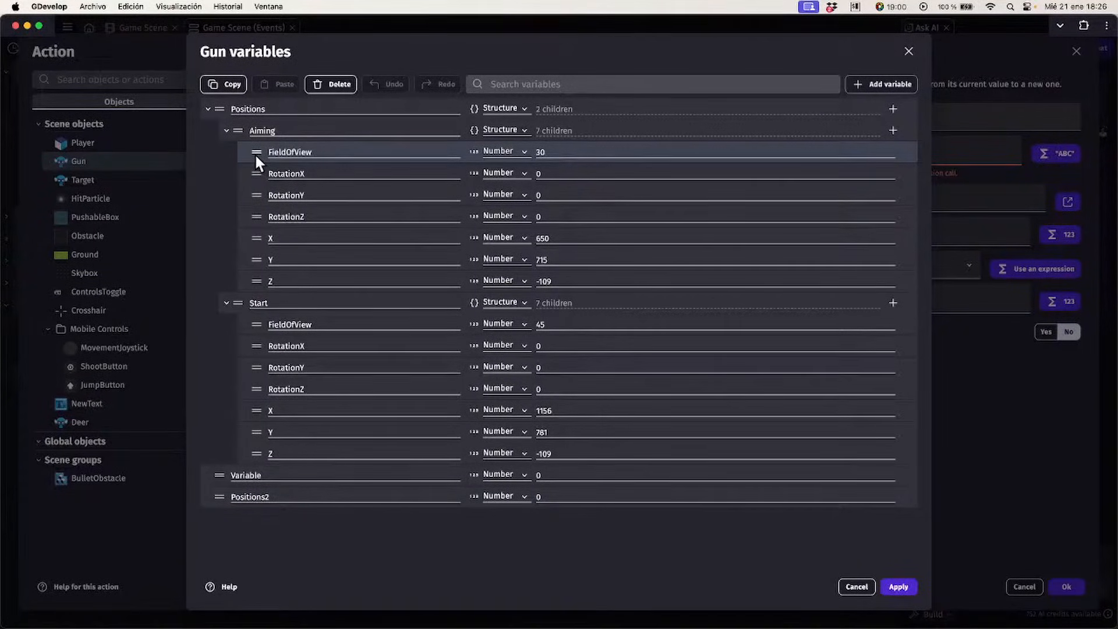
{"action": "left_click", "coordinate": [247, 327]}
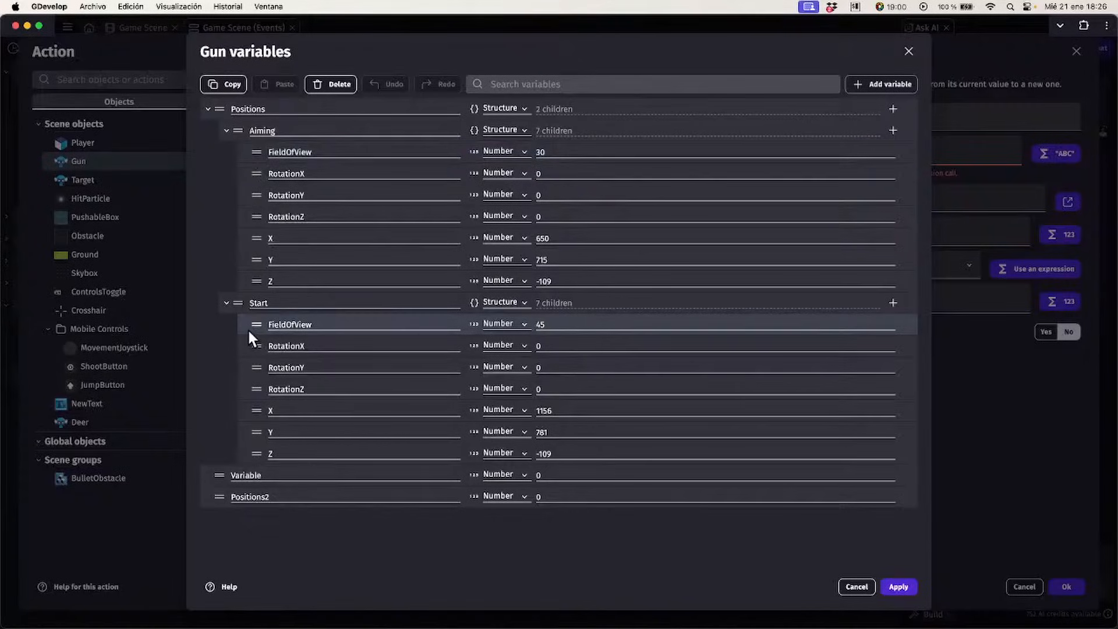
{"action": "left_click", "coordinate": [244, 152]}
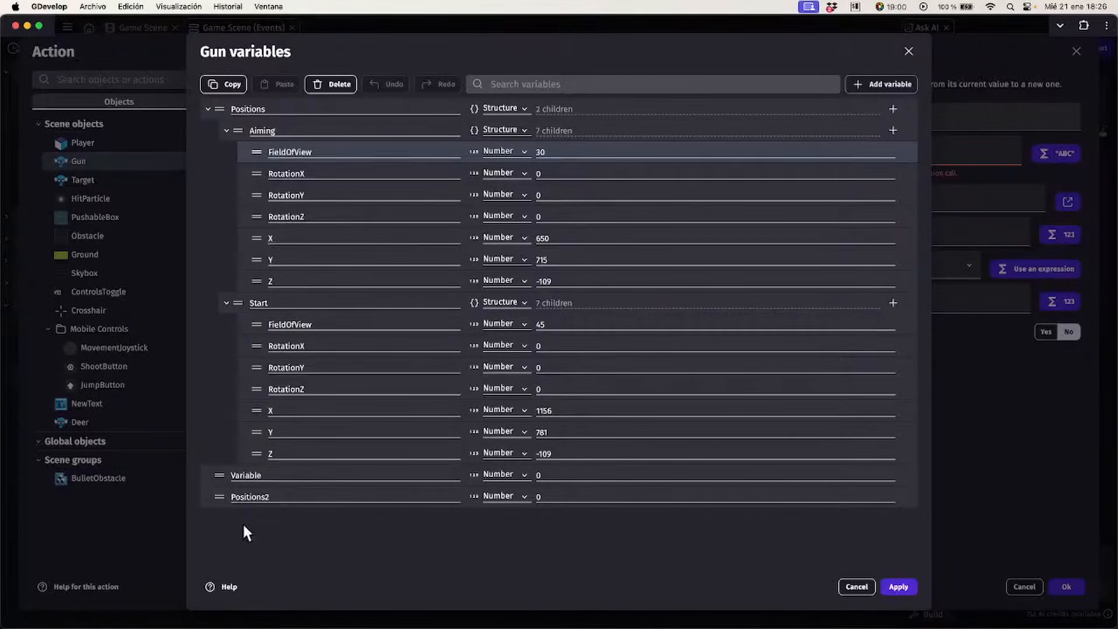
{"action": "double_click", "coordinate": [303, 475]}
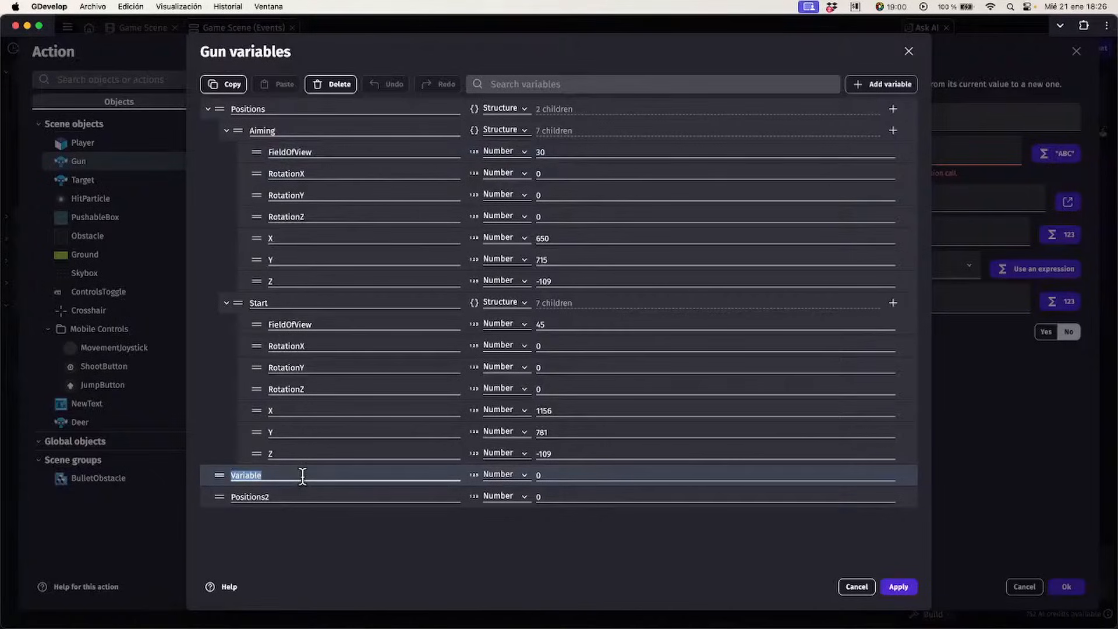
{"action": "type", "text": "CurrentFieldOfView"}
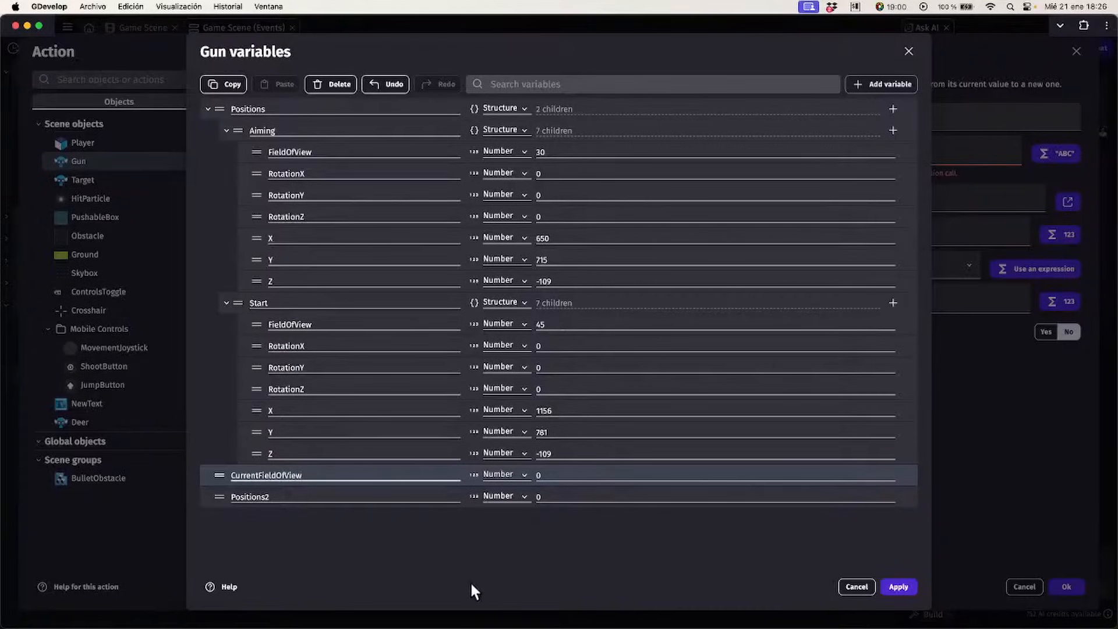
{"action": "left_click", "coordinate": [545, 475]}
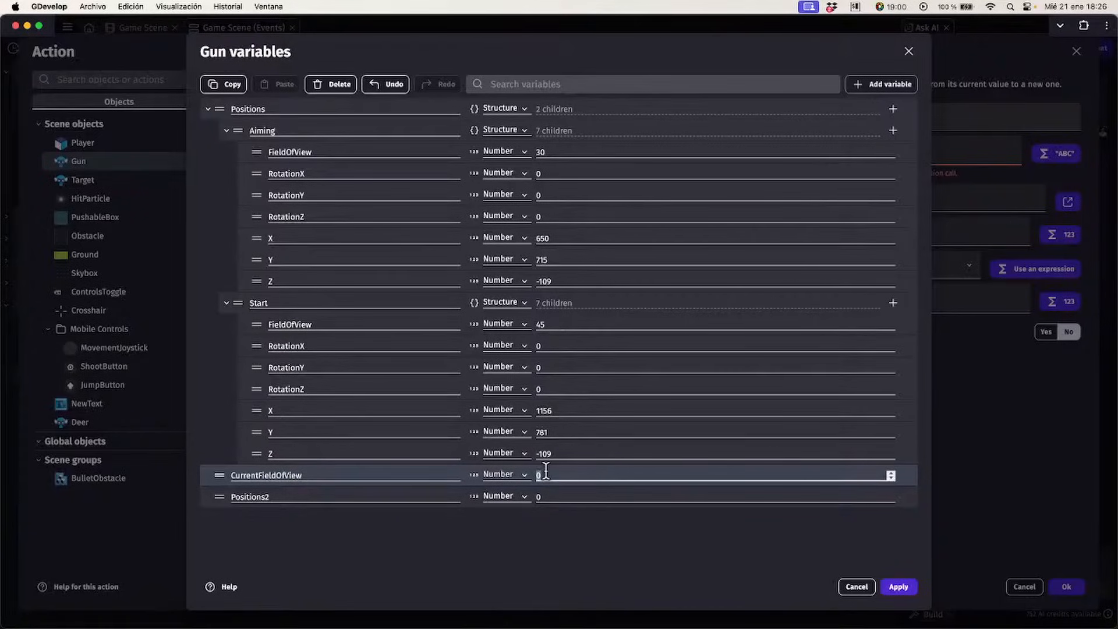
{"action": "type", "text": "30"}
{"action": "left_click", "coordinate": [500, 535]}
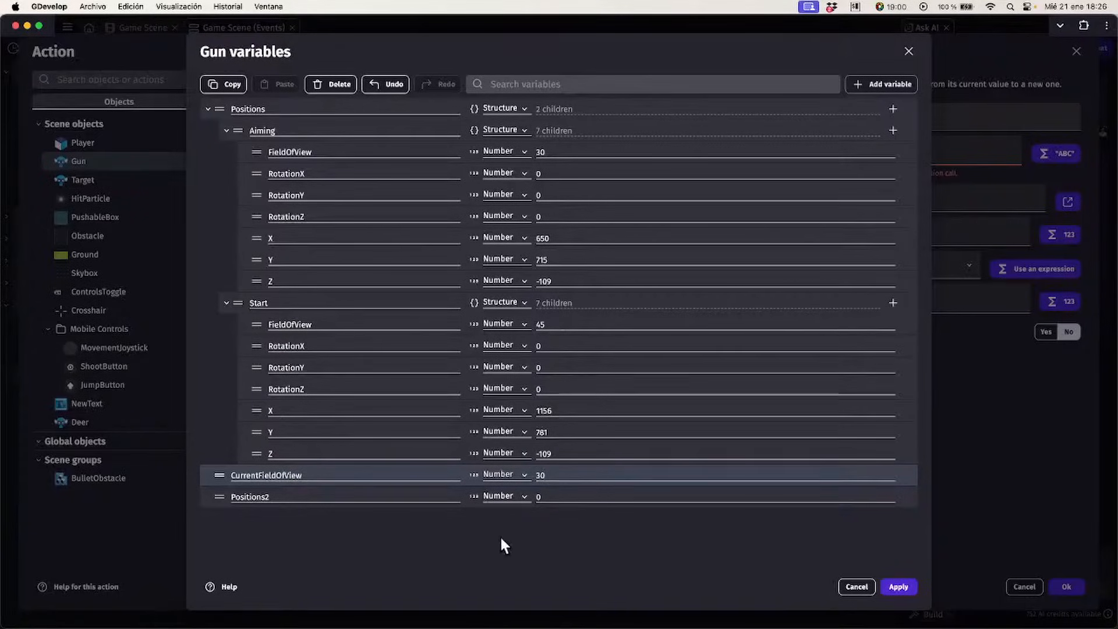
Delete the Positions2 variable from the Gun and apply the variable changes
{"action": "left_click", "coordinate": [206, 498]}
{"action": "left_click", "coordinate": [329, 83]}
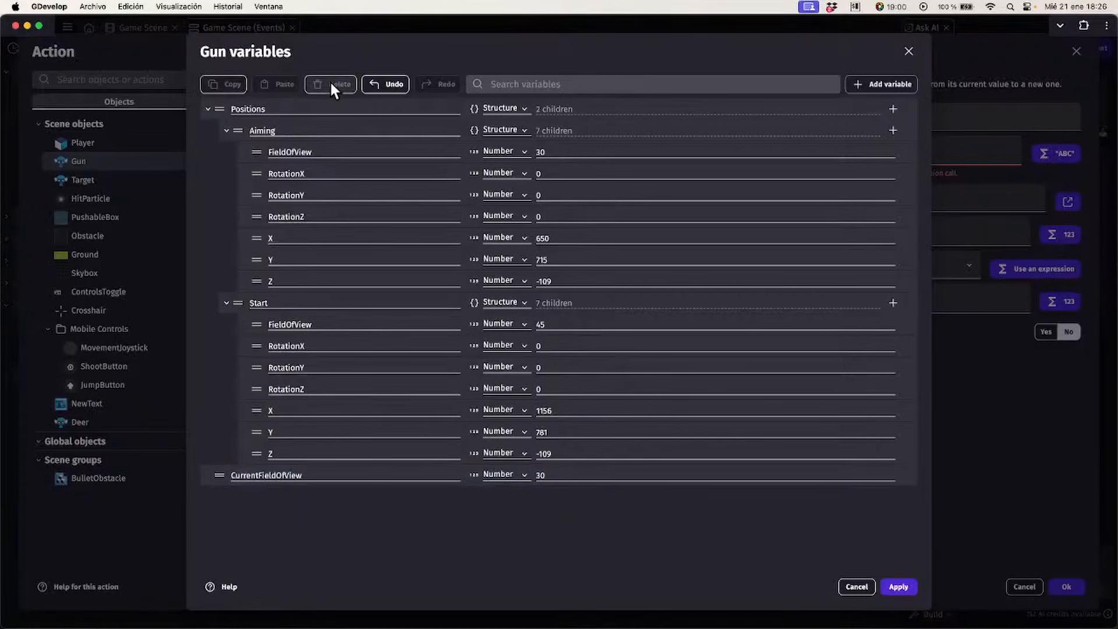
{"action": "left_click", "coordinate": [208, 475]}
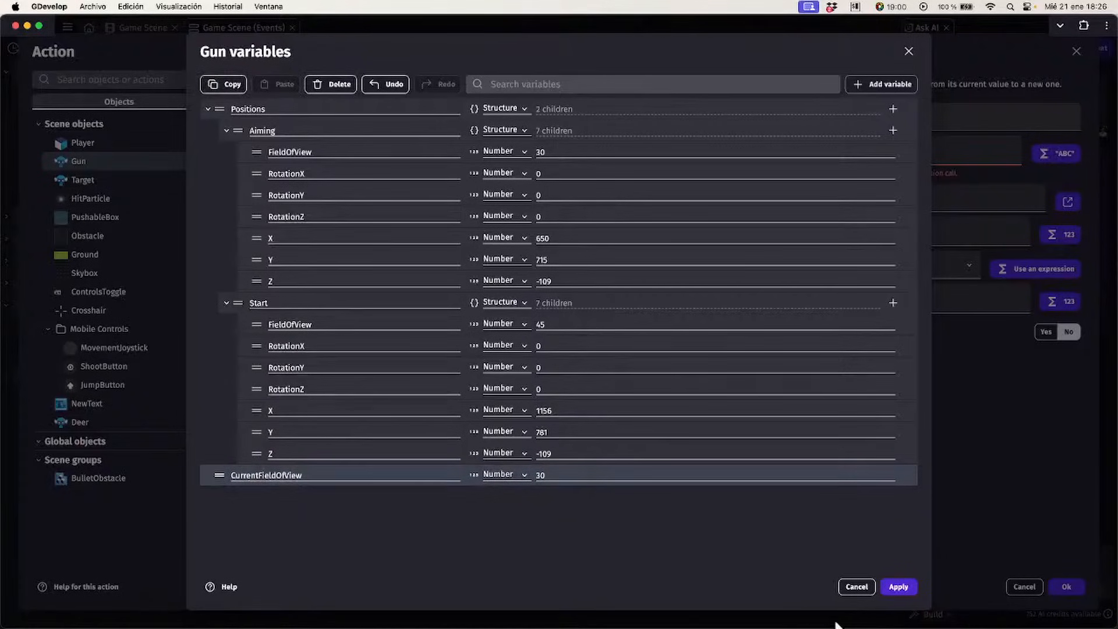
{"action": "left_click", "coordinate": [897, 586]}
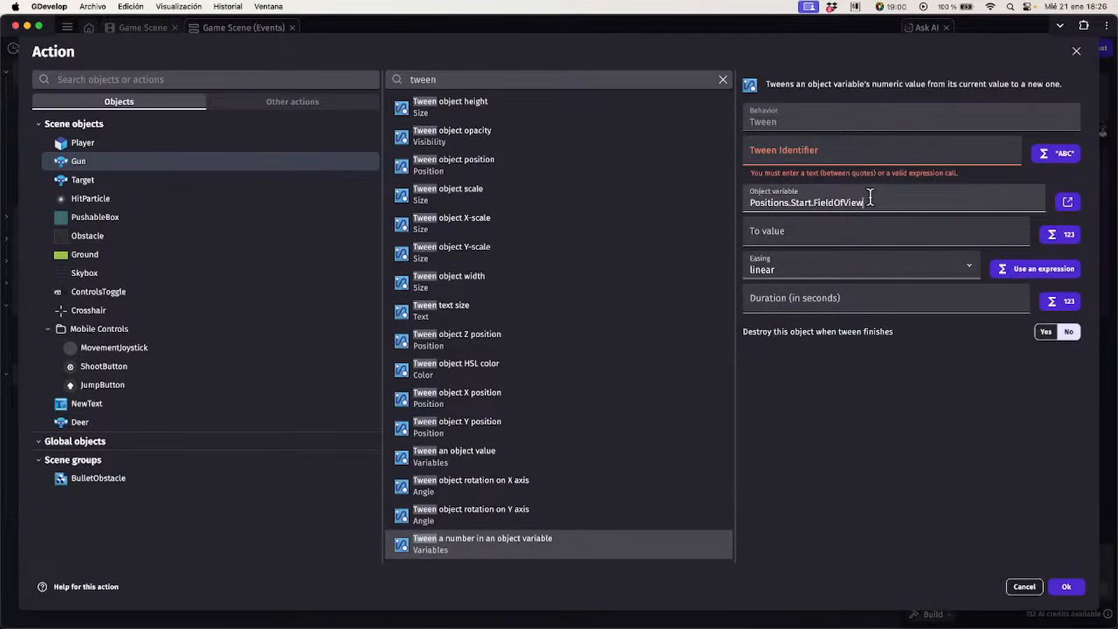
Choose CurrentFieldOfView as the object variable for the Gun's tween action
{"action": "left_click_drag", "start_coordinate": [813, 202], "coordinate": [749, 202]}
{"action": "key", "text": "BackSpace"}
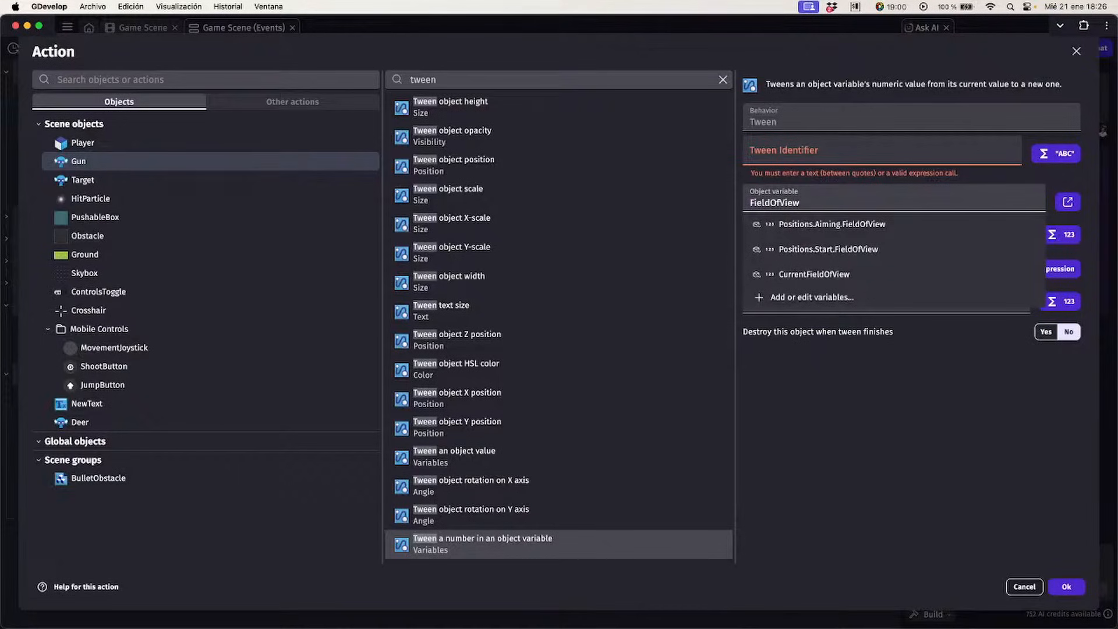
{"action": "left_click", "coordinate": [856, 270]}
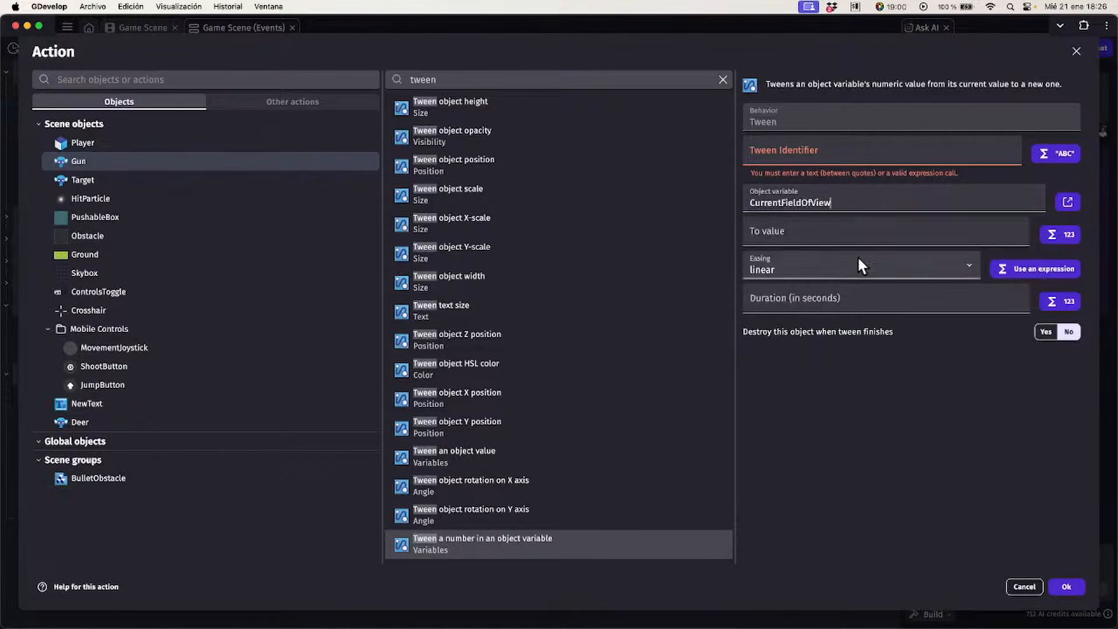
Complete the Gun's CurrentFieldOfView tween action with identifier "FieldOfViewTween", target value 30 and a duration of 0.2 seconds
{"action": "left_click", "coordinate": [816, 145]}
{"action": "type", "text": "\"F"}
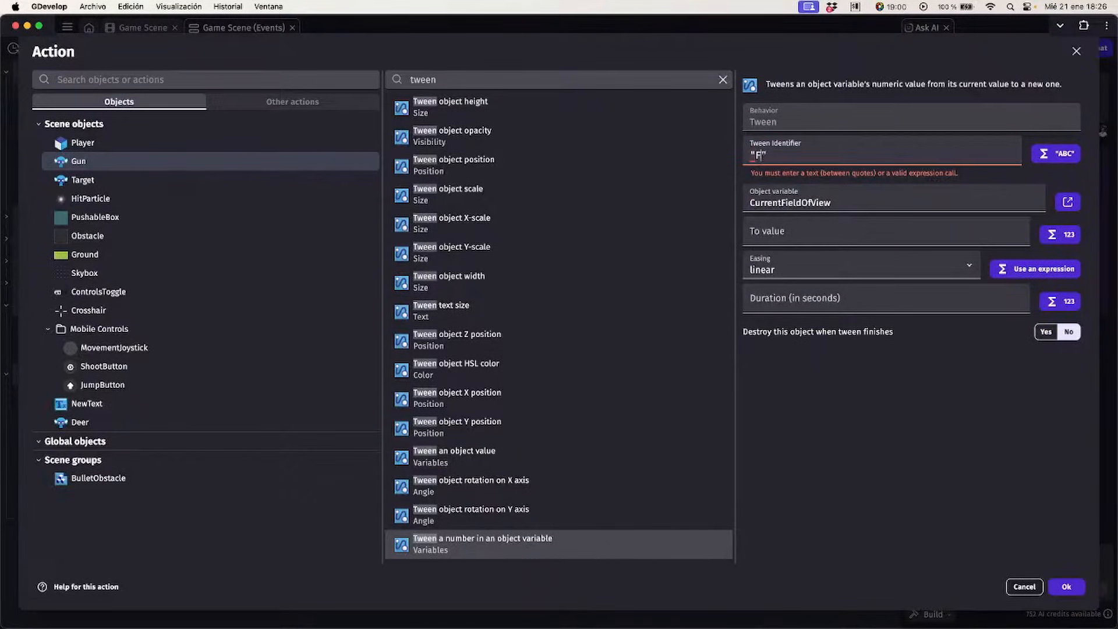
{"action": "type", "text": "ieldOfViewTweeb"}
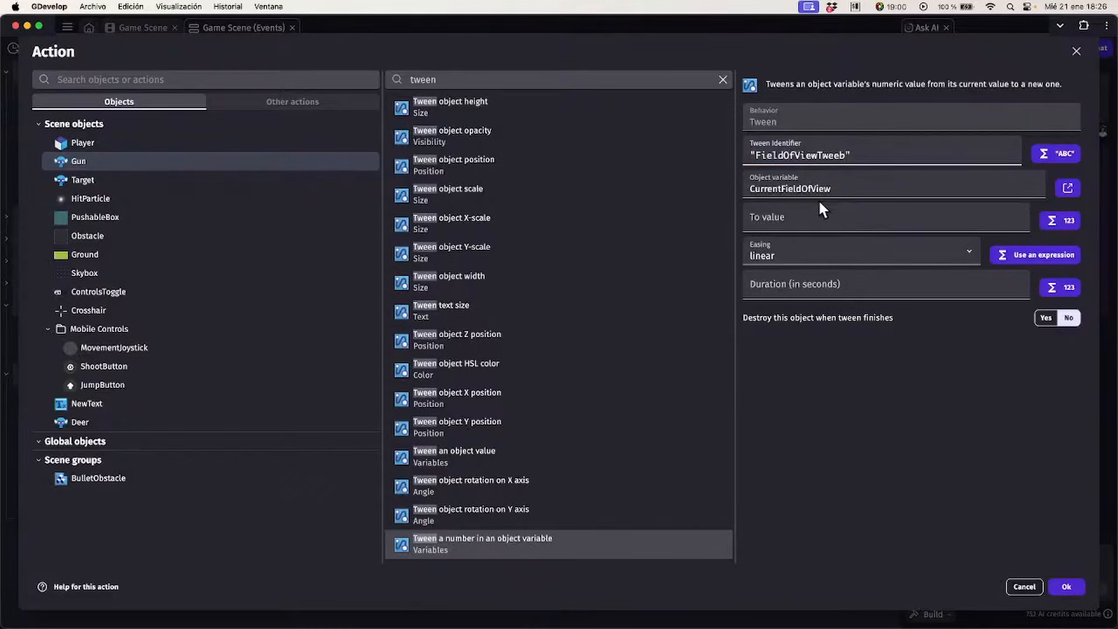
{"action": "key", "text": "BackSpace"}
{"action": "type", "text": "n"}
{"action": "left_click", "coordinate": [835, 218]}
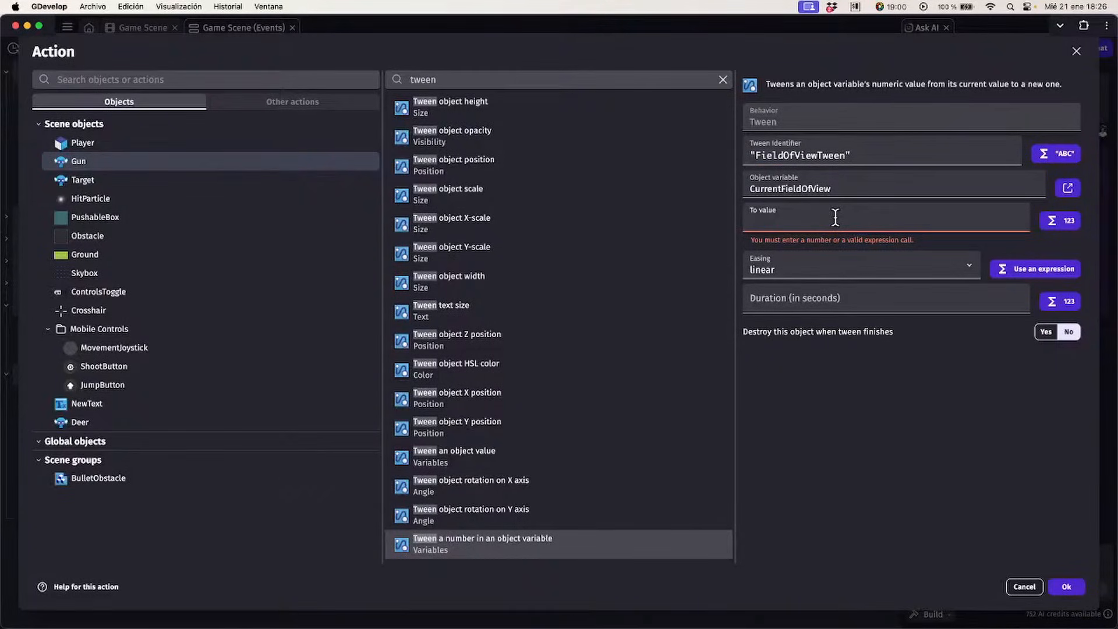
{"action": "type", "text": "30"}
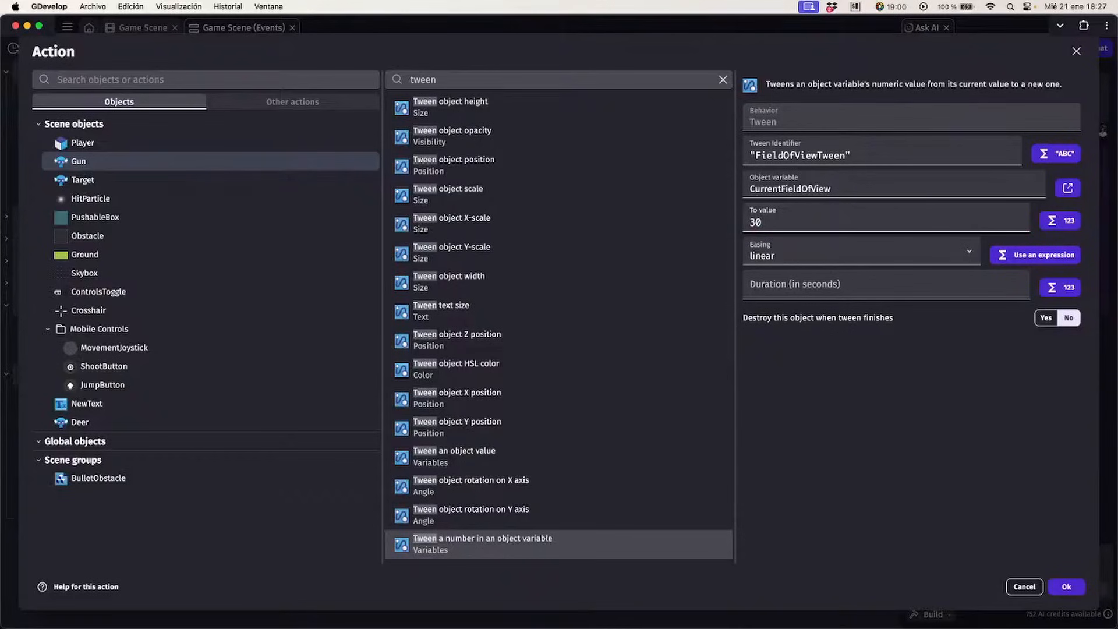
{"action": "type", "text": "30"}
{"action": "left_click", "coordinate": [774, 283]}
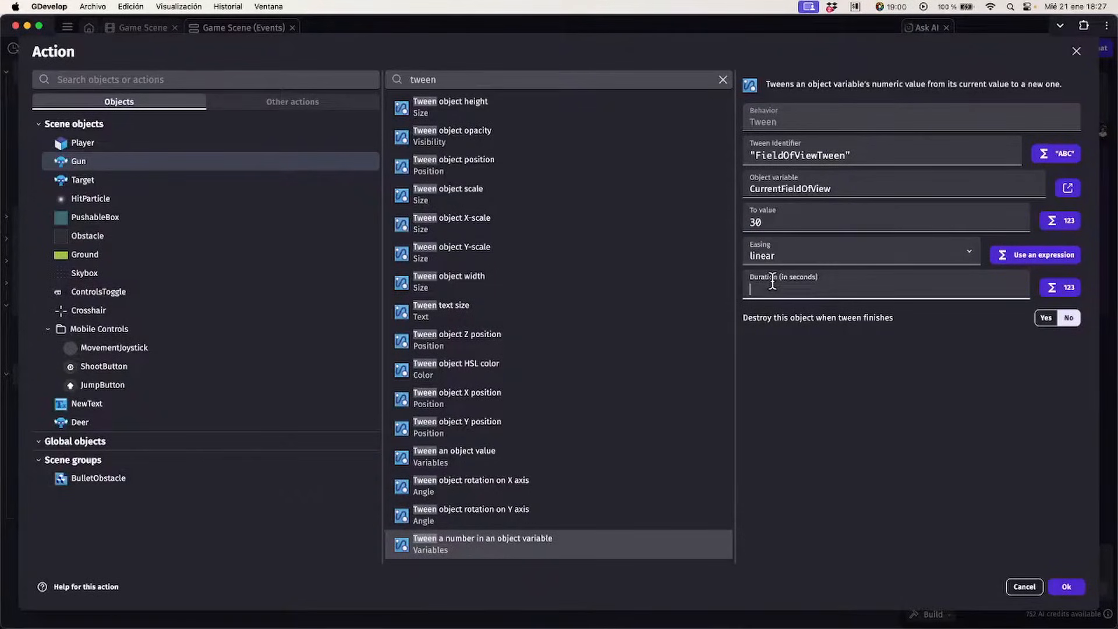
{"action": "type", "text": "0.2"}
{"action": "key", "text": "Return"}
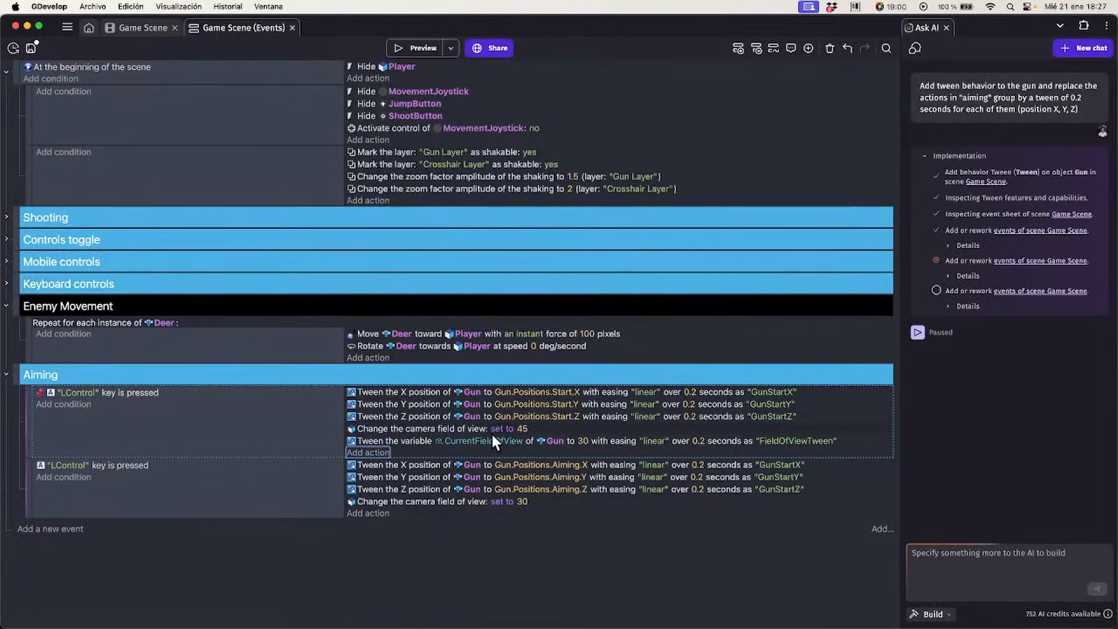
Set the target value of the CurrentFieldOfView tween in the first Aiming event to 45
{"action": "left_click", "coordinate": [415, 425]}
{"action": "key", "text": "super+plus"}
{"action": "key", "text": "super+plus"}
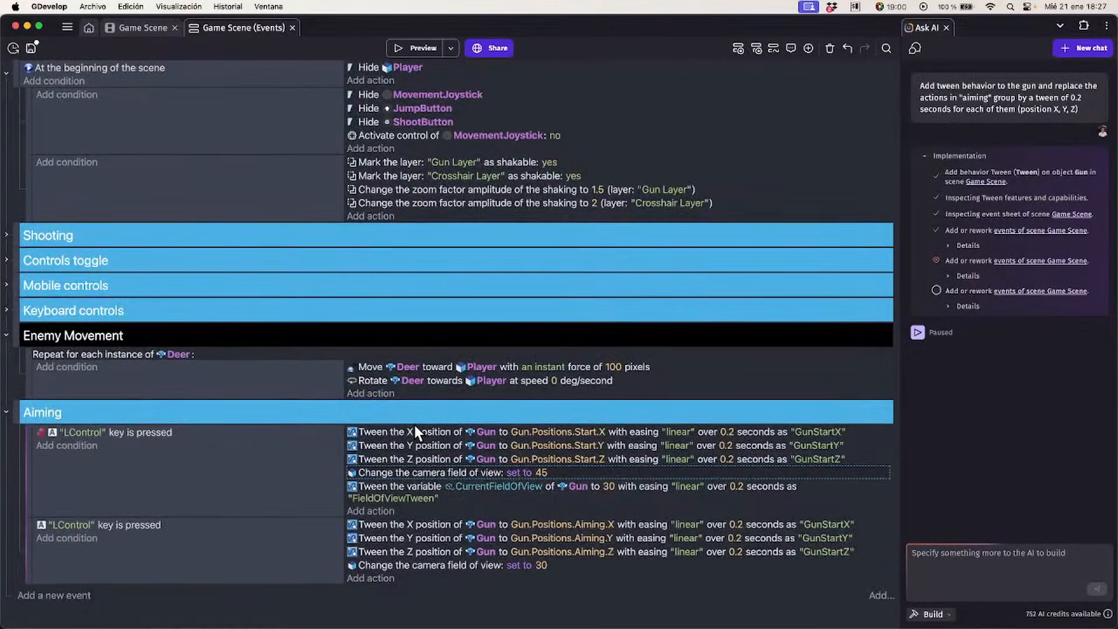
{"action": "key", "text": "super+plus"}
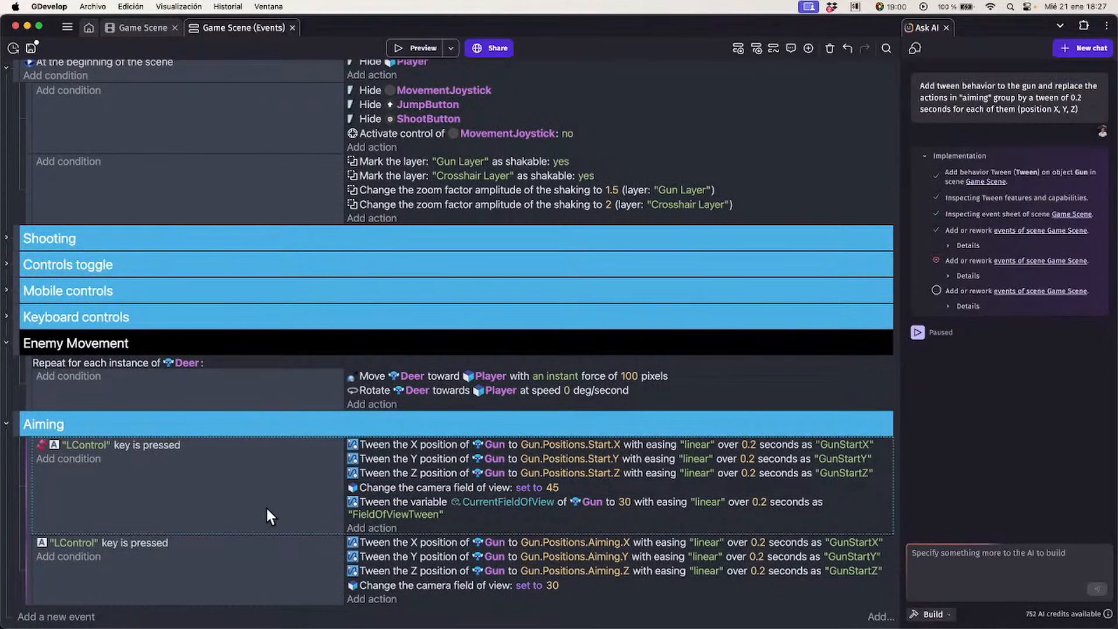
{"action": "left_click", "coordinate": [388, 505]}
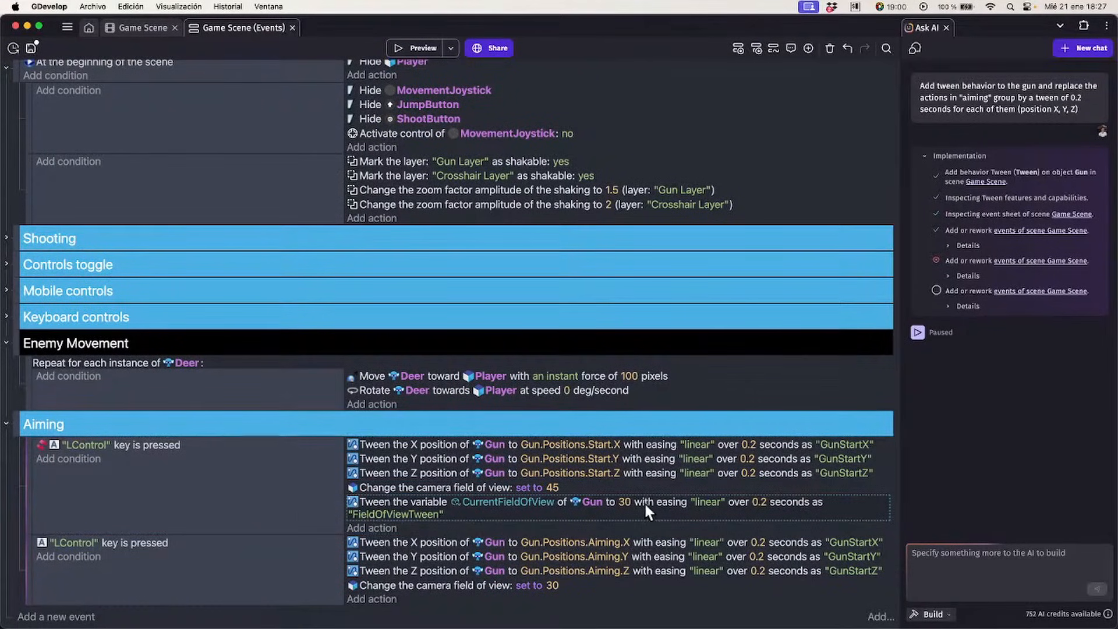
{"action": "left_click", "coordinate": [624, 502]}
{"action": "type", "text": "45"}
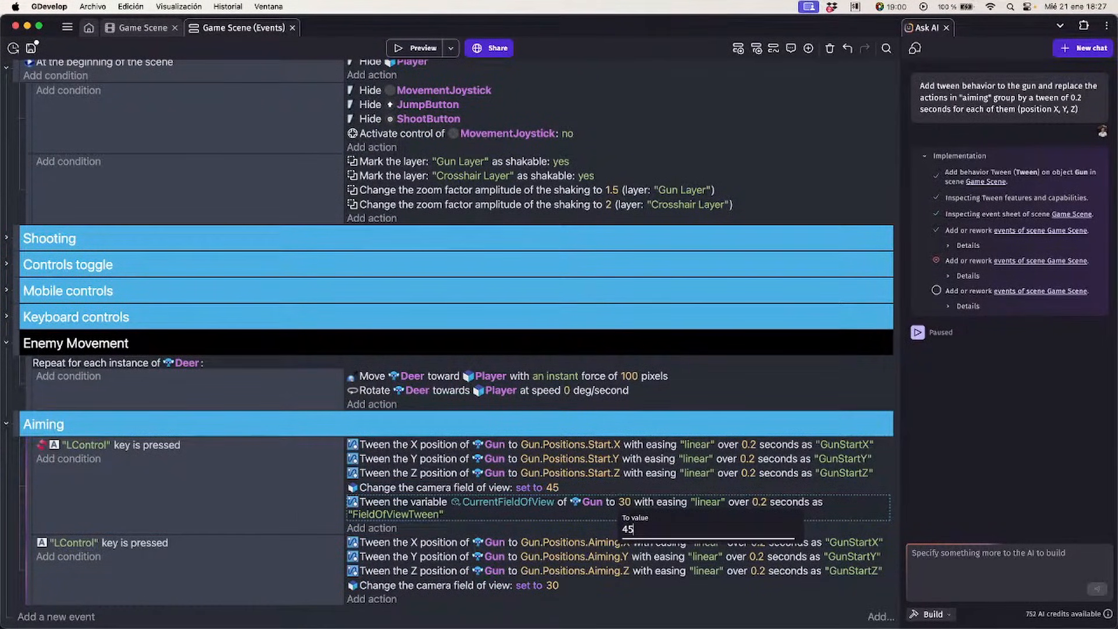
{"action": "key", "text": "Return"}
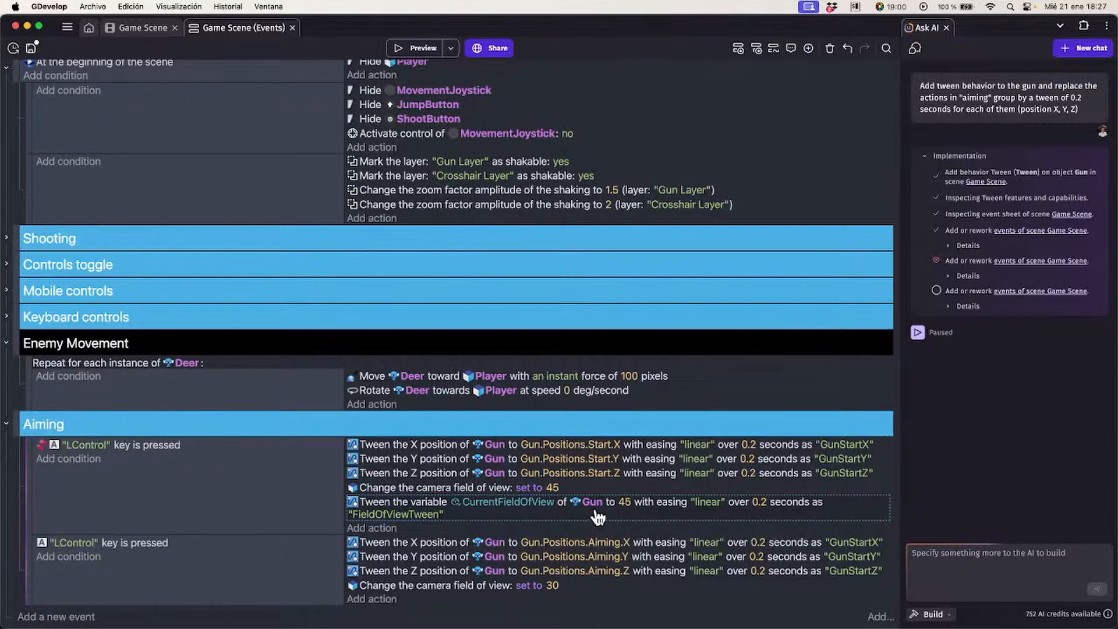
Paste a copy of the CurrentFieldOfView tween into the second Aiming event and set its target value to 30
{"action": "left_click", "coordinate": [460, 579]}
{"action": "key", "text": "super+v"}
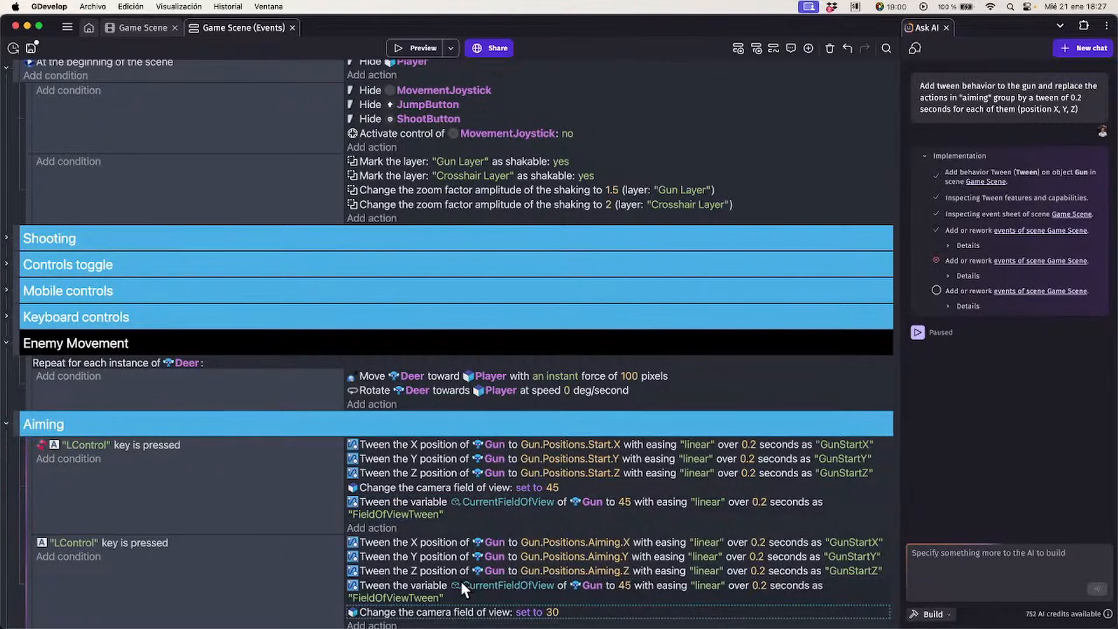
{"action": "scroll", "coordinate": [551, 584], "scroll_direction": "down", "scroll_amount": 1}
{"action": "left_click", "coordinate": [619, 557]}
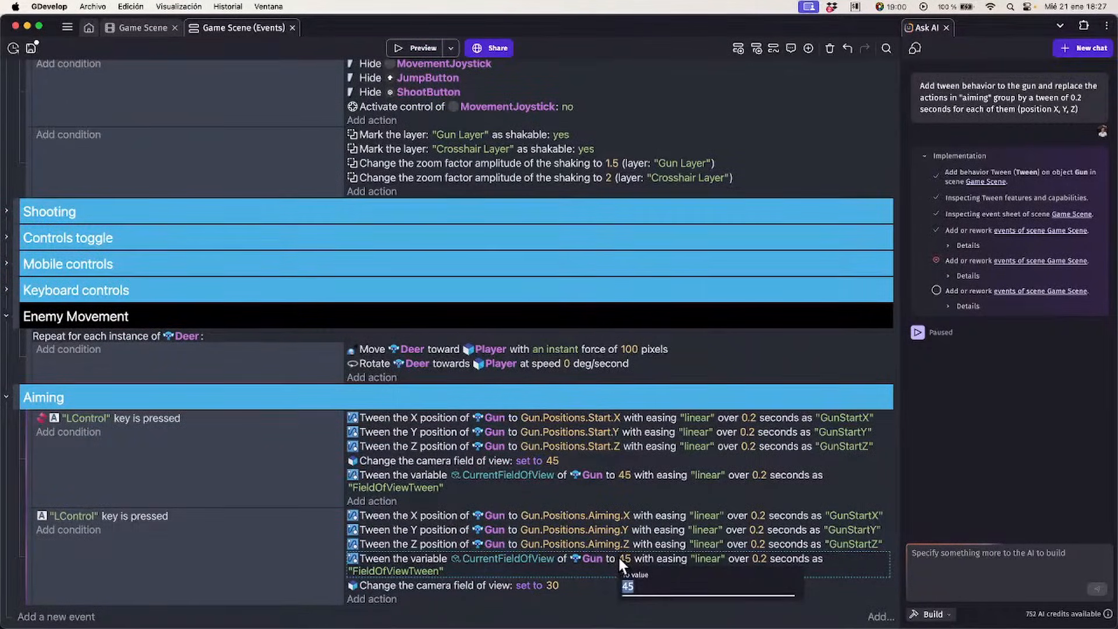
{"action": "type", "text": "30"}
{"action": "left_click", "coordinate": [324, 552]}
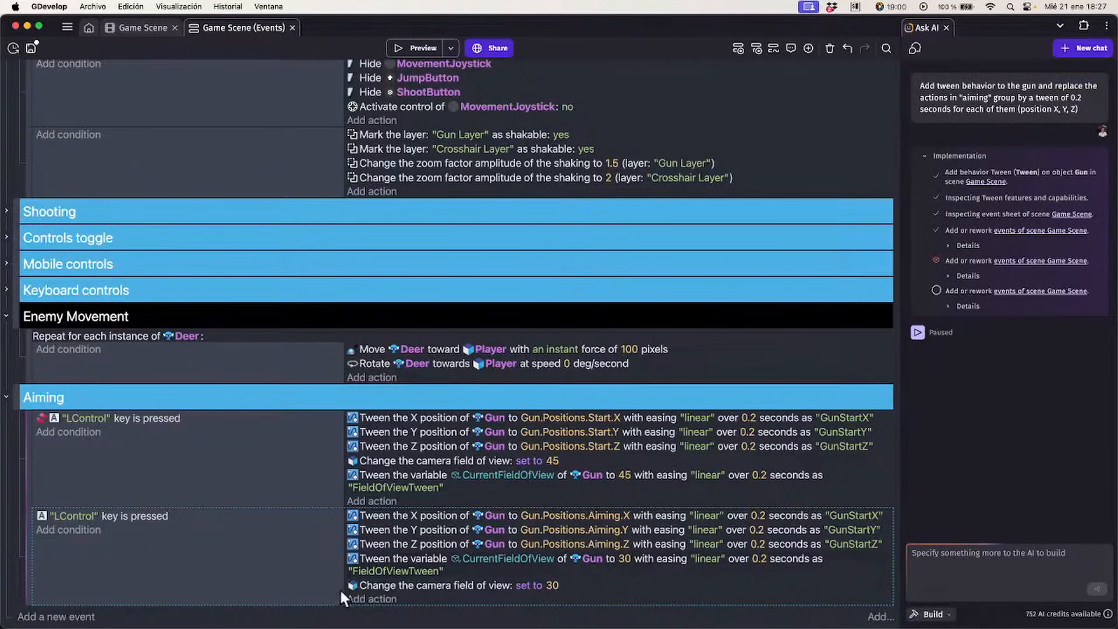
Move the second event's camera field of view action into a new condition-free event and delete the first event's camera field of view action
{"action": "left_click", "coordinate": [355, 587]}
{"action": "left_click", "coordinate": [93, 614]}
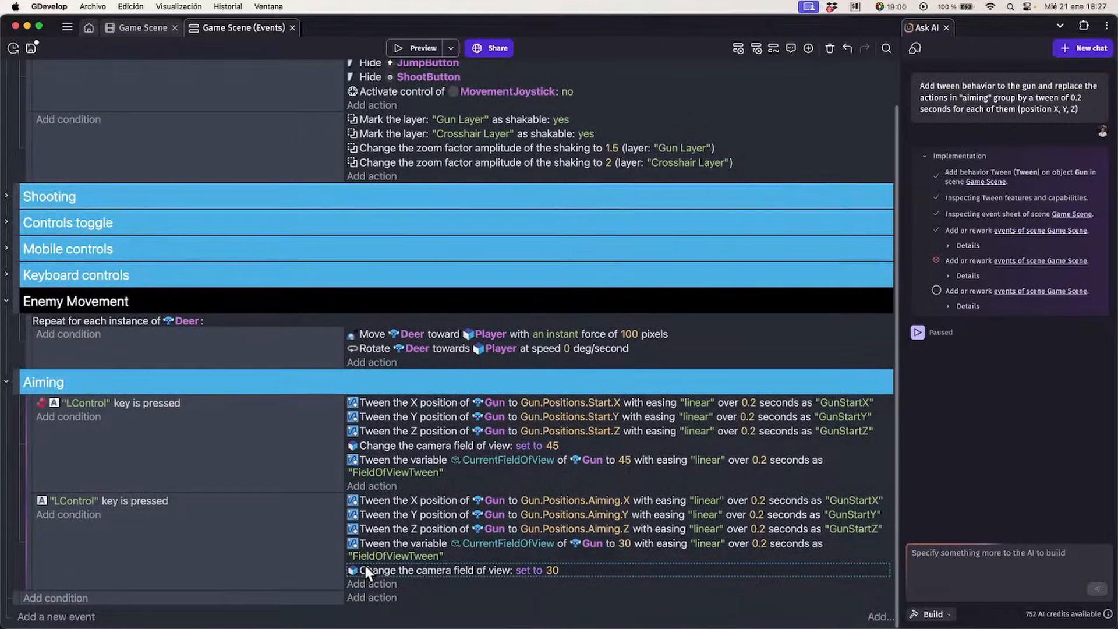
{"action": "left_click_drag", "start_coordinate": [381, 611], "coordinate": [382, 608]}
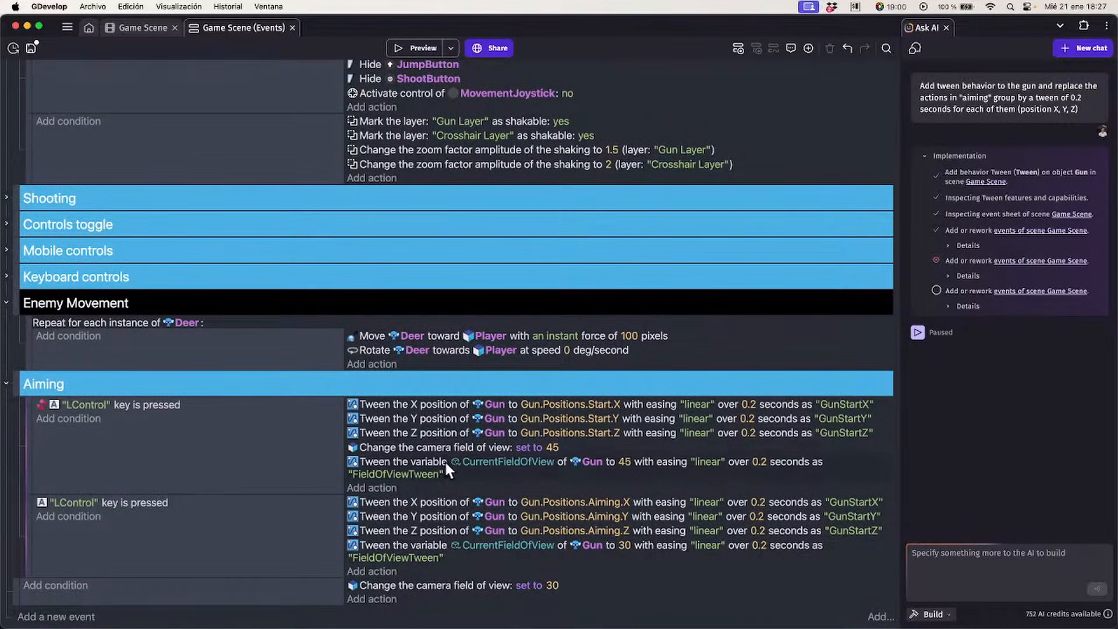
{"action": "left_click", "coordinate": [433, 449]}
{"action": "key", "text": "Delete"}
Set the camera field of view in the condition-free Aiming event to Gun.CurrentFieldOfView
{"action": "left_click", "coordinate": [547, 583]}
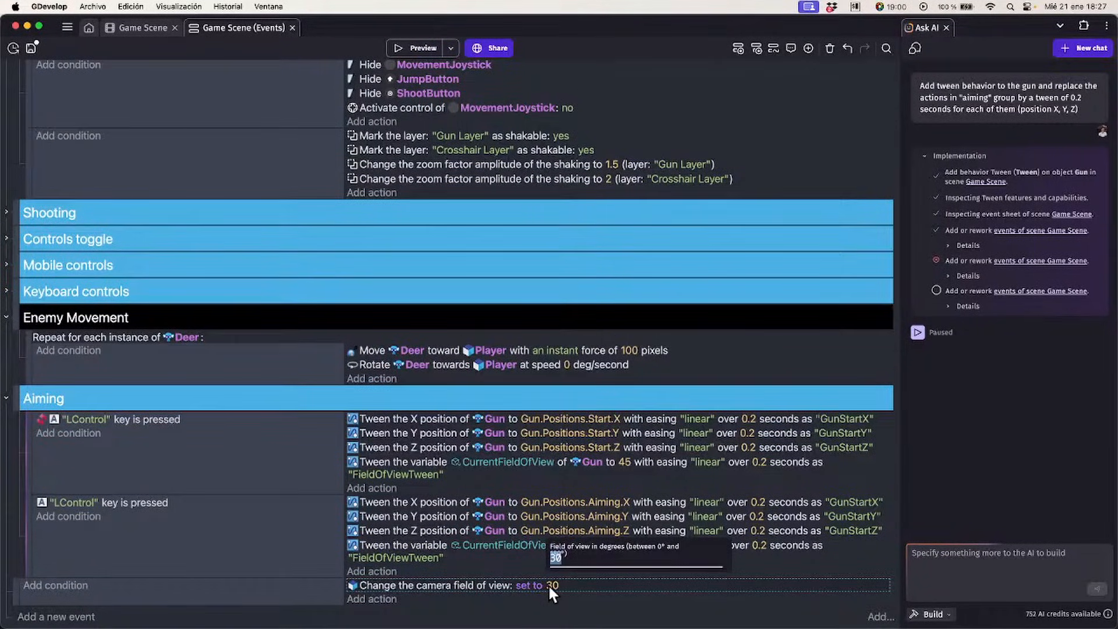
{"action": "type", "text": "Gun."}
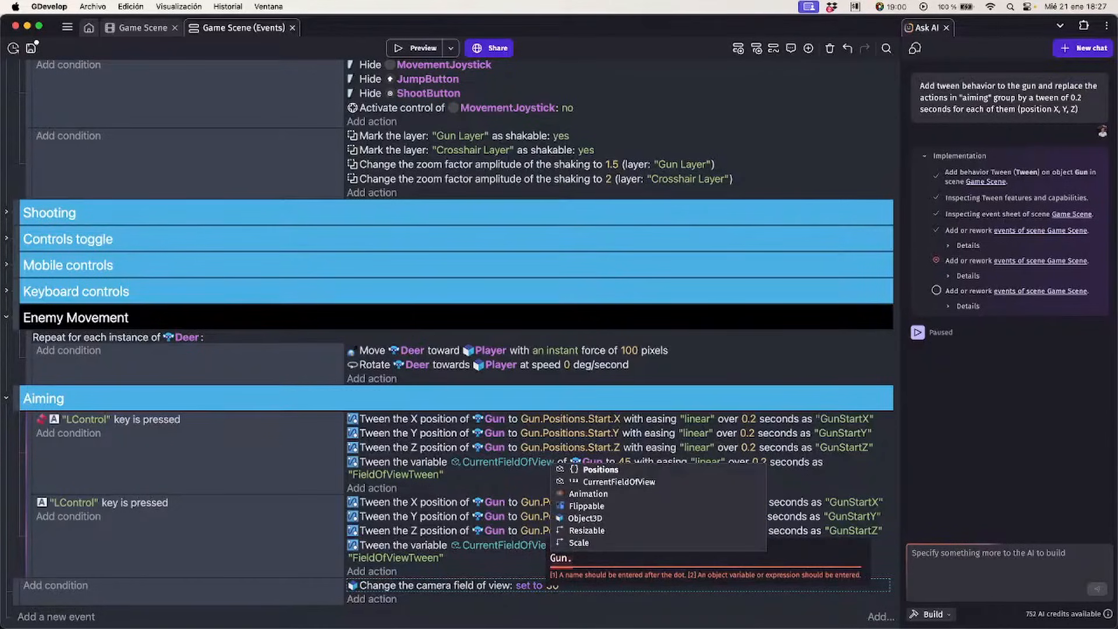
{"action": "key", "text": "Down"}
{"action": "key", "text": "Return"}
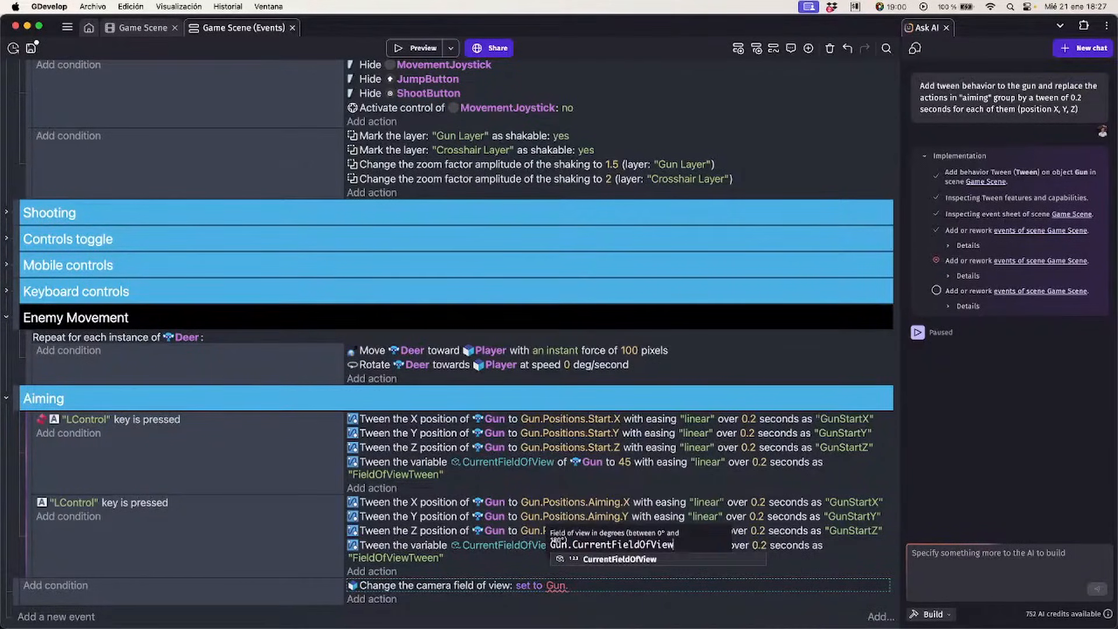
{"action": "left_click", "coordinate": [620, 588]}
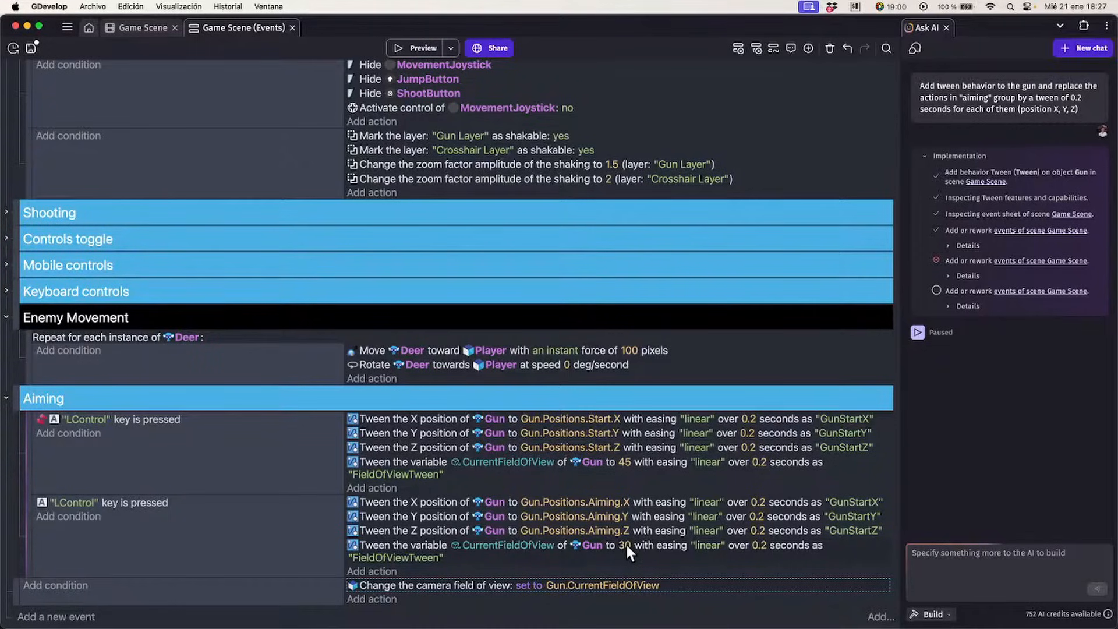
In the Game Scene, set the default value of the Gun's CurrentFieldOfView variable to 45 and apply it
{"action": "scroll", "coordinate": [626, 478], "scroll_direction": "up", "scroll_amount": 1}
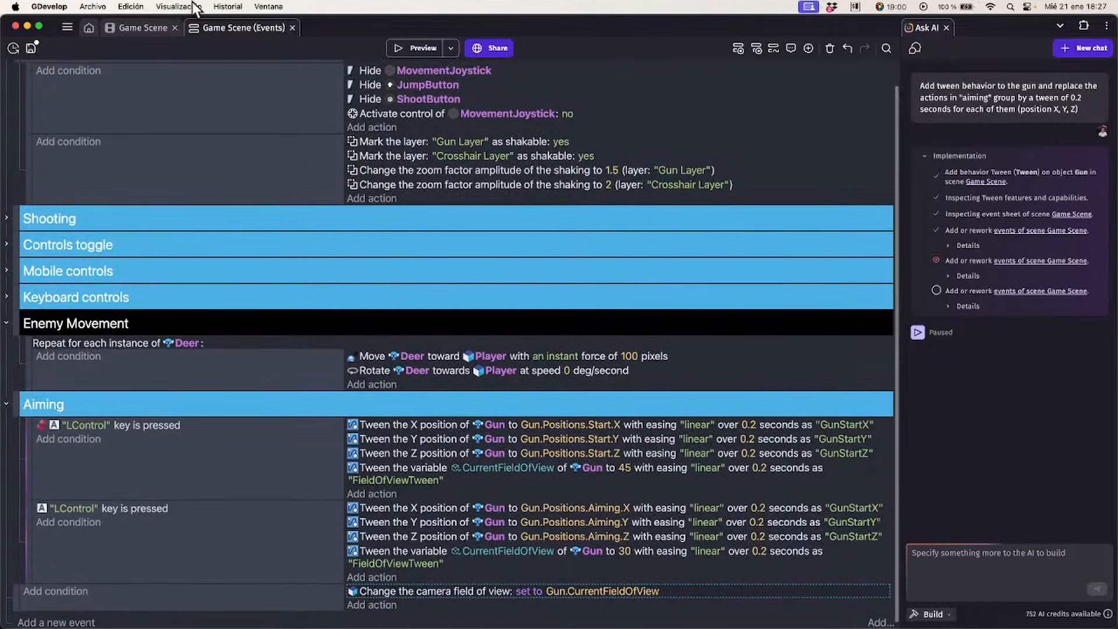
{"action": "left_click", "coordinate": [130, 26]}
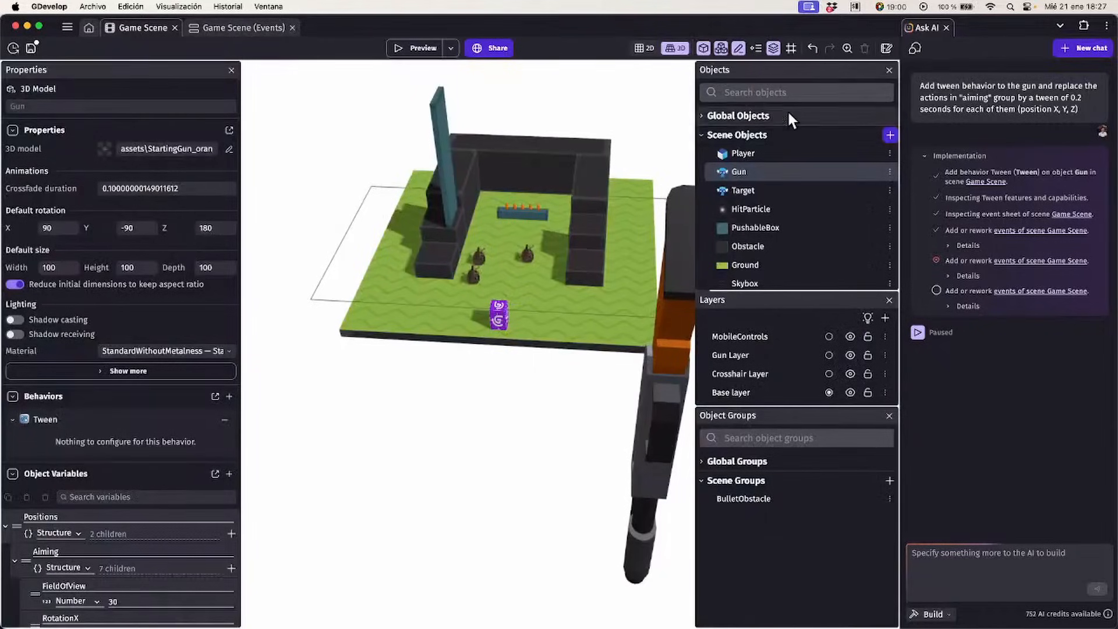
{"action": "double_click", "coordinate": [750, 169]}
{"action": "left_click", "coordinate": [728, 80]}
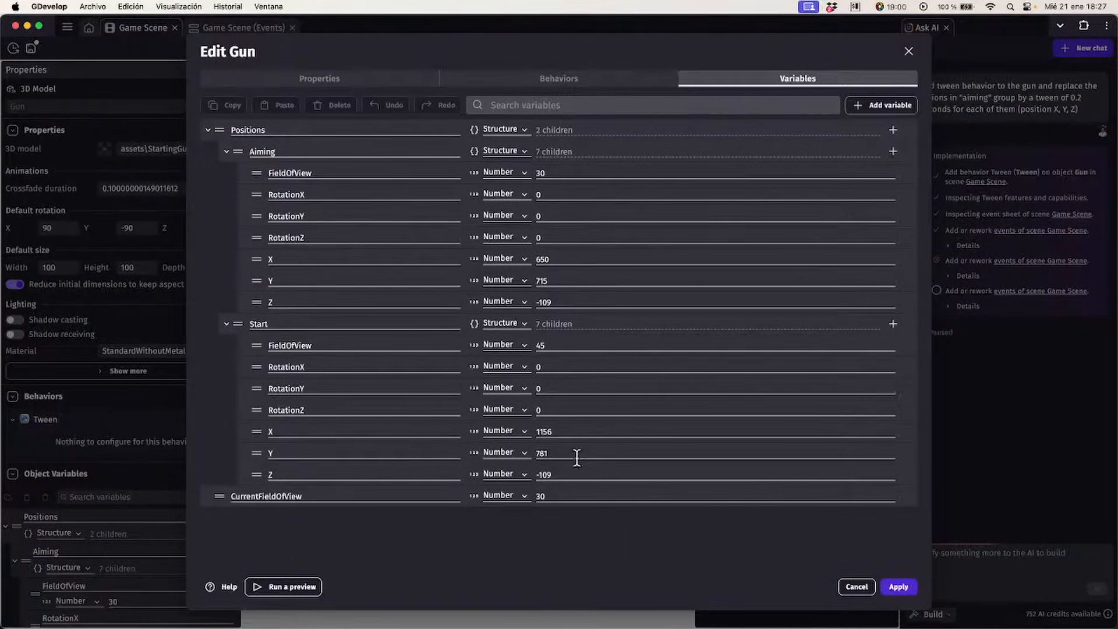
{"action": "left_click", "coordinate": [556, 490]}
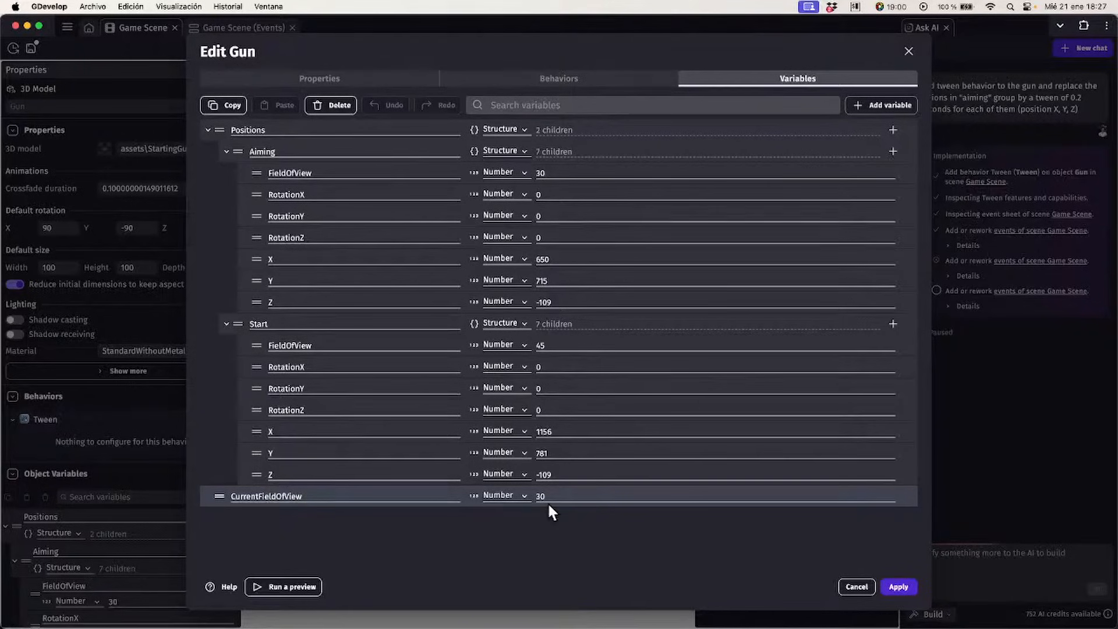
{"action": "double_click", "coordinate": [541, 494]}
{"action": "type", "text": "45"}
{"action": "key", "text": "Return"}
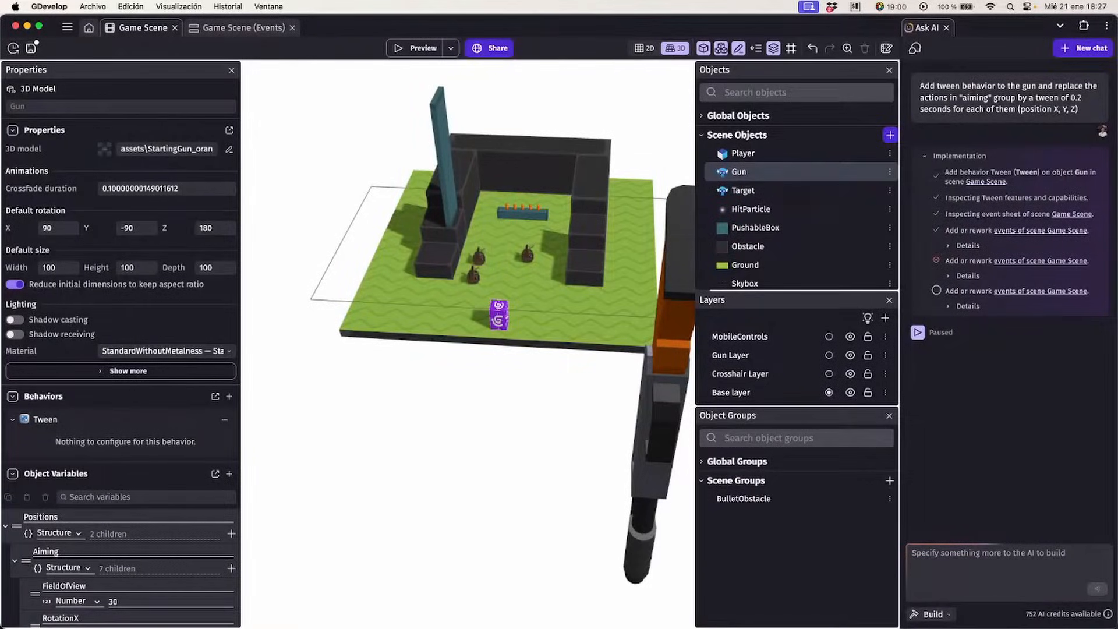
Run a preview of the game and test aiming while walking and jumping onto the dark blocks
{"action": "left_click", "coordinate": [421, 47]}
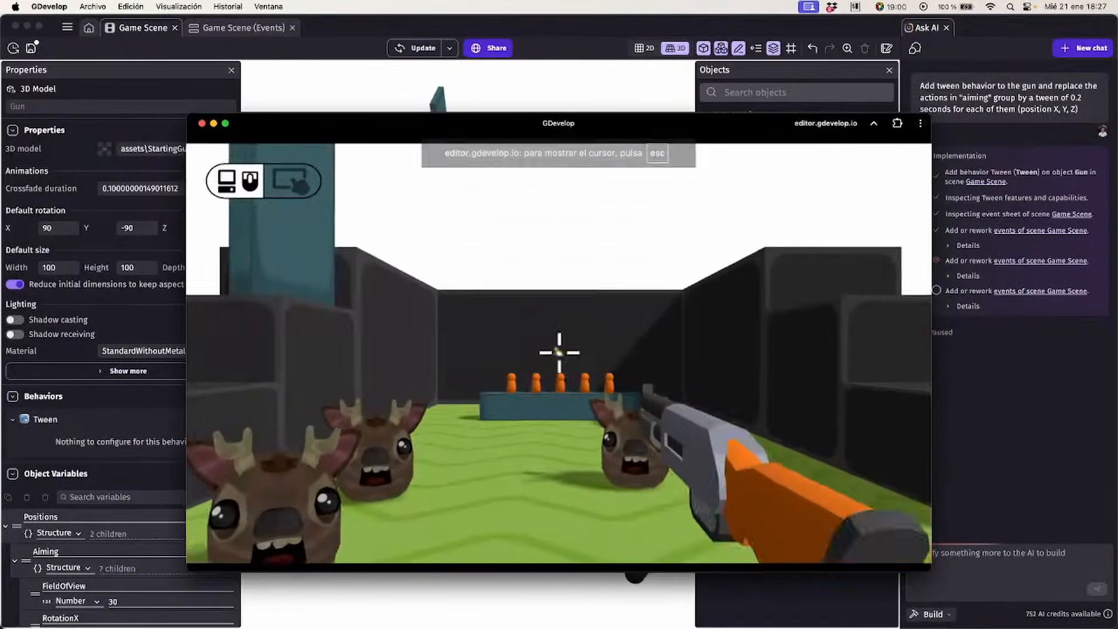
{"action": "right_click", "coordinate": [559, 353]}
{"action": "key", "text": "w"}
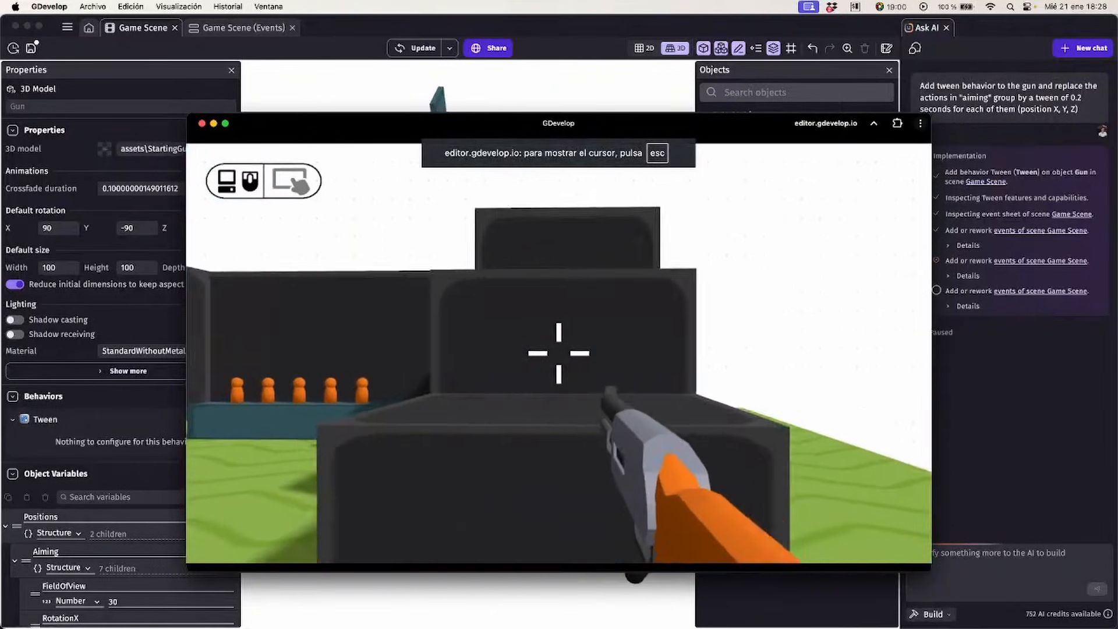
{"action": "key", "text": "space"}
{"action": "key", "text": "w"}
{"action": "key", "text": "space"}
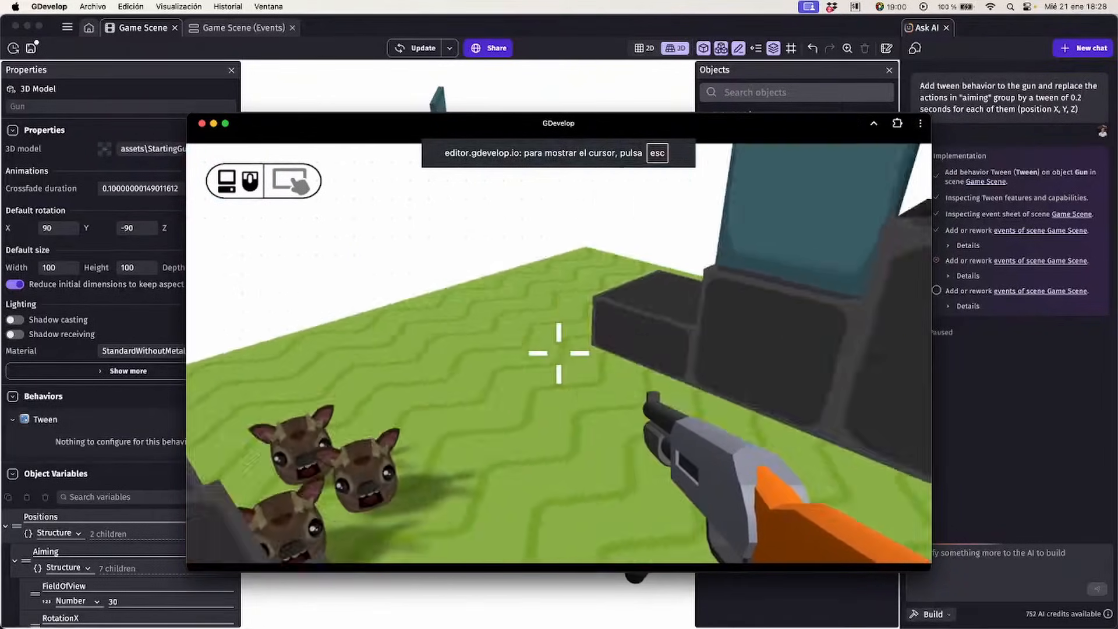
Test aiming and shooting at the orange targets in the preview, including the field of view transition, and close the preview
{"action": "right_click", "coordinate": [559, 353]}
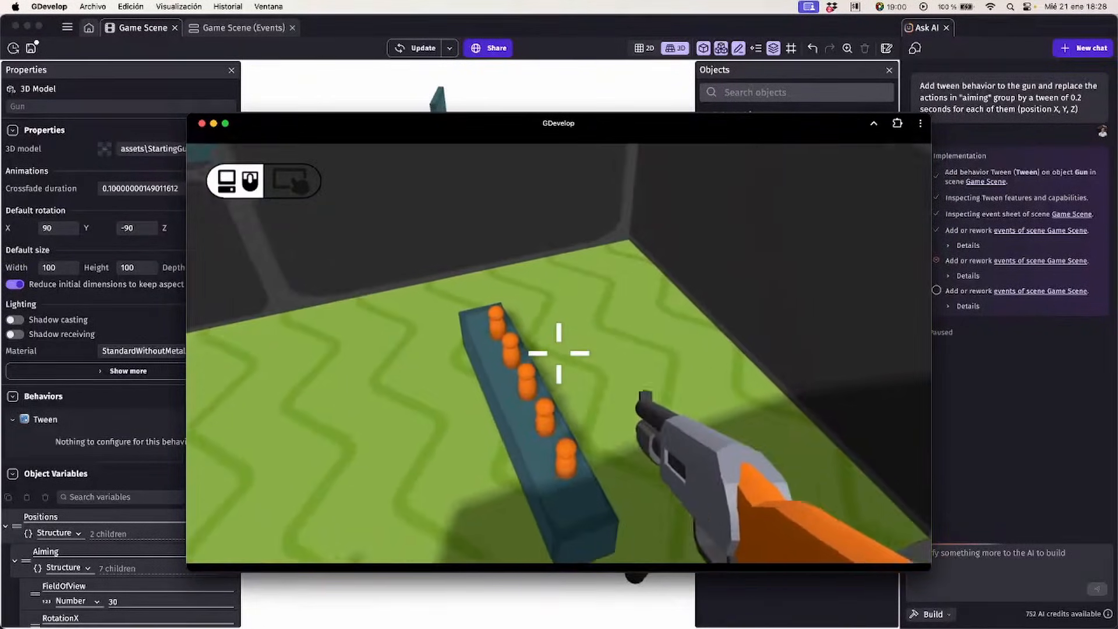
{"action": "right_click", "coordinate": [559, 353]}
{"action": "left_click", "coordinate": [559, 353]}
{"action": "right_click", "coordinate": [559, 353]}
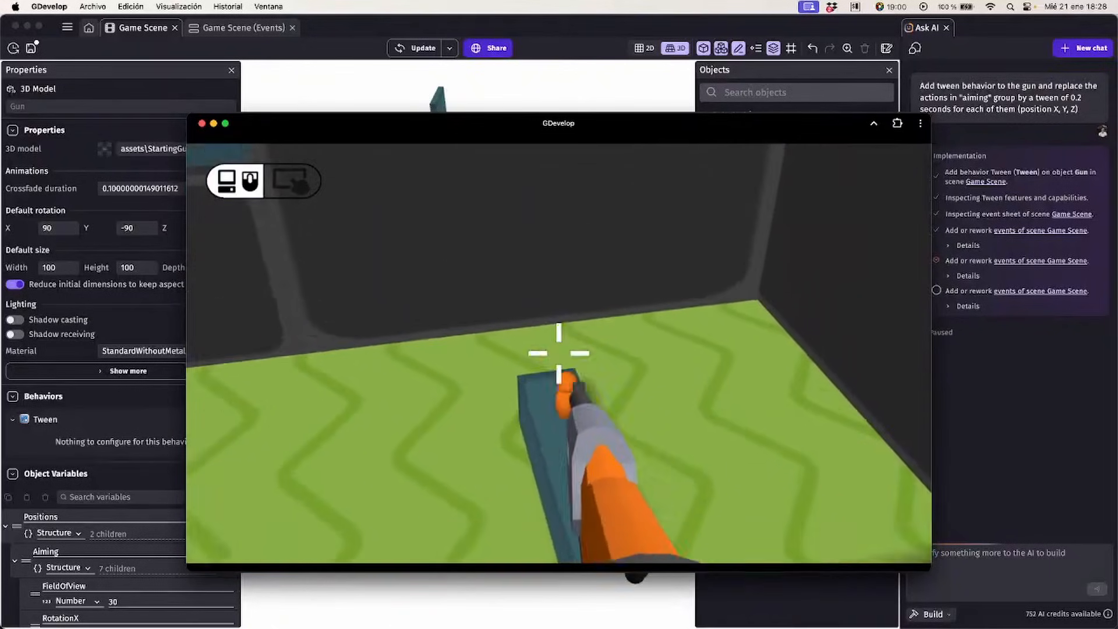
{"action": "left_click", "coordinate": [559, 353]}
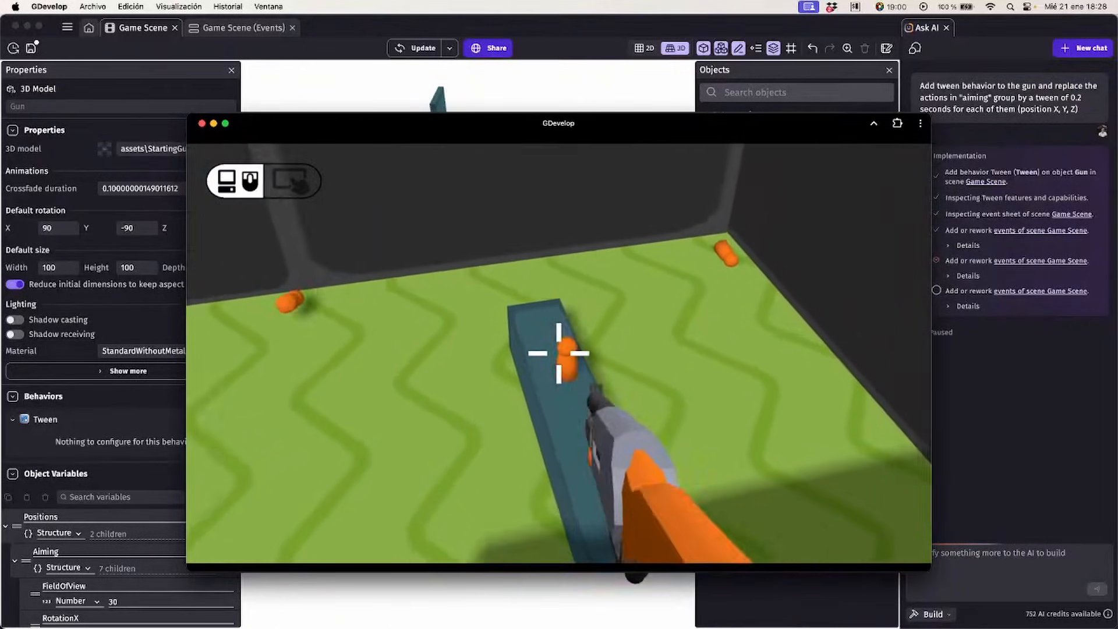
{"action": "right_click", "coordinate": [559, 353]}
{"action": "left_click", "coordinate": [559, 354]}
{"action": "key", "text": "Escape"}
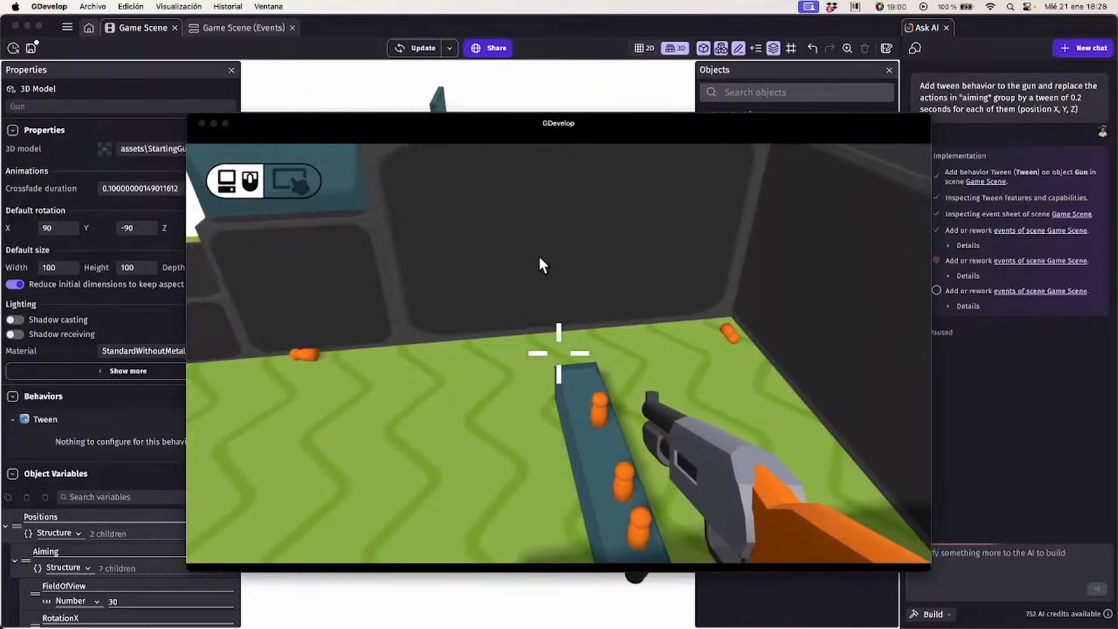
{"action": "left_click", "coordinate": [202, 124]}
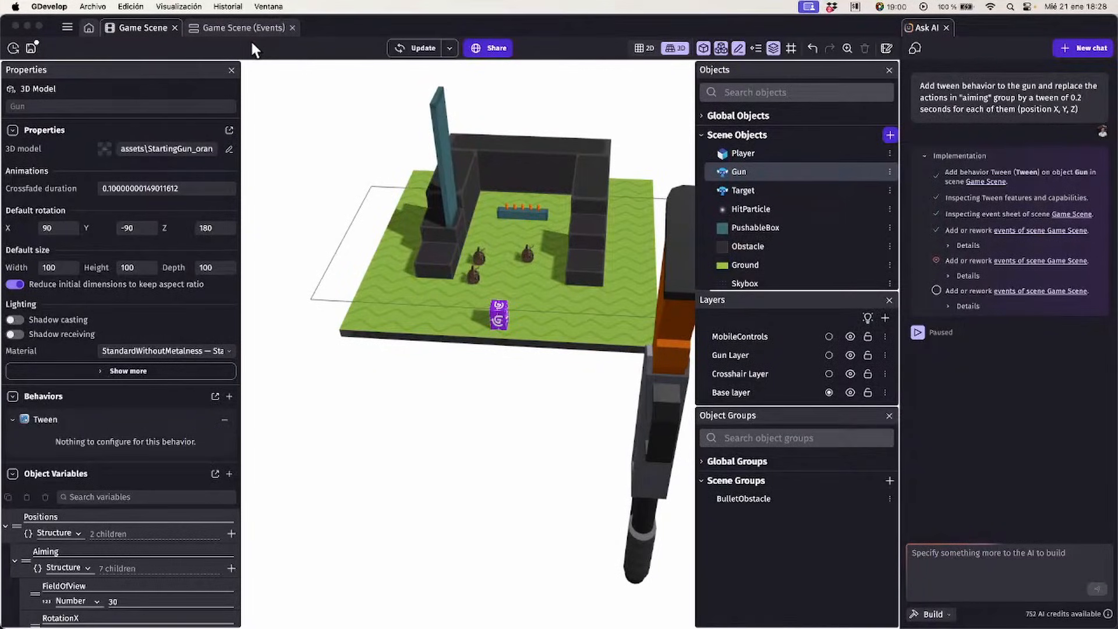
Review the Gun's object variables, comparing the FieldOfView entries in the Aiming and Start structures
{"action": "scroll", "coordinate": [192, 321], "scroll_direction": "down", "scroll_amount": 10}
{"action": "scroll", "coordinate": [191, 325], "scroll_direction": "up", "scroll_amount": 5}
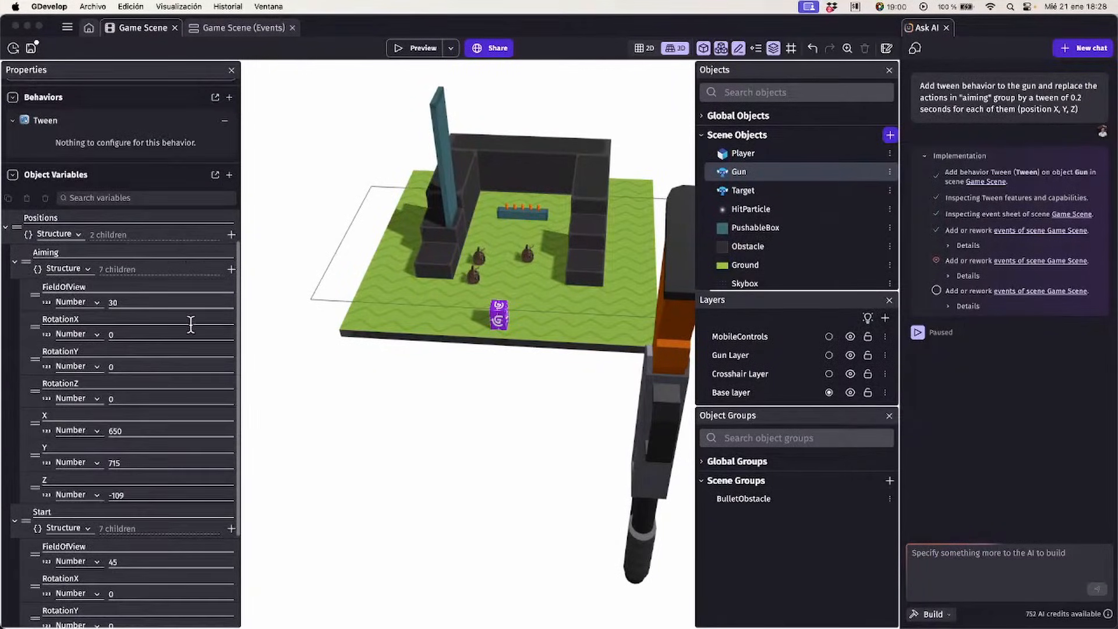
{"action": "scroll", "coordinate": [149, 247], "scroll_direction": "down", "scroll_amount": 5}
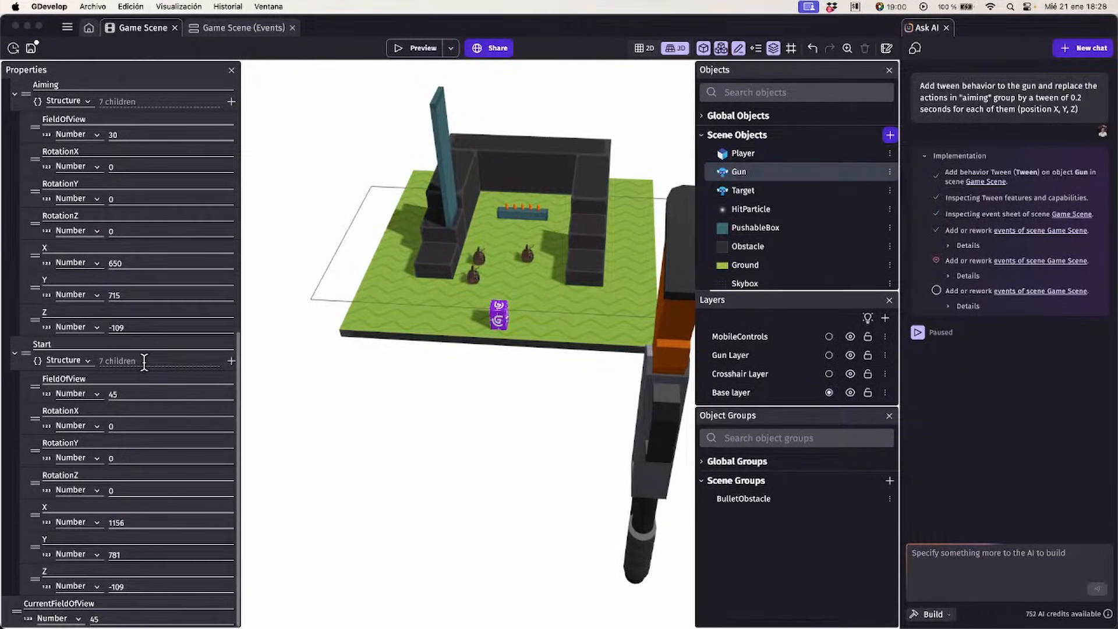
{"action": "scroll", "coordinate": [174, 270], "scroll_direction": "up", "scroll_amount": 10}
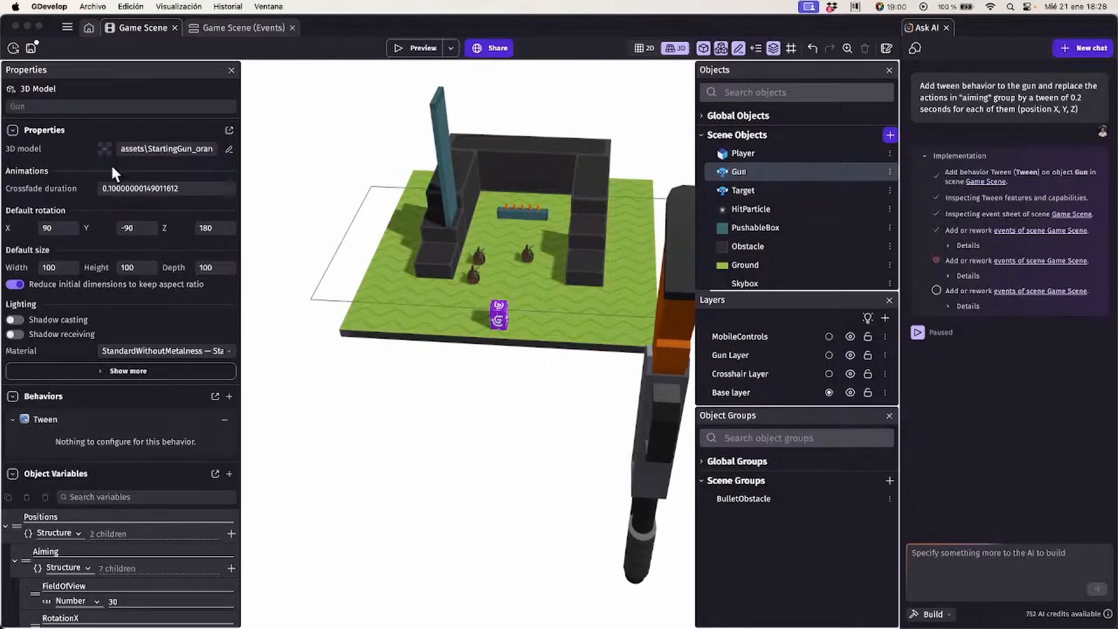
{"action": "scroll", "coordinate": [85, 180], "scroll_direction": "down", "scroll_amount": 10}
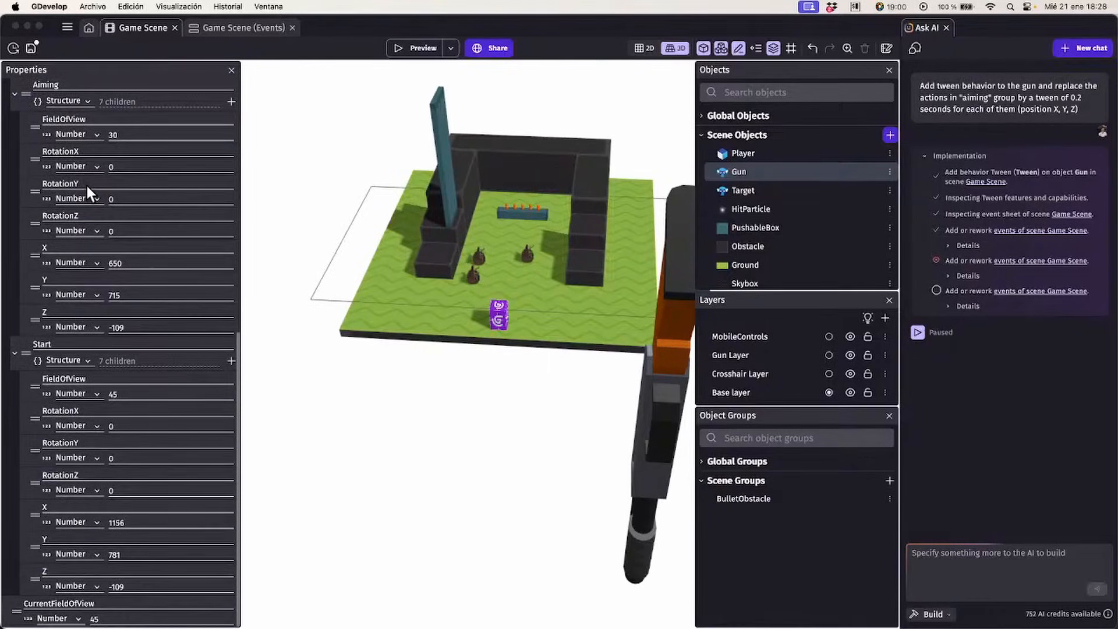
{"action": "scroll", "coordinate": [124, 346], "scroll_direction": "up", "scroll_amount": 5}
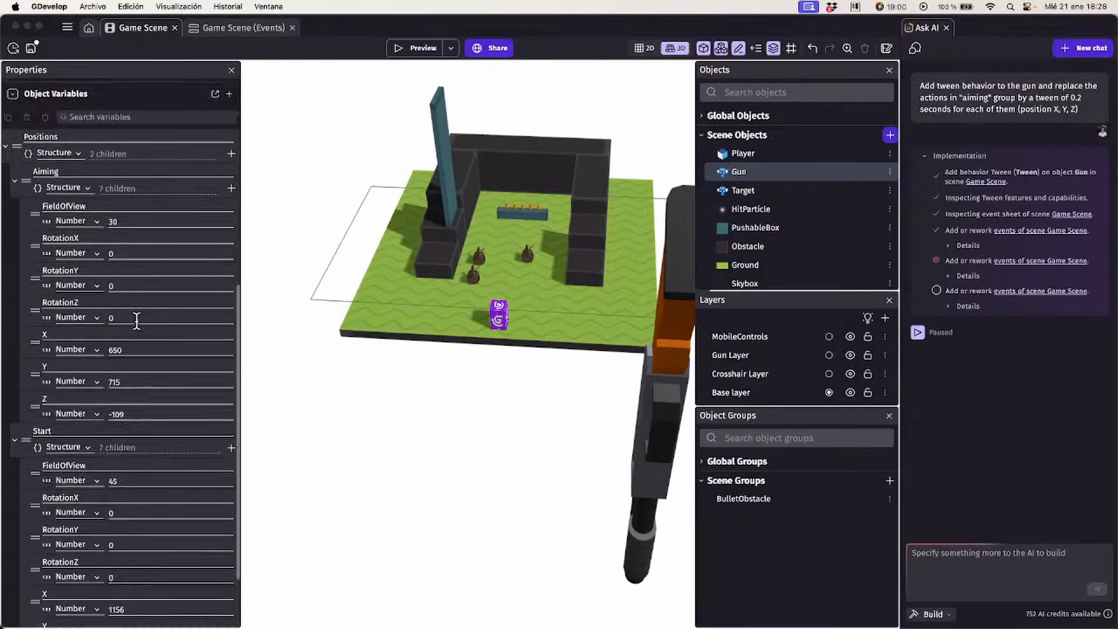
{"action": "scroll", "coordinate": [131, 278], "scroll_direction": "down", "scroll_amount": 3}
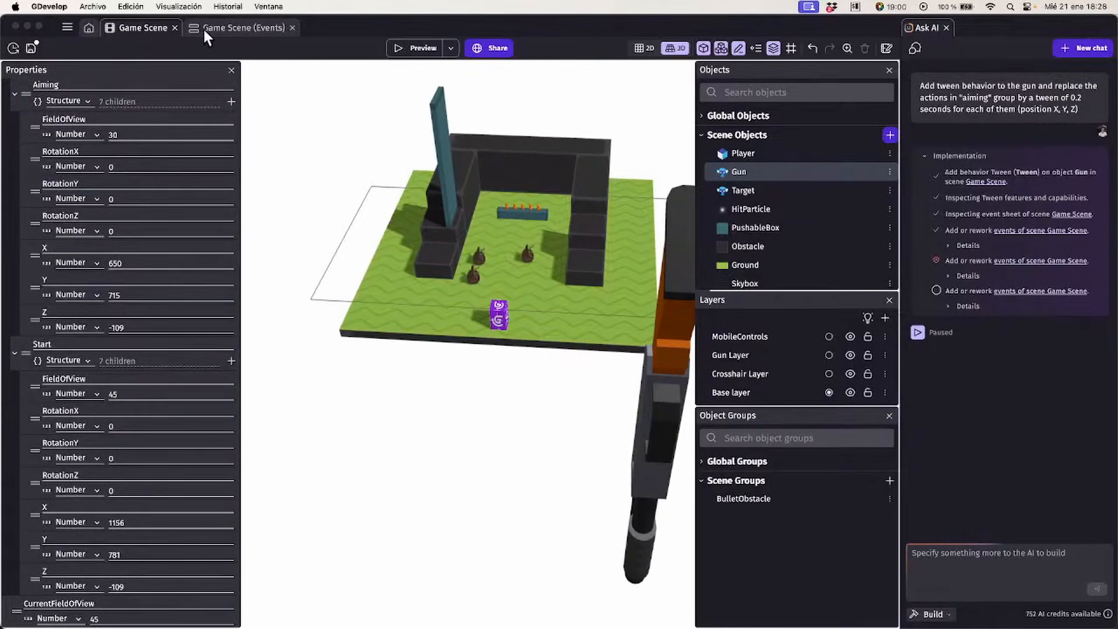
In the scene events, set the CurrentFieldOfView tween's target in the "LControl" pressed event to Gun.Positions.Aiming.FieldOfView
{"action": "left_click", "coordinate": [239, 22]}
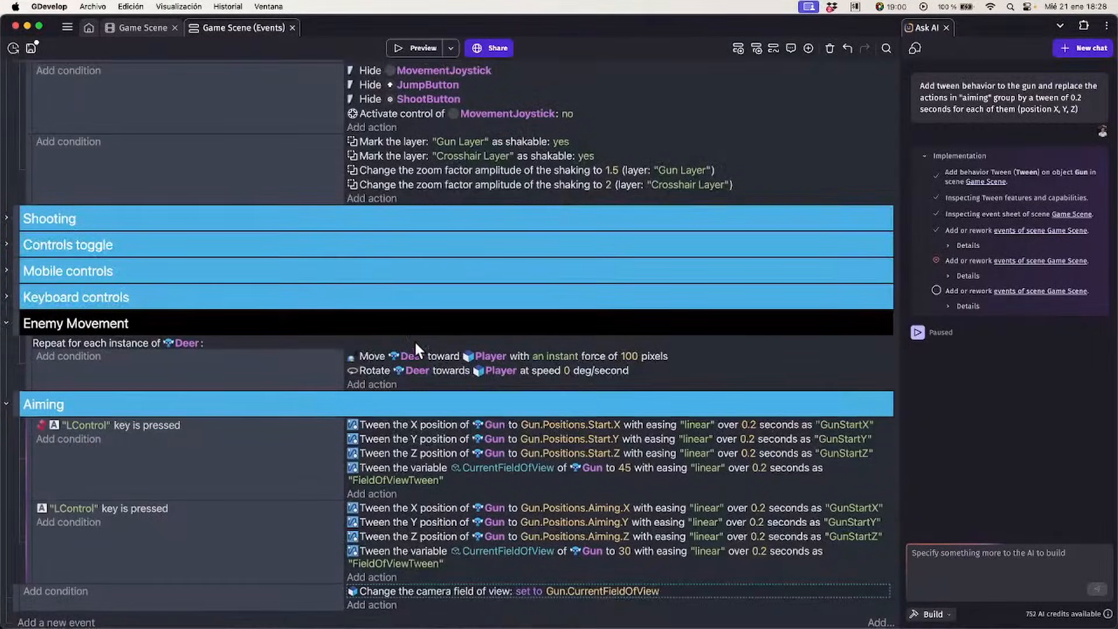
{"action": "scroll", "coordinate": [414, 340], "scroll_direction": "down", "scroll_amount": 1}
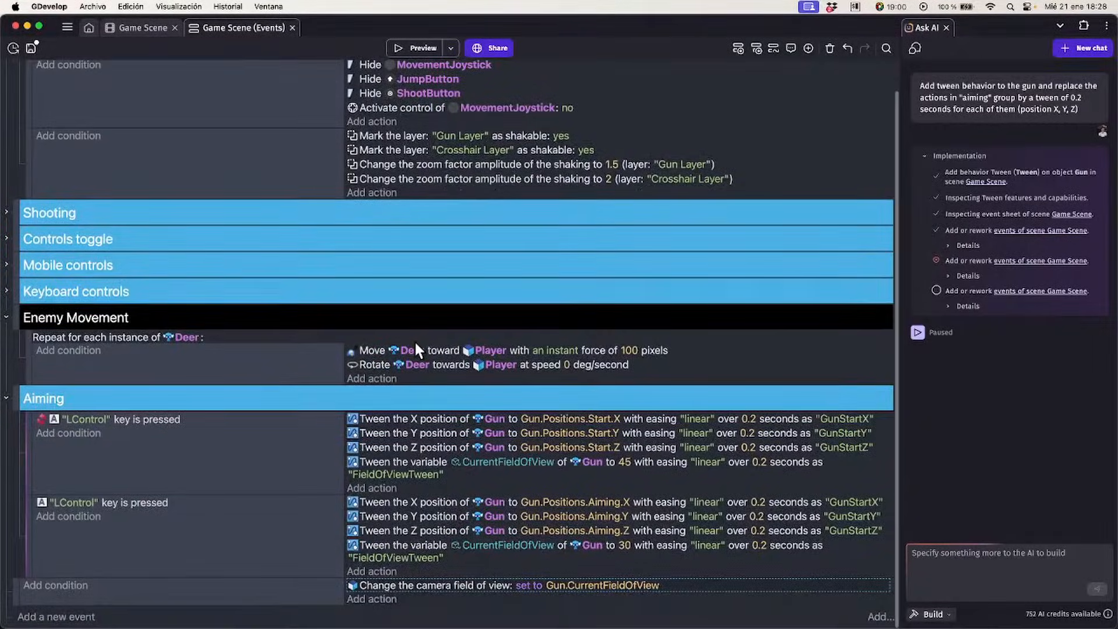
{"action": "left_click", "coordinate": [624, 545]}
{"action": "type", "text": "Gun"}
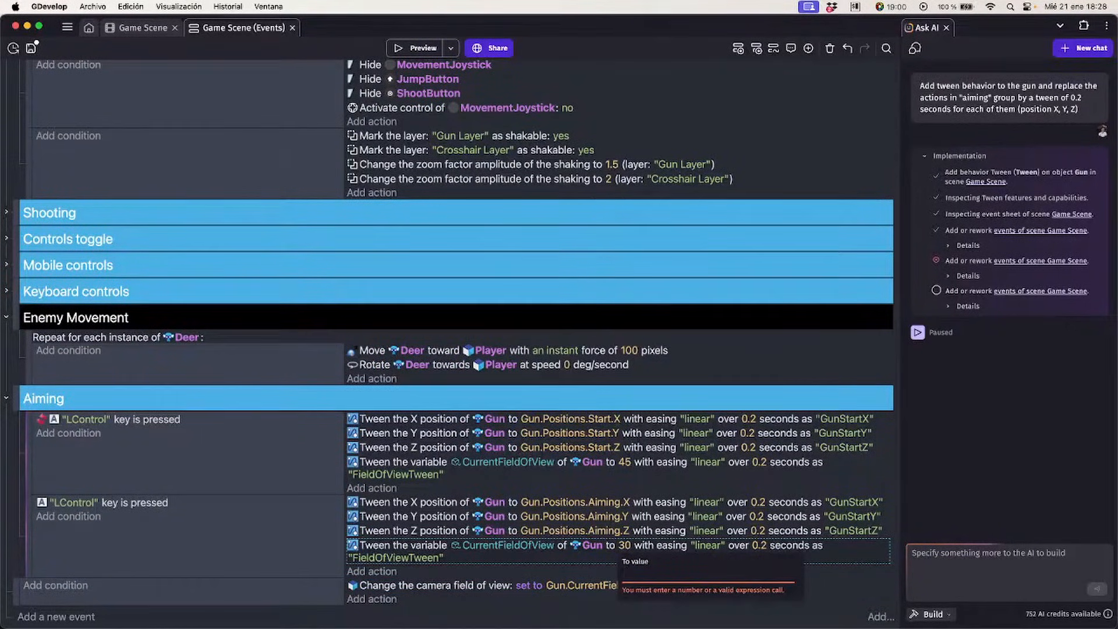
{"action": "type", "text": ".P"}
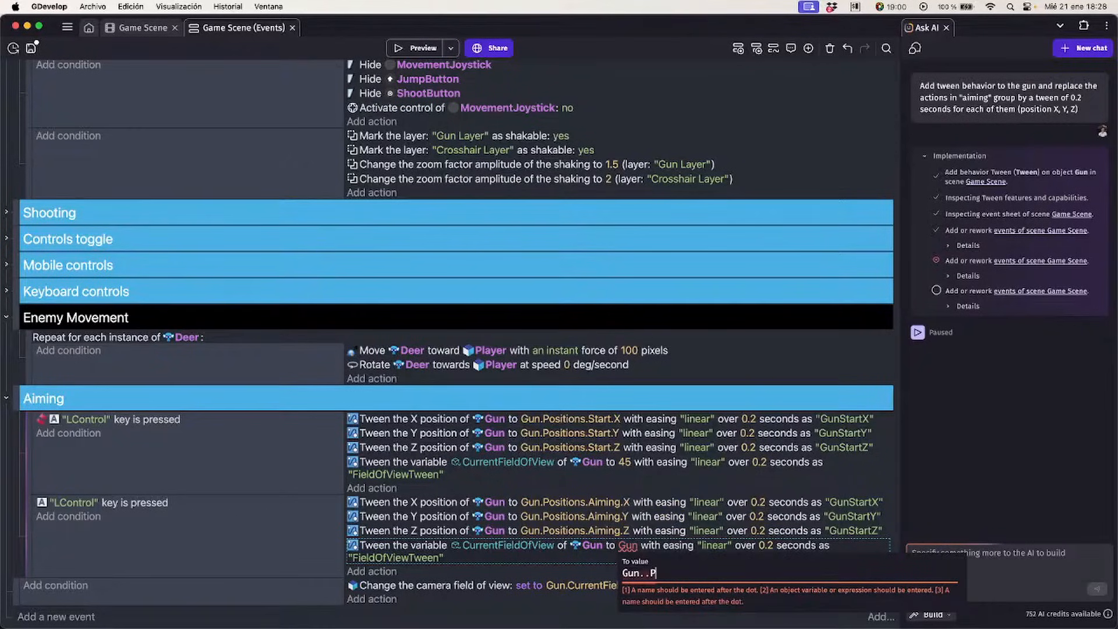
{"action": "type", "text": "ositions."}
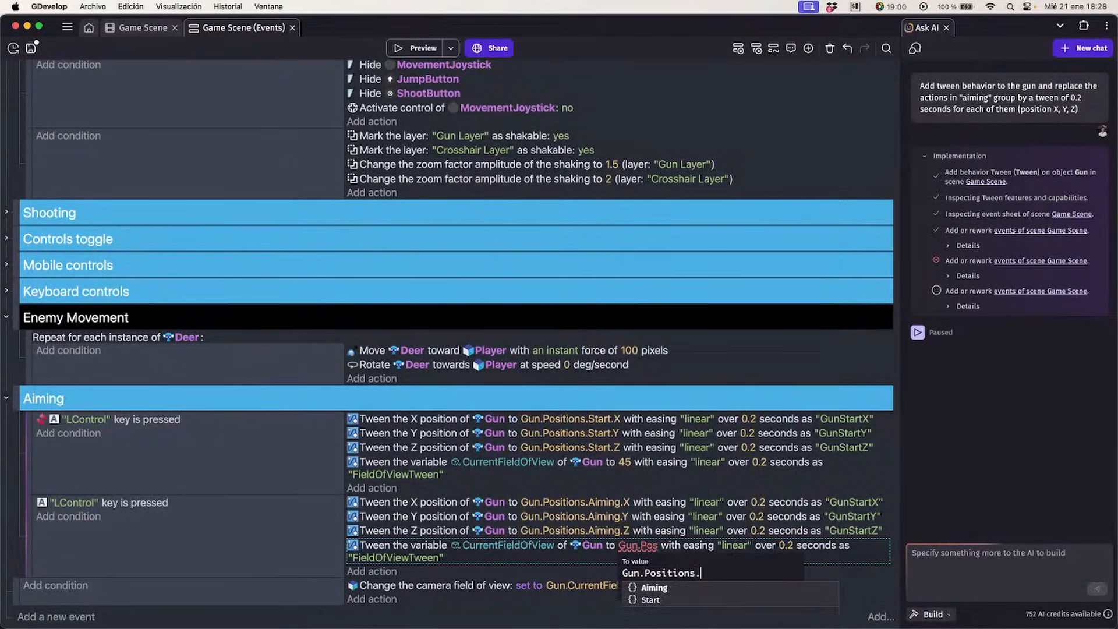
{"action": "key", "text": "Return"}
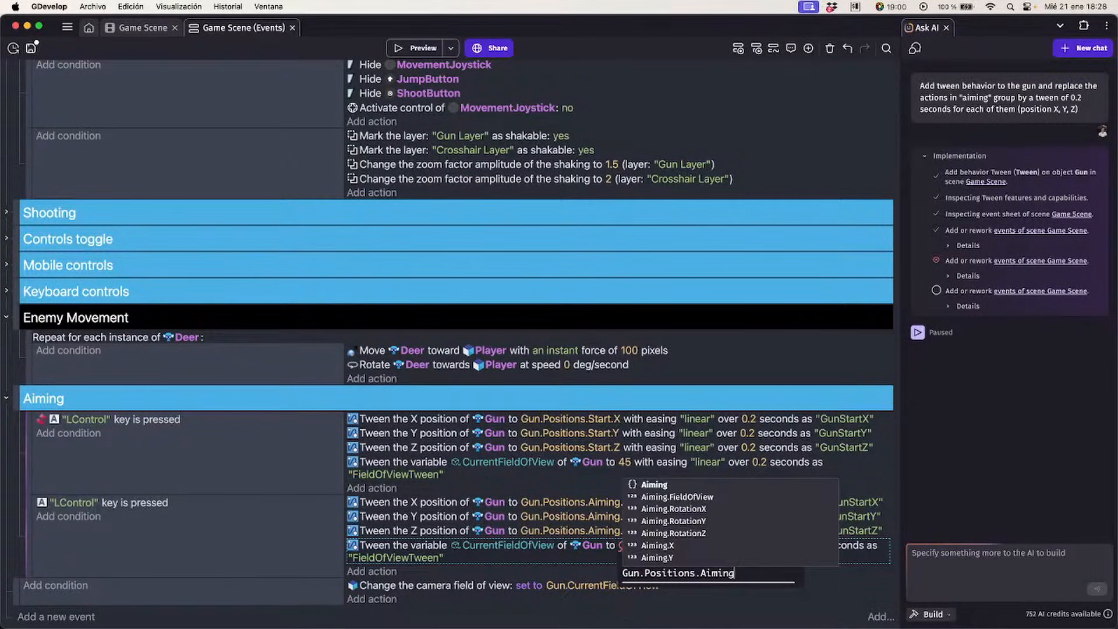
{"action": "key", "text": "Down"}
{"action": "key", "text": "Return"}
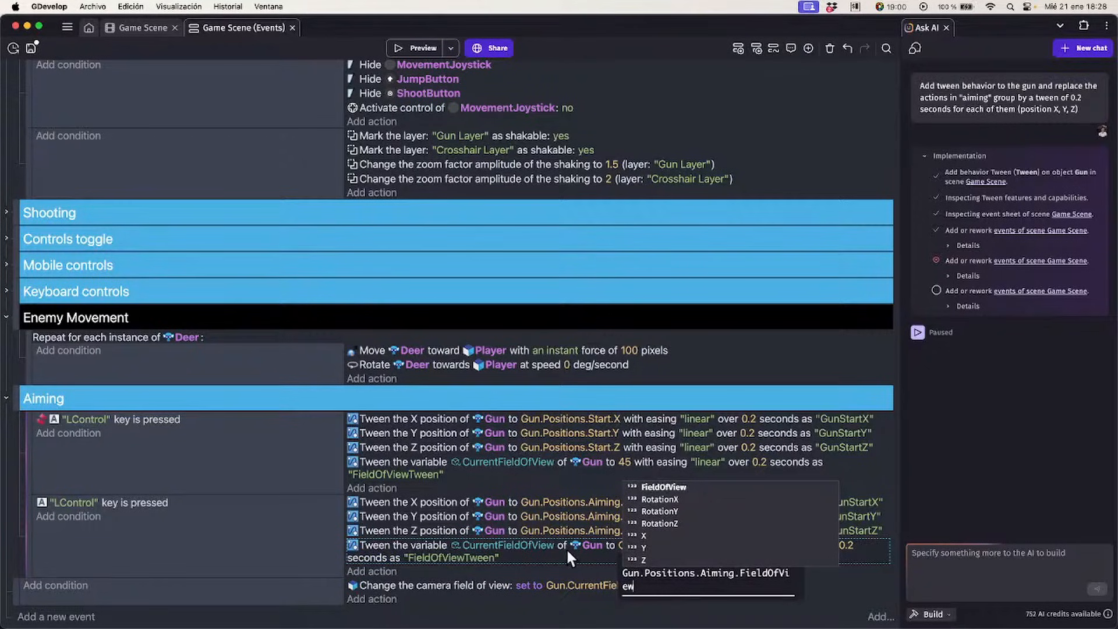
{"action": "left_click", "coordinate": [568, 552]}
Set the CurrentFieldOfView tween's target in the inverted "LControl" event to Gun.Positions.Start.FieldOfView
{"action": "left_click", "coordinate": [624, 462]}
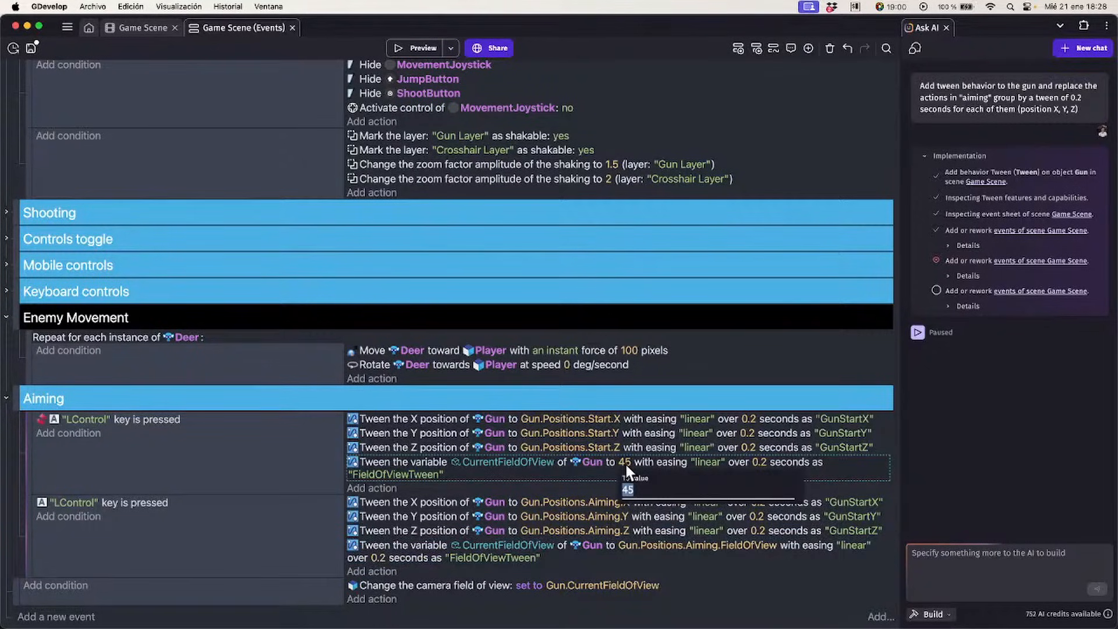
{"action": "type", "text": "Gun.Pos"}
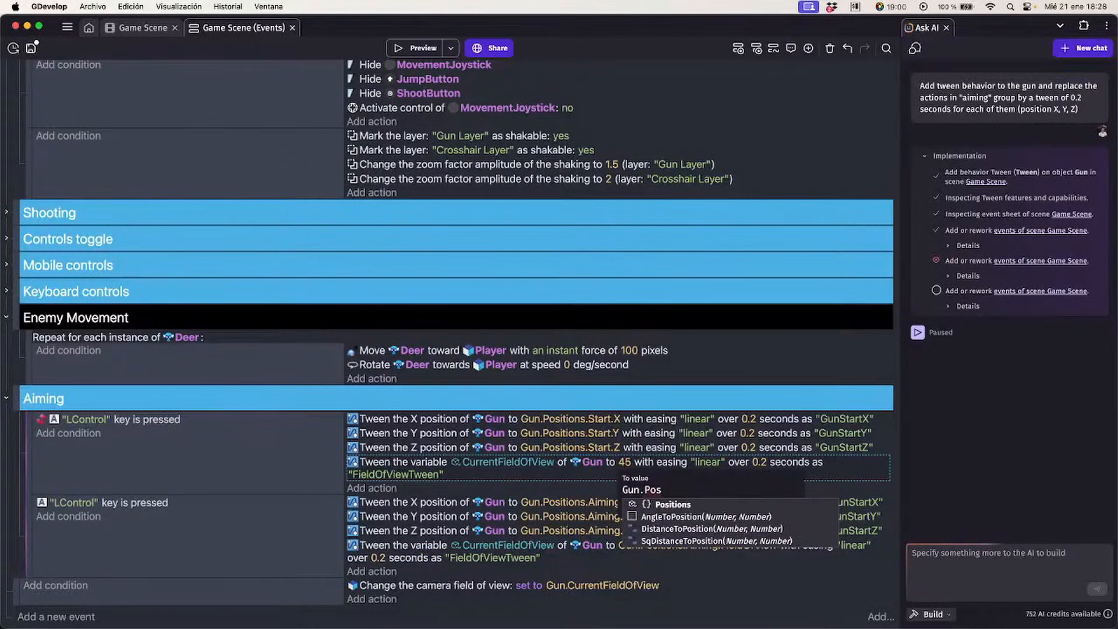
{"action": "type", "text": "itions.Aiming."}
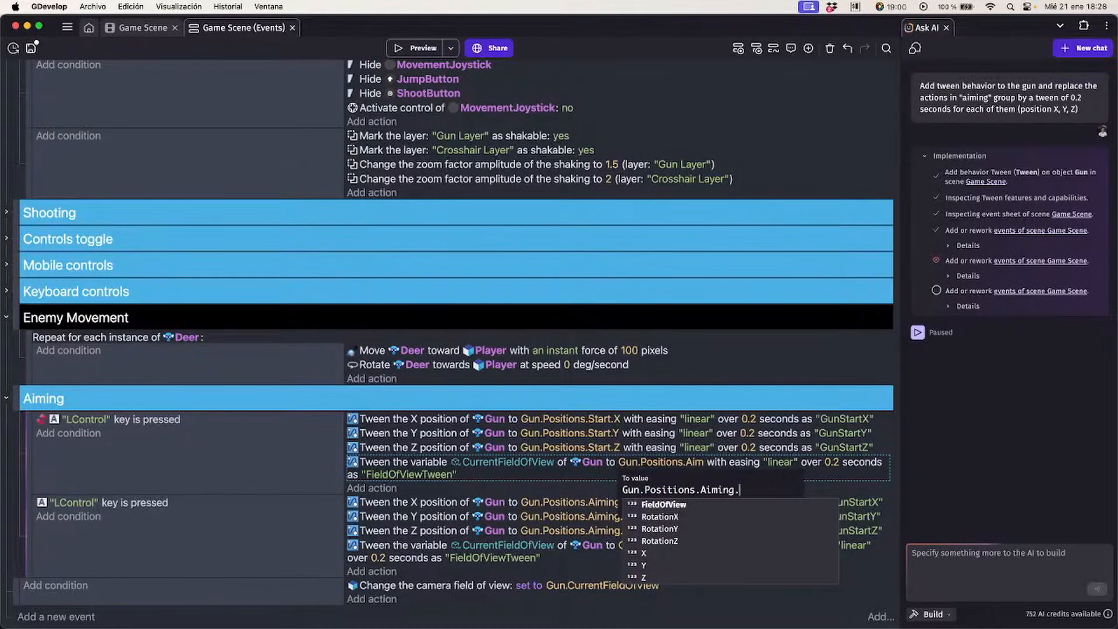
{"action": "key", "text": "Return"}
{"action": "left_click", "coordinate": [707, 483]}
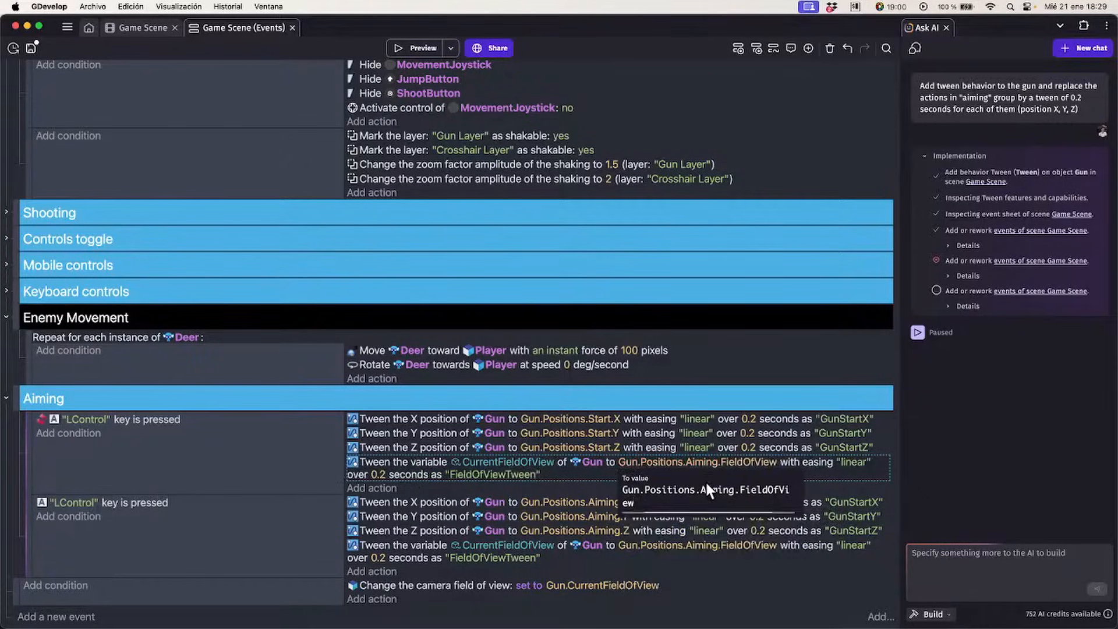
{"action": "double_click", "coordinate": [707, 488]}
{"action": "type", "text": "Start"}
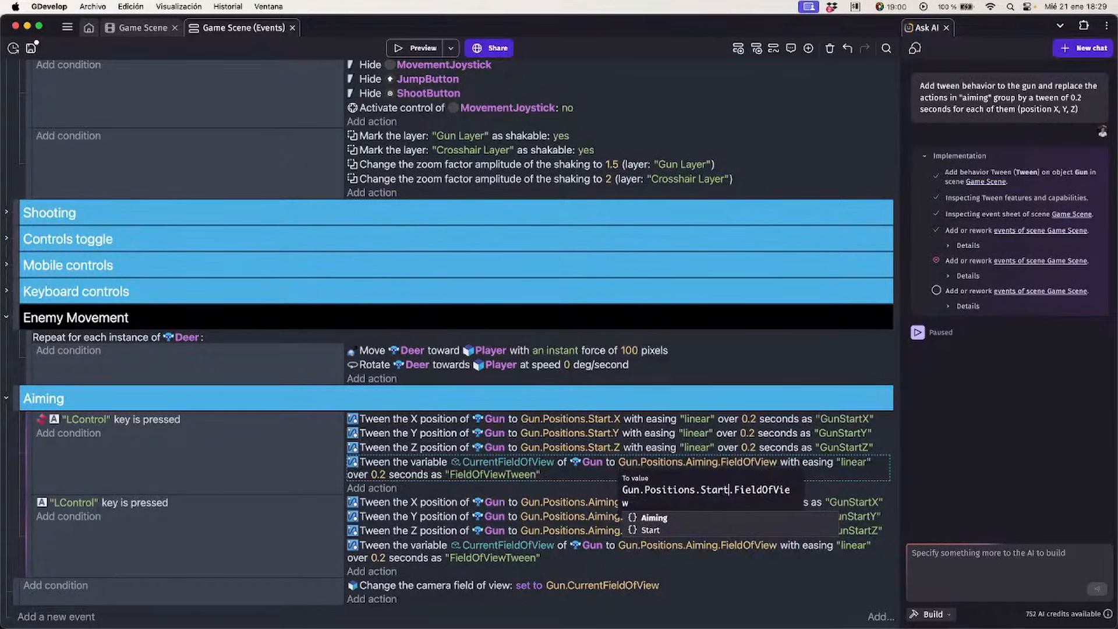
{"action": "left_click", "coordinate": [579, 482]}
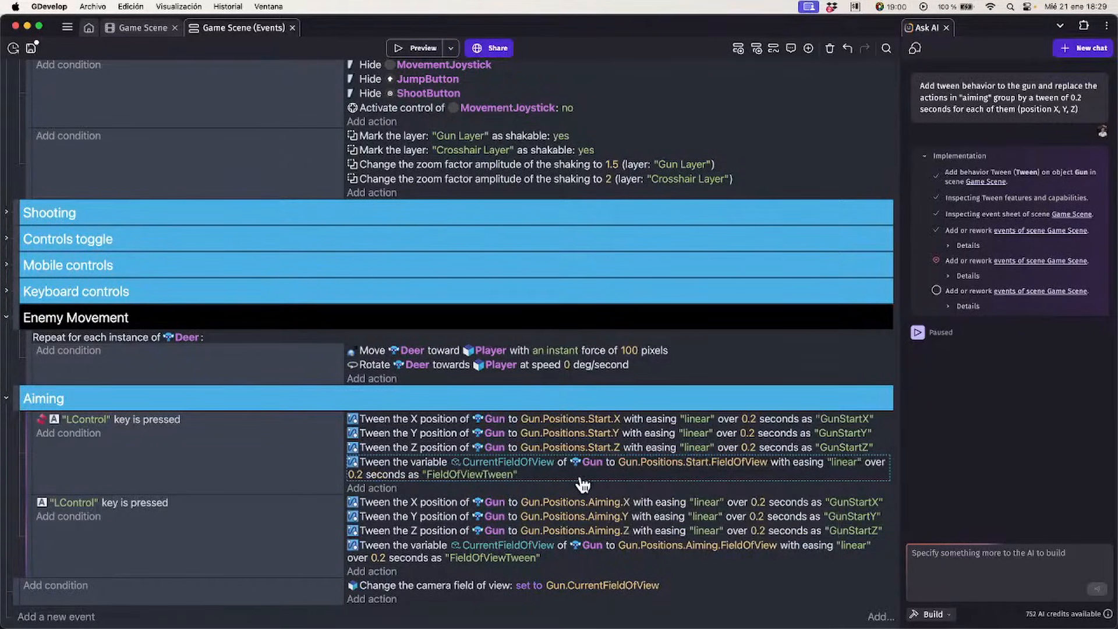
Return to the Game Scene, briefly test the variable-driven field of view in a preview, and close it
{"action": "left_click", "coordinate": [157, 29]}
{"action": "left_click", "coordinate": [401, 45]}
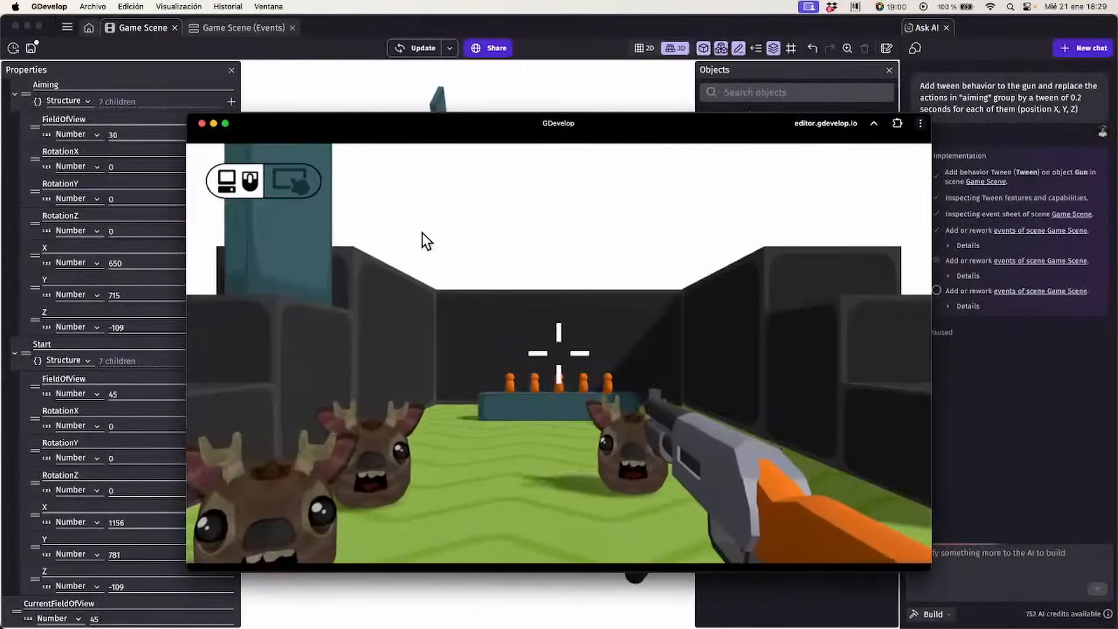
{"action": "left_click", "coordinate": [422, 233]}
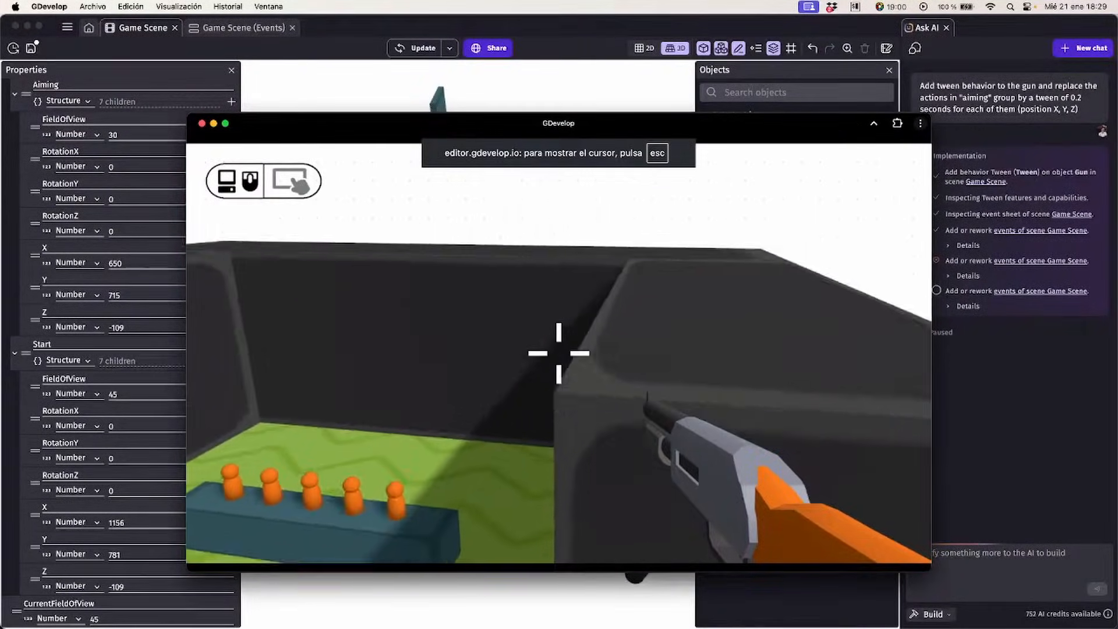
{"action": "key", "text": "Escape"}
{"action": "left_click", "coordinate": [202, 123]}
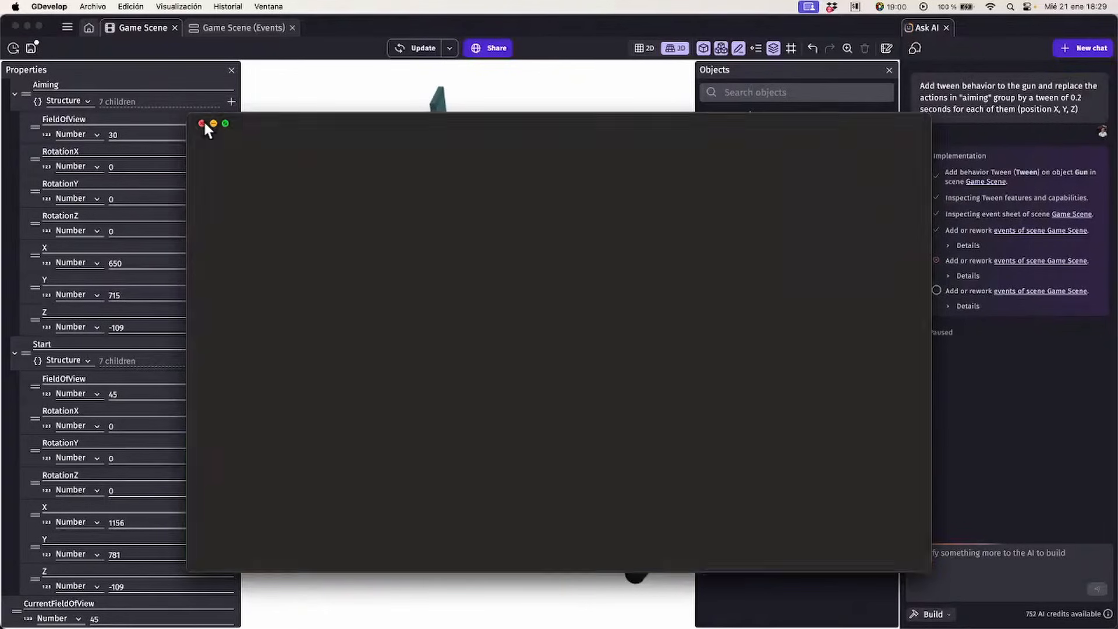
Set the FieldOfView variable in the Gun's Aiming structure to 20
{"action": "scroll", "coordinate": [148, 142], "scroll_direction": "up", "scroll_amount": 1}
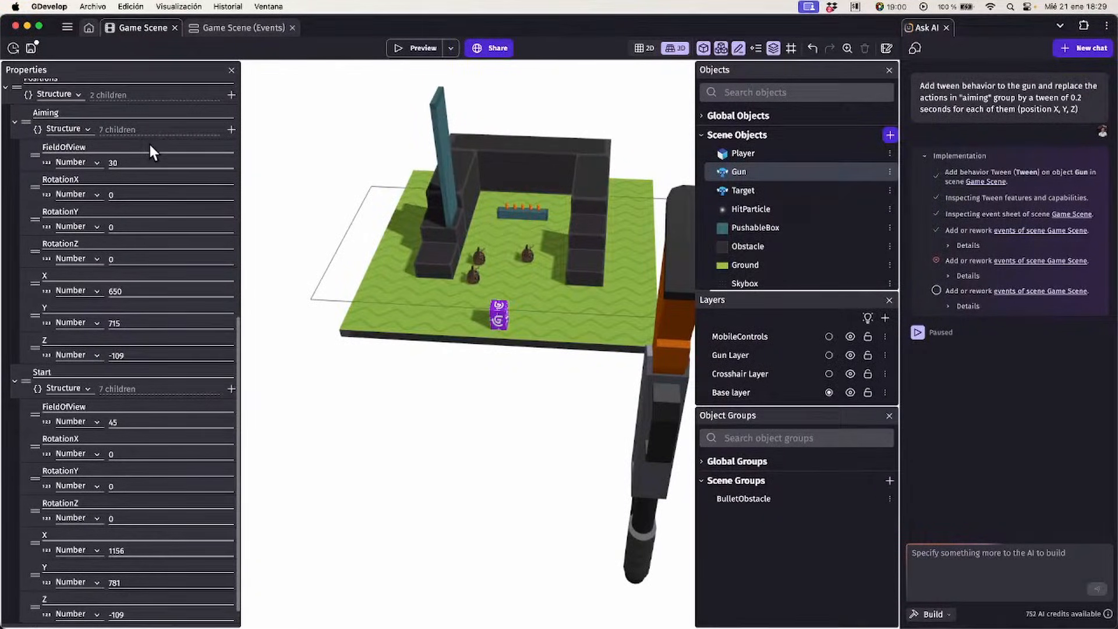
{"action": "double_click", "coordinate": [147, 163]}
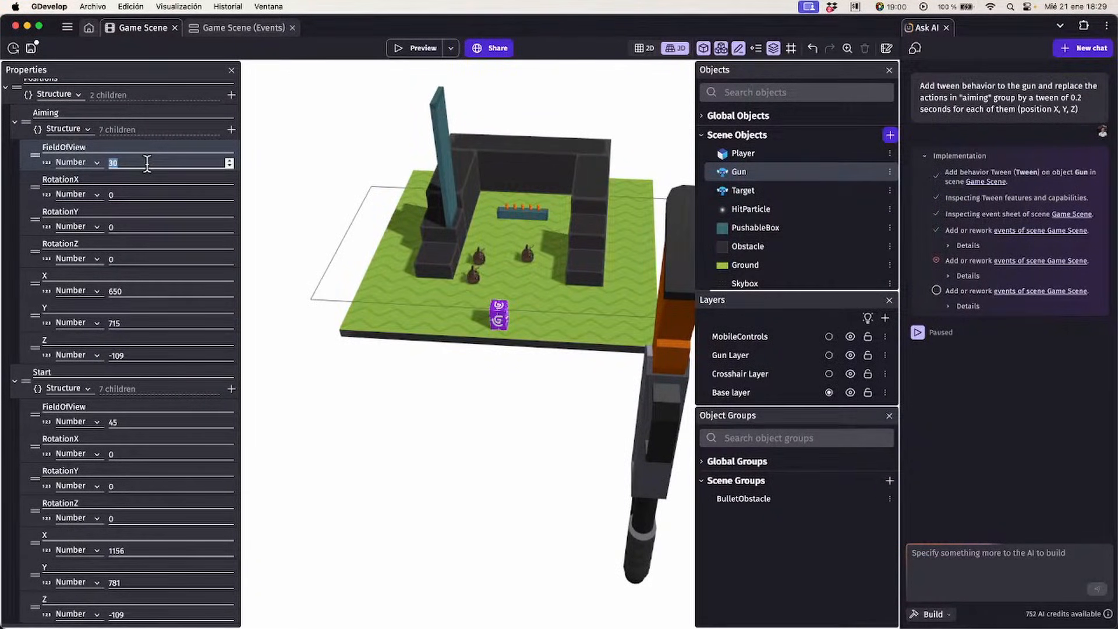
{"action": "type", "text": "25"}
{"action": "key", "text": "BackSpace"}
{"action": "type", "text": "0"}
{"action": "left_click", "coordinate": [23, 178]}
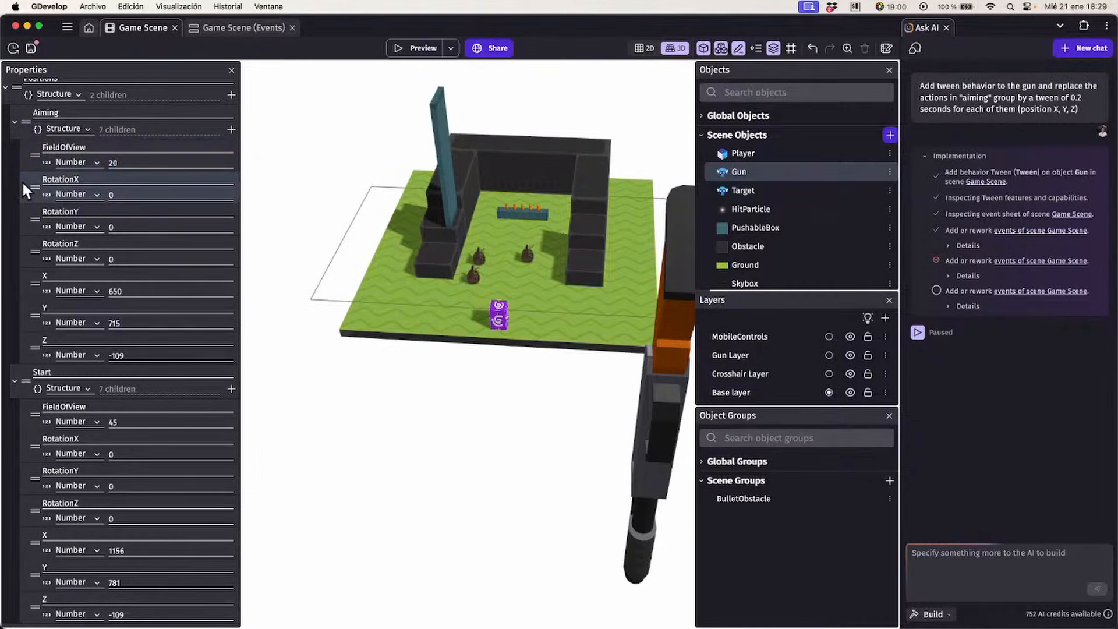
{"action": "scroll", "coordinate": [22, 180], "scroll_direction": "down", "scroll_amount": 1}
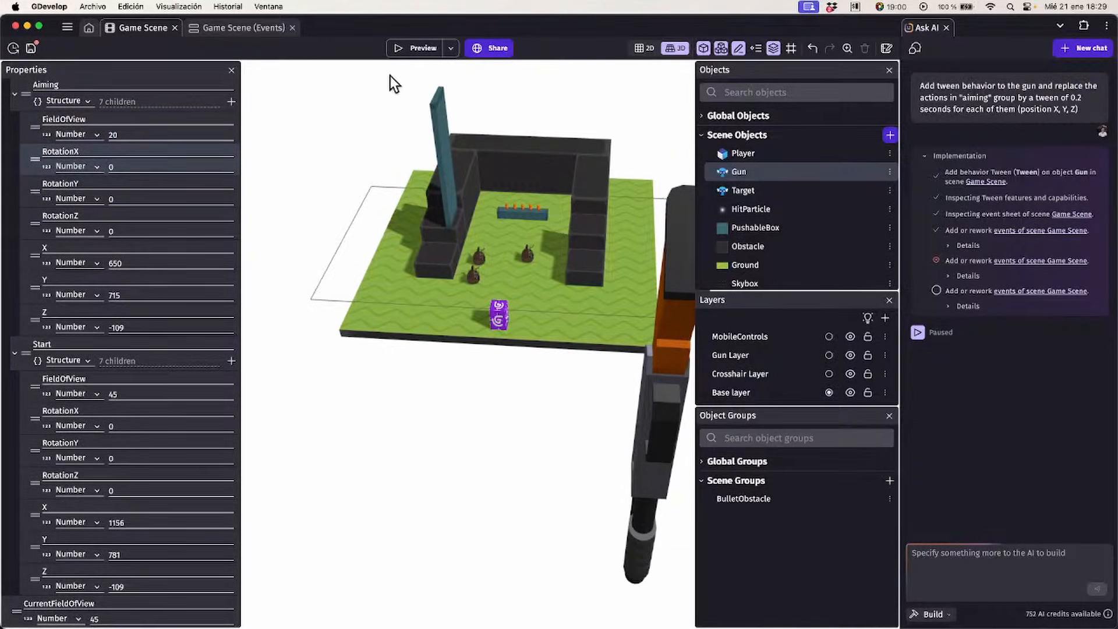
Run a preview, test the stronger aiming zoom, shoot at the deer while aiming, and close the preview
{"action": "left_click", "coordinate": [411, 49]}
{"action": "right_click", "coordinate": [457, 191]}
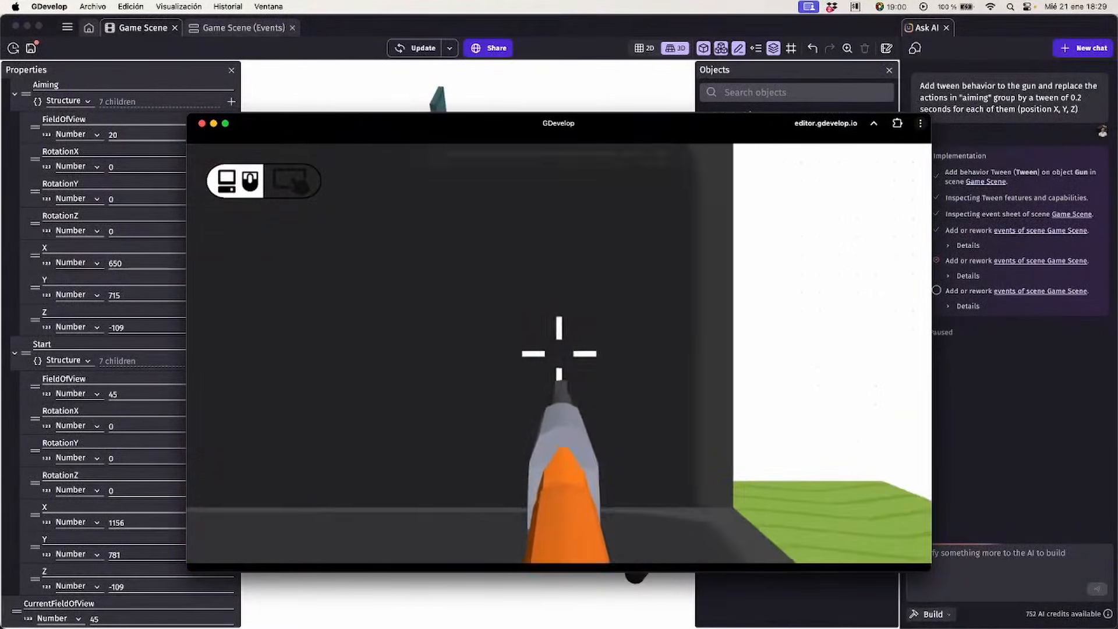
{"action": "left_click", "coordinate": [329, 242]}
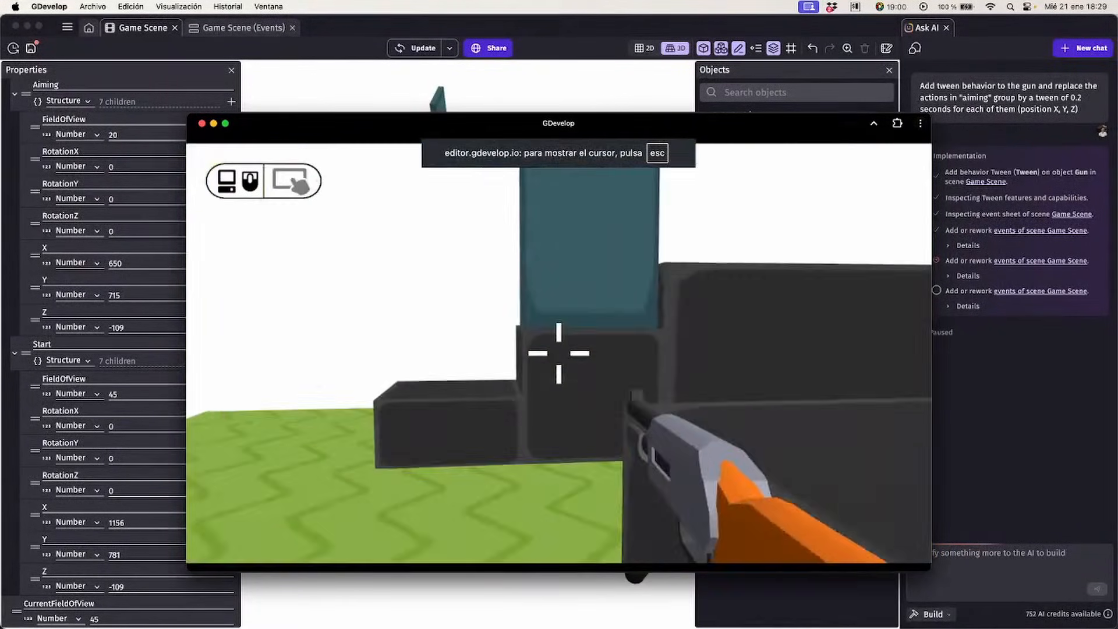
{"action": "right_click", "coordinate": [559, 353]}
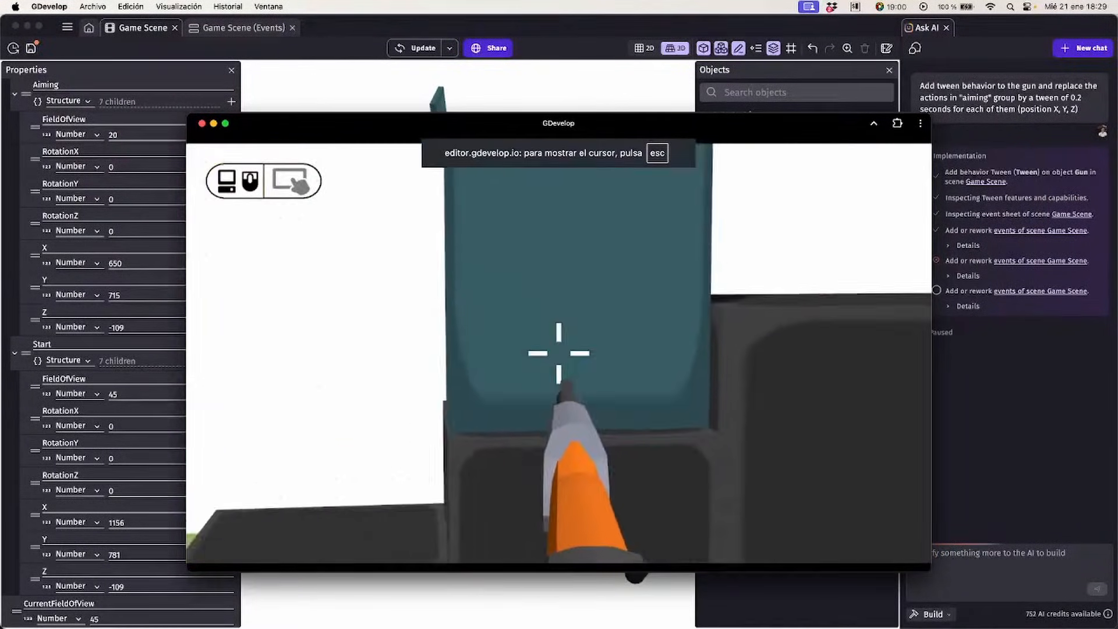
{"action": "right_click", "coordinate": [559, 353]}
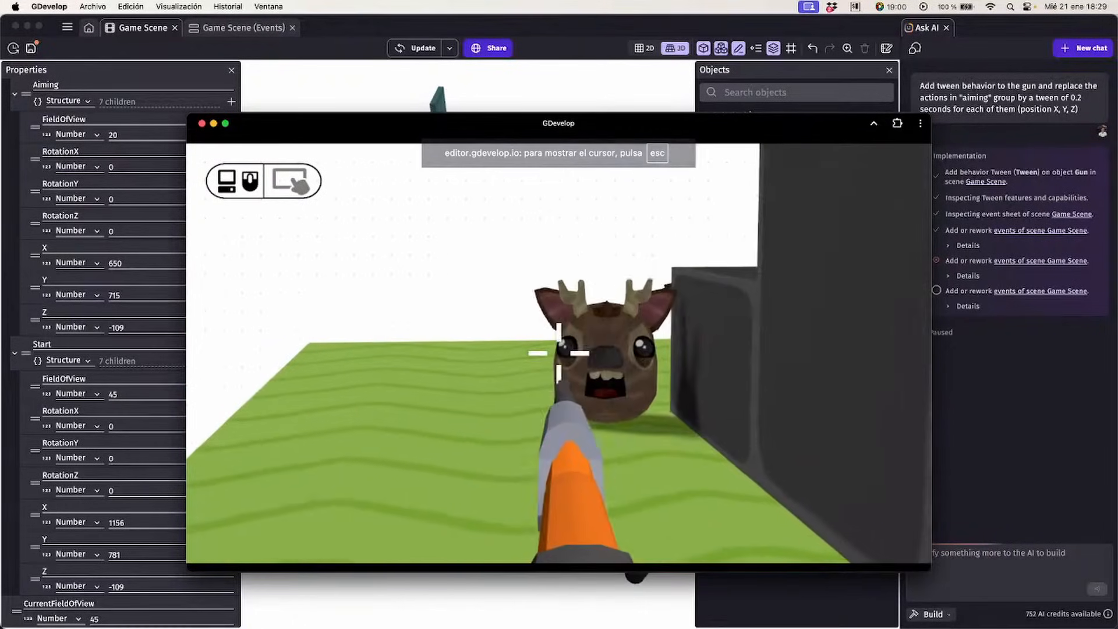
{"action": "left_click", "coordinate": [559, 353]}
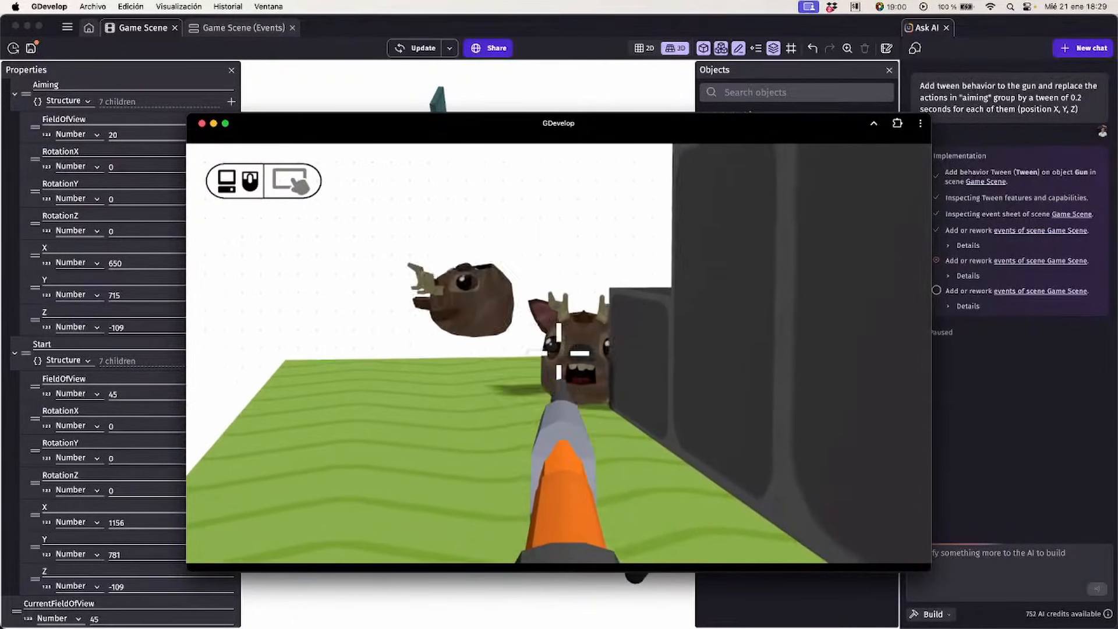
{"action": "left_click", "coordinate": [559, 352]}
{"action": "left_click", "coordinate": [559, 353]}
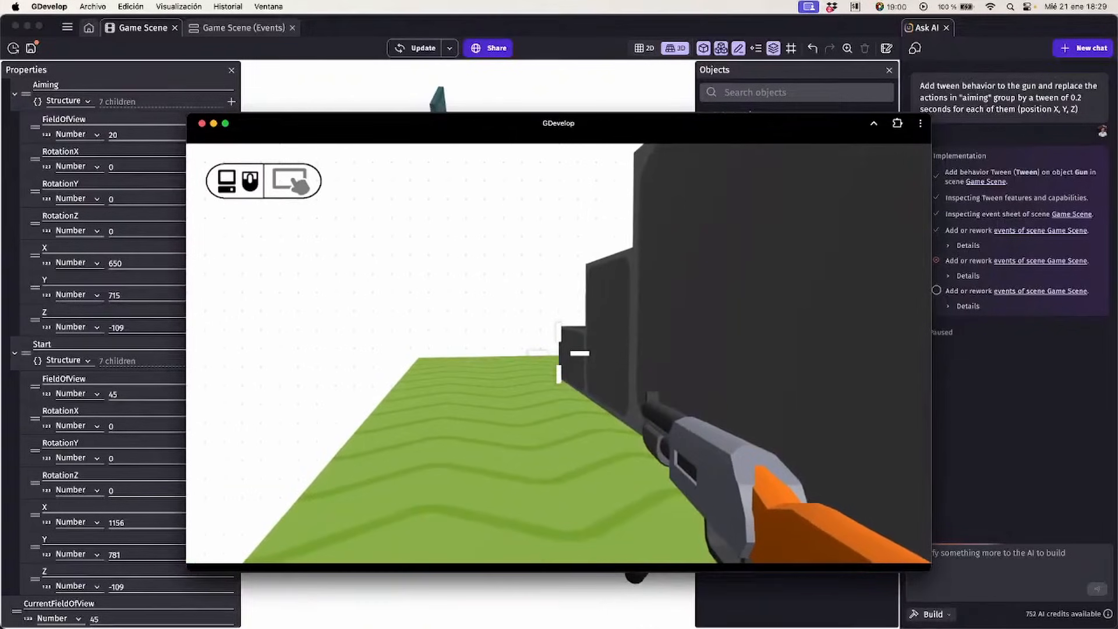
{"action": "left_click", "coordinate": [199, 123]}
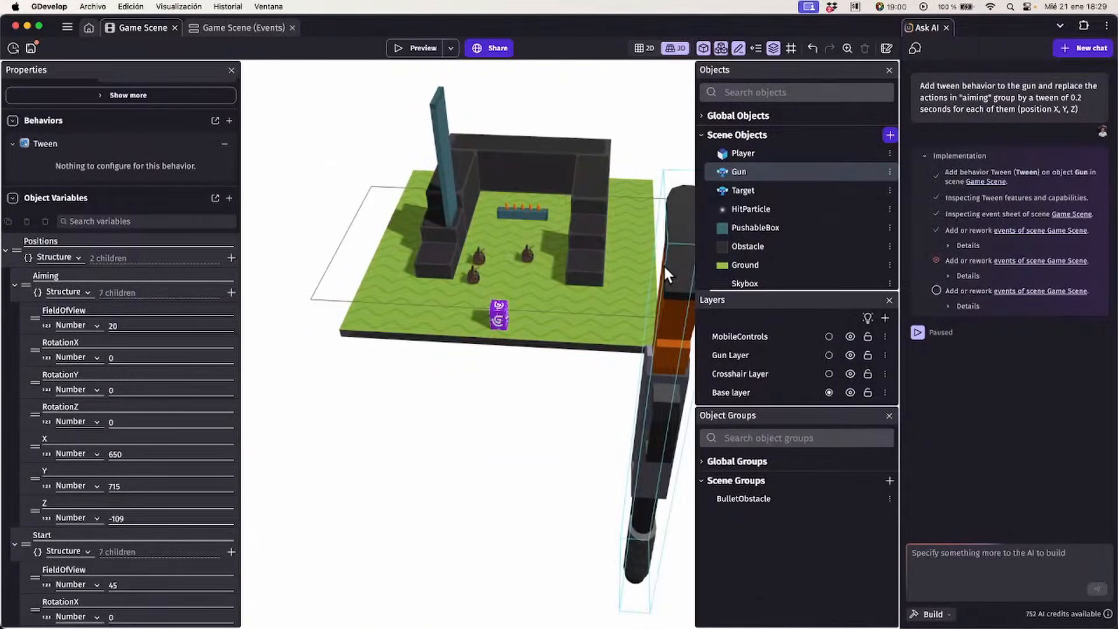
{"action": "left_click", "coordinate": [243, 28]}
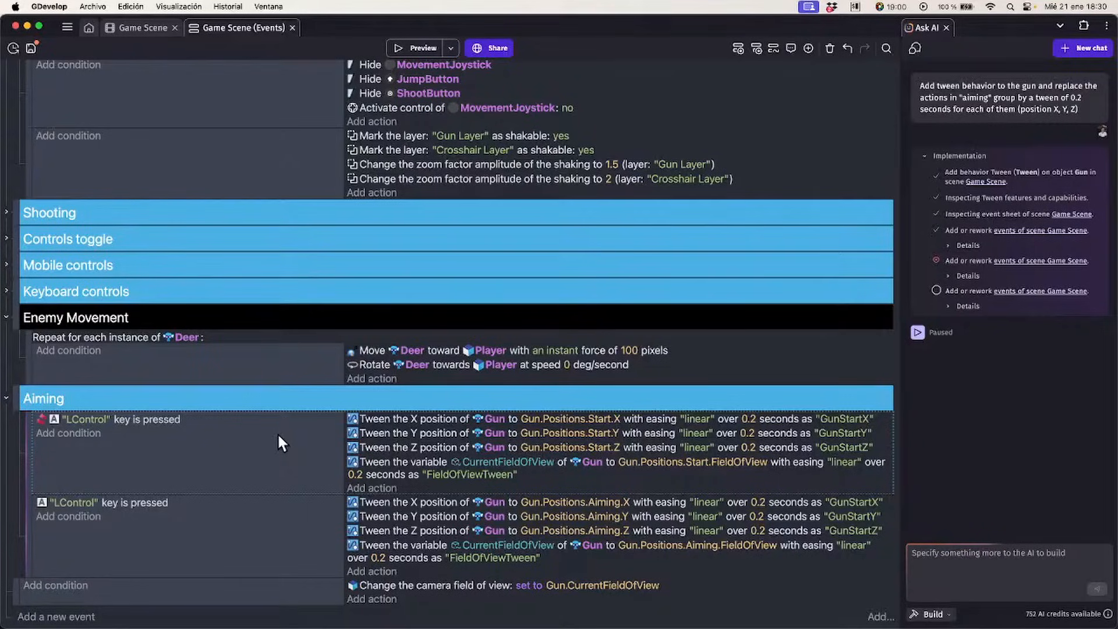
{"action": "left_click", "coordinate": [134, 27]}
{"action": "left_click", "coordinate": [375, 151]}
{"action": "scroll", "coordinate": [356, 145], "scroll_direction": "up", "scroll_amount": 10}
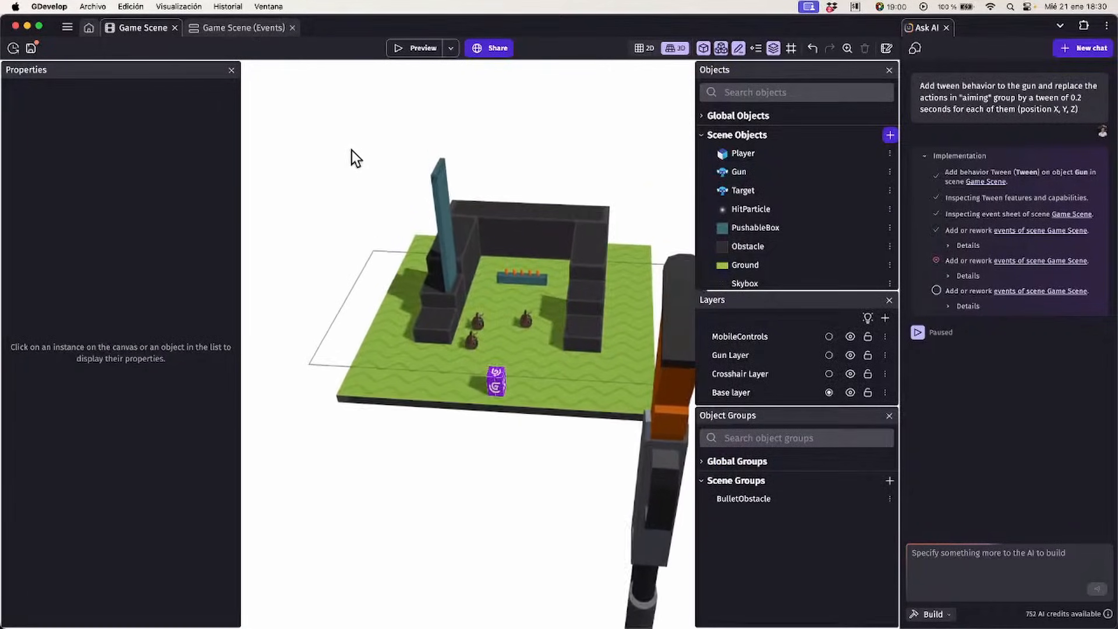
Start a new chat with the AI assistant
{"action": "scroll", "coordinate": [356, 151], "scroll_direction": "down", "scroll_amount": 10}
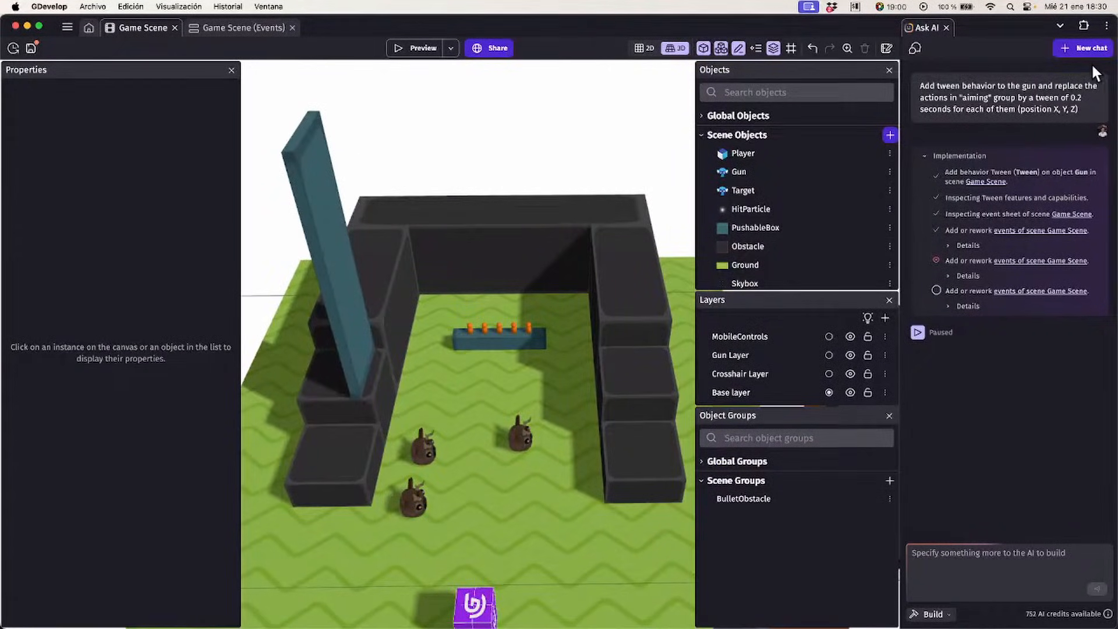
{"action": "left_click", "coordinate": [1091, 50]}
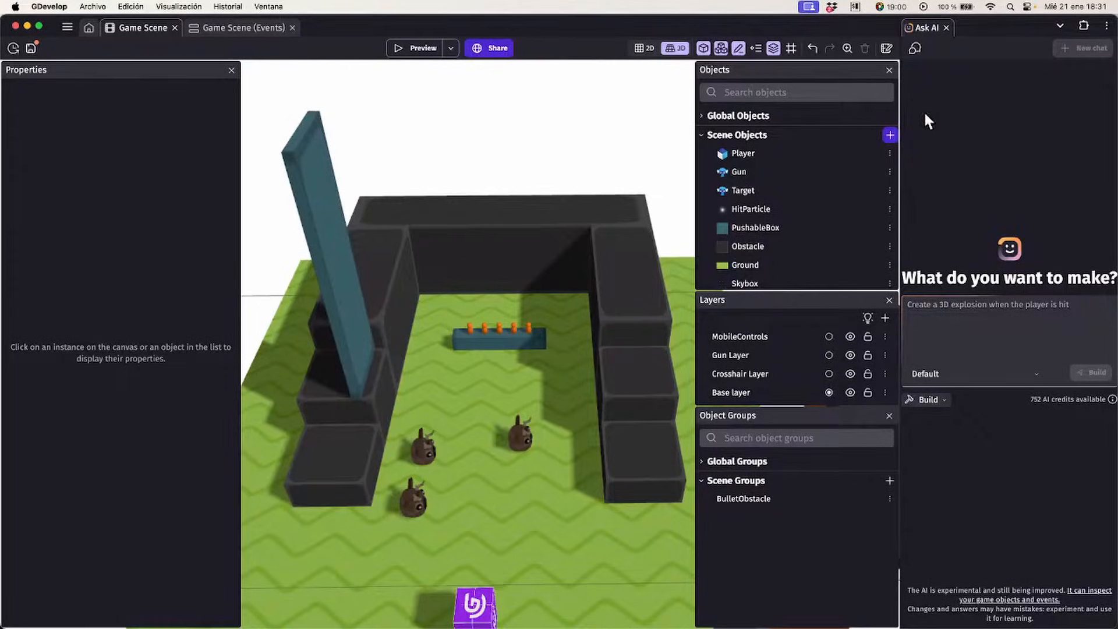
{"action": "right_click_drag", "start_coordinate": [509, 168], "coordinate": [530, 152]}
{"action": "key", "text": "w"}
{"action": "key", "text": "s"}
{"action": "key", "text": "a"}
{"action": "key", "text": "s"}
{"action": "key", "text": "d"}
{"action": "key", "text": "w"}
{"action": "key", "text": "s"}
{"action": "key", "text": "a"}
{"action": "key", "text": "a"}
{"action": "key", "text": "d"}
{"action": "key", "text": "a"}
{"action": "key", "text": "s"}
{"action": "key", "text": "d"}
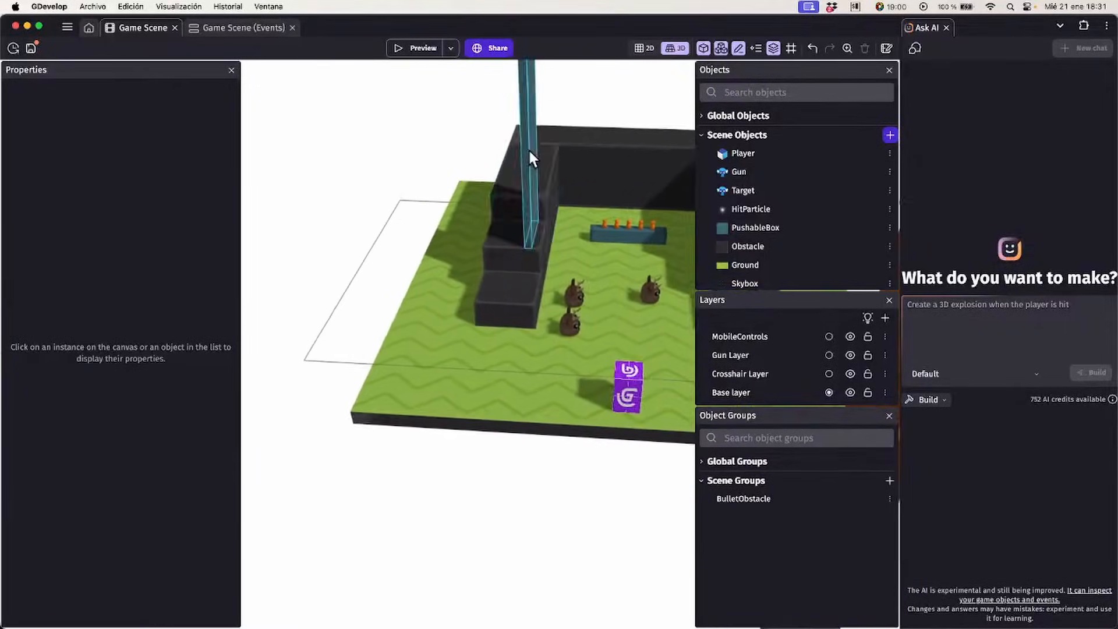
Try enlarging the Ground instance to a width of 10000, and restore its width to 1000
{"action": "left_click", "coordinate": [438, 296]}
{"action": "key", "text": "d"}
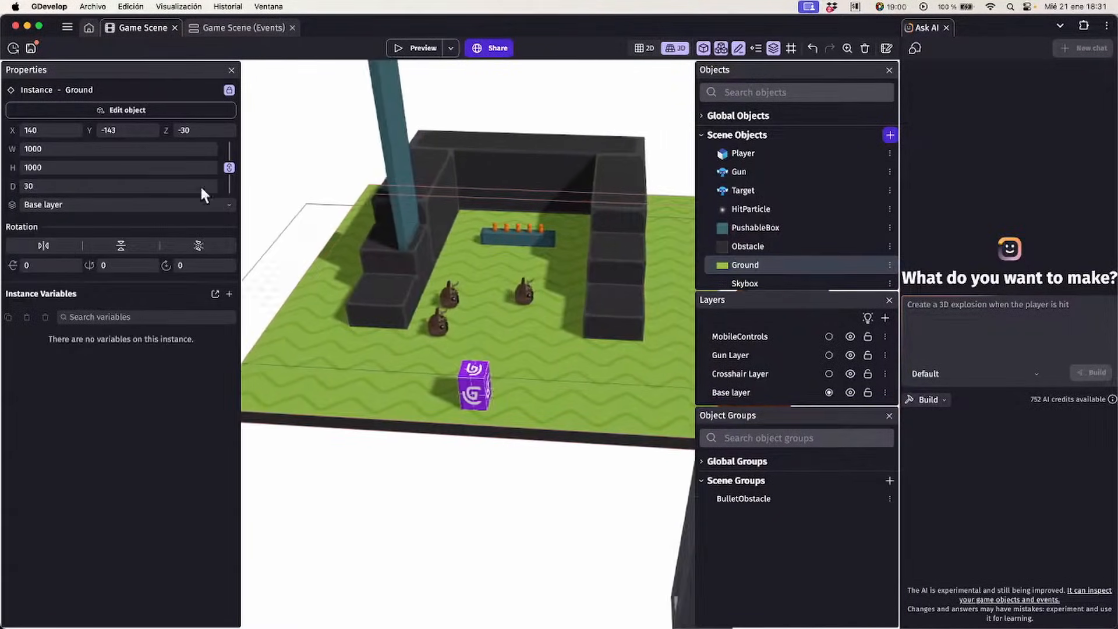
{"action": "left_click", "coordinate": [142, 150]}
{"action": "type", "text": "0"}
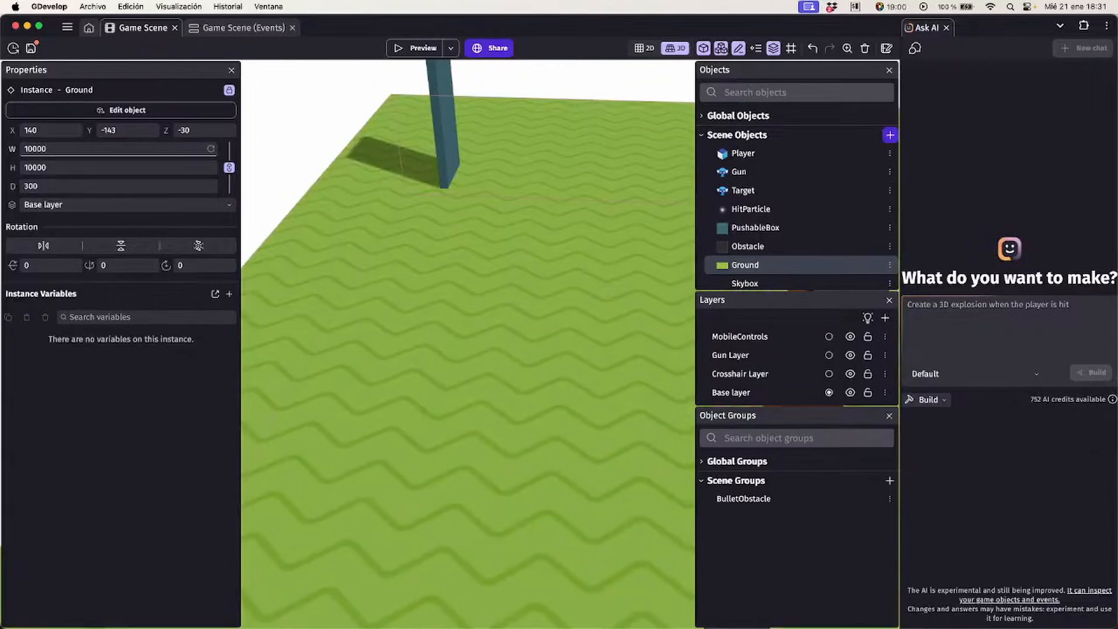
{"action": "key", "text": "BackSpace"}
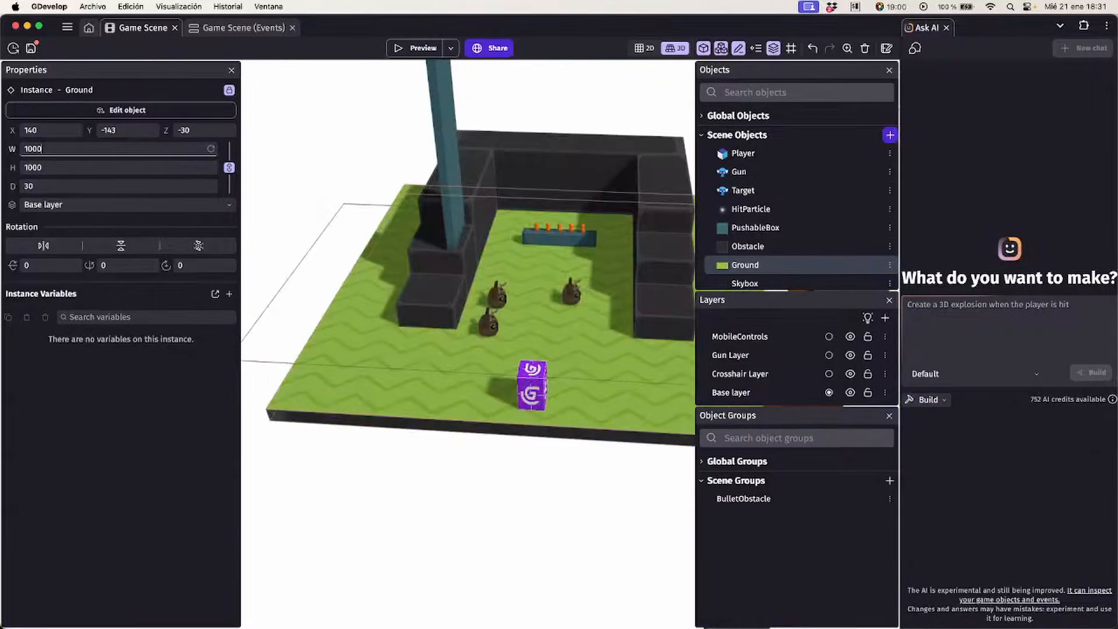
{"action": "left_click", "coordinate": [408, 159]}
{"action": "key", "text": "w"}
{"action": "key", "text": "w"}
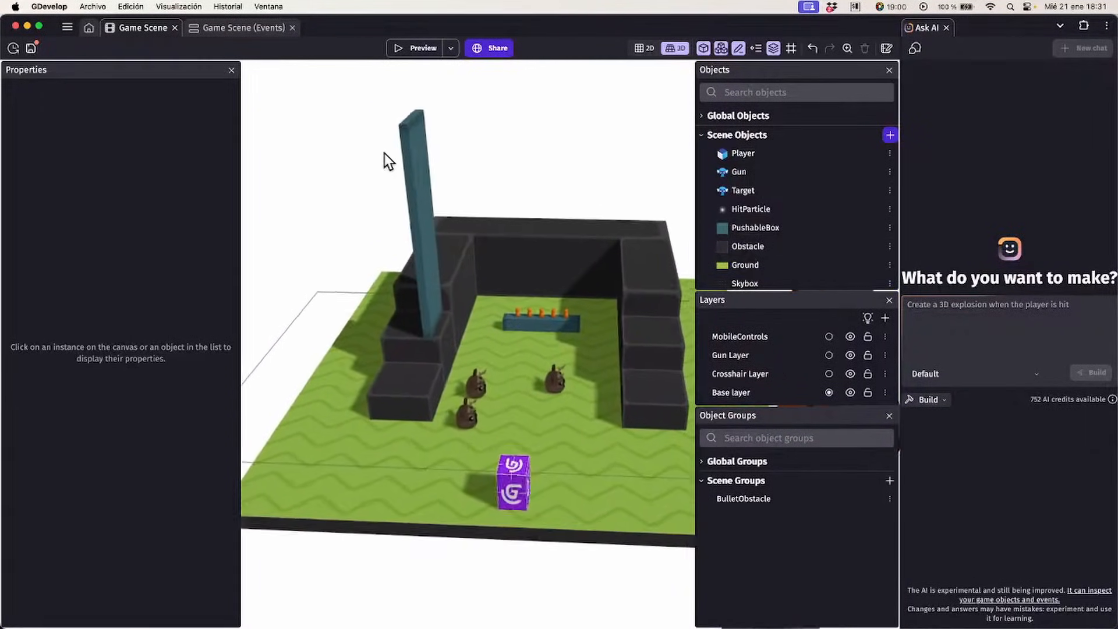
{"action": "key", "text": "s"}
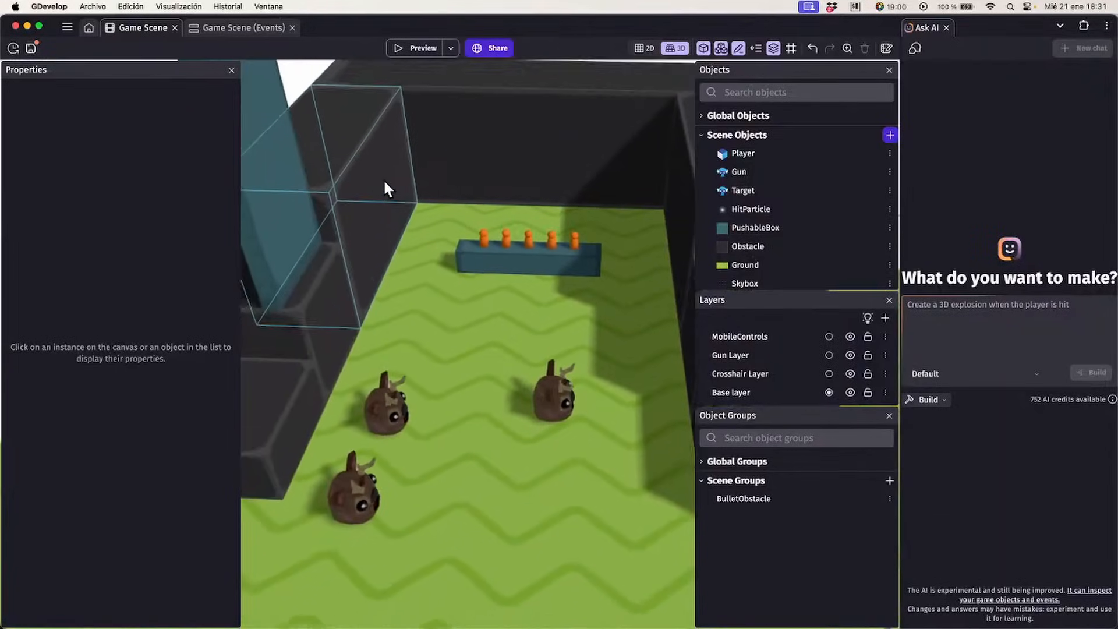
{"action": "key", "text": "a"}
{"action": "key", "text": "w"}
{"action": "key", "text": "d"}
{"action": "key", "text": "s"}
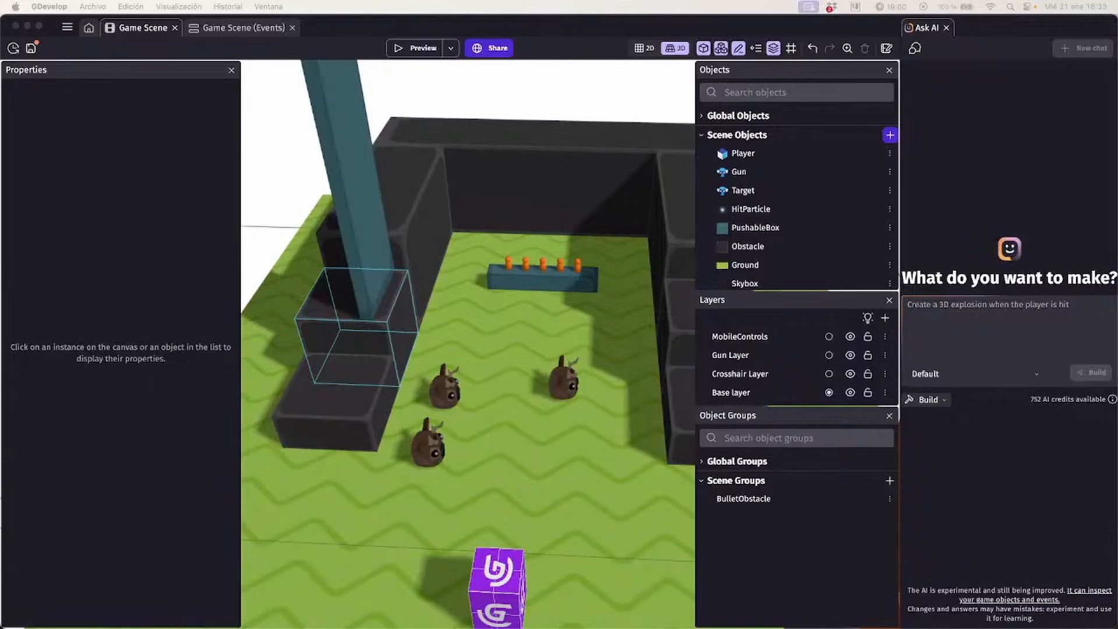
Switch the scene editor to the 2D view, leave nothing selected, and frame the scene around the controls toggle
{"action": "left_click", "coordinate": [512, 89]}
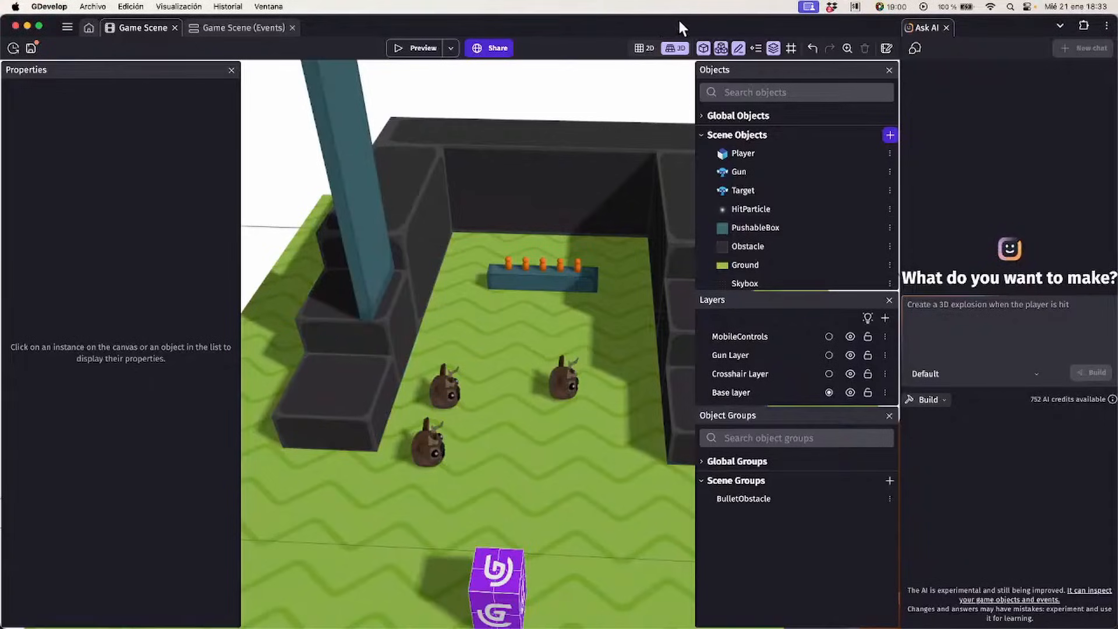
{"action": "left_click", "coordinate": [644, 47]}
{"action": "left_click", "coordinate": [556, 190]}
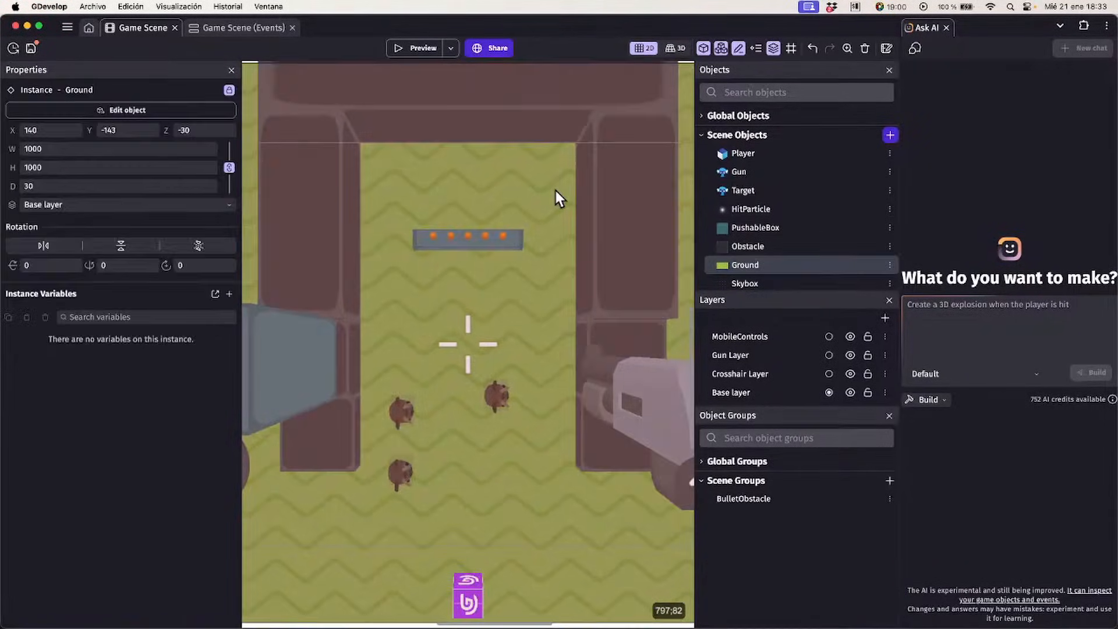
{"action": "scroll", "coordinate": [549, 177], "scroll_direction": "down", "scroll_amount": 5, "text": "ctrl"}
{"action": "left_click", "coordinate": [342, 119]}
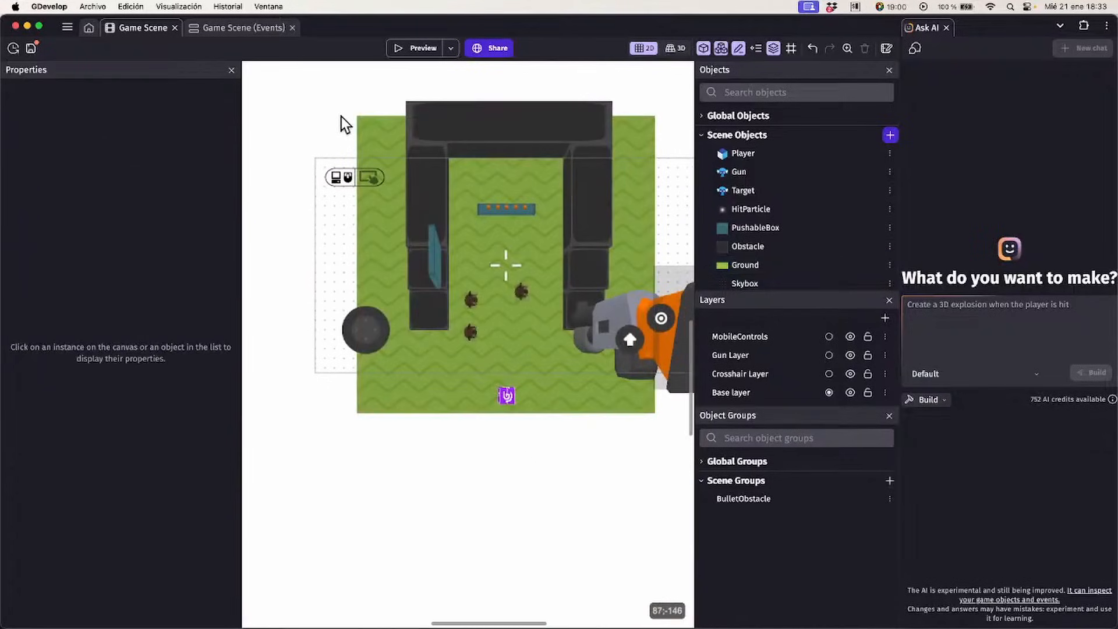
{"action": "scroll", "coordinate": [344, 130], "scroll_direction": "up", "scroll_amount": 5, "text": "ctrl"}
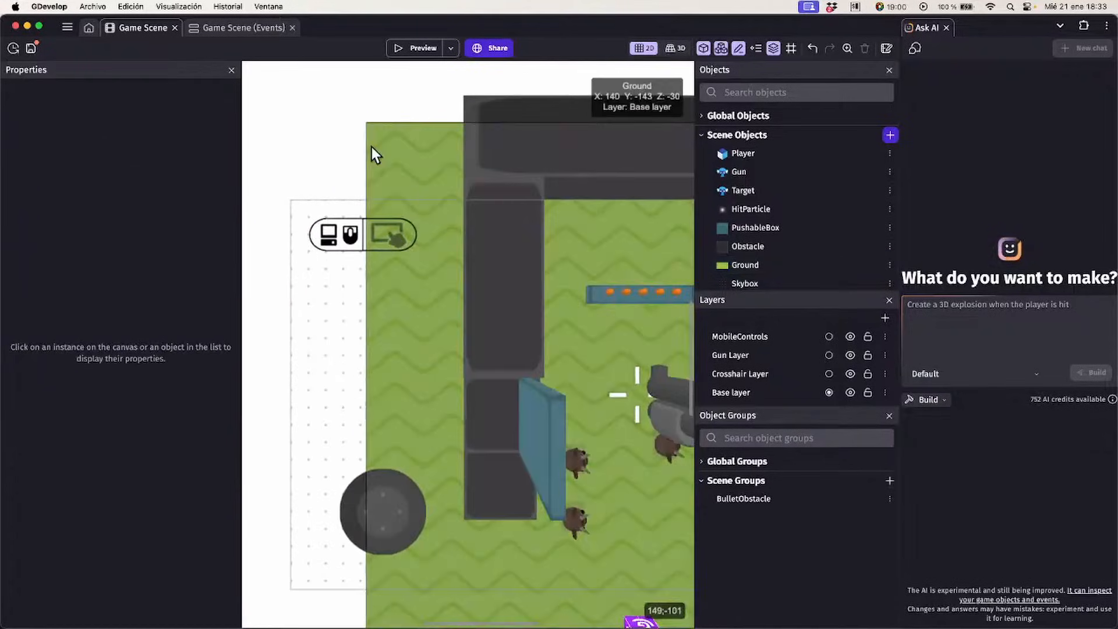
{"action": "scroll", "coordinate": [829, 191], "scroll_direction": "down", "scroll_amount": 3}
{"action": "scroll", "coordinate": [871, 131], "scroll_direction": "up", "scroll_amount": 3}
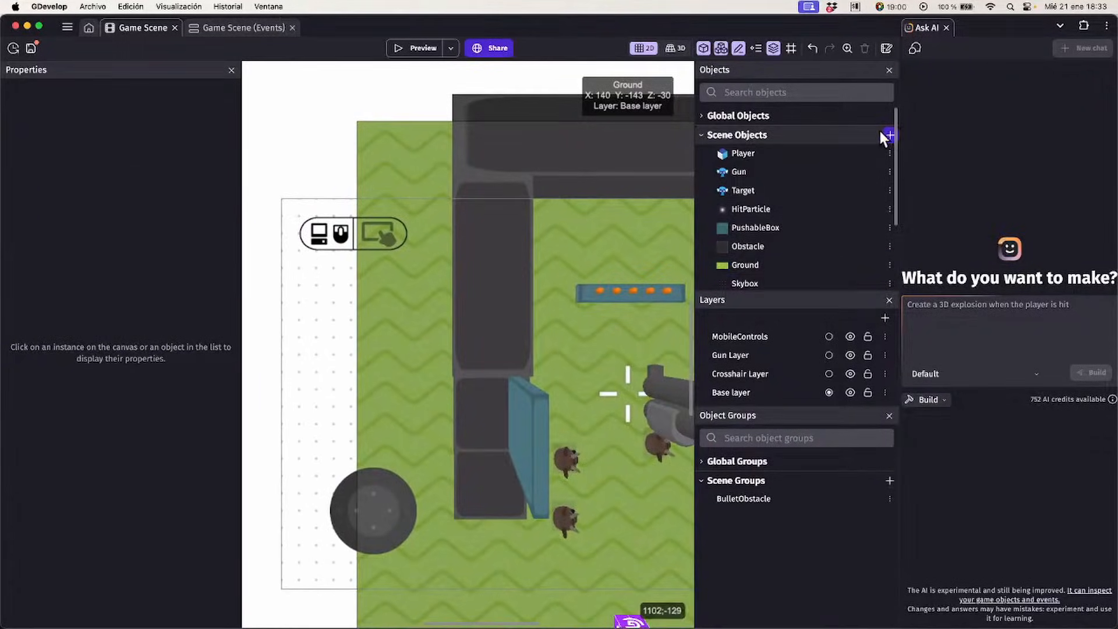
Create a new scene object from the separated-units resource bar, using the Flat Heart Bar preset
{"action": "left_click", "coordinate": [888, 135]}
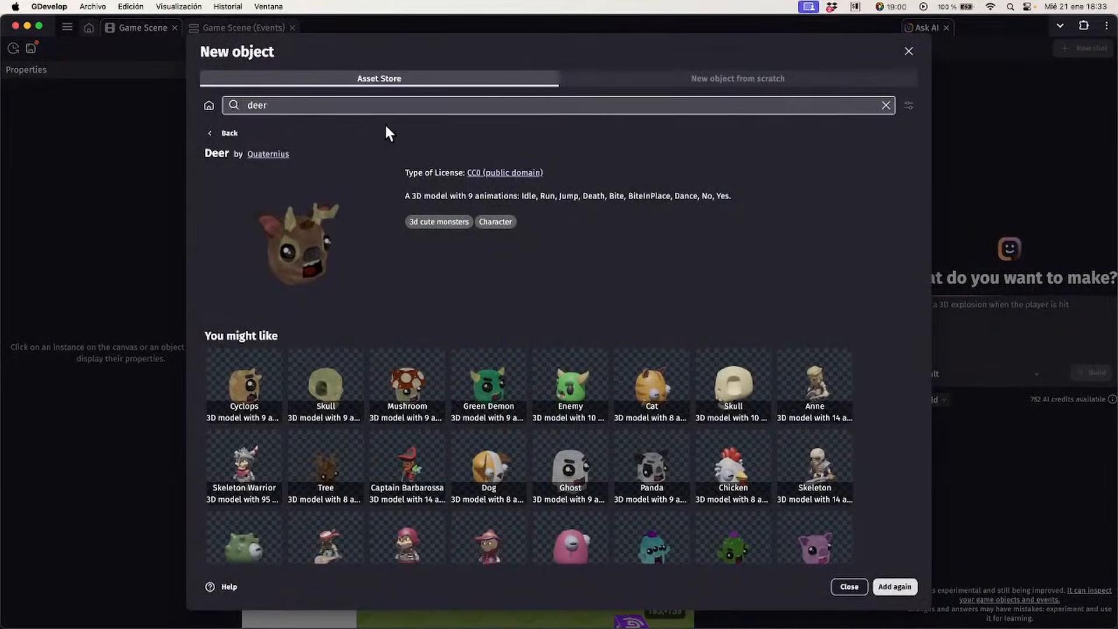
{"action": "left_click", "coordinate": [600, 80]}
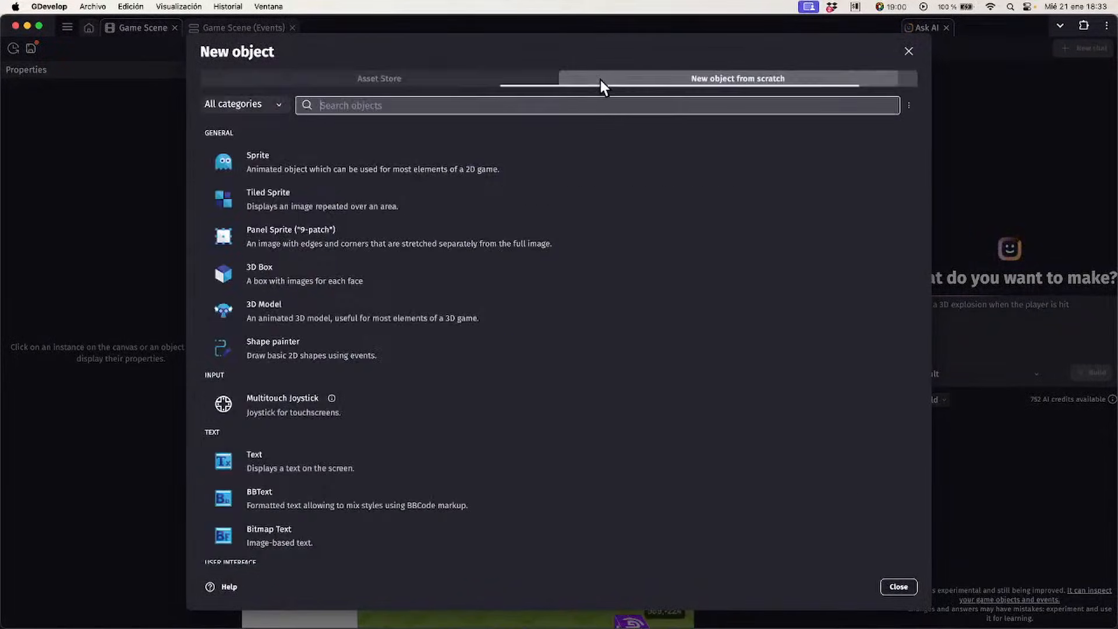
{"action": "scroll", "coordinate": [434, 268], "scroll_direction": "down", "scroll_amount": 8}
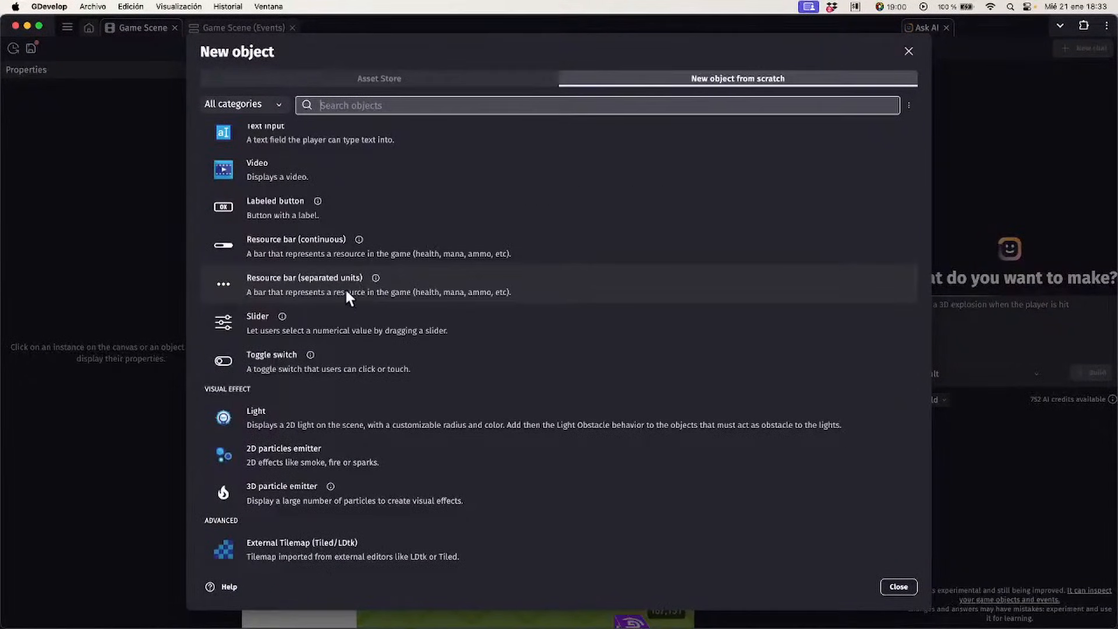
{"action": "left_click", "coordinate": [327, 289]}
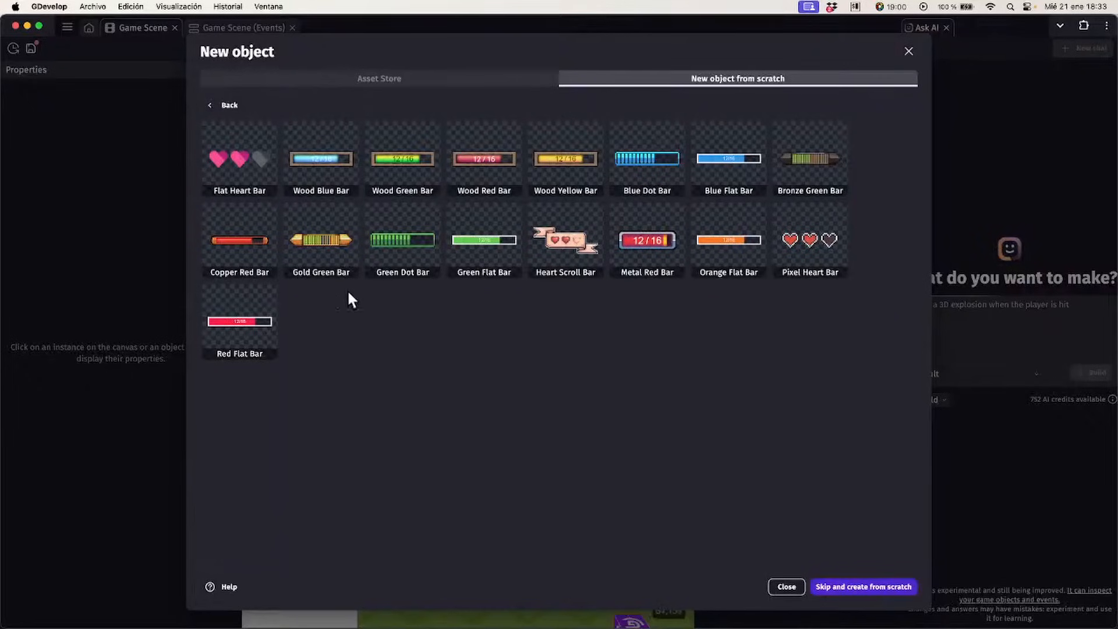
{"action": "left_click", "coordinate": [247, 157]}
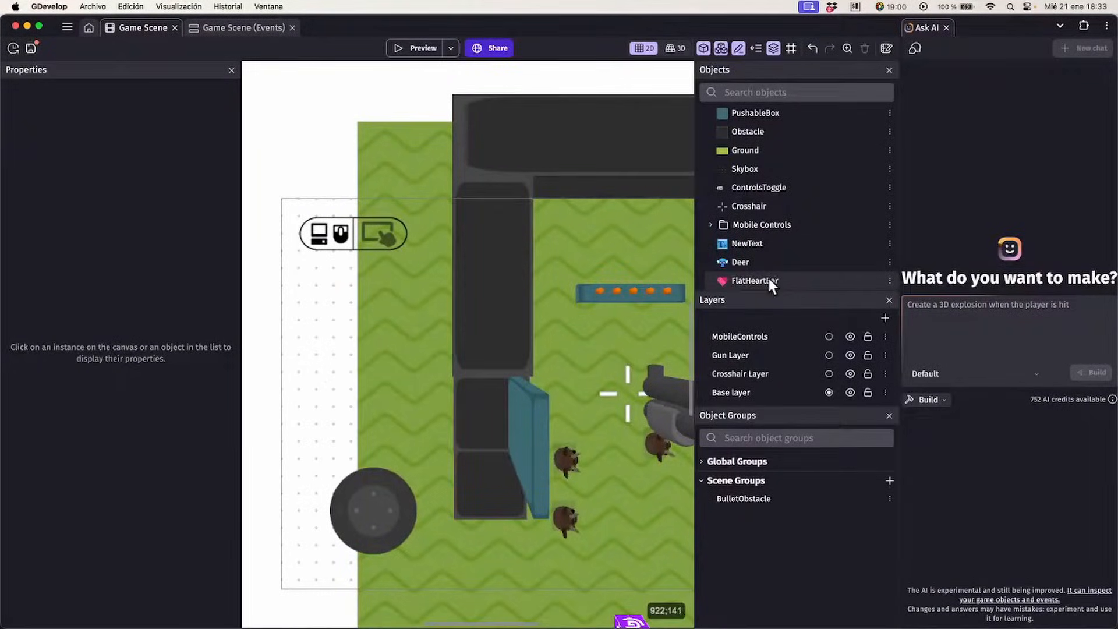
Place the heart bar beside the controls toggle at about X 252, Y 24, and assign it to the MobileControls layer
{"action": "left_click_drag", "start_coordinate": [769, 278], "coordinate": [414, 215]}
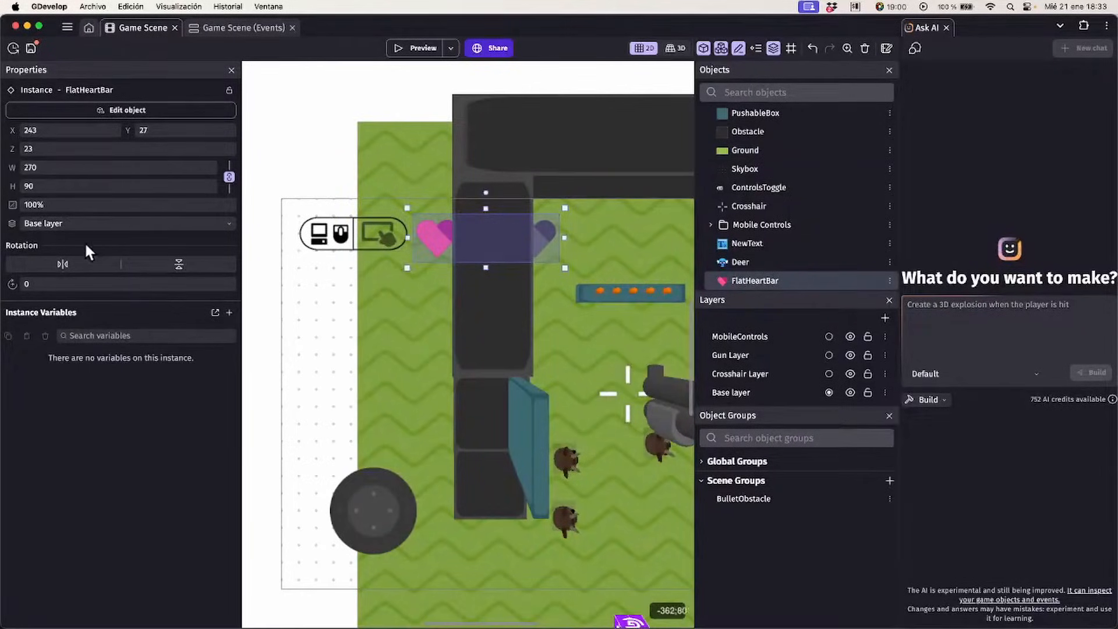
{"action": "left_click", "coordinate": [89, 223]}
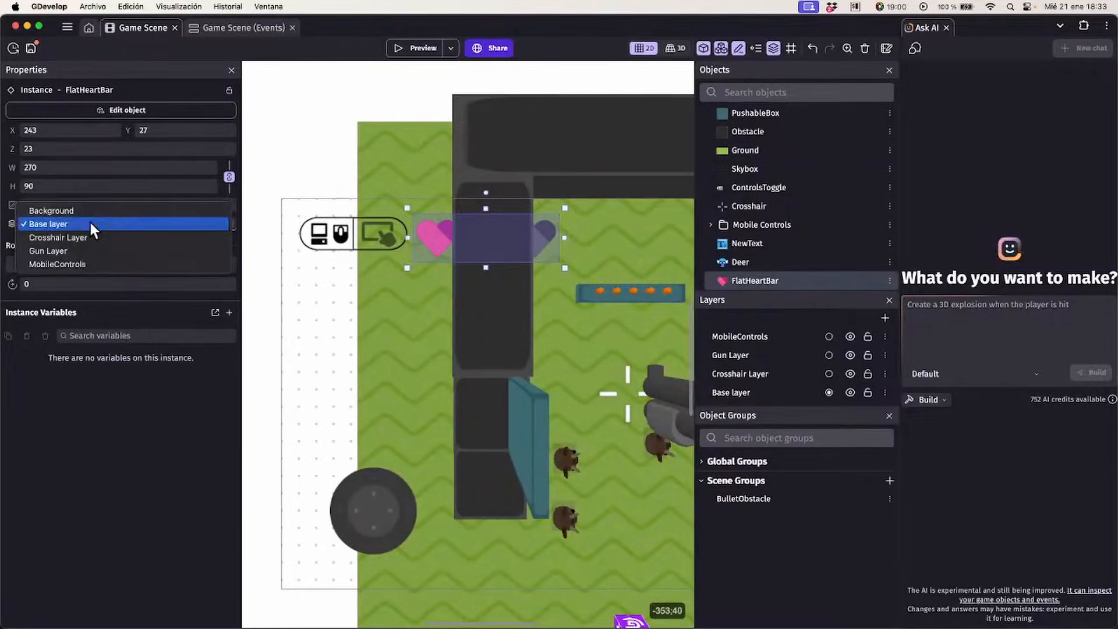
{"action": "left_click", "coordinate": [81, 262]}
{"action": "left_click", "coordinate": [320, 133]}
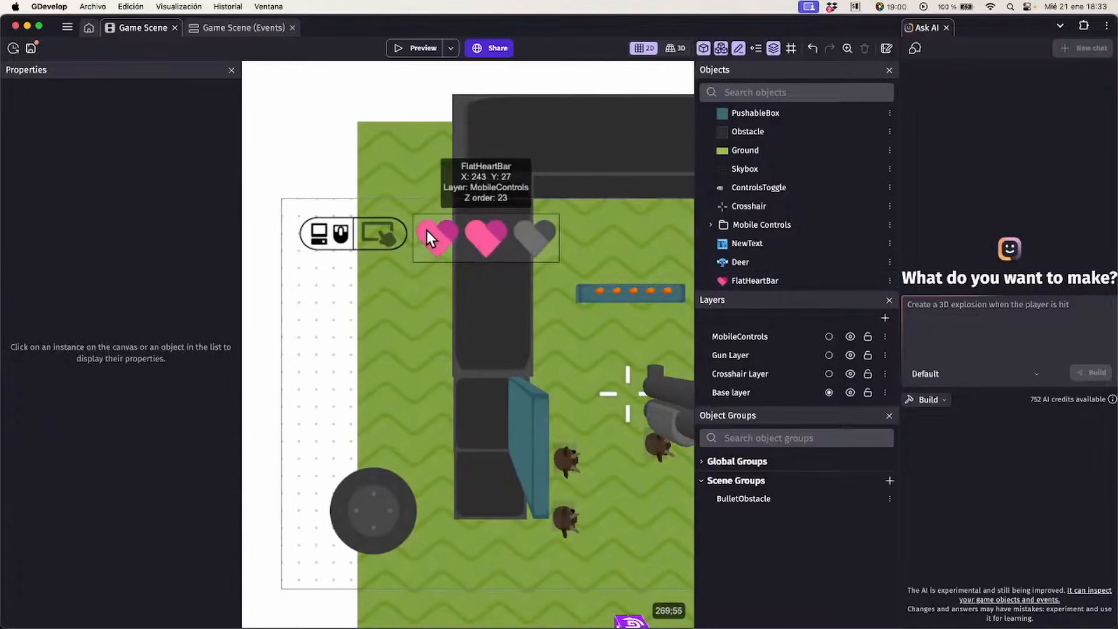
{"action": "left_click_drag", "start_coordinate": [428, 231], "coordinate": [433, 228]}
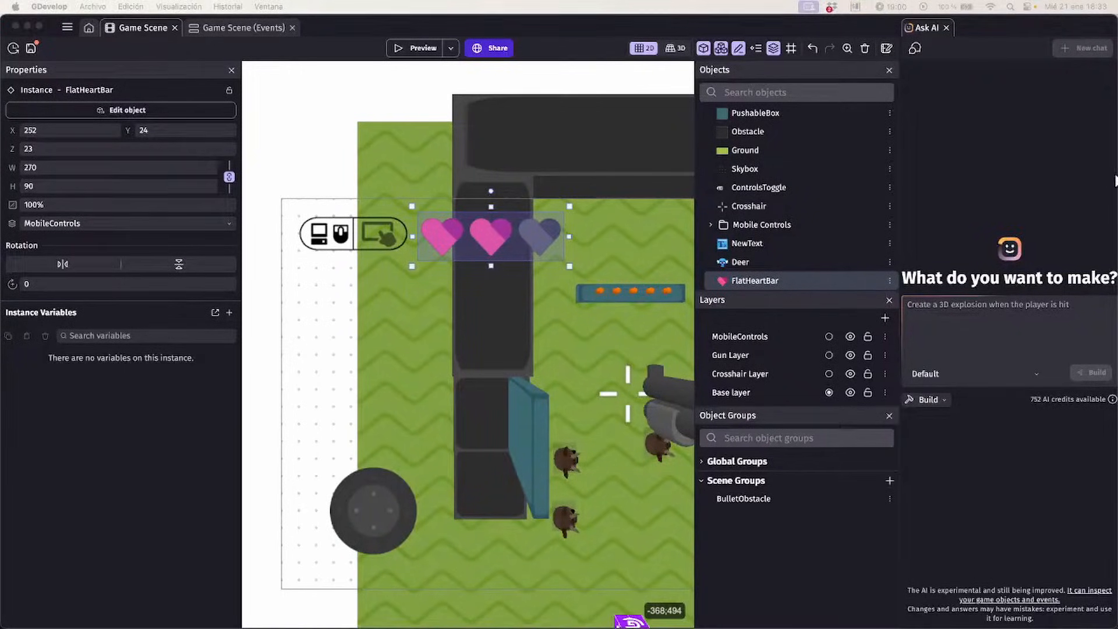
Set the AI chat to Ask mode and send "How would you add health and display it on screen for my player?"
{"action": "left_click", "coordinate": [929, 401]}
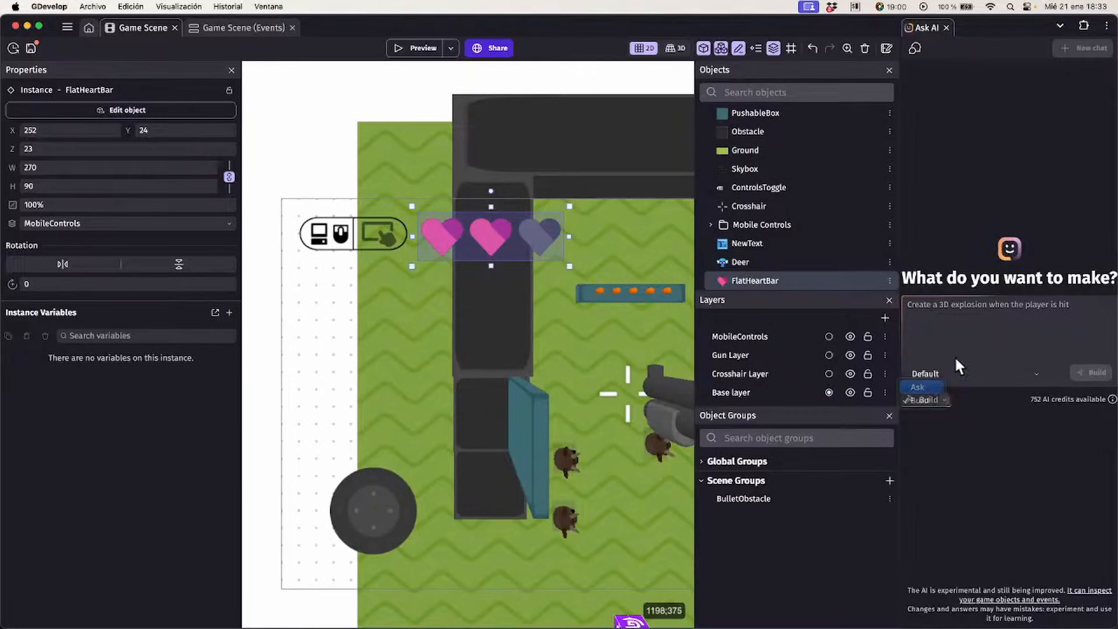
{"action": "key", "text": "Return"}
{"action": "type", "text": "How"}
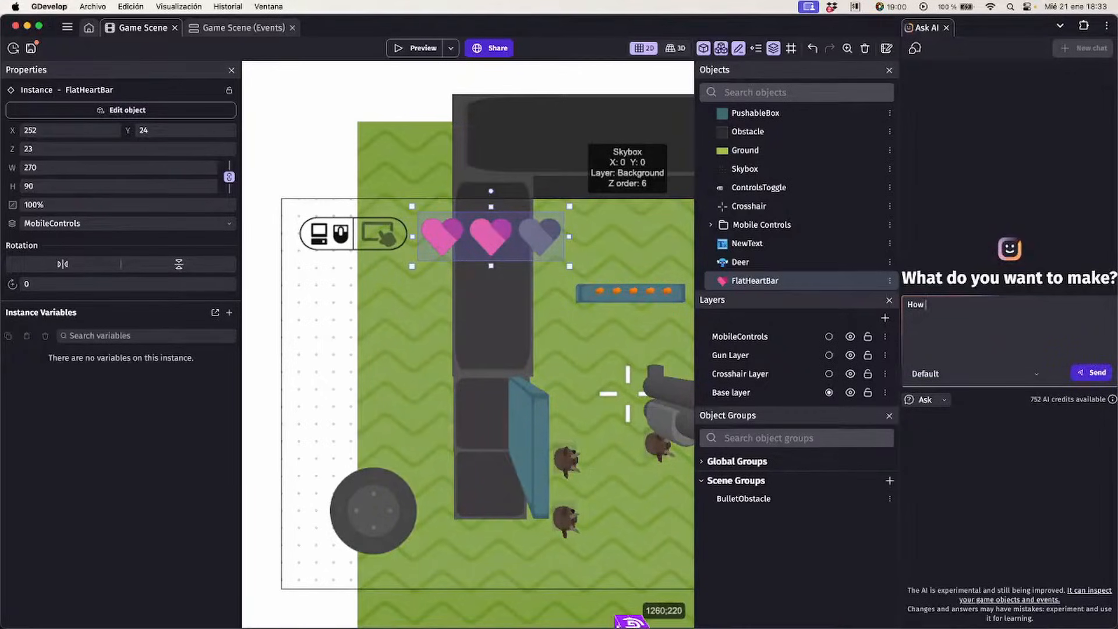
{"action": "type", "text": " would you add health and diplsay"}
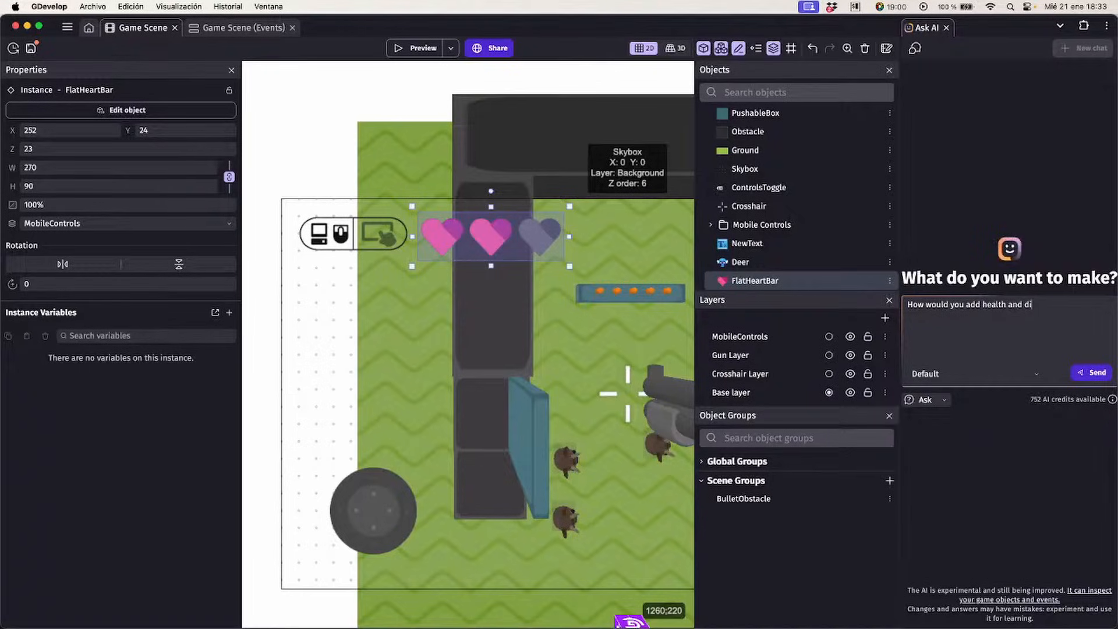
{"action": "key", "text": "BackSpace"}
{"action": "key", "text": "BackSpace"}
{"action": "key", "text": "BackSpace"}
{"action": "key", "text": "BackSpace"}
{"action": "key", "text": "BackSpace"}
{"action": "type", "text": "splay it on screen for my pla"}
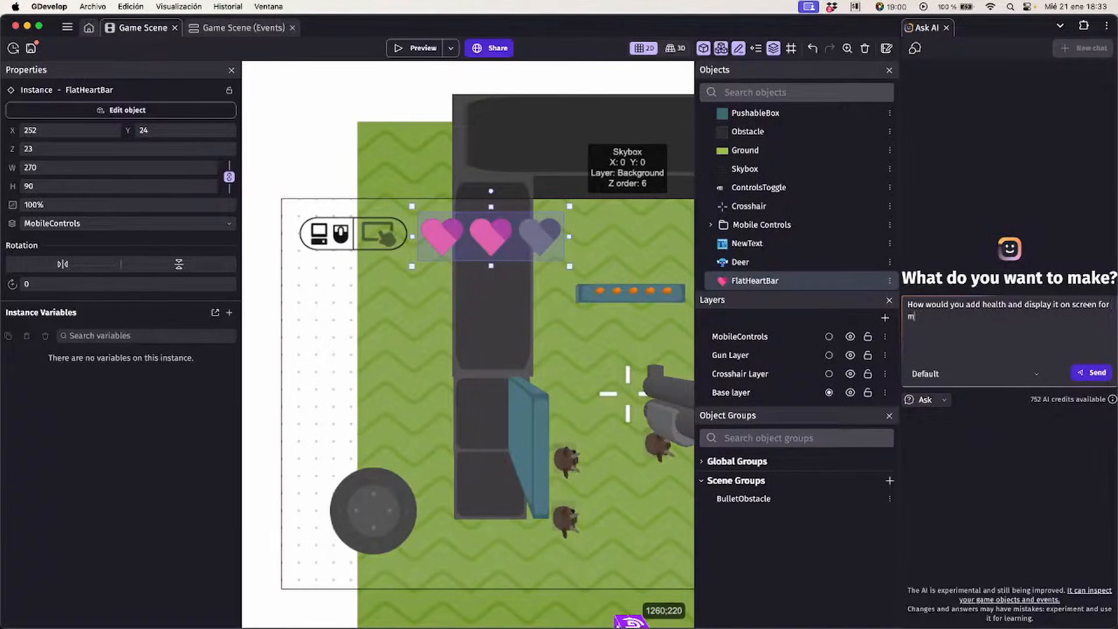
{"action": "type", "text": "yer?"}
{"action": "left_click", "coordinate": [1090, 373]}
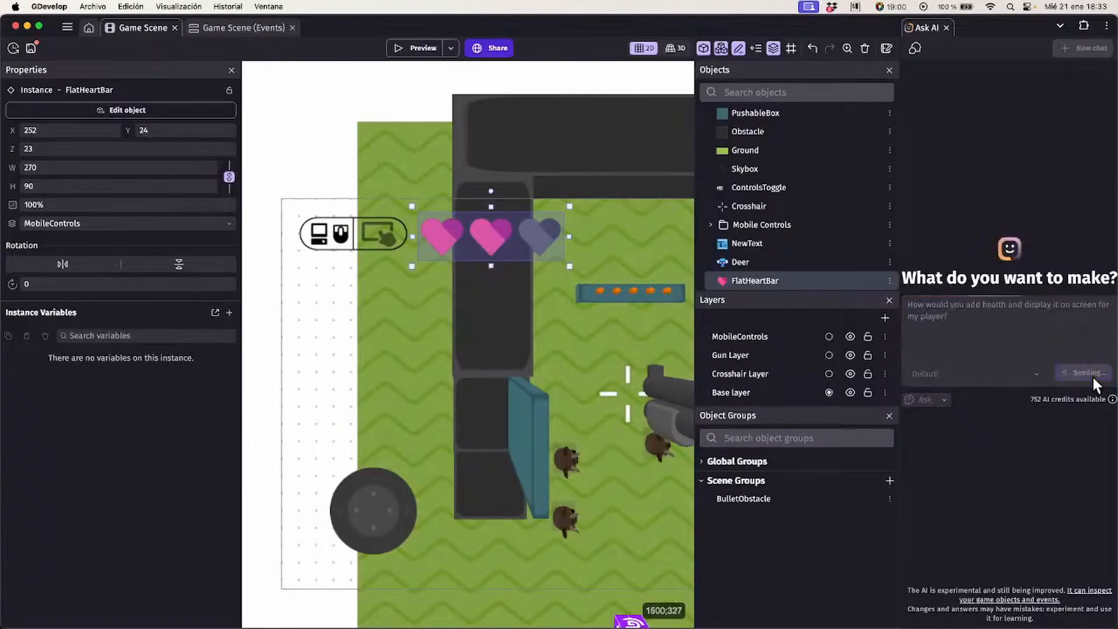
Select the Player object and examine its list of behaviors
{"action": "left_click", "coordinate": [417, 92]}
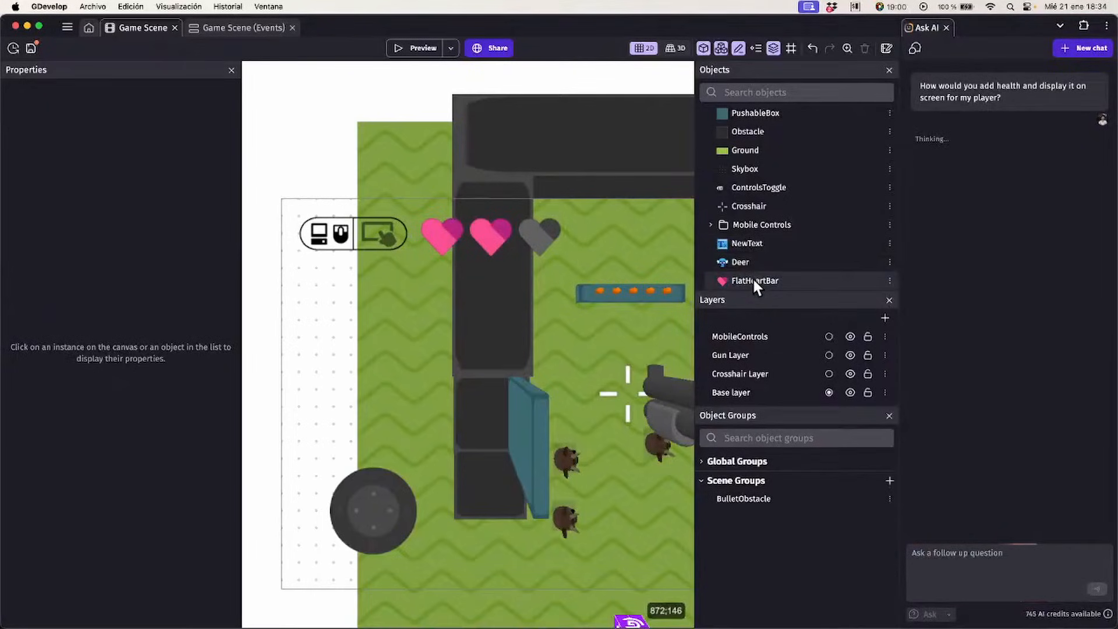
{"action": "scroll", "coordinate": [753, 210], "scroll_direction": "up", "scroll_amount": 4}
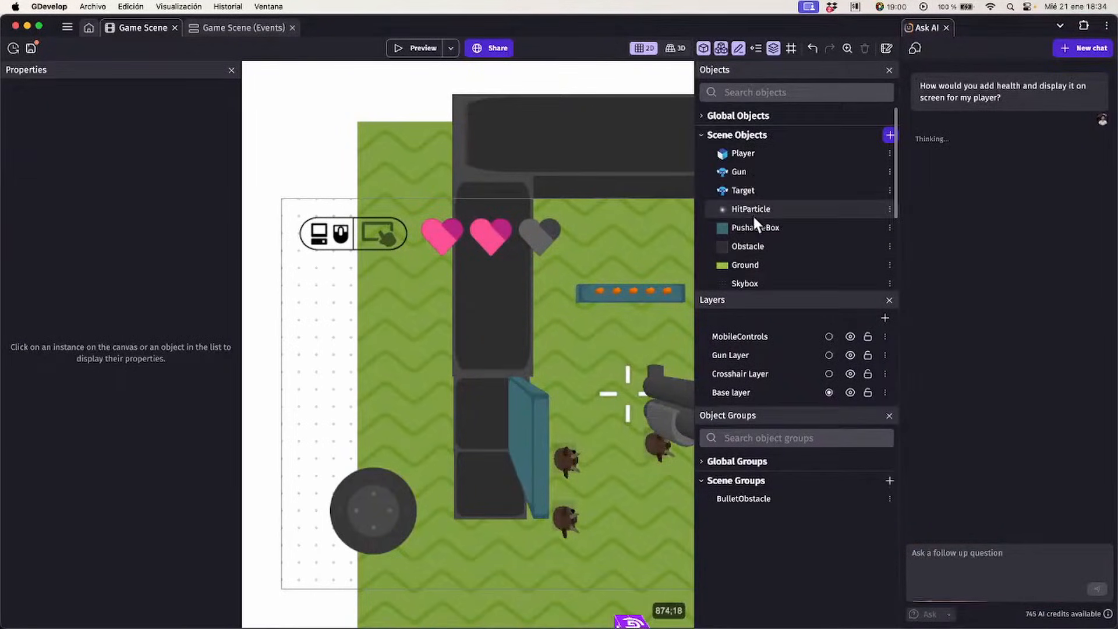
{"action": "left_click", "coordinate": [750, 152]}
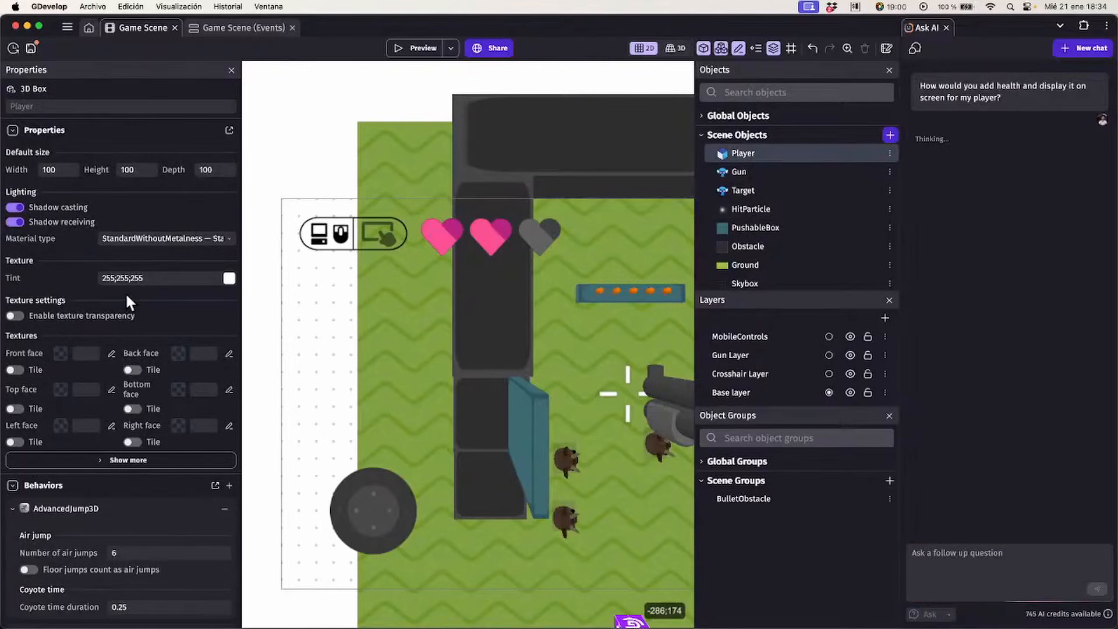
{"action": "scroll", "coordinate": [125, 292], "scroll_direction": "down", "scroll_amount": 5}
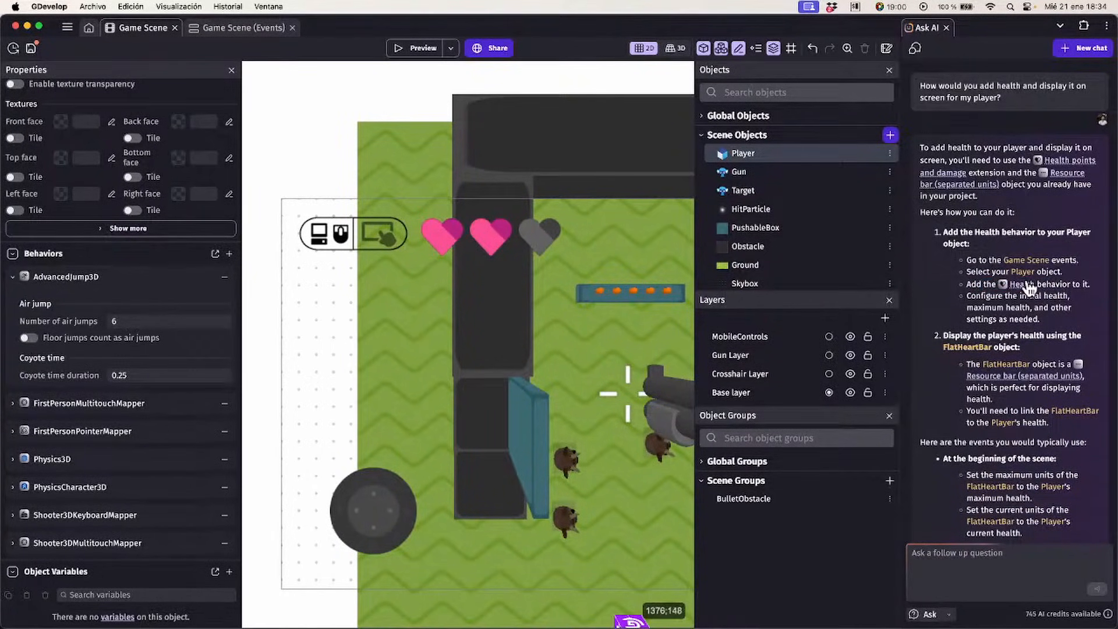
Read the AI's instructions for adding the Health behavior to the Player and linking the heart bar to it
{"action": "scroll", "coordinate": [1019, 292], "scroll_direction": "down", "scroll_amount": 3}
{"action": "left_click_drag", "start_coordinate": [984, 303], "coordinate": [1012, 327]}
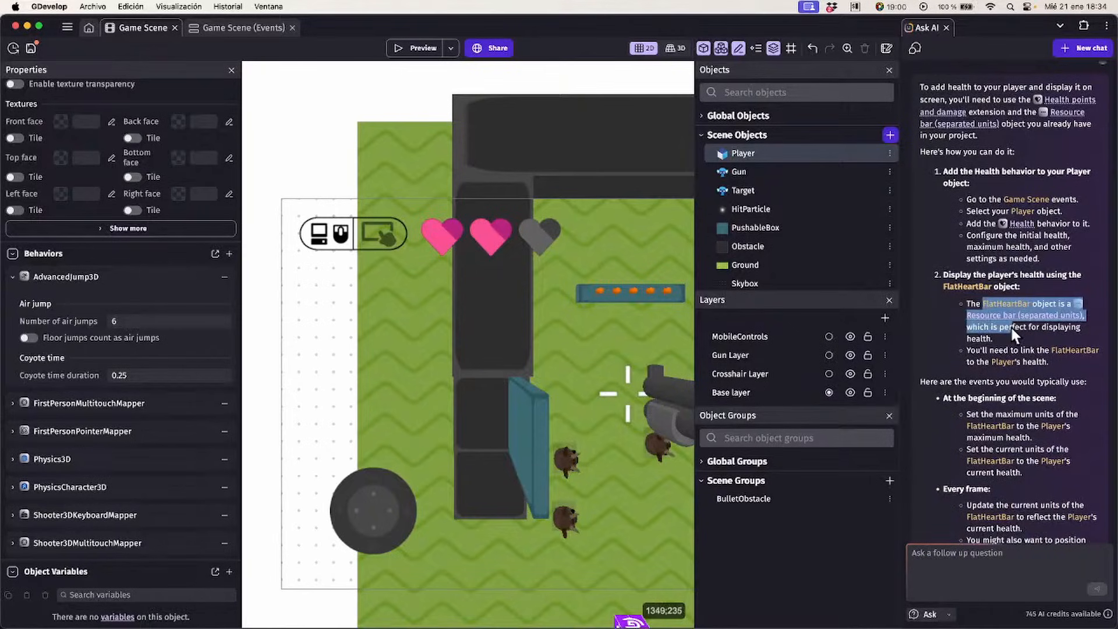
{"action": "left_click", "coordinate": [1008, 329]}
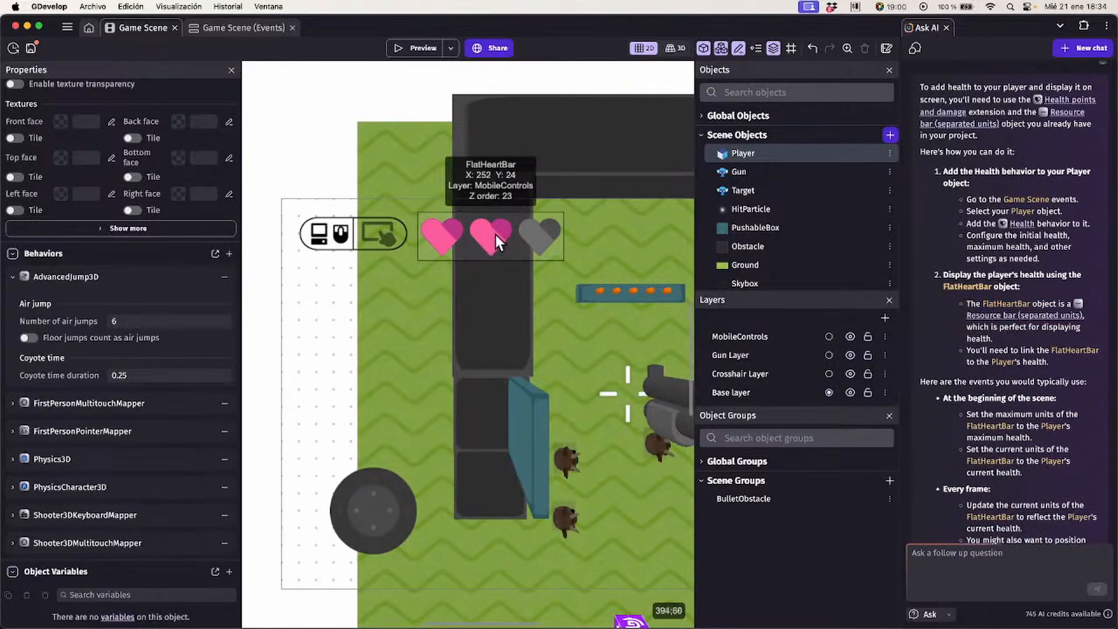
{"action": "scroll", "coordinate": [972, 330], "scroll_direction": "down", "scroll_amount": 5}
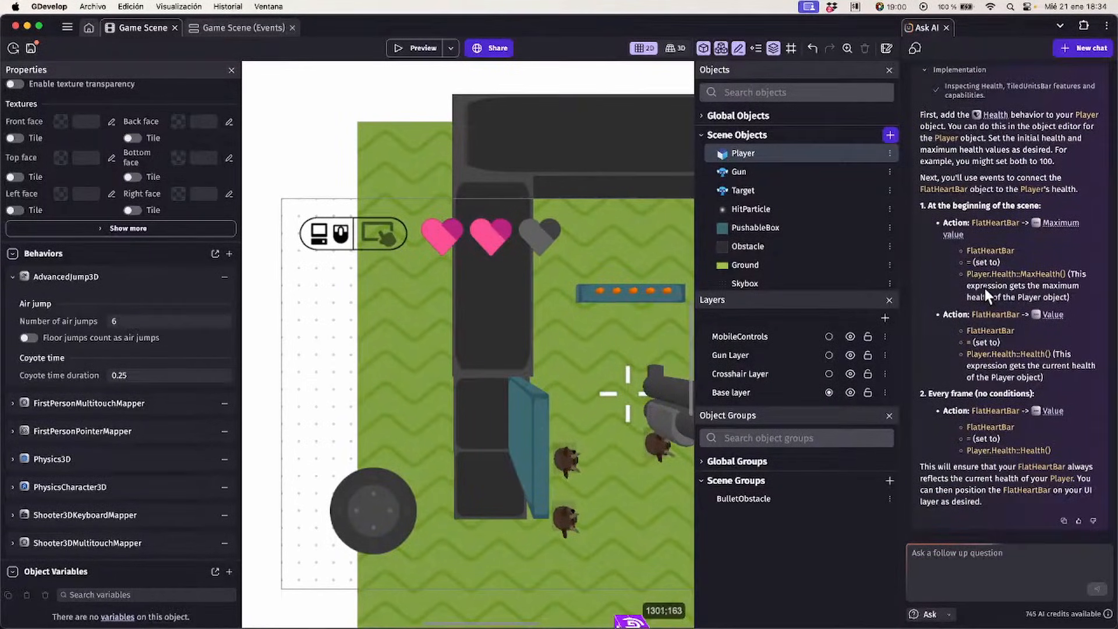
Review the AI's maximum-health instruction for the heart bar and switch the AI chat to Build mode
{"action": "left_click_drag", "start_coordinate": [974, 272], "coordinate": [1058, 278]}
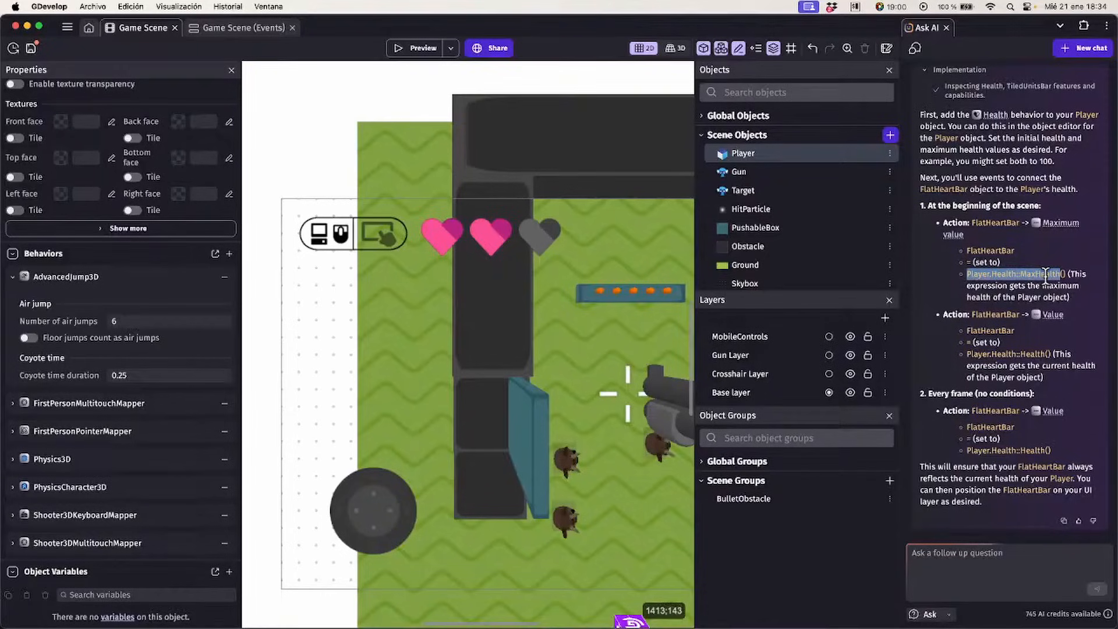
{"action": "double_click", "coordinate": [1004, 253]}
{"action": "left_click", "coordinate": [1038, 325]}
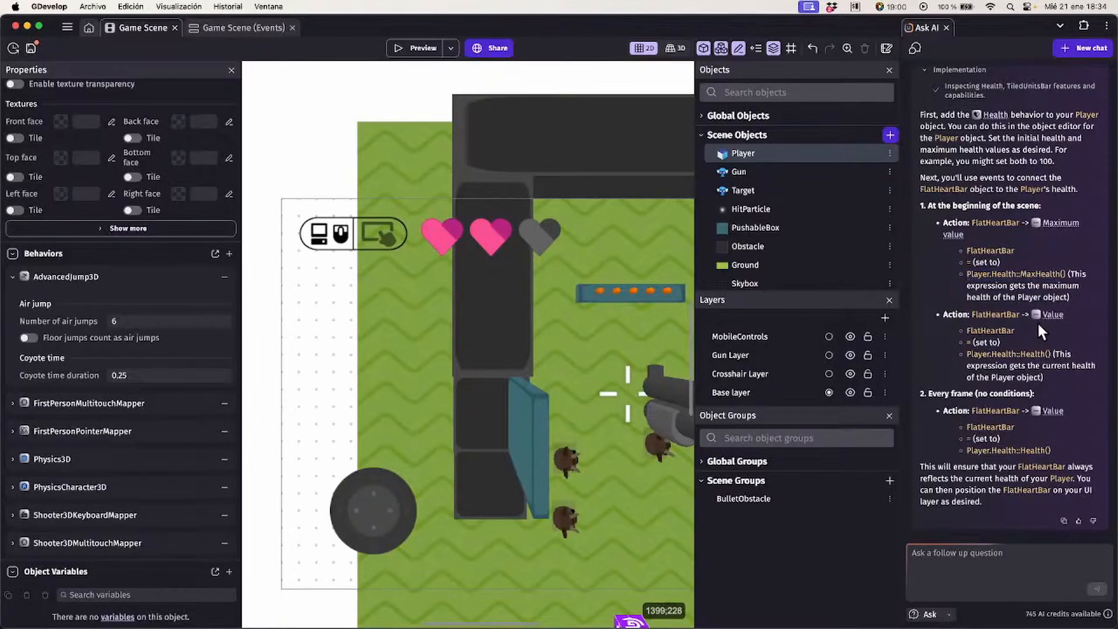
{"action": "left_click", "coordinate": [942, 610]}
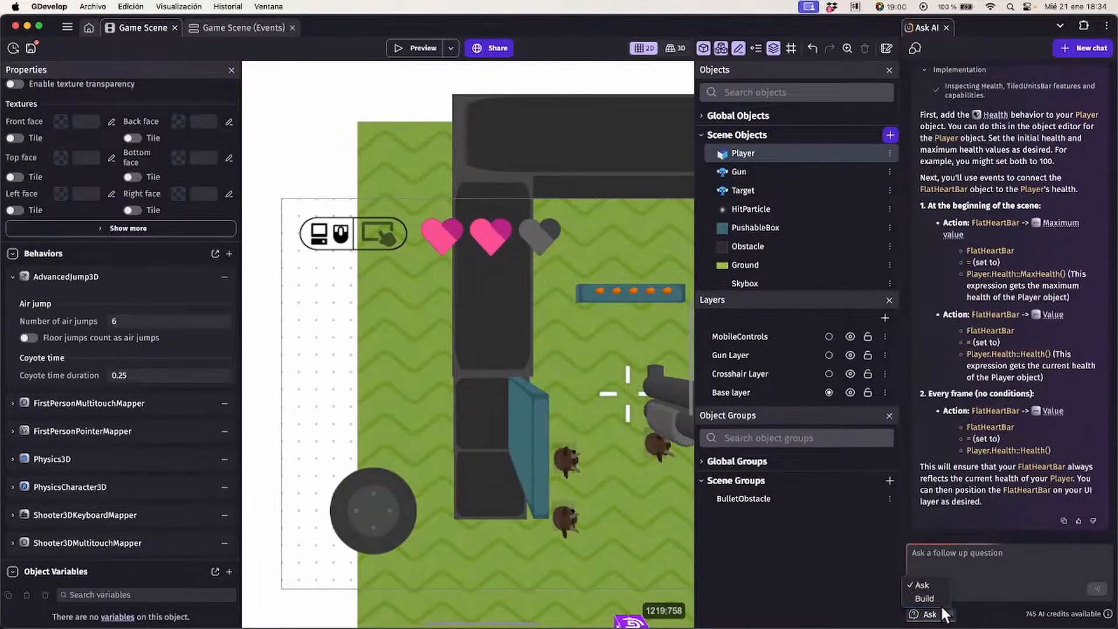
{"action": "left_click", "coordinate": [947, 598]}
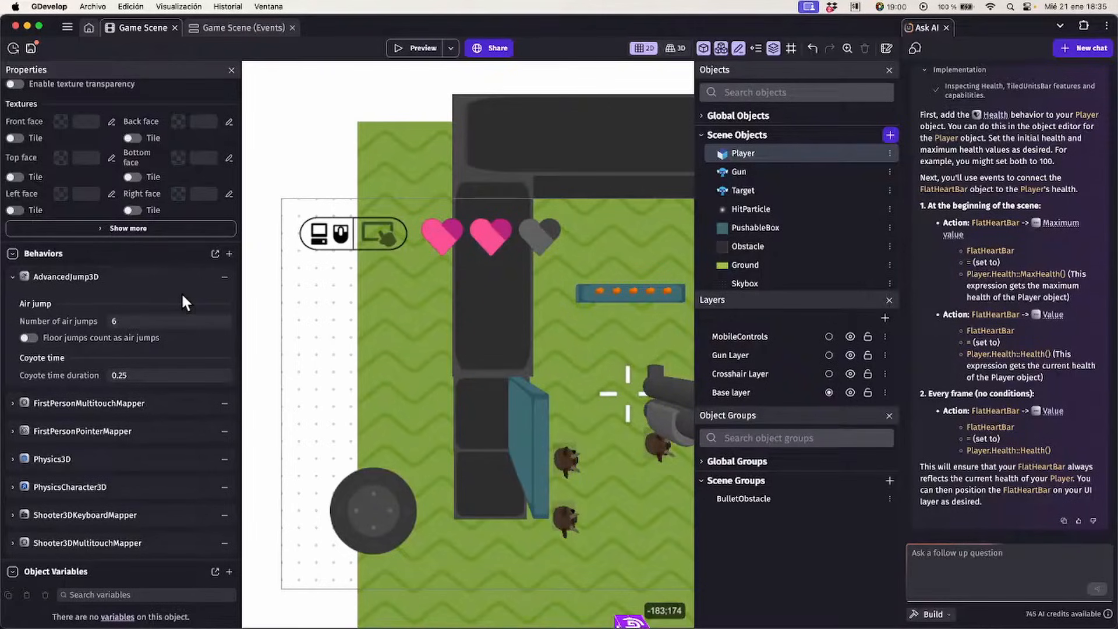
Add the Health behavior to the Player object
{"action": "left_click", "coordinate": [228, 254]}
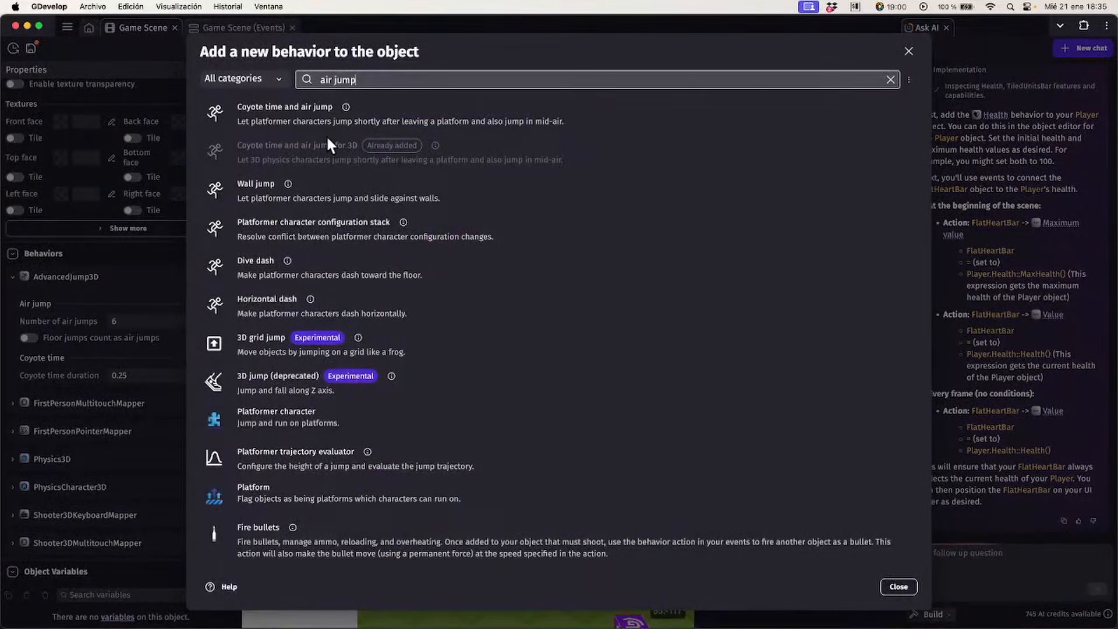
{"action": "key", "text": "super+a"}
{"action": "type", "text": "health"}
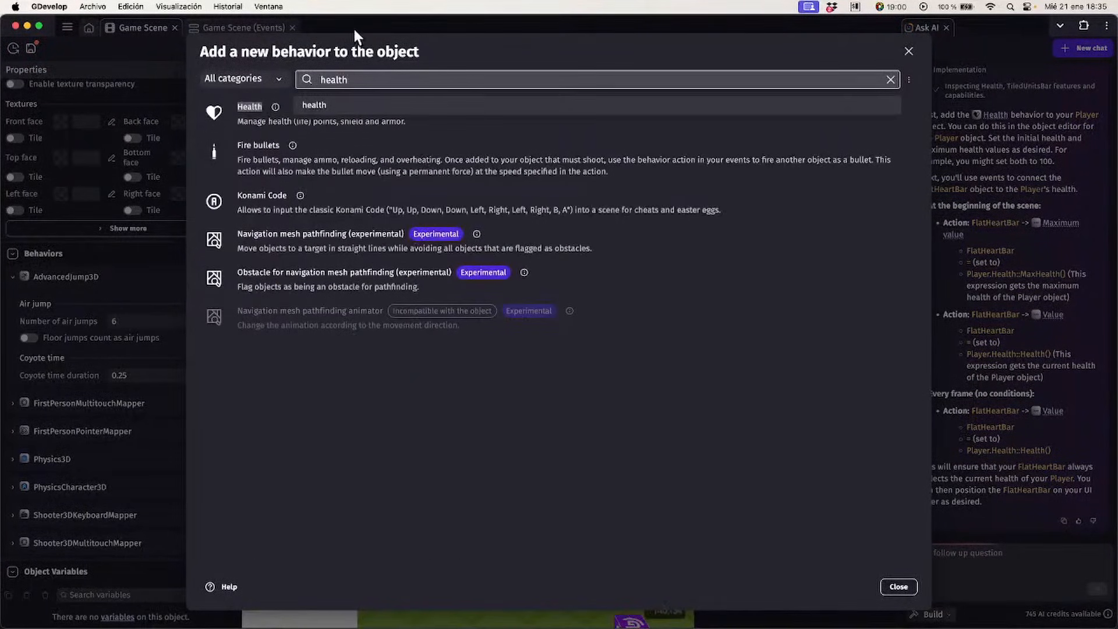
{"action": "left_click", "coordinate": [246, 114]}
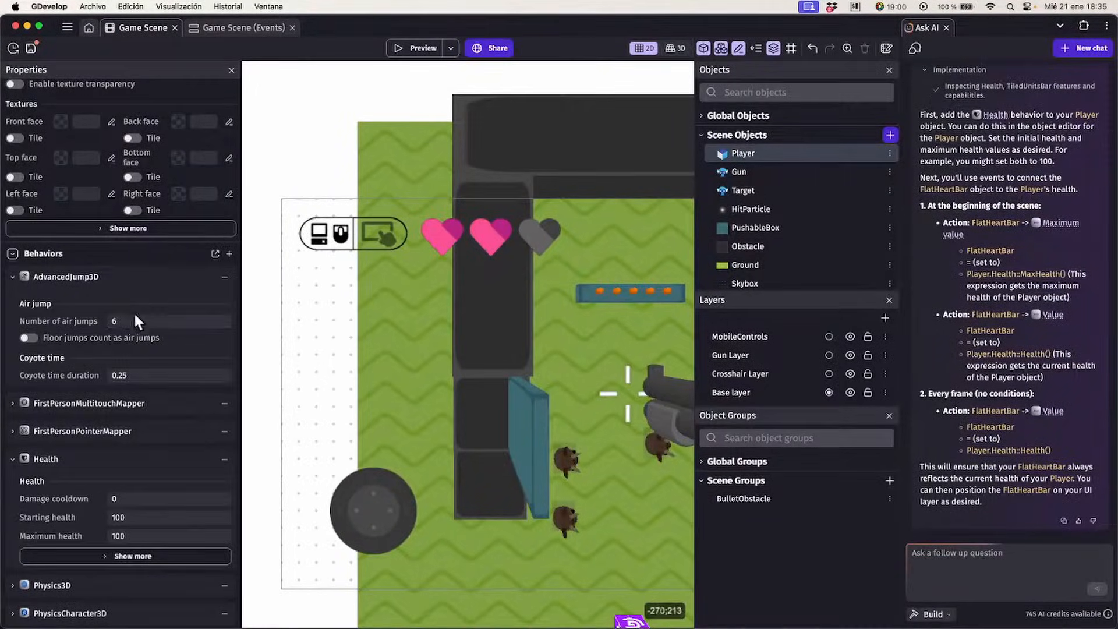
Set both the starting health and the maximum health of the Player's Health behavior to 3
{"action": "scroll", "coordinate": [135, 316], "scroll_direction": "down", "scroll_amount": 4}
{"action": "left_click", "coordinate": [149, 390]}
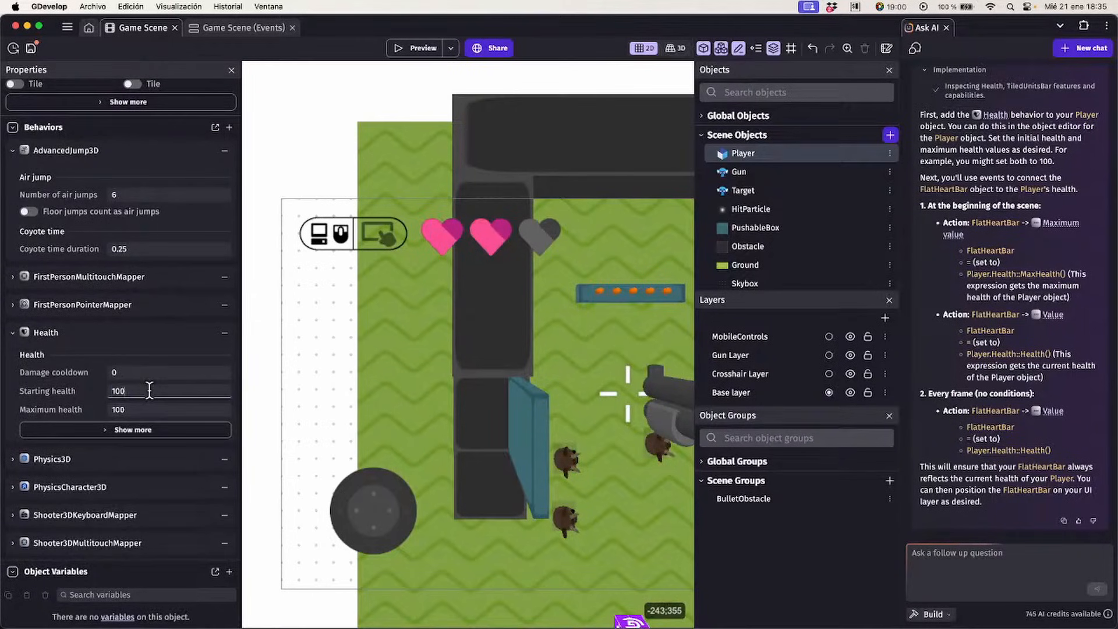
{"action": "key", "text": "super+a"}
{"action": "type", "text": "3"}
{"action": "key", "text": "Tab"}
{"action": "type", "text": "3"}
{"action": "left_click", "coordinate": [164, 350]}
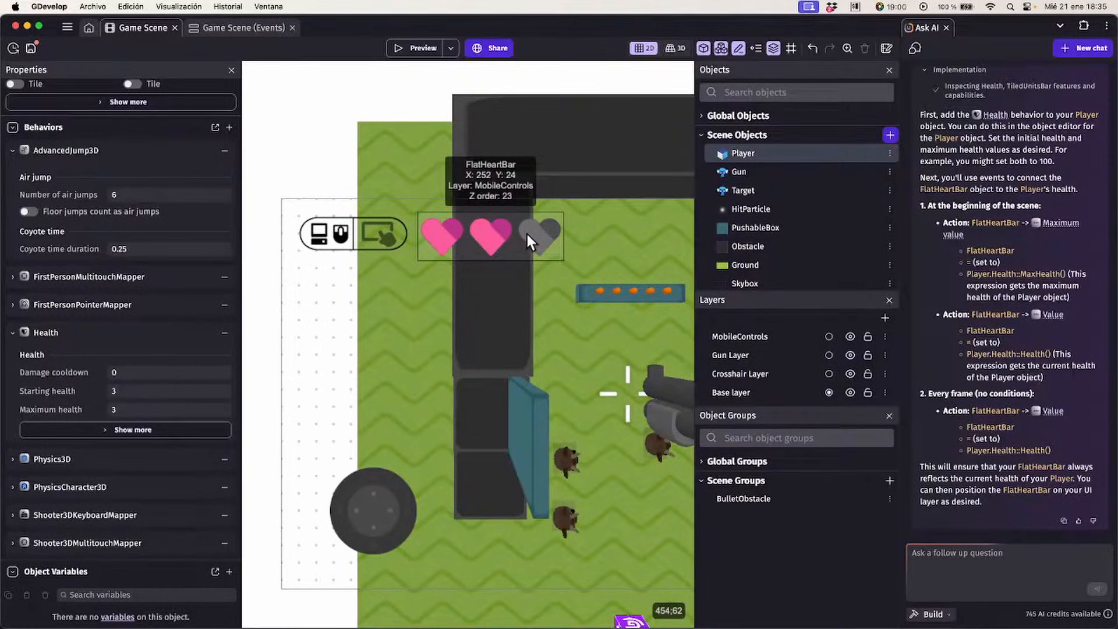
Check the AI's instructions against the heart bar instance and the Player's Health behavior settings
{"action": "scroll", "coordinate": [1019, 361], "scroll_direction": "up", "scroll_amount": 5}
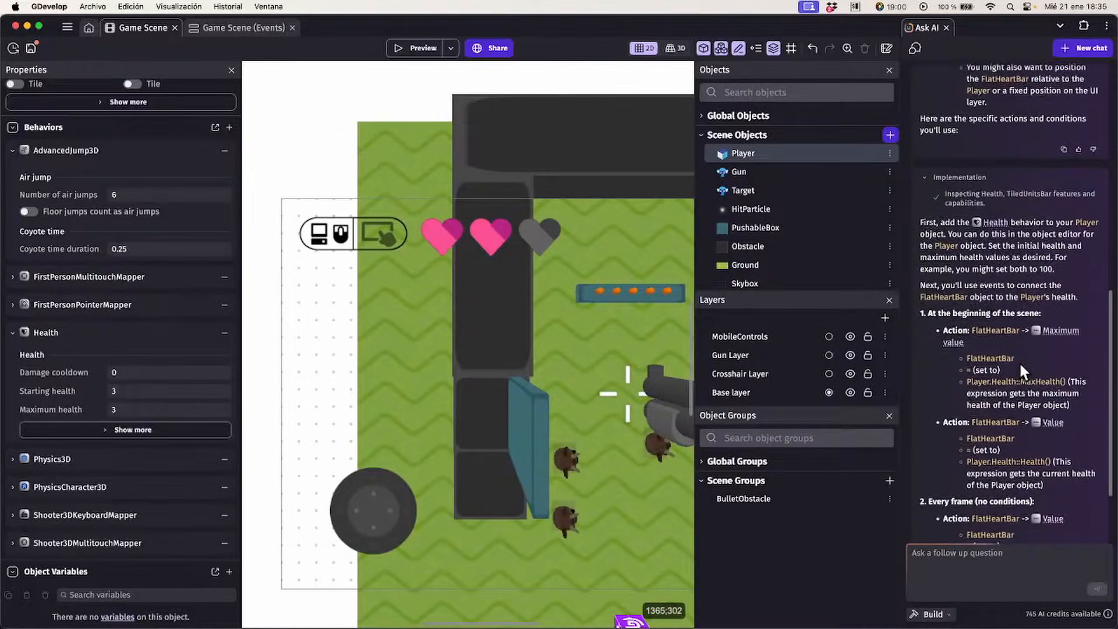
{"action": "scroll", "coordinate": [1019, 361], "scroll_direction": "down", "scroll_amount": 5}
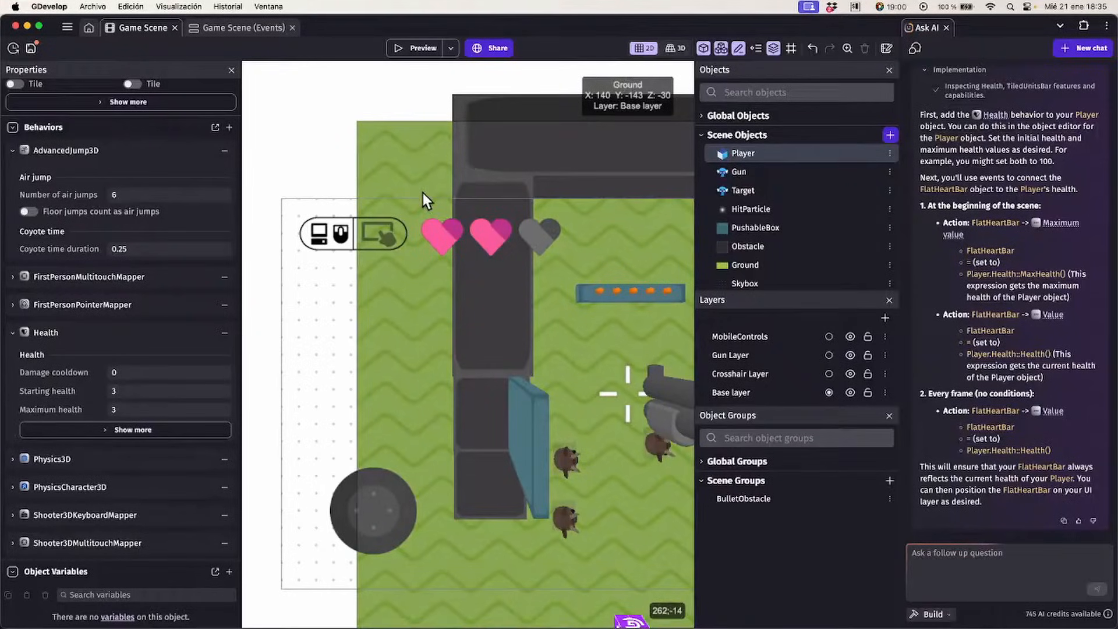
{"action": "left_click", "coordinate": [327, 140]}
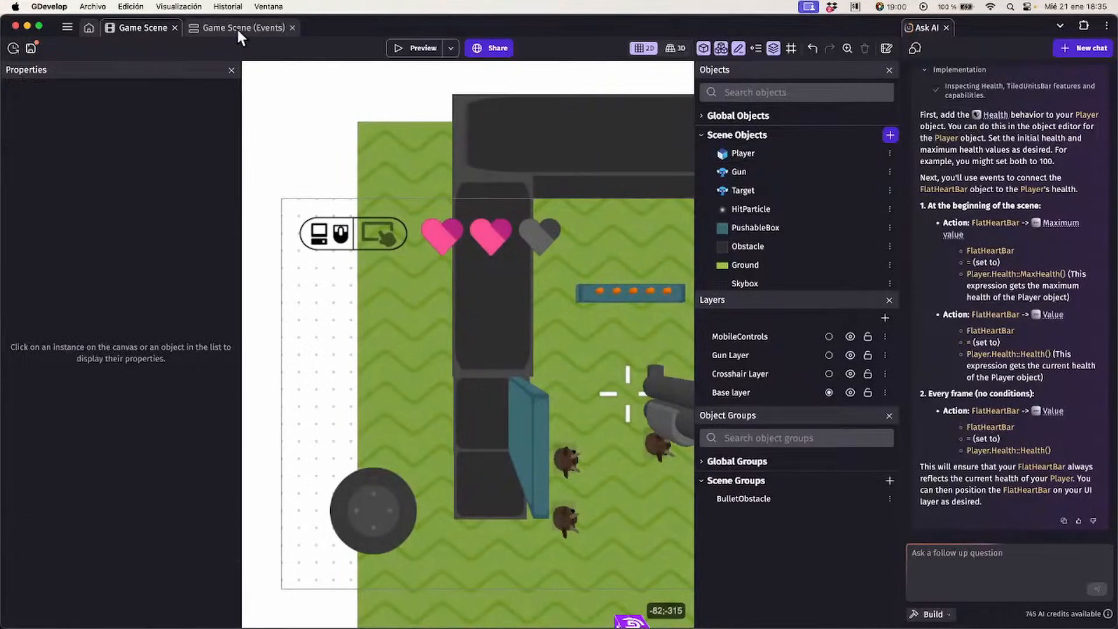
{"action": "left_click", "coordinate": [518, 239]}
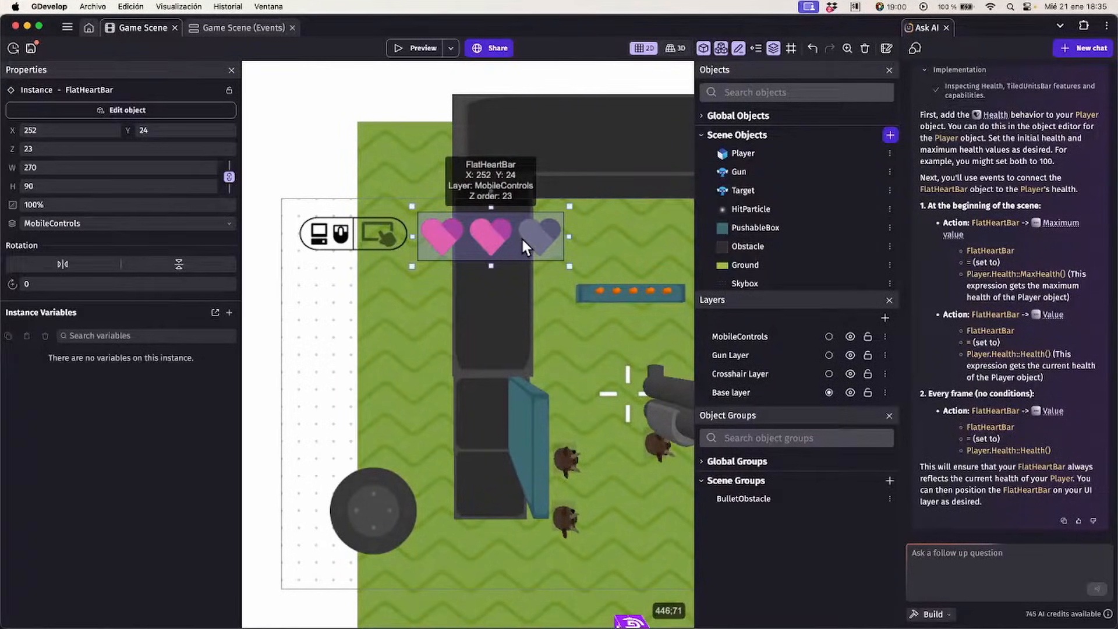
{"action": "left_click", "coordinate": [743, 154]}
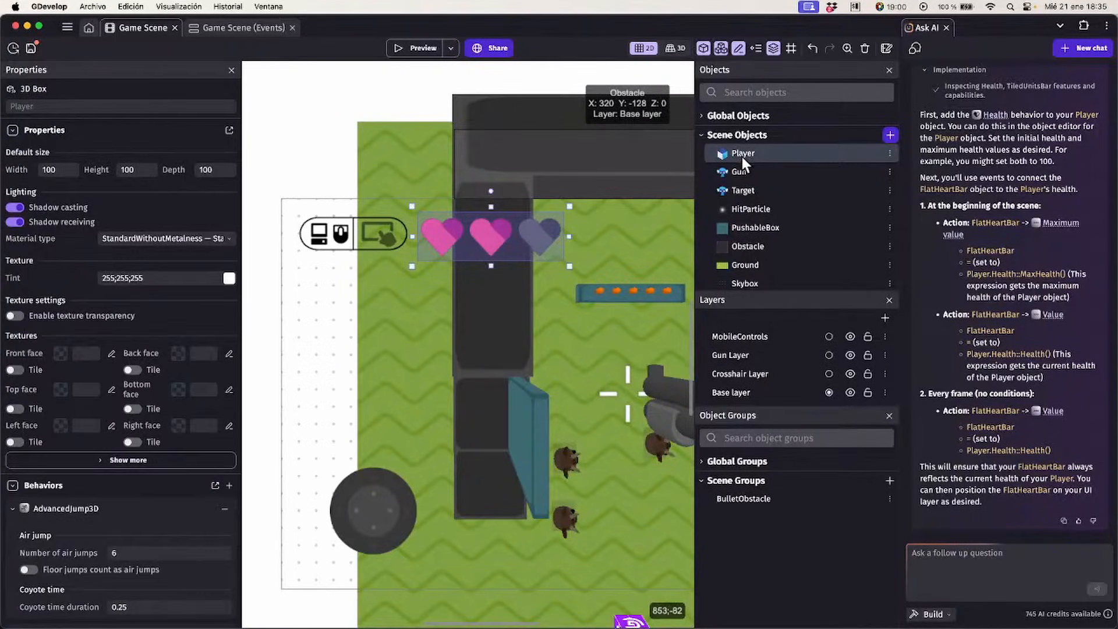
{"action": "scroll", "coordinate": [96, 392], "scroll_direction": "down", "scroll_amount": 6}
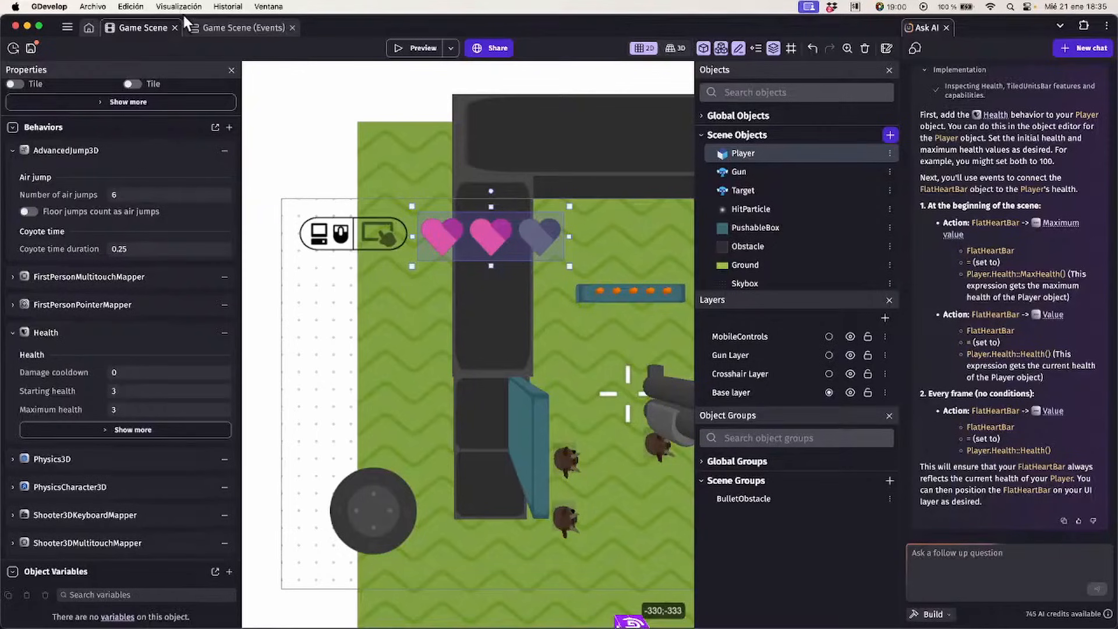
Add a new empty event at the end of the Game Scene events, below the Aiming group
{"action": "left_click", "coordinate": [208, 29]}
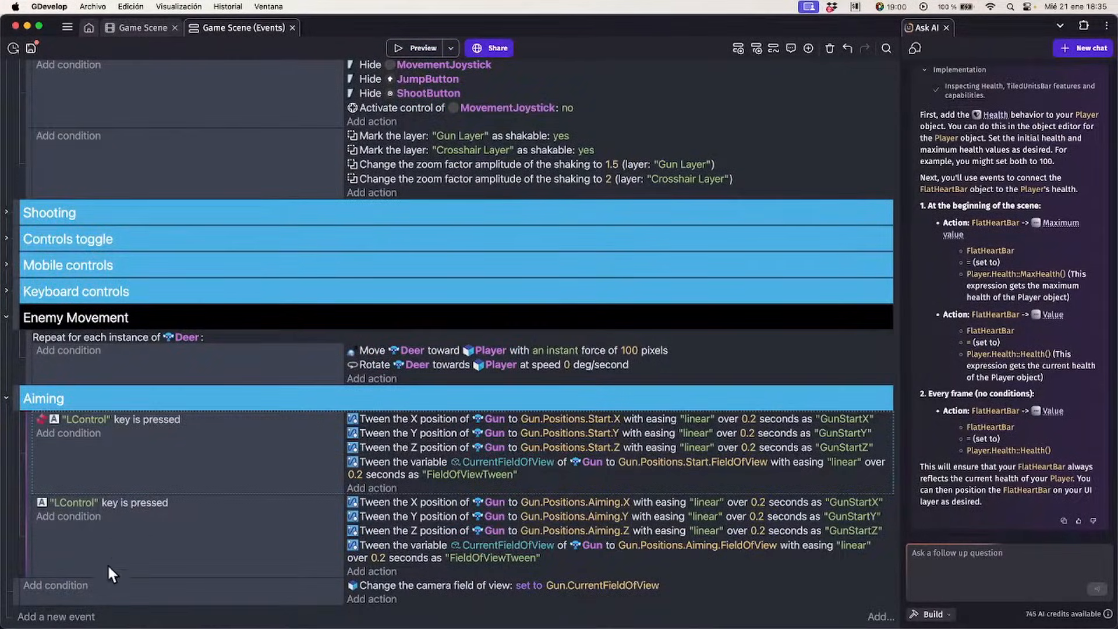
{"action": "left_click", "coordinate": [58, 616]}
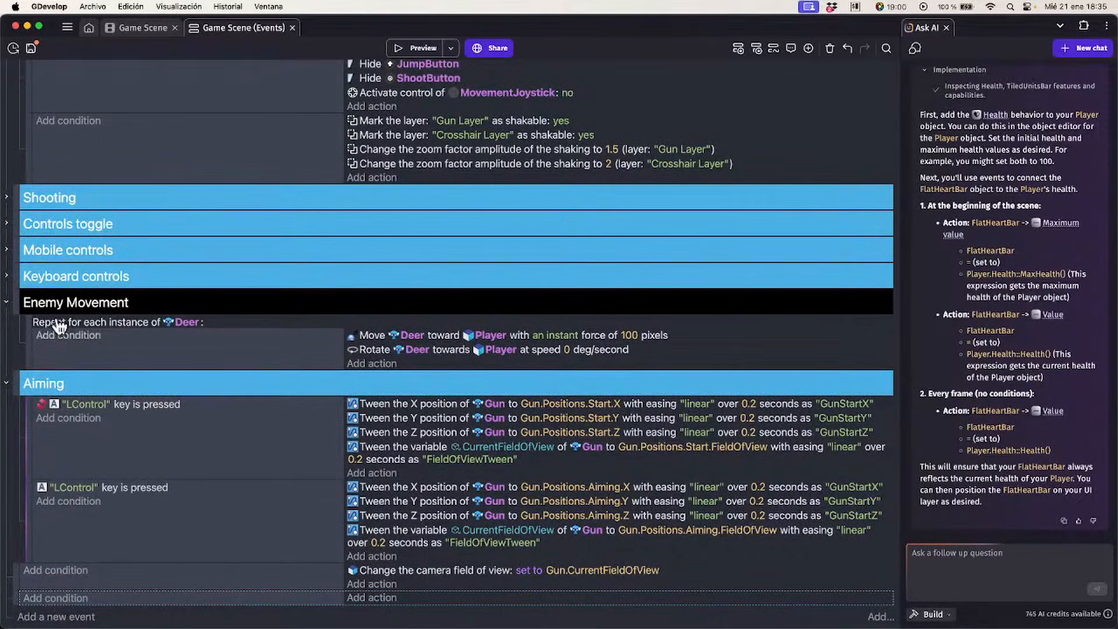
{"action": "scroll", "coordinate": [54, 296], "scroll_direction": "up", "scroll_amount": 1}
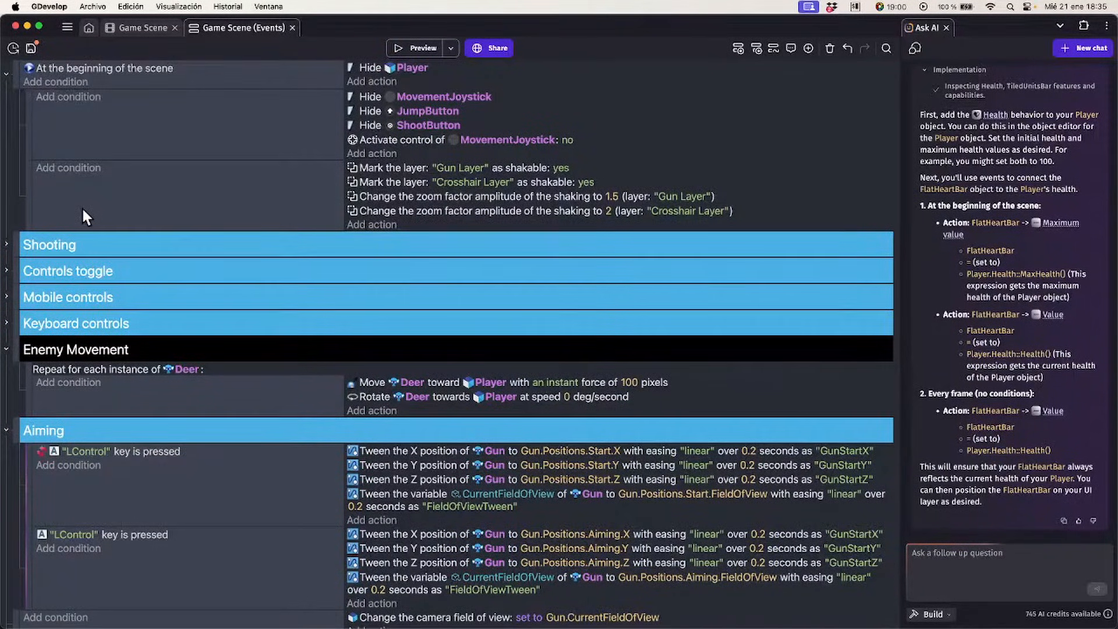
{"action": "scroll", "coordinate": [82, 207], "scroll_direction": "down", "scroll_amount": 1}
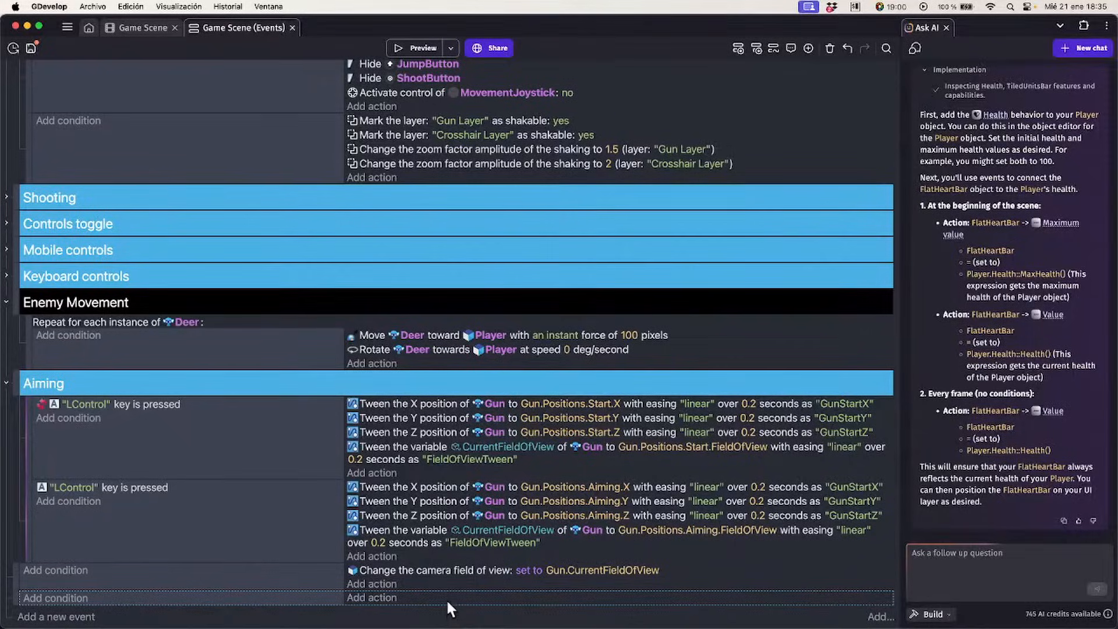
Add an action to the new event that changes the resource bar Value of FlatHeartBar, with the "set to" operator
{"action": "left_click", "coordinate": [389, 598]}
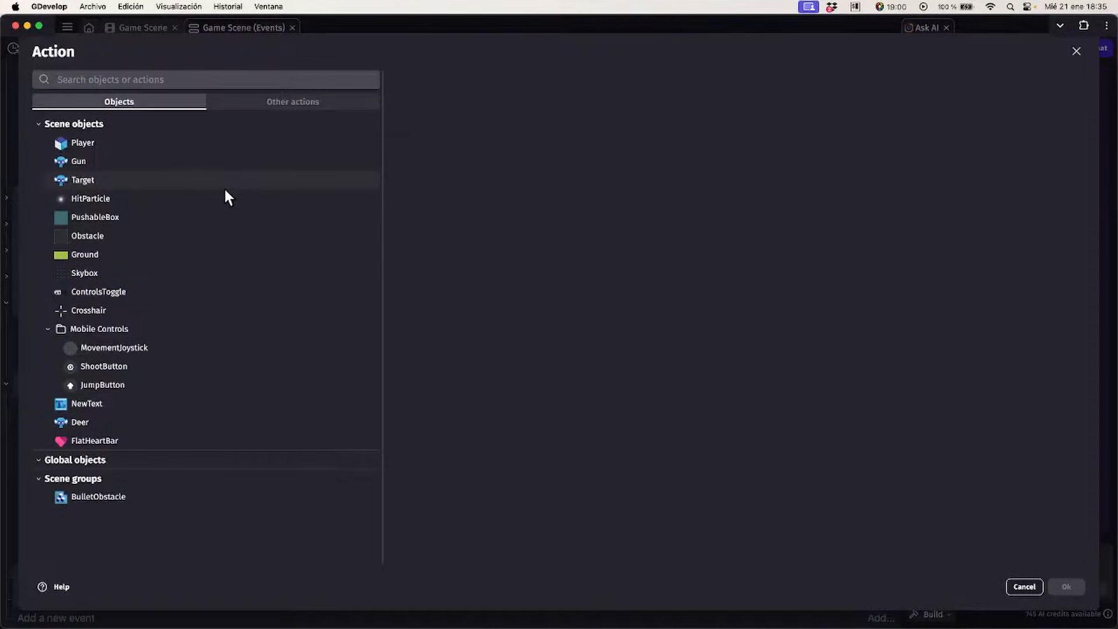
{"action": "key", "text": "Escape"}
{"action": "left_click", "coordinate": [384, 598]}
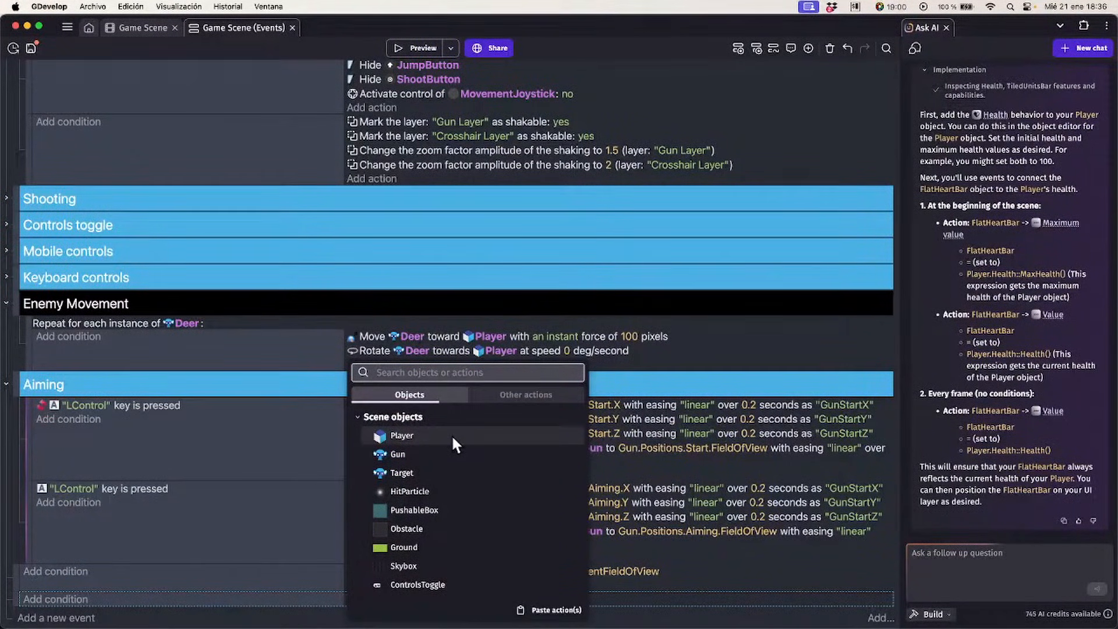
{"action": "scroll", "coordinate": [443, 498], "scroll_direction": "down", "scroll_amount": 5}
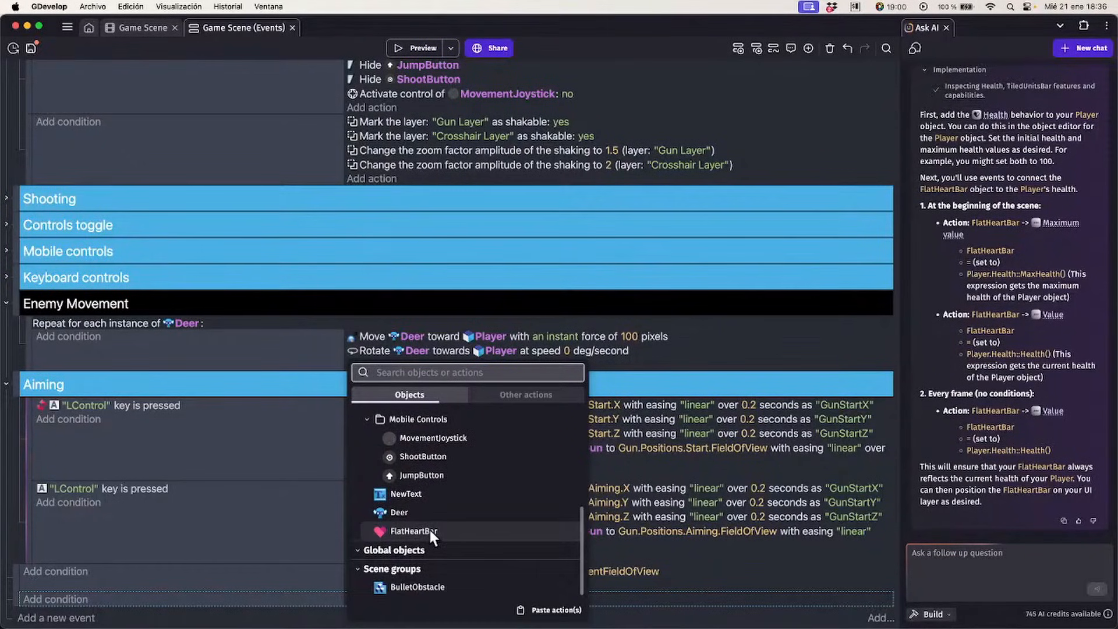
{"action": "left_click", "coordinate": [430, 544]}
{"action": "scroll", "coordinate": [431, 496], "scroll_direction": "down", "scroll_amount": 10}
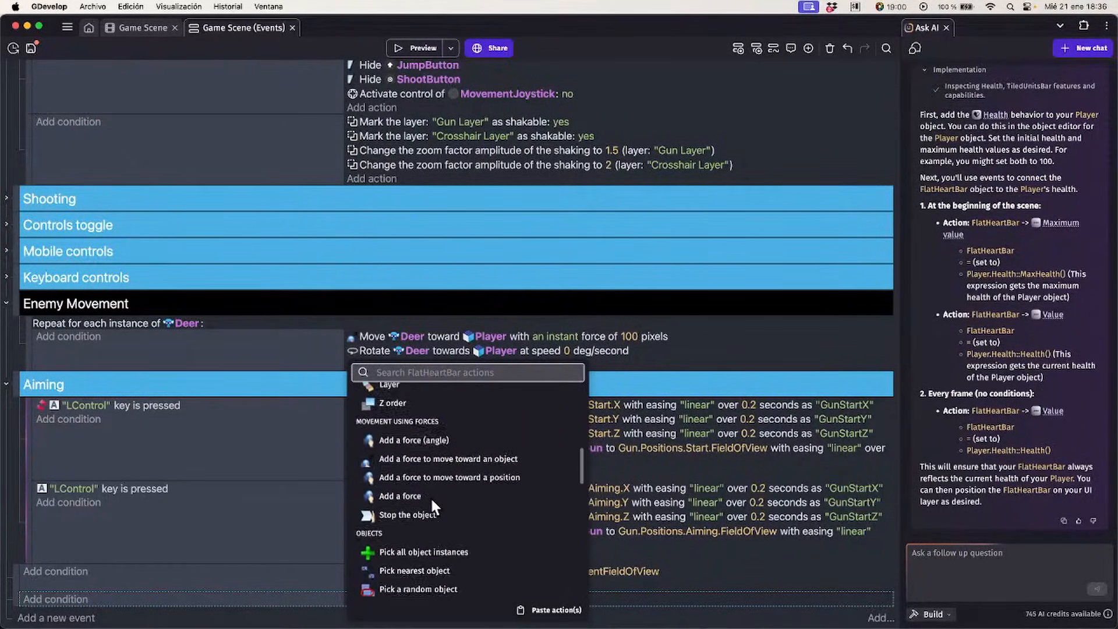
{"action": "scroll", "coordinate": [431, 496], "scroll_direction": "down", "scroll_amount": 5}
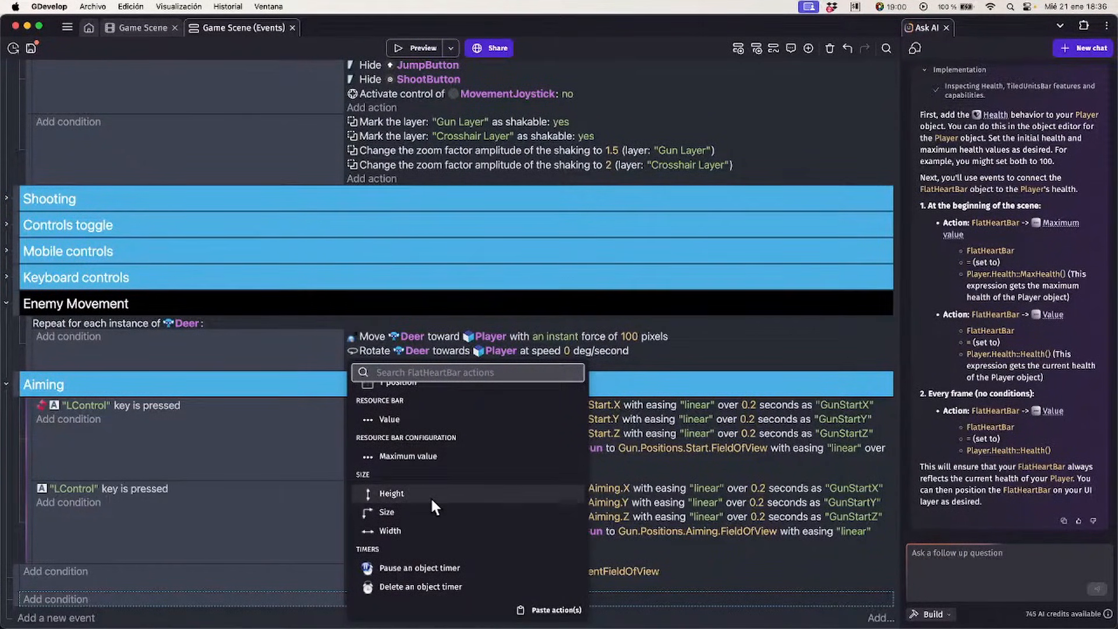
{"action": "left_click", "coordinate": [386, 415]}
{"action": "left_click", "coordinate": [627, 602]}
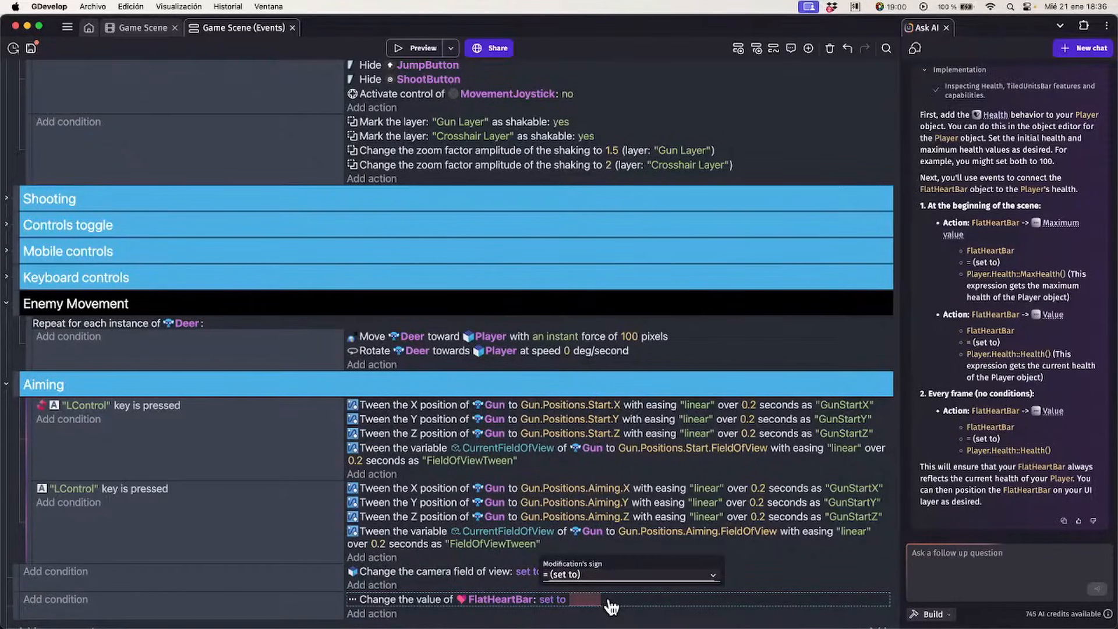
Set the value in the FlatHeartBar action to the expression Player.Health::Health()
{"action": "left_click", "coordinate": [593, 598]}
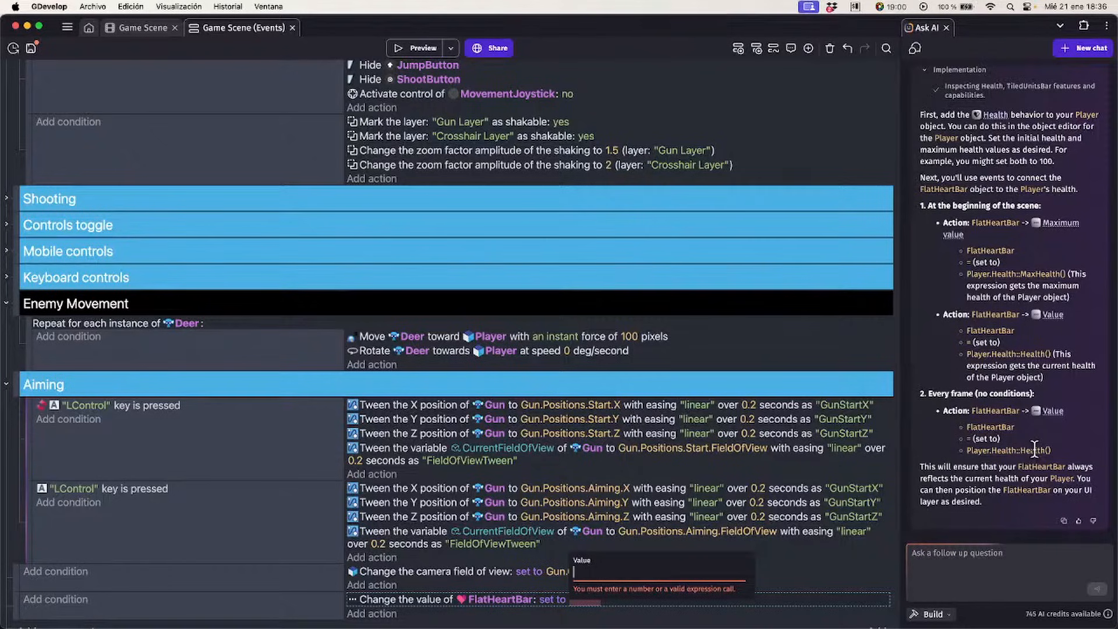
{"action": "type", "text": "Play"}
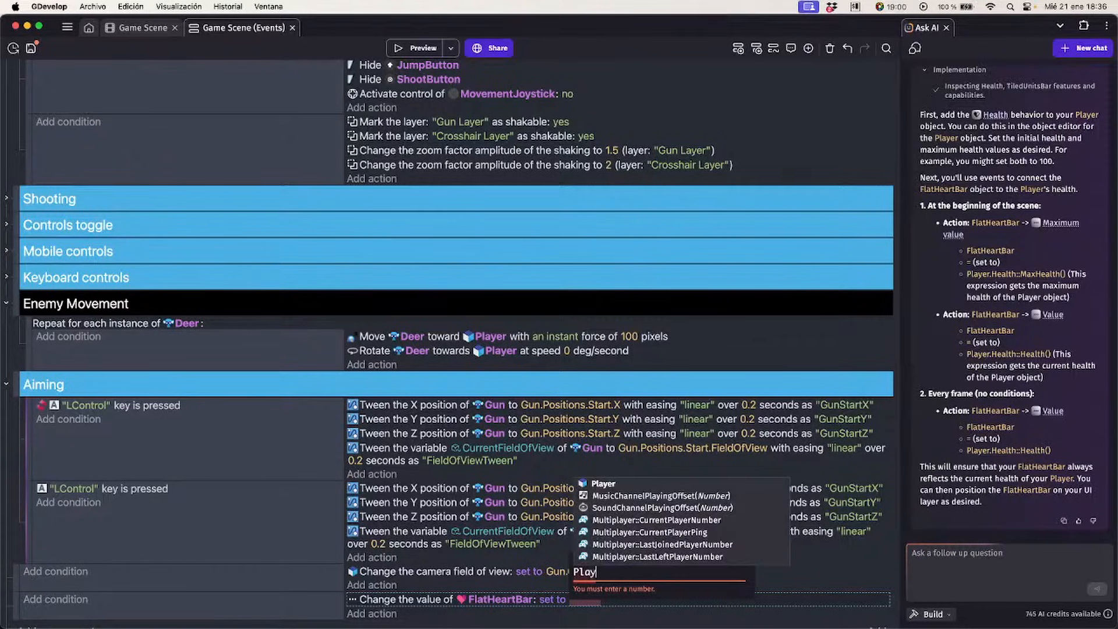
{"action": "type", "text": "er.H"}
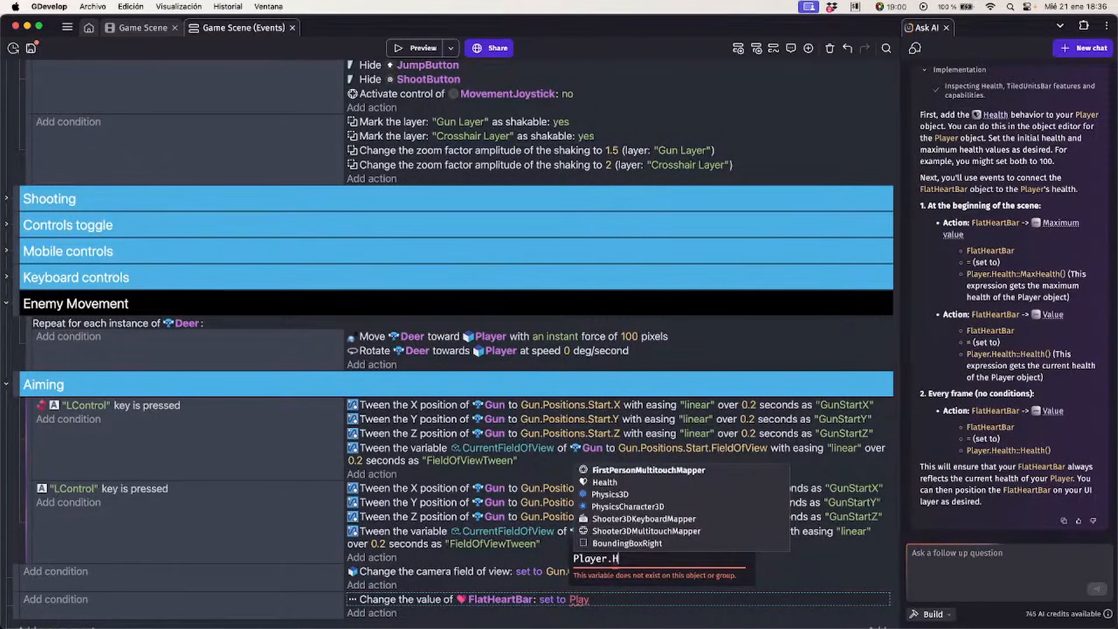
{"action": "key", "text": "Return"}
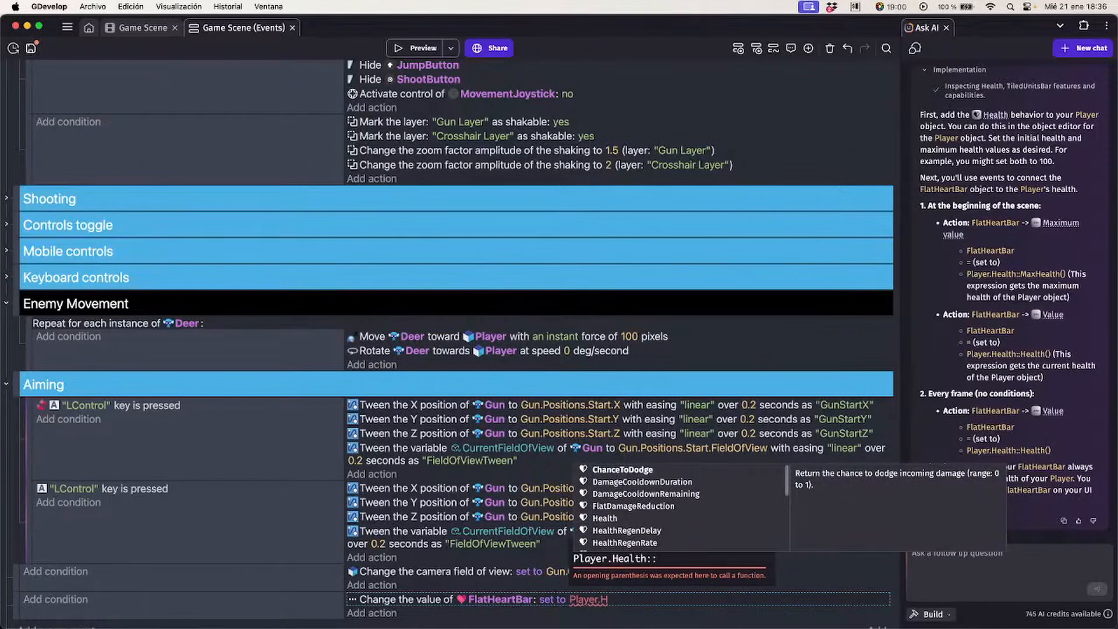
{"action": "key", "text": "Down"}
{"action": "key", "text": "Down"}
{"action": "key", "text": "Down"}
{"action": "key", "text": "Down"}
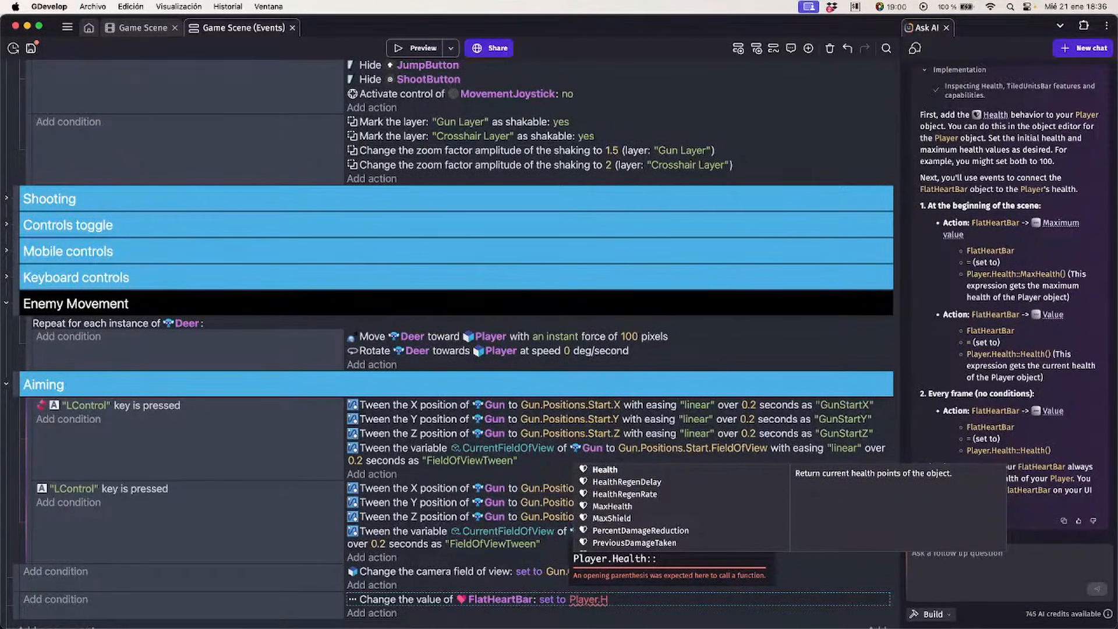
{"action": "key", "text": "Return"}
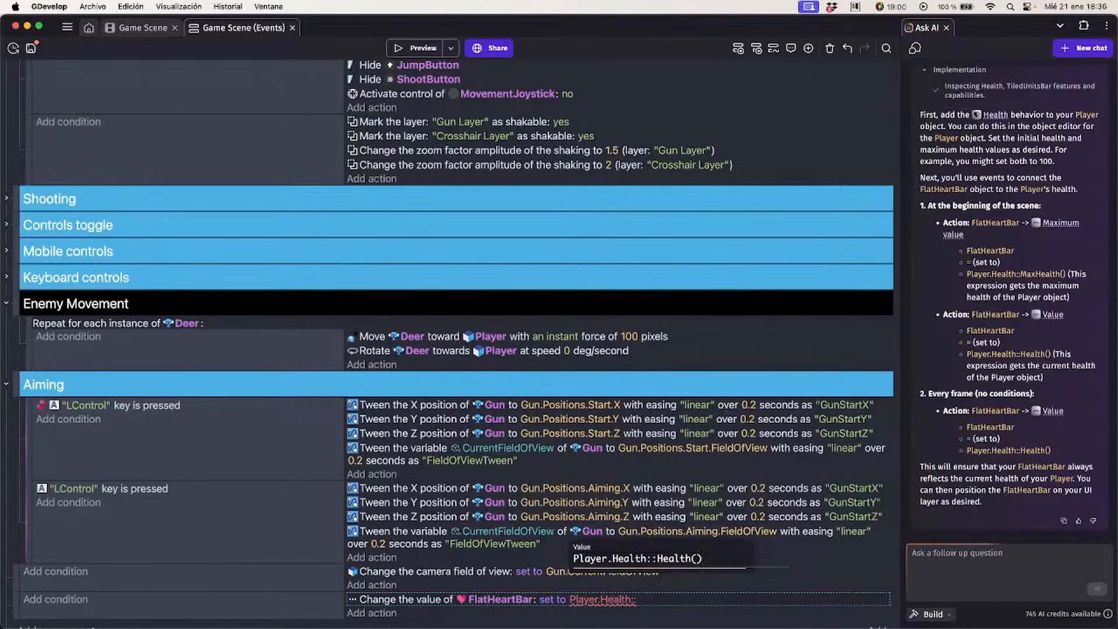
{"action": "key", "text": "Return"}
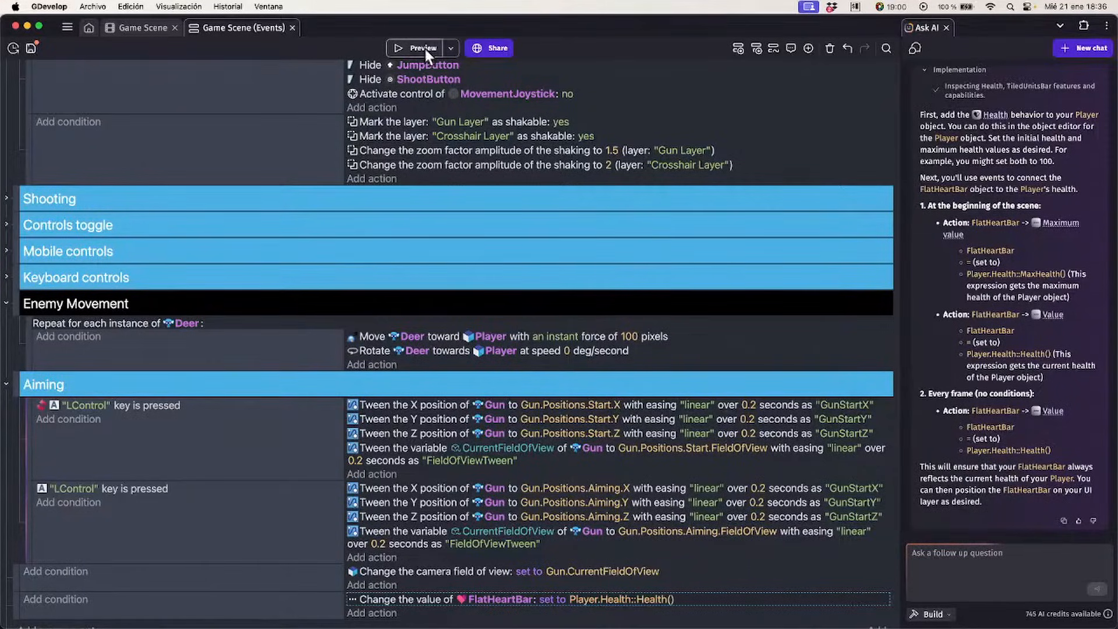
Preview the game to test the heart bar while moving around the deer, and close the preview
{"action": "left_click", "coordinate": [425, 49]}
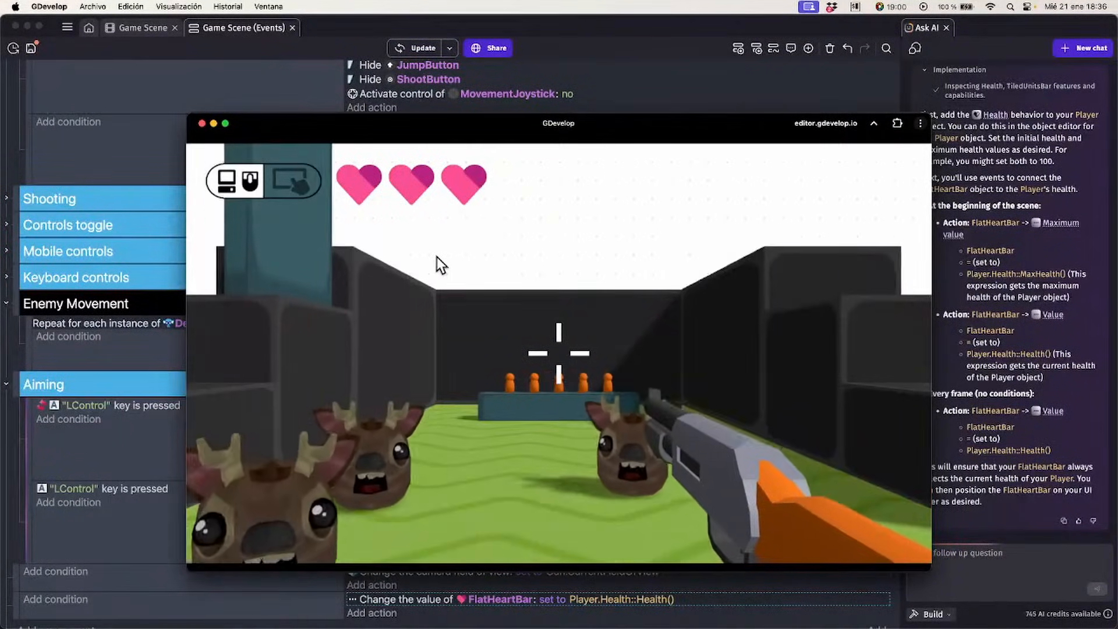
{"action": "left_click", "coordinate": [455, 273]}
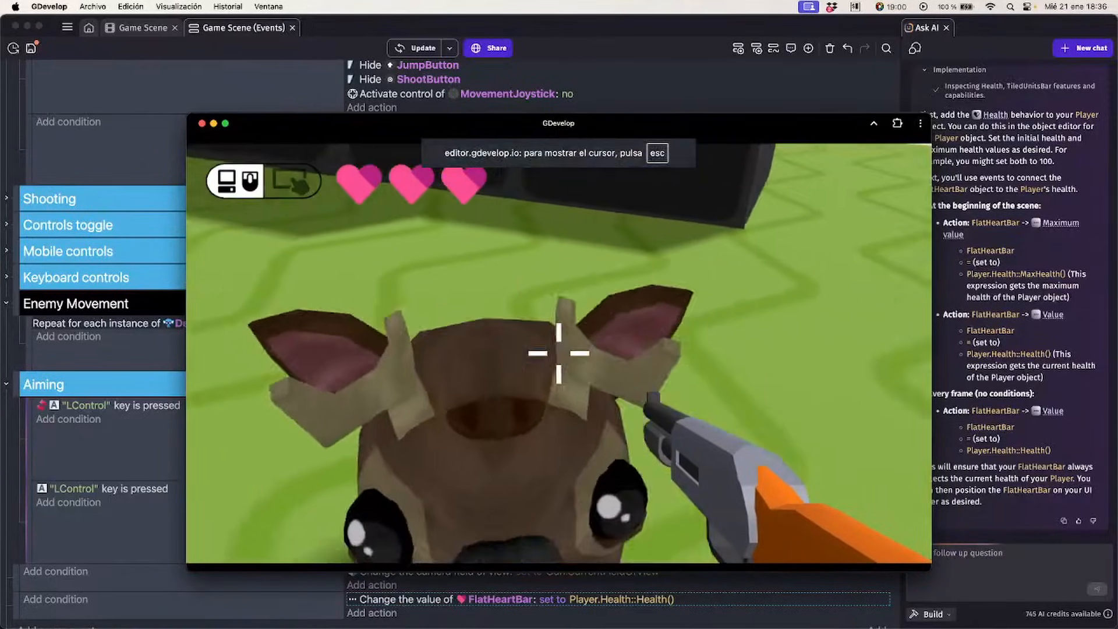
{"action": "key", "text": "s"}
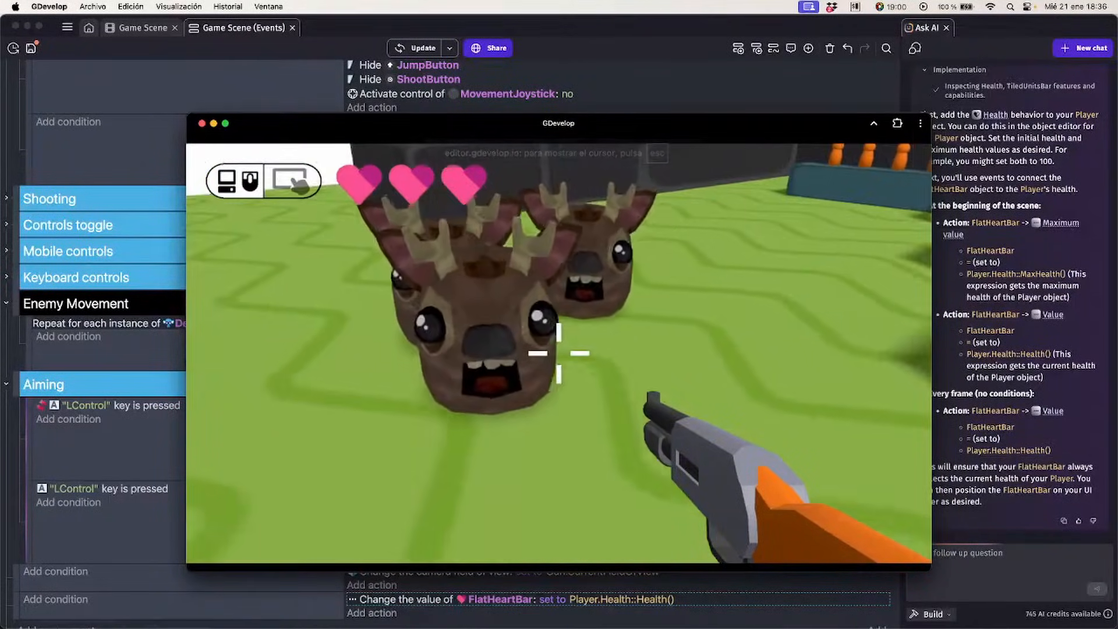
{"action": "key", "text": "Escape"}
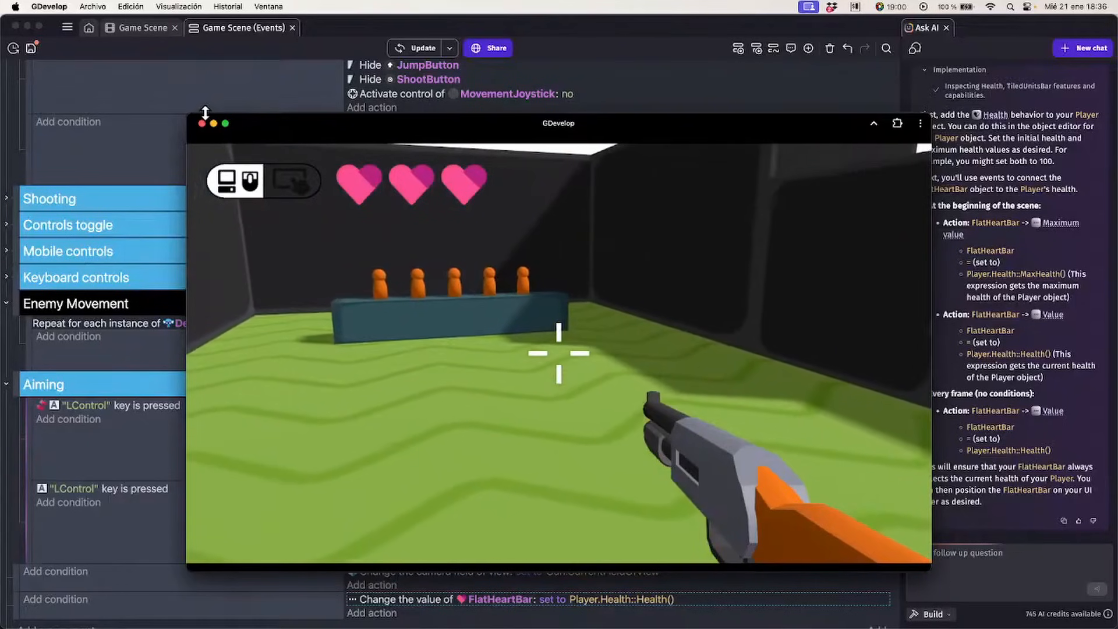
{"action": "left_click", "coordinate": [202, 122]}
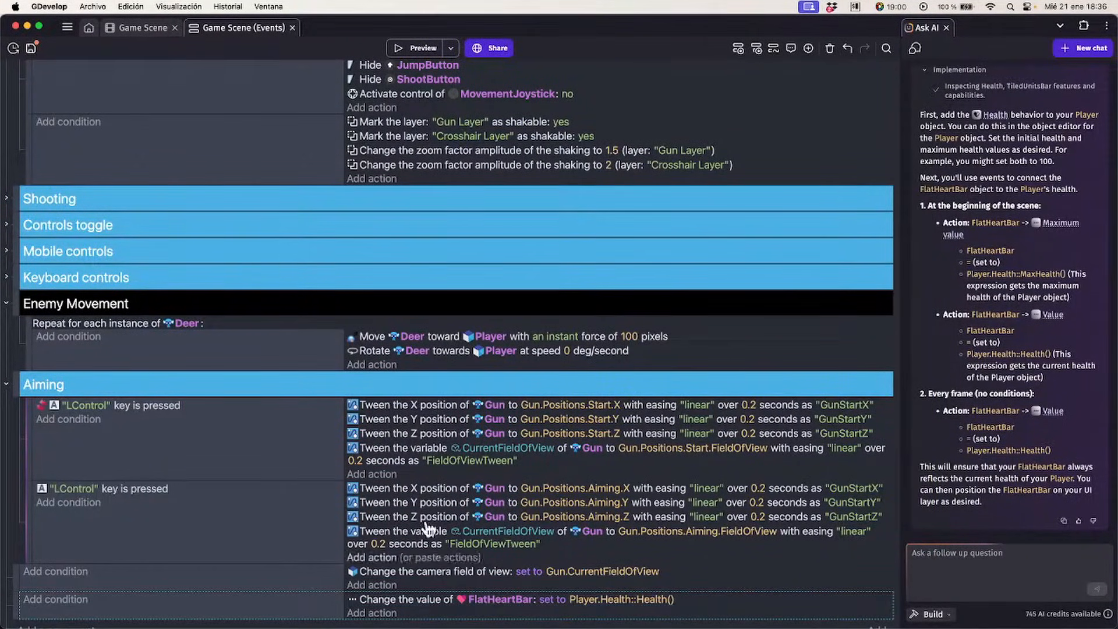
Ask the AI "Cool how would you get the player hurt when touched by an enemy?"
{"action": "scroll", "coordinate": [989, 301], "scroll_direction": "up", "scroll_amount": 5}
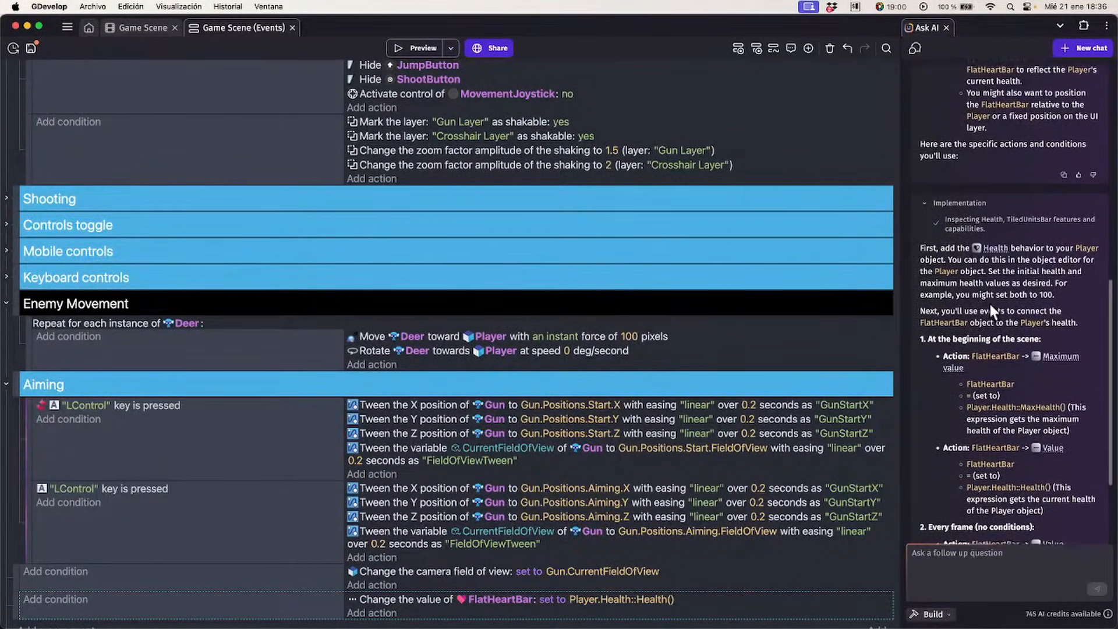
{"action": "scroll", "coordinate": [989, 304], "scroll_direction": "up", "scroll_amount": 8}
{"action": "scroll", "coordinate": [990, 308], "scroll_direction": "down", "scroll_amount": 10}
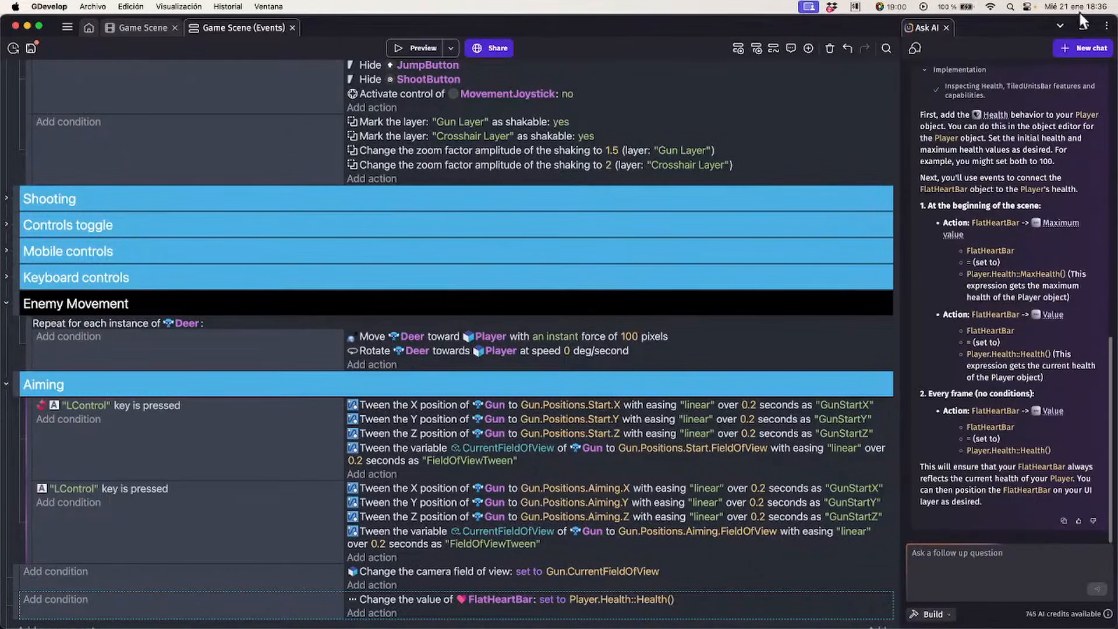
{"action": "left_click", "coordinate": [1018, 574]}
{"action": "type", "text": "Cool"}
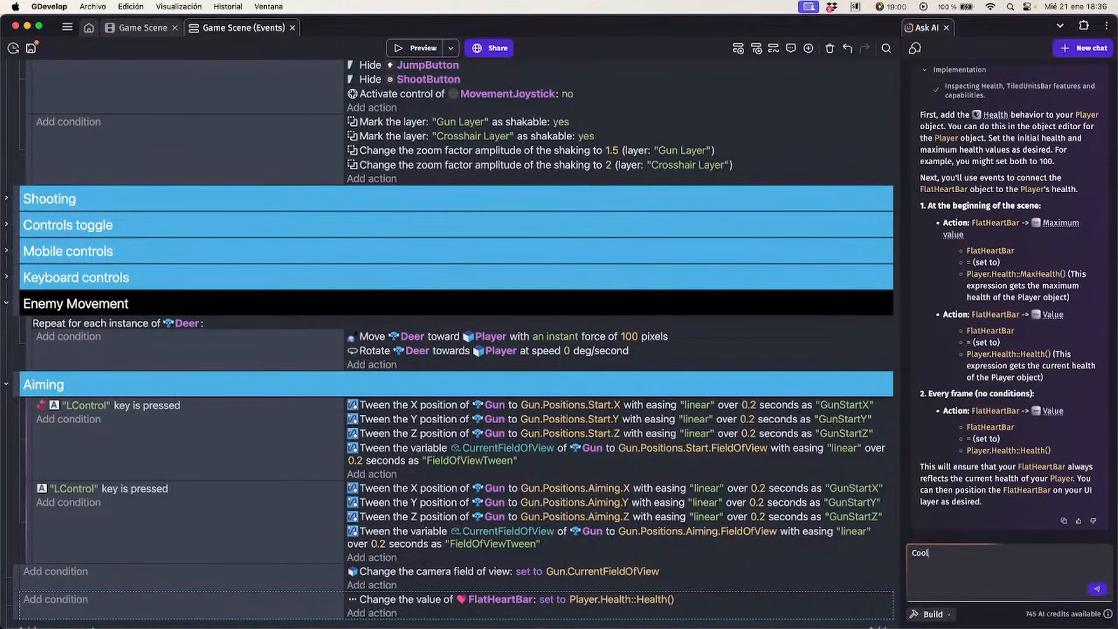
{"action": "type", "text": " how would you get the player hurt w"}
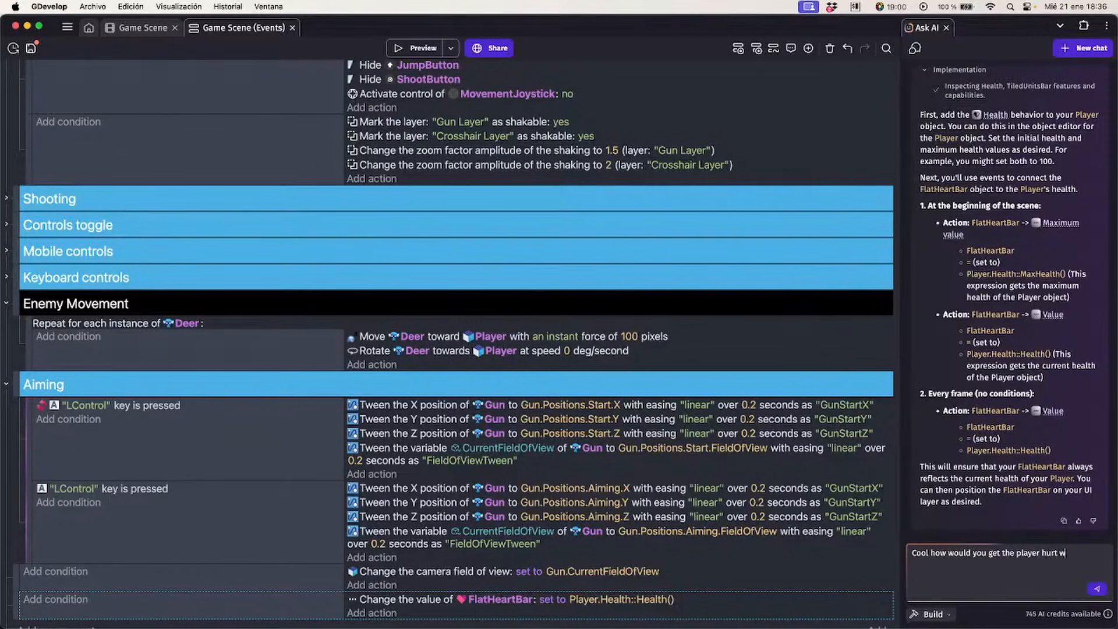
{"action": "type", "text": "hen touched by an enemy?"}
{"action": "key", "text": "Return"}
Add a new event at the end of the Game Scene events with a Physics3D Collision condition between Player and Deer
{"action": "scroll", "coordinate": [393, 543], "scroll_direction": "down", "scroll_amount": 1}
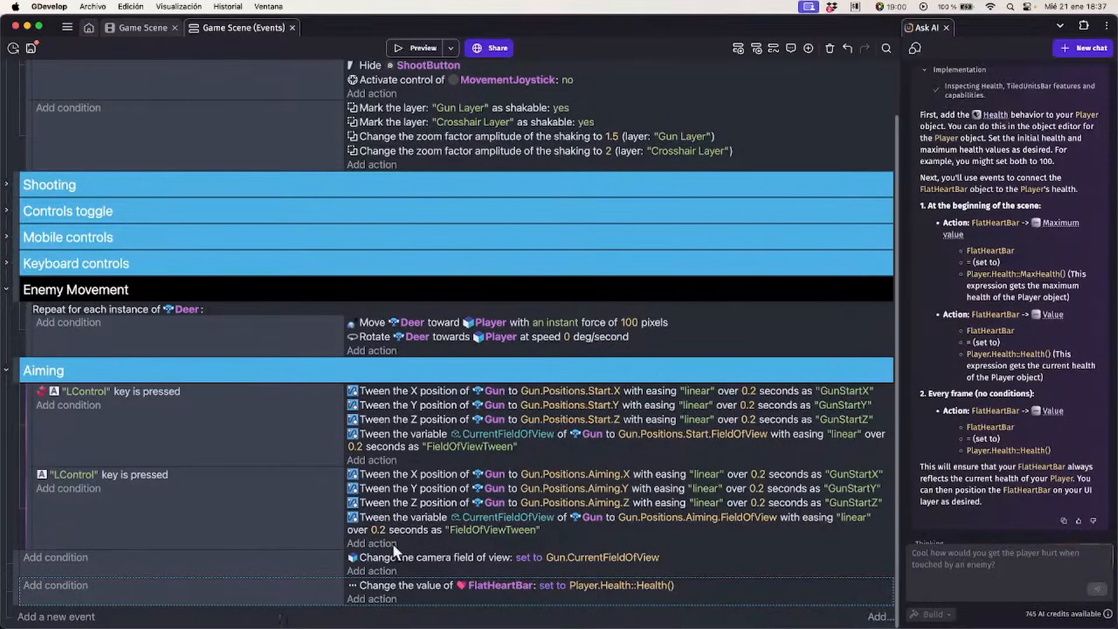
{"action": "left_click", "coordinate": [84, 613]}
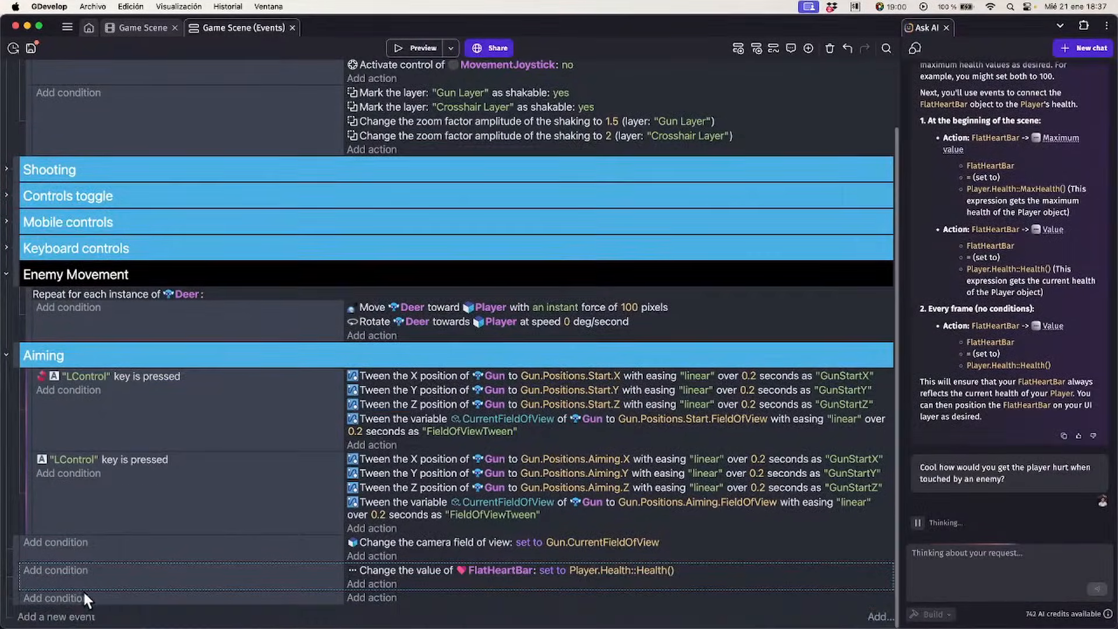
{"action": "left_click", "coordinate": [76, 599]}
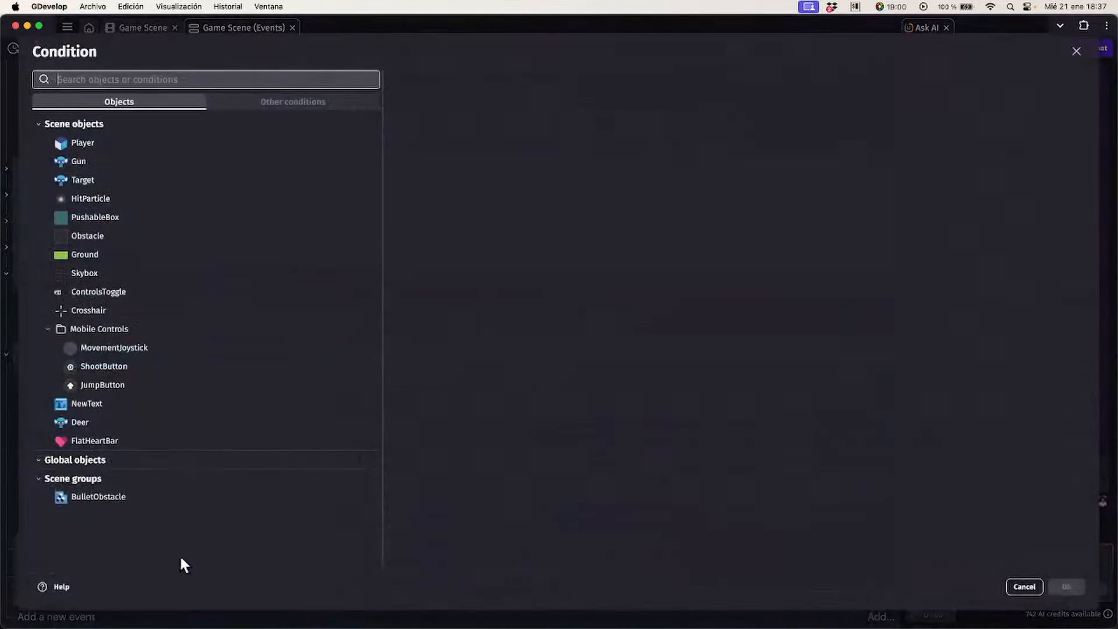
{"action": "left_click", "coordinate": [119, 142]}
{"action": "left_click", "coordinate": [463, 104]}
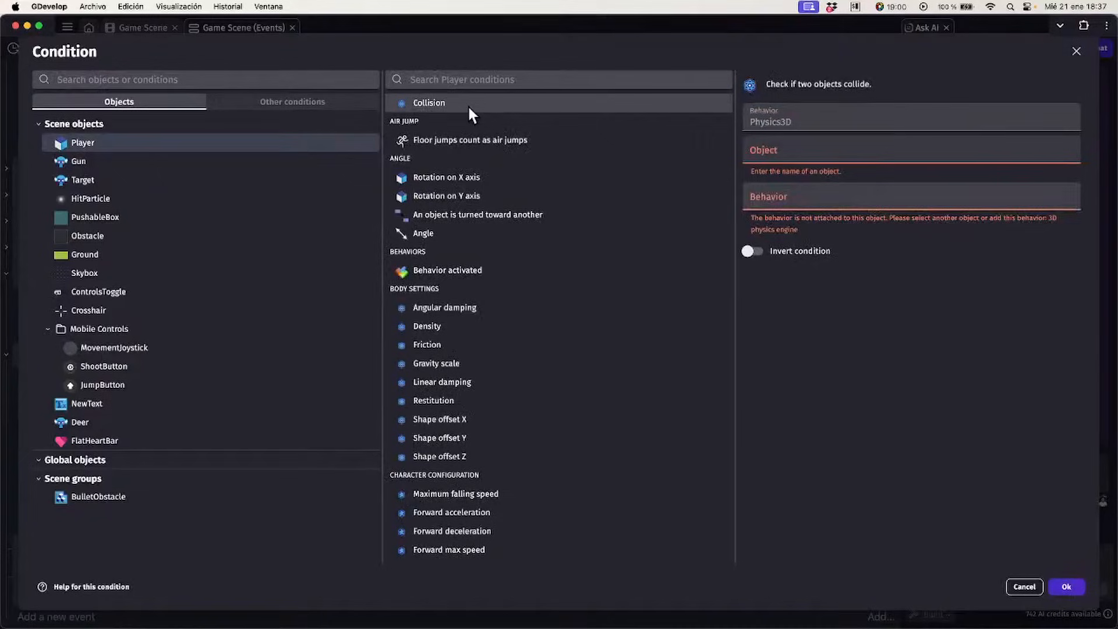
{"action": "left_click", "coordinate": [782, 146]}
{"action": "scroll", "coordinate": [806, 335], "scroll_direction": "down", "scroll_amount": 3}
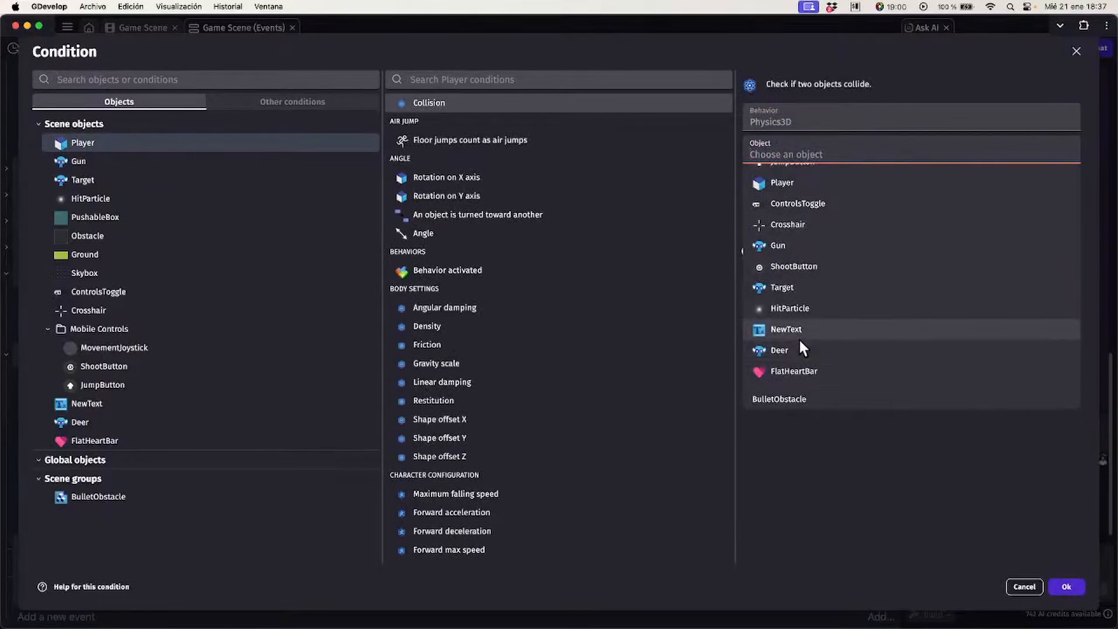
{"action": "left_click", "coordinate": [797, 349]}
{"action": "left_click", "coordinate": [1067, 586]}
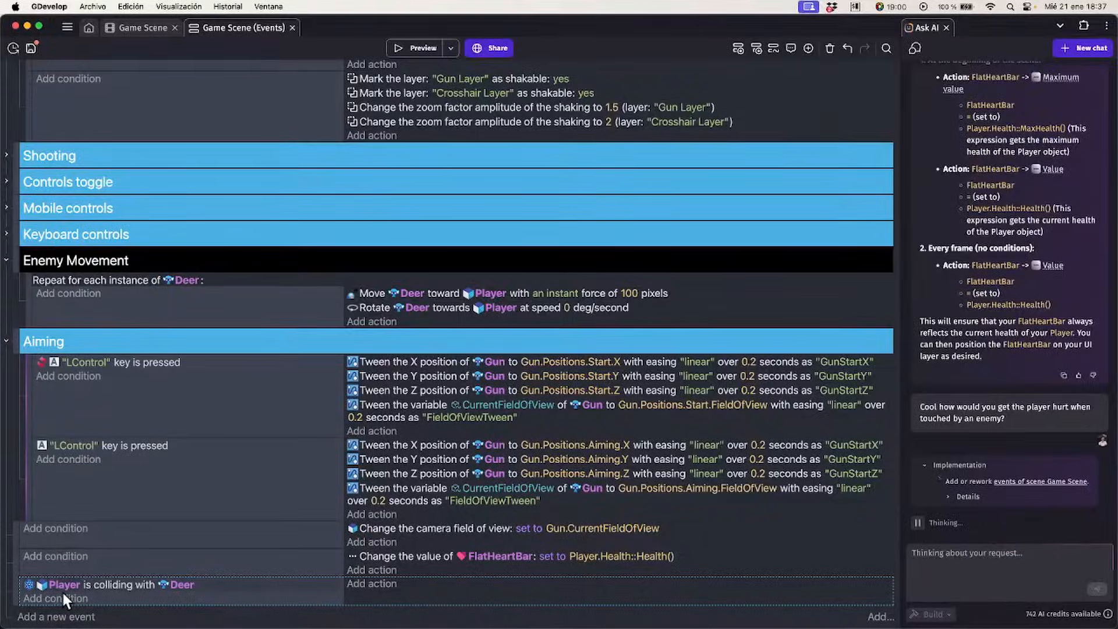
Add a "Trigger once while true" condition to the event where Player is colliding with Deer
{"action": "left_click", "coordinate": [56, 598]}
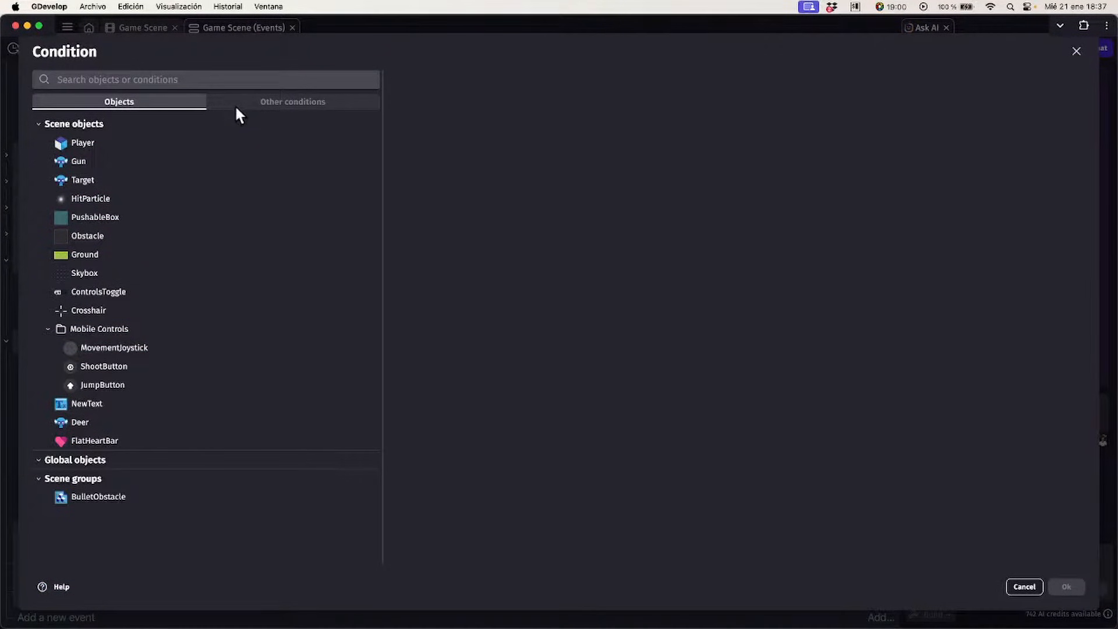
{"action": "left_click", "coordinate": [233, 78]}
{"action": "type", "text": "once"}
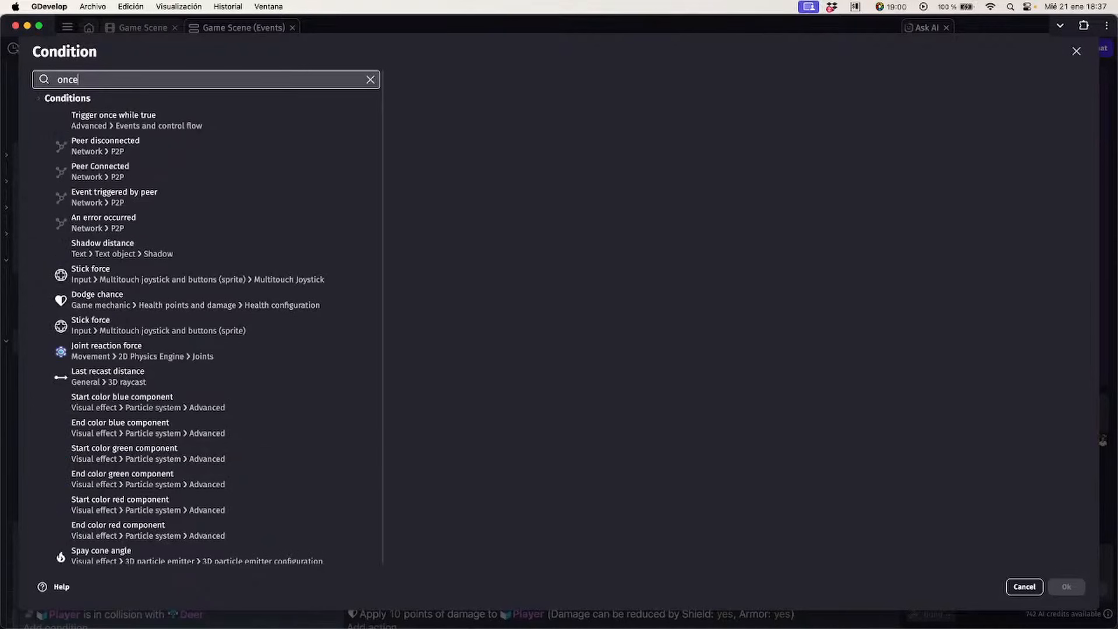
{"action": "left_click", "coordinate": [212, 114]}
{"action": "left_click", "coordinate": [1067, 587]}
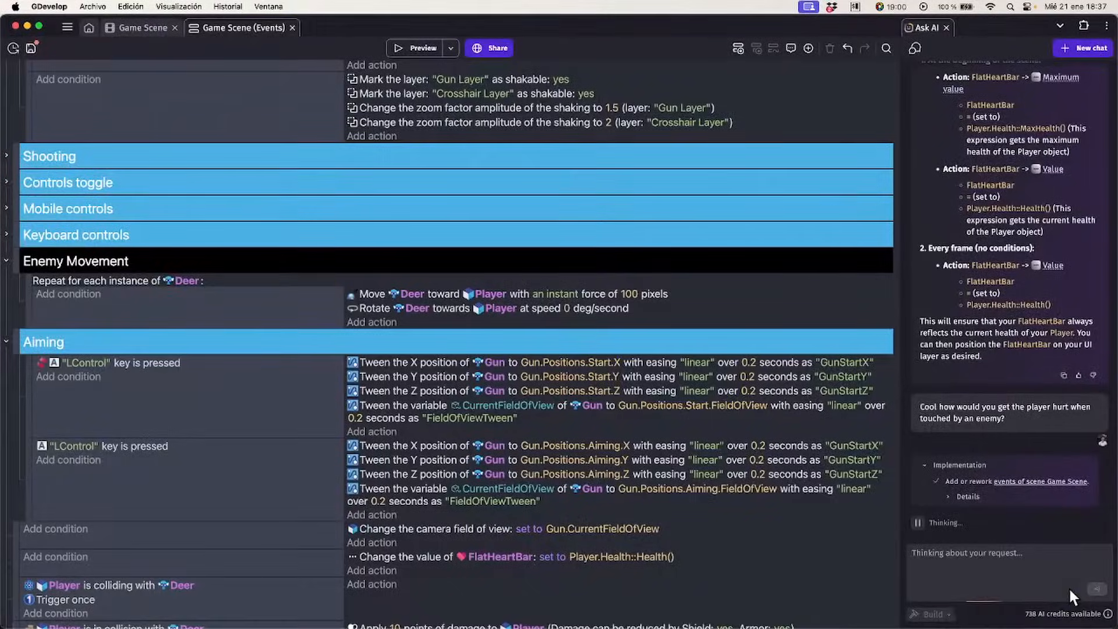
Move the Trigger once condition into the AI's Player and Deer collision event and delete the manually created collision event
{"action": "scroll", "coordinate": [285, 574], "scroll_direction": "down", "scroll_amount": 1}
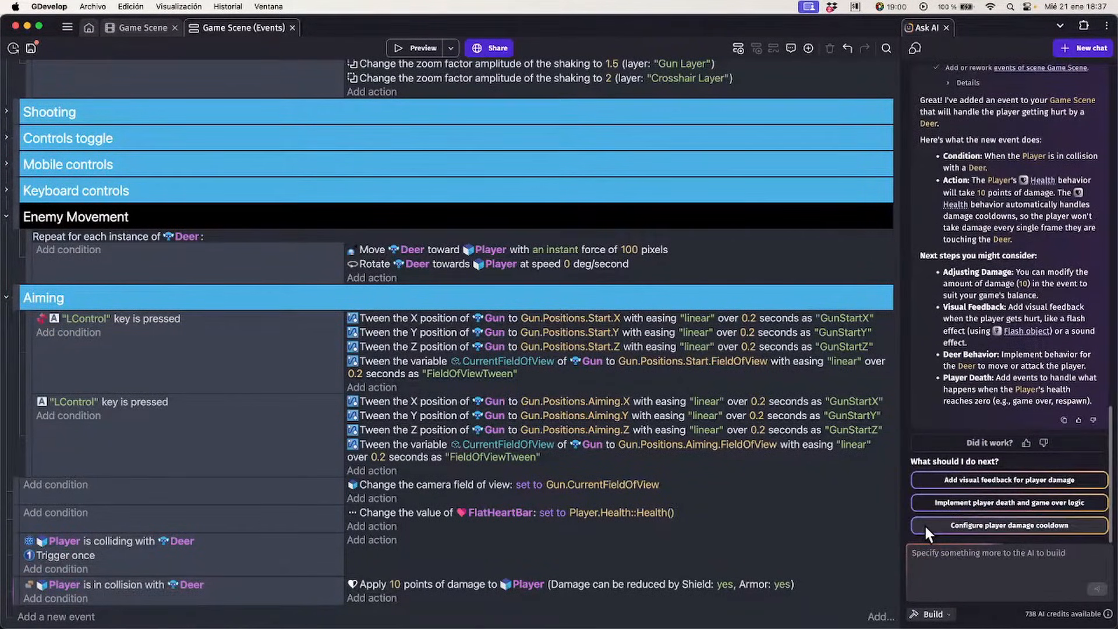
{"action": "left_click", "coordinate": [278, 595]}
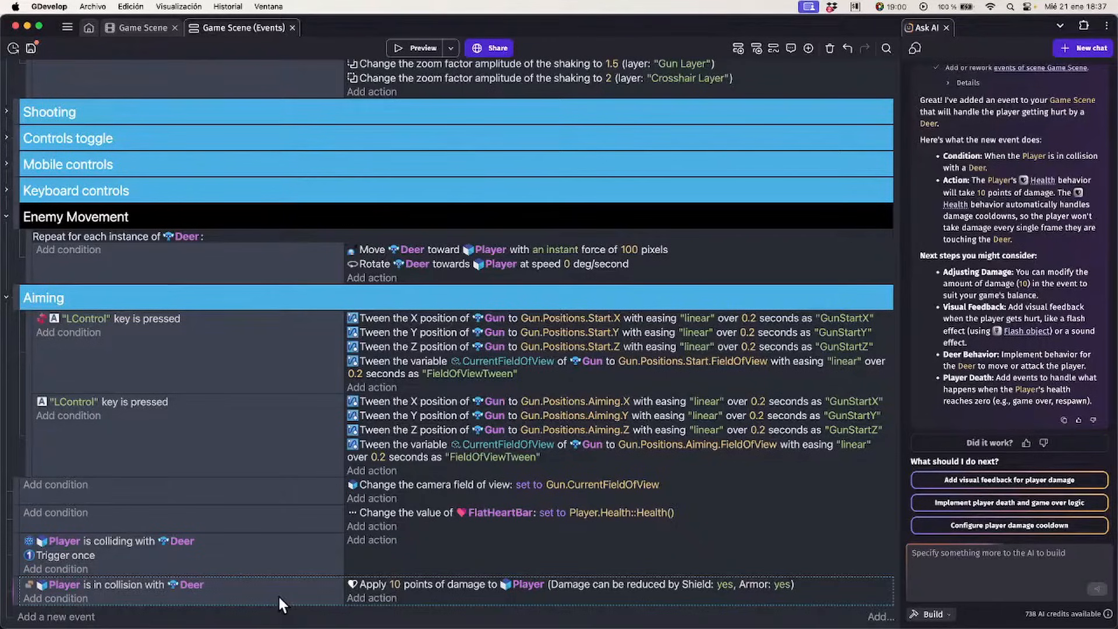
{"action": "left_click", "coordinate": [309, 567]}
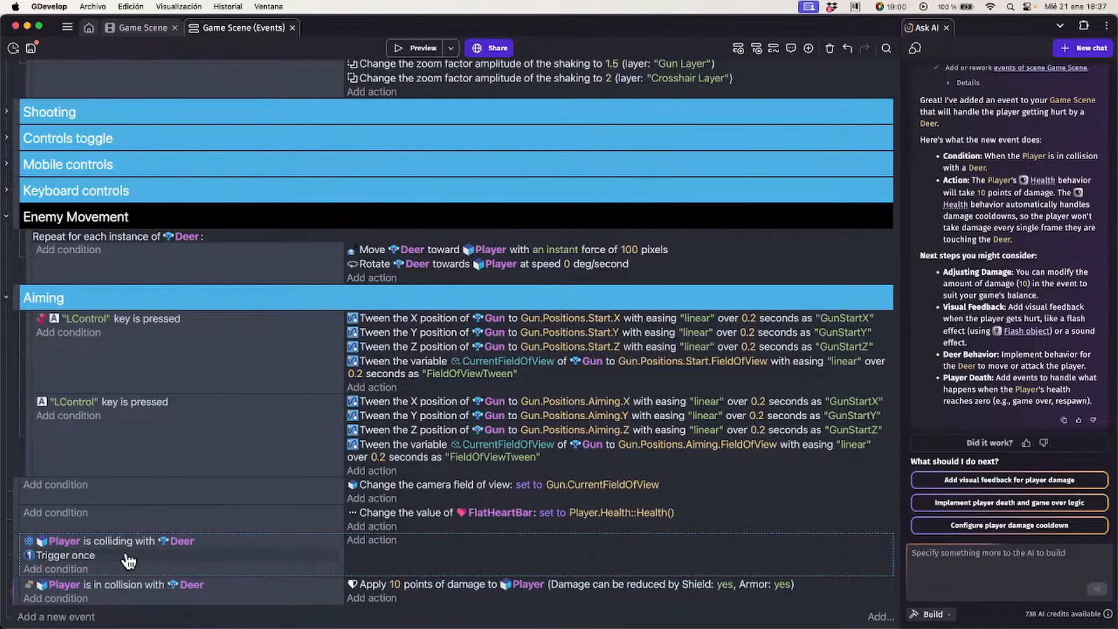
{"action": "left_click", "coordinate": [87, 554]}
{"action": "left_click_drag", "start_coordinate": [91, 560], "coordinate": [93, 591]}
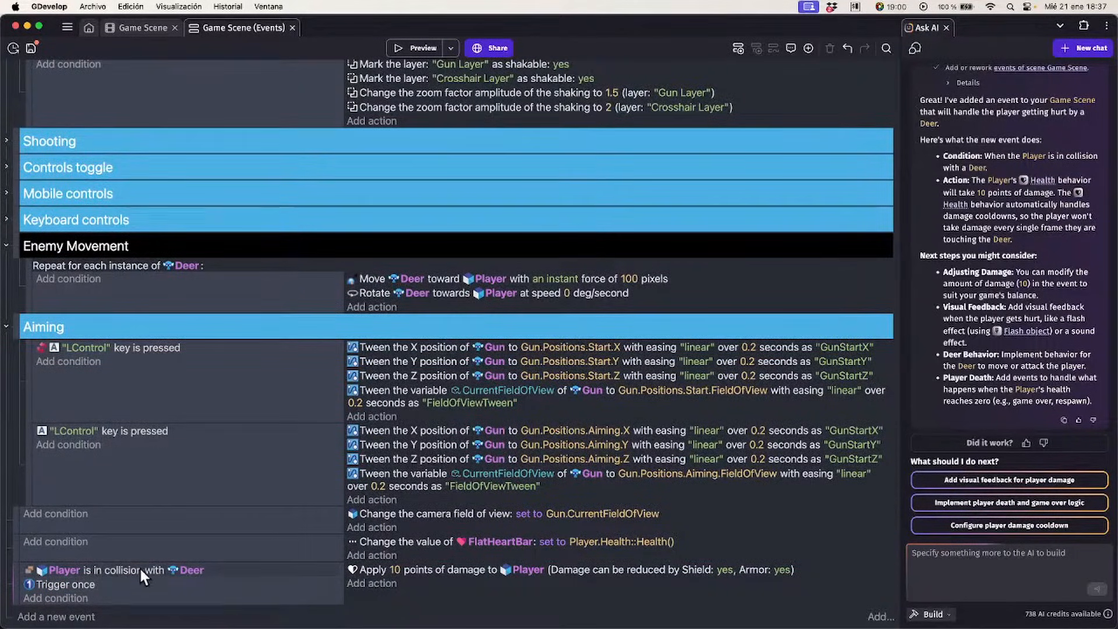
Set the damage applied to Player in the Deer collision event to 1 point
{"action": "left_click", "coordinate": [392, 570]}
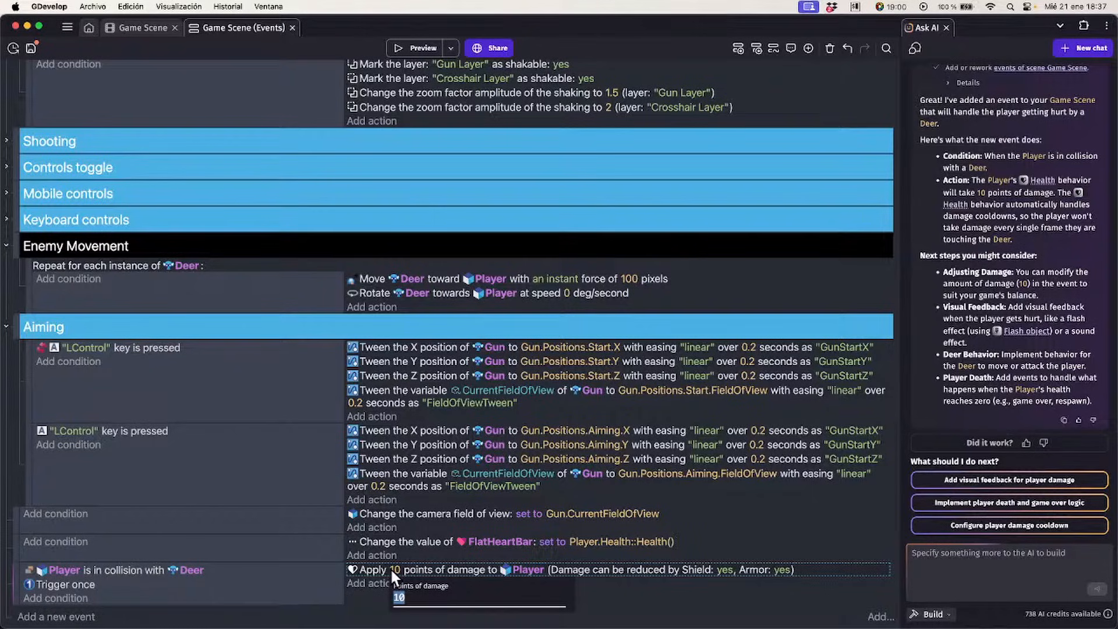
{"action": "left_click", "coordinate": [319, 592]}
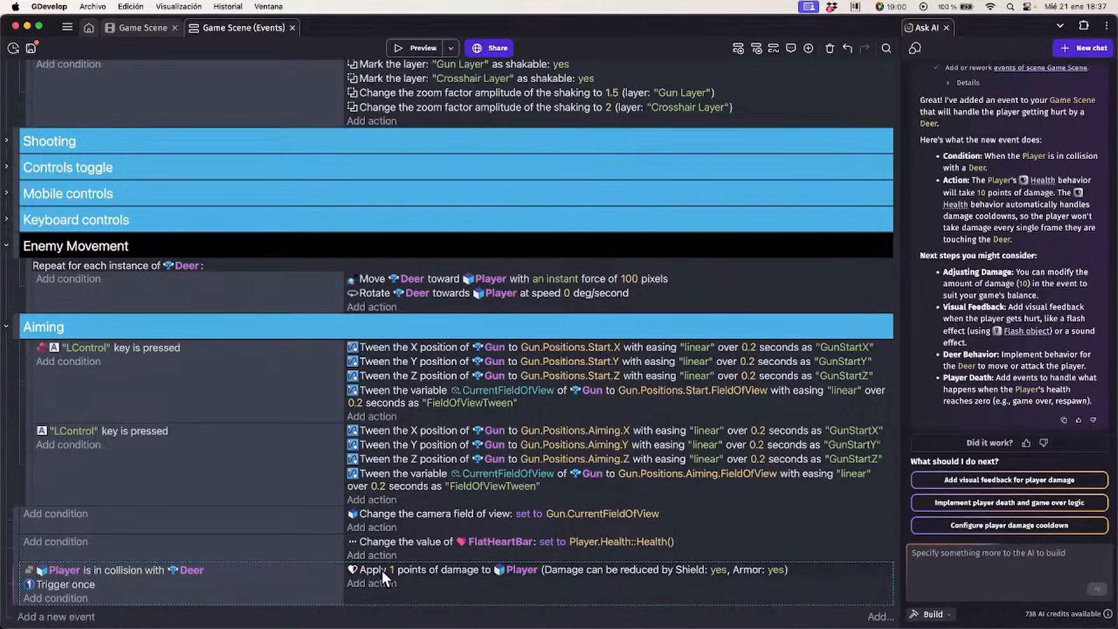
Try adding the Player's Health action "Apply damage to an object" to the Deer collision event with 1 point of damage
{"action": "left_click", "coordinate": [372, 584]}
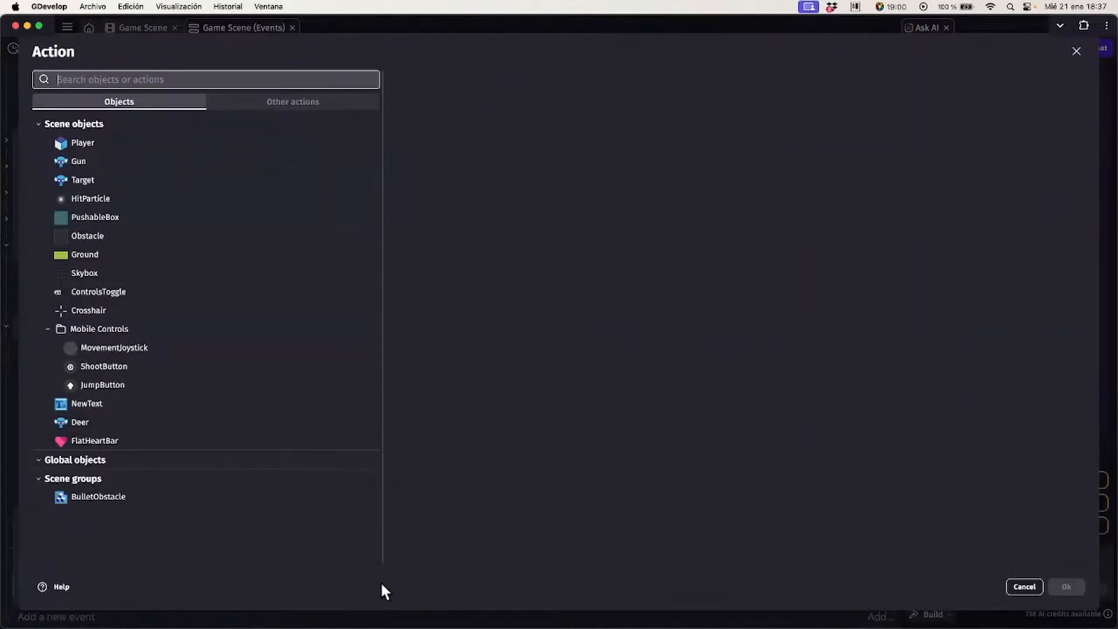
{"action": "left_click", "coordinate": [179, 141]}
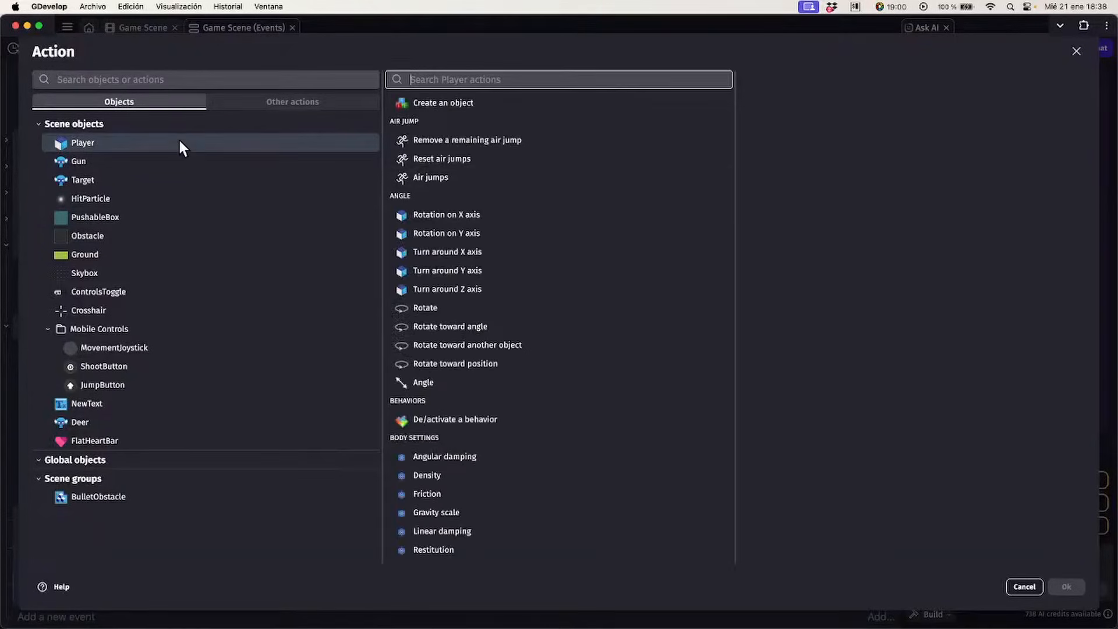
{"action": "scroll", "coordinate": [533, 175], "scroll_direction": "down", "scroll_amount": 15}
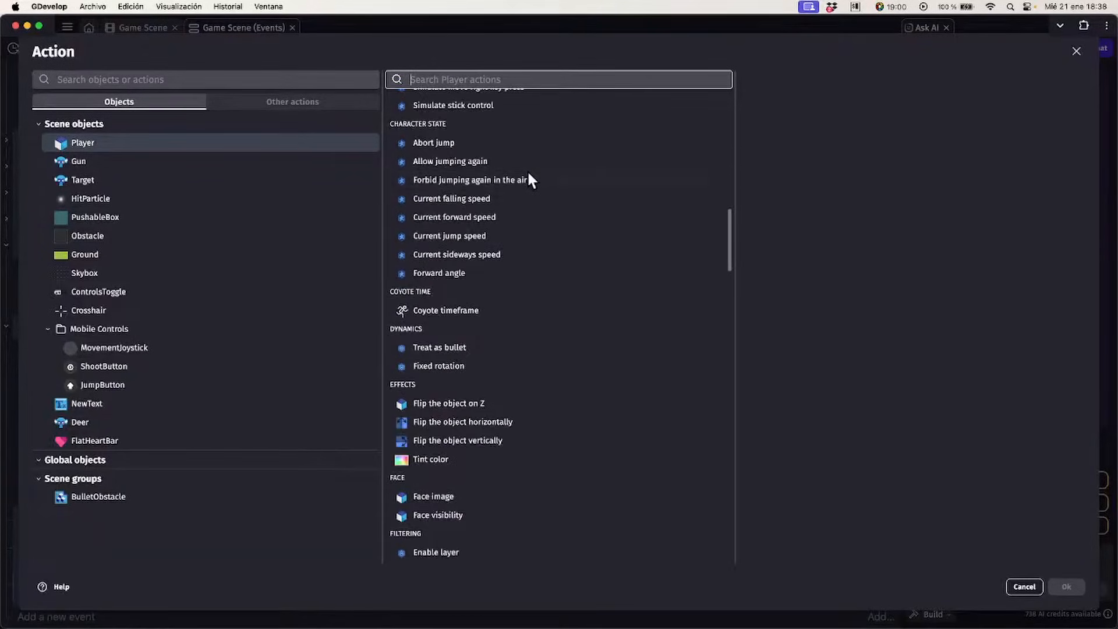
{"action": "scroll", "coordinate": [527, 170], "scroll_direction": "down", "scroll_amount": 10}
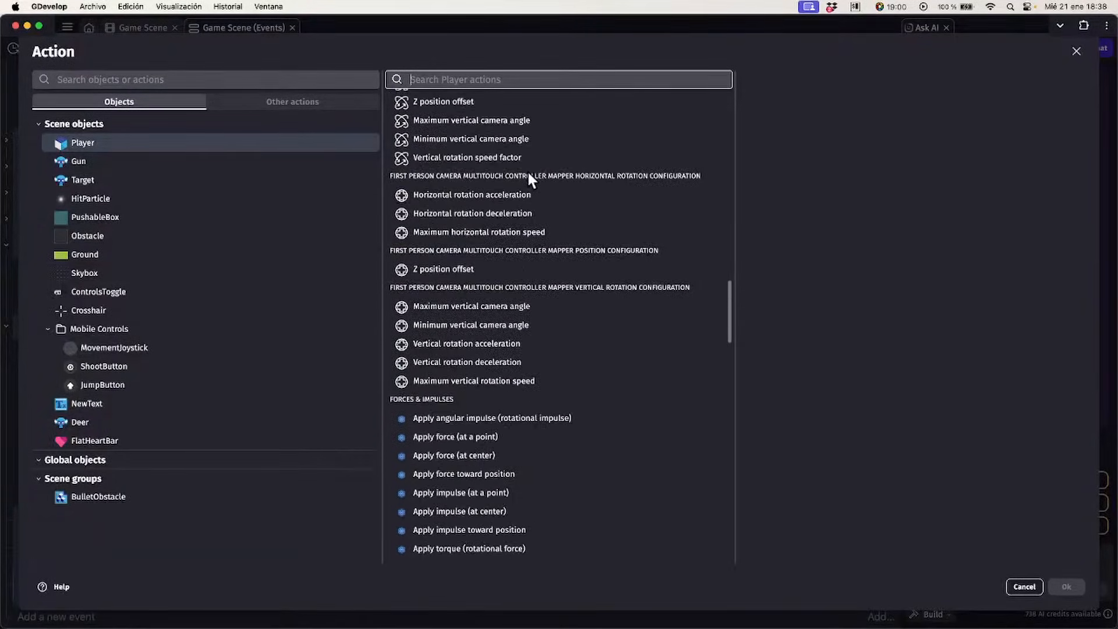
{"action": "scroll", "coordinate": [528, 178], "scroll_direction": "down", "scroll_amount": 8}
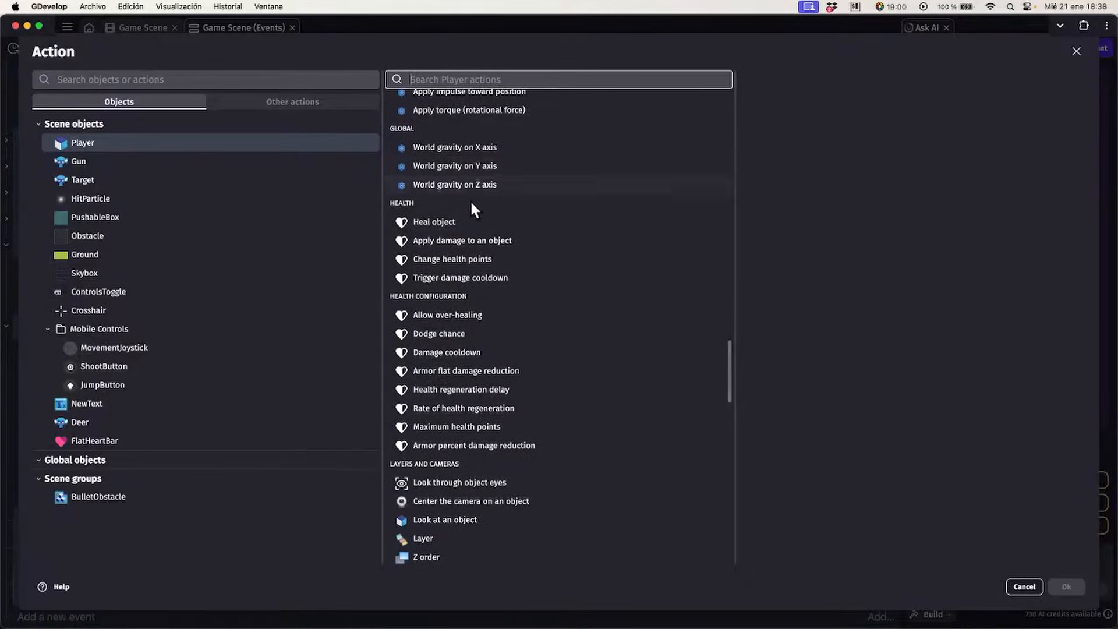
{"action": "left_click", "coordinate": [445, 220]}
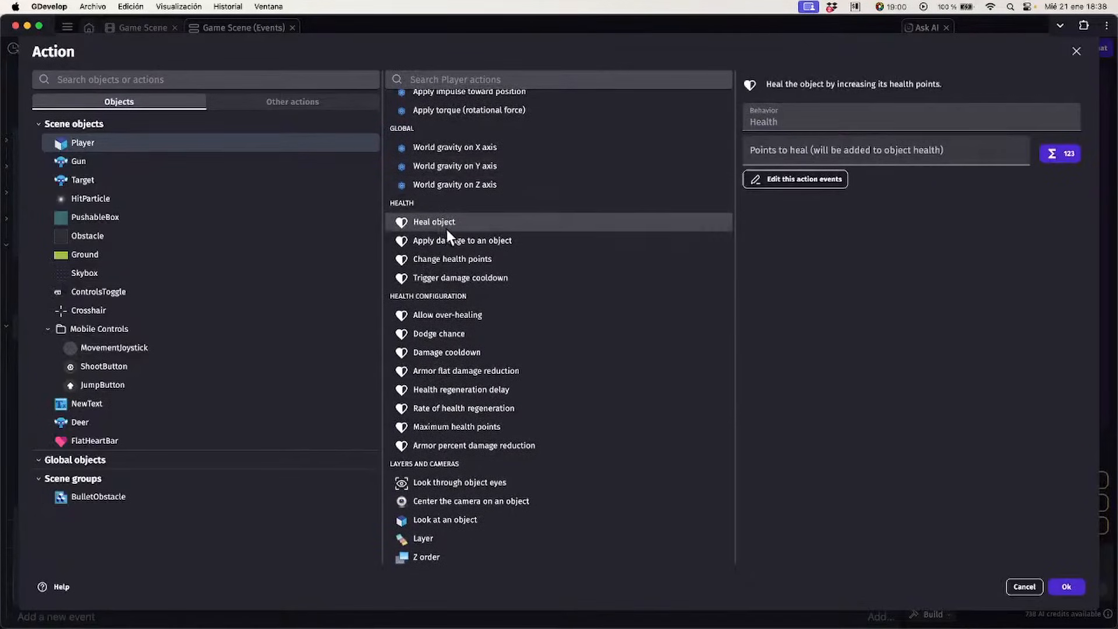
{"action": "scroll", "coordinate": [452, 239], "scroll_direction": "down", "scroll_amount": 1}
{"action": "scroll", "coordinate": [455, 247], "scroll_direction": "down", "scroll_amount": 1}
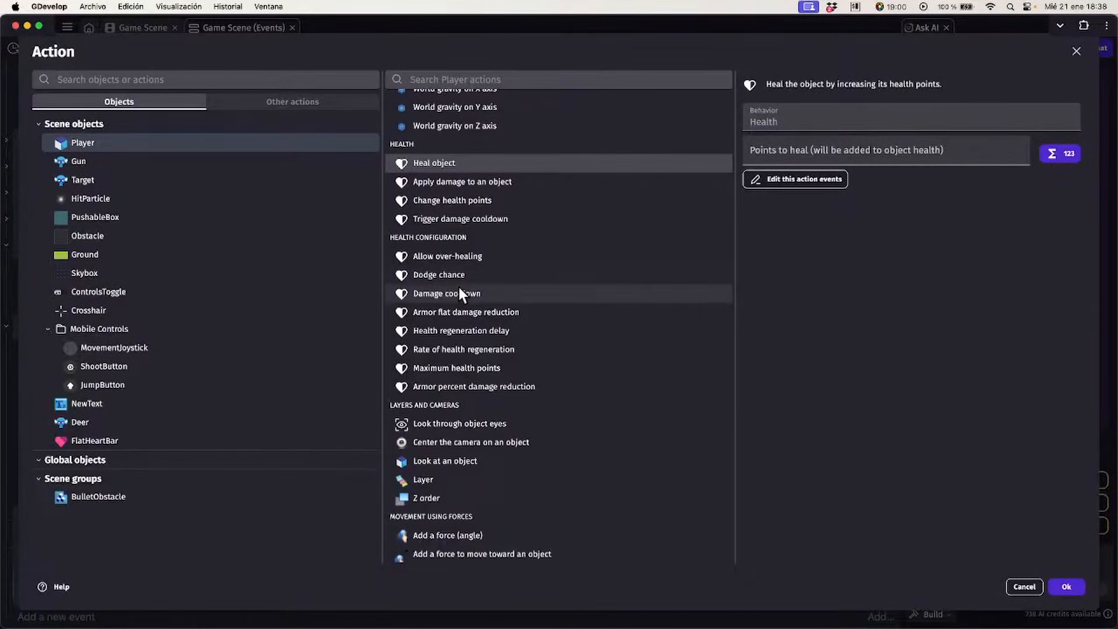
{"action": "scroll", "coordinate": [459, 276], "scroll_direction": "down", "scroll_amount": 8}
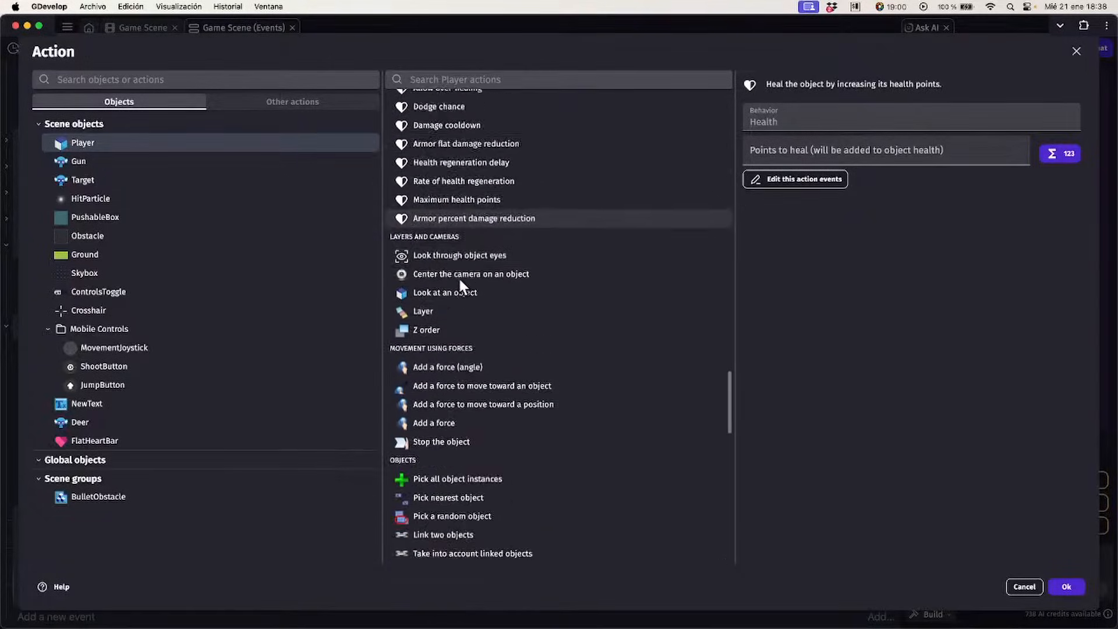
{"action": "scroll", "coordinate": [459, 276], "scroll_direction": "up", "scroll_amount": 10}
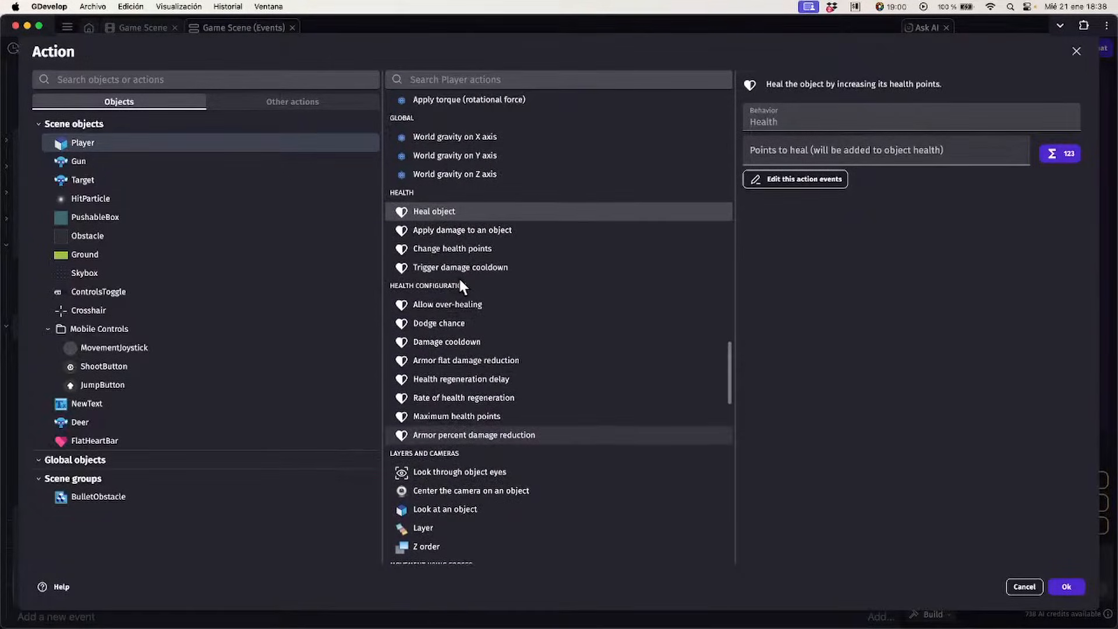
{"action": "left_click", "coordinate": [457, 229]}
{"action": "left_click", "coordinate": [791, 153]}
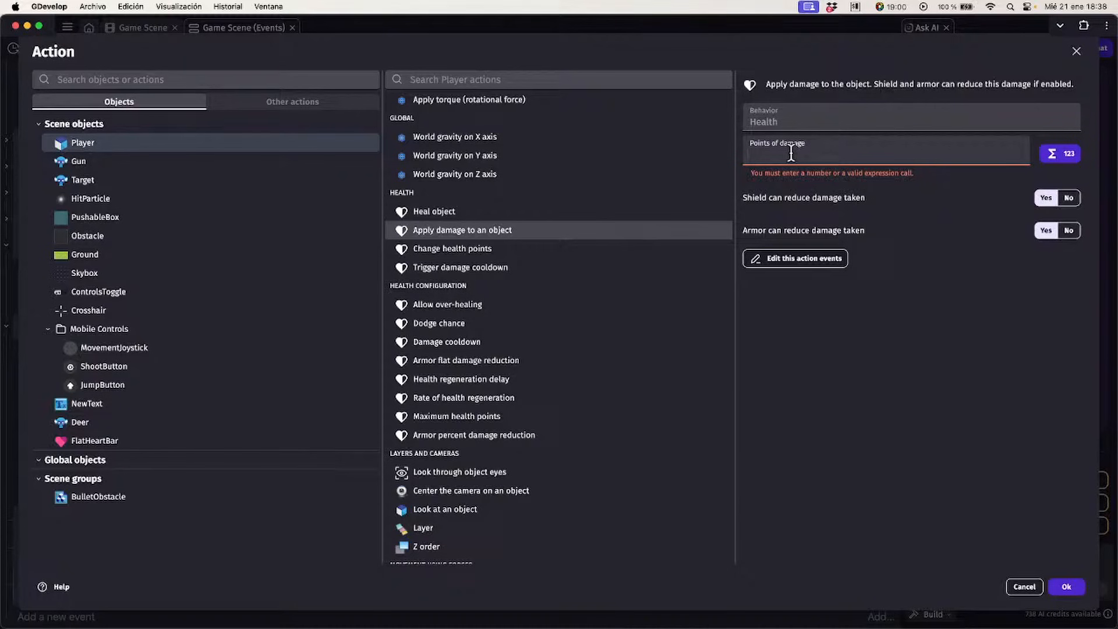
{"action": "type", "text": "1"}
{"action": "key", "text": "Return"}
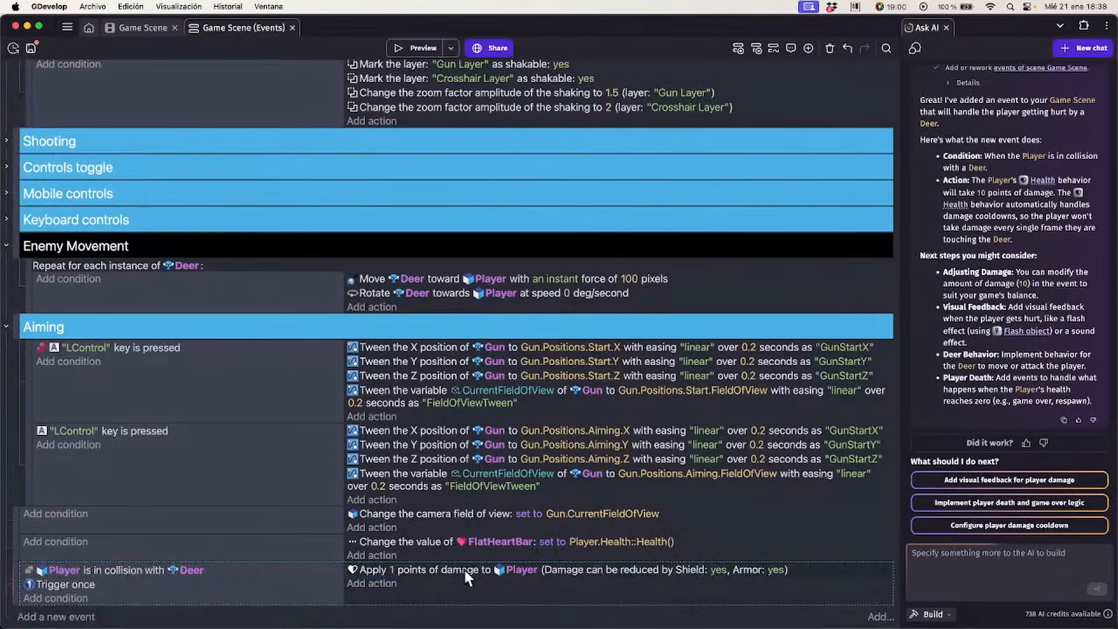
Run a preview of the game, move the player around to test the Deer collision damage on the heart bar, and close it
{"action": "scroll", "coordinate": [498, 105], "scroll_direction": "up", "scroll_amount": 1}
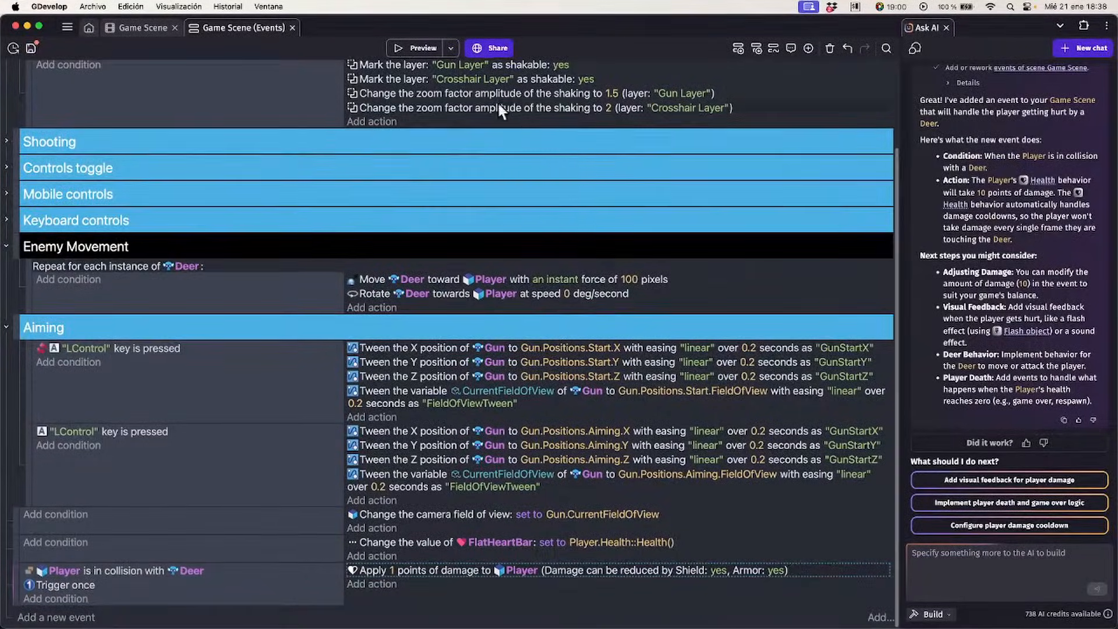
{"action": "left_click", "coordinate": [440, 46]}
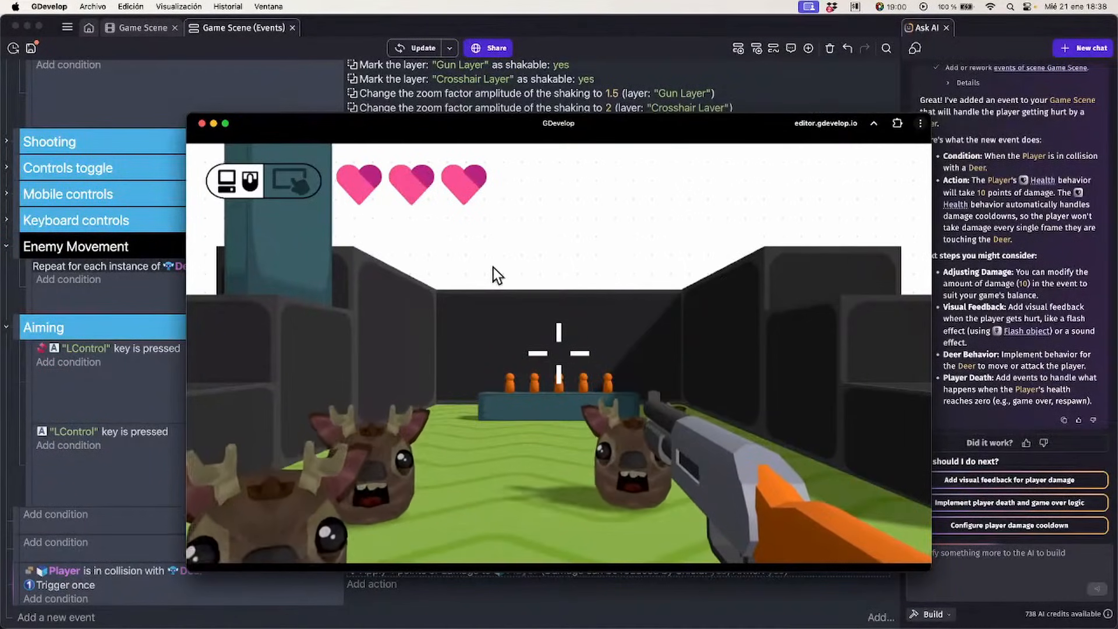
{"action": "left_click", "coordinate": [494, 268]}
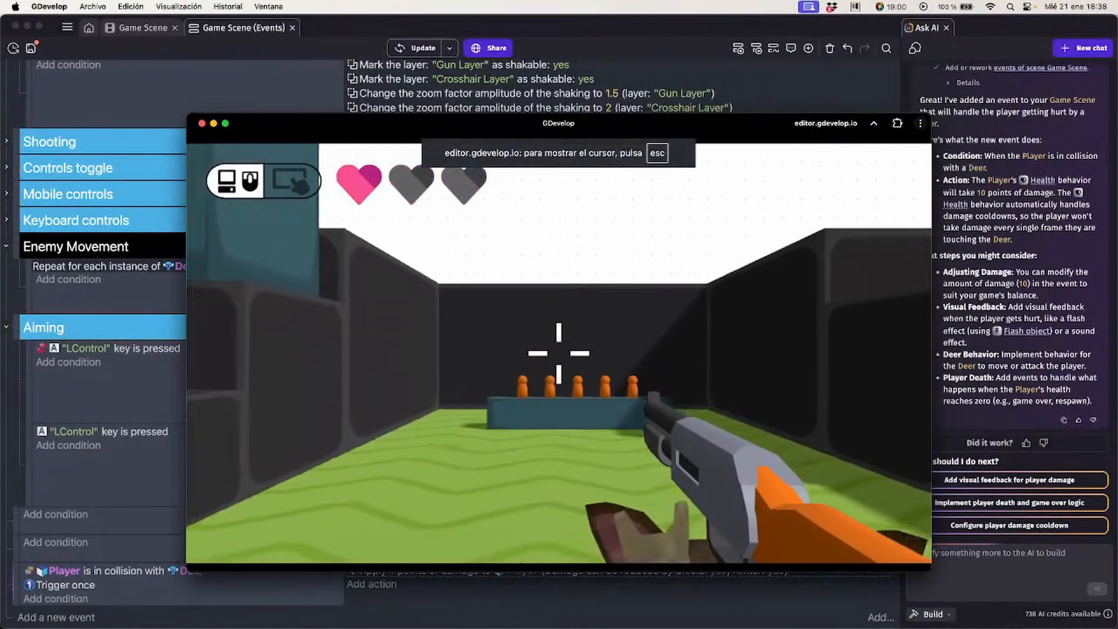
{"action": "key", "text": "w"}
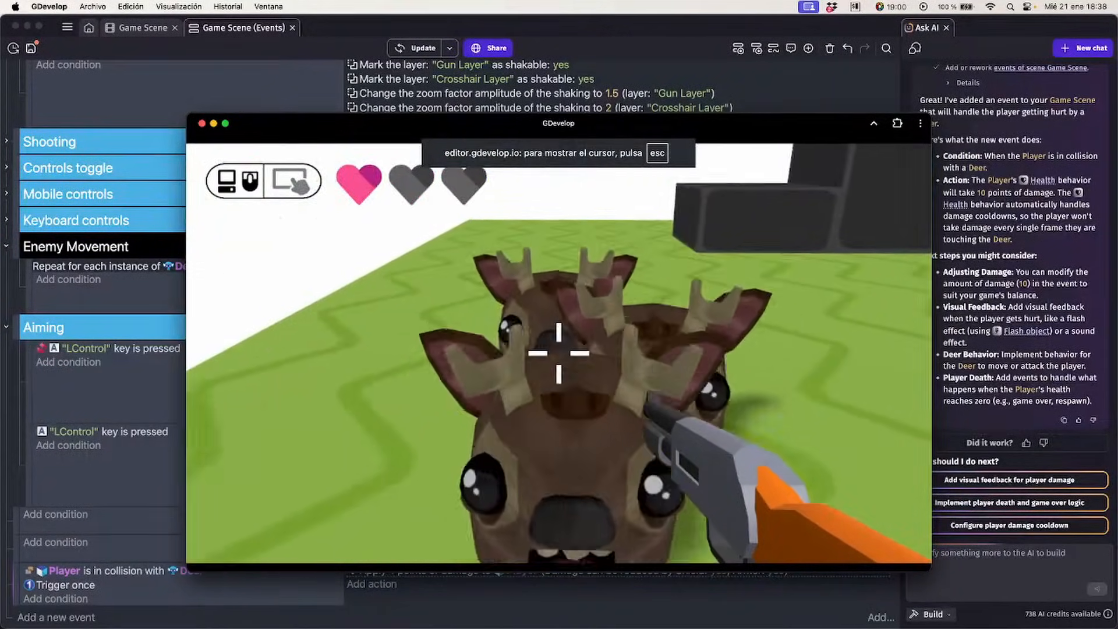
{"action": "key", "text": "w"}
{"action": "key", "text": "space"}
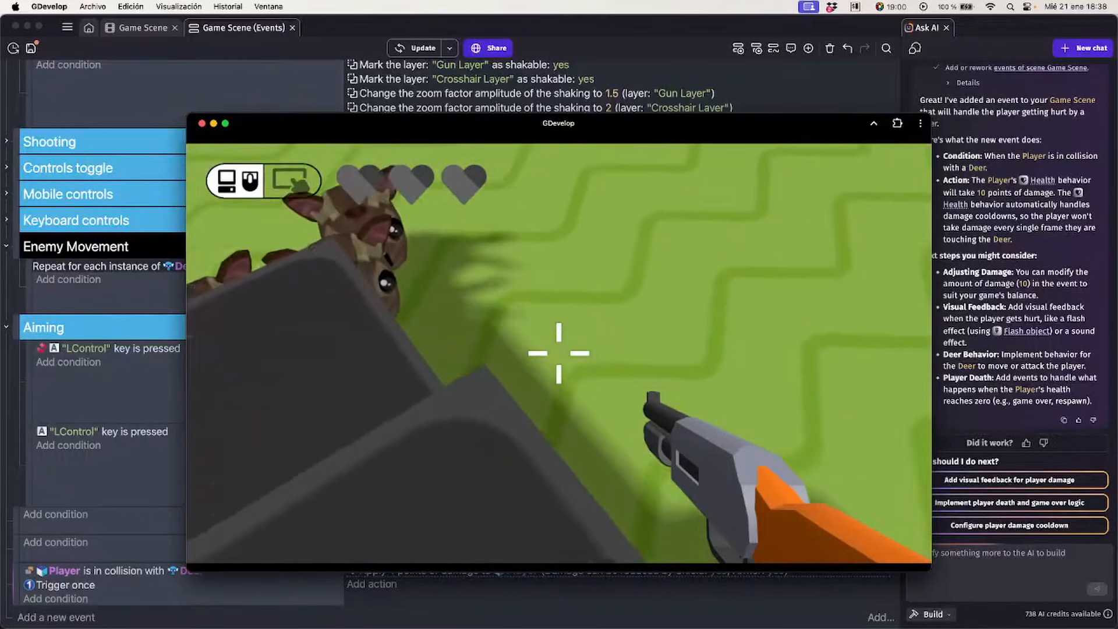
{"action": "key", "text": "w"}
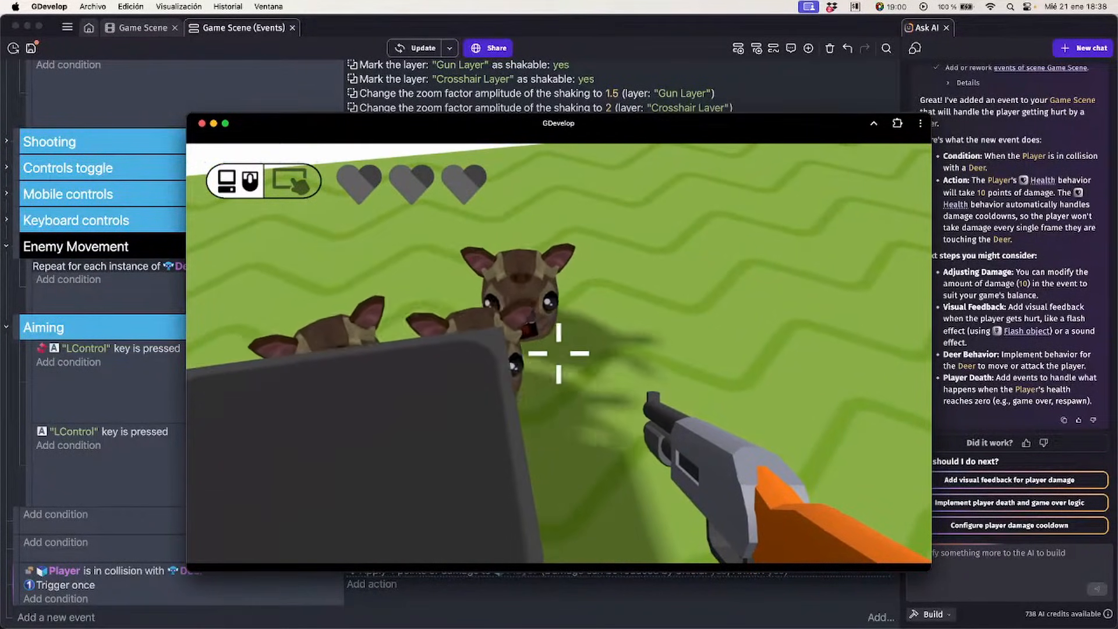
{"action": "left_click", "coordinate": [199, 122]}
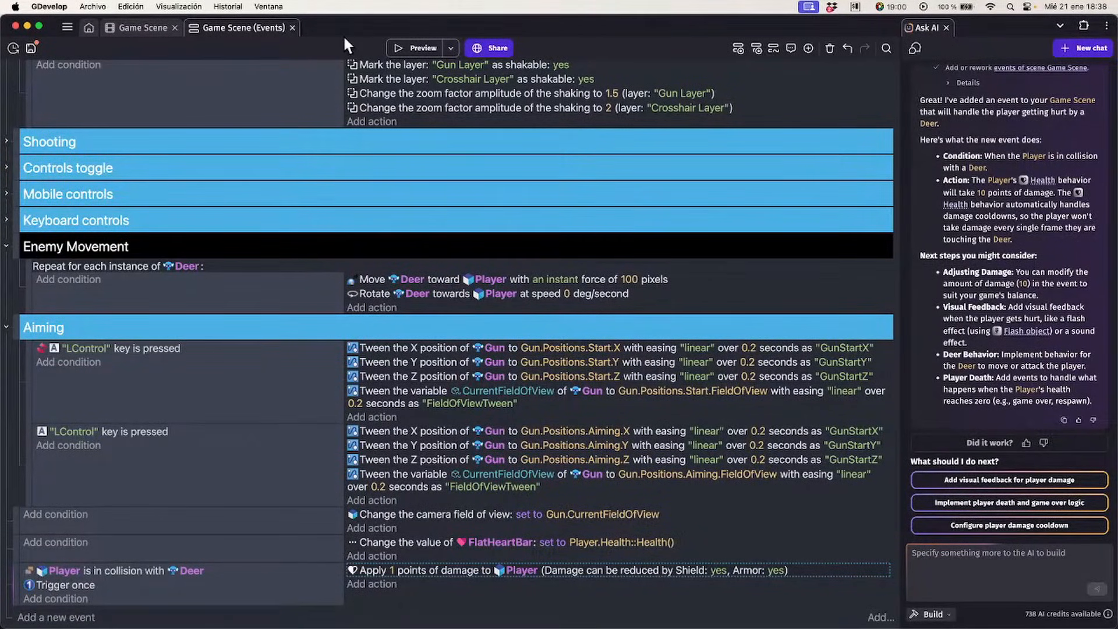
Set the damage cooldown of the Player's Health behavior to 1 in the Game Scene
{"action": "left_click", "coordinate": [125, 26]}
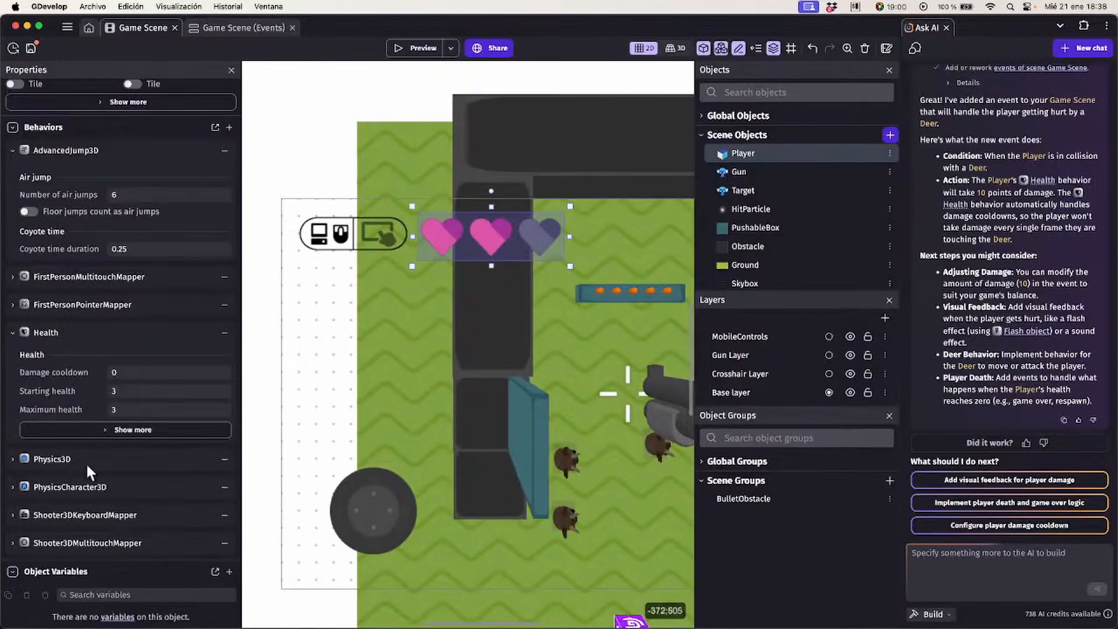
{"action": "left_click", "coordinate": [138, 364]}
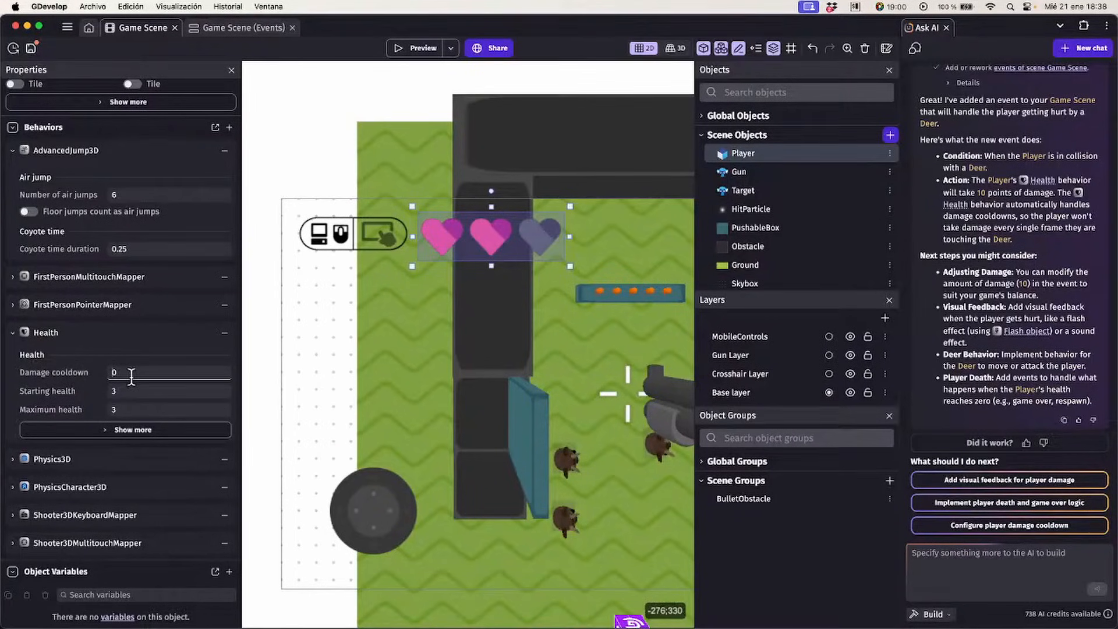
{"action": "key", "text": "shift+Right"}
{"action": "type", "text": "1"}
{"action": "left_click", "coordinate": [75, 375]}
{"action": "scroll", "coordinate": [1019, 312], "scroll_direction": "up", "scroll_amount": 6}
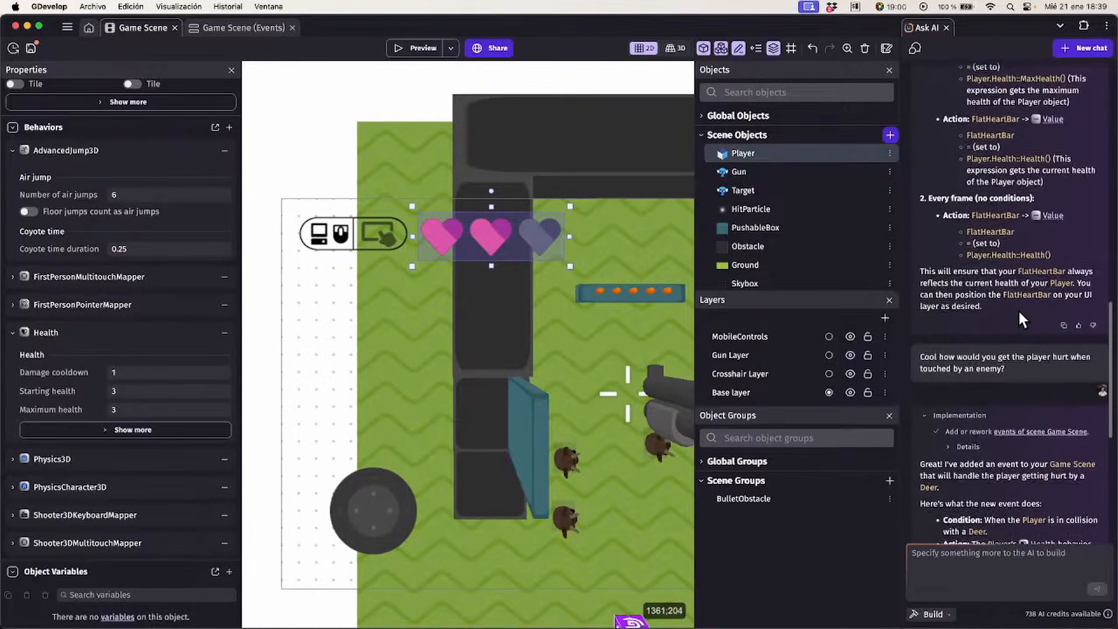
{"action": "scroll", "coordinate": [1018, 309], "scroll_direction": "down", "scroll_amount": 6}
{"action": "left_click_drag", "start_coordinate": [997, 112], "coordinate": [991, 254]}
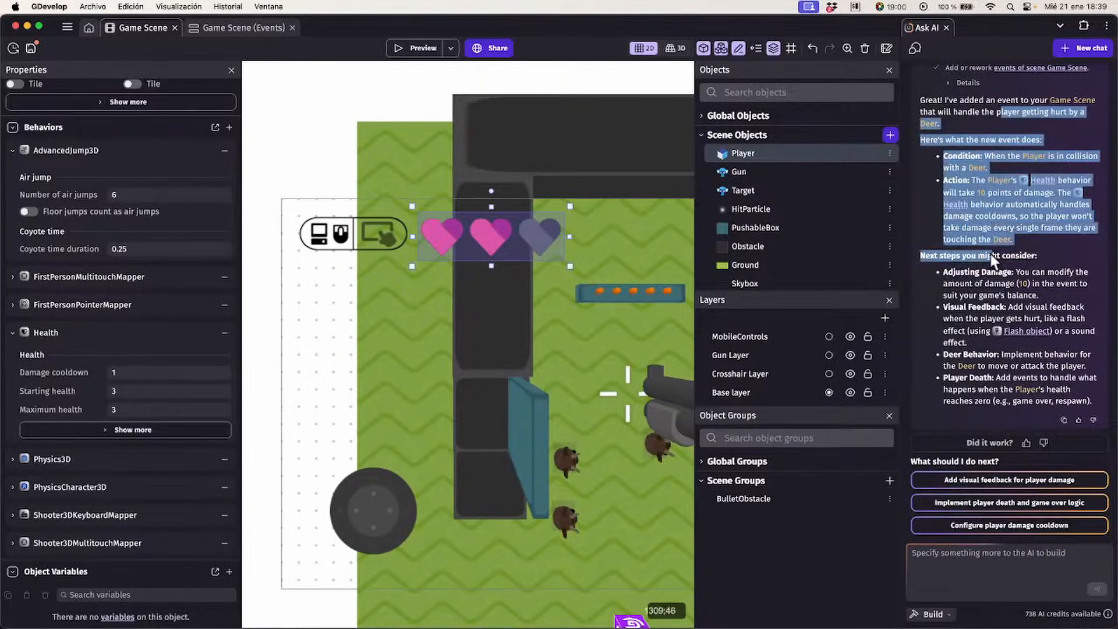
{"action": "left_click", "coordinate": [989, 287]}
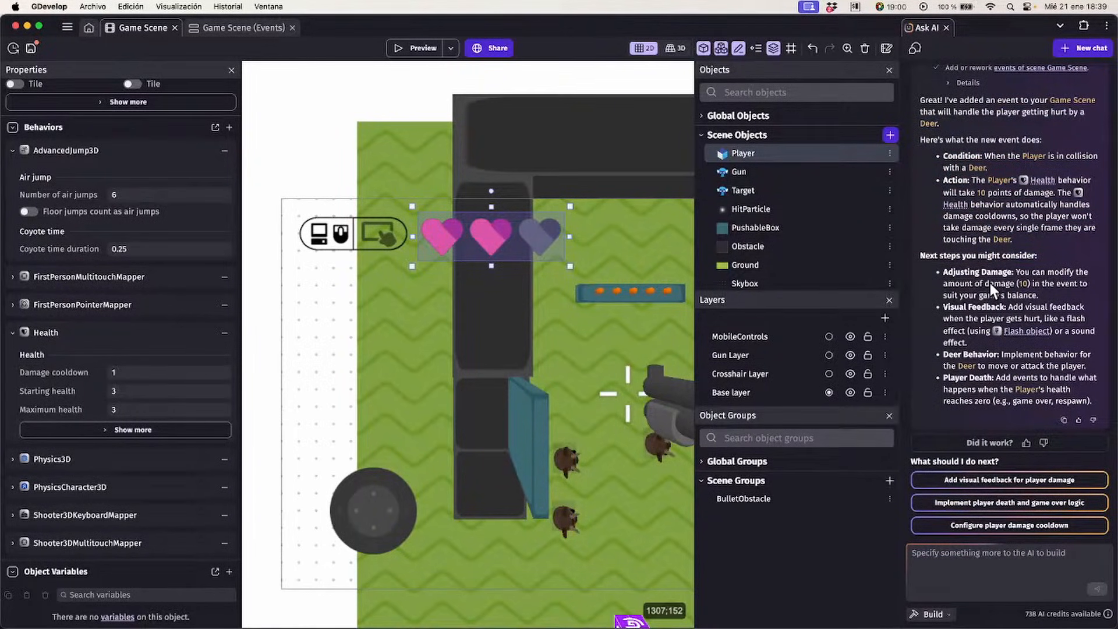
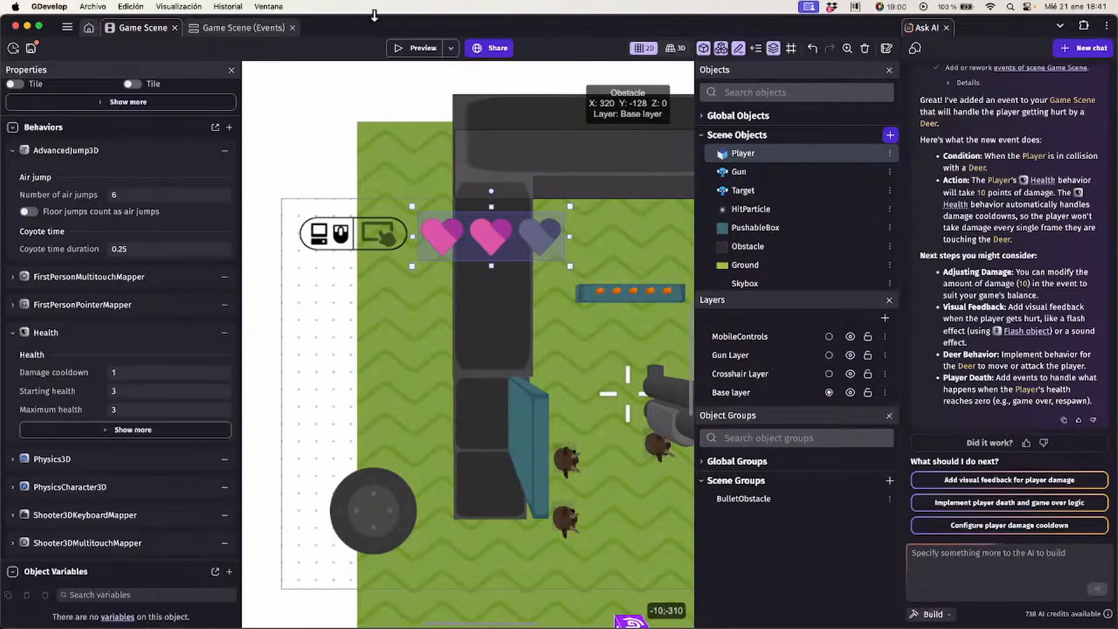
Examine the account profile with its subscription and the editable social links, close it unchanged, and return to the Game Scene with nothing selected
{"action": "left_click", "coordinate": [83, 27]}
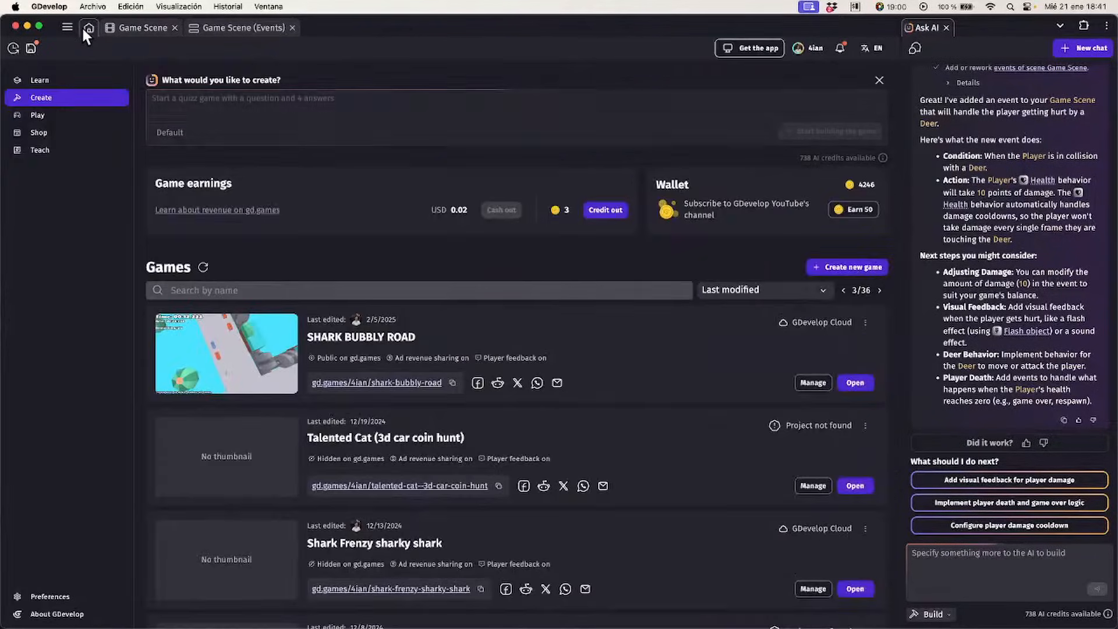
{"action": "left_click", "coordinate": [807, 49]}
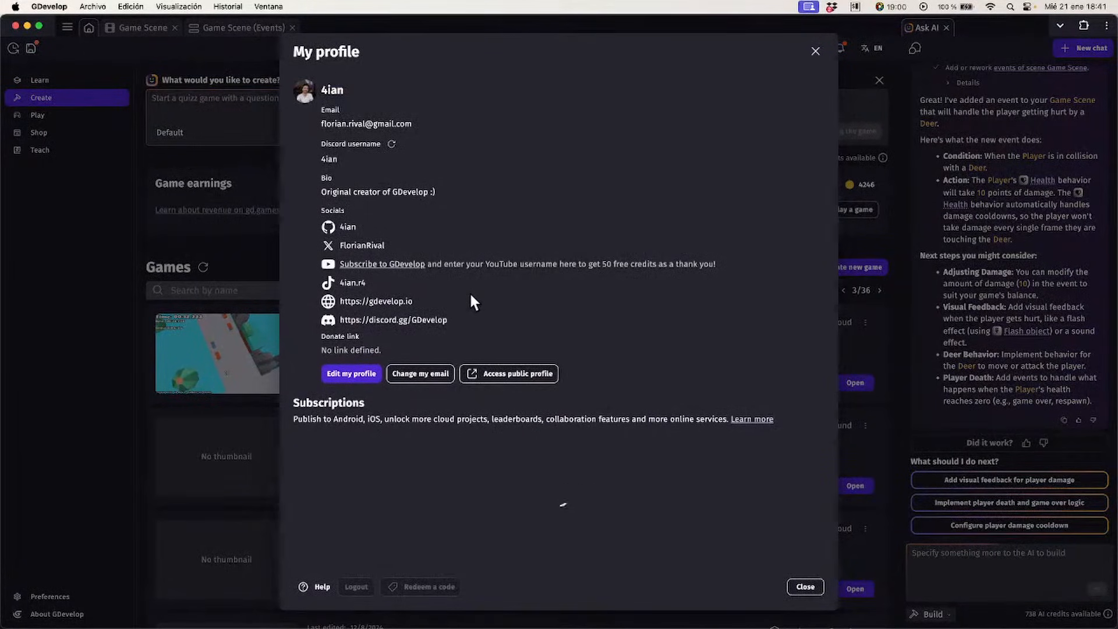
{"action": "scroll", "coordinate": [470, 291], "scroll_direction": "down", "scroll_amount": 5}
{"action": "scroll", "coordinate": [470, 292], "scroll_direction": "up", "scroll_amount": 5}
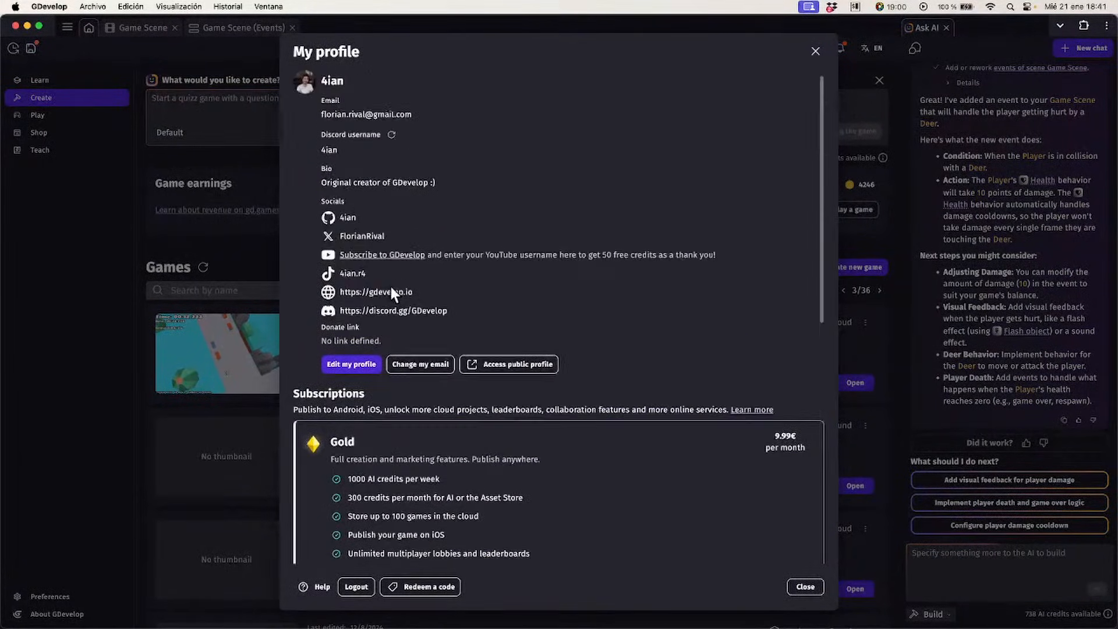
{"action": "left_click", "coordinate": [352, 375]}
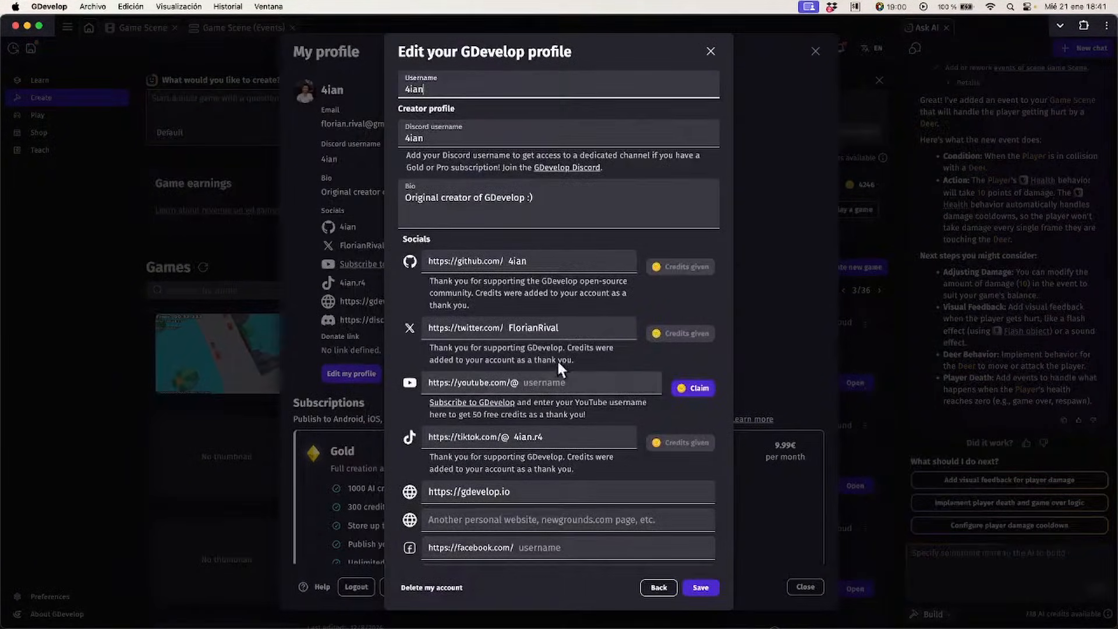
{"action": "scroll", "coordinate": [564, 367], "scroll_direction": "down", "scroll_amount": 3}
{"action": "scroll", "coordinate": [640, 262], "scroll_direction": "up", "scroll_amount": 3}
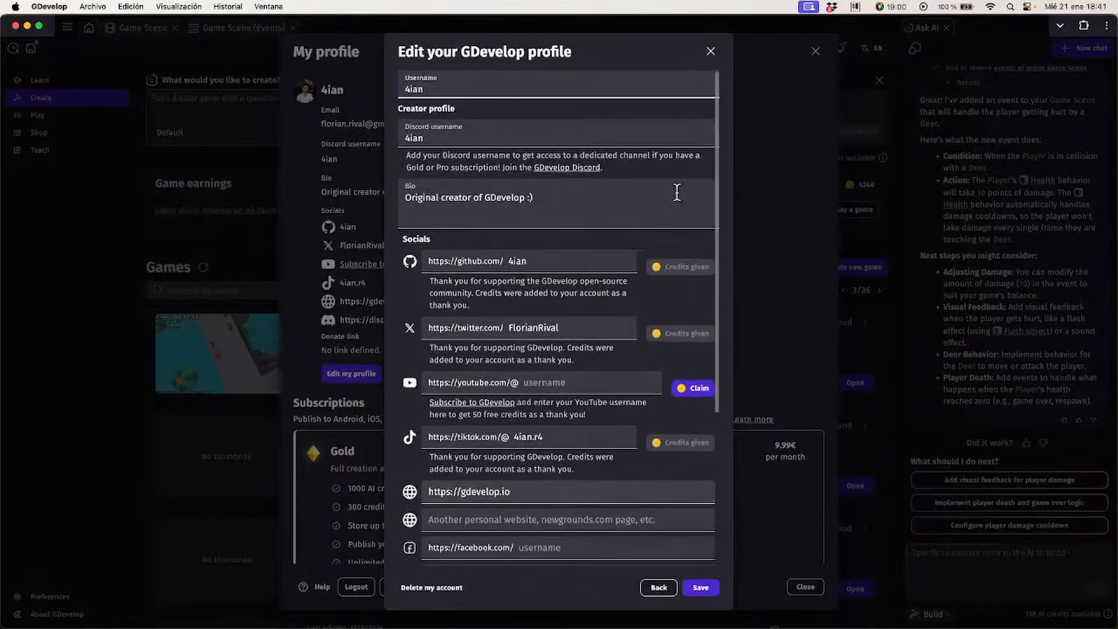
{"action": "left_click", "coordinate": [711, 51]}
{"action": "left_click", "coordinate": [815, 51]}
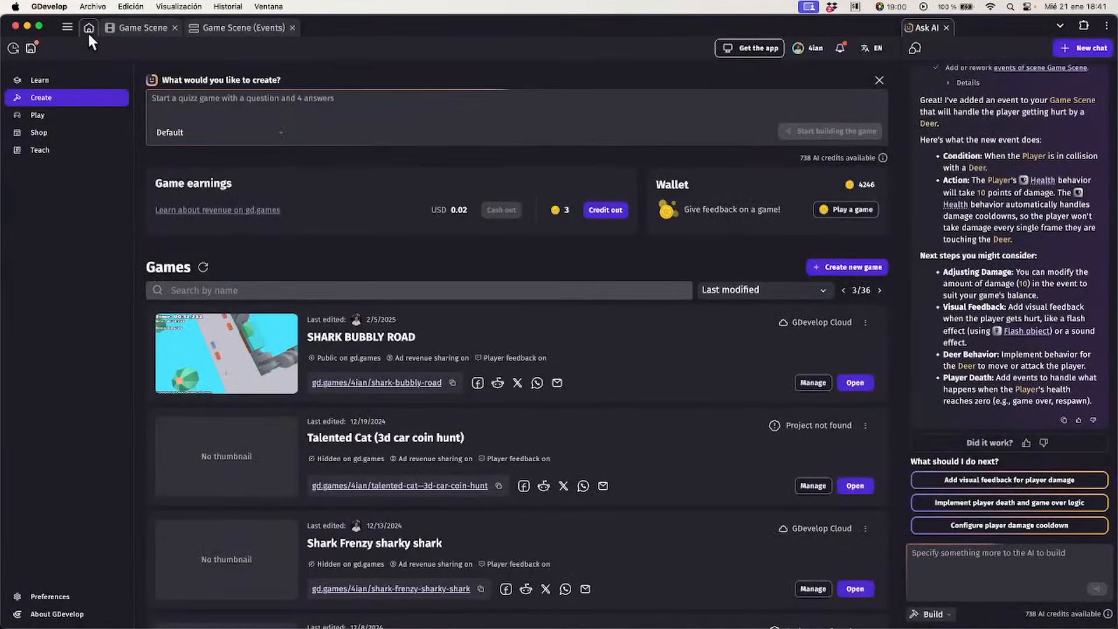
{"action": "left_click", "coordinate": [123, 27]}
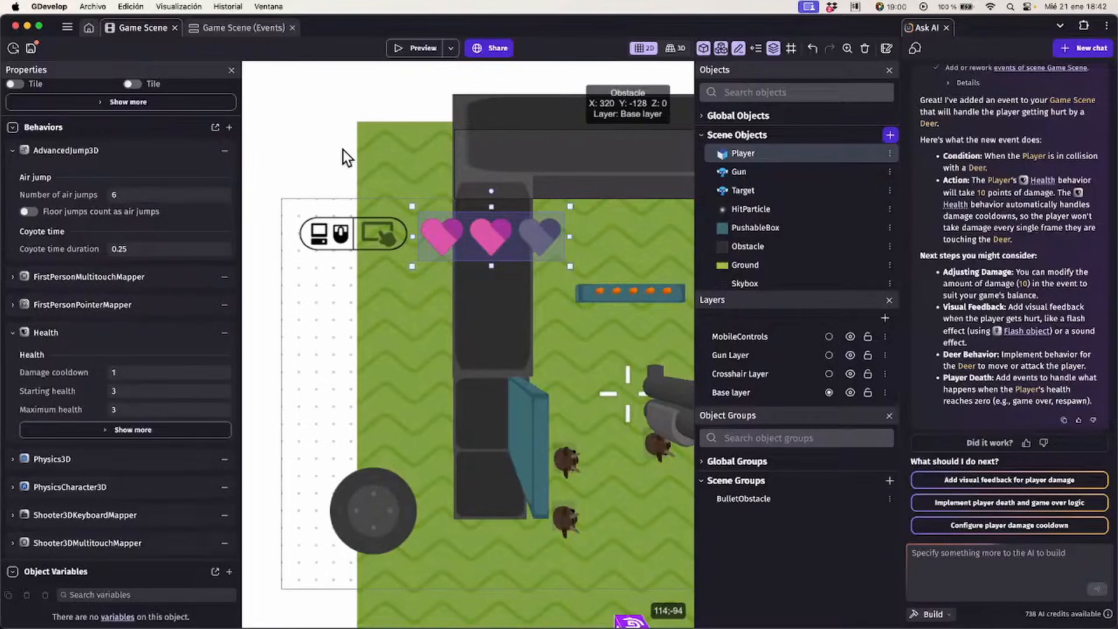
{"action": "left_click", "coordinate": [374, 117]}
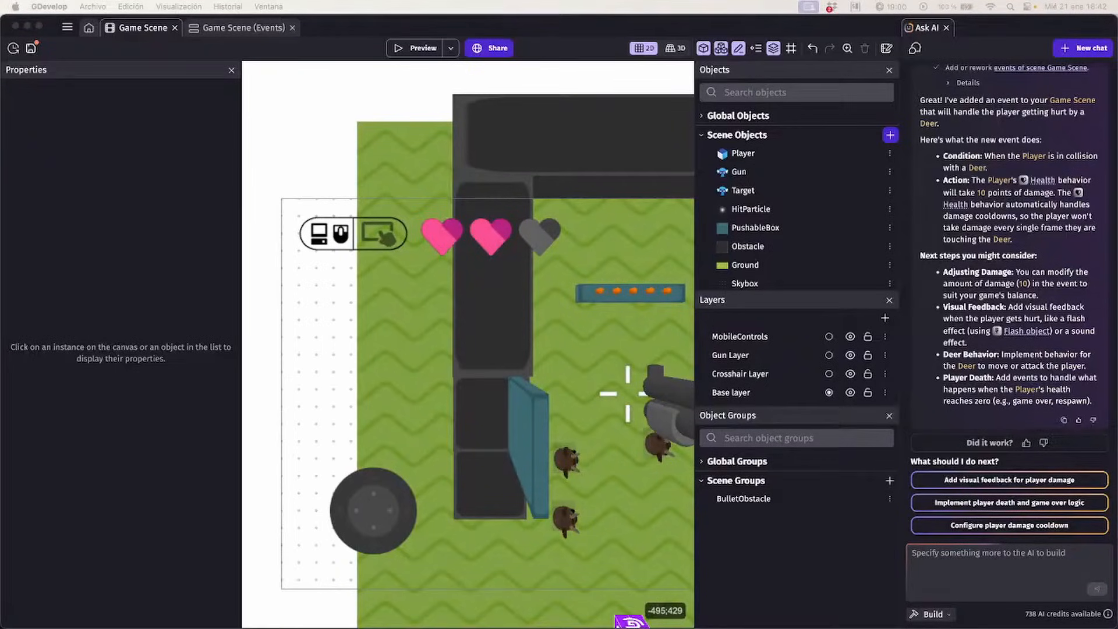
Show the Game Scene events and start a new AI chat with the Default preset
{"action": "left_click", "coordinate": [241, 33]}
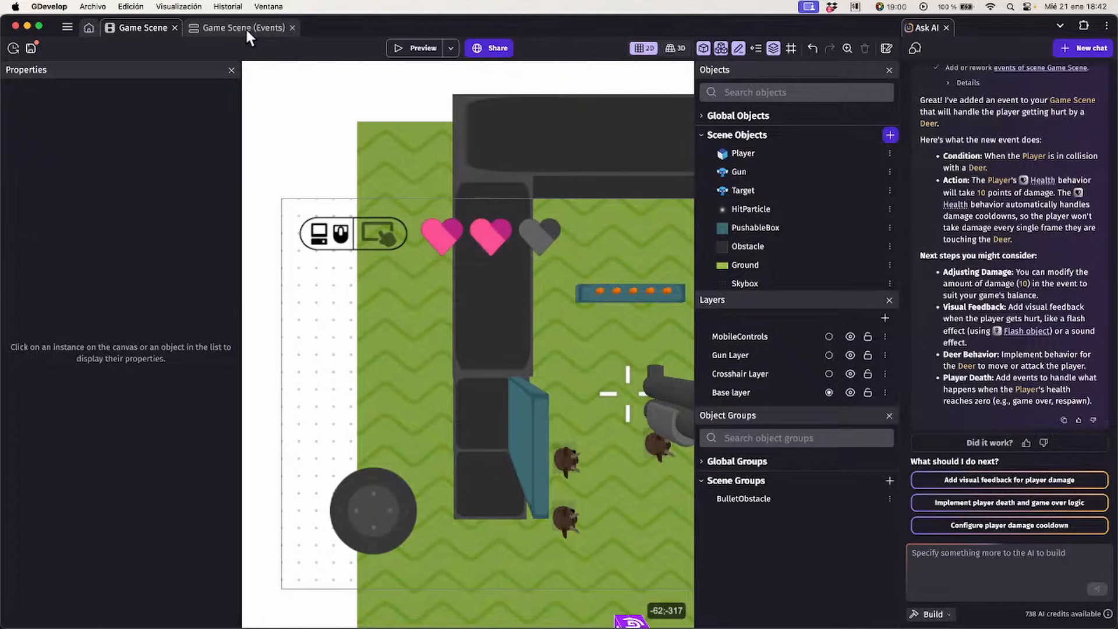
{"action": "left_click", "coordinate": [244, 27]}
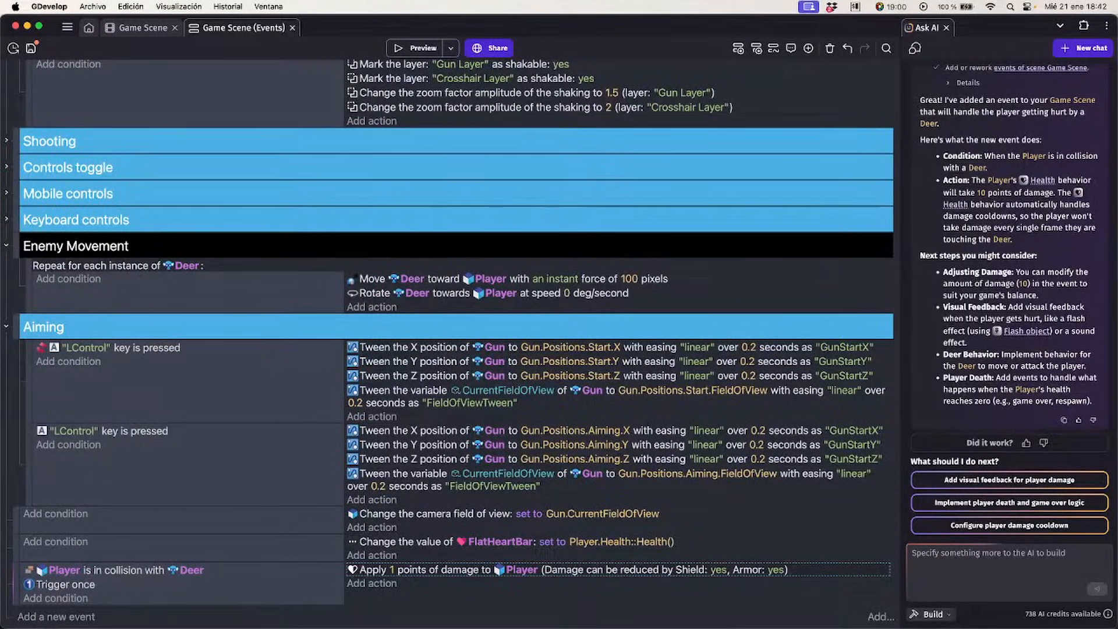
{"action": "left_click", "coordinate": [1095, 48]}
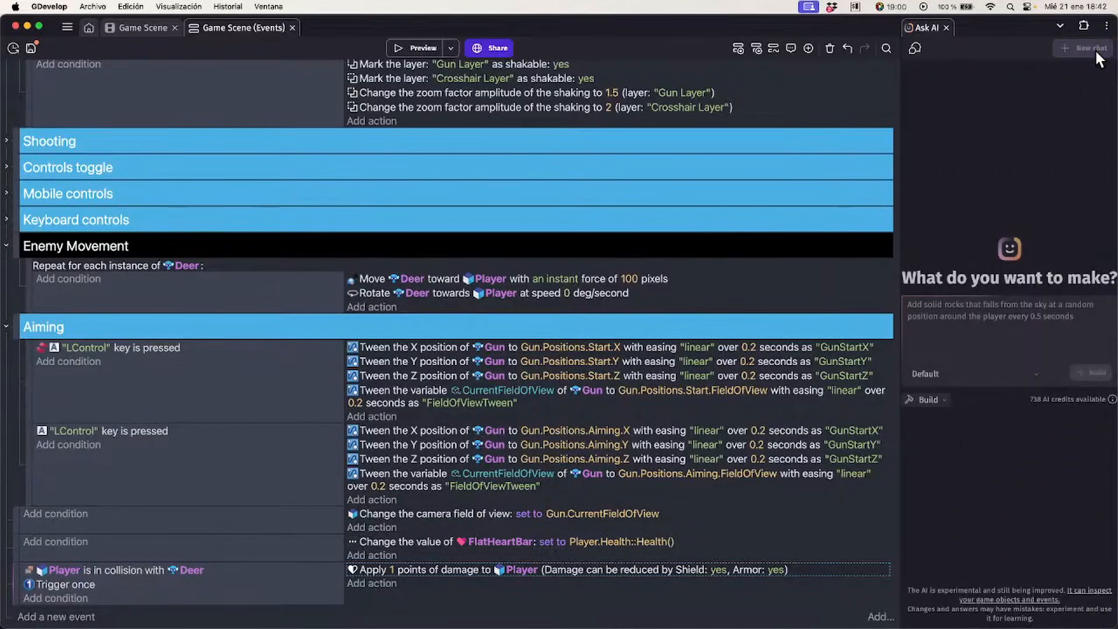
{"action": "left_click", "coordinate": [960, 373]}
{"action": "left_click", "coordinate": [959, 372]}
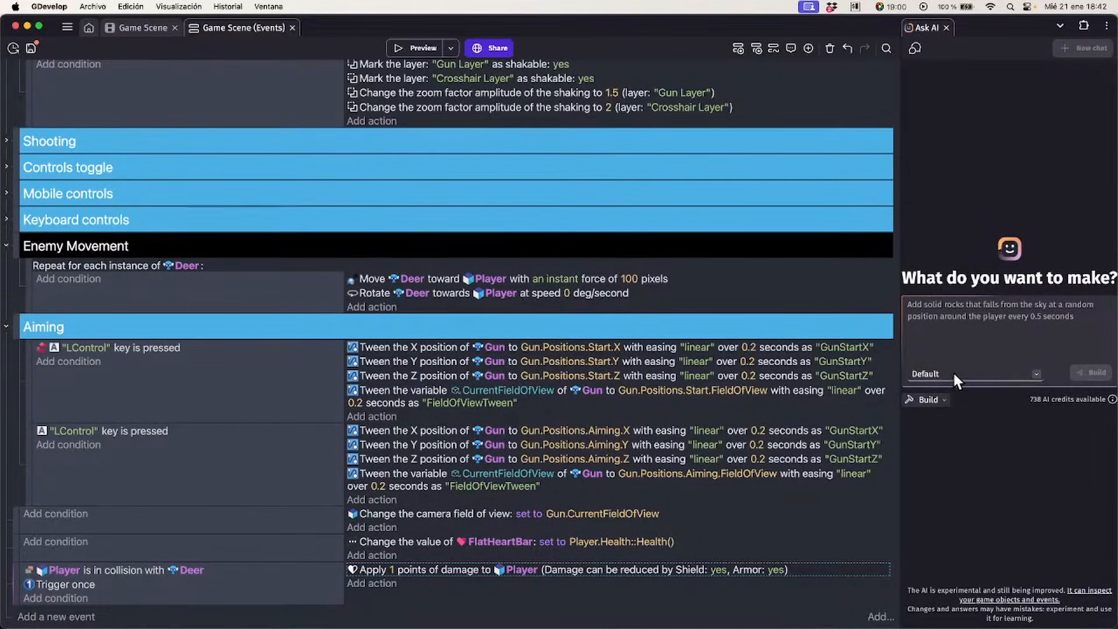
Ask the AI: "Add a 3d model of a heart in the level. When picked up by the player, please give it back 3 life points."
{"action": "left_click", "coordinate": [964, 325]}
{"action": "type", "text": "Add a 3d model"}
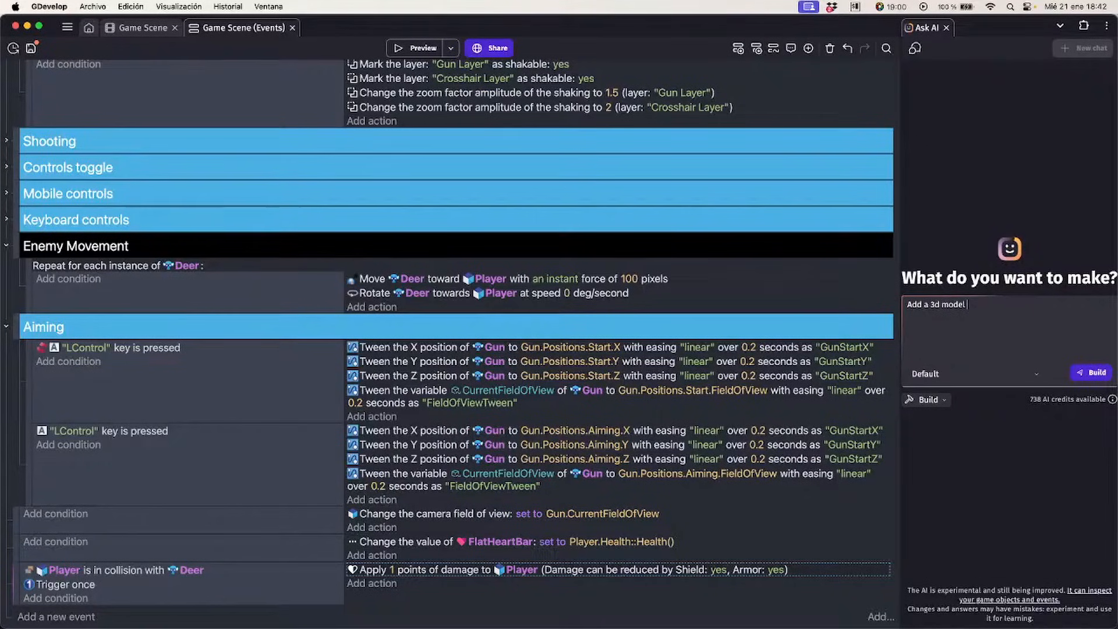
{"action": "type", "text": " of a heart in the level"}
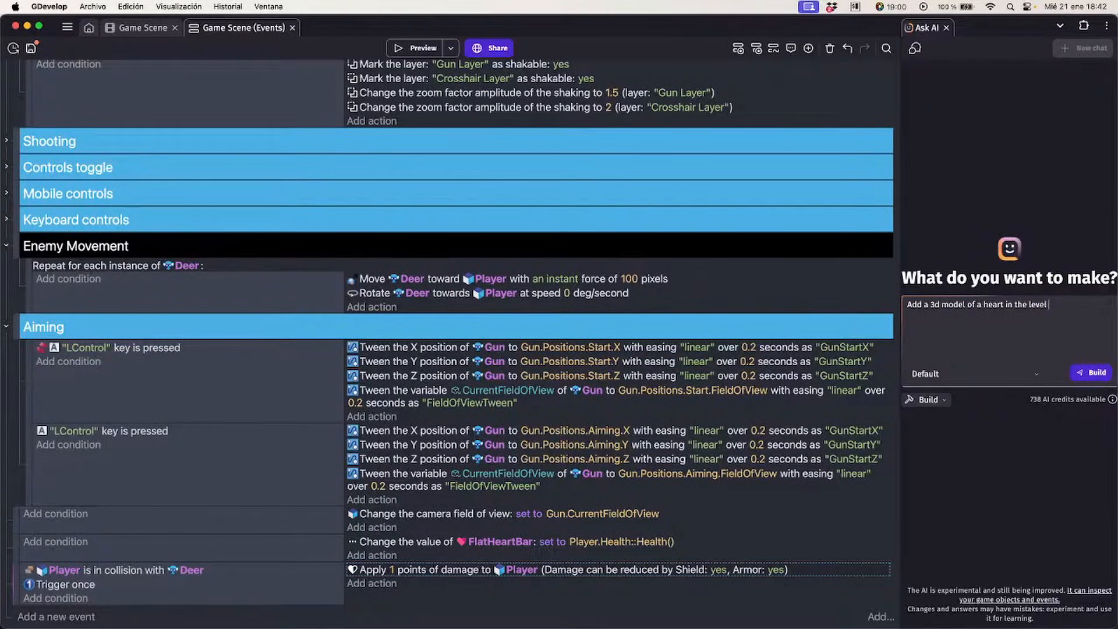
{"action": "type", "text": ". When picked up by the player,"}
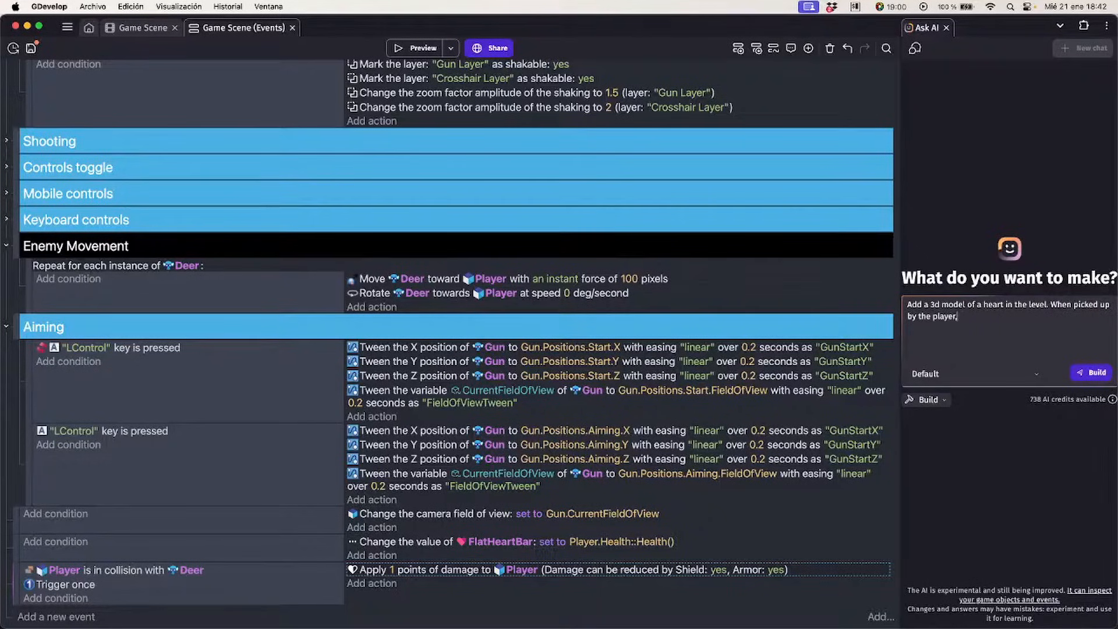
{"action": "type", "text": " please give it"}
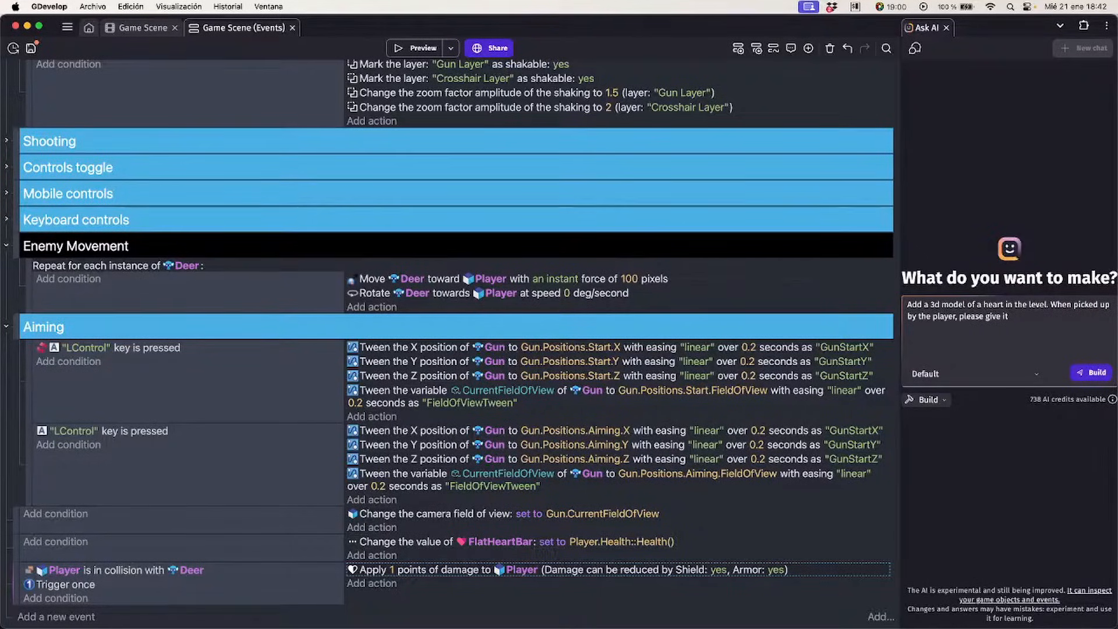
{"action": "type", "text": " b"}
{"action": "key", "text": "BackSpace"}
{"action": "type", "text": "the"}
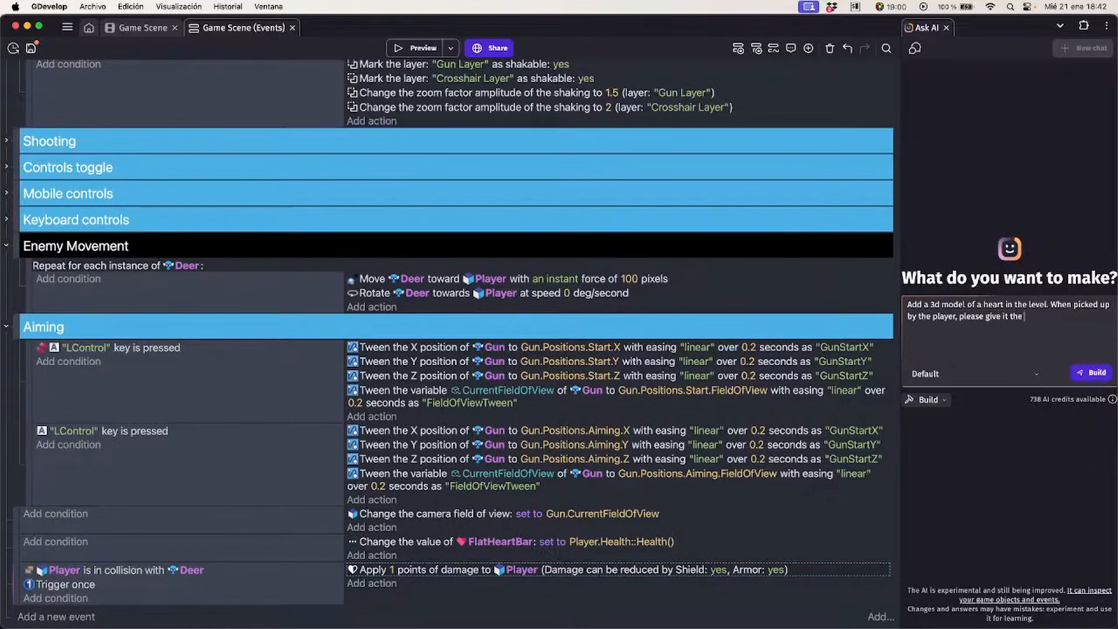
{"action": "type", "text": " full health"}
{"action": "key", "text": "shift+alt+Left"}
{"action": "key", "text": "shift+alt+Left"}
{"action": "key", "text": "shift+alt+Left"}
{"action": "type", "text": "back 3 life points."}
{"action": "key", "text": "super+a"}
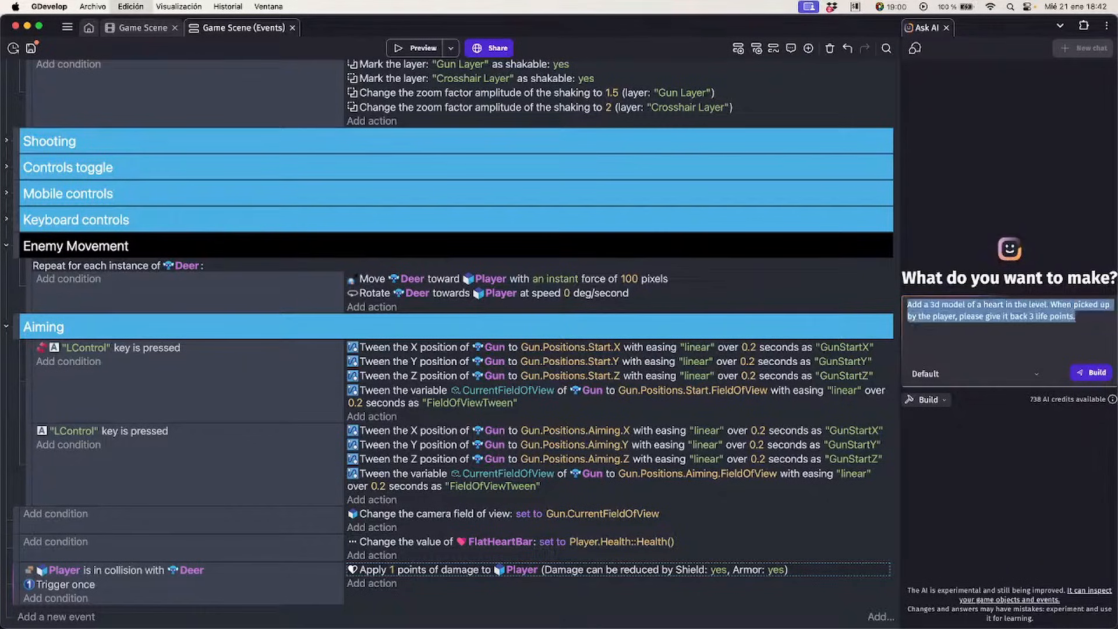
{"action": "left_click", "coordinate": [1089, 372]}
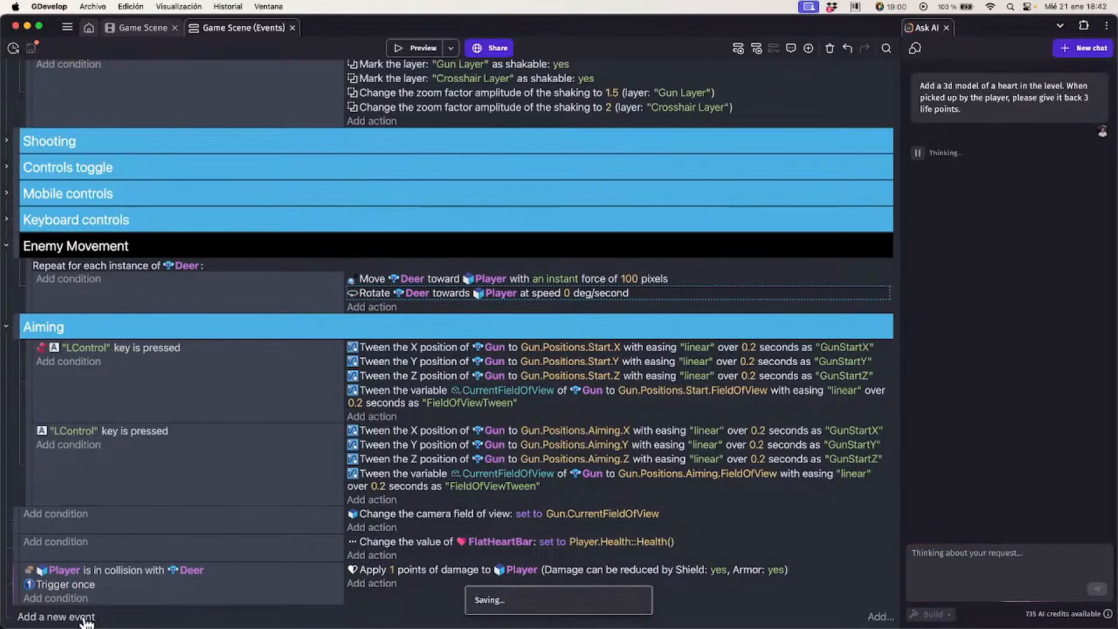
Add a new event at the end of the Game Scene events with the Health condition that the Player is dead
{"action": "left_click", "coordinate": [86, 618]}
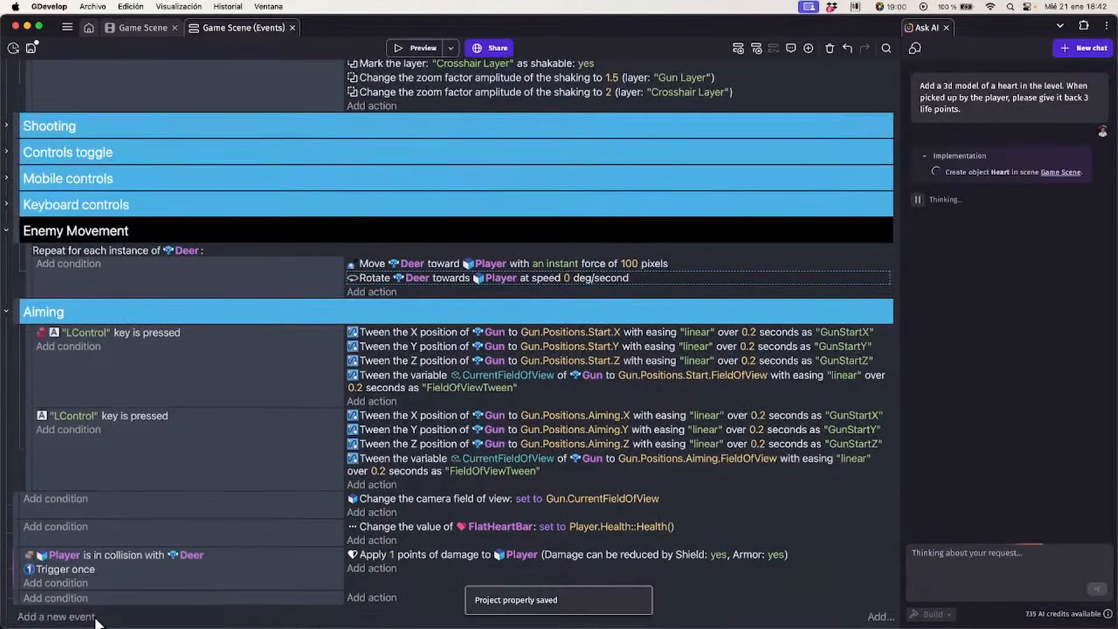
{"action": "left_click", "coordinate": [80, 600]}
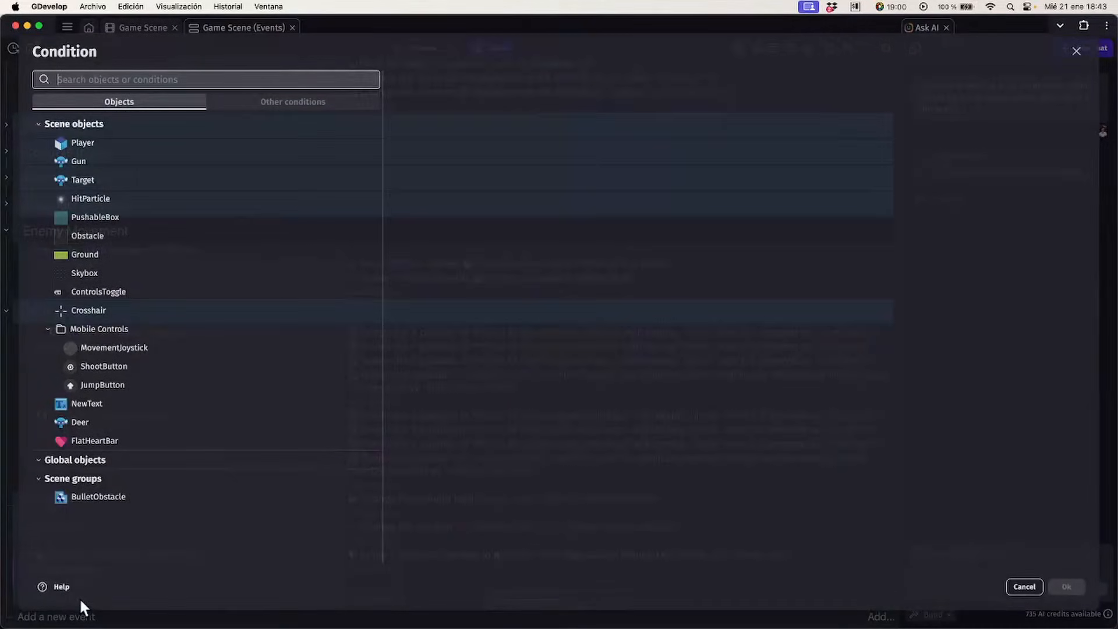
{"action": "left_click", "coordinate": [179, 144]}
{"action": "type", "text": "dead"}
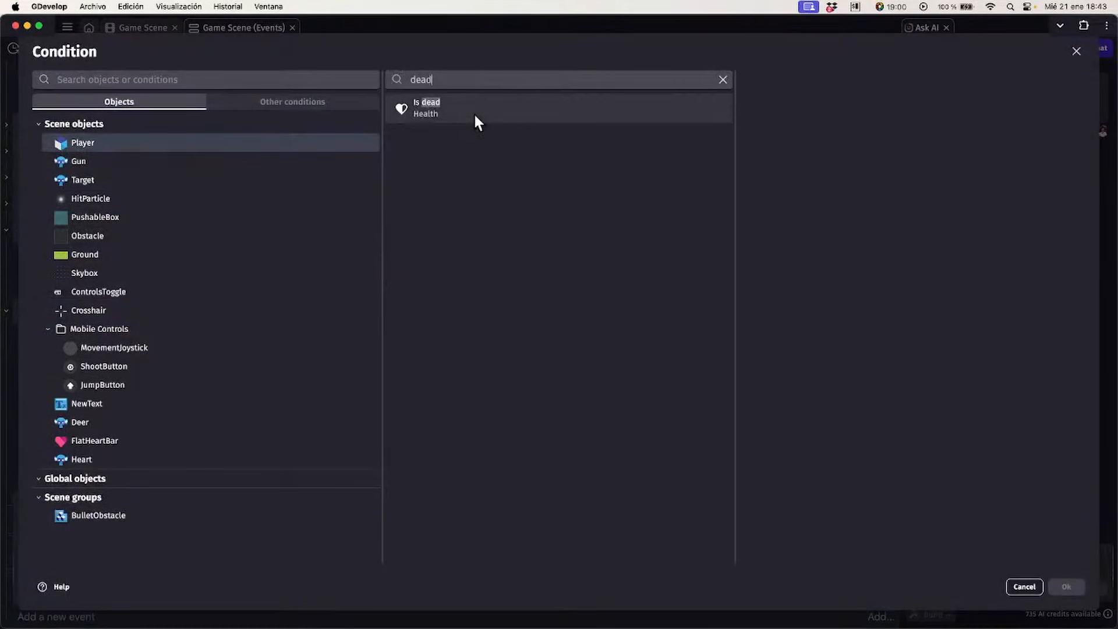
{"action": "left_click", "coordinate": [473, 106]}
{"action": "left_click", "coordinate": [1066, 587]}
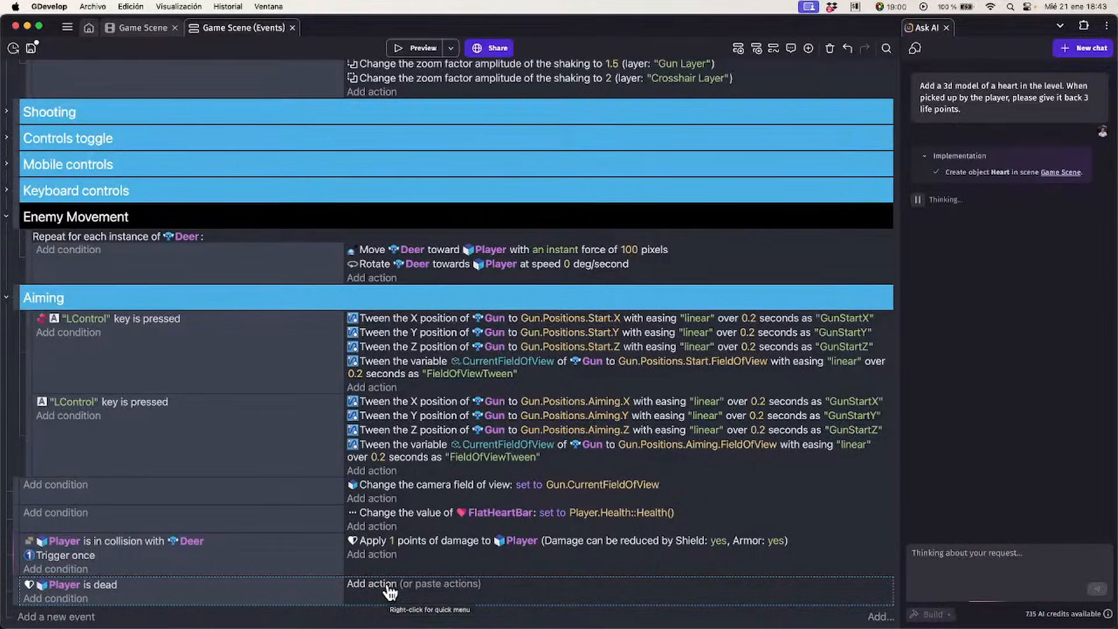
Add a "Trigger once while true" condition to the Player death event
{"action": "left_click", "coordinate": [74, 601]}
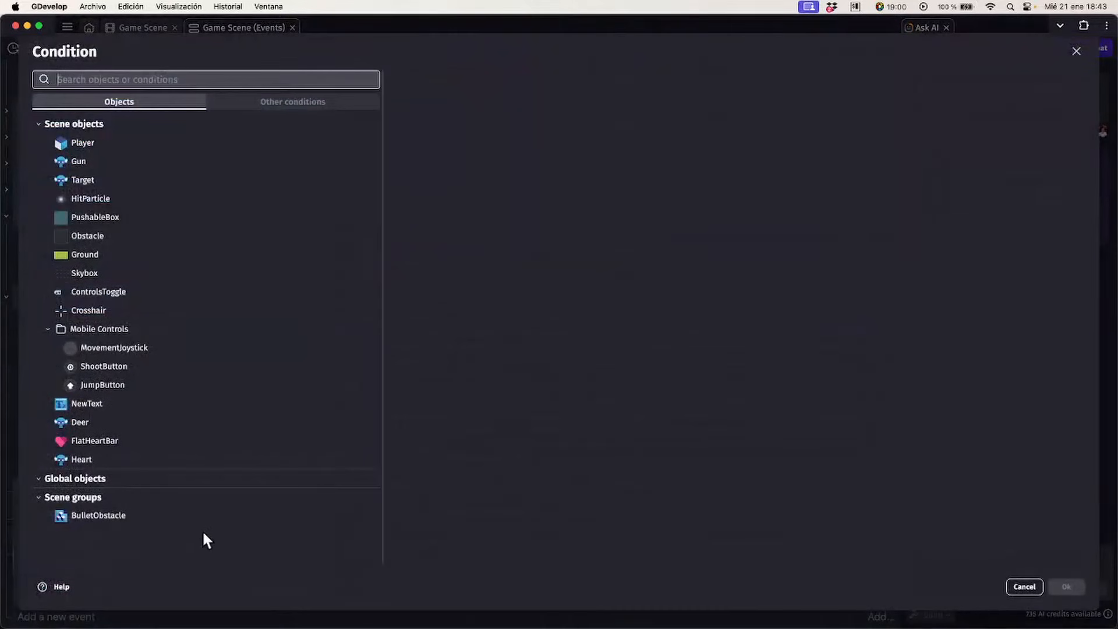
{"action": "type", "text": "once"}
{"action": "left_click", "coordinate": [274, 112]}
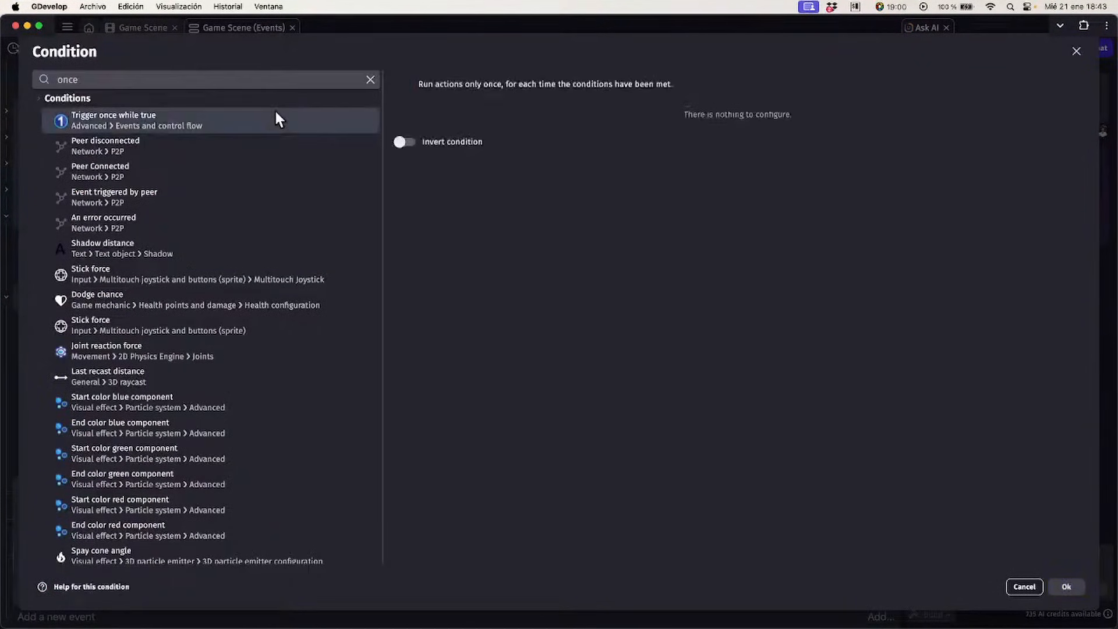
{"action": "left_click", "coordinate": [1070, 588]}
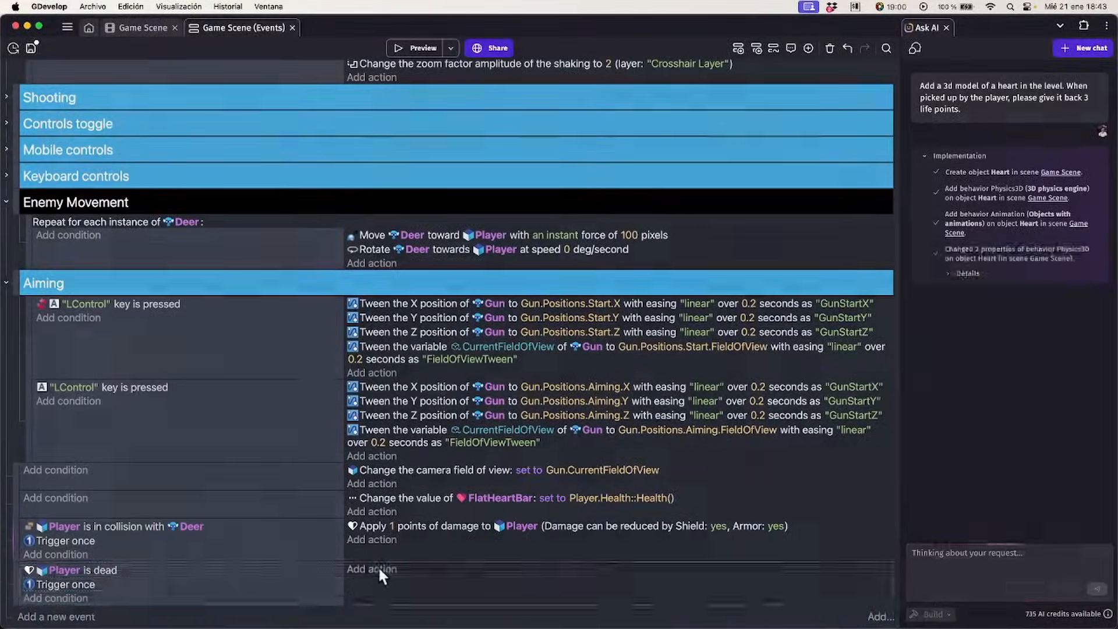
Add a "Wait X seconds" action of 1 second to the Player death event
{"action": "left_click", "coordinate": [376, 567]}
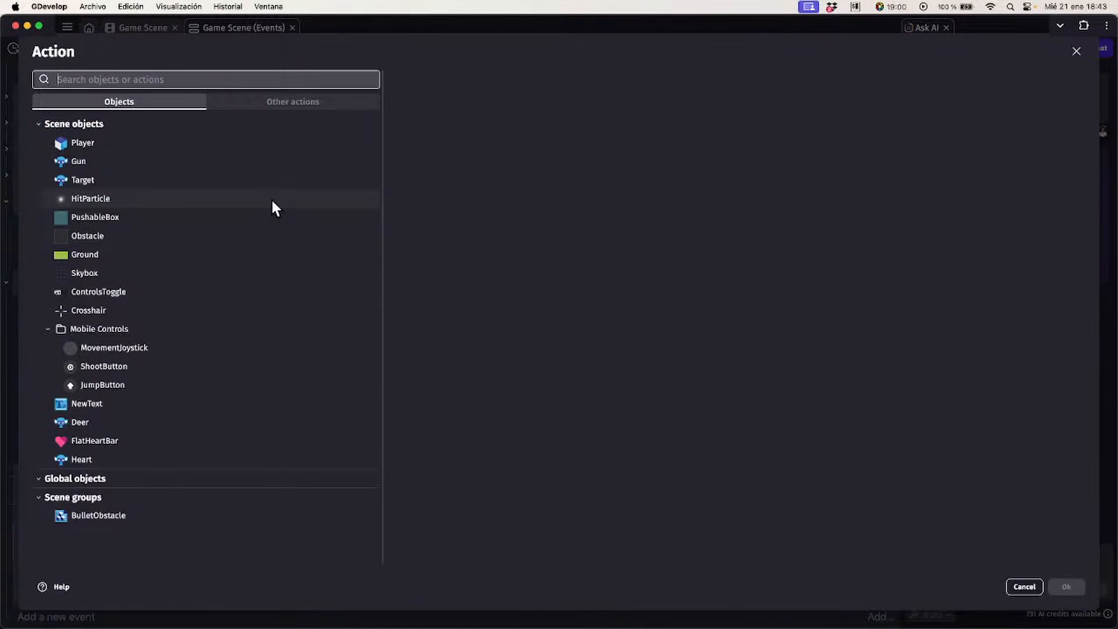
{"action": "type", "text": "wait"}
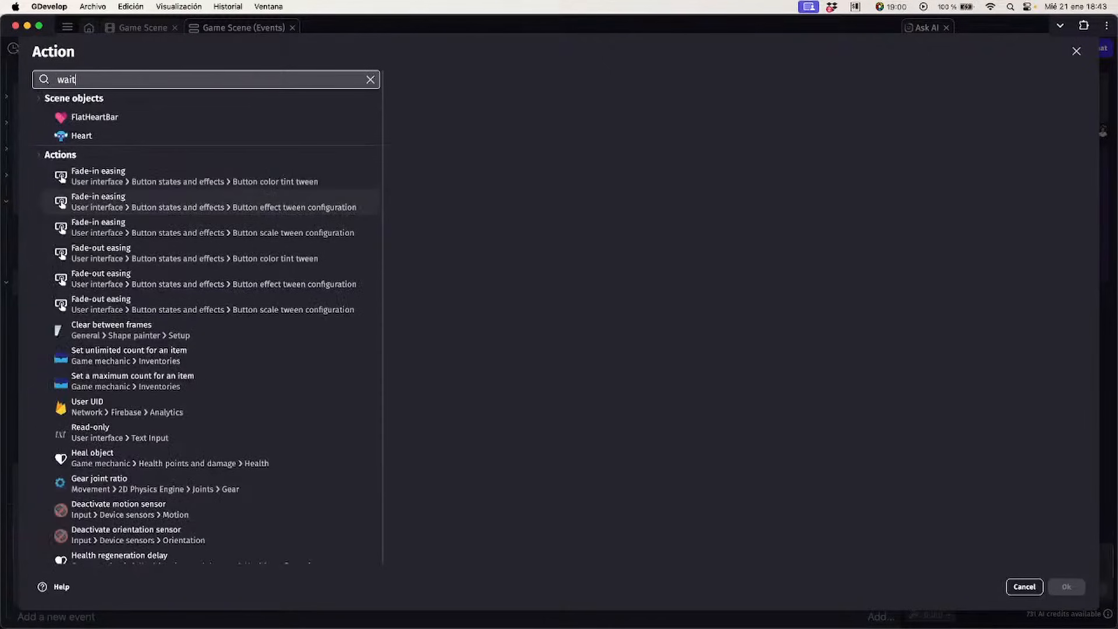
{"action": "left_click", "coordinate": [173, 116]}
{"action": "left_click", "coordinate": [498, 131]}
{"action": "type", "text": "1"}
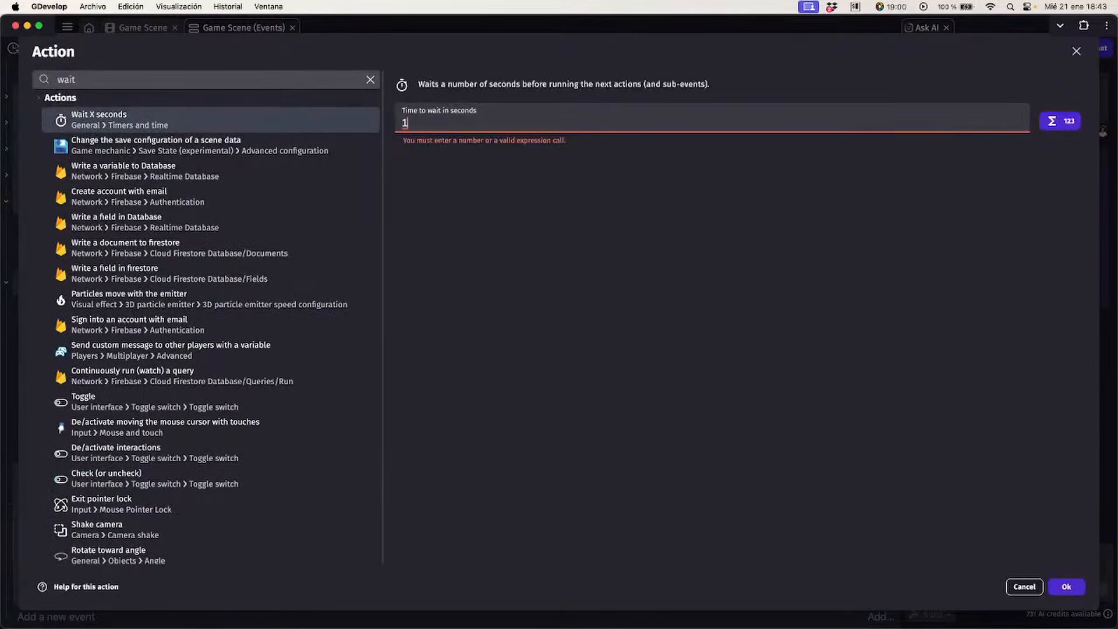
{"action": "key", "text": "Return"}
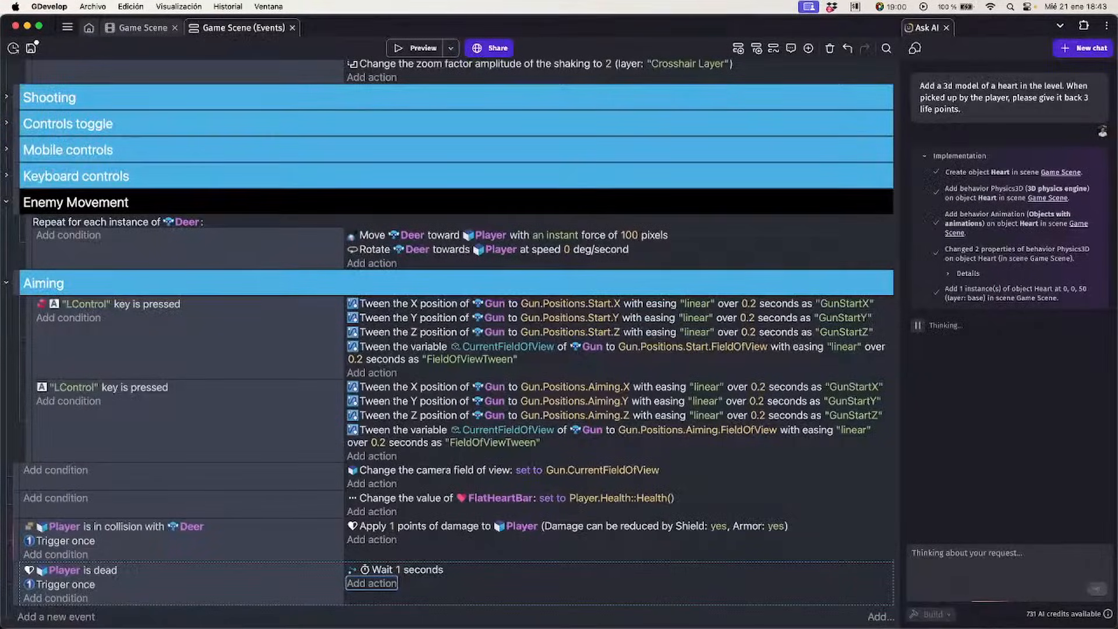
Add a "Change the scene" action to the Player death event after the wait, with Game Scene as the new scene
{"action": "left_click", "coordinate": [372, 583]}
{"action": "type", "text": "scene"}
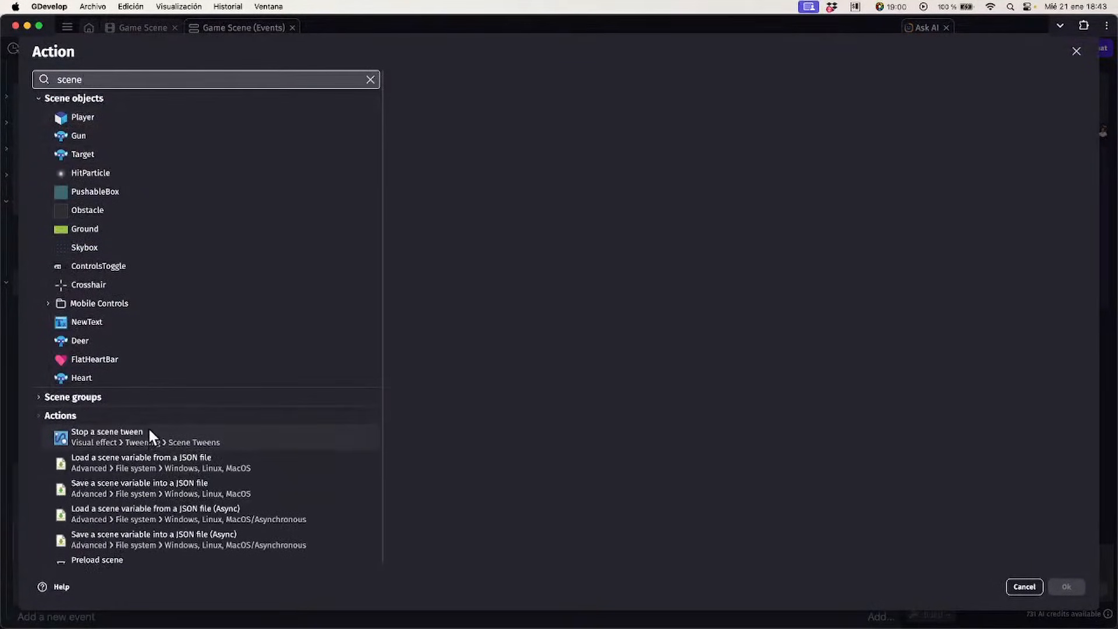
{"action": "scroll", "coordinate": [149, 434], "scroll_direction": "down", "scroll_amount": 3}
{"action": "scroll", "coordinate": [149, 430], "scroll_direction": "down", "scroll_amount": 1}
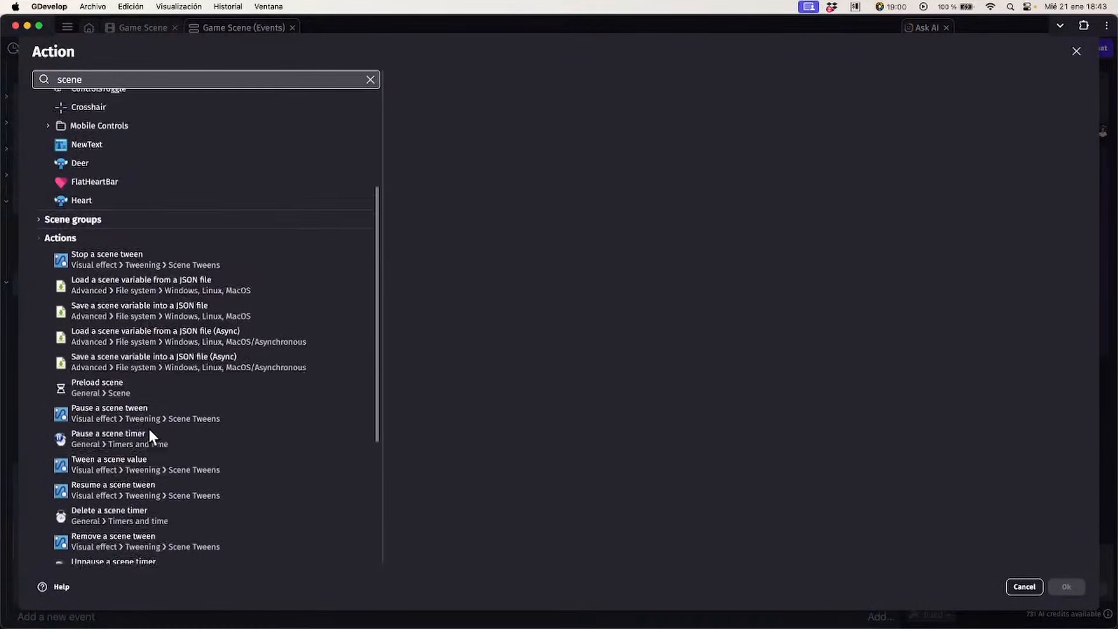
{"action": "scroll", "coordinate": [149, 429], "scroll_direction": "up", "scroll_amount": 3}
{"action": "key", "text": "super+a"}
{"action": "type", "text": "restart"}
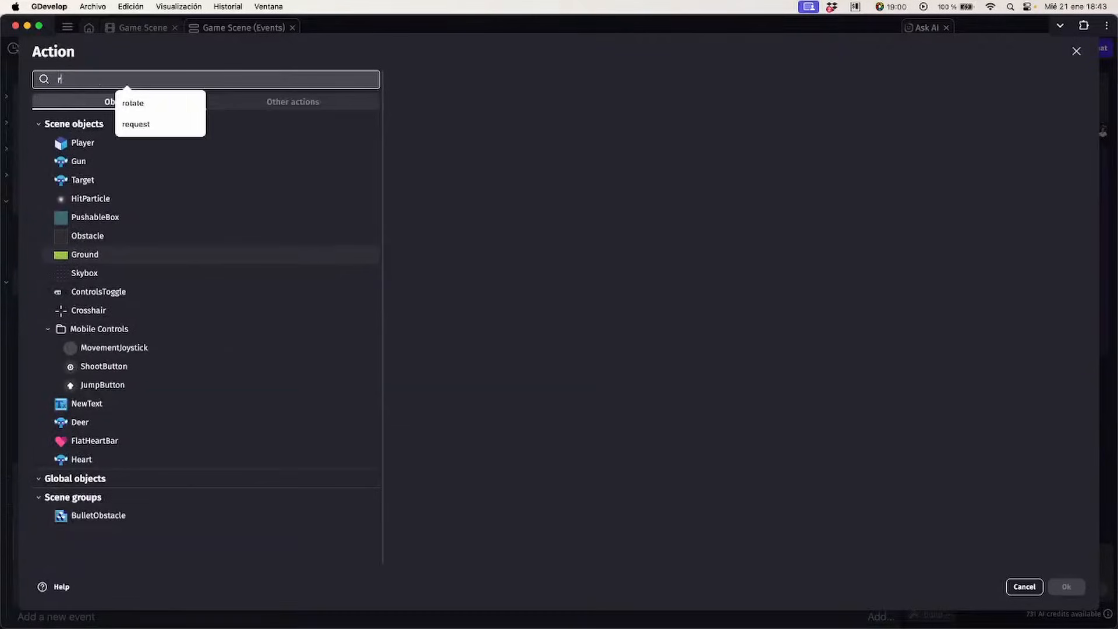
{"action": "key", "text": "super+a"}
{"action": "type", "text": "change"}
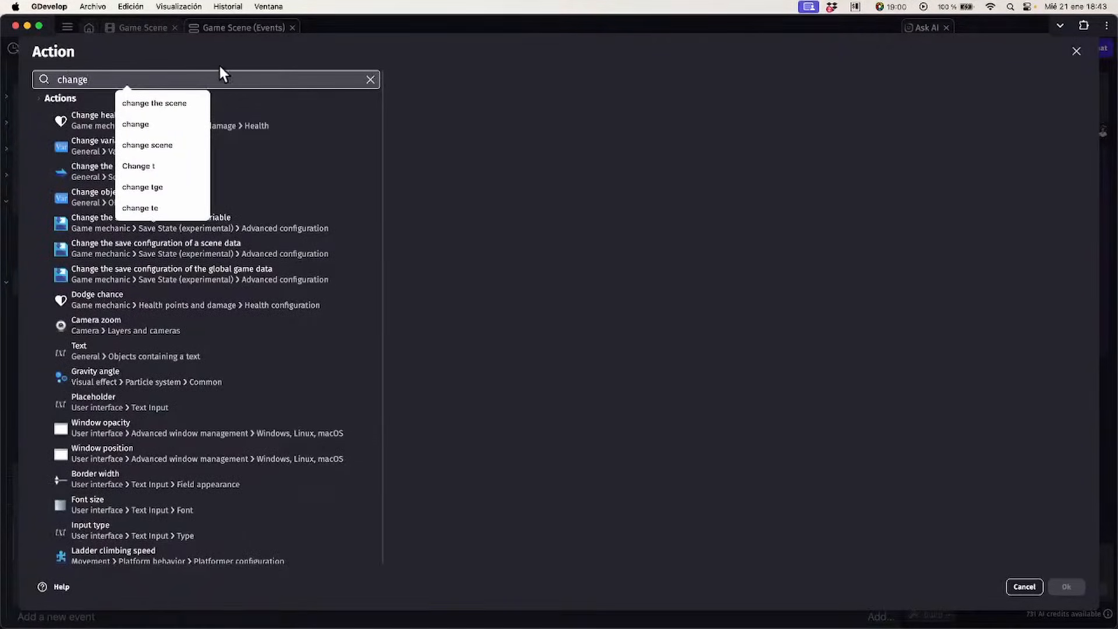
{"action": "left_click", "coordinate": [138, 169]}
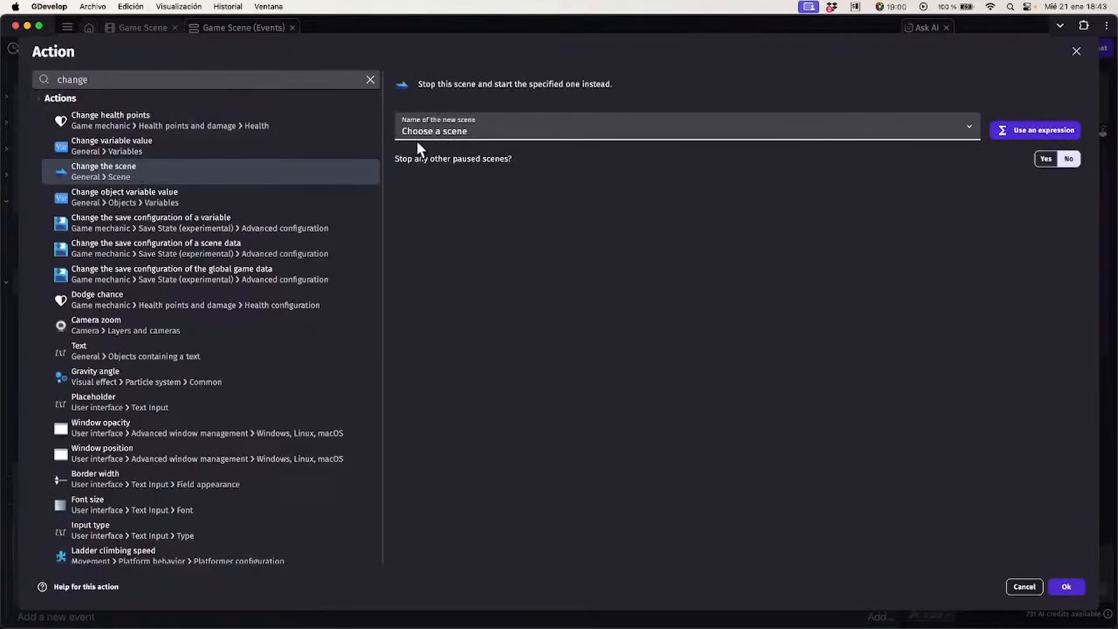
{"action": "left_click", "coordinate": [435, 132]}
{"action": "left_click", "coordinate": [438, 142]}
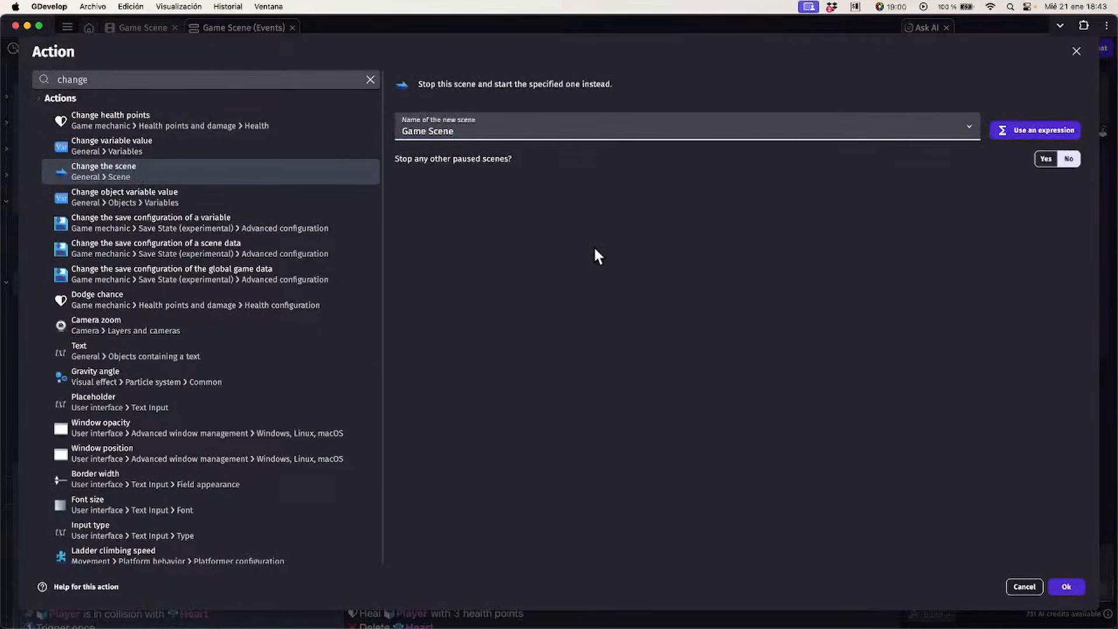
{"action": "left_click", "coordinate": [1066, 586]}
Move the Heart instance in the Game Scene from the origin into the level near the target row, at about X 579, Y 251
{"action": "scroll", "coordinate": [561, 535], "scroll_direction": "down", "scroll_amount": 2}
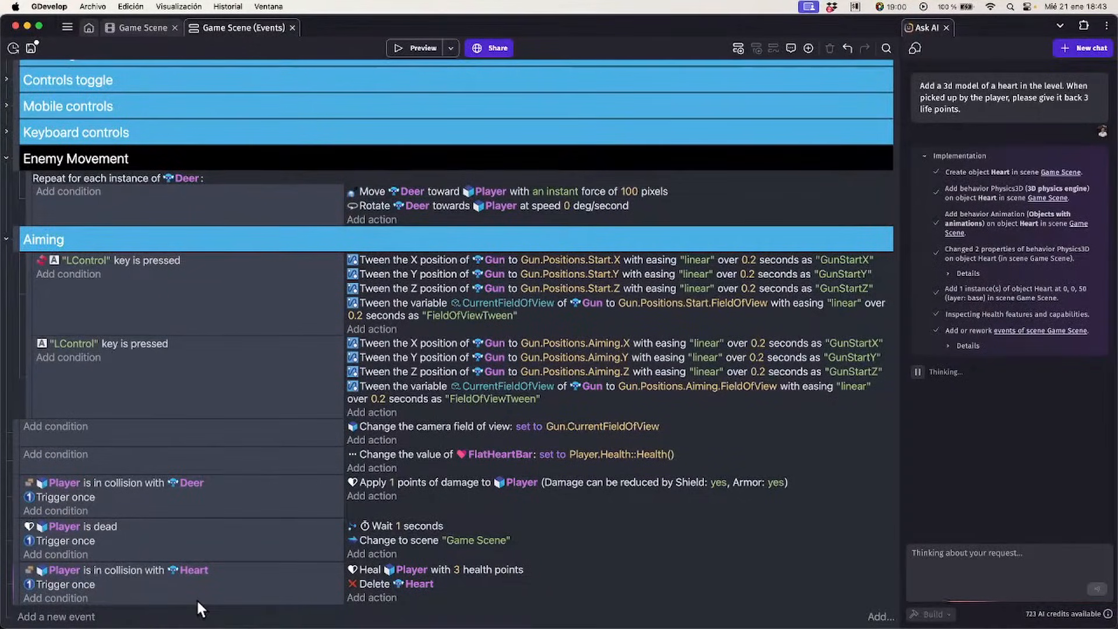
{"action": "left_click", "coordinate": [242, 593]}
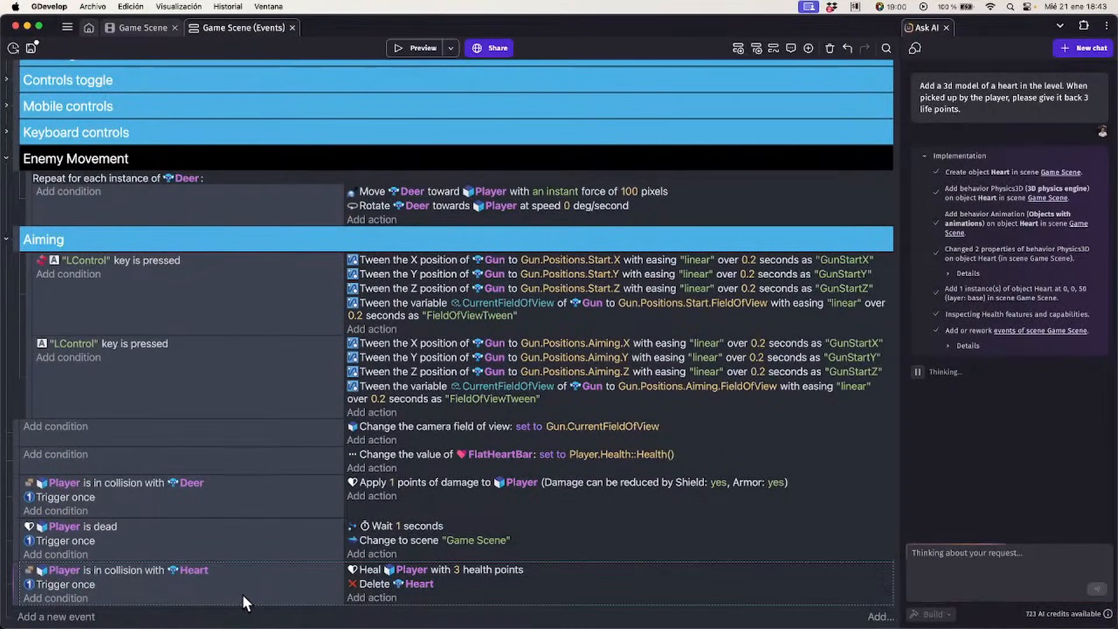
{"action": "left_click", "coordinate": [137, 29]}
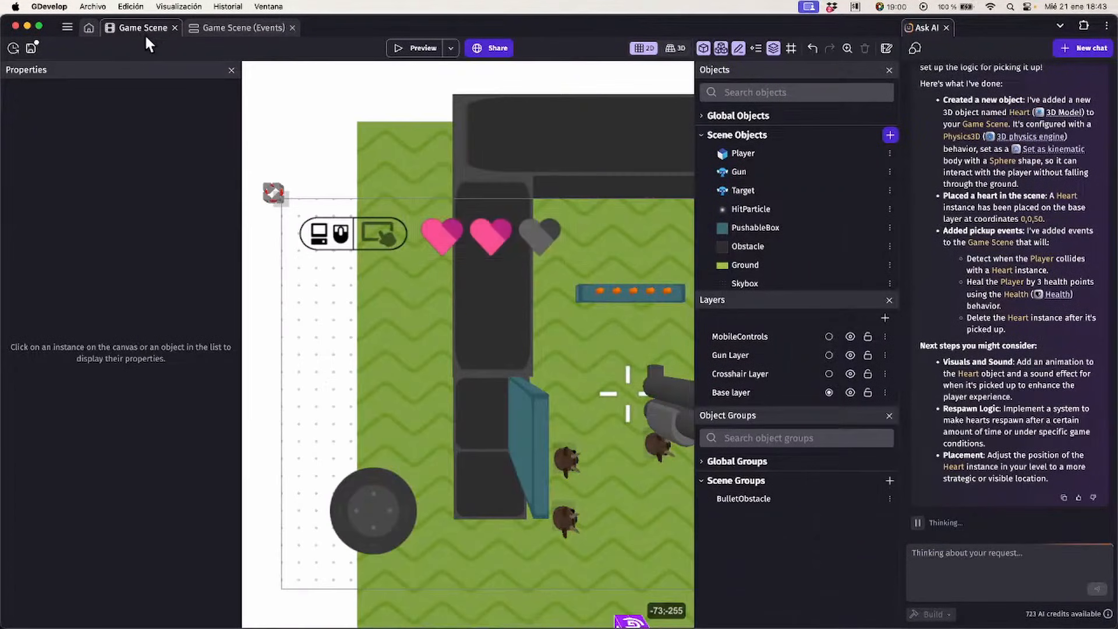
{"action": "left_click", "coordinate": [278, 194]}
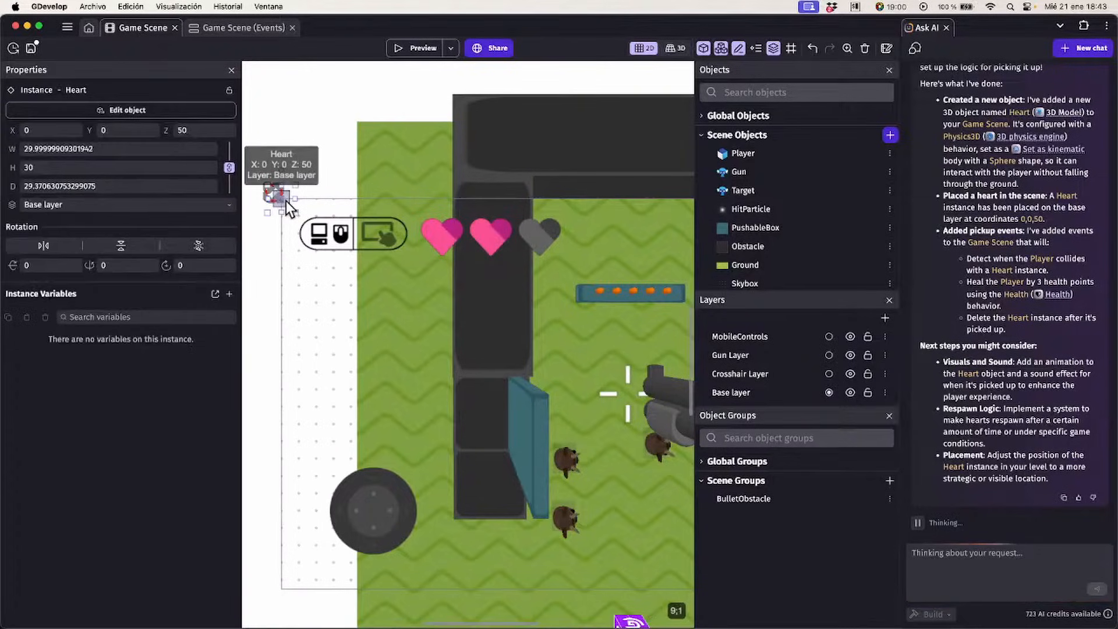
{"action": "left_click_drag", "start_coordinate": [282, 198], "coordinate": [596, 336]}
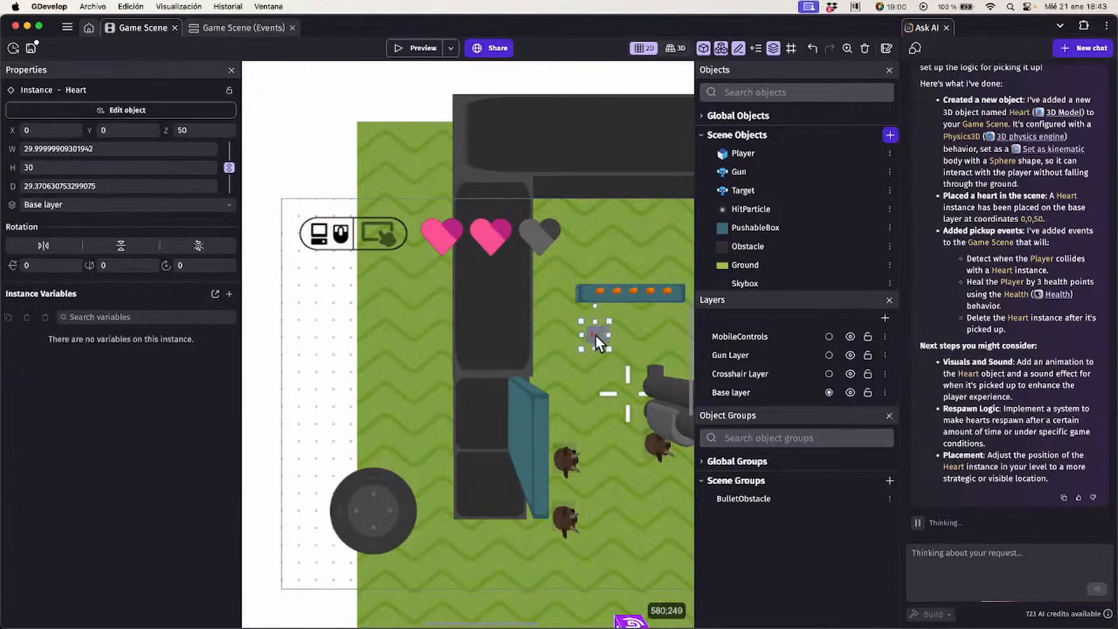
Show the scene in 3D and reposition the Heart in front of the target row at about X 608, Y 304, Z 32
{"action": "left_click", "coordinate": [671, 50]}
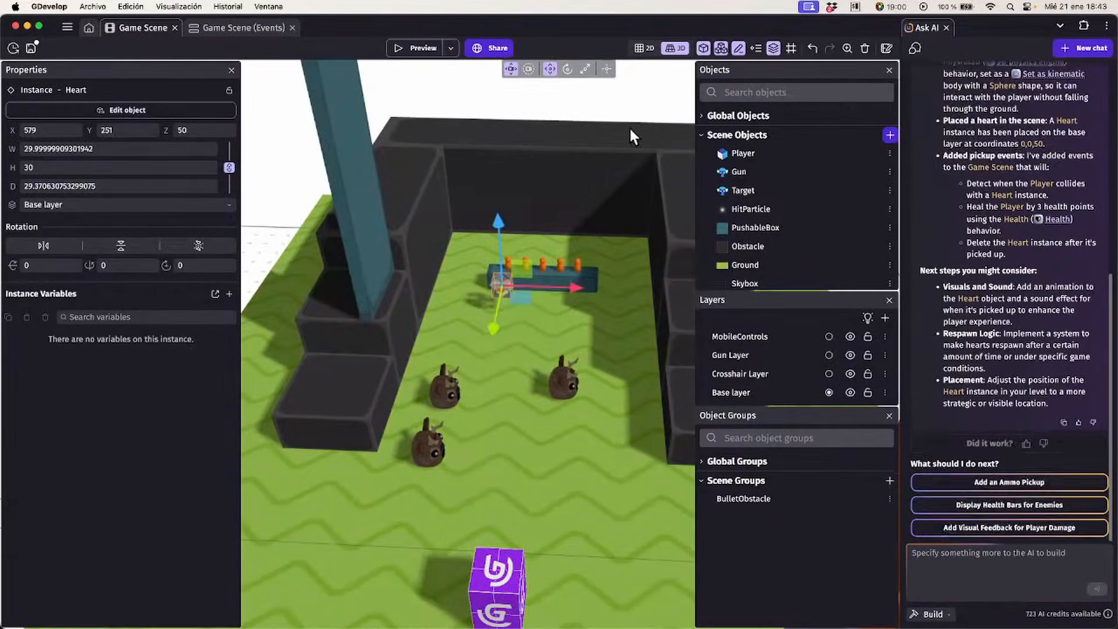
{"action": "left_click", "coordinate": [528, 319]}
{"action": "scroll", "coordinate": [515, 323], "scroll_direction": "up", "scroll_amount": 5}
{"action": "scroll", "coordinate": [505, 313], "scroll_direction": "down", "scroll_amount": 10}
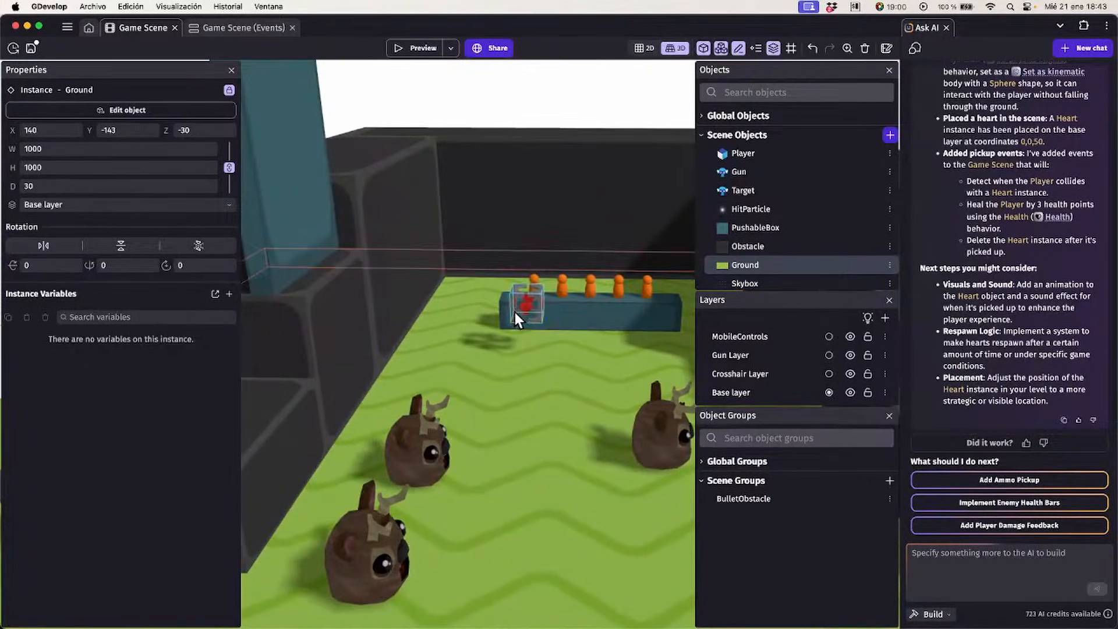
{"action": "left_click", "coordinate": [518, 313]}
{"action": "left_click_drag", "start_coordinate": [533, 308], "coordinate": [544, 369]}
{"action": "scroll", "coordinate": [564, 344], "scroll_direction": "right", "scroll_amount": 5}
{"action": "scroll", "coordinate": [446, 347], "scroll_direction": "down", "scroll_amount": 5}
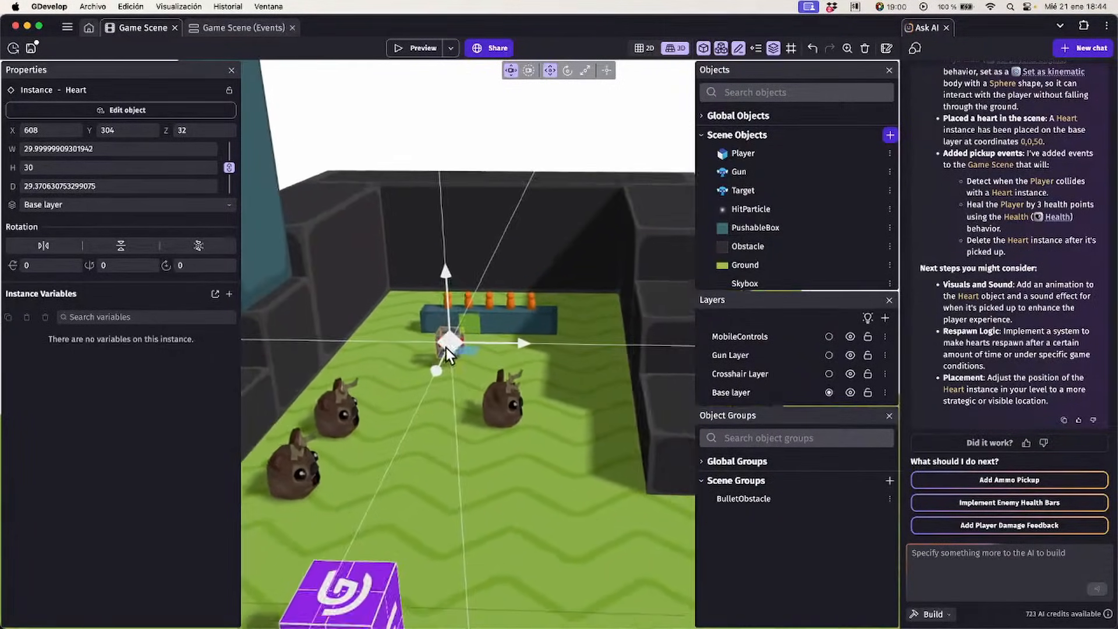
Place the Heart on the stepped dark obstacles beside the target row, raise it above the block's surface, and deselect it
{"action": "scroll", "coordinate": [446, 345], "scroll_direction": "right", "scroll_amount": 5}
{"action": "left_click_drag", "start_coordinate": [436, 343], "coordinate": [613, 300]}
{"action": "left_click", "coordinate": [543, 152]}
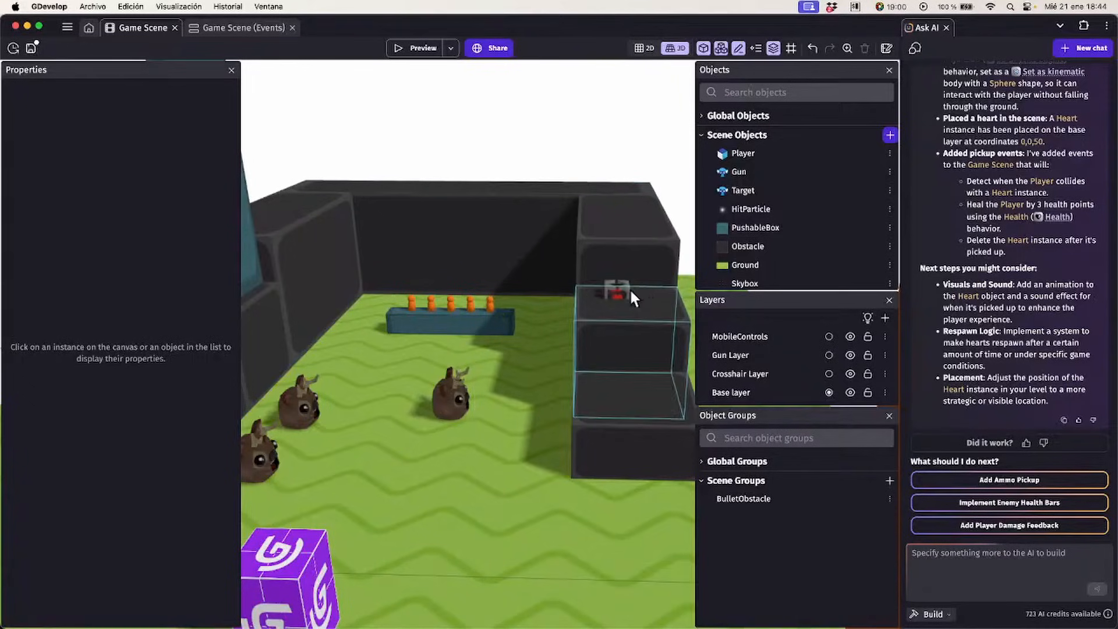
{"action": "left_click", "coordinate": [618, 291]}
{"action": "mouse_move", "coordinate": [617, 260]}
{"action": "left_mouse_down"}
{"action": "mouse_move", "coordinate": [616, 234]}
{"action": "mouse_move", "coordinate": [617, 245]}
{"action": "left_mouse_up"}
{"action": "left_click", "coordinate": [559, 130]}
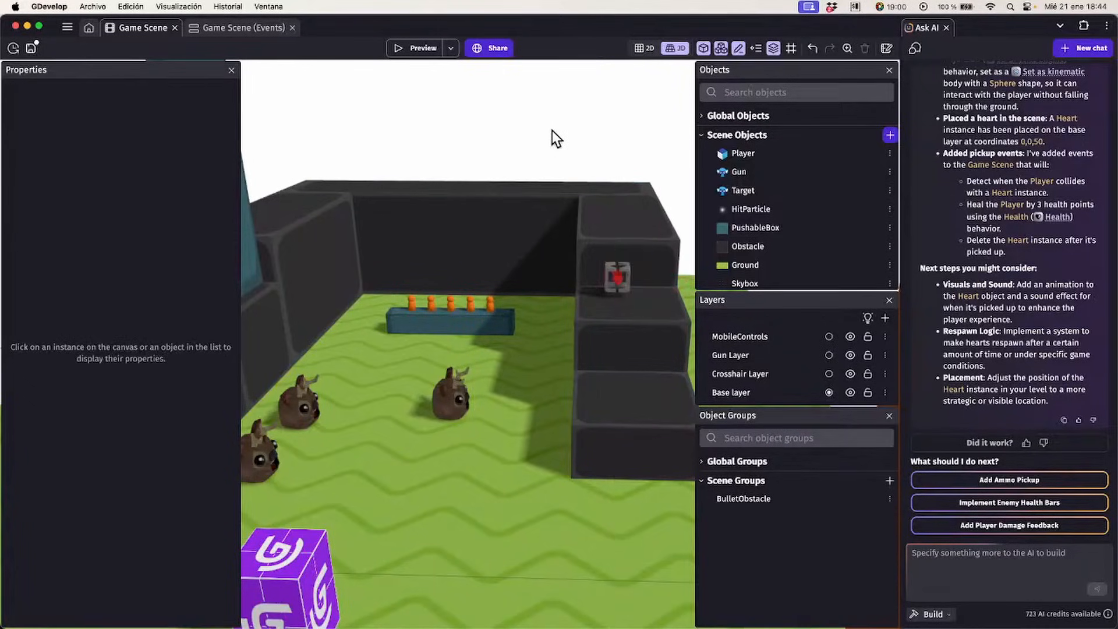
Examine the AI's implementation summary, including the details of the Heart's Physics3D properties and the added pickup events
{"action": "scroll", "coordinate": [1013, 291], "scroll_direction": "up", "scroll_amount": 10}
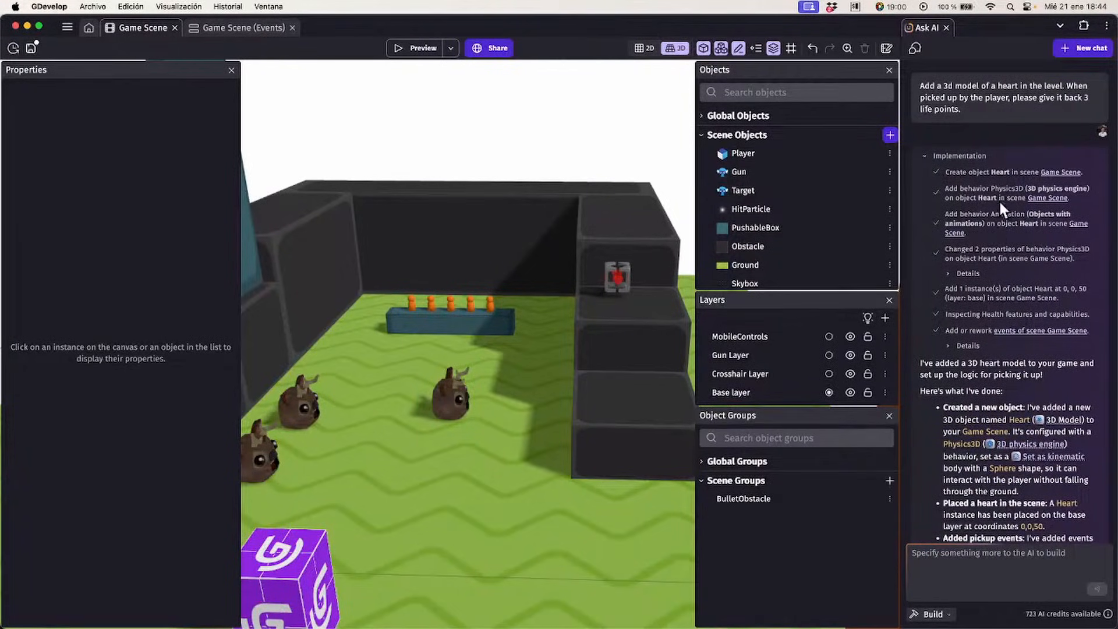
{"action": "scroll", "coordinate": [986, 249], "scroll_direction": "down", "scroll_amount": 2}
{"action": "left_click", "coordinate": [976, 236]}
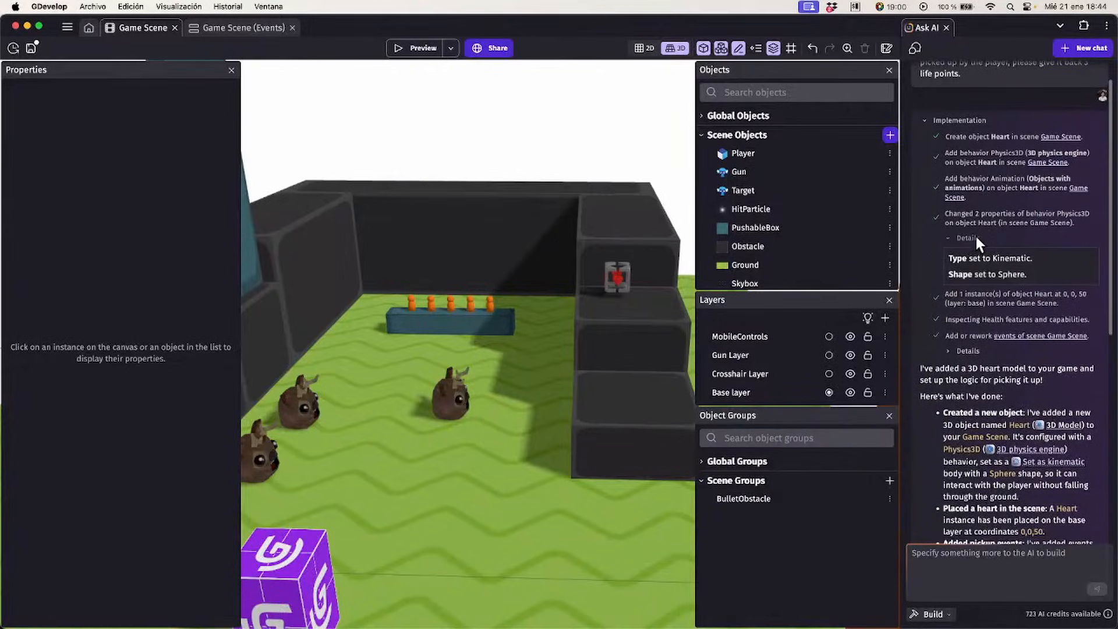
{"action": "left_click", "coordinate": [965, 237]}
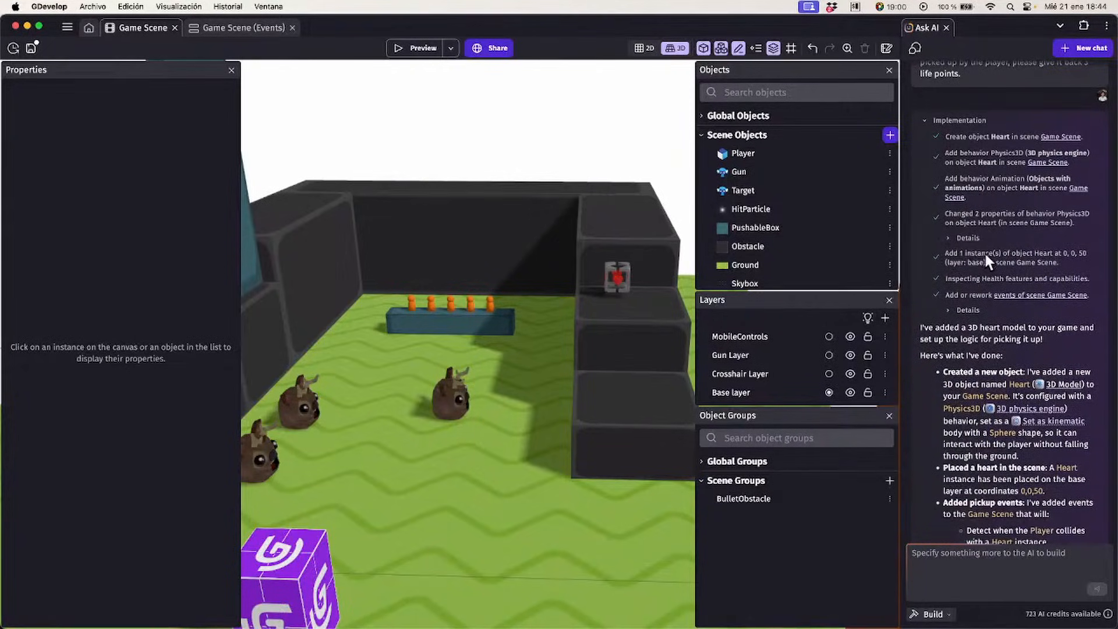
{"action": "scroll", "coordinate": [969, 252], "scroll_direction": "down", "scroll_amount": 2}
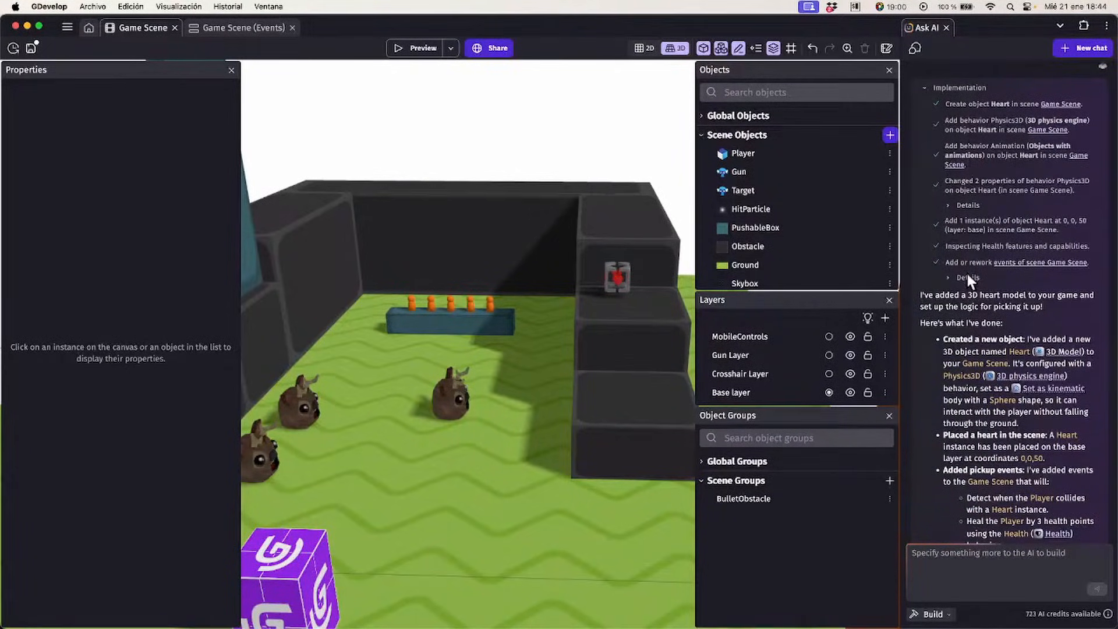
{"action": "left_click", "coordinate": [967, 276]}
{"action": "scroll", "coordinate": [967, 275], "scroll_direction": "down", "scroll_amount": 2}
{"action": "left_click_drag", "start_coordinate": [1012, 233], "coordinate": [1039, 254]}
{"action": "left_click", "coordinate": [1039, 252]}
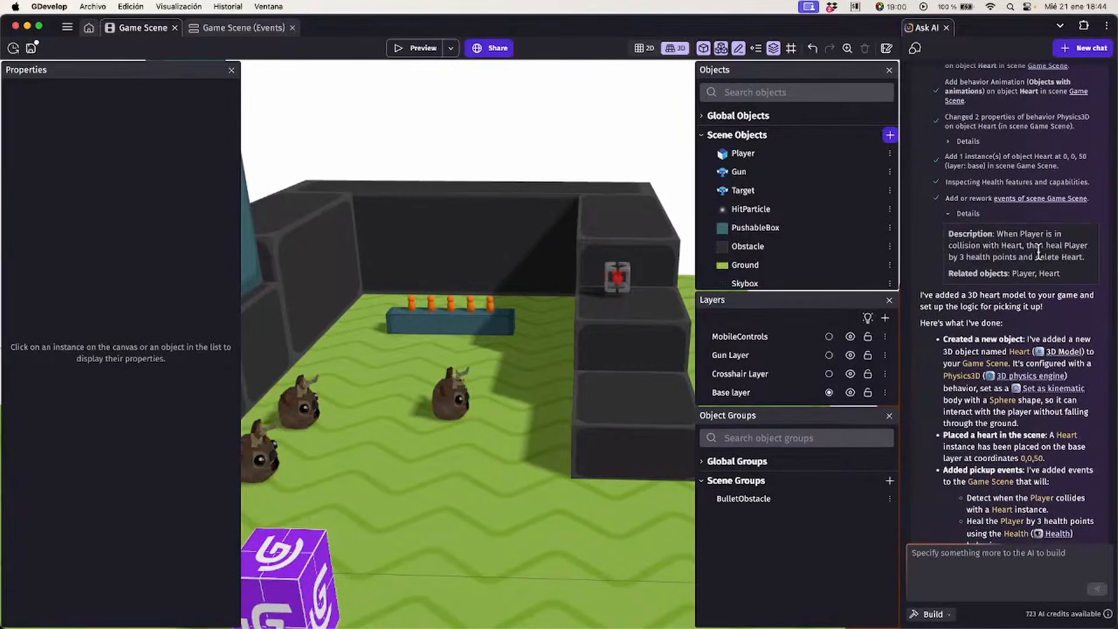
Preview the game and climb the stepped dark obstacles toward the Heart to test the pickup
{"action": "left_click", "coordinate": [407, 49]}
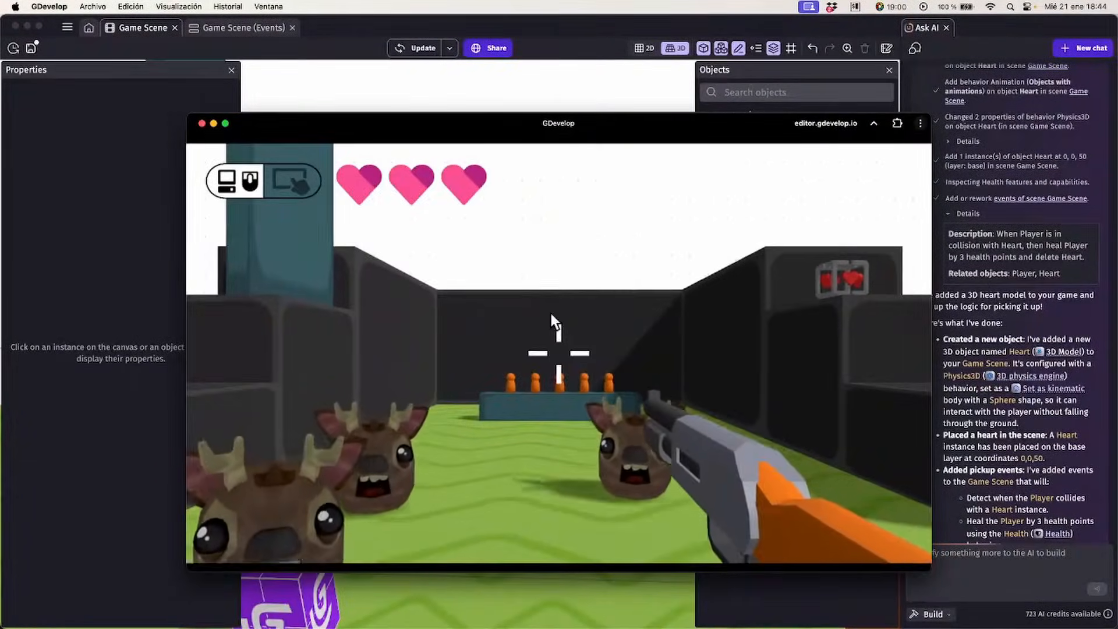
{"action": "left_click", "coordinate": [551, 315]}
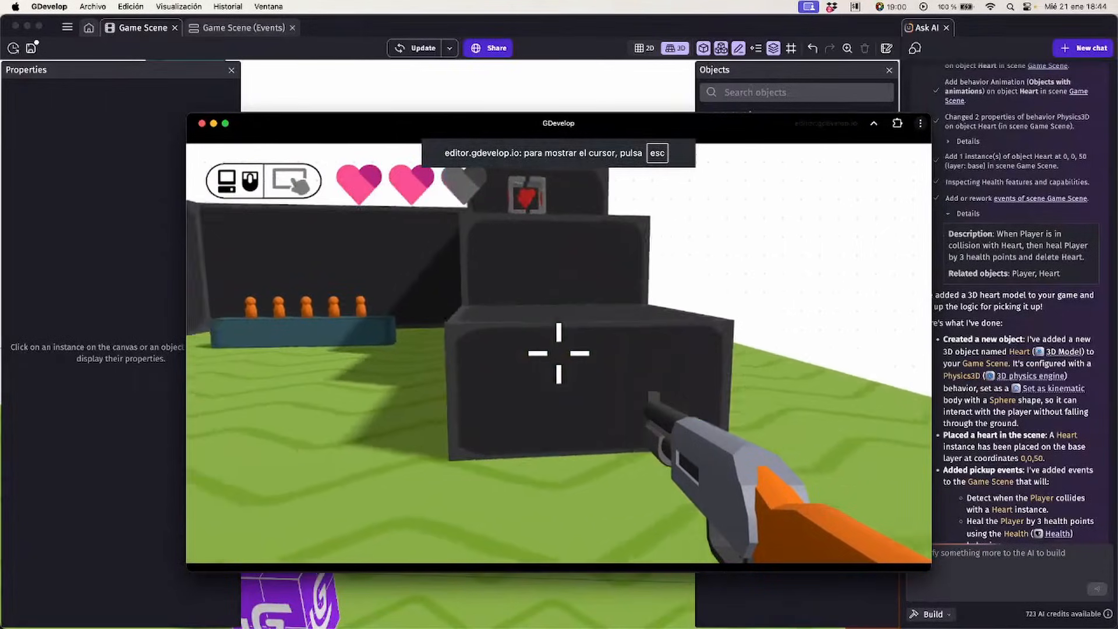
{"action": "key", "text": "w"}
{"action": "key", "text": "space"}
{"action": "key", "text": "space"}
{"action": "key", "text": "space"}
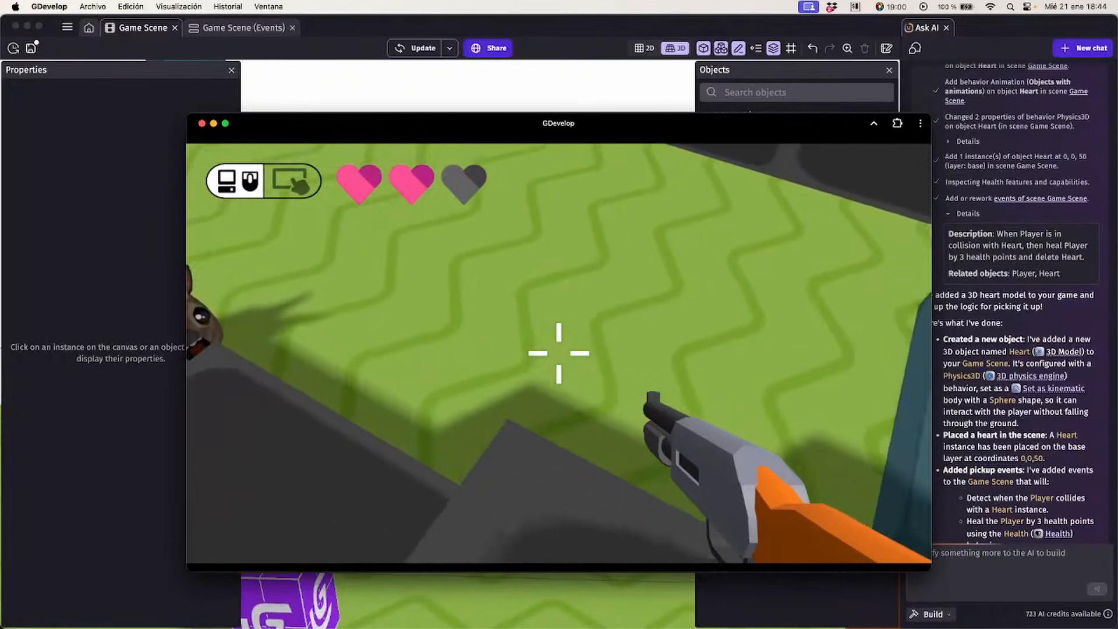
Run the player into the deer until all health is lost to test the damage and the scene restart
{"action": "key", "text": "w"}
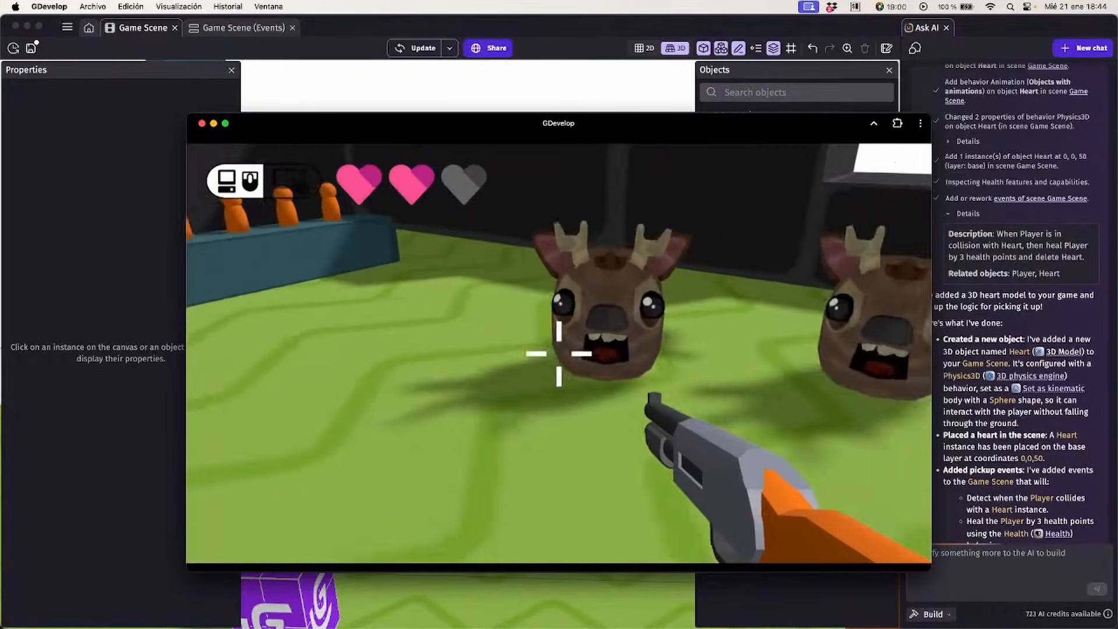
{"action": "key", "text": "s"}
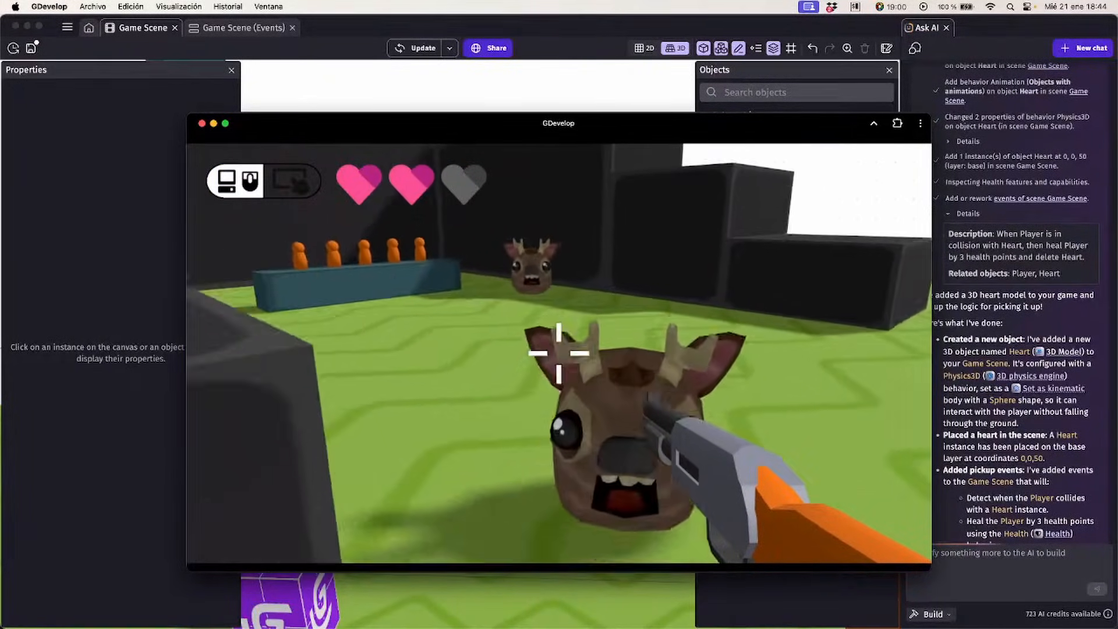
{"action": "key", "text": "w"}
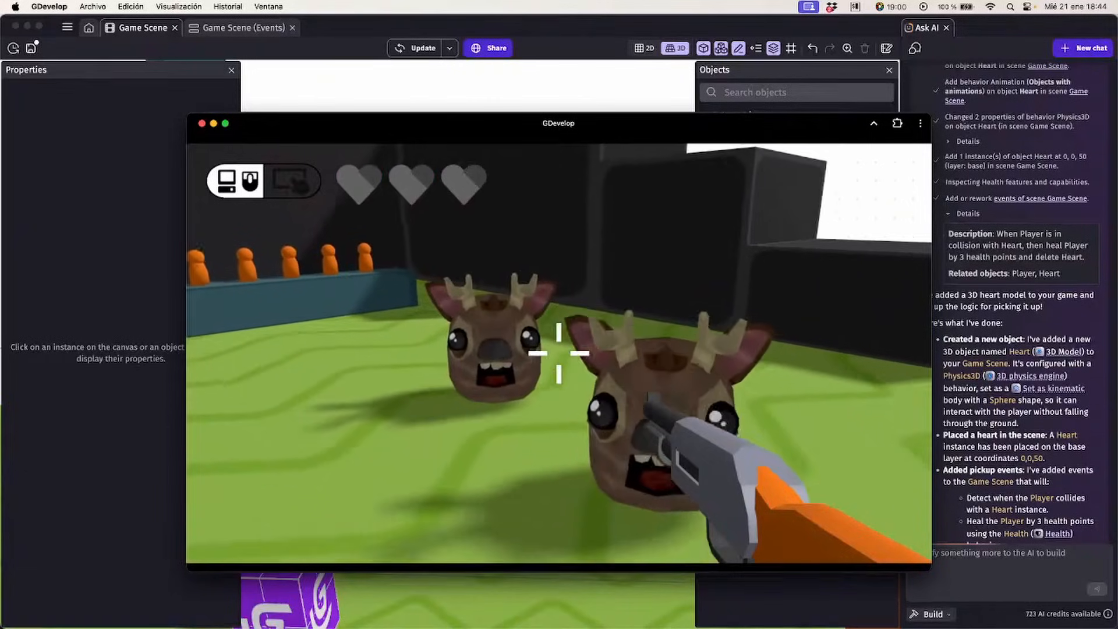
{"action": "key", "text": "w"}
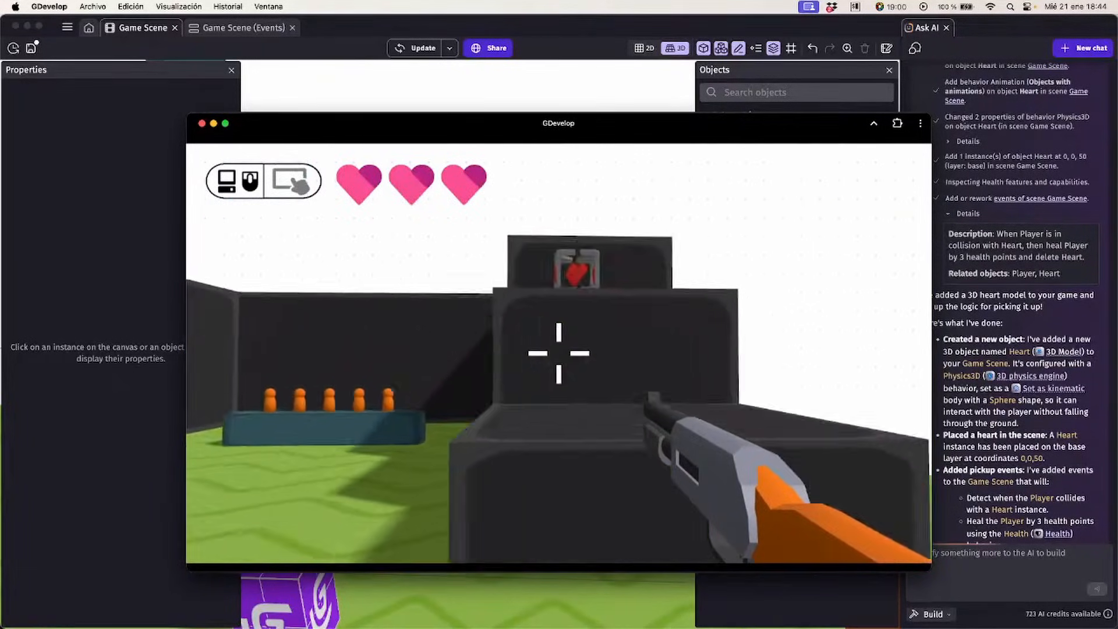
Climb the stepped obstacles again to retest the Heart pickup in the restarted scene, and close the preview
{"action": "key", "text": "w"}
{"action": "key", "text": "space"}
{"action": "key", "text": "space"}
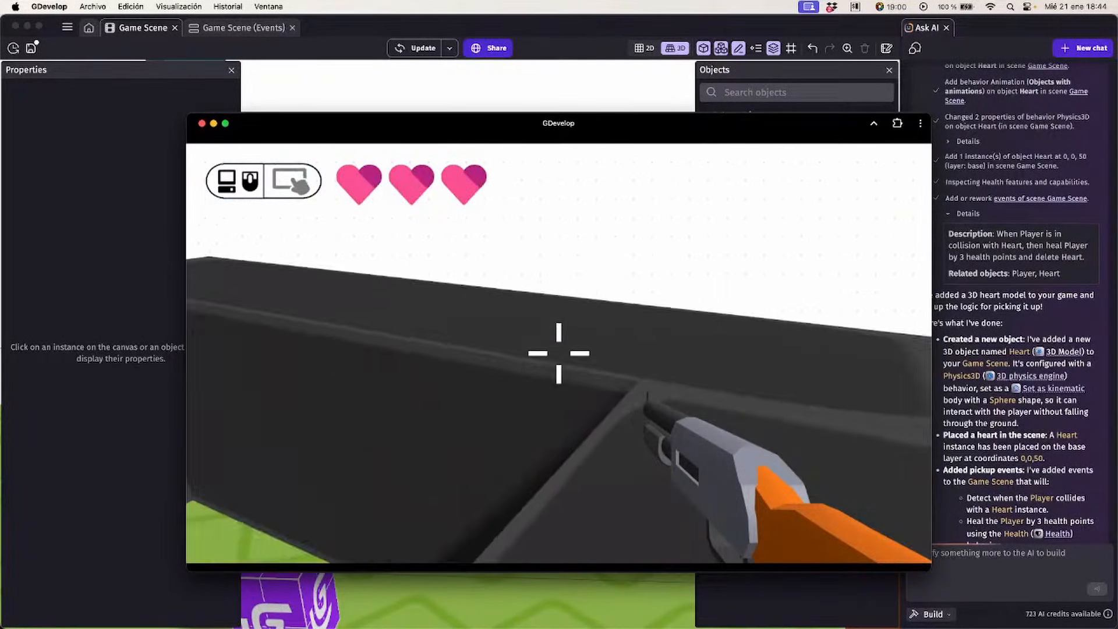
{"action": "key", "text": "w"}
{"action": "key", "text": "Escape"}
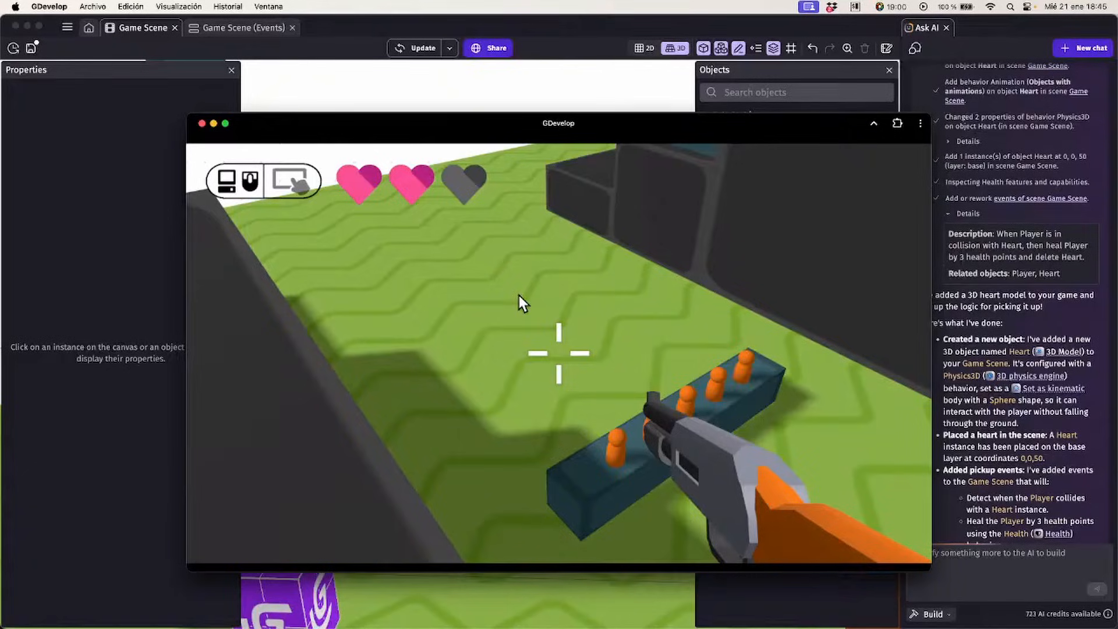
{"action": "left_click", "coordinate": [202, 124]}
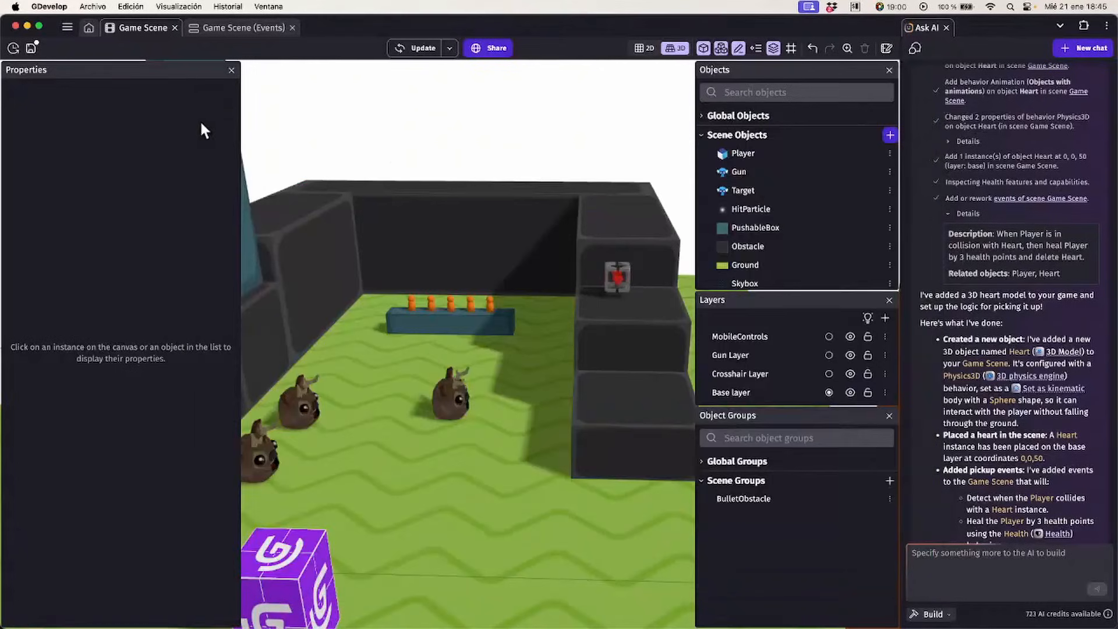
Bring the deer, target row and teal pillar into view in the 3D scene and save the project
{"action": "scroll", "coordinate": [495, 142], "scroll_direction": "down", "scroll_amount": 5}
{"action": "right_click_drag", "start_coordinate": [495, 142], "coordinate": [442, 134]}
{"action": "key", "text": "w"}
{"action": "key", "text": "a"}
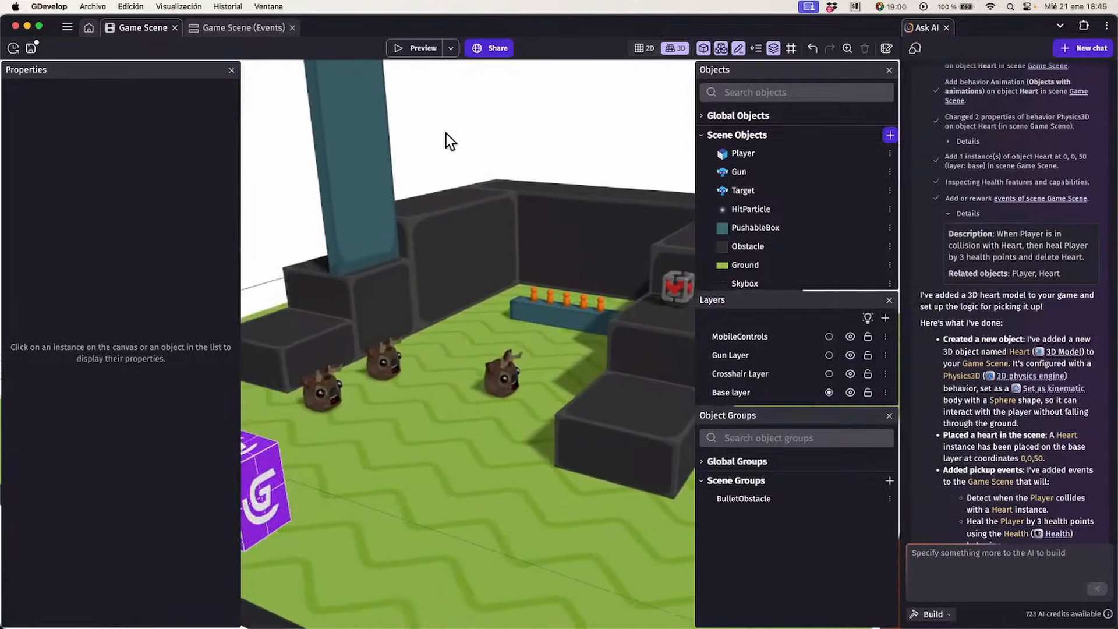
{"action": "key", "text": "w"}
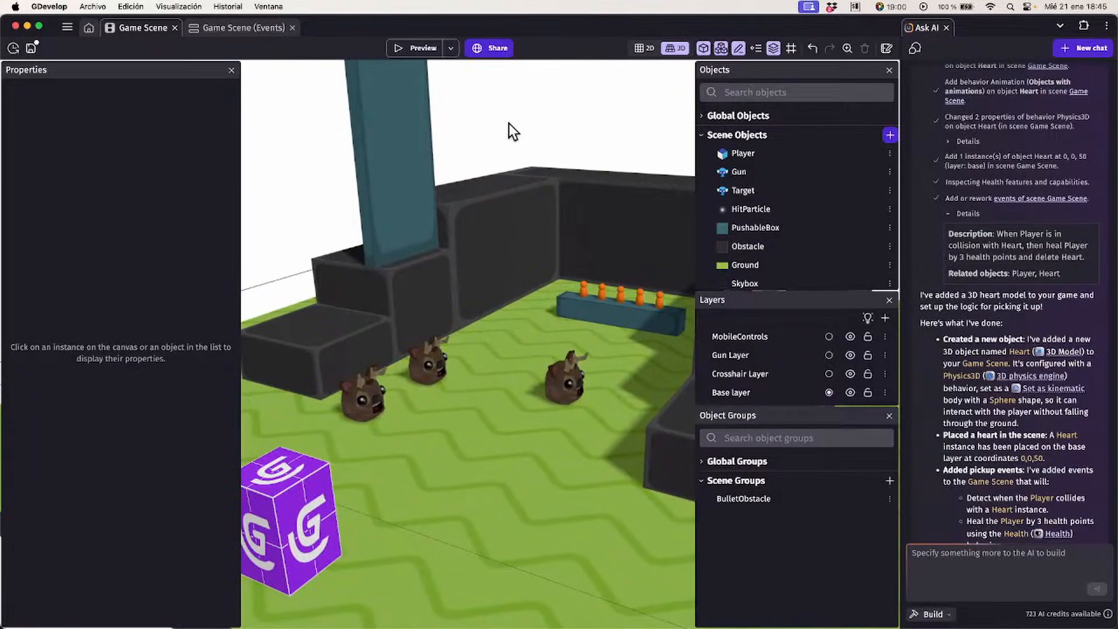
{"action": "key", "text": "super+s"}
{"action": "left_click_drag", "start_coordinate": [581, 128], "coordinate": [451, 294]}
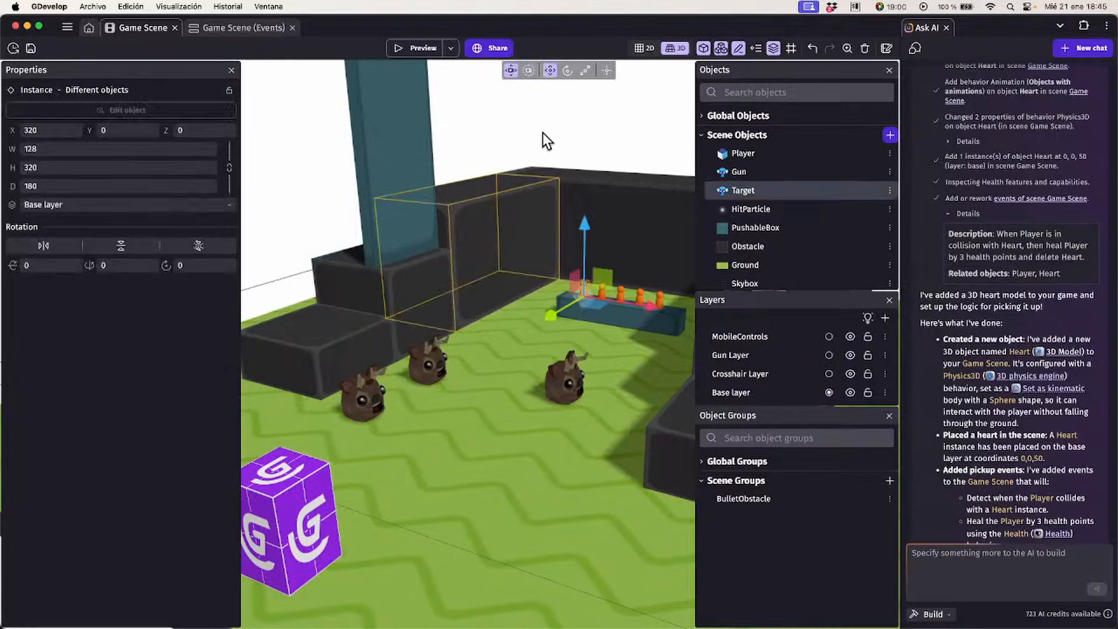
{"action": "left_click", "coordinate": [543, 133]}
{"action": "left_click", "coordinate": [607, 224]}
{"action": "right_click_drag", "start_coordinate": [564, 138], "coordinate": [593, 137]}
{"action": "left_click", "coordinate": [565, 135]}
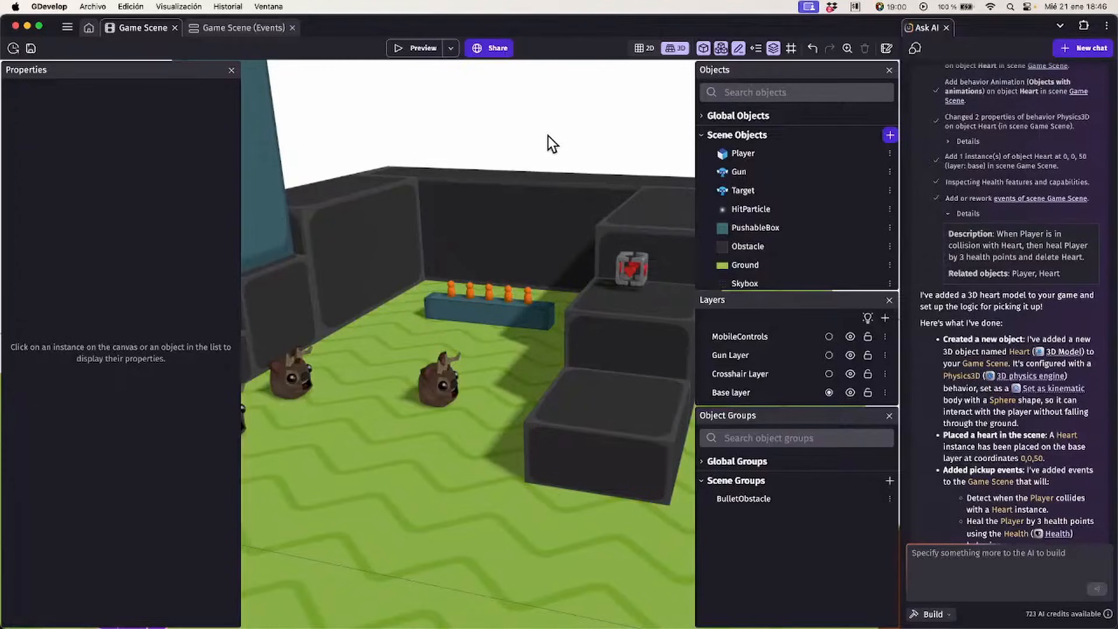
{"action": "left_click", "coordinate": [432, 377]}
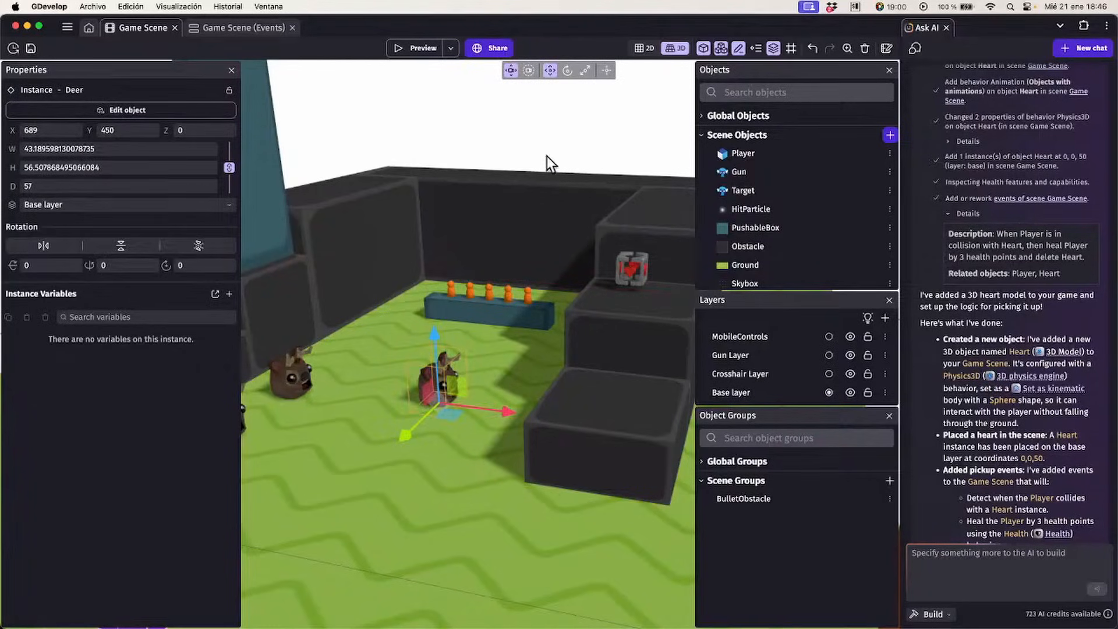
{"action": "right_click_drag", "start_coordinate": [582, 142], "coordinate": [523, 151]}
{"action": "key", "text": "d"}
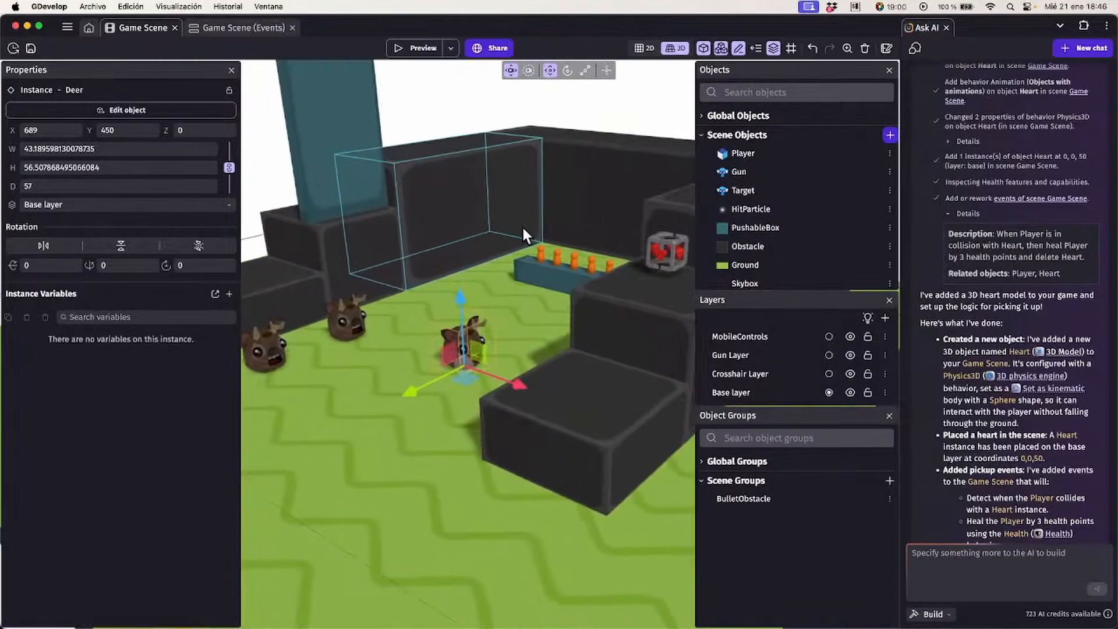
{"action": "key", "text": "a"}
{"action": "key", "text": "d"}
{"action": "right_click_drag", "start_coordinate": [536, 231], "coordinate": [594, 230]}
{"action": "key", "text": "a"}
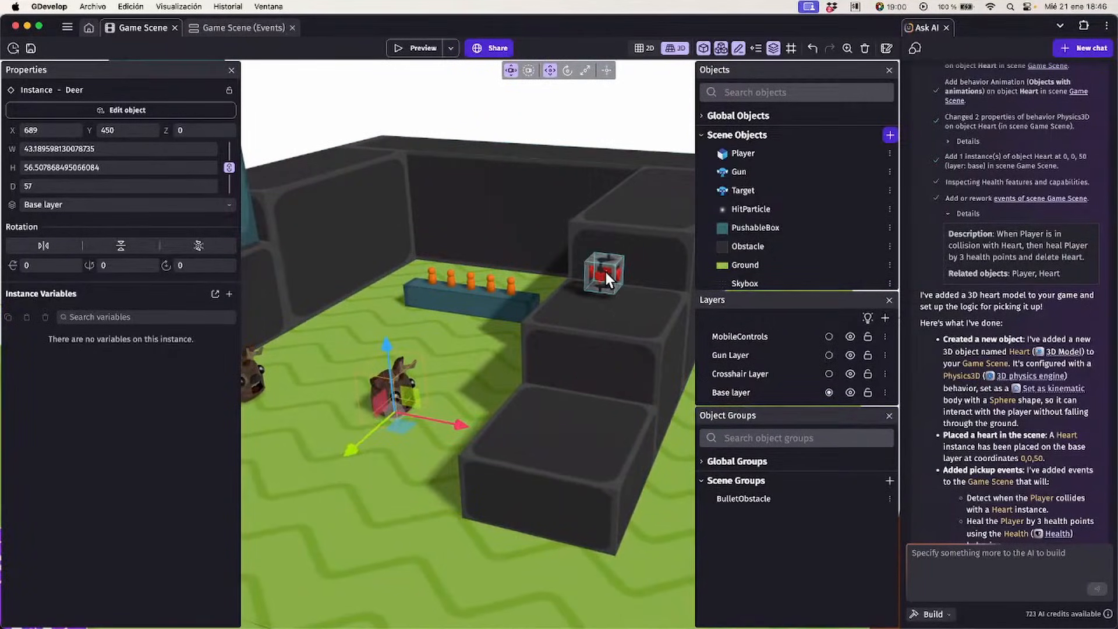
{"action": "left_click", "coordinate": [605, 272]}
{"action": "key", "text": "a"}
{"action": "key", "text": "d"}
{"action": "key", "text": "a"}
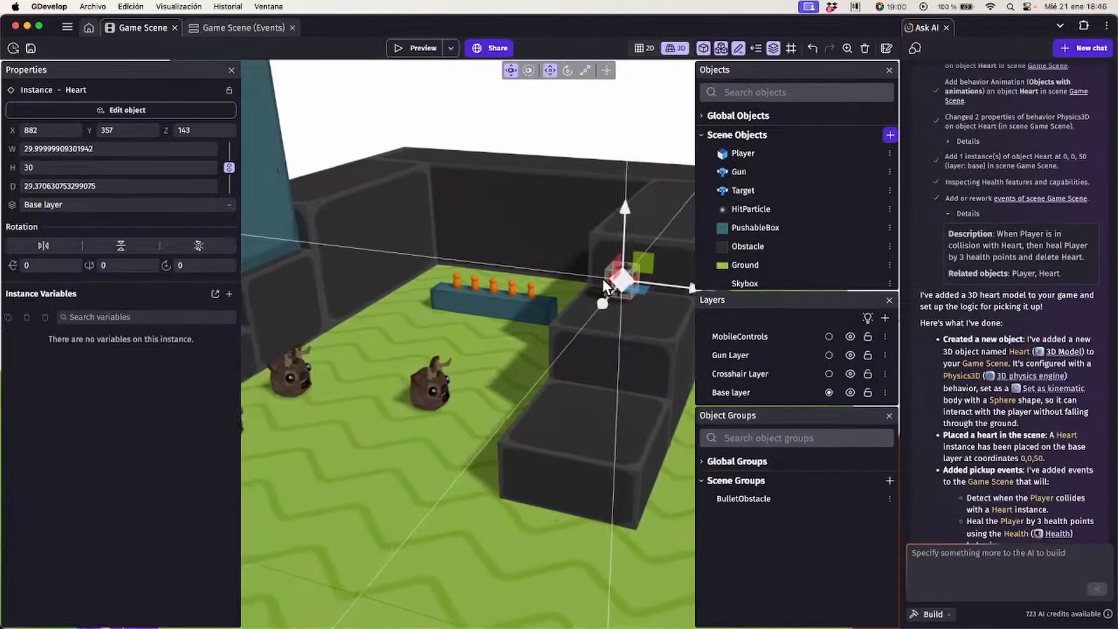
{"action": "left_click", "coordinate": [551, 128]}
{"action": "left_click", "coordinate": [602, 330]}
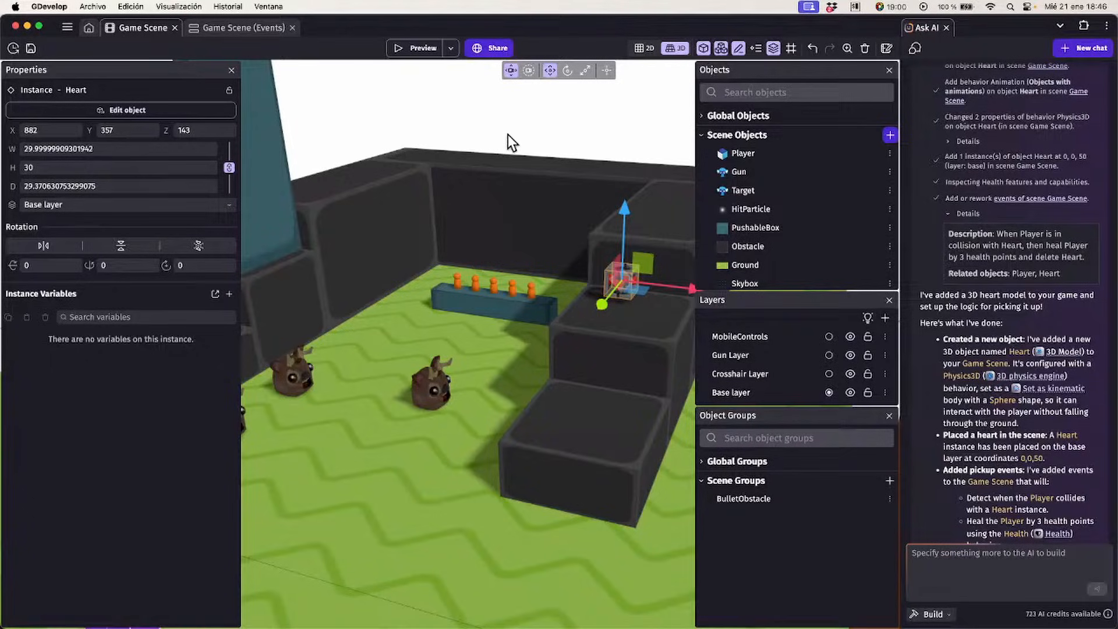
Save the project again and check the list of saved versions in its file history
{"action": "left_click", "coordinate": [31, 50]}
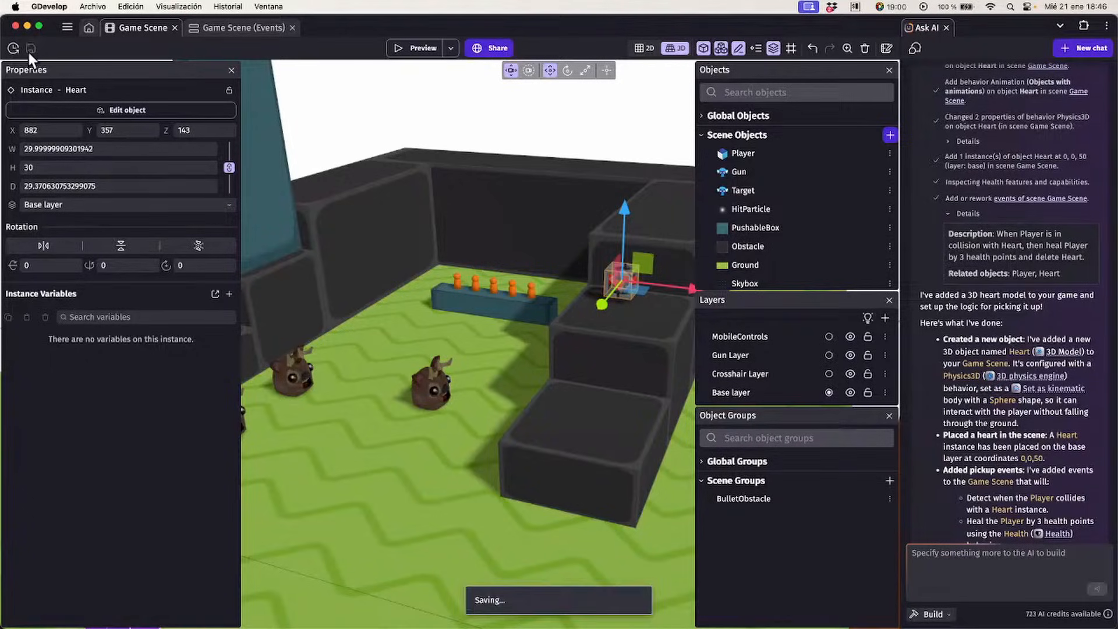
{"action": "left_click", "coordinate": [14, 48]}
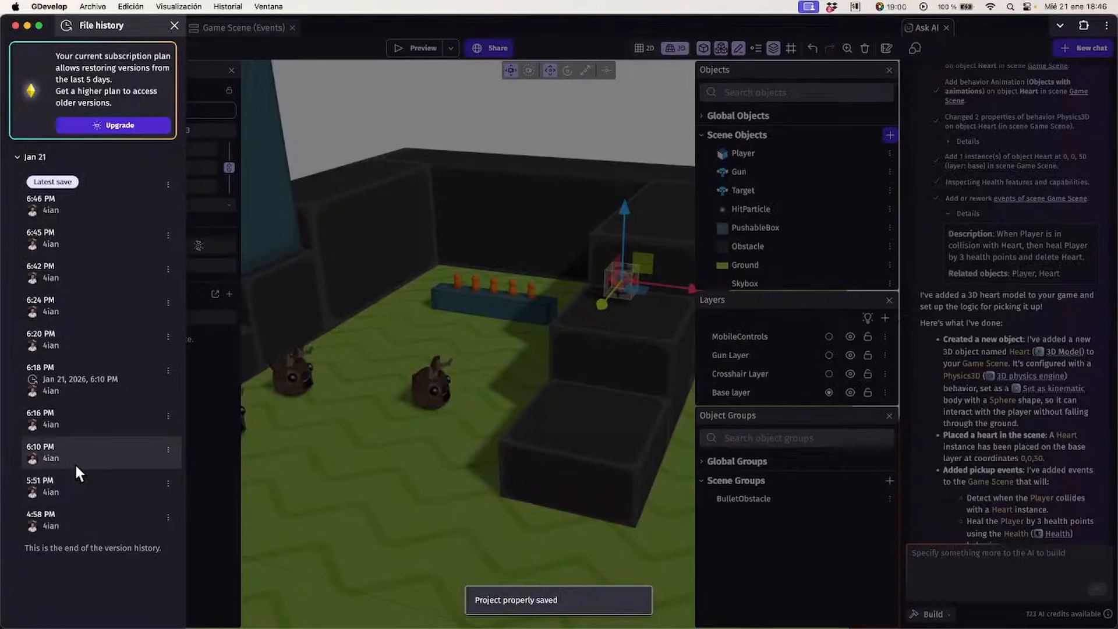
{"action": "left_click", "coordinate": [174, 25]}
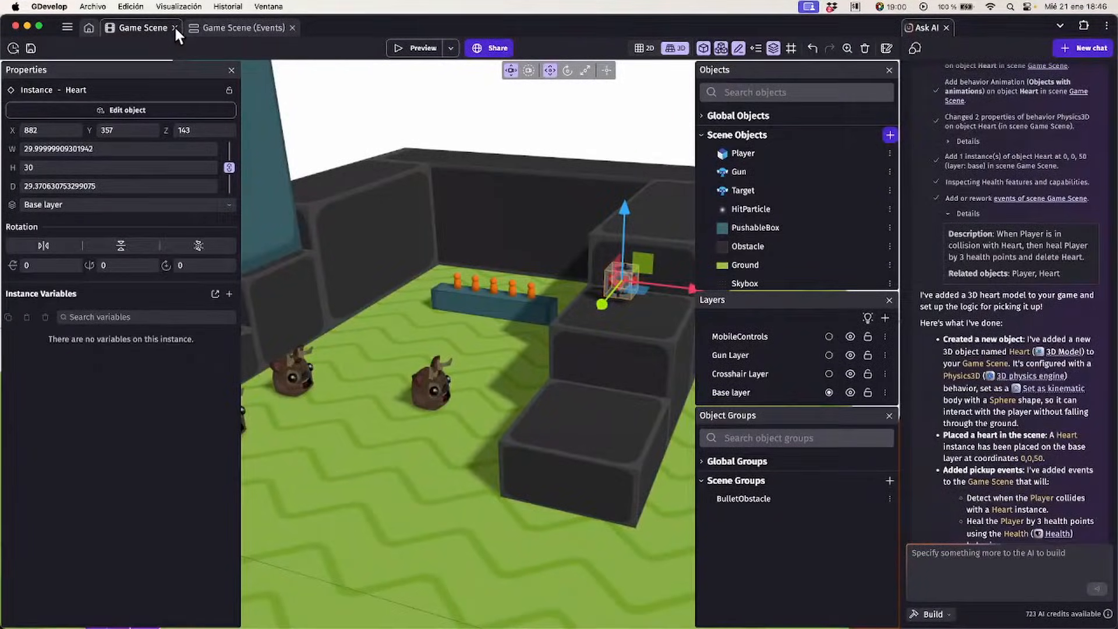
Publish the game to gd.games and dismiss the shareable link dialog
{"action": "left_click", "coordinate": [493, 49]}
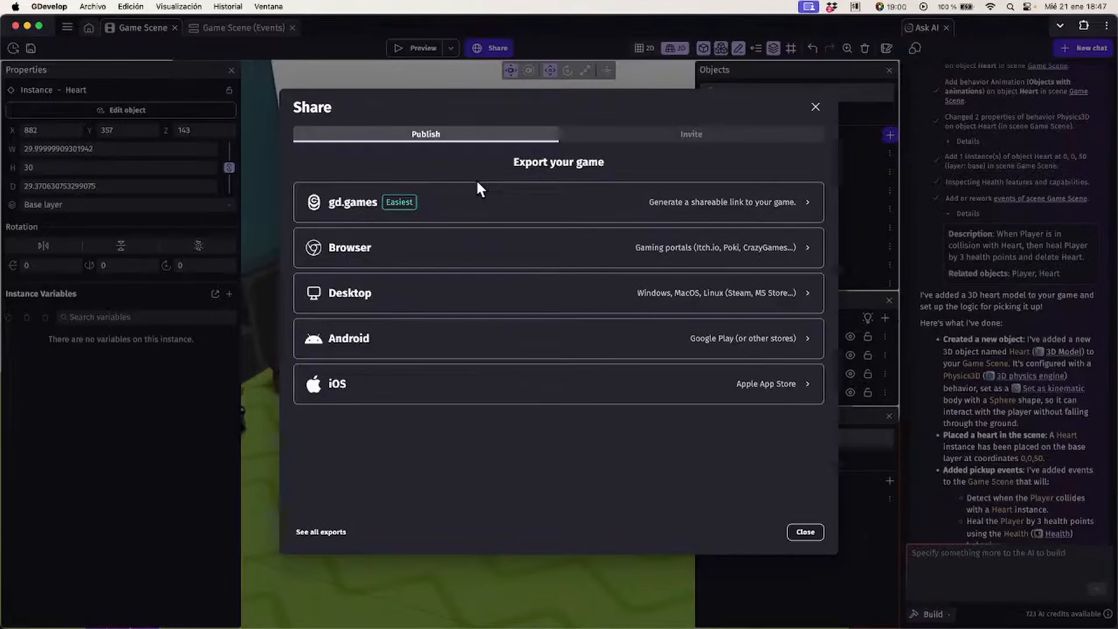
{"action": "left_click", "coordinate": [460, 201]}
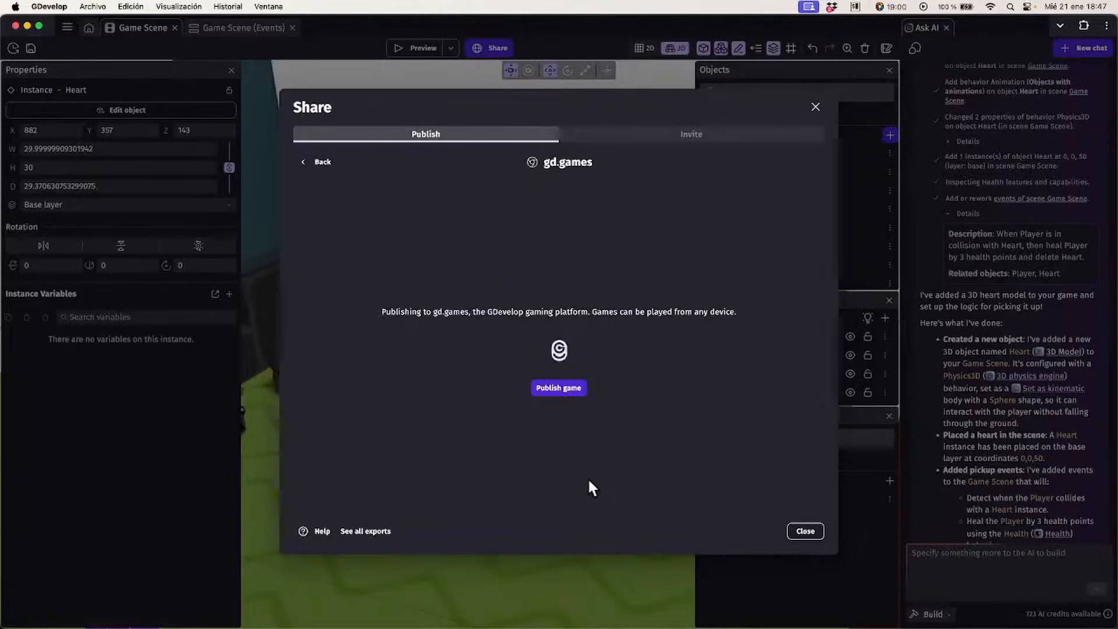
{"action": "left_click", "coordinate": [563, 388]}
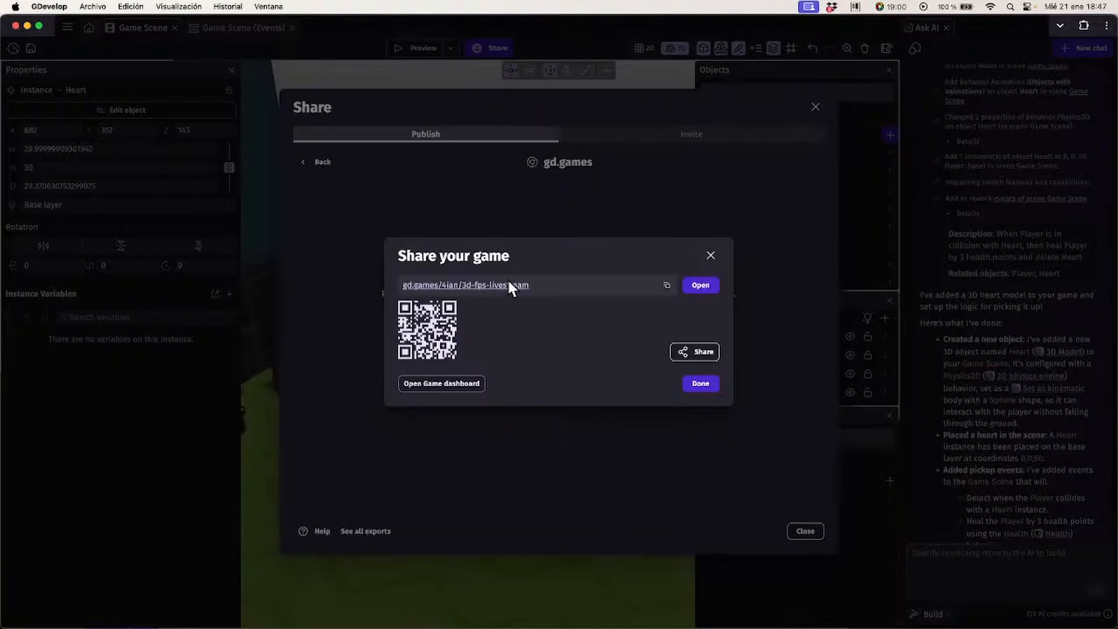
{"action": "left_click", "coordinate": [710, 257]}
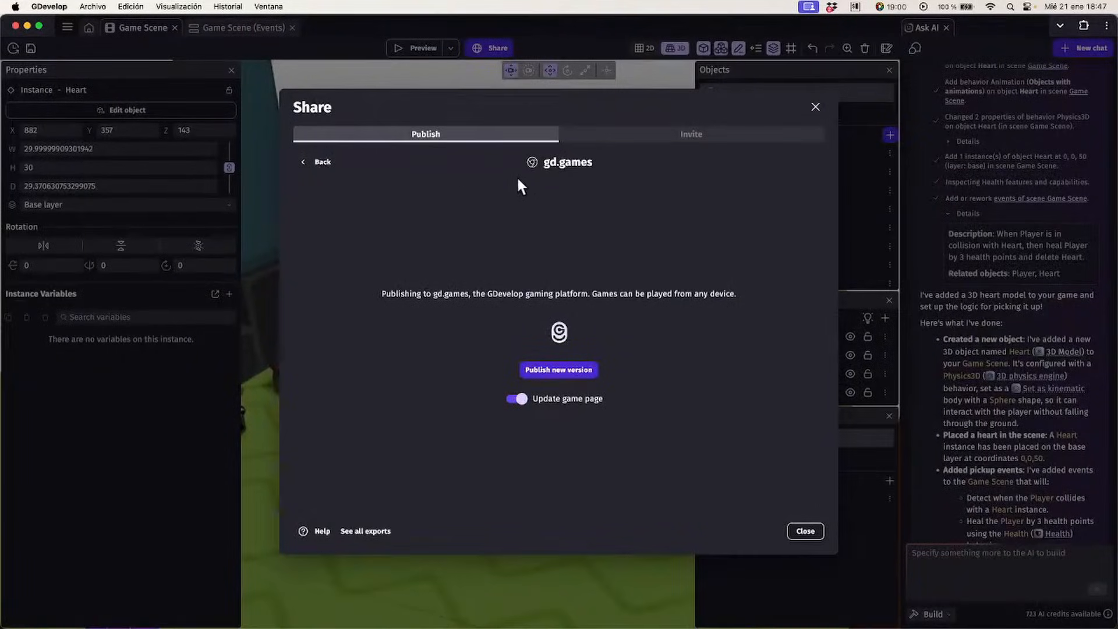
Examine the one-click packaging options for Android, including the Android App Bundle for Google Play, and return to the export targets
{"action": "left_click", "coordinate": [326, 162]}
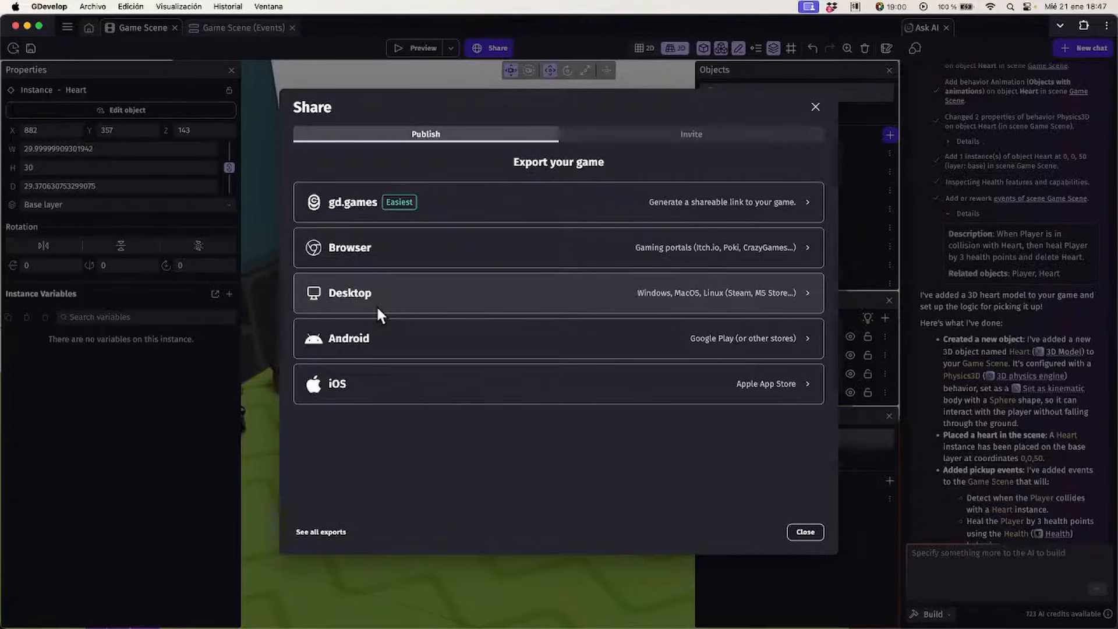
{"action": "left_click", "coordinate": [368, 331]}
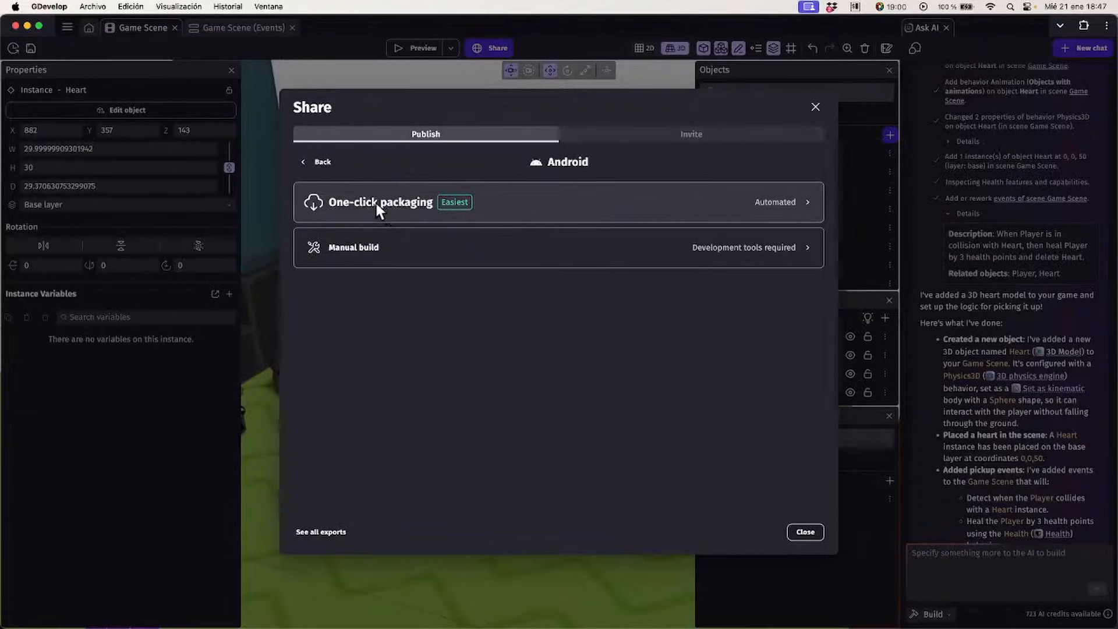
{"action": "left_click", "coordinate": [359, 201]}
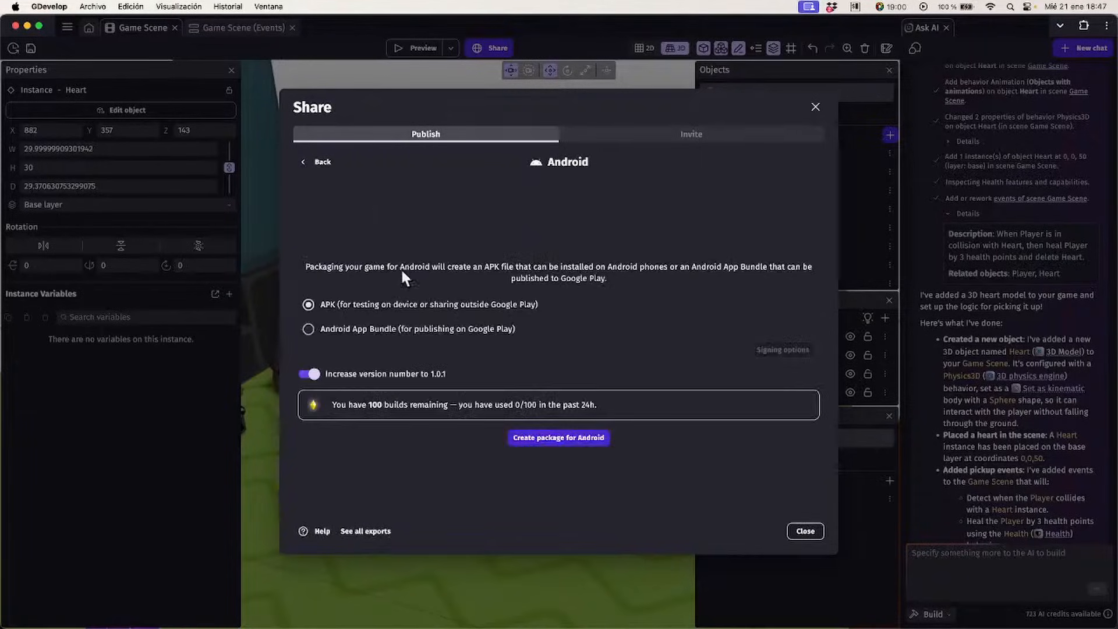
{"action": "left_click", "coordinate": [373, 329]}
{"action": "left_click", "coordinate": [325, 162]}
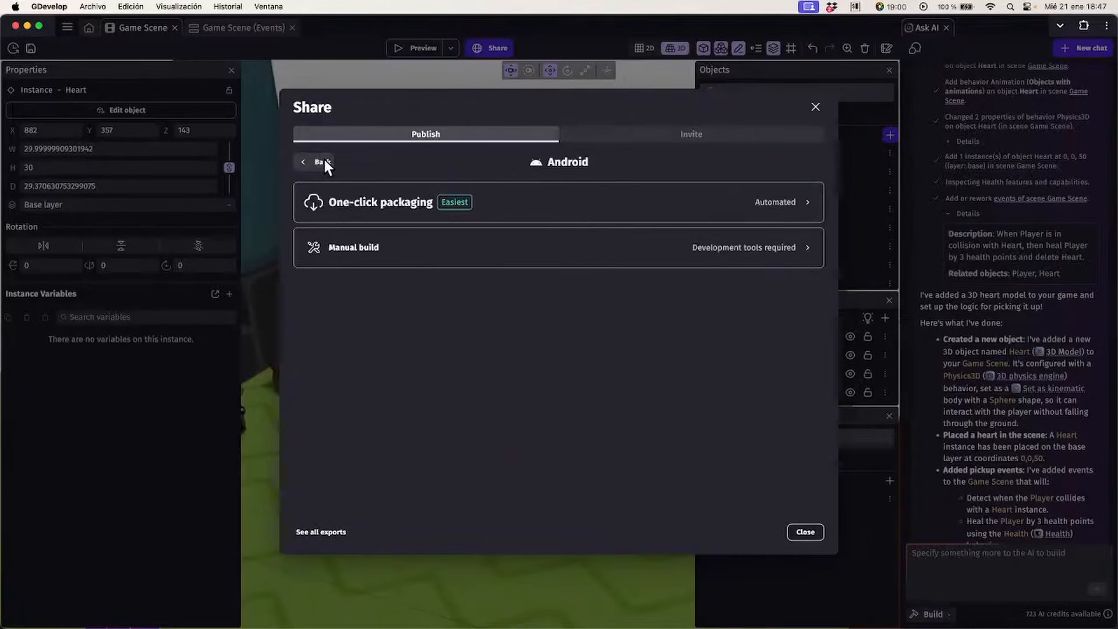
{"action": "left_click", "coordinate": [324, 163]}
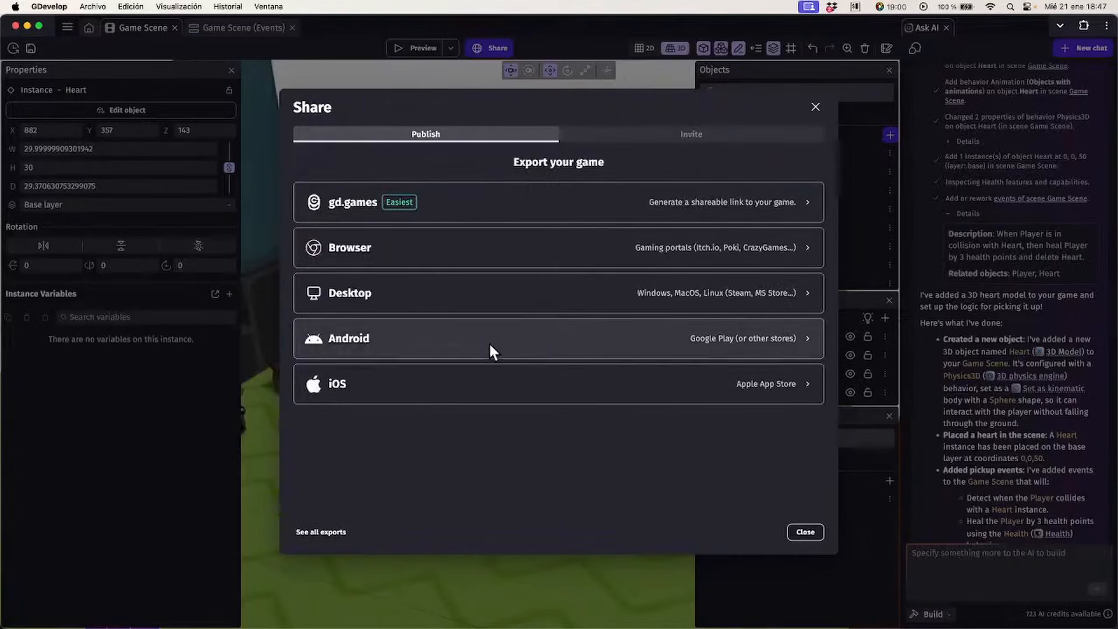
Examine the iOS export and the one-click desktop packaging for Windows, macOS and Linux, then return to the scene with nothing selected
{"action": "left_click", "coordinate": [487, 390]}
{"action": "left_click", "coordinate": [324, 160]}
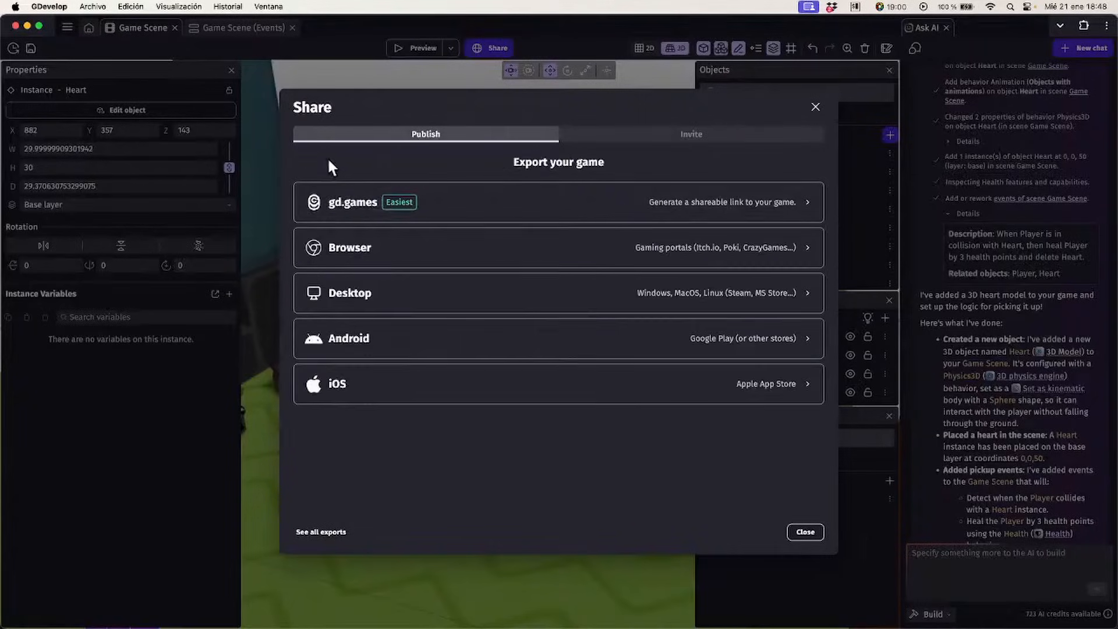
{"action": "left_click", "coordinate": [408, 294]}
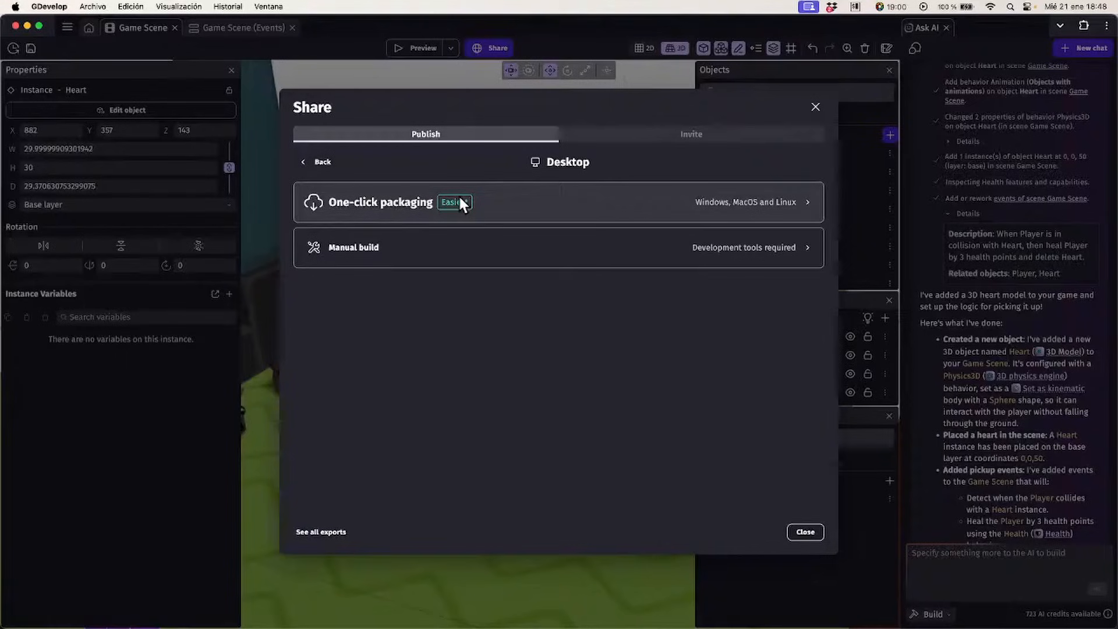
{"action": "left_click", "coordinate": [421, 207]}
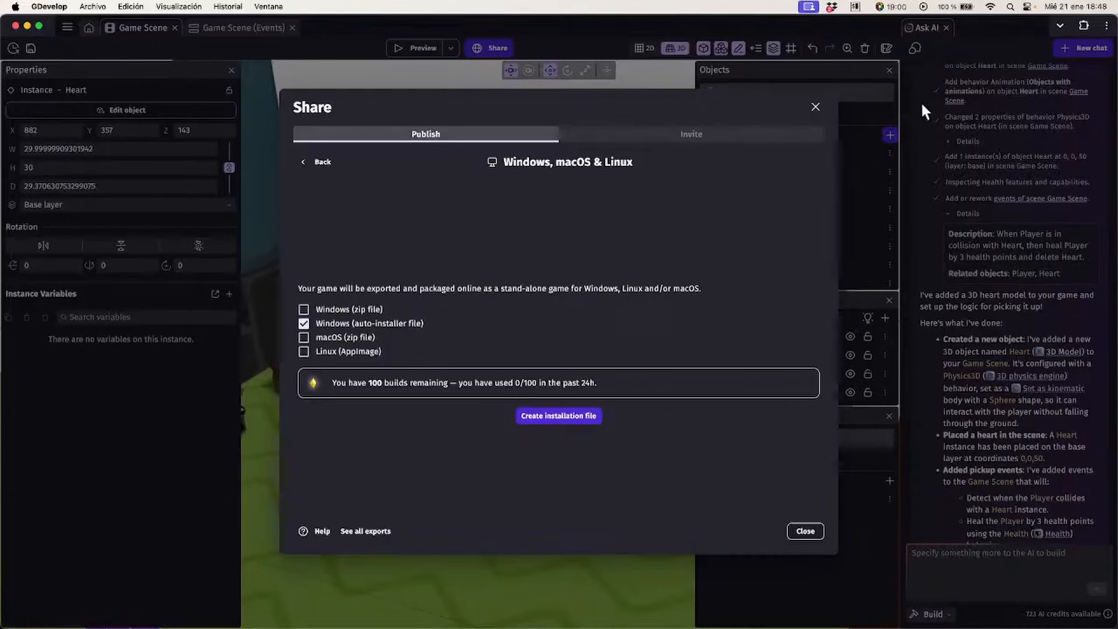
{"action": "left_click", "coordinate": [815, 107]}
{"action": "left_click", "coordinate": [434, 105]}
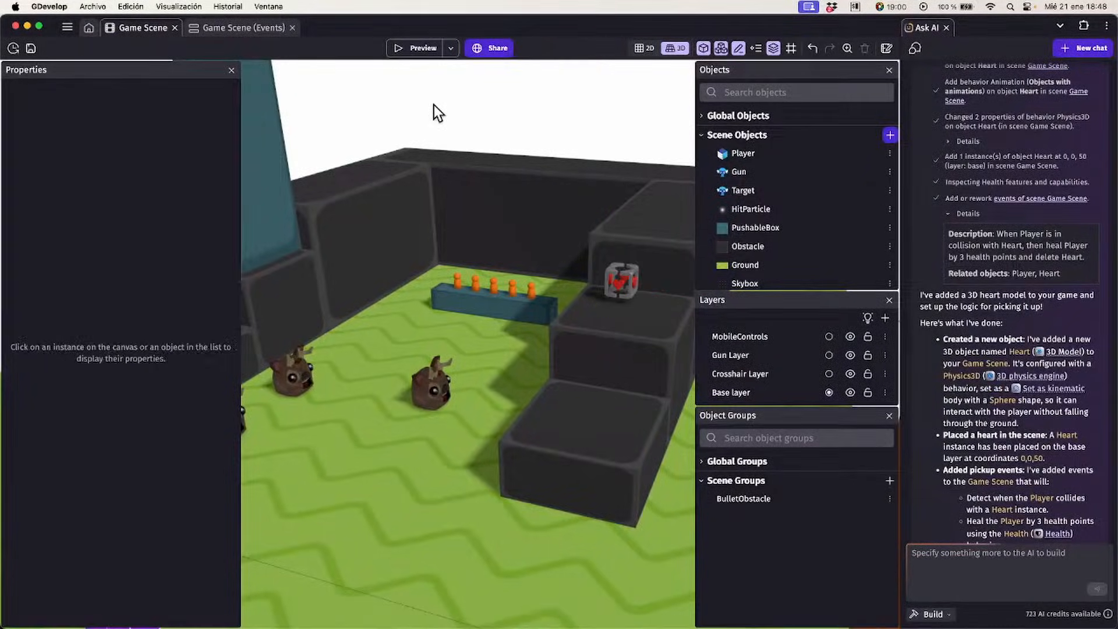